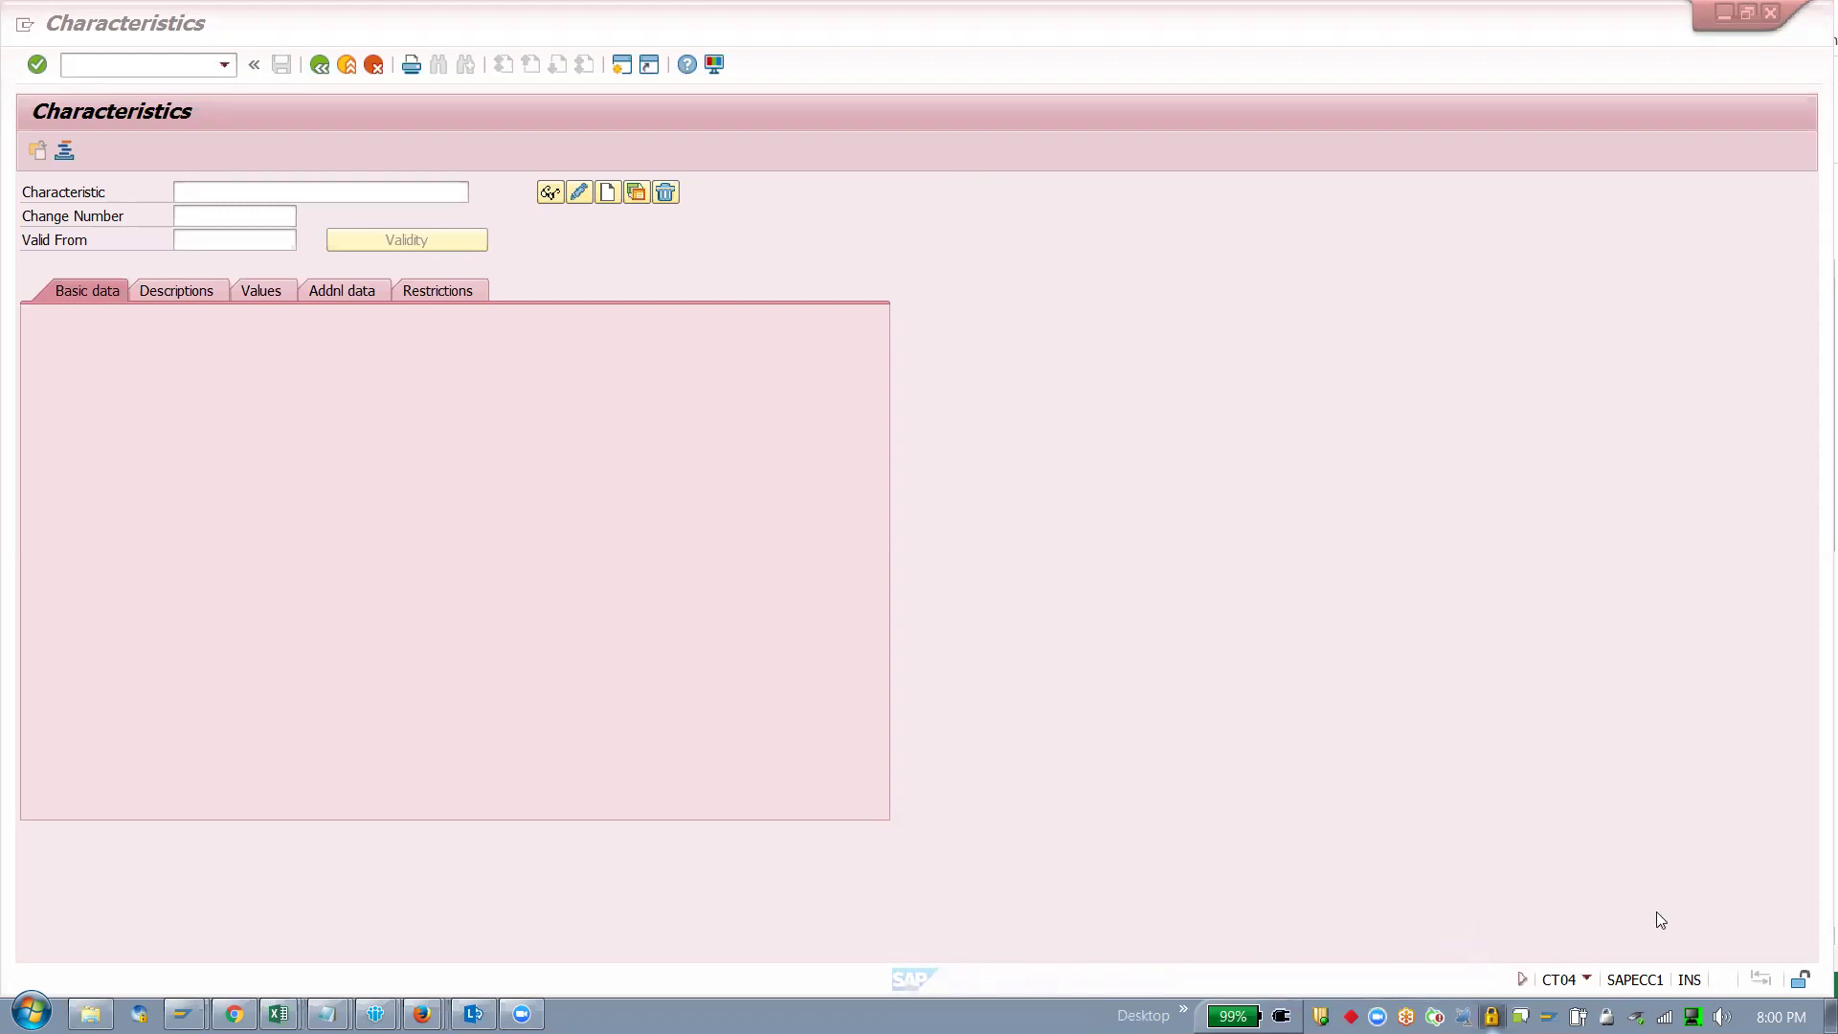
Step: Start a new characteristic named MOBILE and enter "For mobile specification" as its description
{"action": "left_click", "coordinate": [1587, 979]}
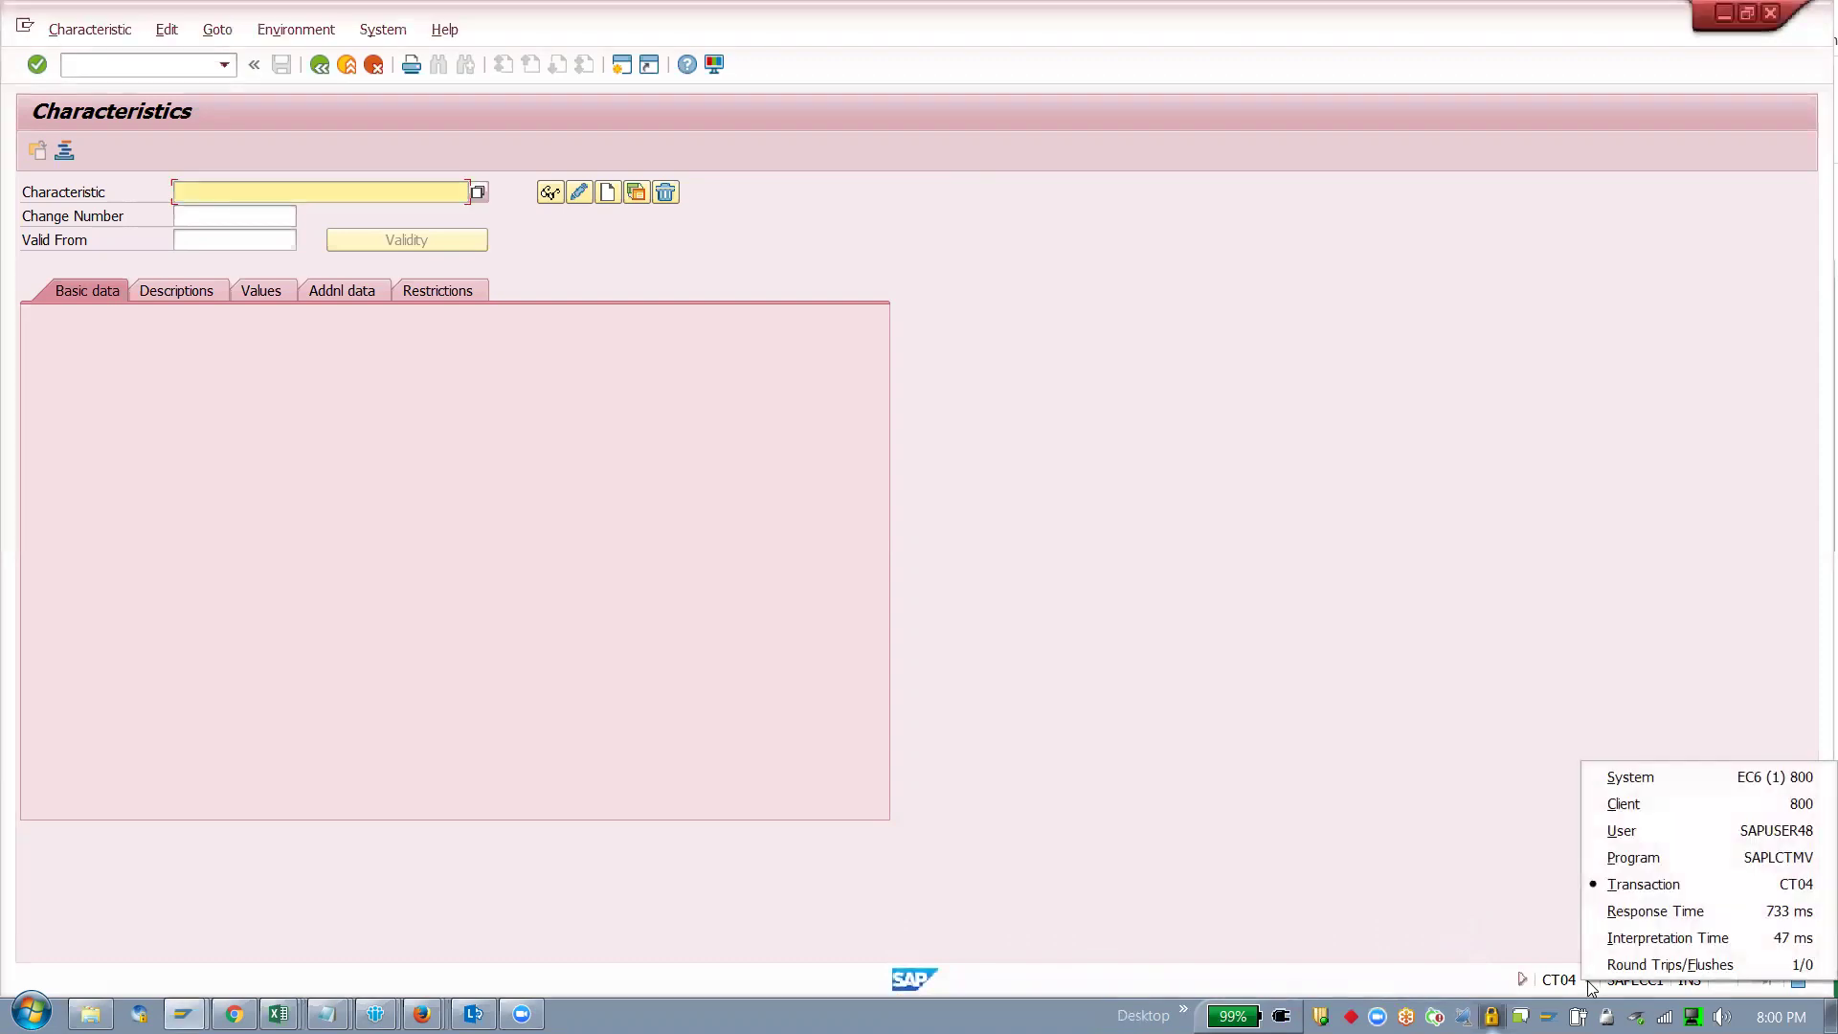
{"action": "left_click", "coordinate": [1728, 885]}
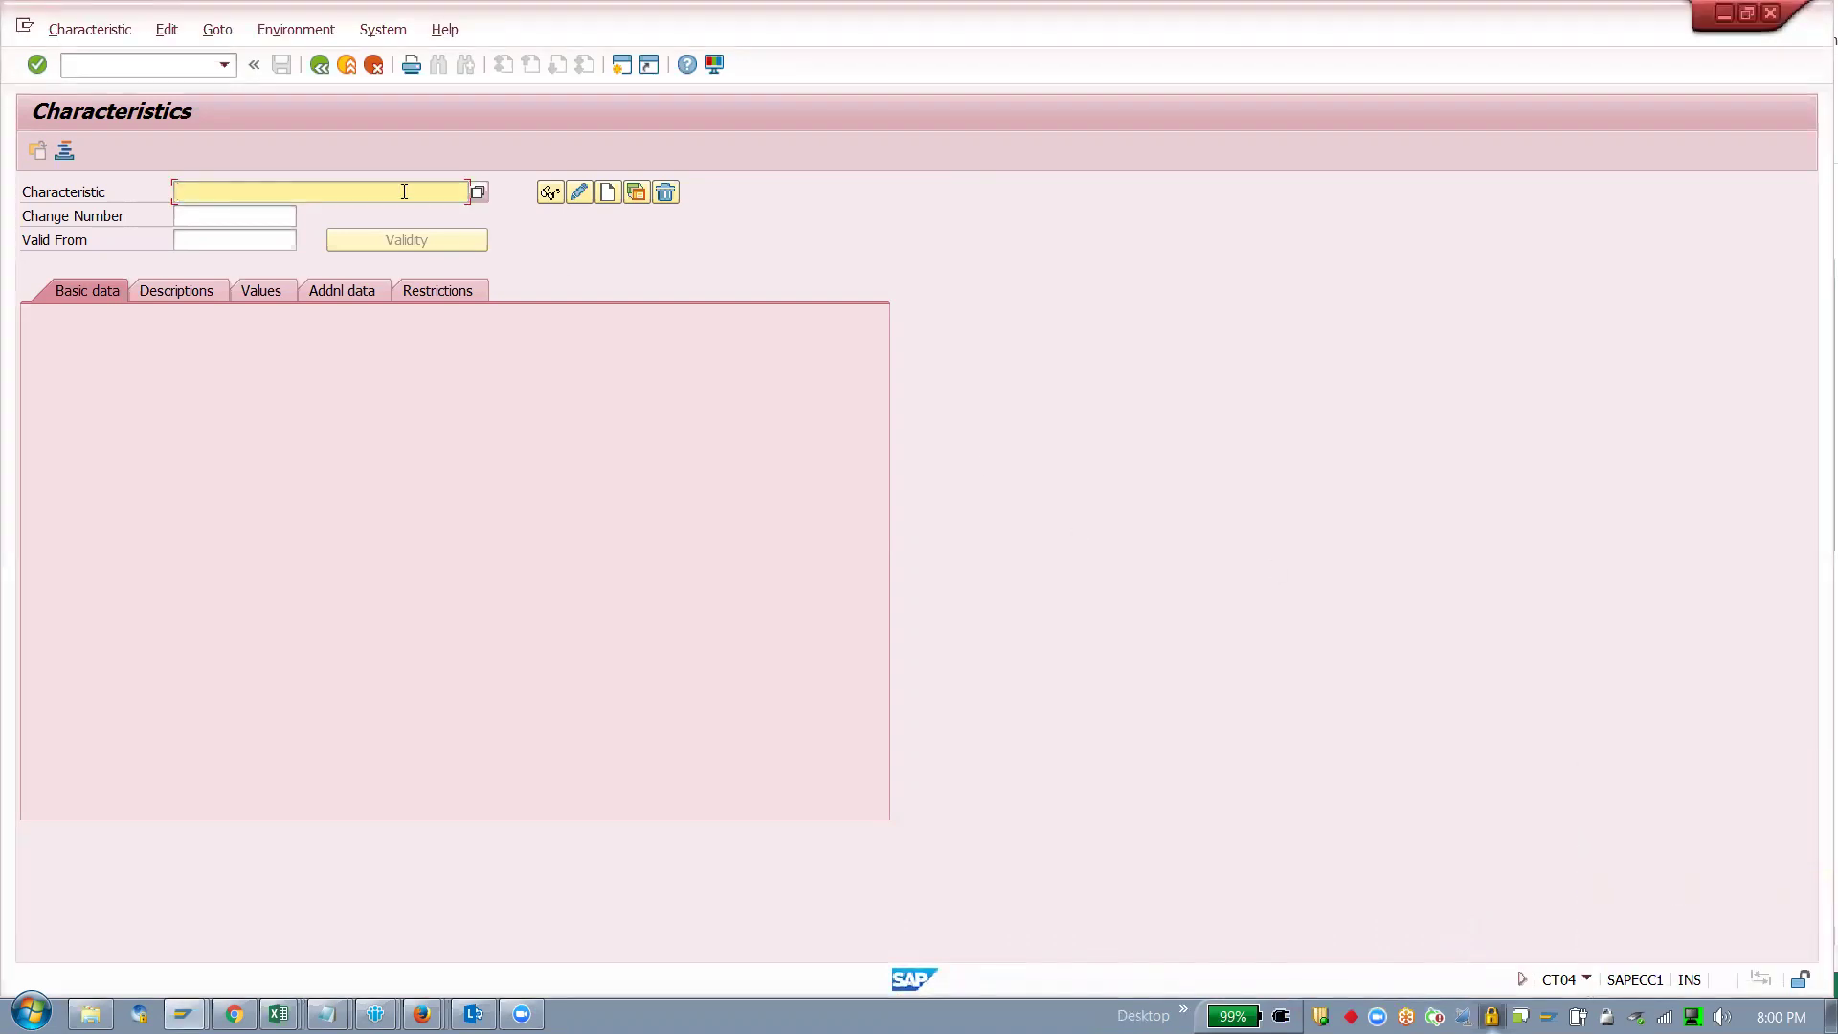
{"action": "type", "text": "mobile"}
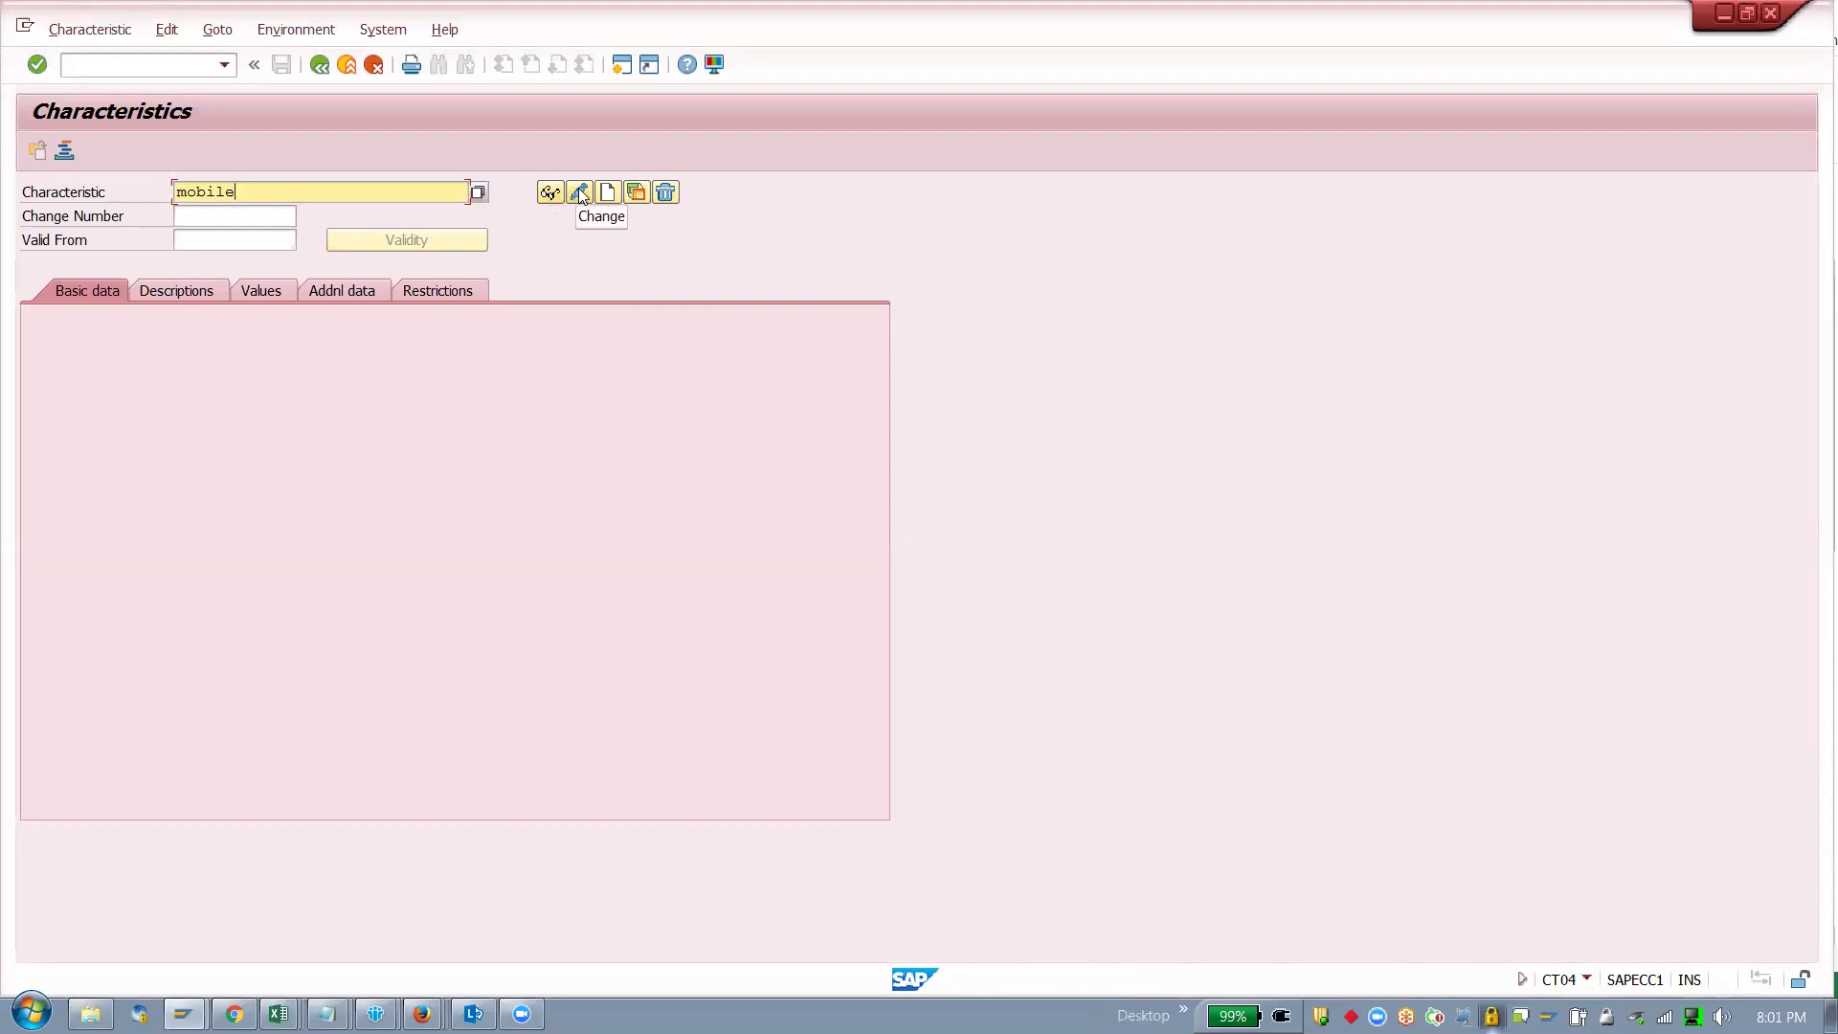
{"action": "left_click", "coordinate": [581, 196]}
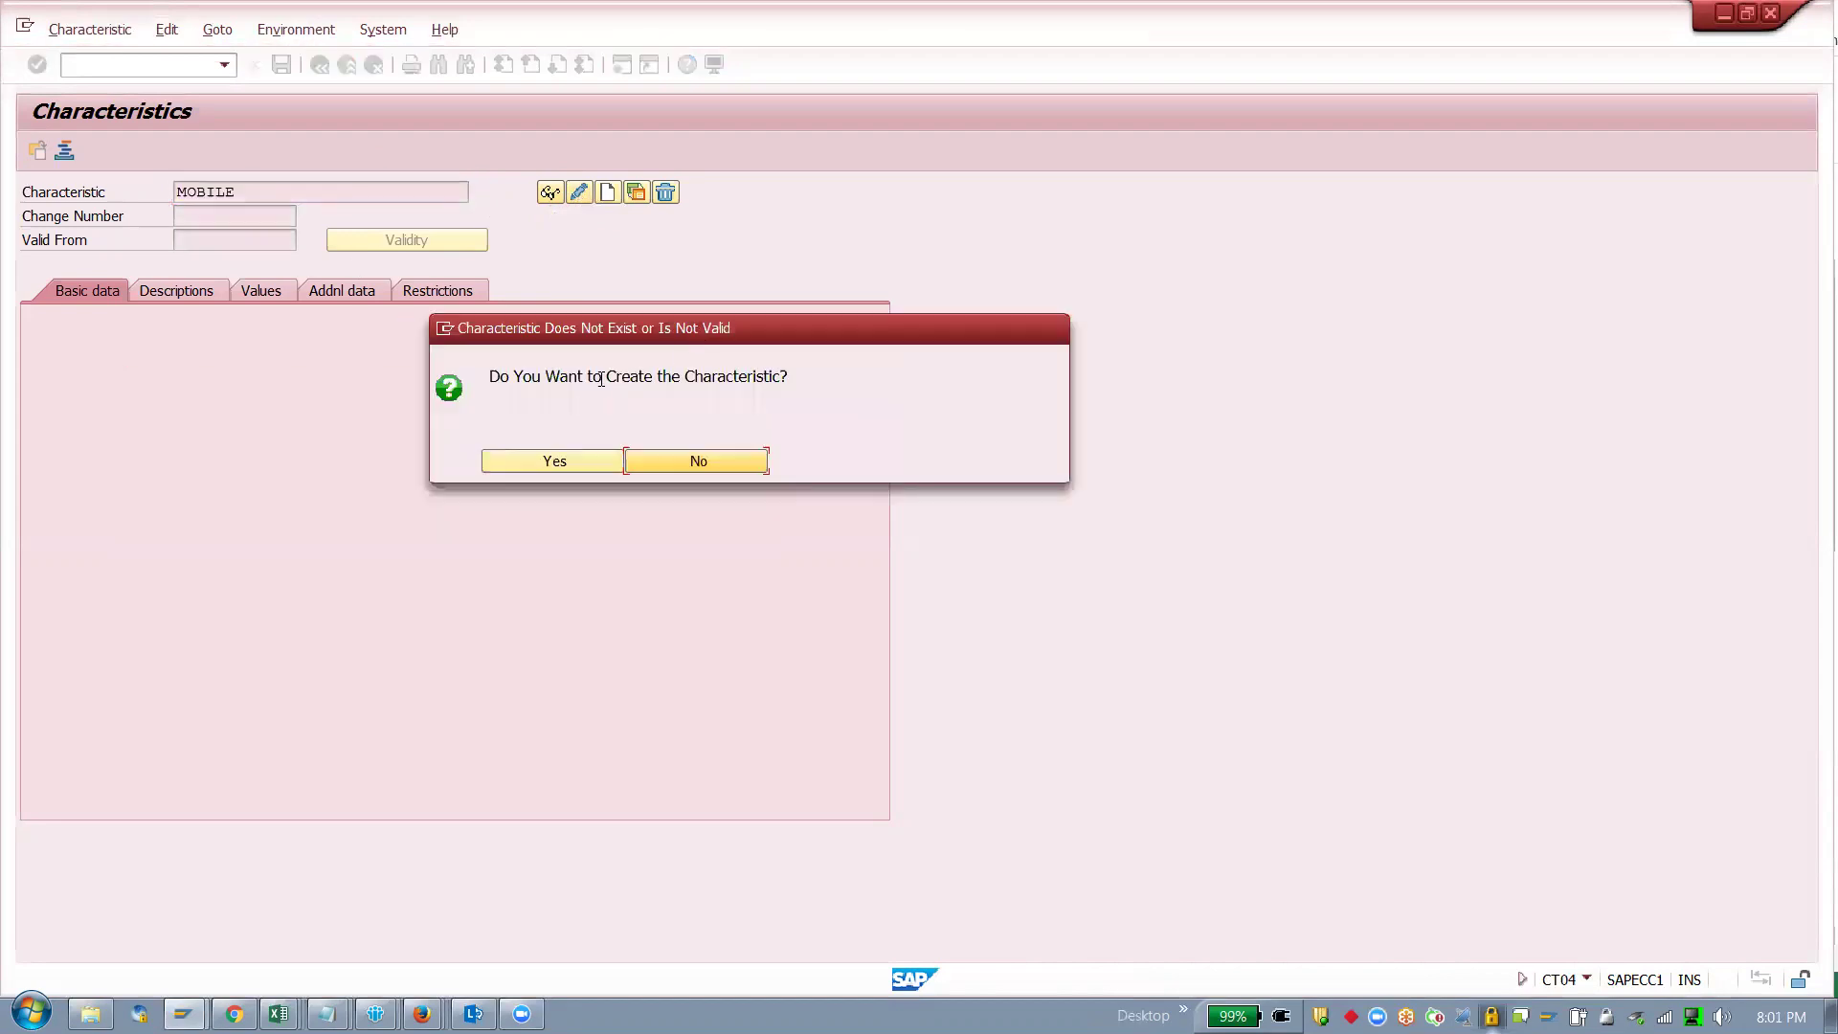
{"action": "left_click", "coordinate": [586, 458]}
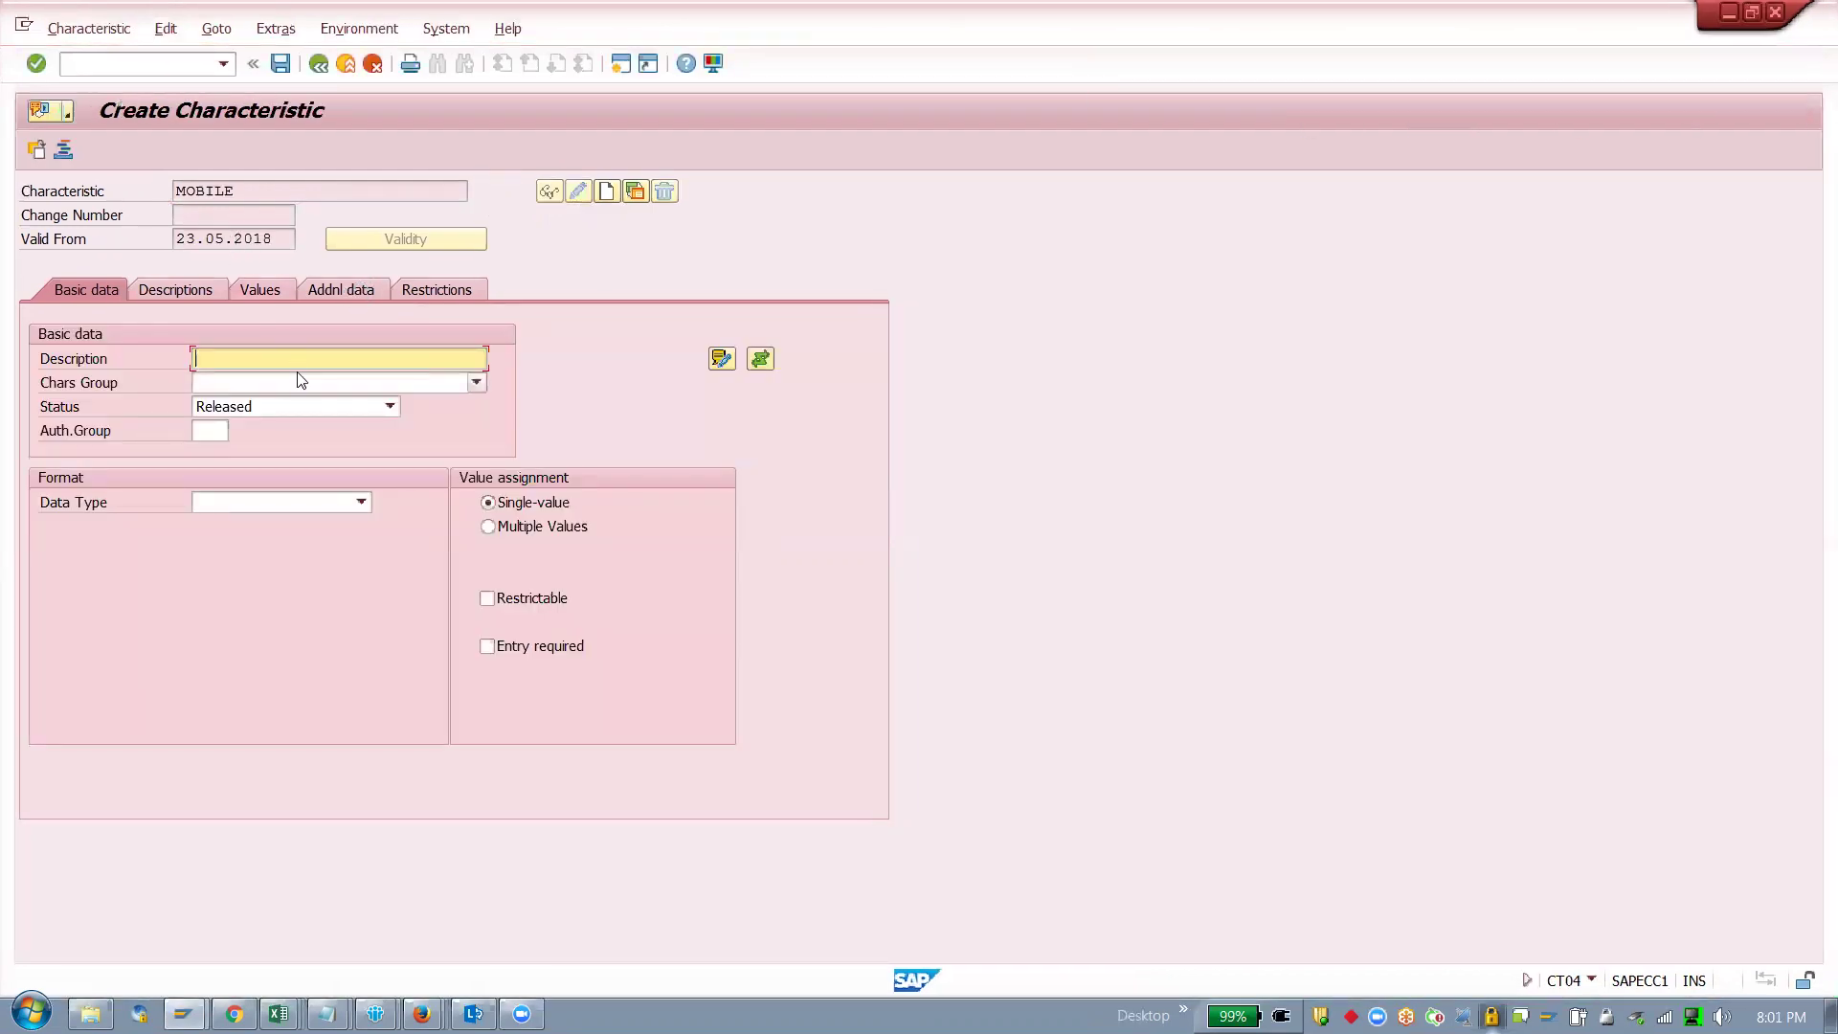
{"action": "type", "text": "For mobile specification"}
{"action": "key", "text": "Tab"}
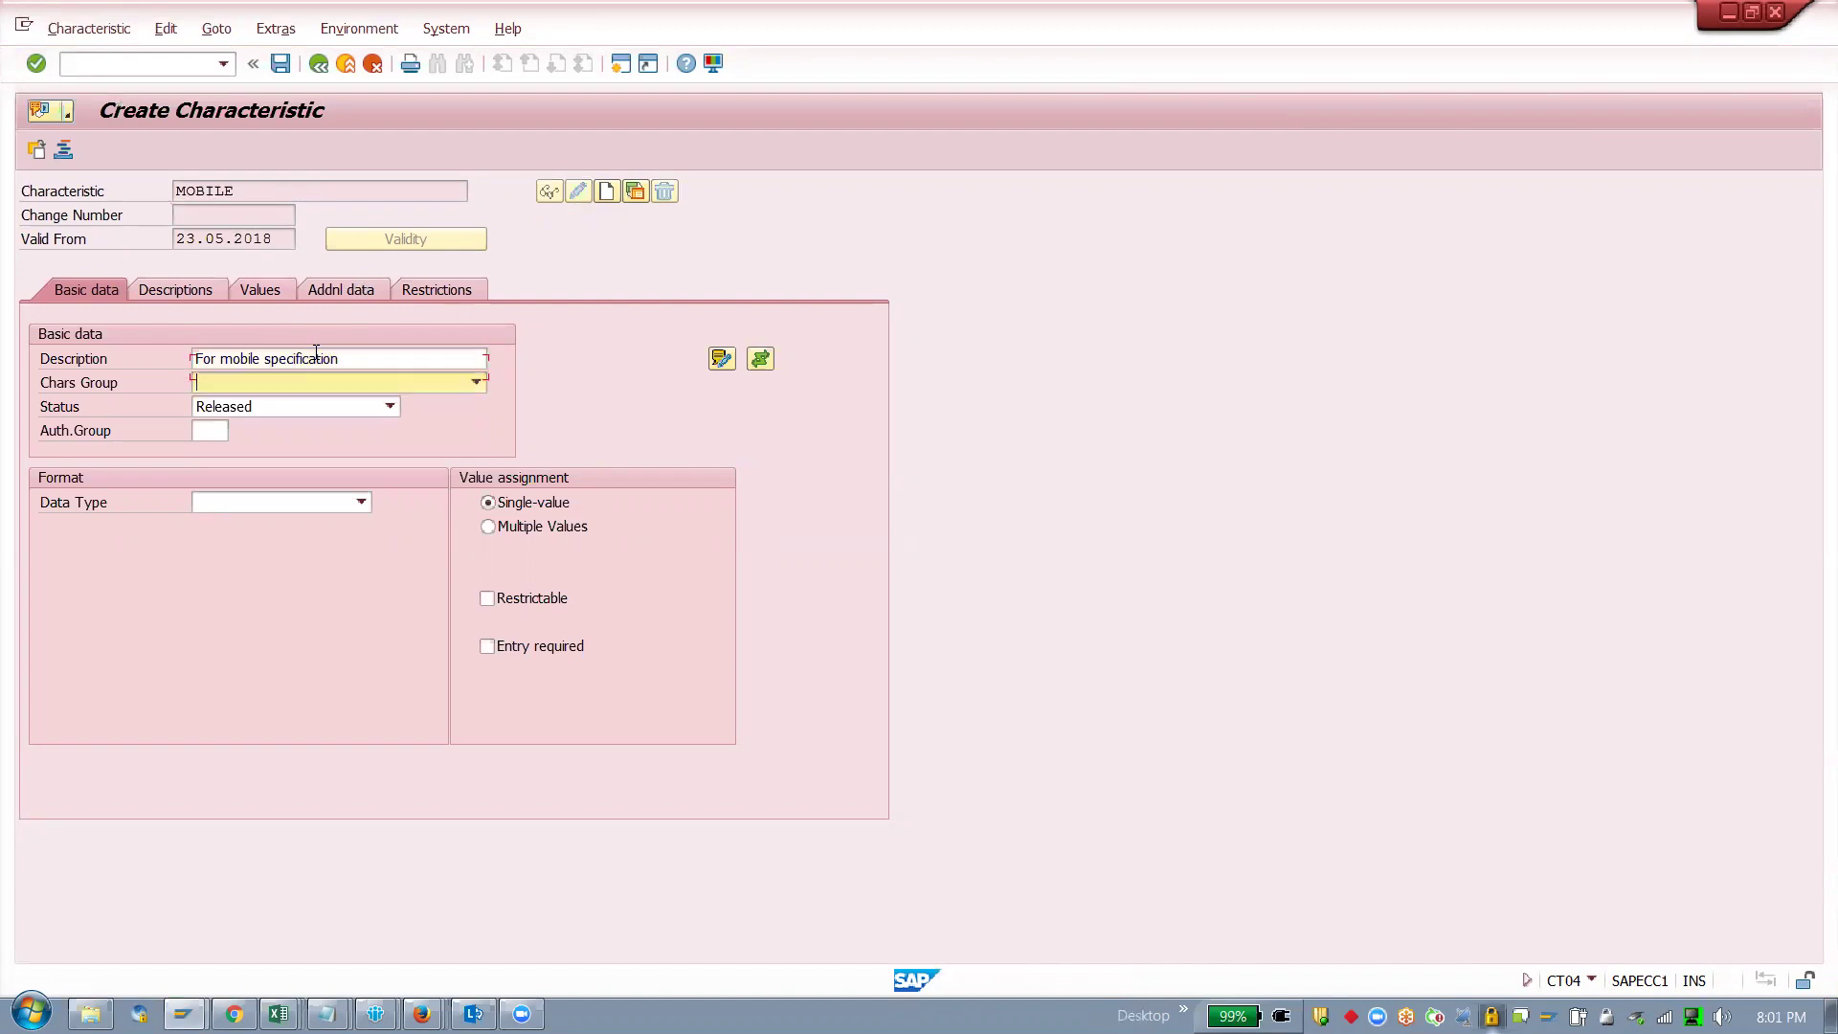
Step: Assign the characteristic to the PC characteristics group with the status Released
{"action": "left_click", "coordinate": [325, 382]}
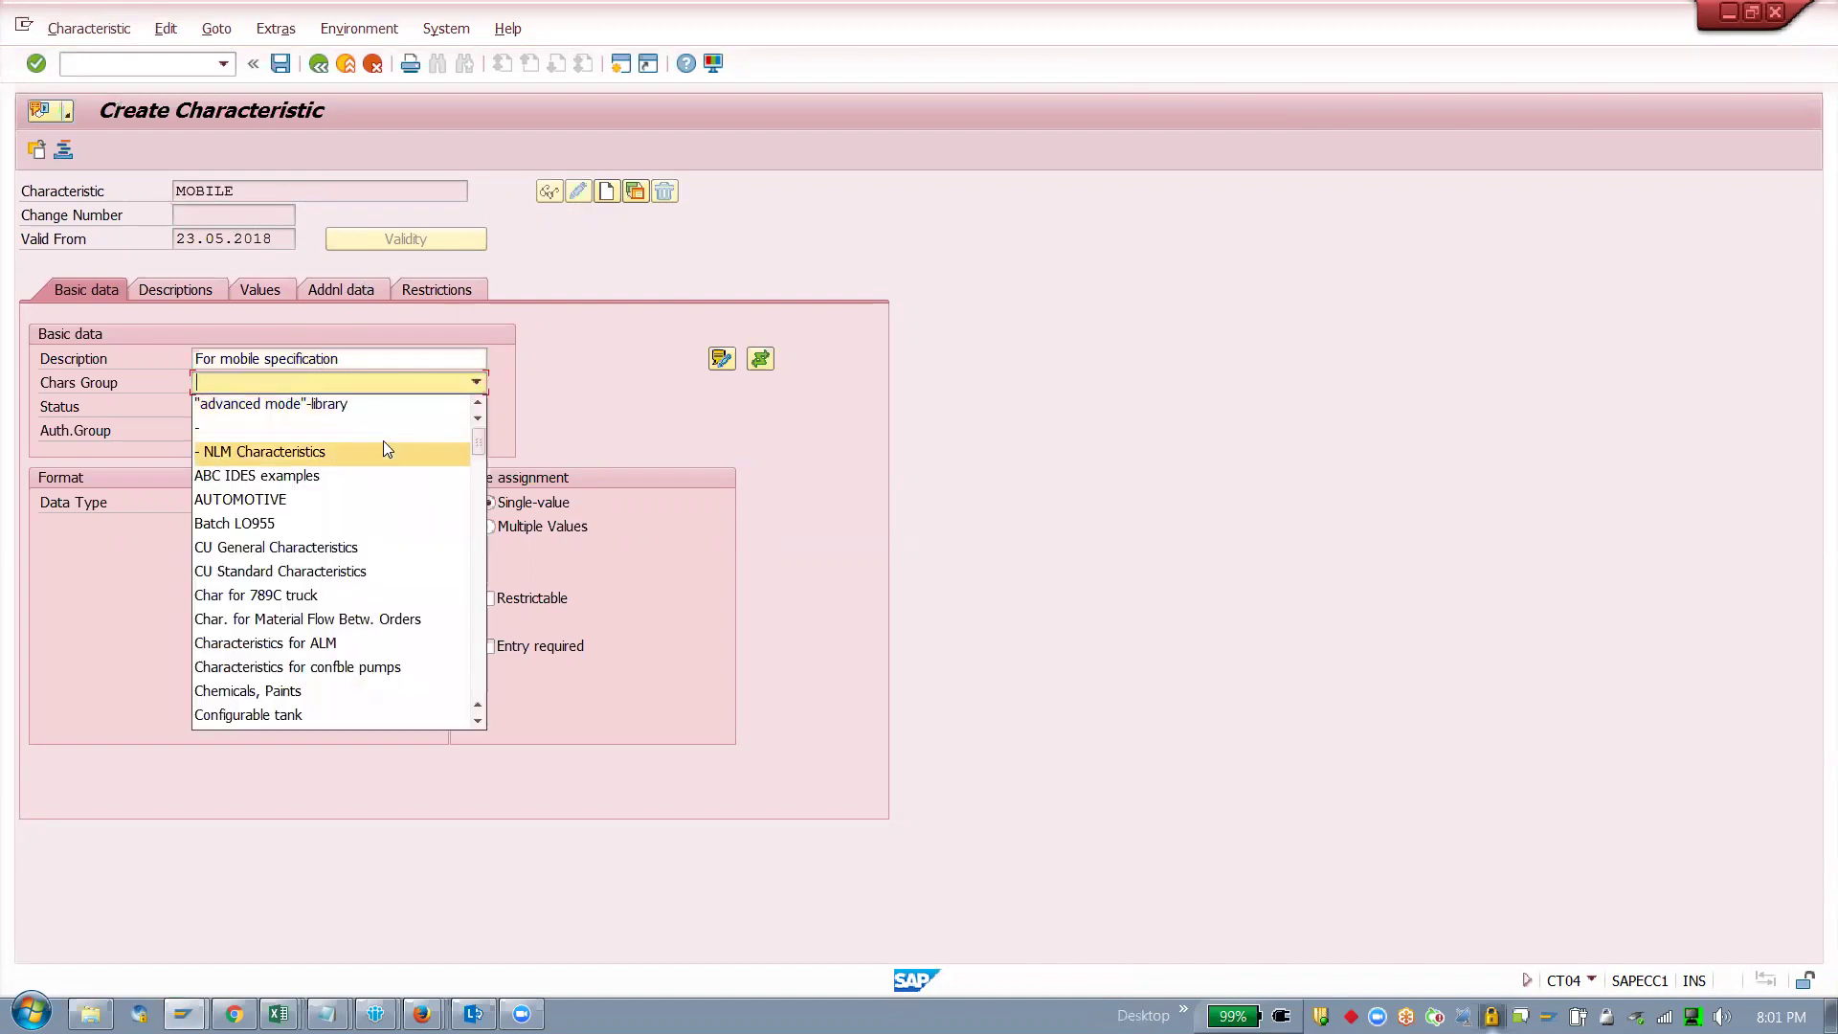
{"action": "left_click", "coordinate": [477, 720]}
{"action": "left_click", "coordinate": [477, 720]}
{"action": "left_click", "coordinate": [477, 720]}
{"action": "left_click", "coordinate": [477, 720]}
{"action": "left_click", "coordinate": [477, 720]}
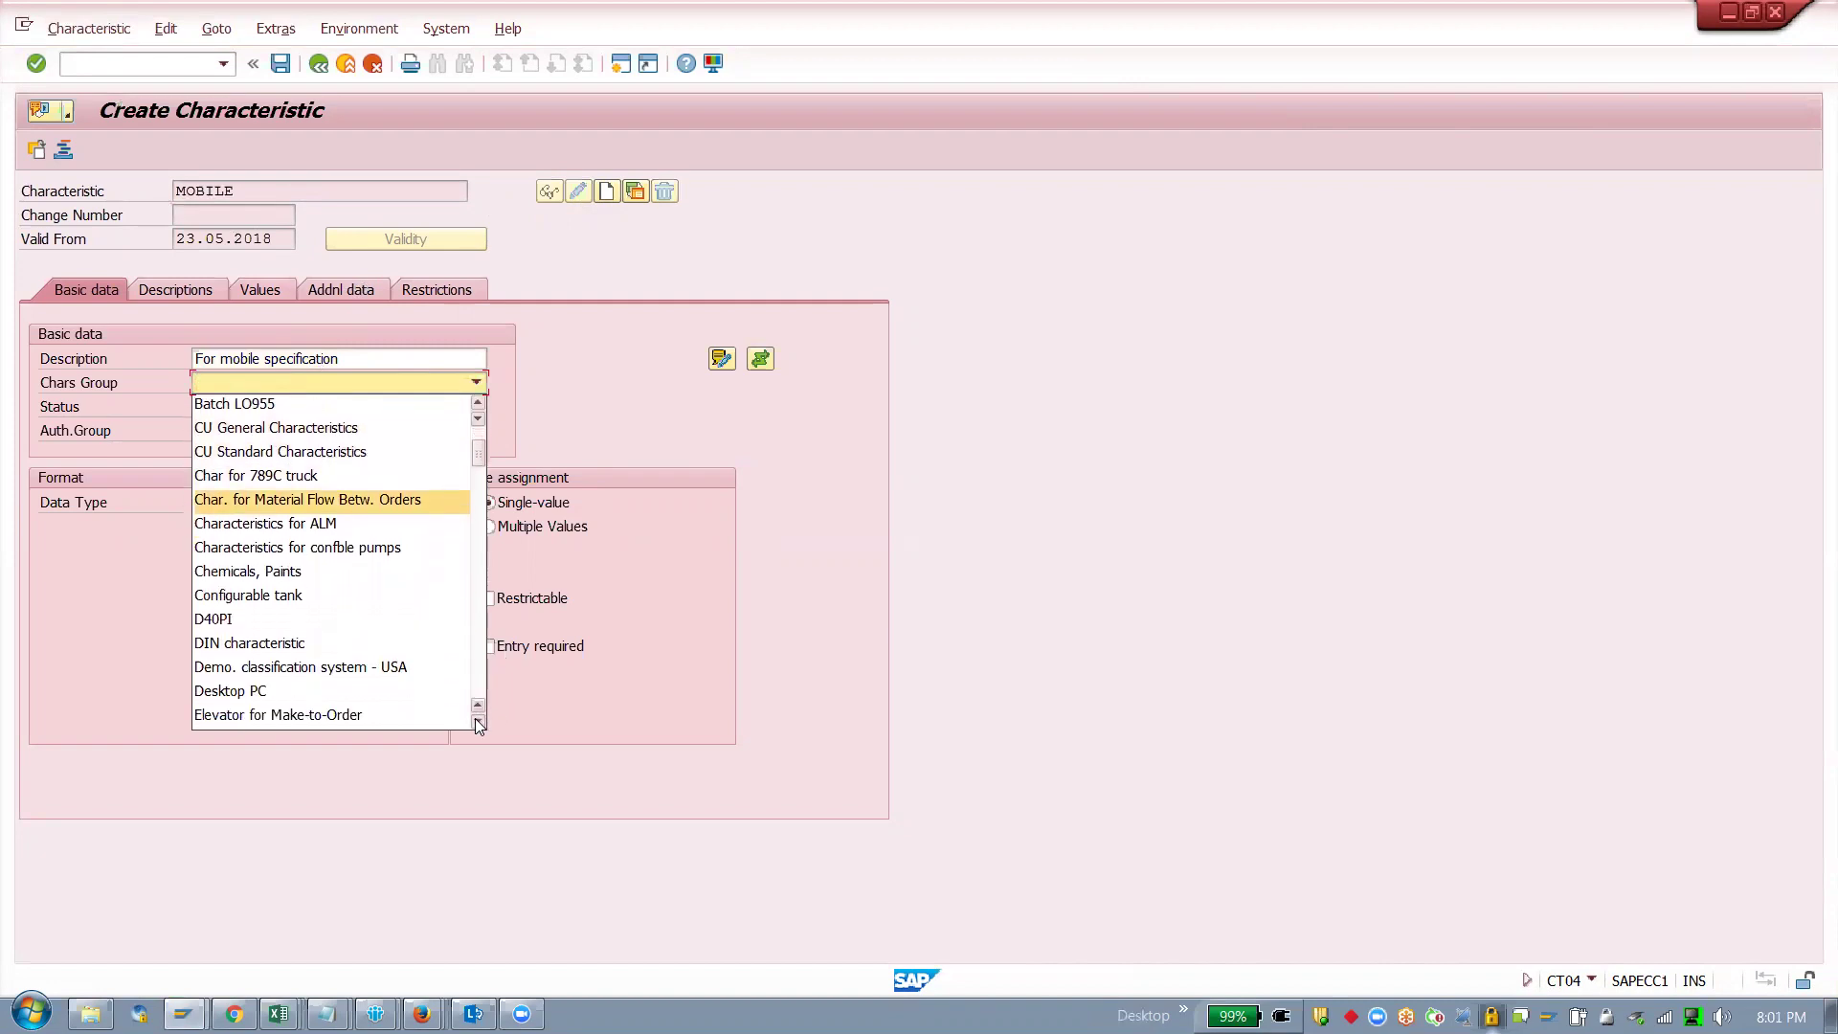
{"action": "left_click", "coordinate": [476, 720]}
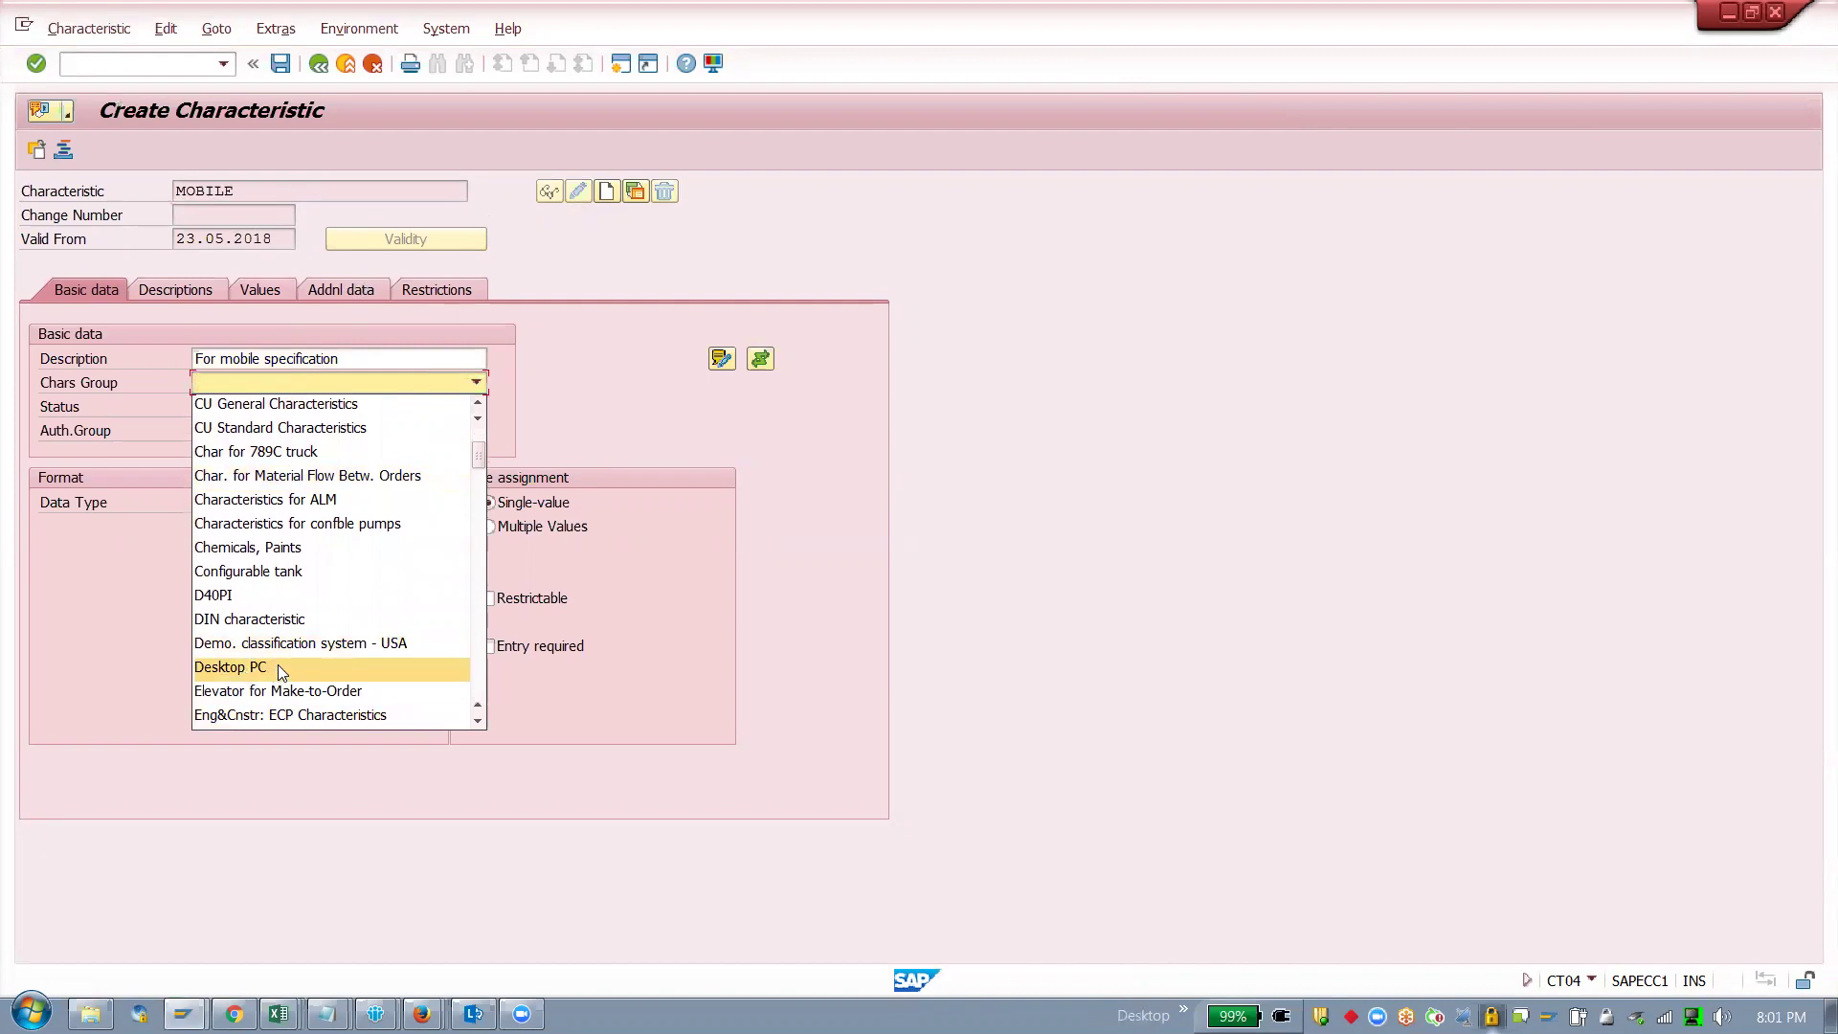
{"action": "left_click", "coordinate": [478, 652]}
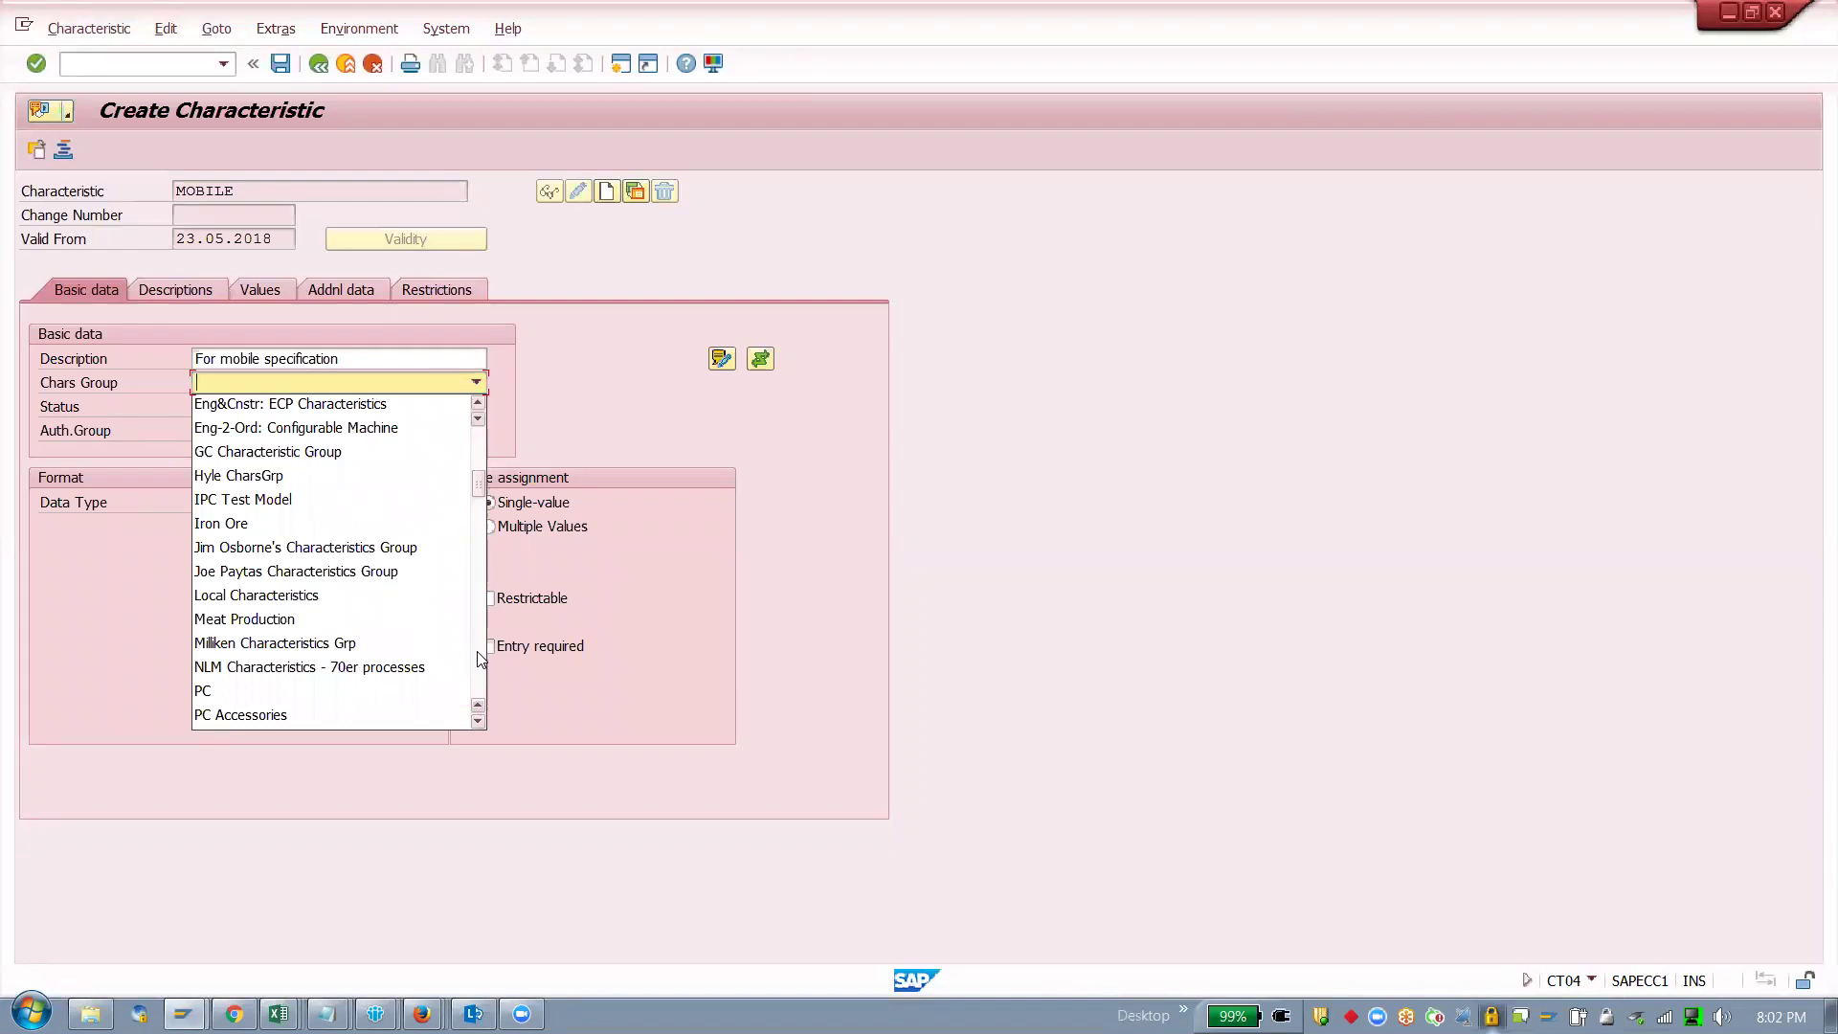
{"action": "left_click", "coordinate": [482, 660]}
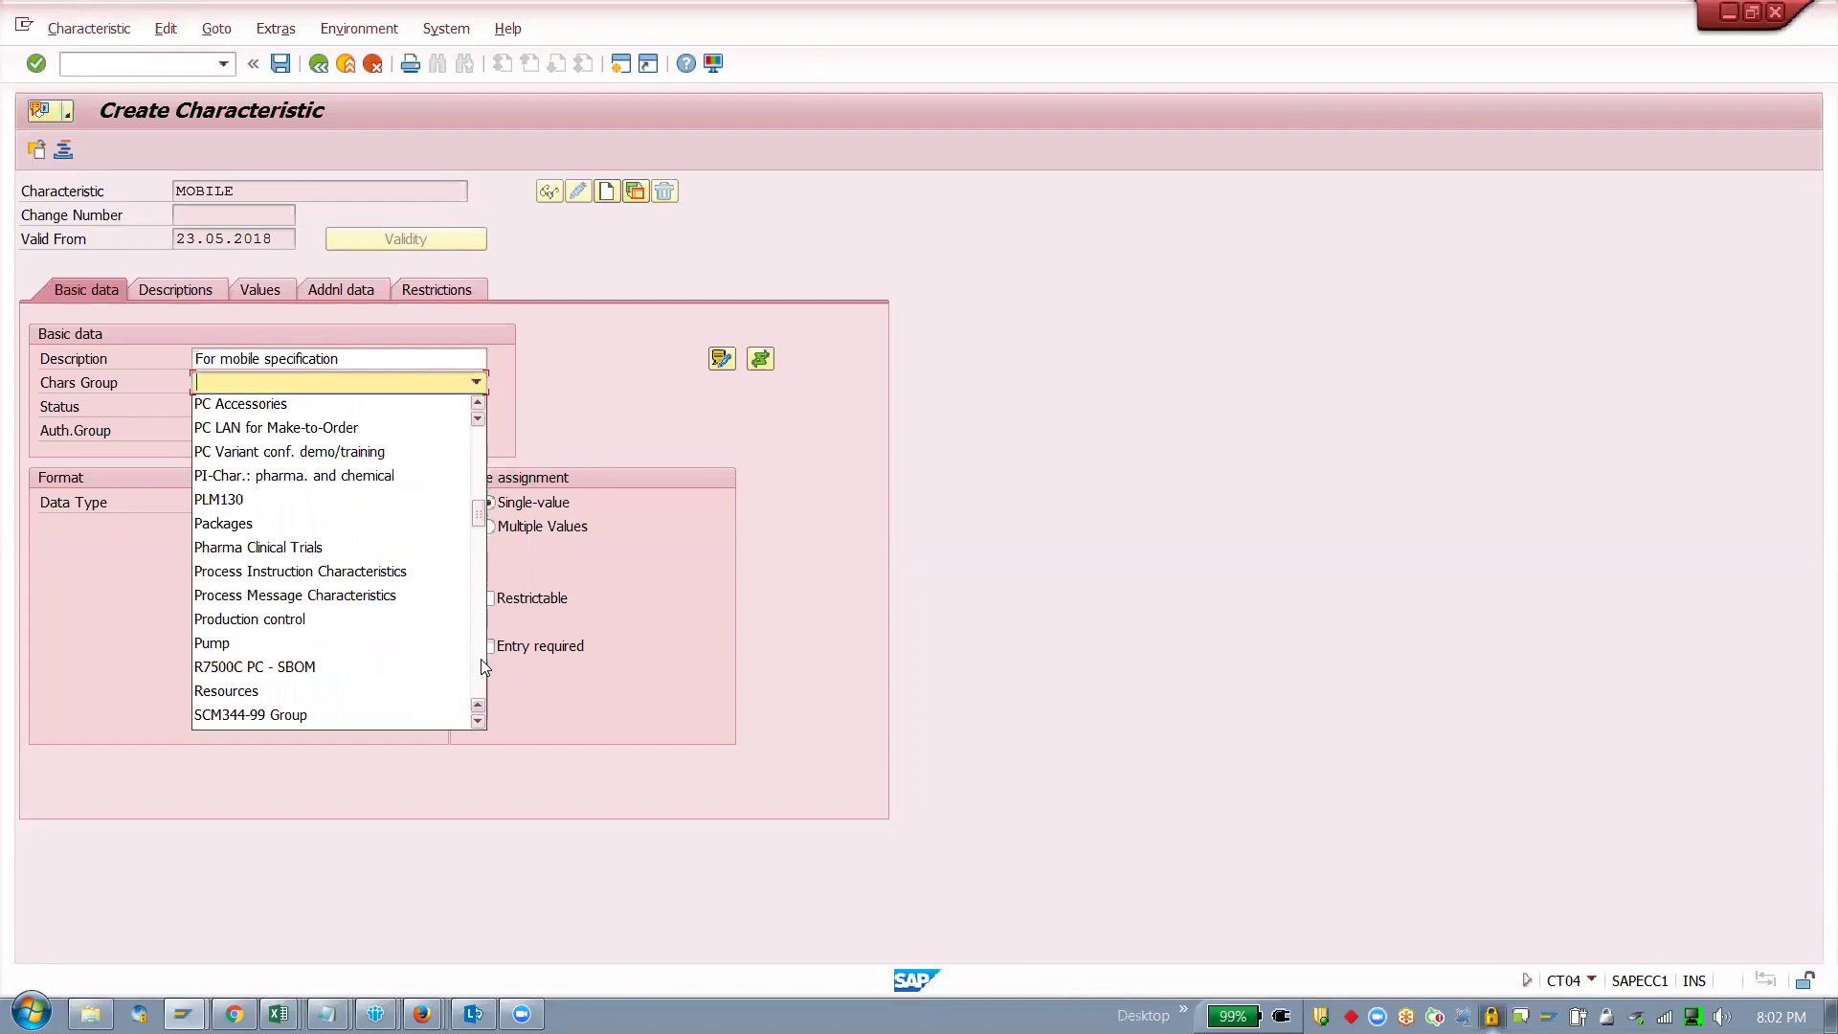
{"action": "left_click", "coordinate": [481, 659]}
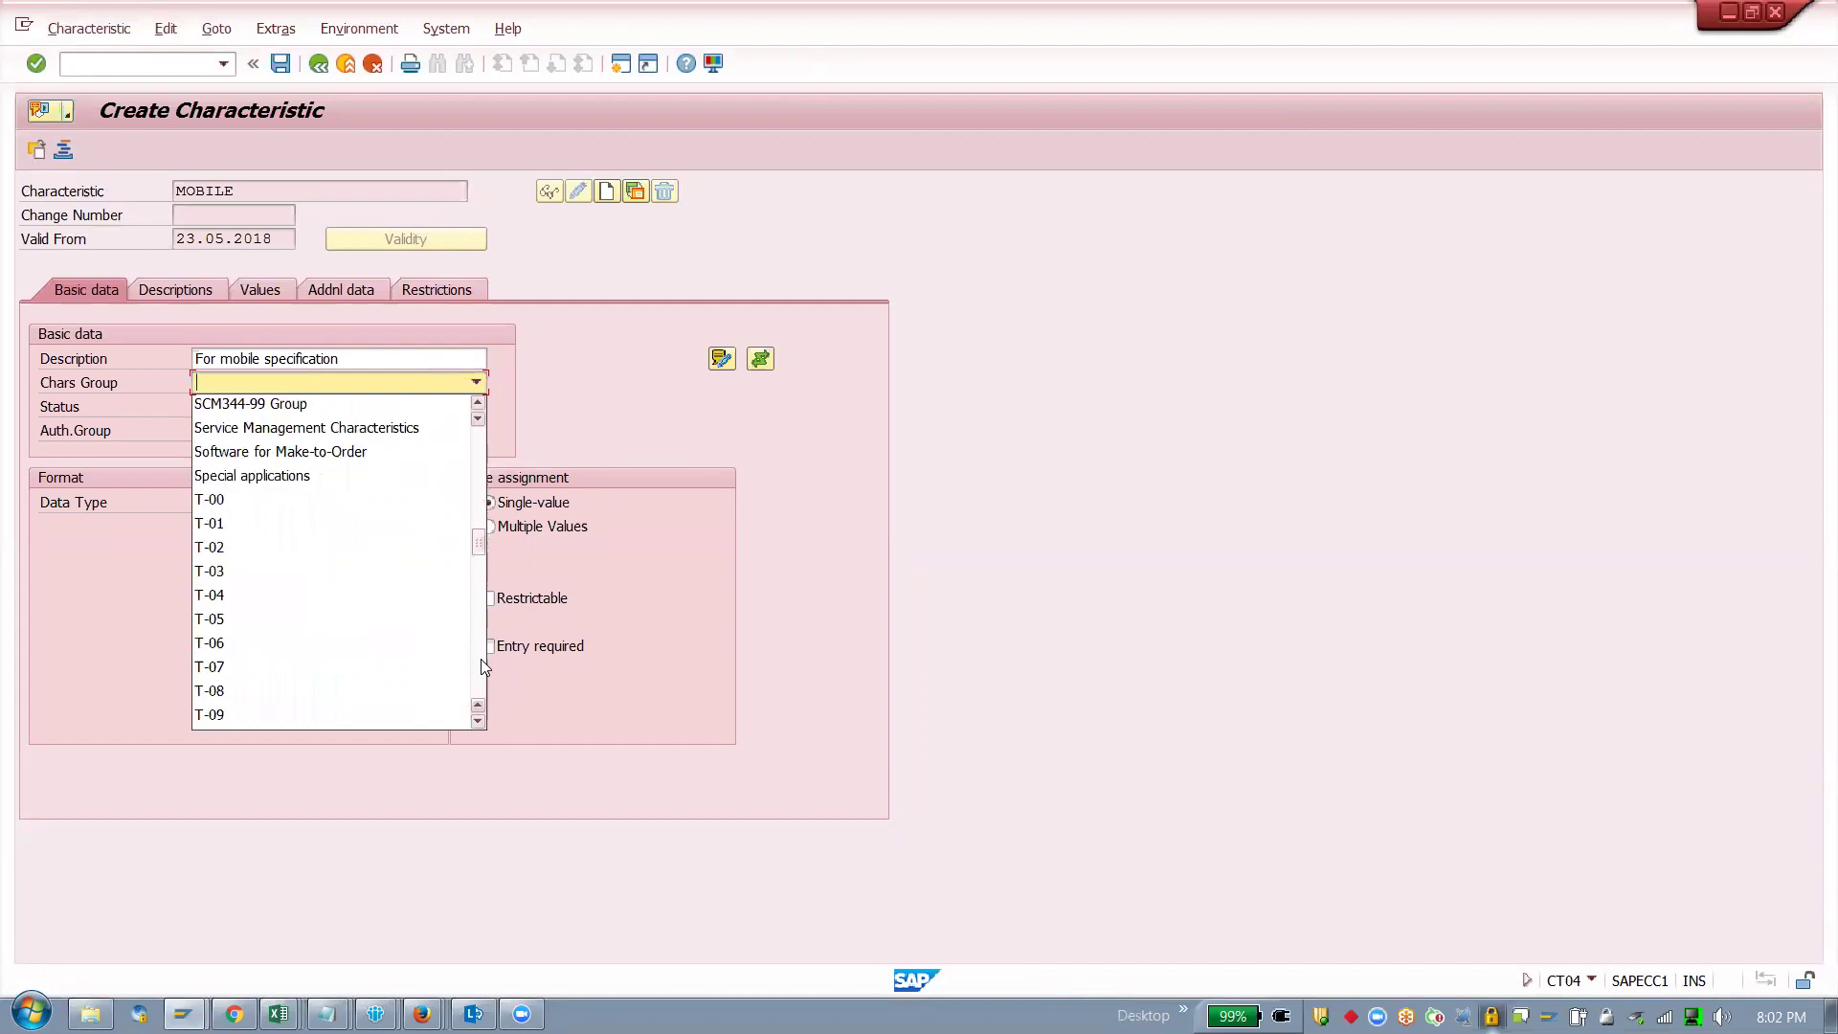
{"action": "left_click", "coordinate": [481, 658]}
{"action": "left_click", "coordinate": [481, 658]}
{"action": "left_click", "coordinate": [481, 666]}
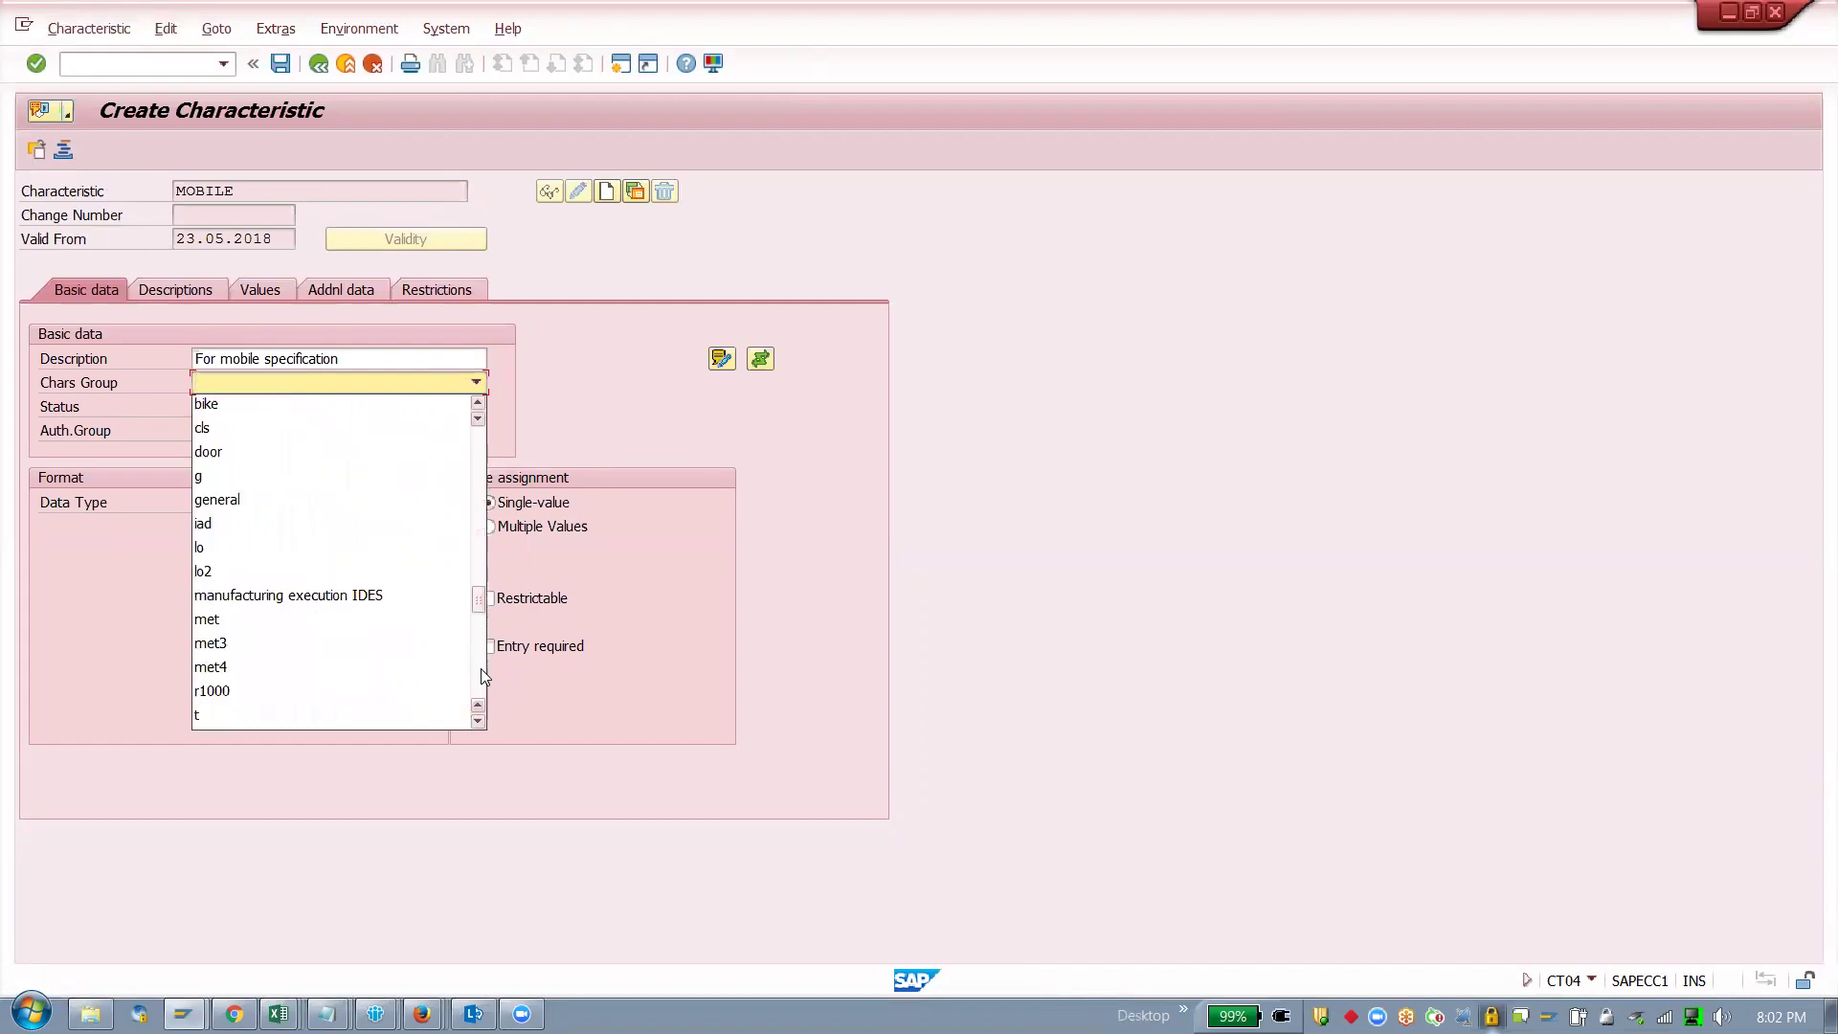
{"action": "left_click", "coordinate": [481, 674]}
{"action": "left_click", "coordinate": [480, 661]}
{"action": "left_click", "coordinate": [481, 584]}
{"action": "left_click", "coordinate": [481, 536]}
{"action": "left_click", "coordinate": [482, 453]}
{"action": "left_click", "coordinate": [481, 452]}
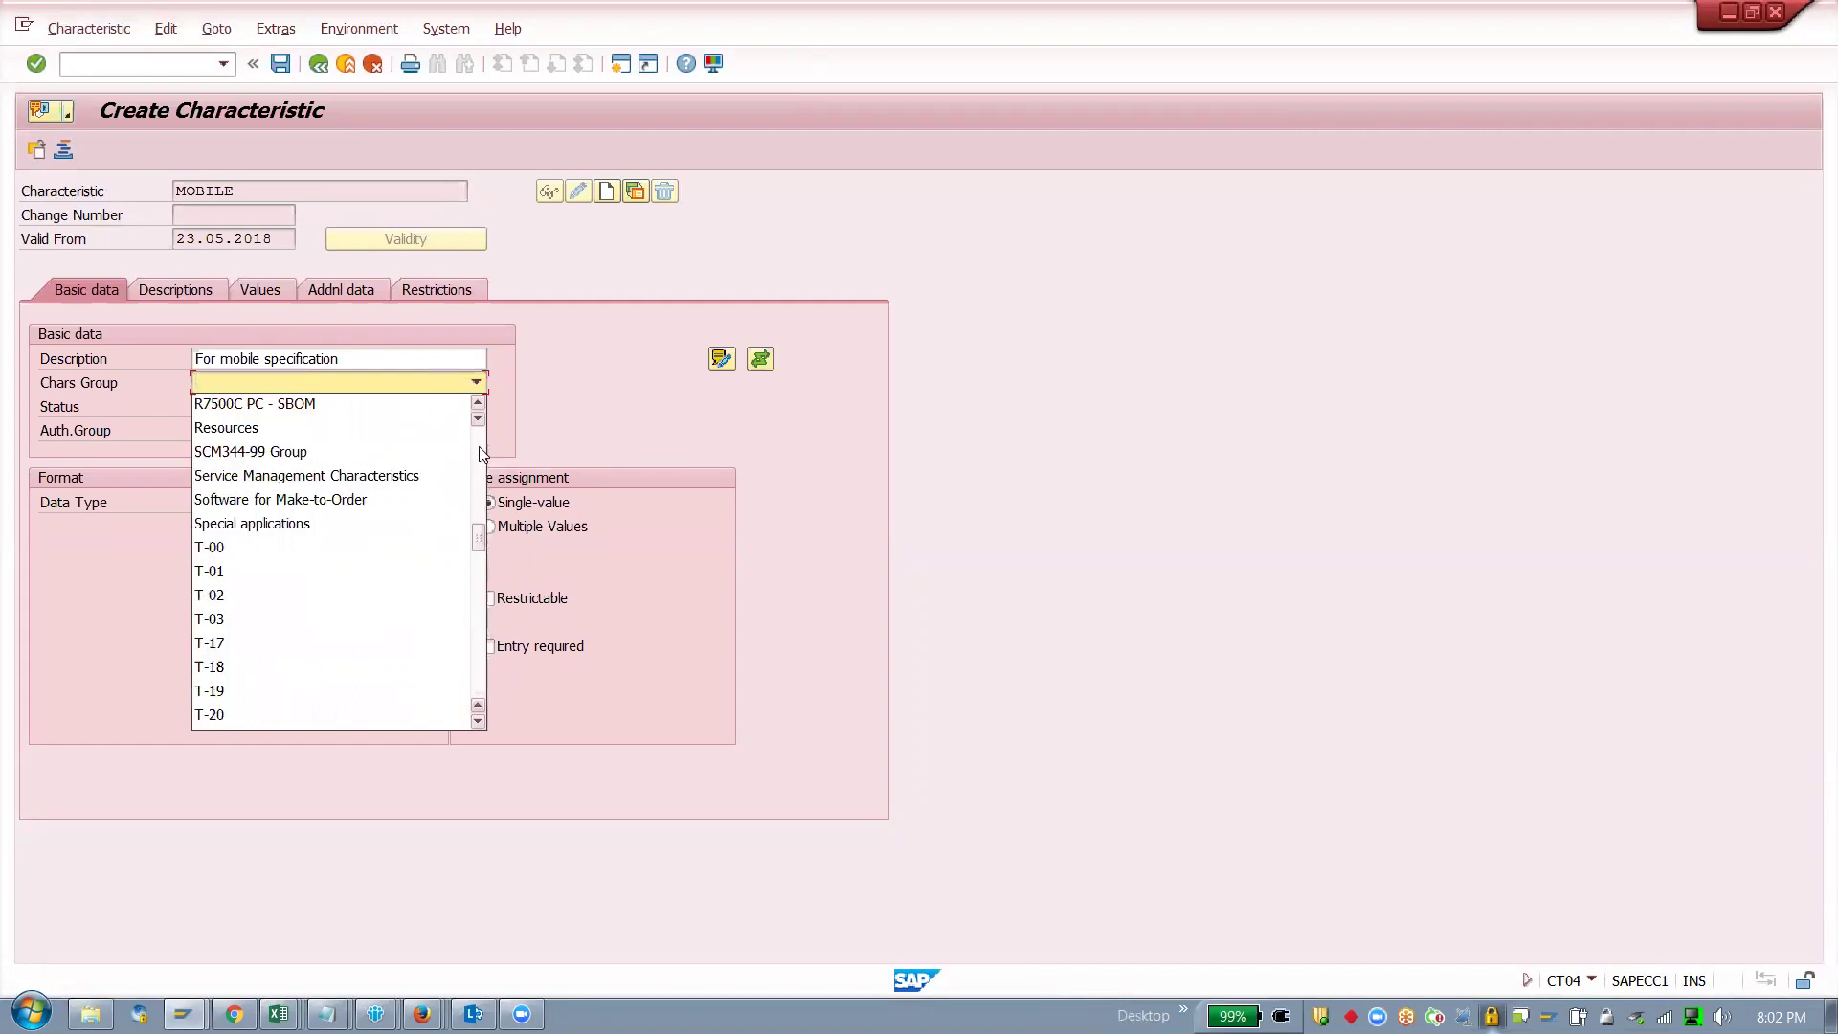
{"action": "left_click", "coordinate": [481, 453]}
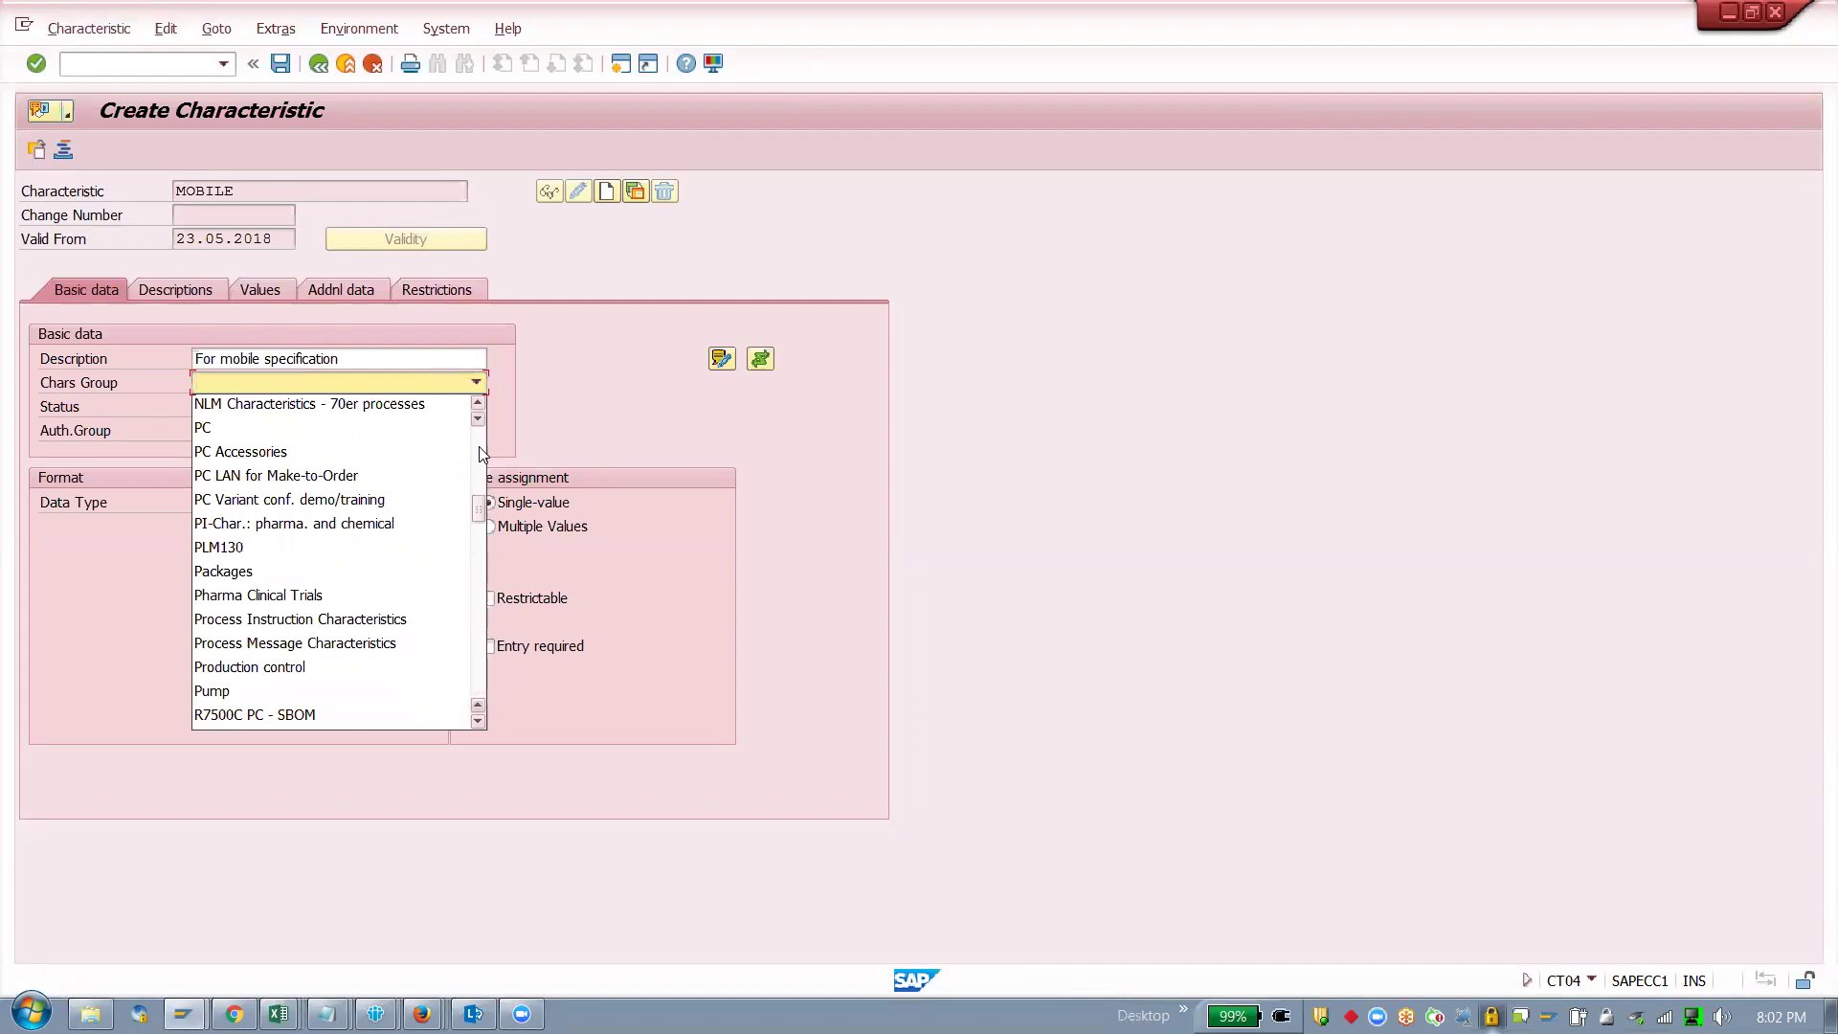
{"action": "left_click", "coordinate": [286, 428]}
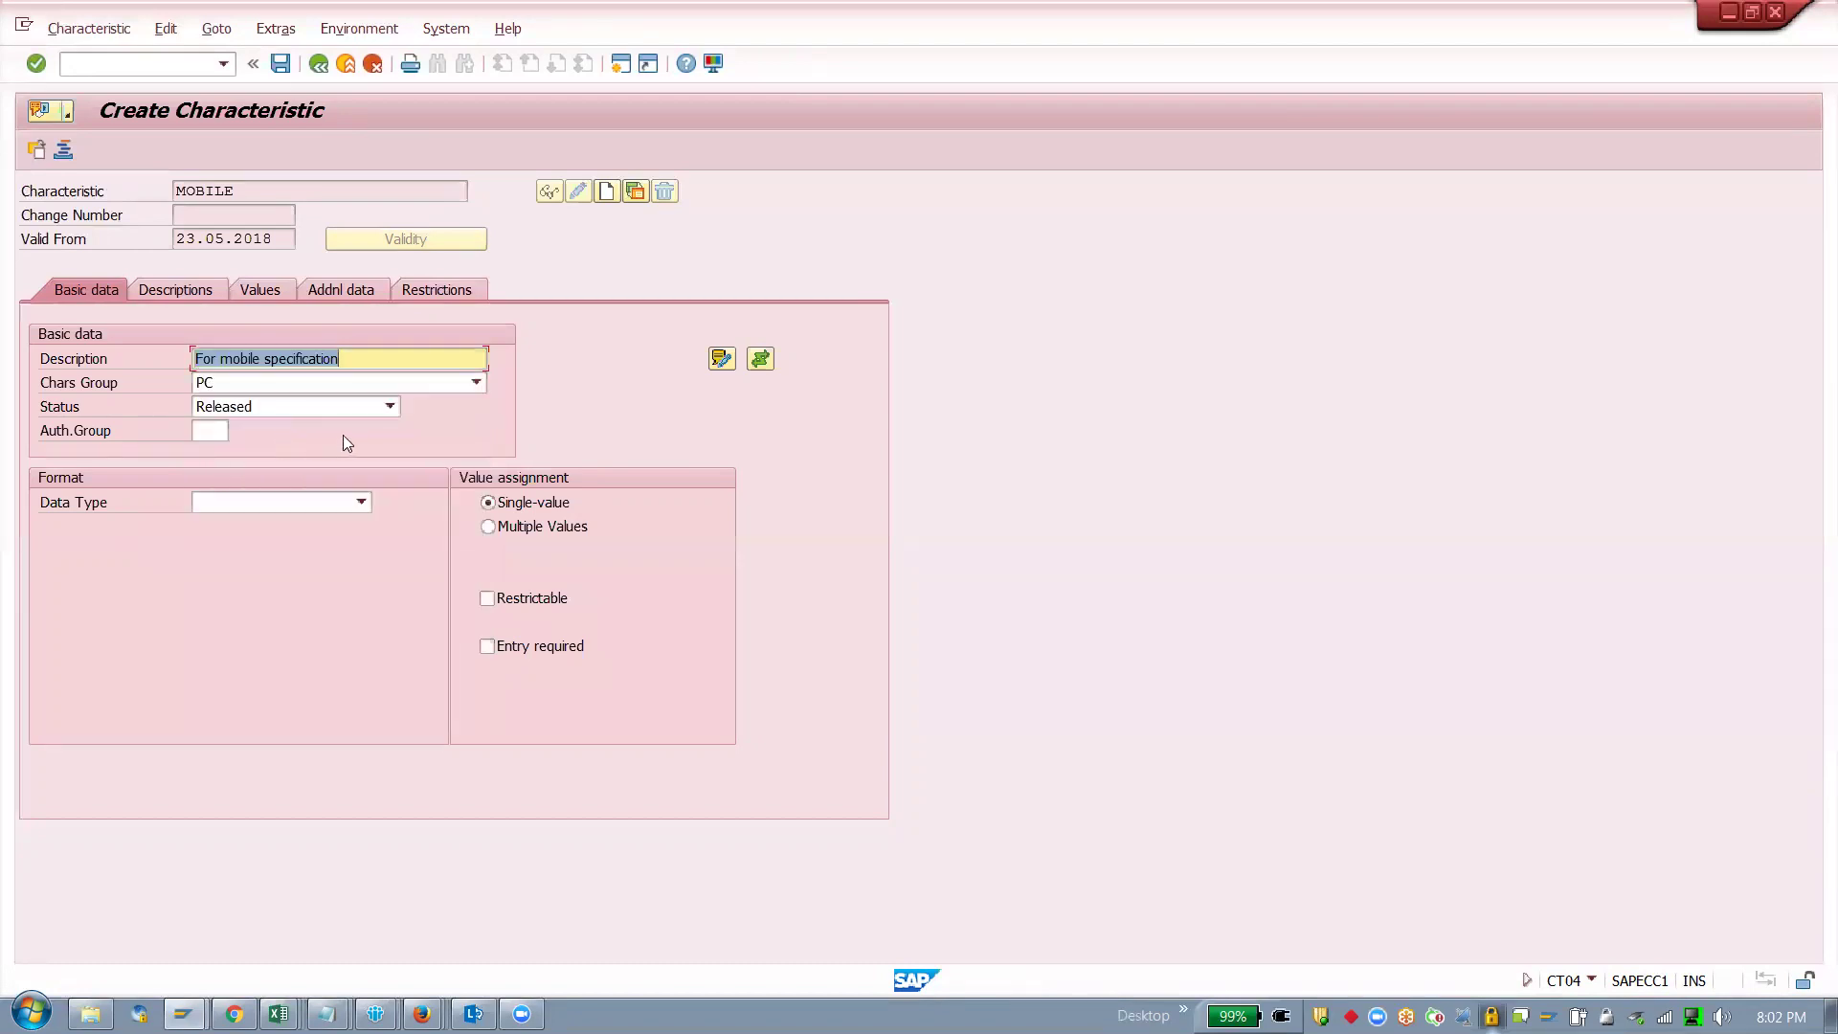
{"action": "left_click", "coordinate": [389, 408]}
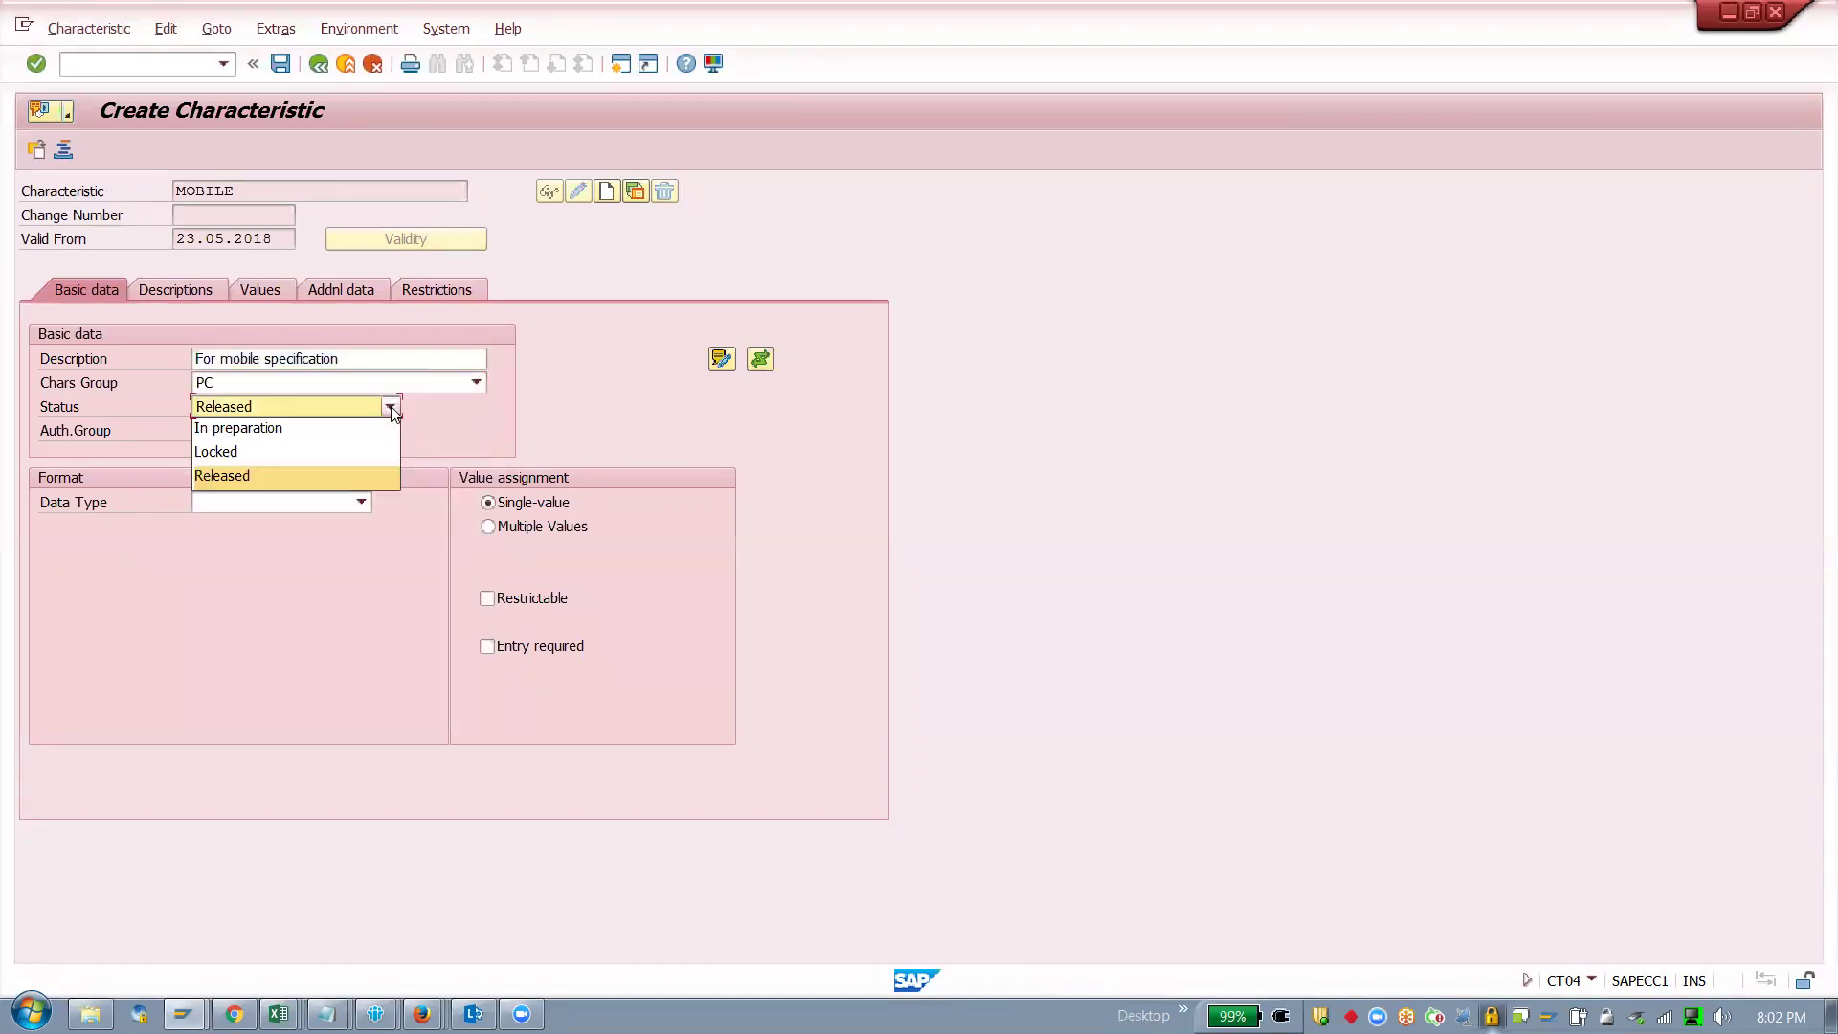
{"action": "left_click", "coordinate": [280, 485]}
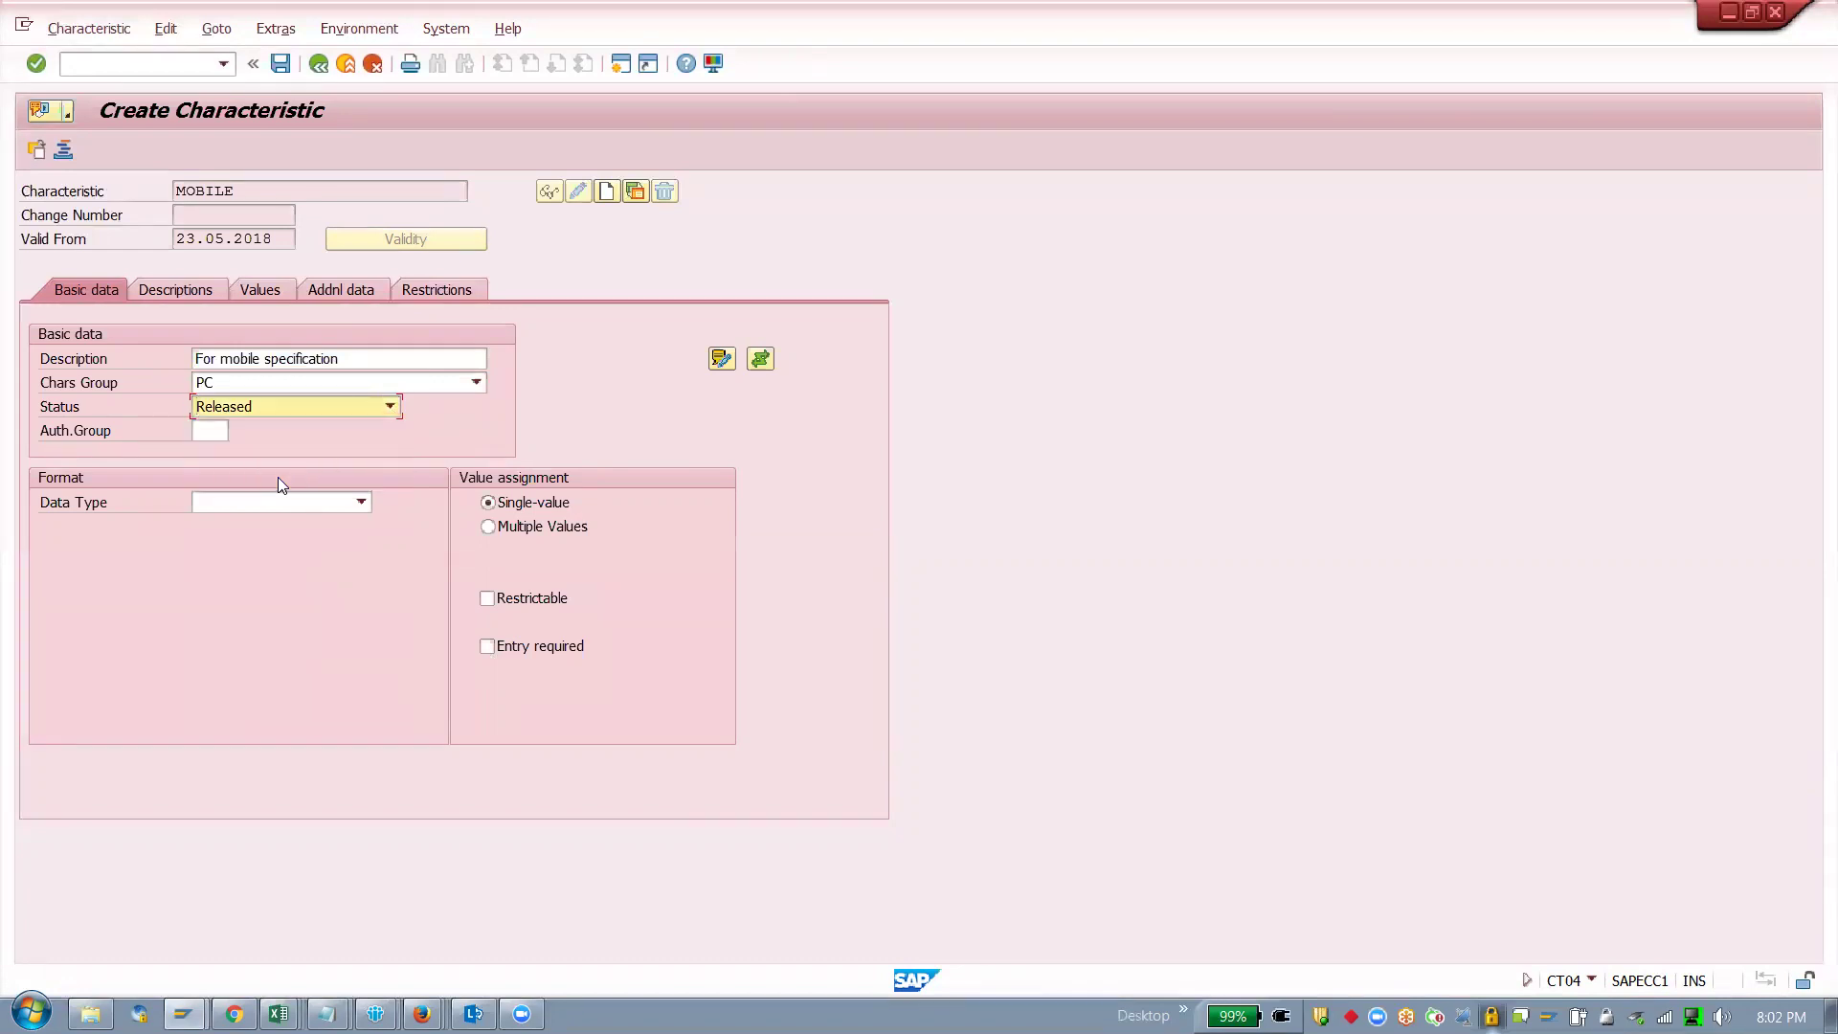
Step: Define the format as Numeric Format with 8 characters, 2 decimal places and km as the unit of measure
{"action": "left_click", "coordinate": [362, 502]}
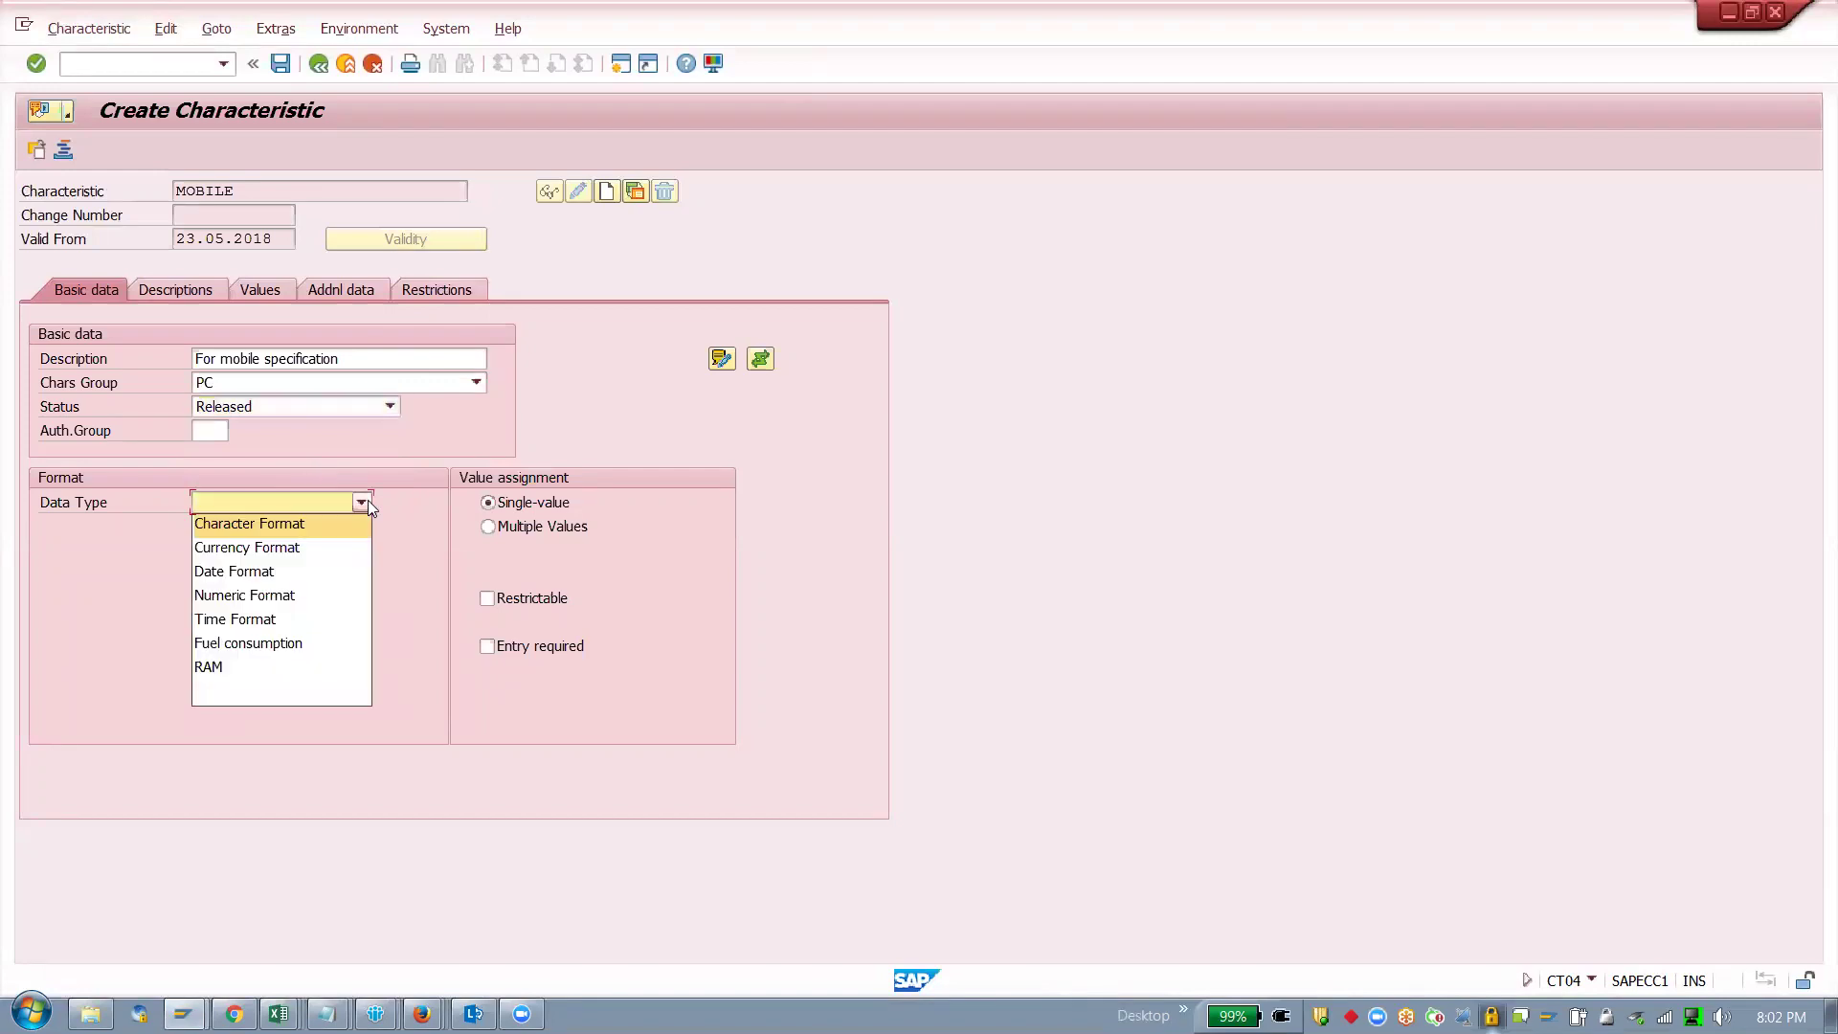
{"action": "left_click", "coordinate": [353, 591]}
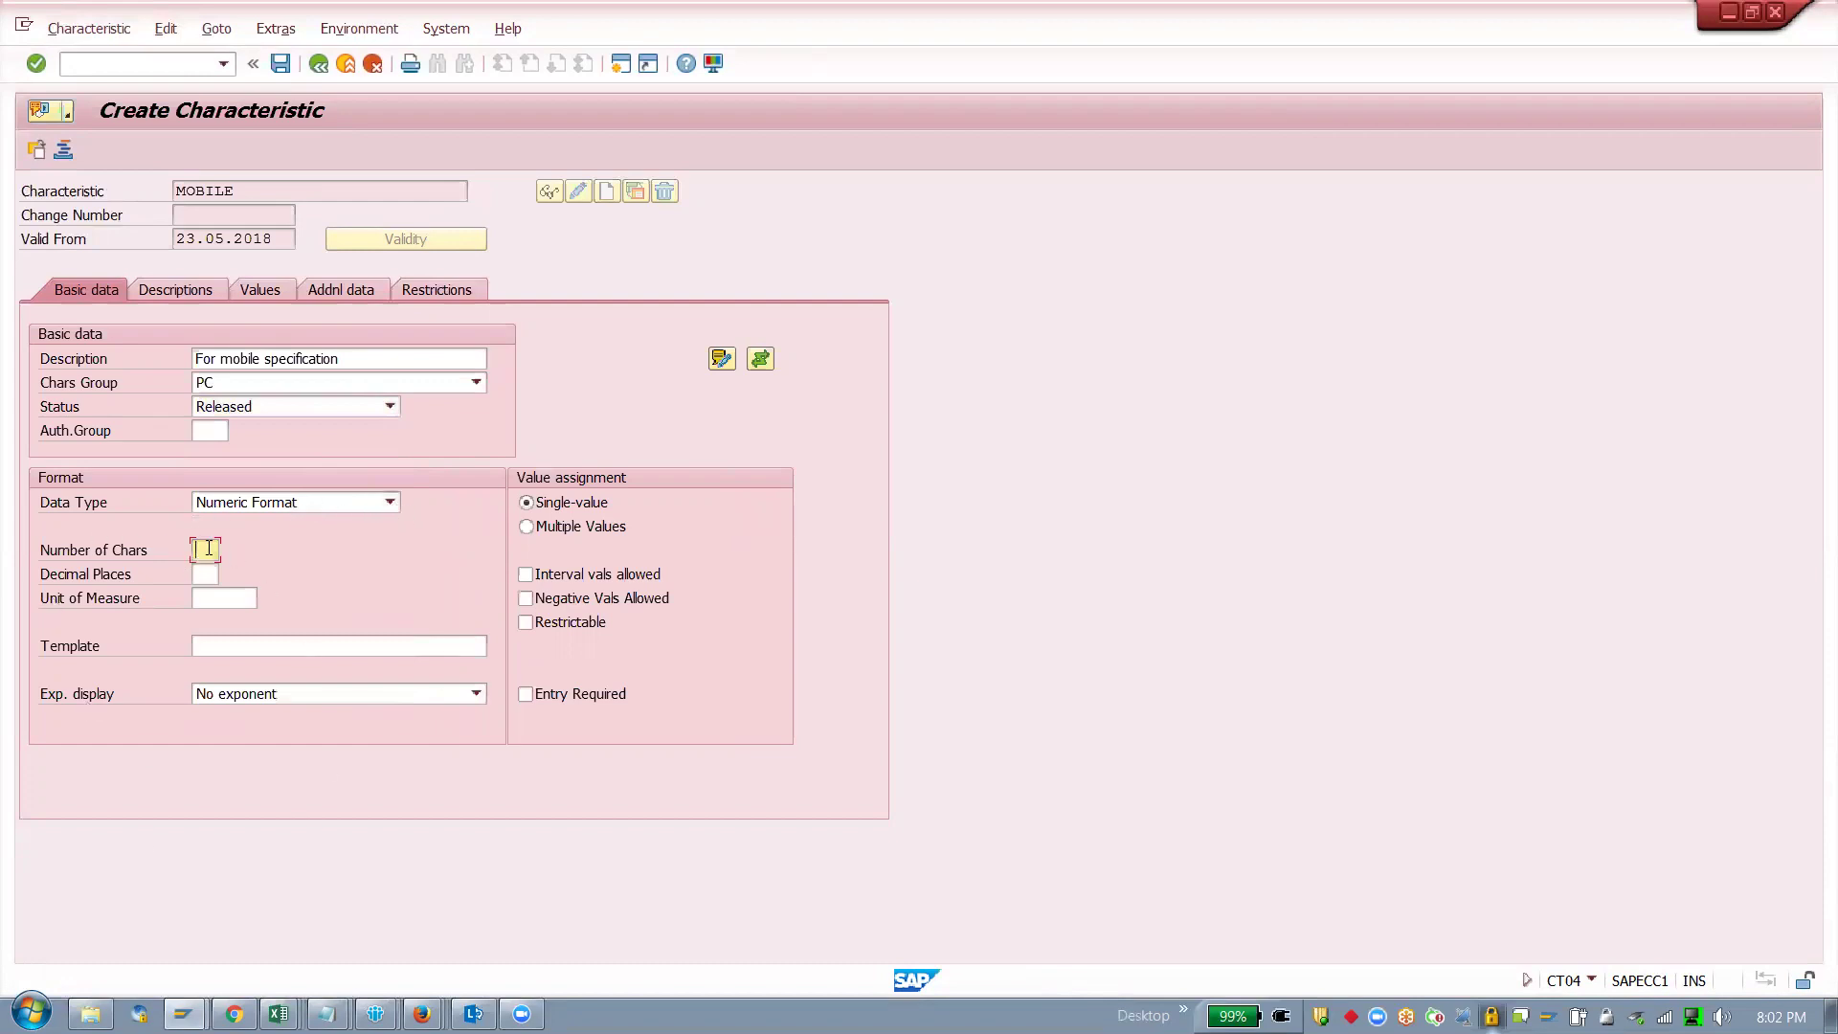
{"action": "type", "text": "8"}
{"action": "left_click", "coordinate": [206, 574]}
{"action": "type", "text": "2"}
{"action": "left_click_drag", "start_coordinate": [221, 192], "coordinate": [183, 197]}
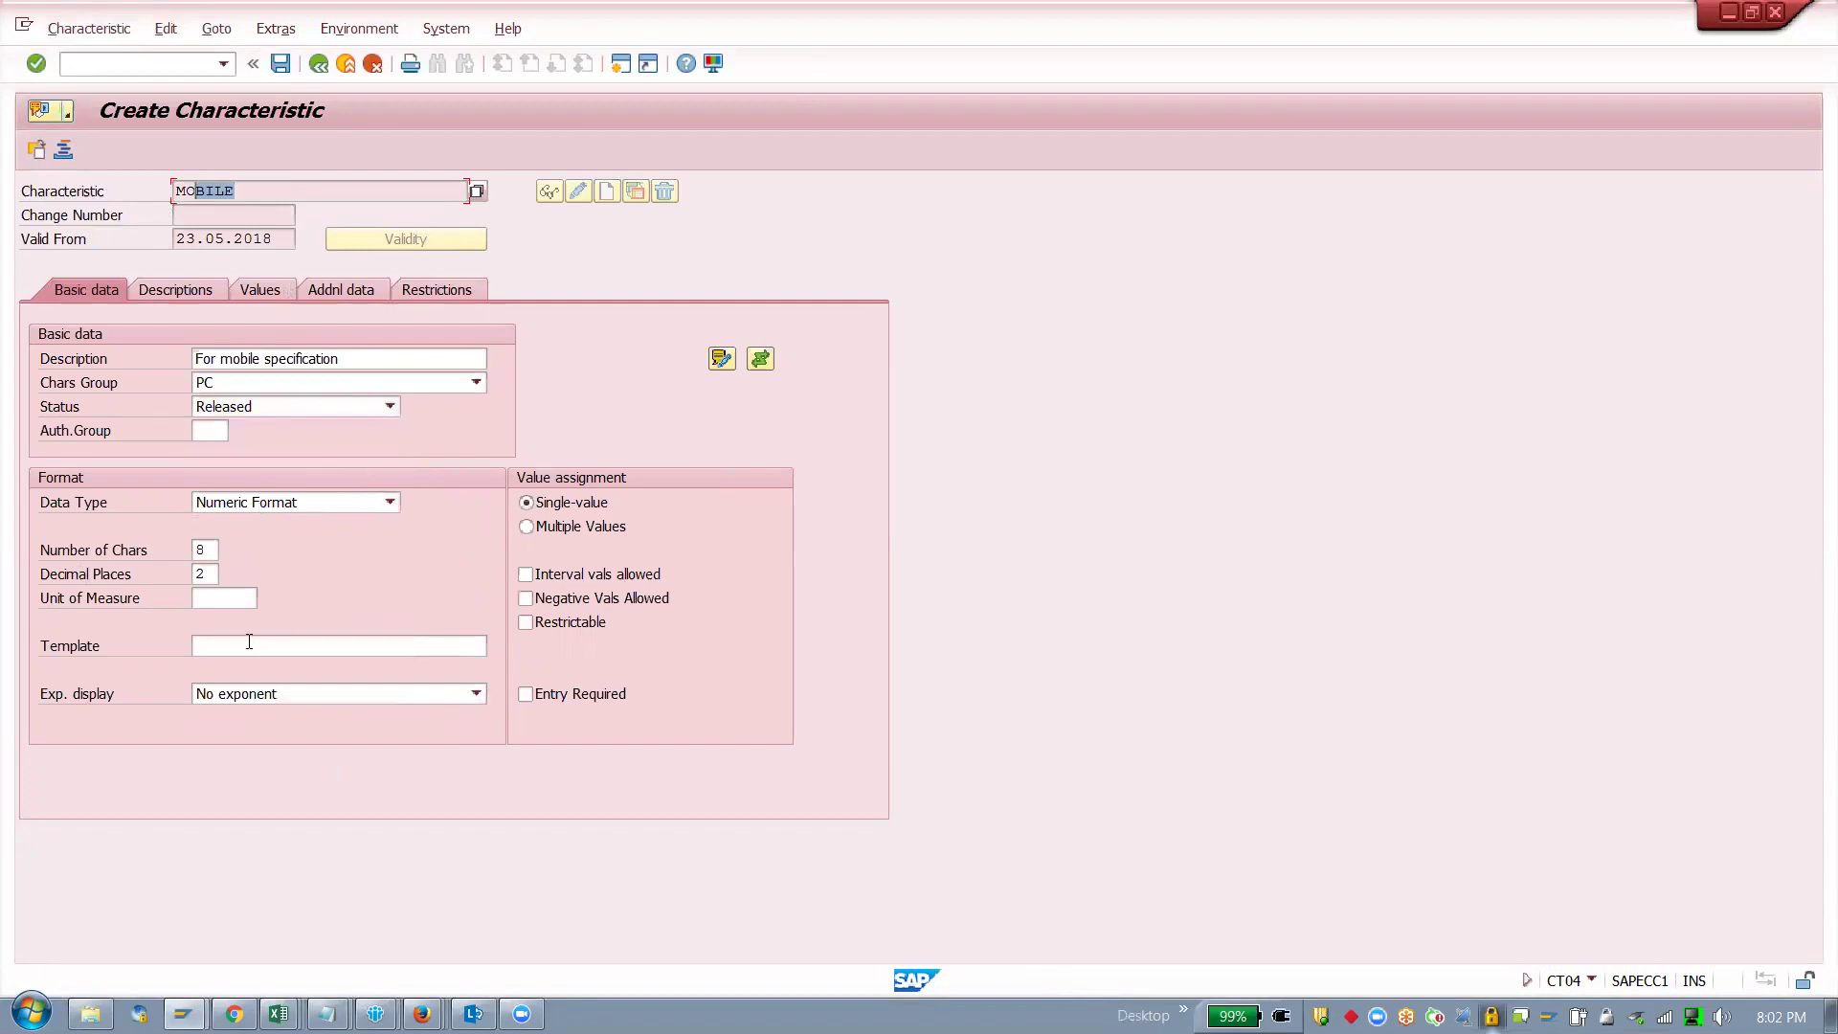
{"action": "left_click", "coordinate": [222, 603]}
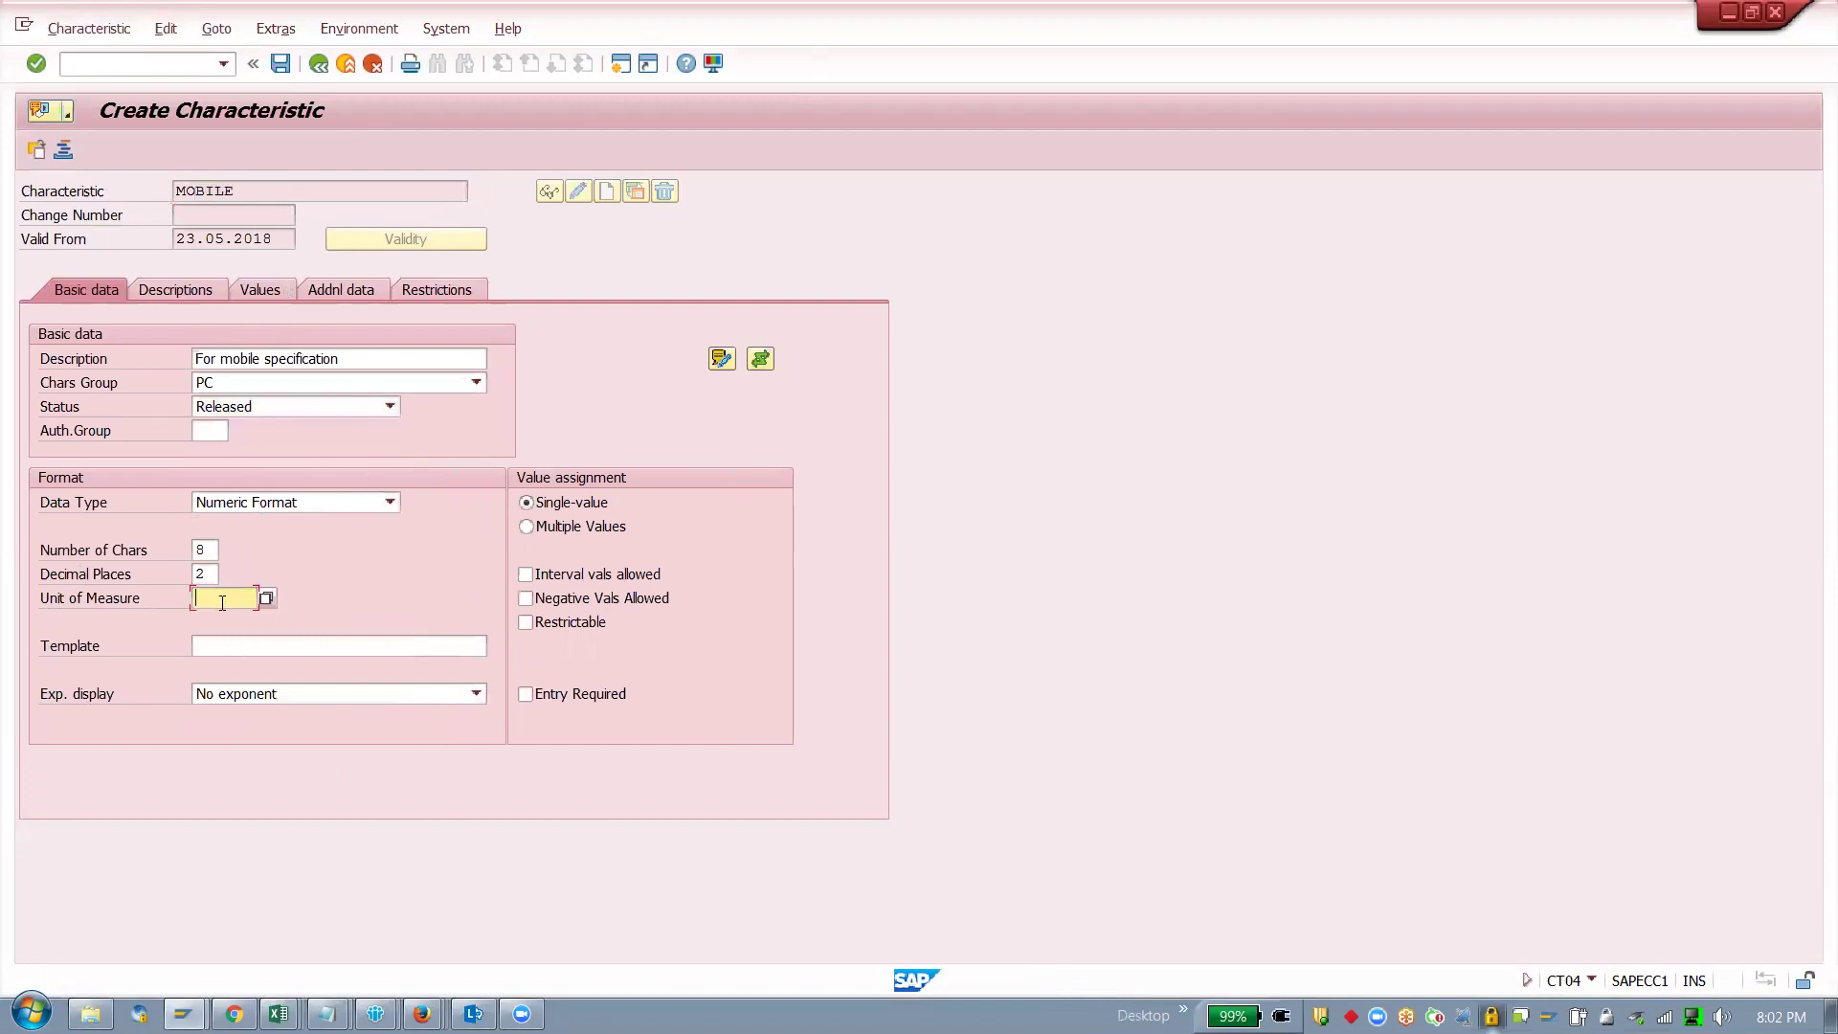
{"action": "type", "text": "km"}
{"action": "key", "text": "Return"}
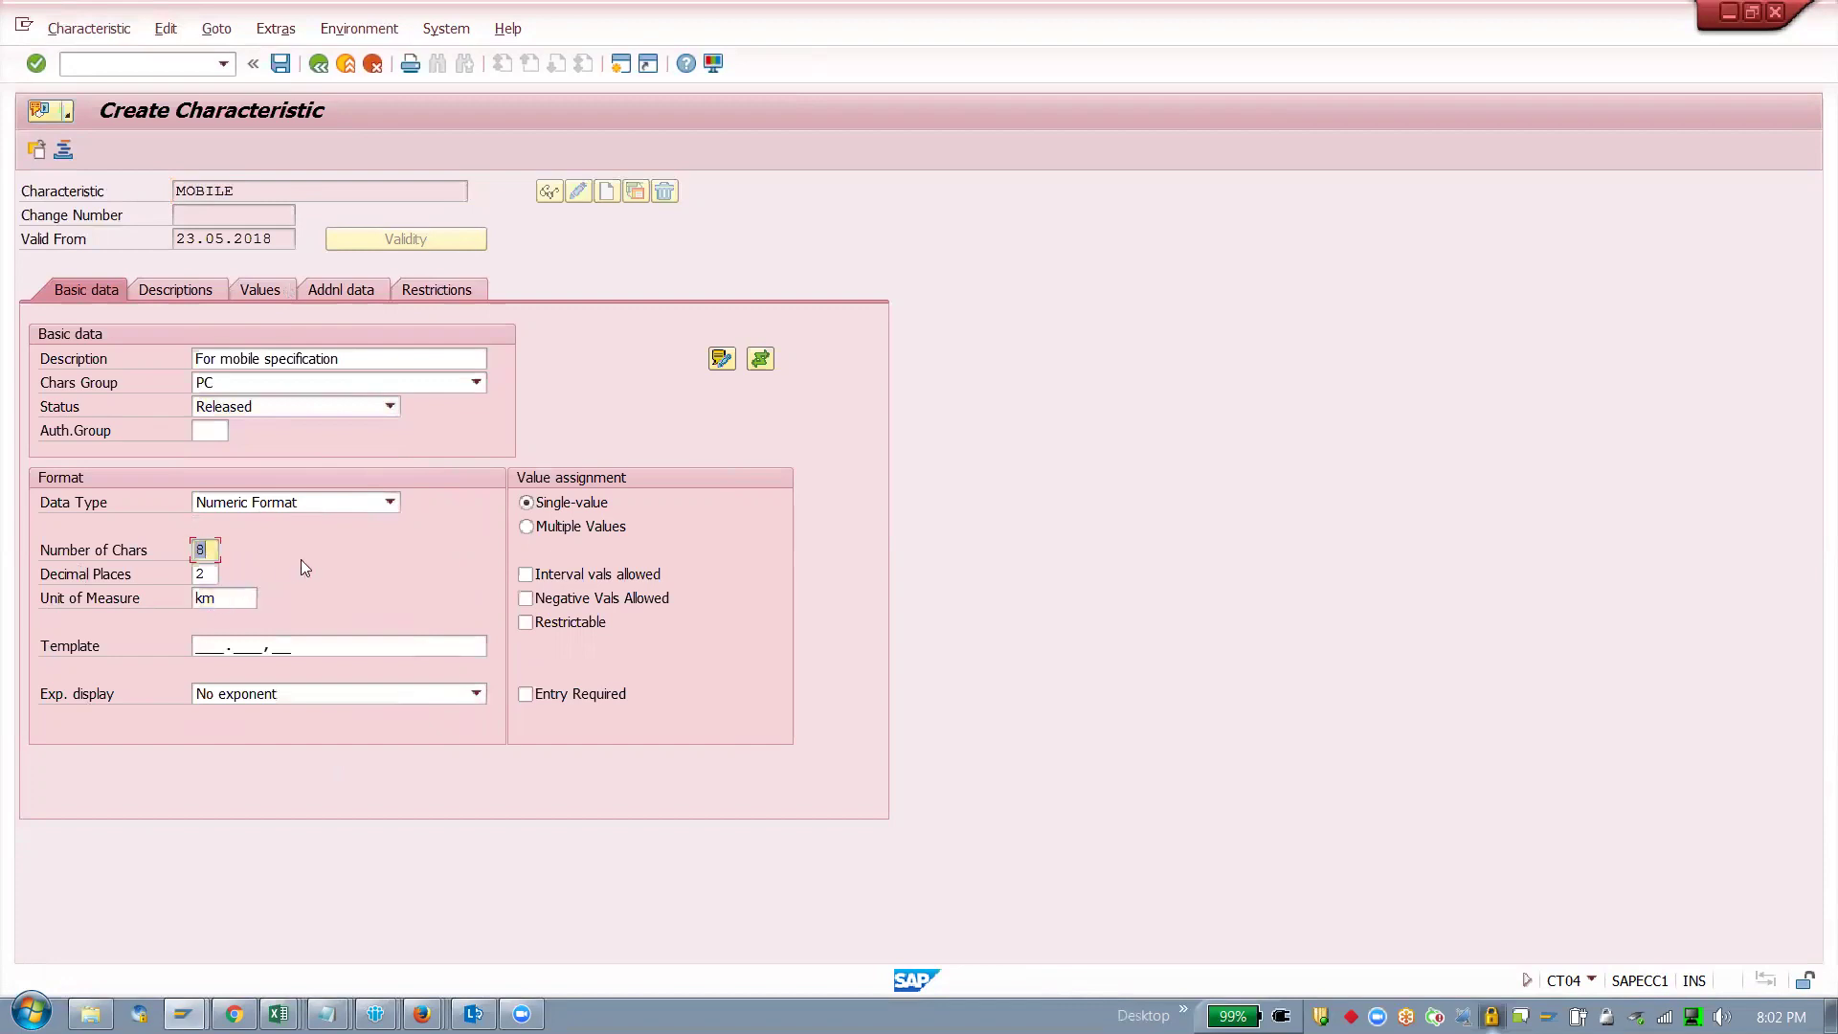
{"action": "left_click", "coordinate": [229, 599]}
{"action": "key", "text": "Return"}
{"action": "key", "text": "Tab"}
Step: Add 500000 km as the first allowed value of the characteristic
{"action": "left_click", "coordinate": [274, 284]}
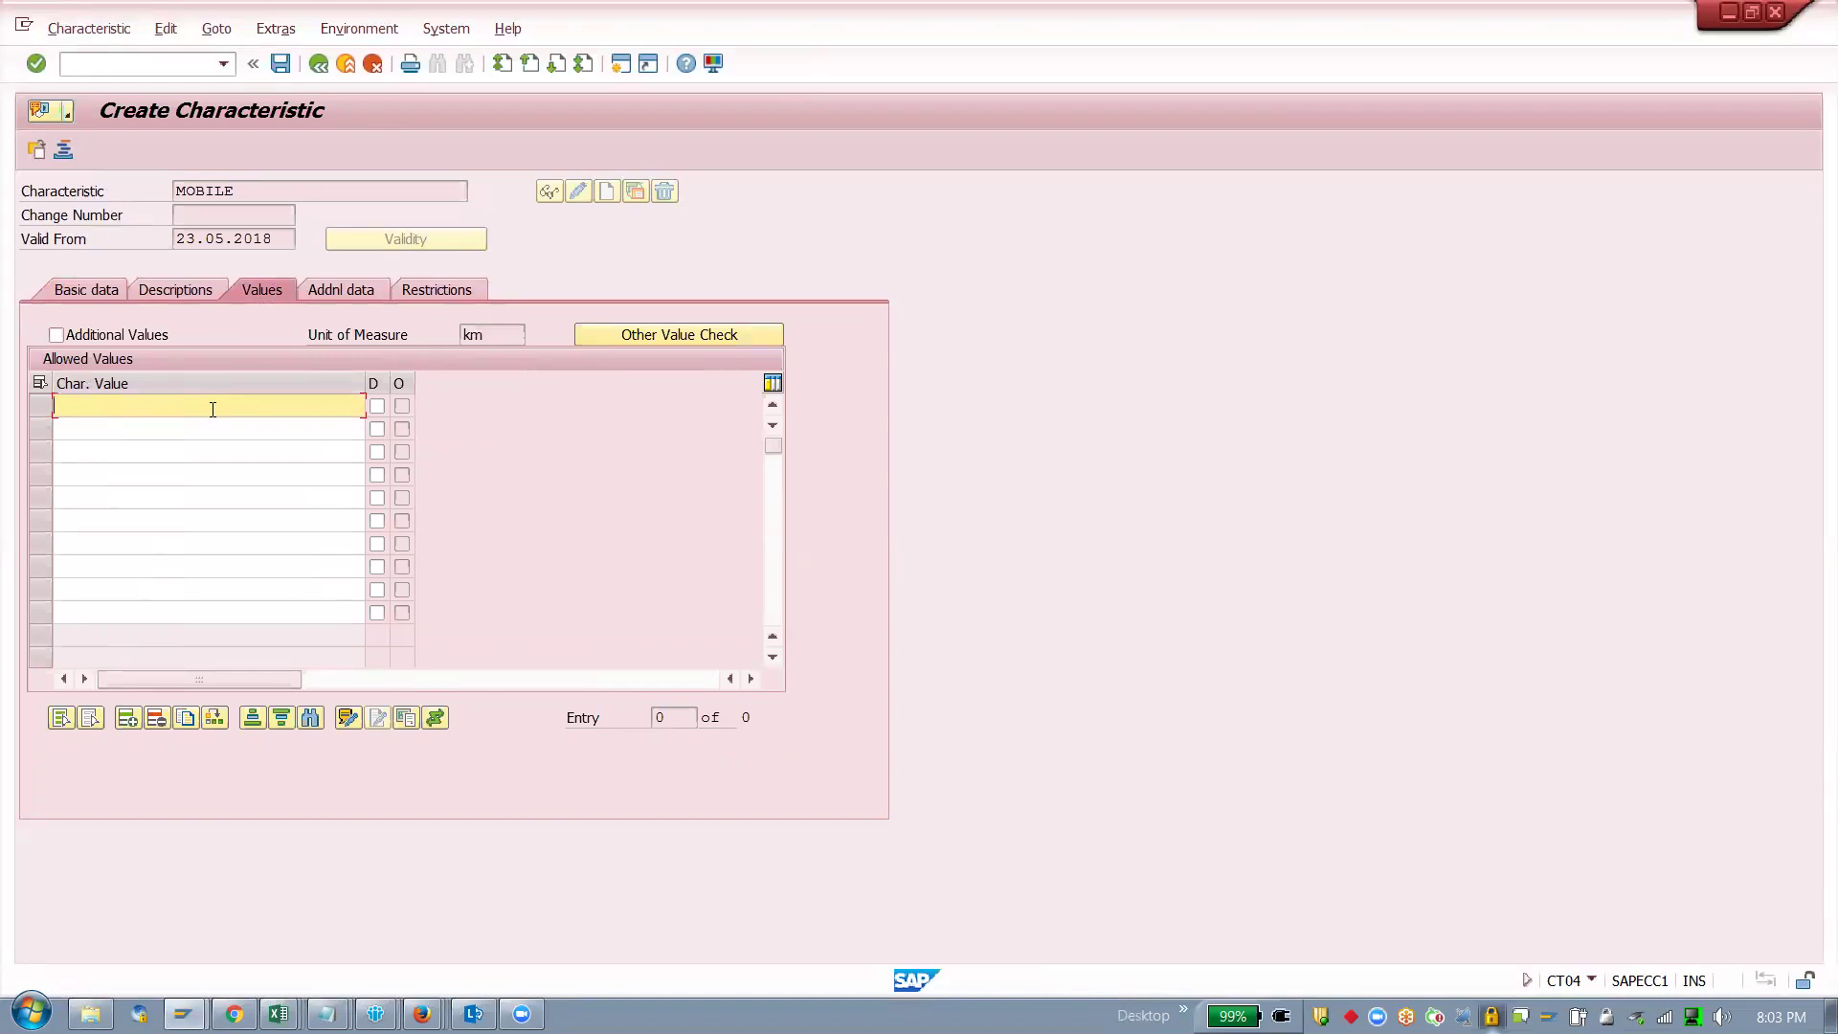
{"action": "type", "text": "50000000km"}
{"action": "key", "text": "Return"}
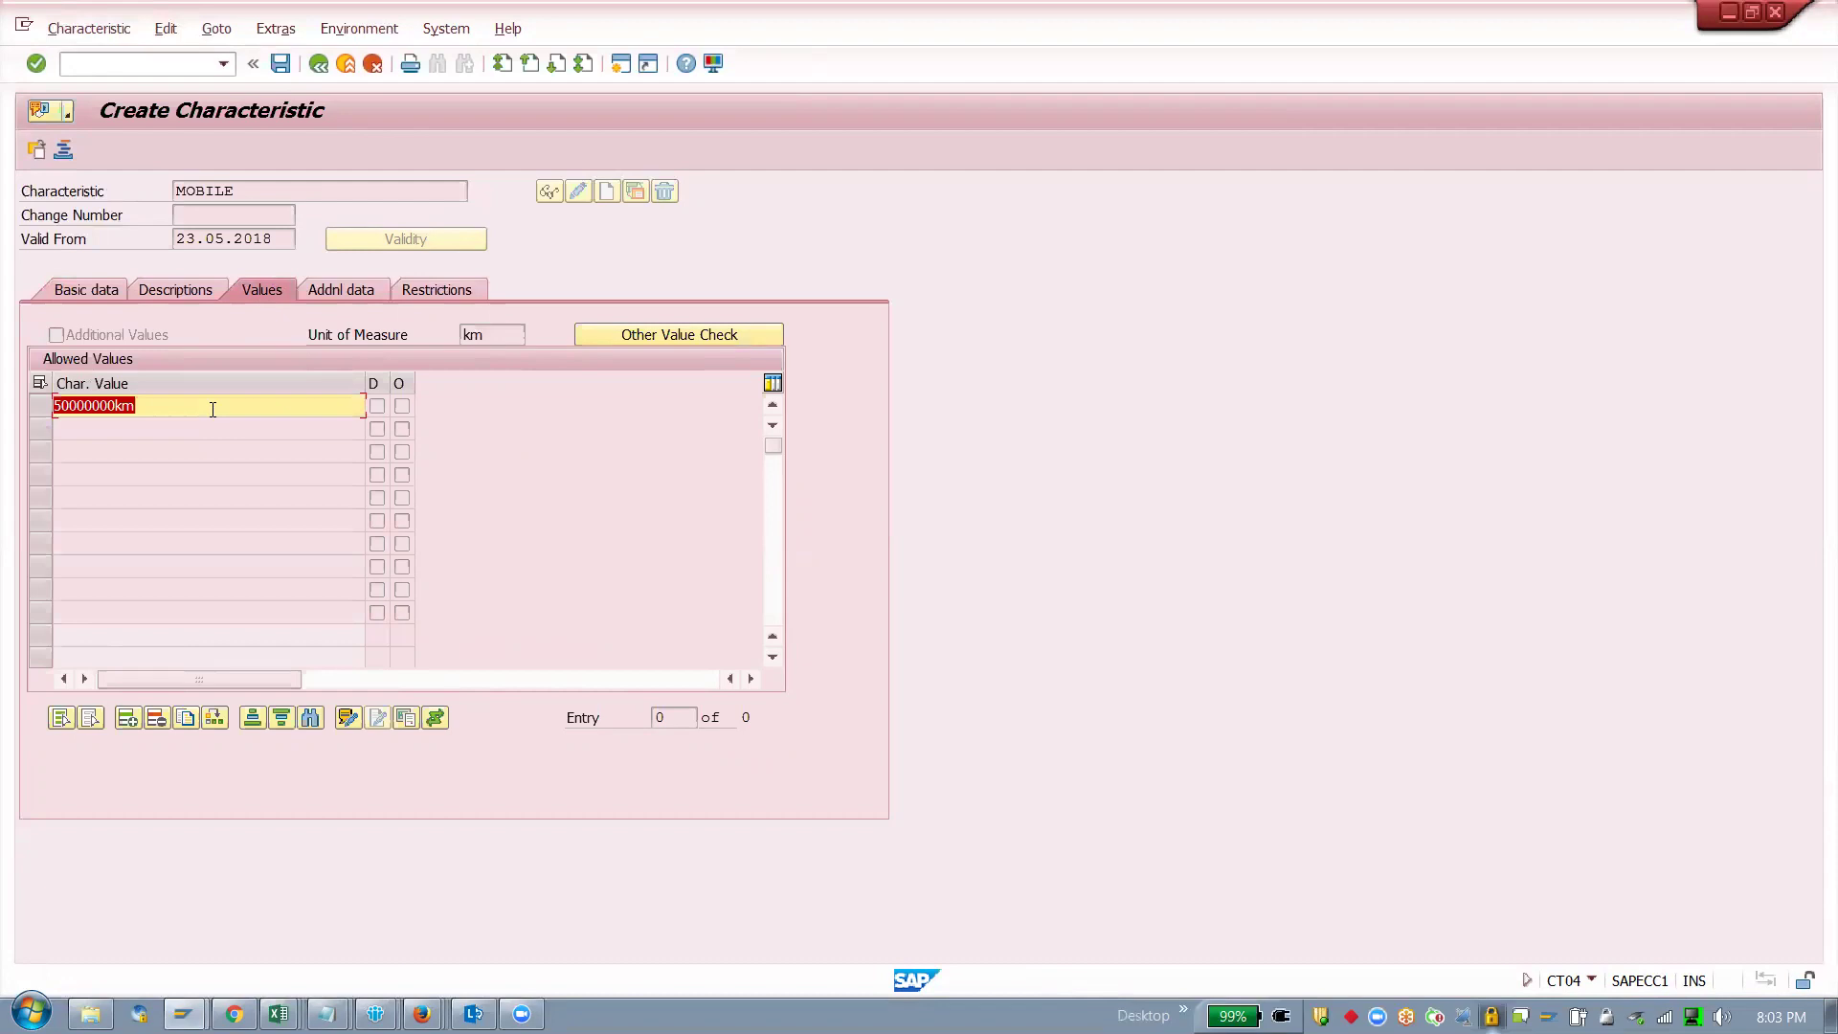
{"action": "key", "text": "BackSpace"}
{"action": "key", "text": "BackSpace"}
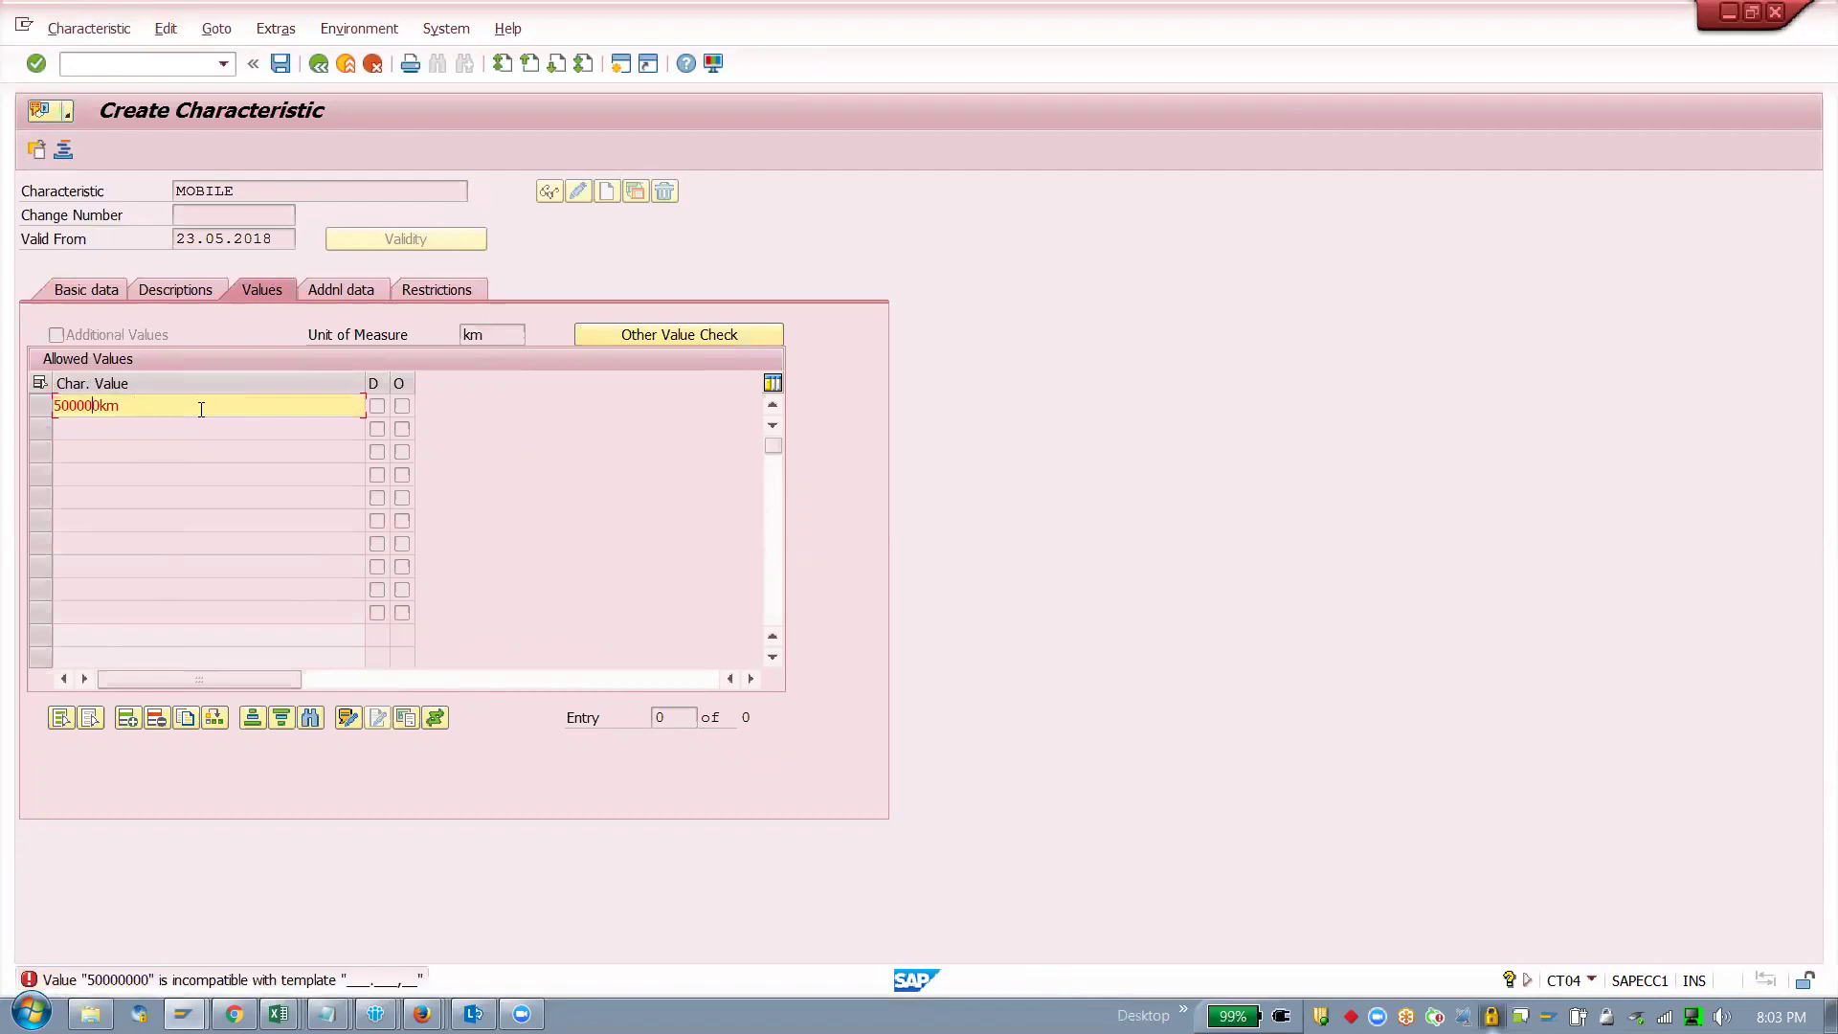
{"action": "key", "text": "Return"}
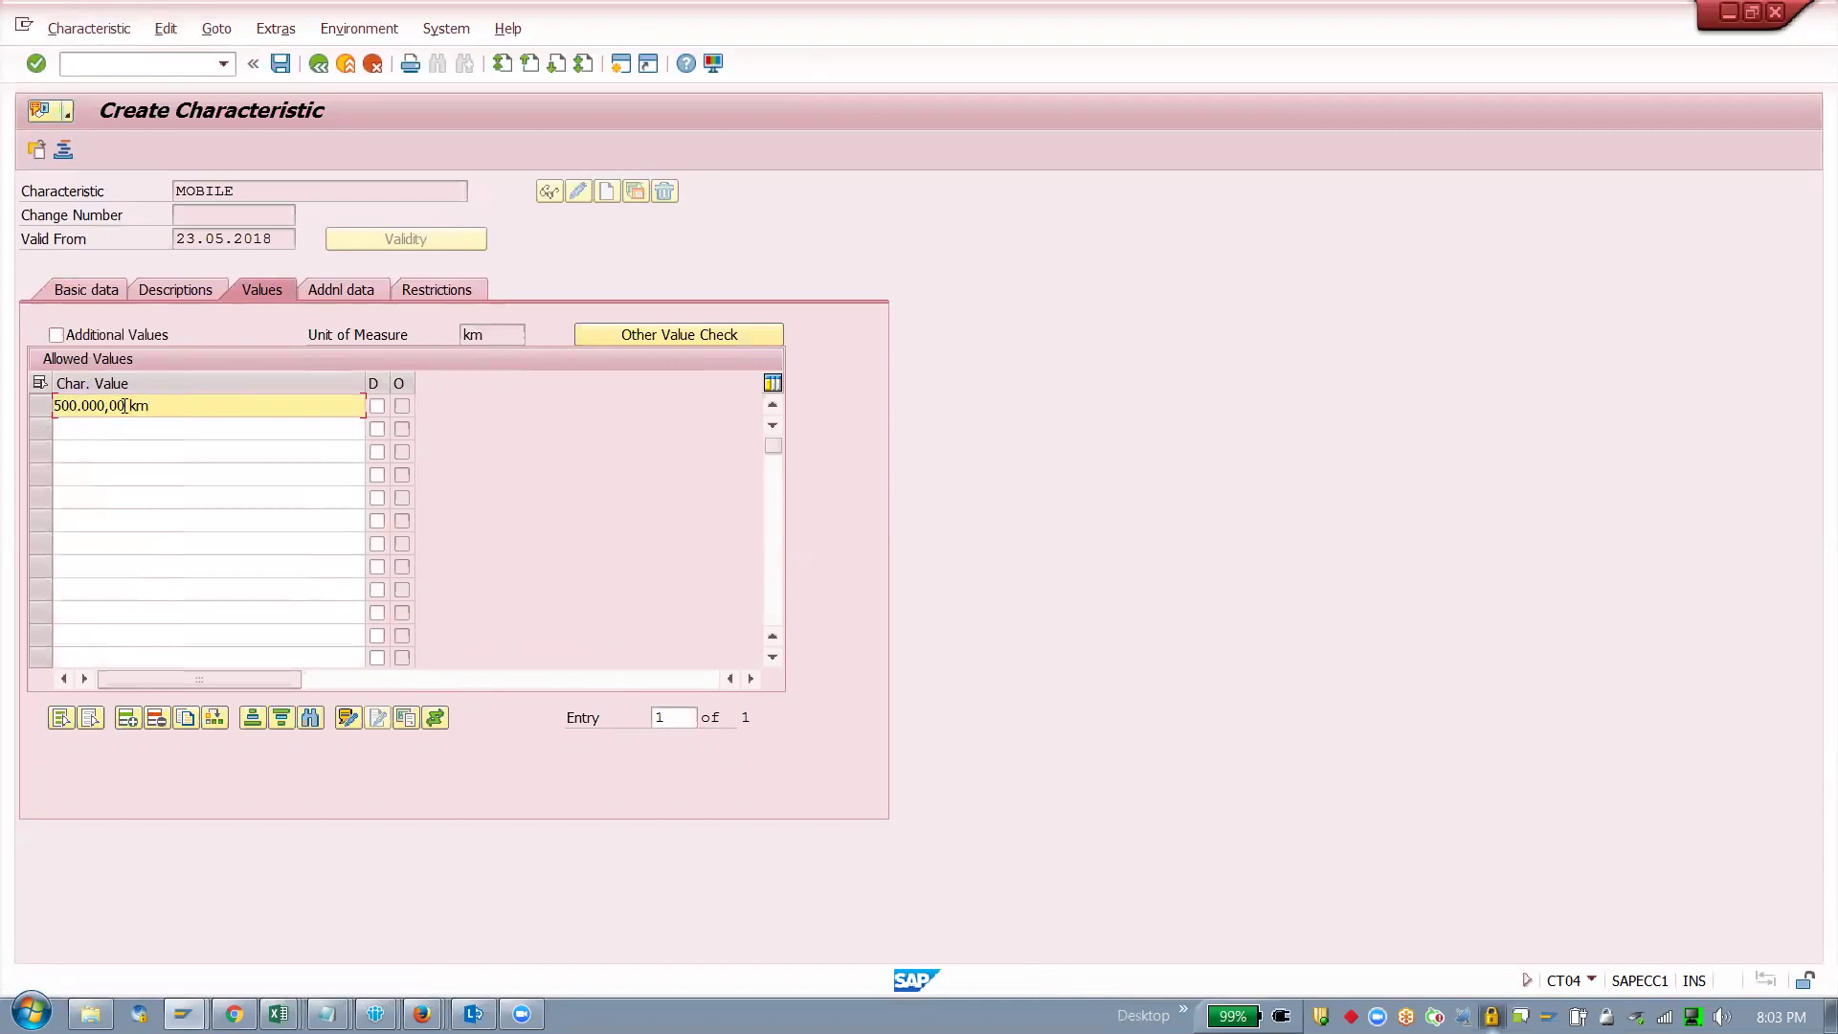
Step: Check the decimal places in the basic data and try to rewrite the allowed value as 500.0.00 km and 500.00 km
{"action": "left_click", "coordinate": [86, 289]}
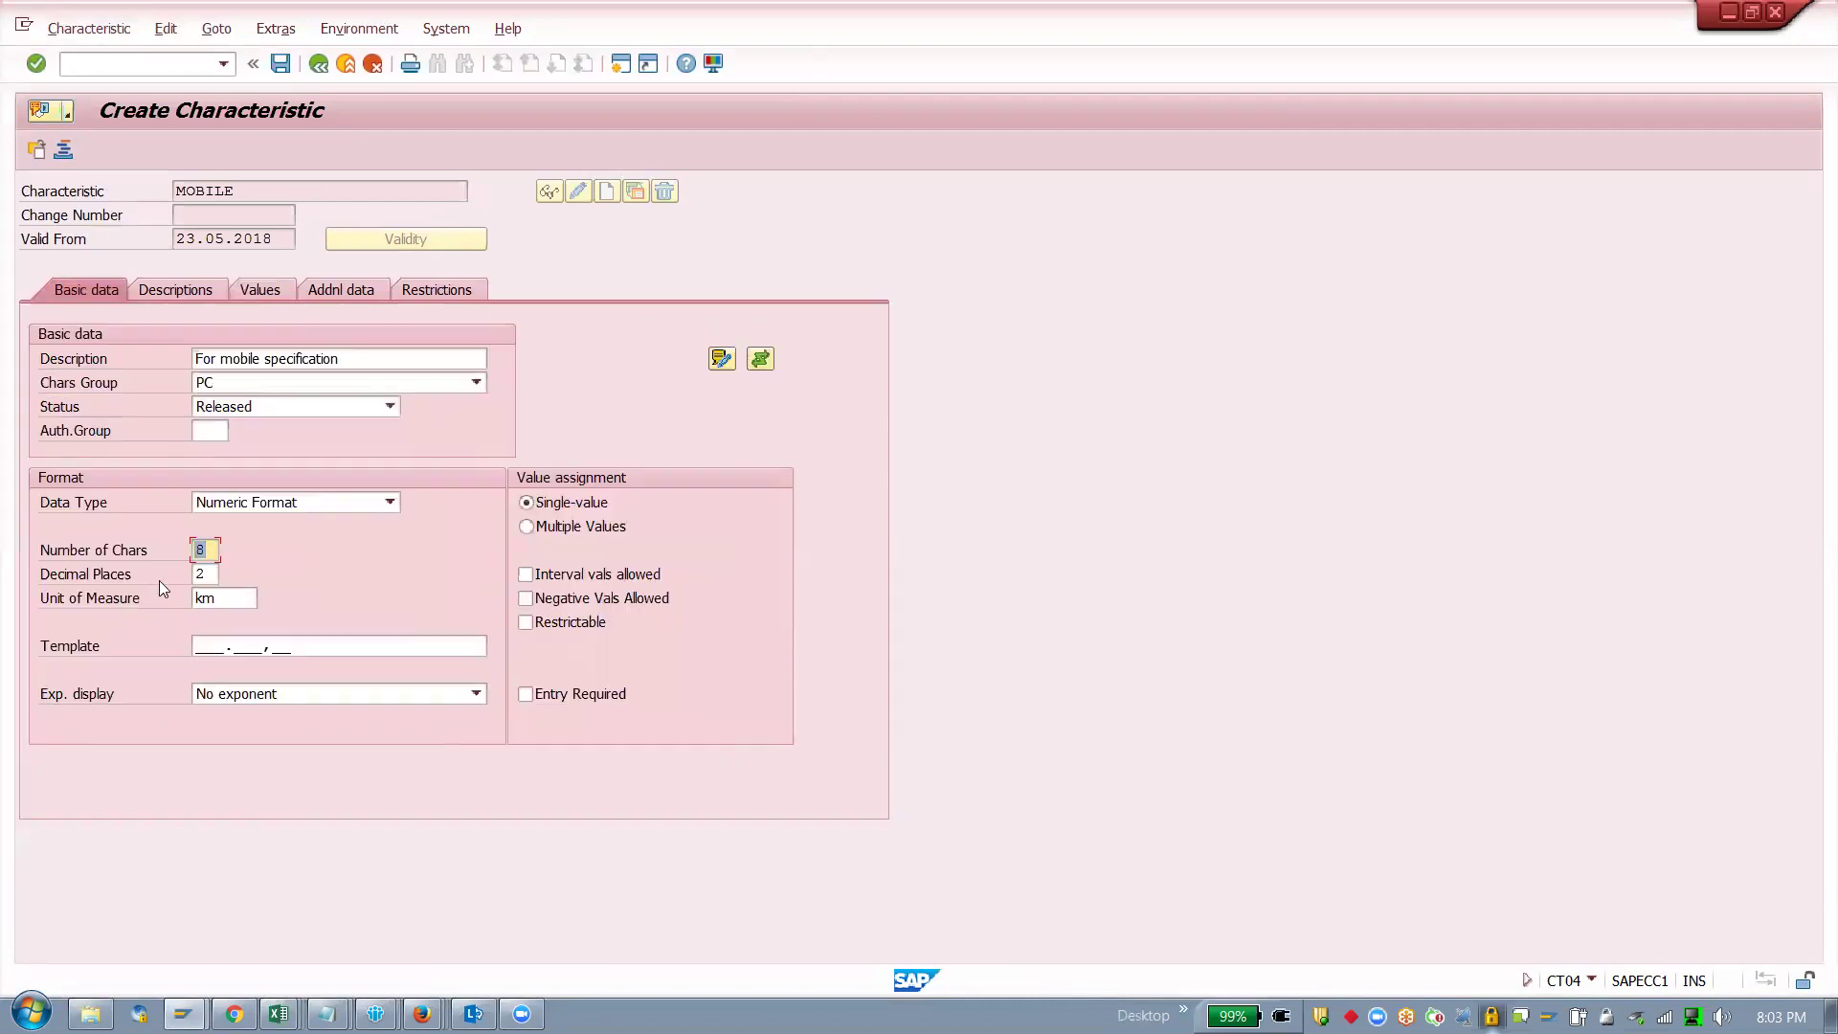
{"action": "left_click", "coordinate": [211, 571]}
{"action": "left_click", "coordinate": [326, 287]}
{"action": "left_click", "coordinate": [265, 288]}
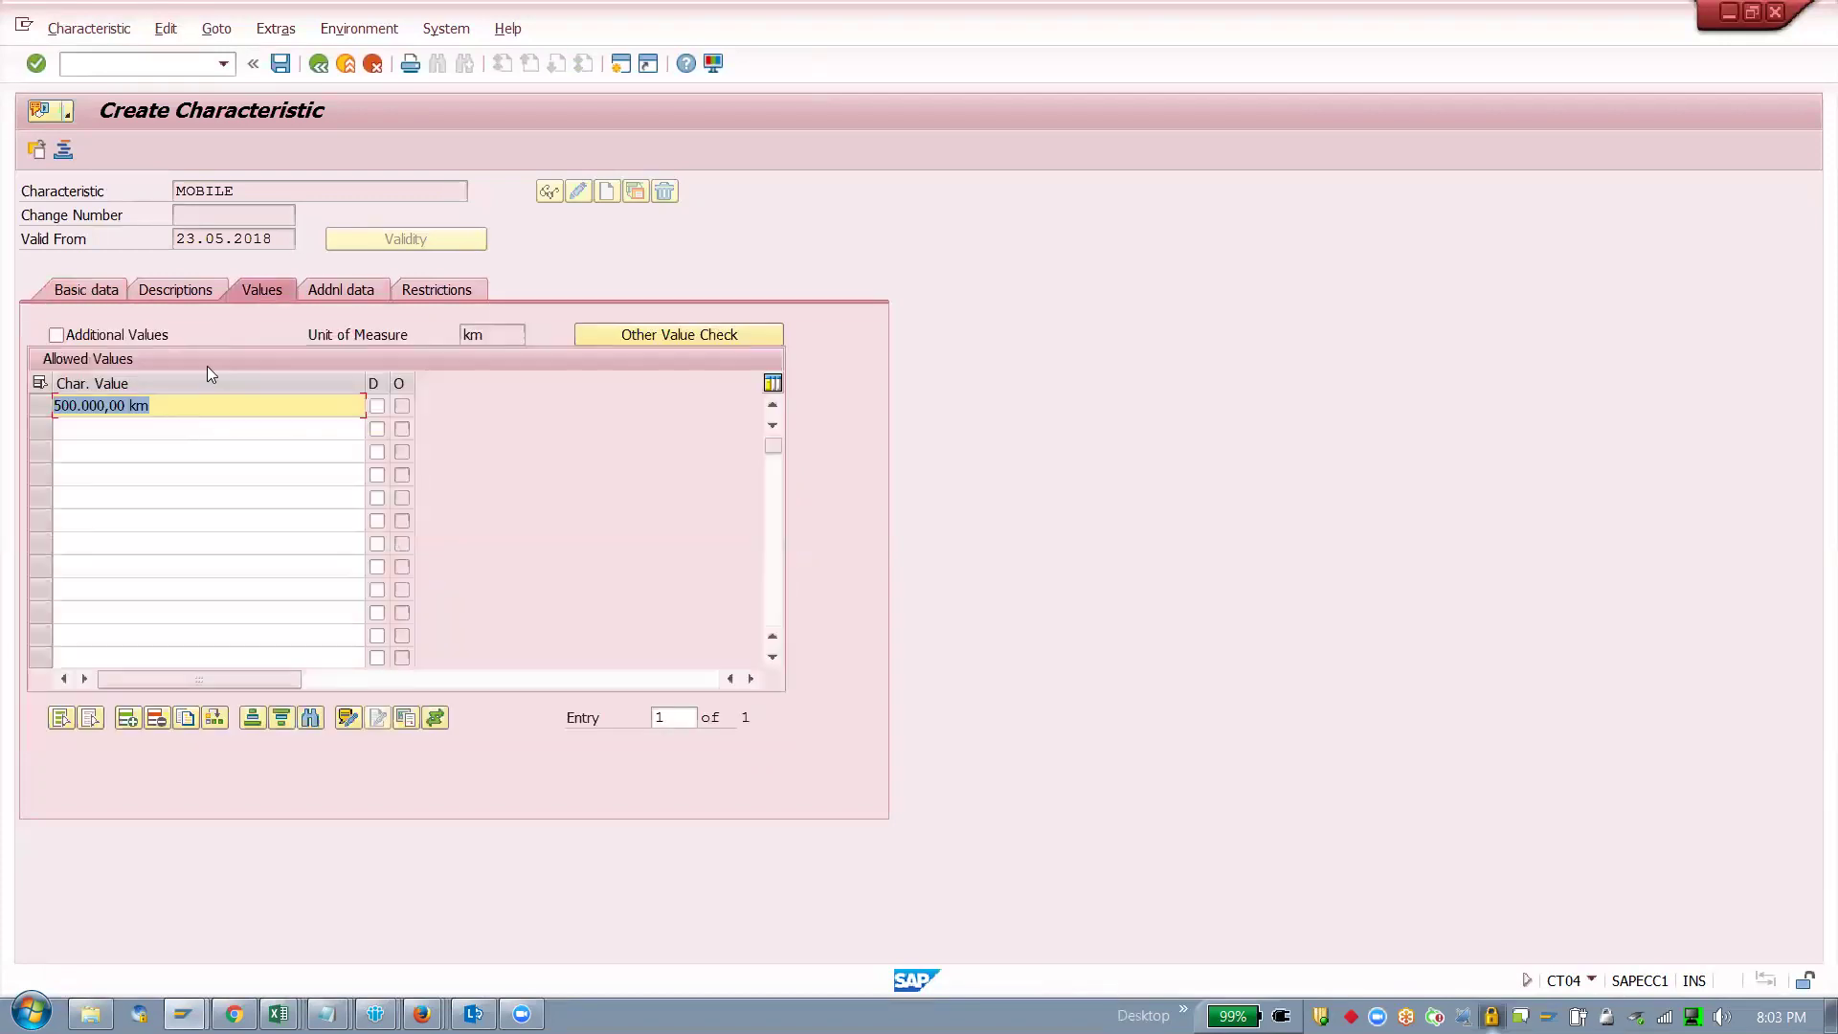
{"action": "left_click", "coordinate": [112, 407]}
{"action": "key", "text": "BackSpace"}
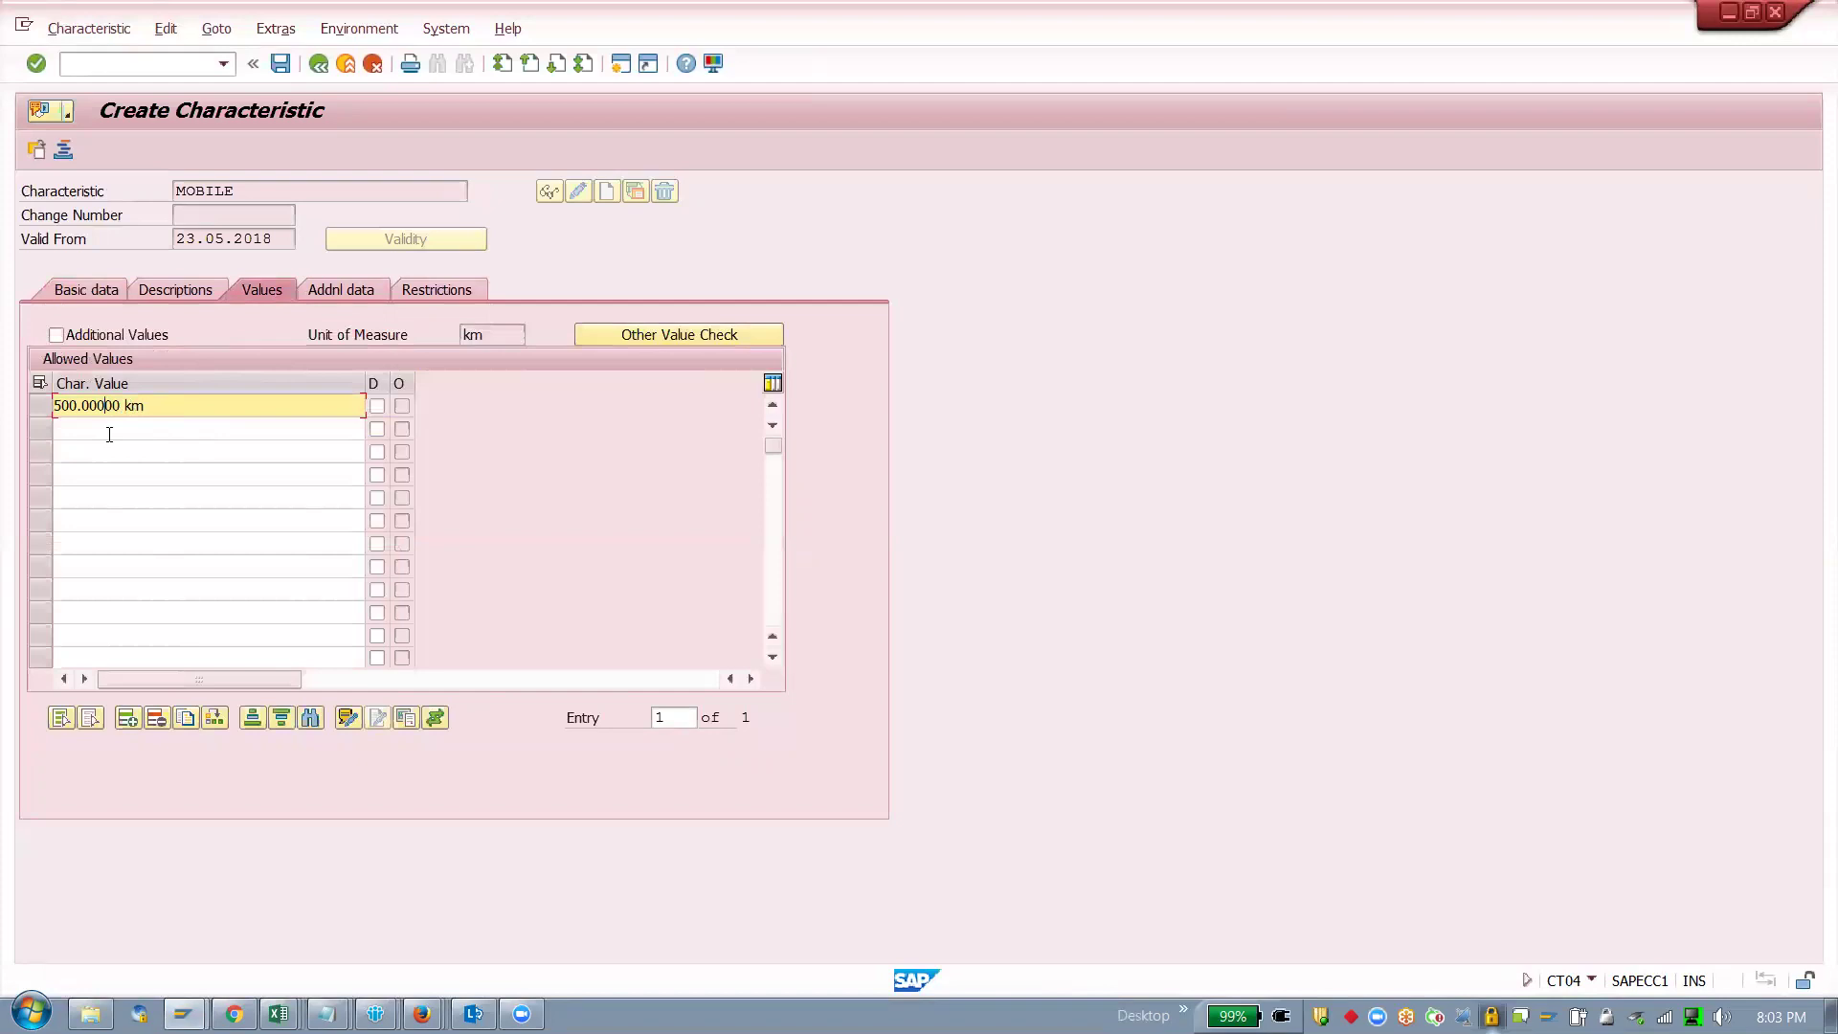
{"action": "key", "text": "BackSpace"}
{"action": "key", "text": "BackSpace"}
{"action": "type", "text": "."}
{"action": "key", "text": "Return"}
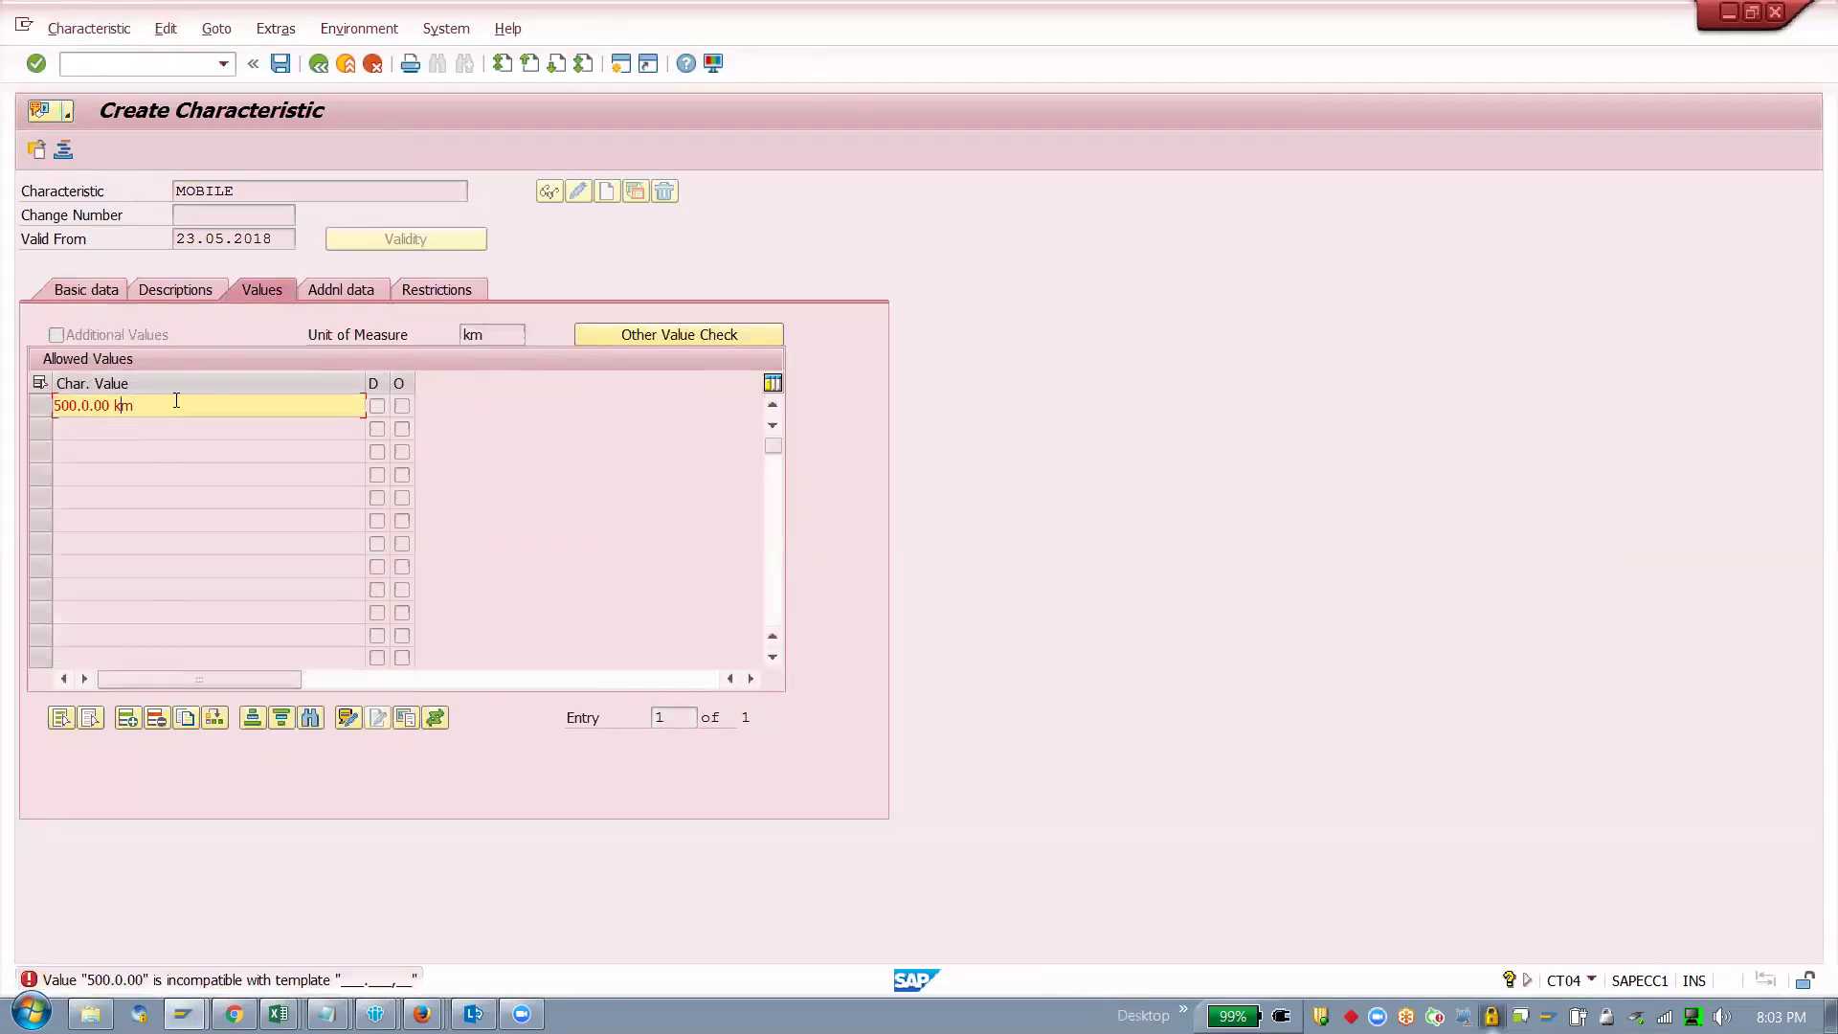
{"action": "key", "text": "BackSpace"}
{"action": "key", "text": "BackSpace"}
{"action": "key", "text": "BackSpace"}
{"action": "type", "text": "."}
{"action": "key", "text": "Return"}
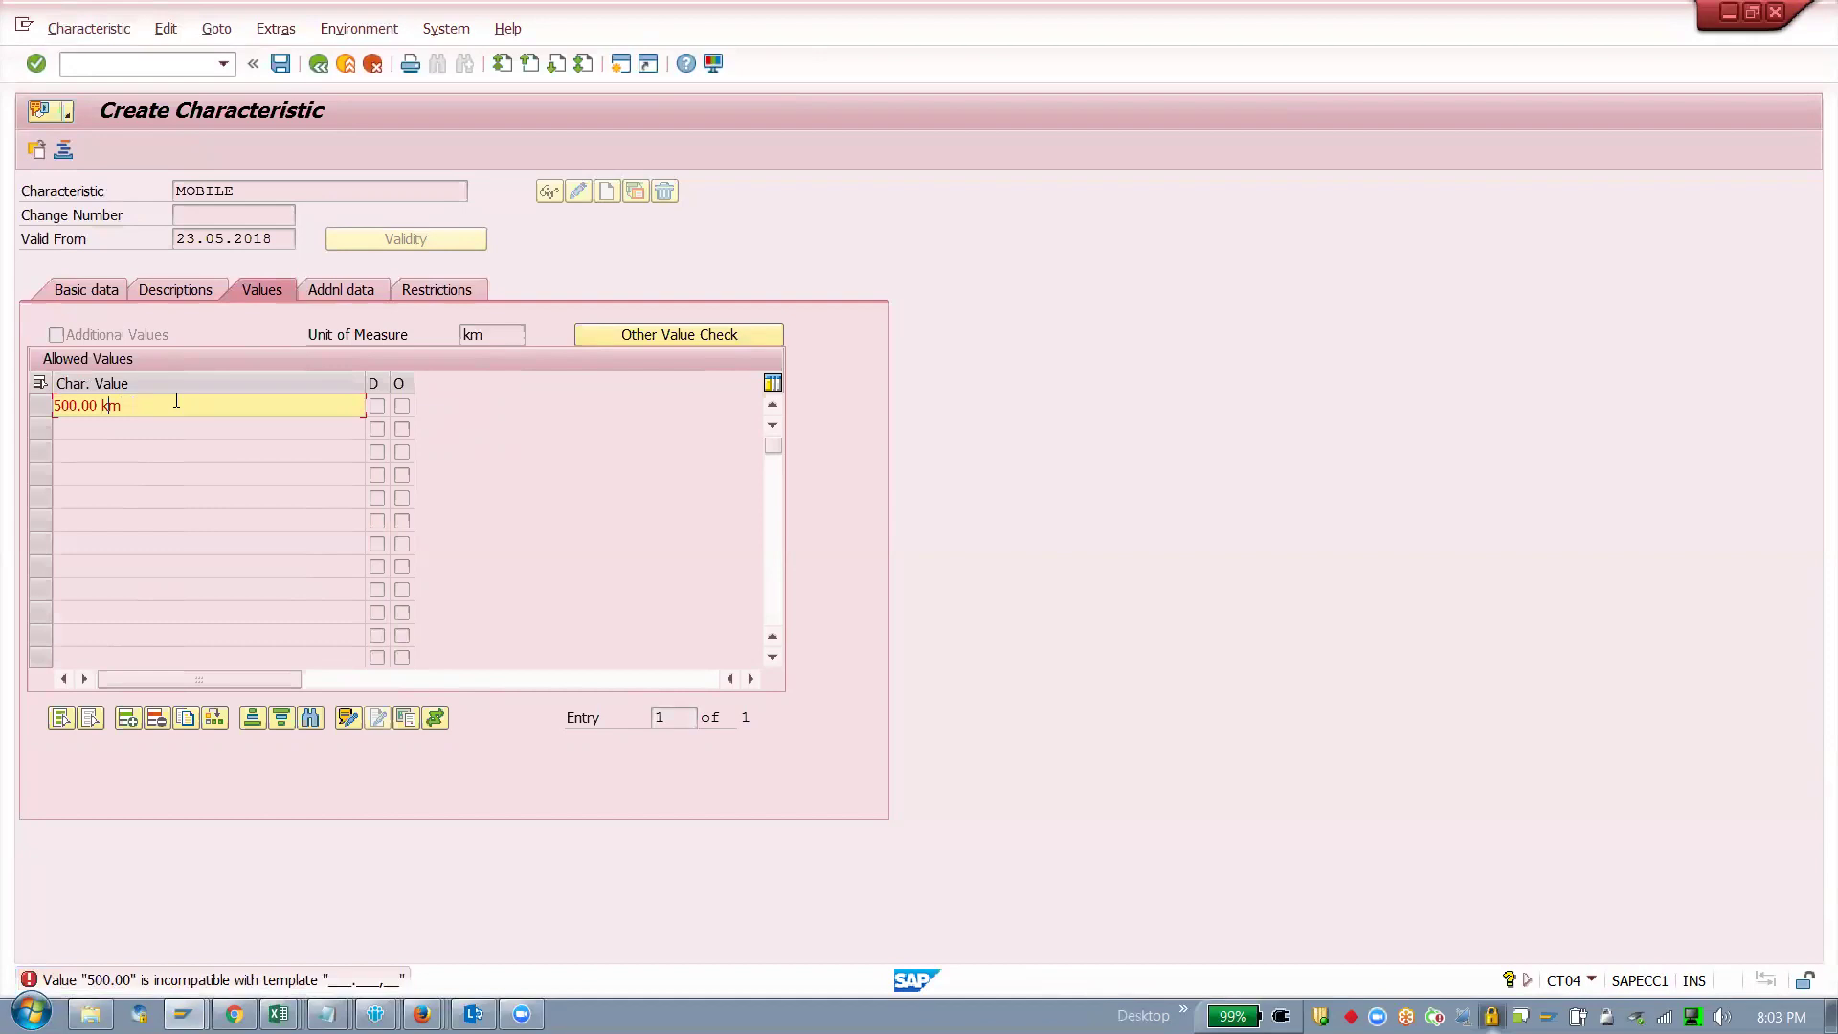
Step: Set the characteristic's allowed value to 500,00 km, using a comma as the decimal separator
{"action": "key", "text": "BackSpace"}
{"action": "type", "text": ","}
{"action": "key", "text": "Return"}
{"action": "left_click", "coordinate": [174, 400]}
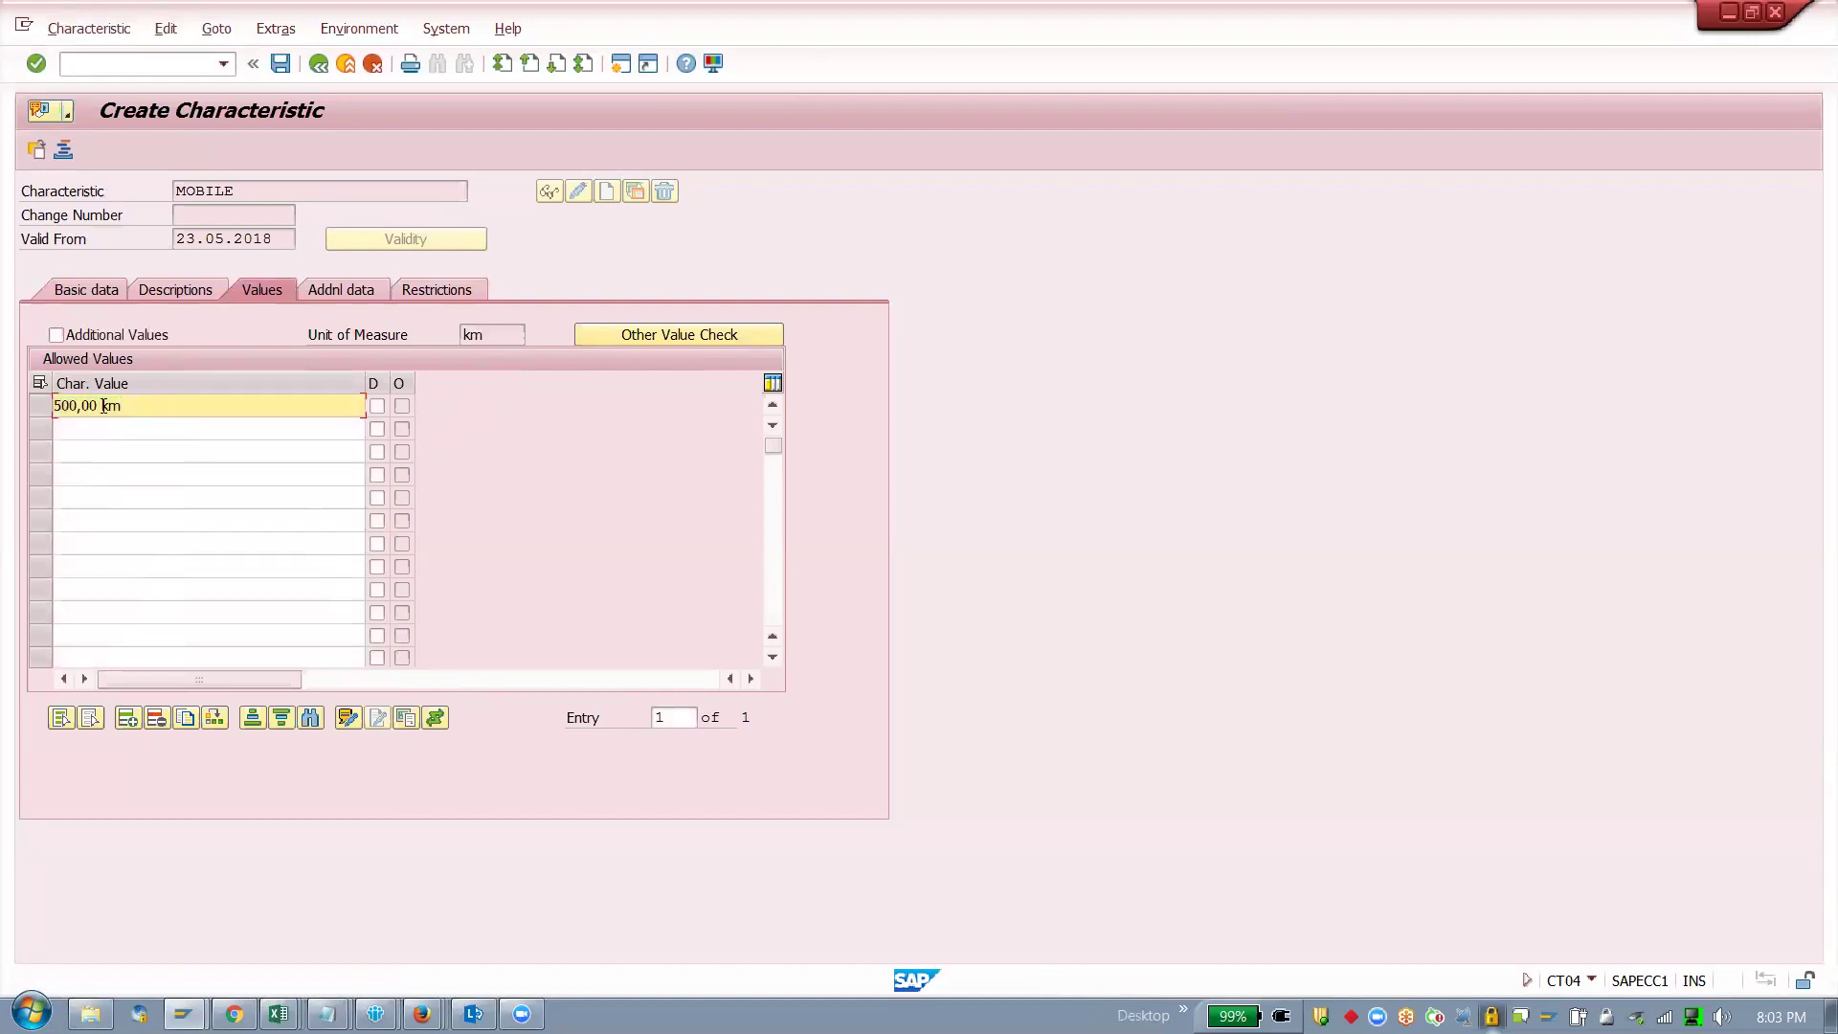
Step: Review the allowed value and the unit of measure in the characteristic's basic data
{"action": "left_click_drag", "start_coordinate": [165, 400], "coordinate": [26, 403]}
{"action": "left_click", "coordinate": [84, 291]}
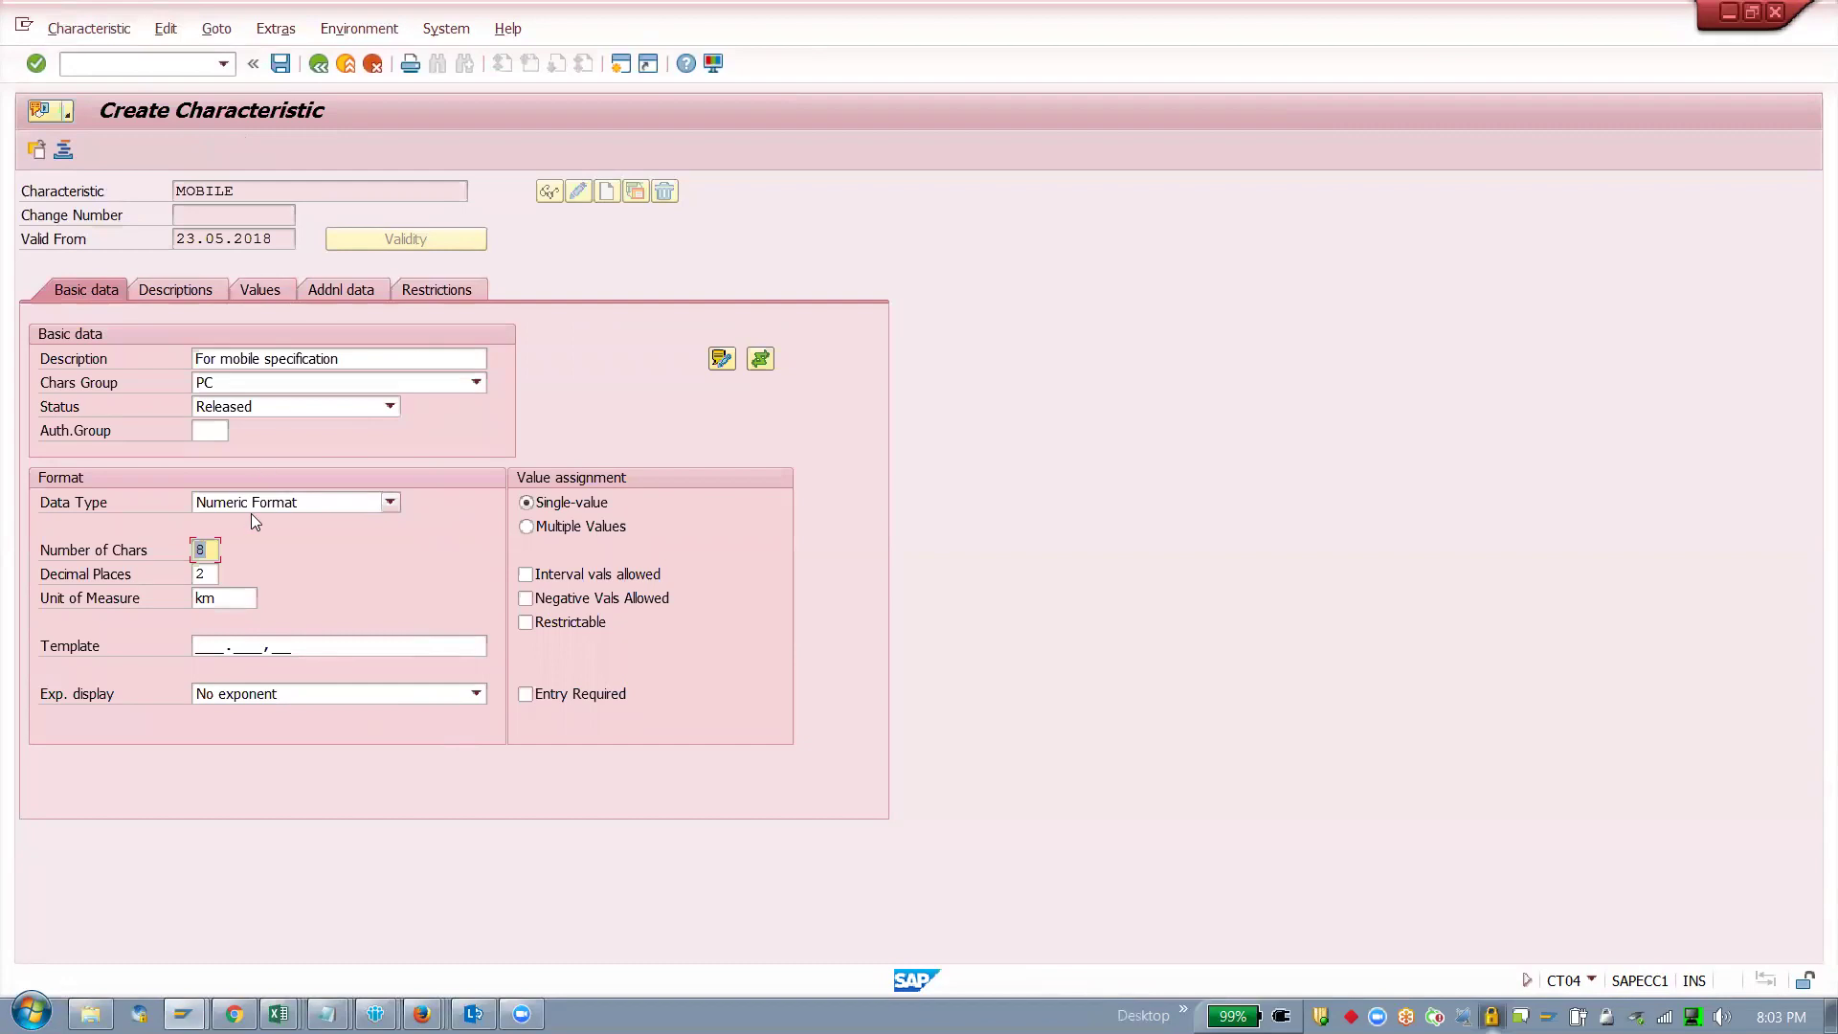
{"action": "left_click_drag", "start_coordinate": [229, 599], "coordinate": [173, 598]}
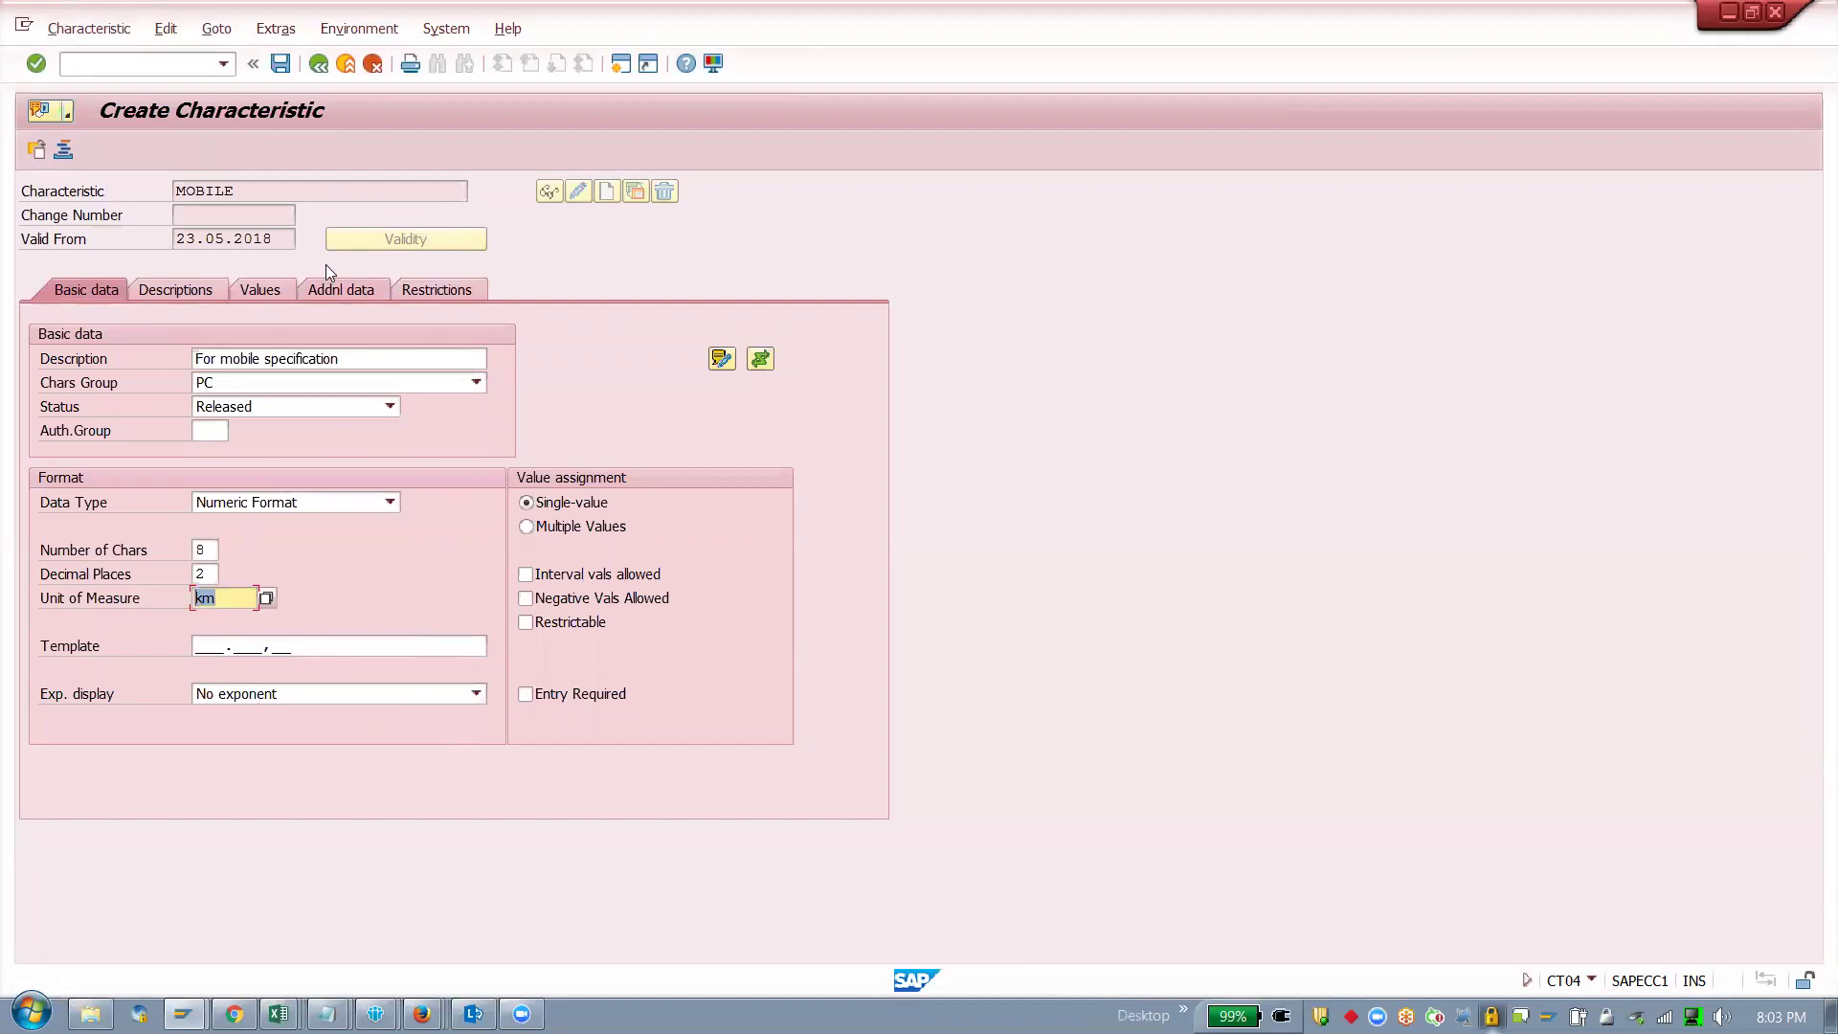
Step: Check the unit of measure against the allowed value and save the characteristic MOBILE
{"action": "left_click", "coordinate": [236, 603]}
{"action": "left_click", "coordinate": [264, 289]}
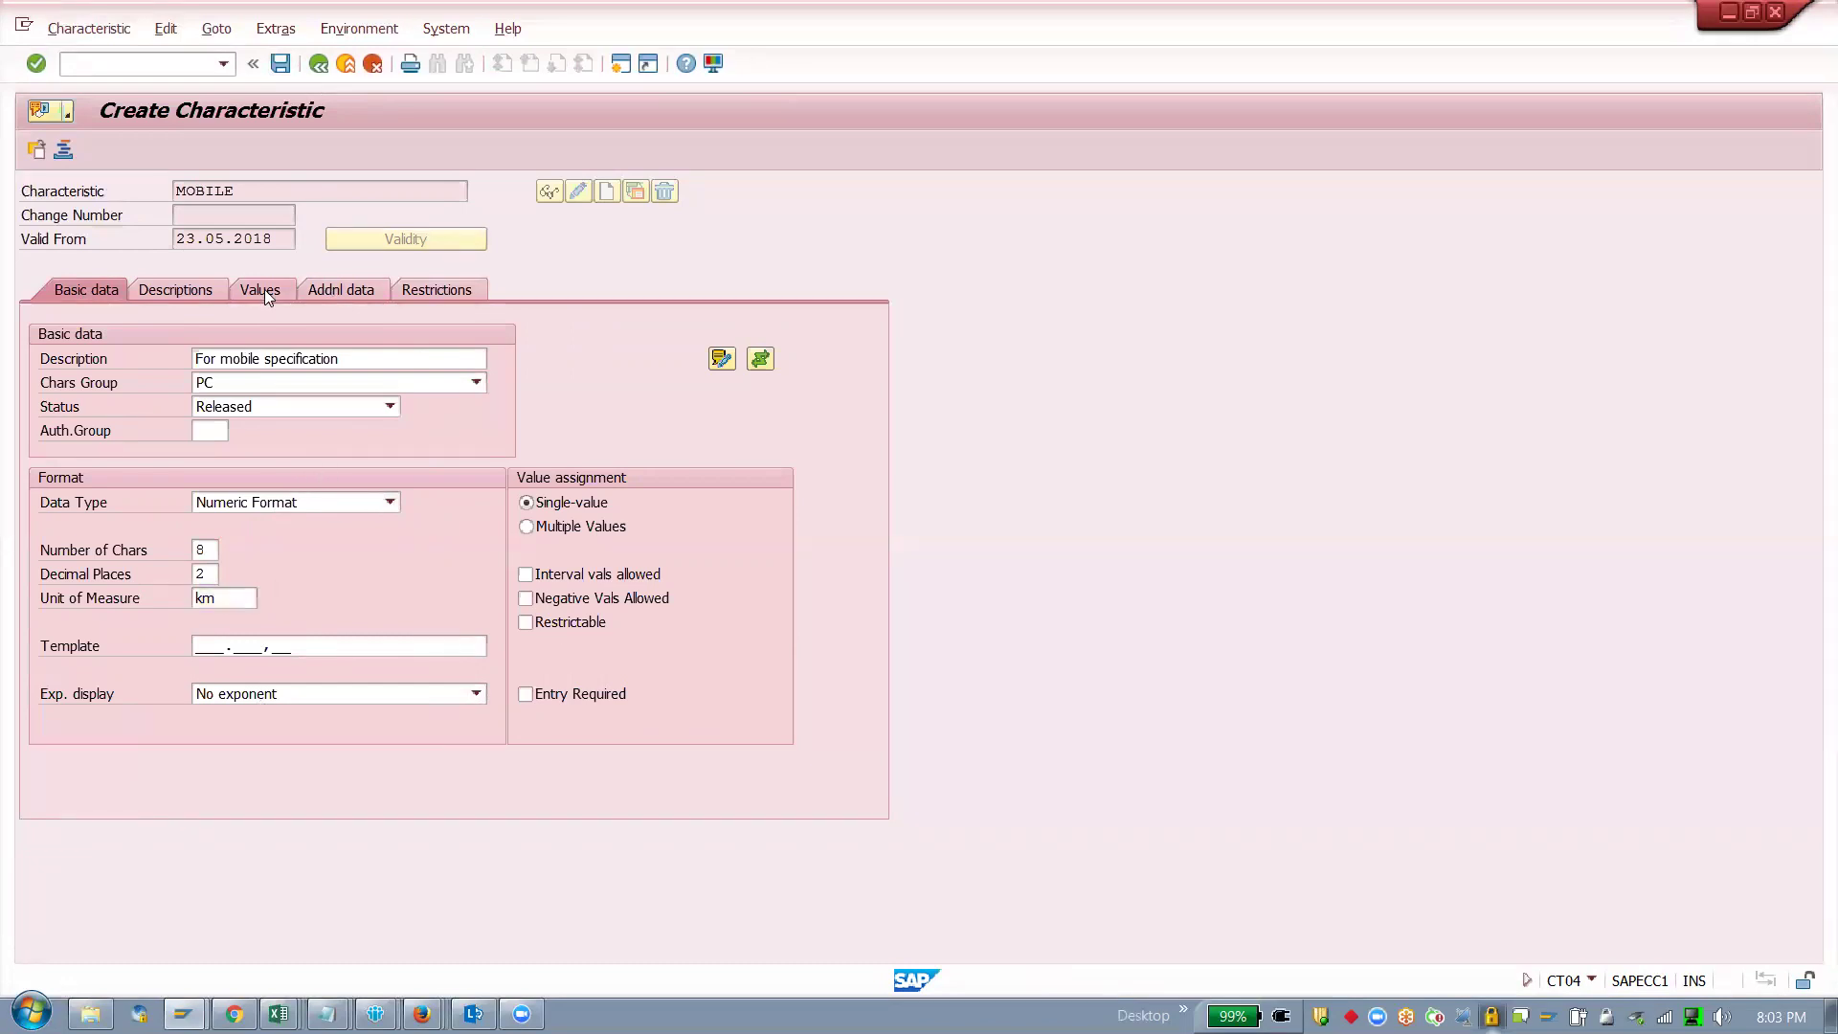
{"action": "left_click", "coordinate": [159, 409]}
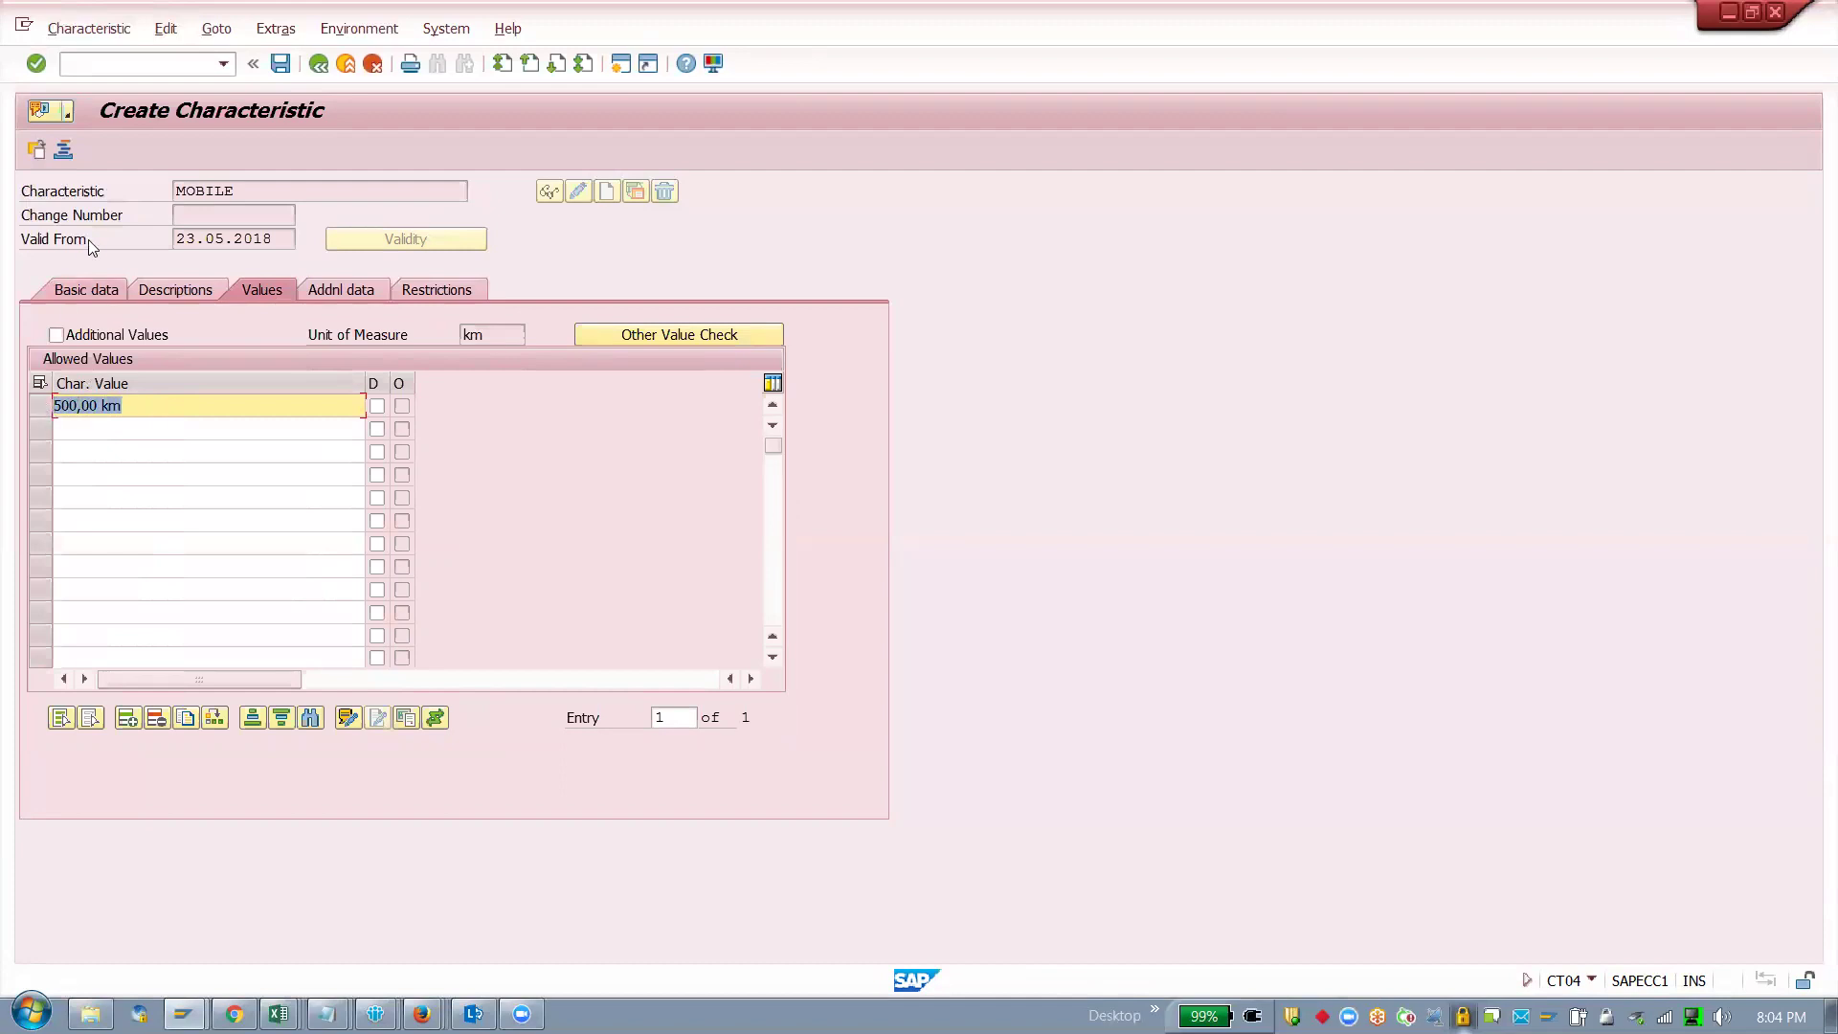
{"action": "left_click", "coordinate": [87, 286]}
{"action": "left_click", "coordinate": [282, 67]}
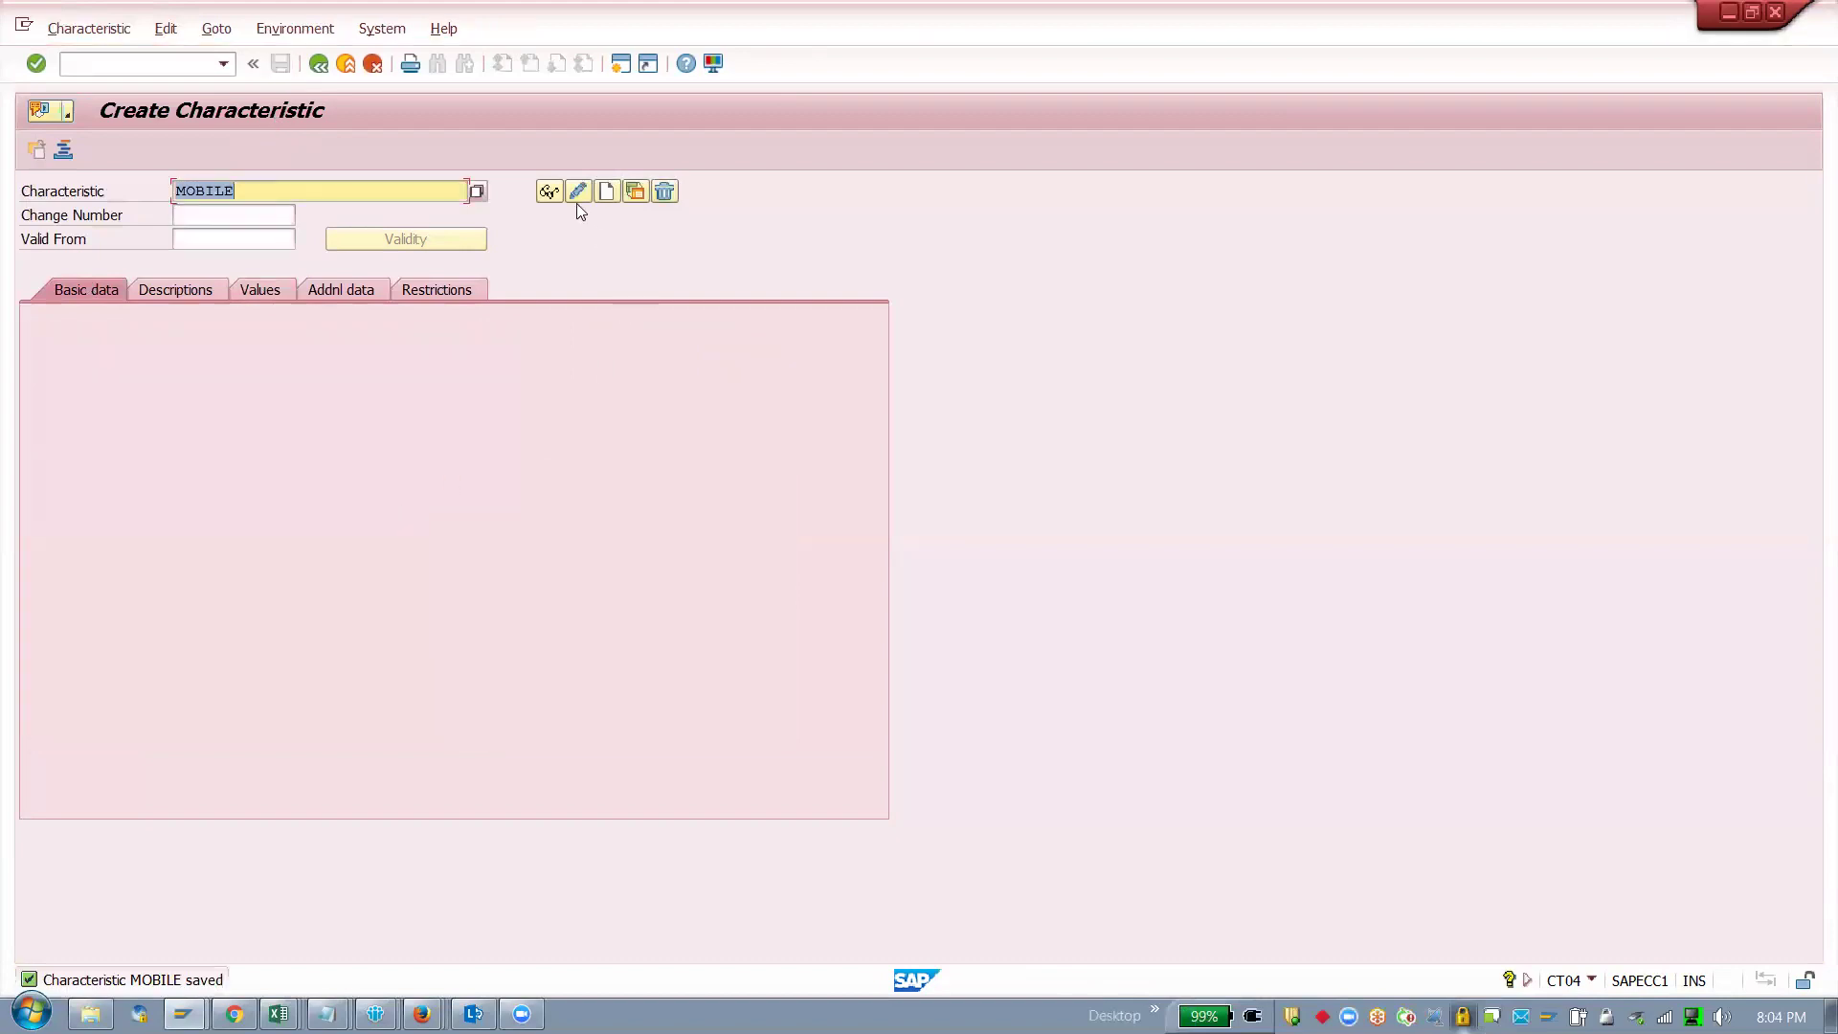
Step: Open the saved characteristic MOBILE in change mode and check its unit of measure
{"action": "left_click", "coordinate": [578, 192]}
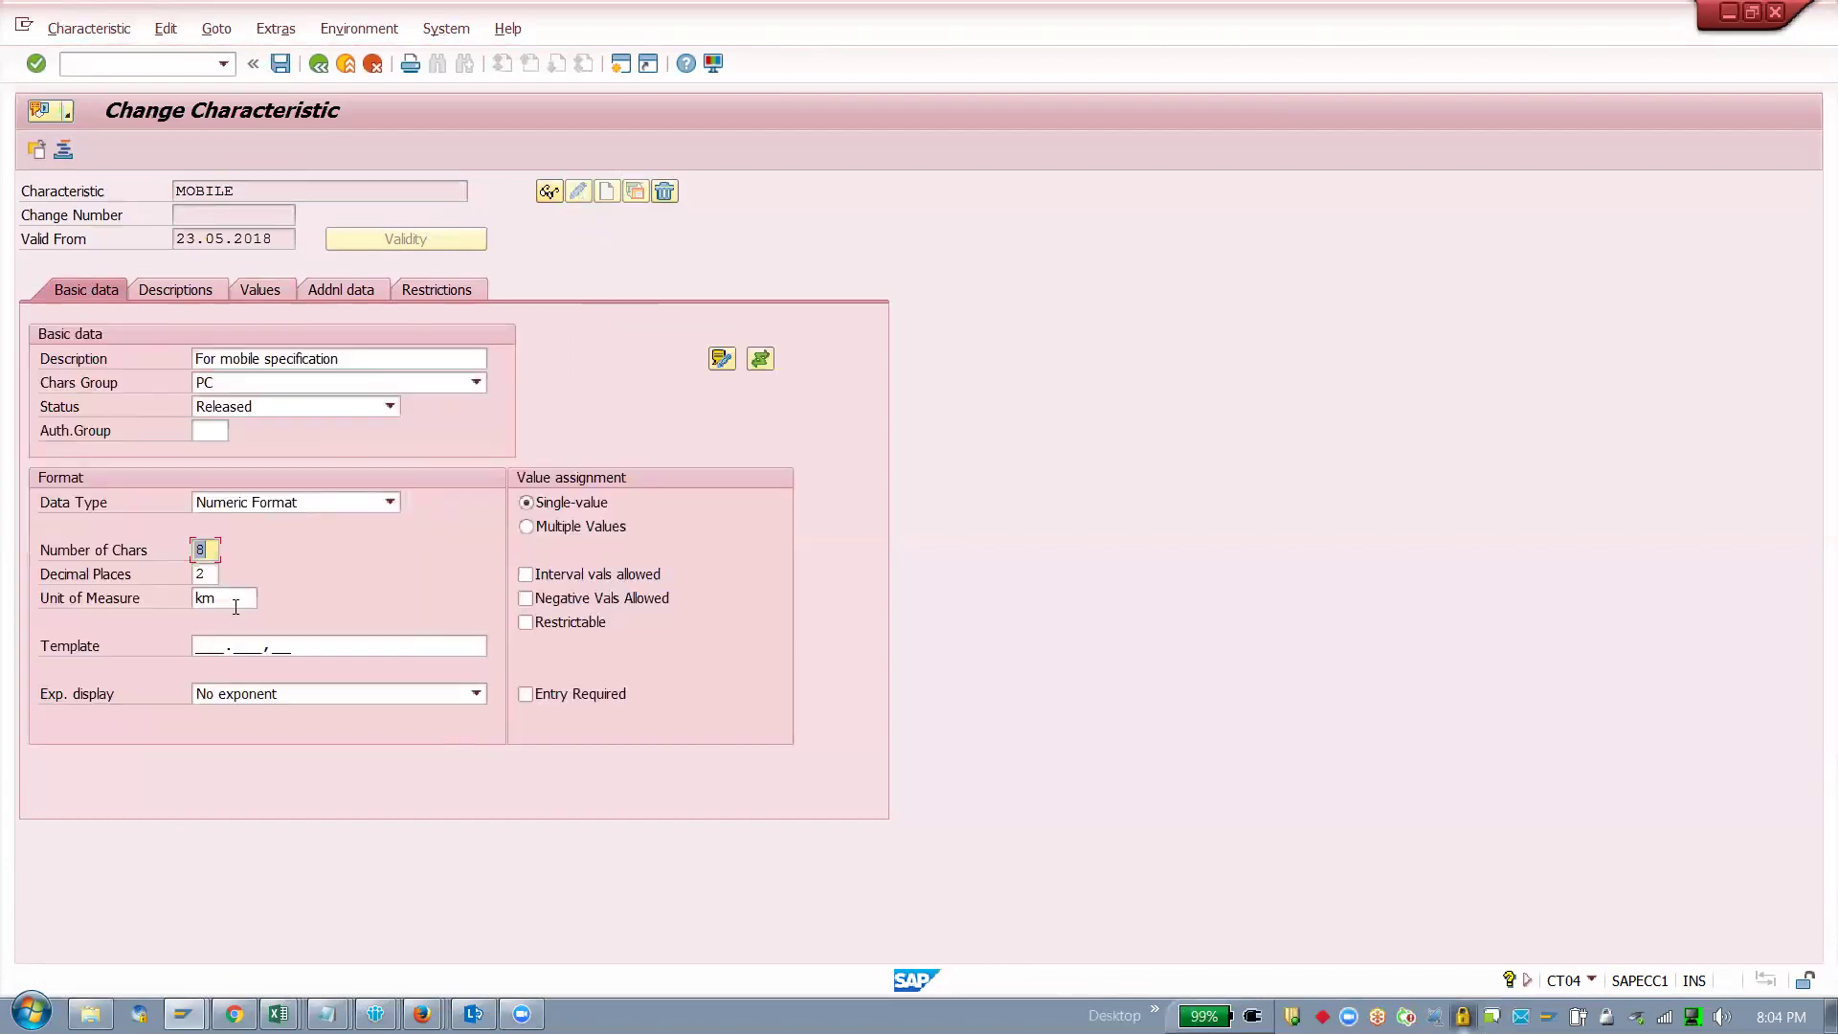
{"action": "double_click", "coordinate": [198, 599]}
{"action": "double_click", "coordinate": [230, 595]}
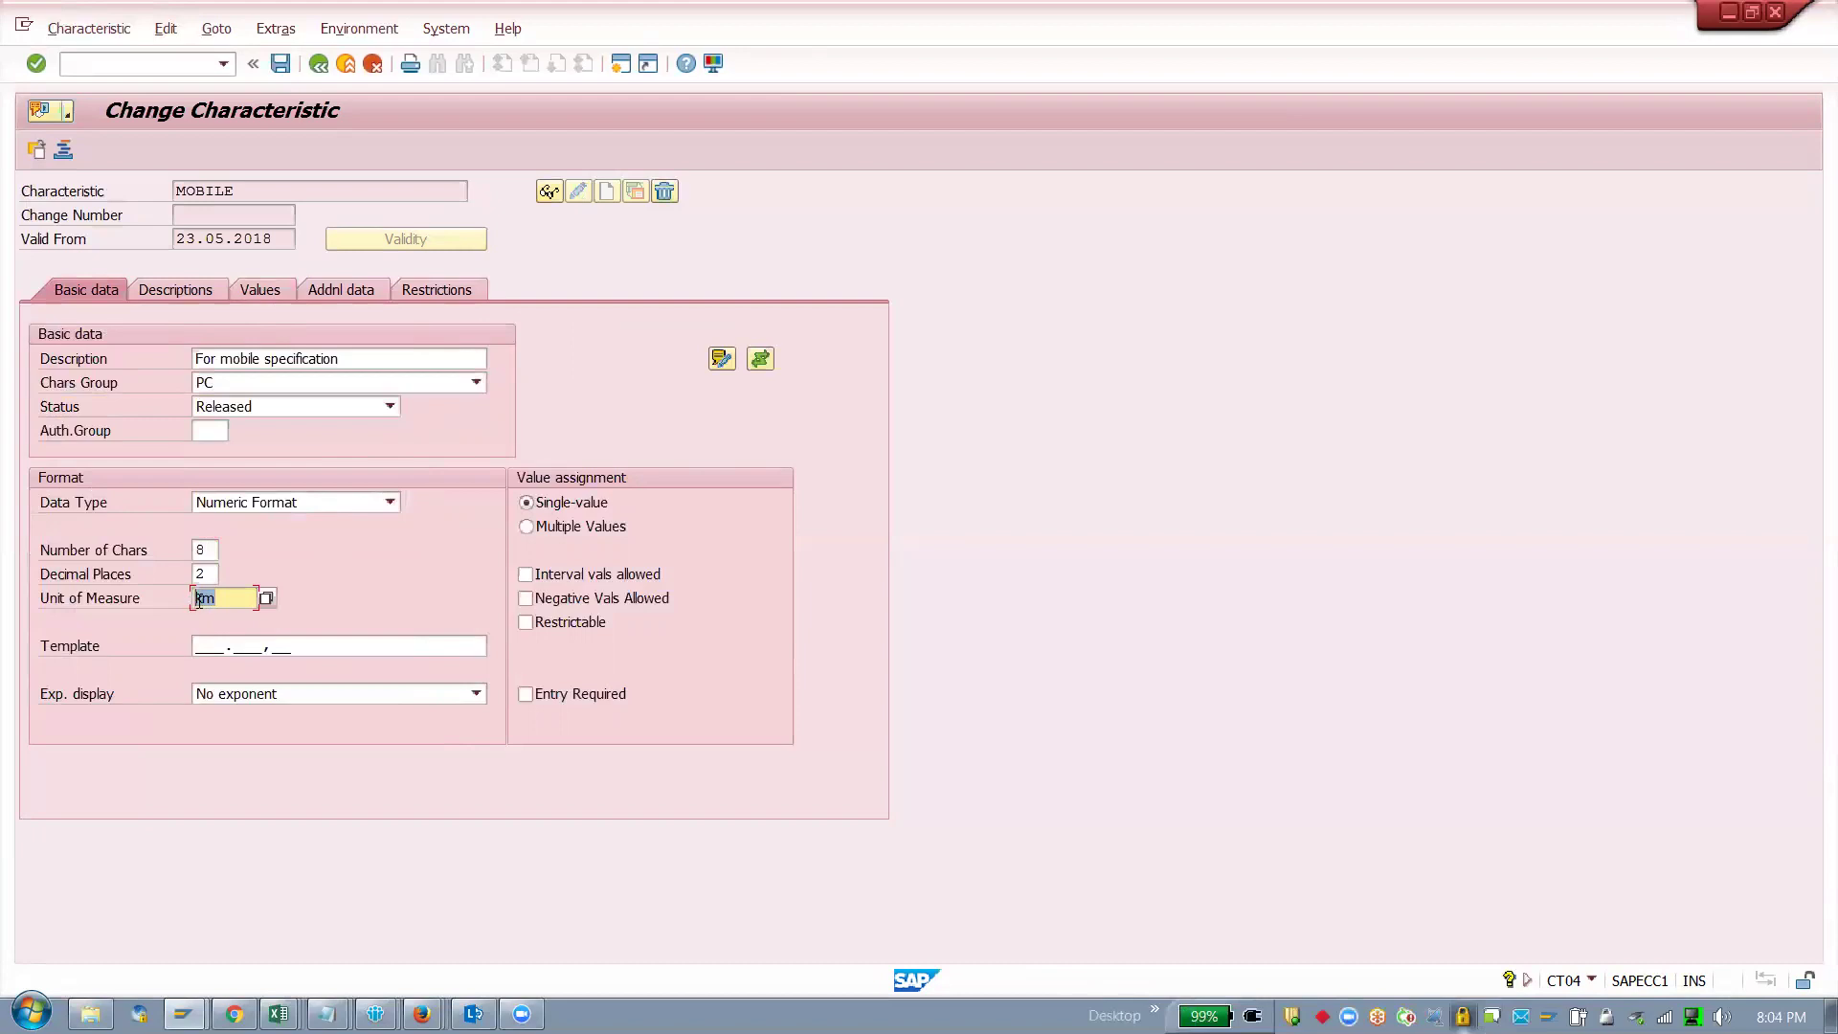
{"action": "left_click", "coordinate": [230, 595]}
{"action": "left_click_drag", "start_coordinate": [243, 600], "coordinate": [194, 599]}
{"action": "left_click", "coordinate": [375, 1015]}
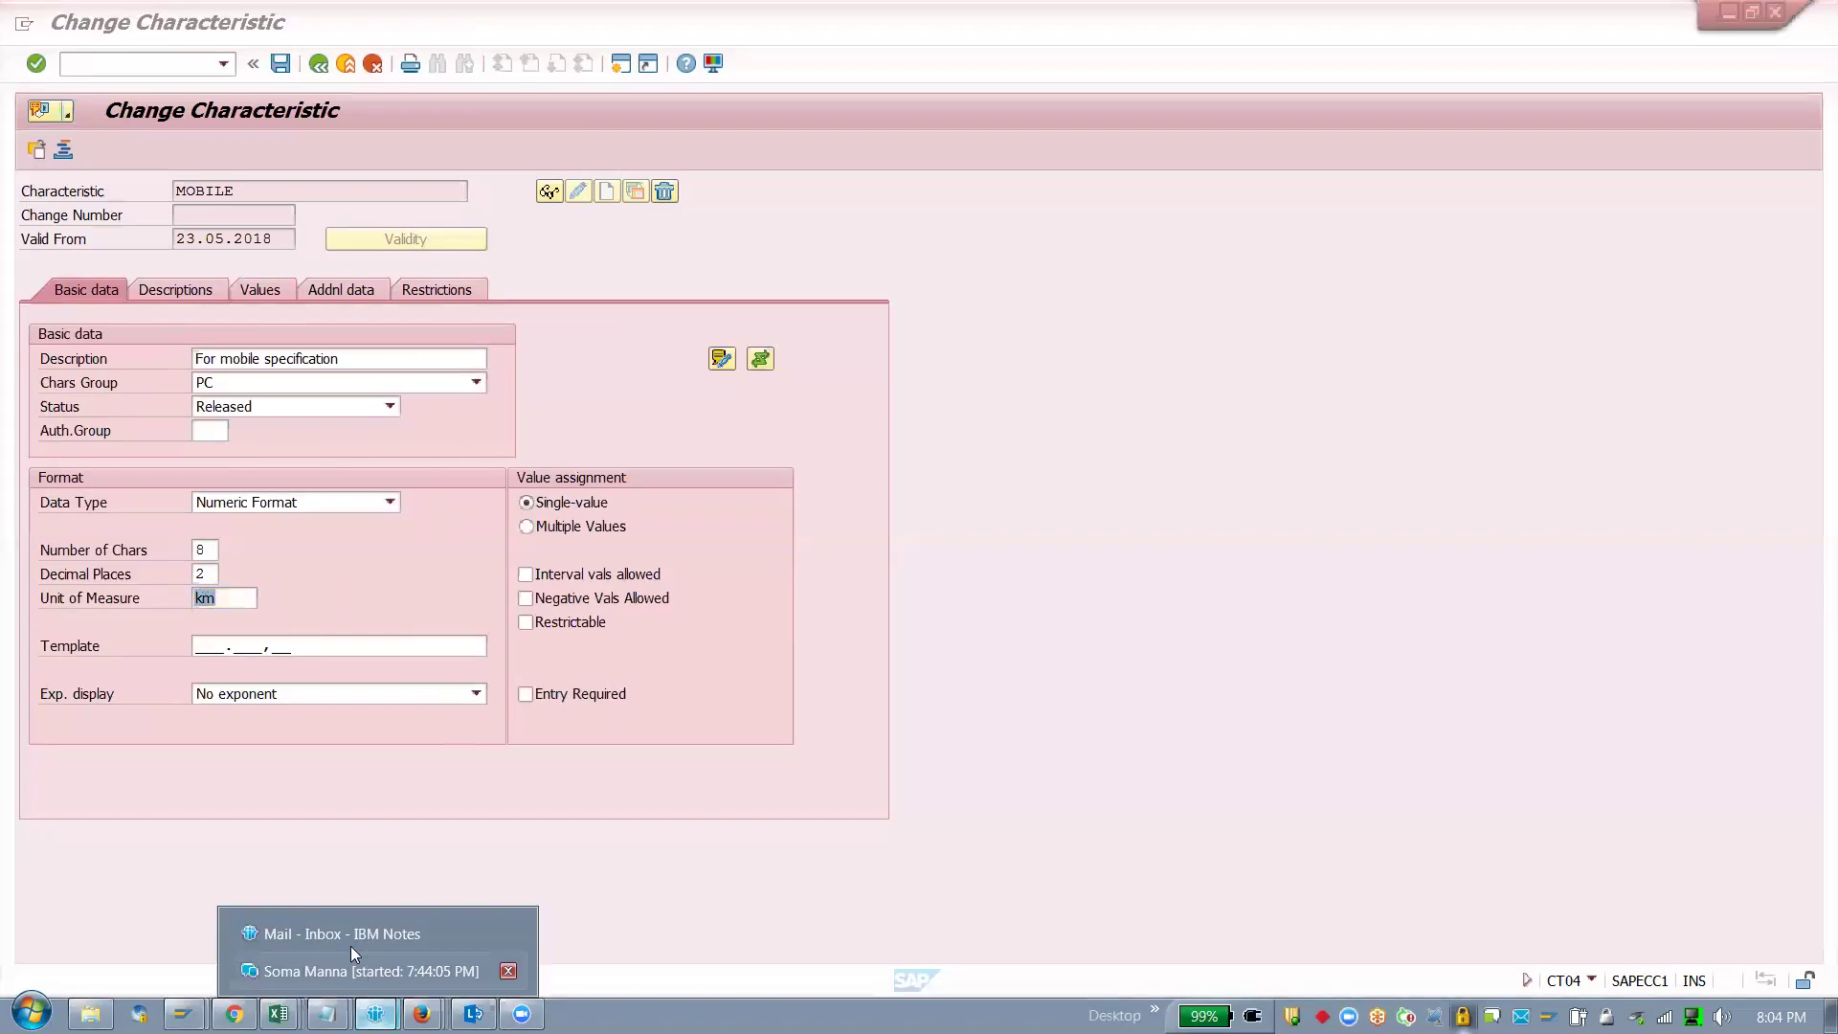
{"action": "left_click", "coordinate": [346, 942]}
{"action": "left_click", "coordinate": [510, 272]}
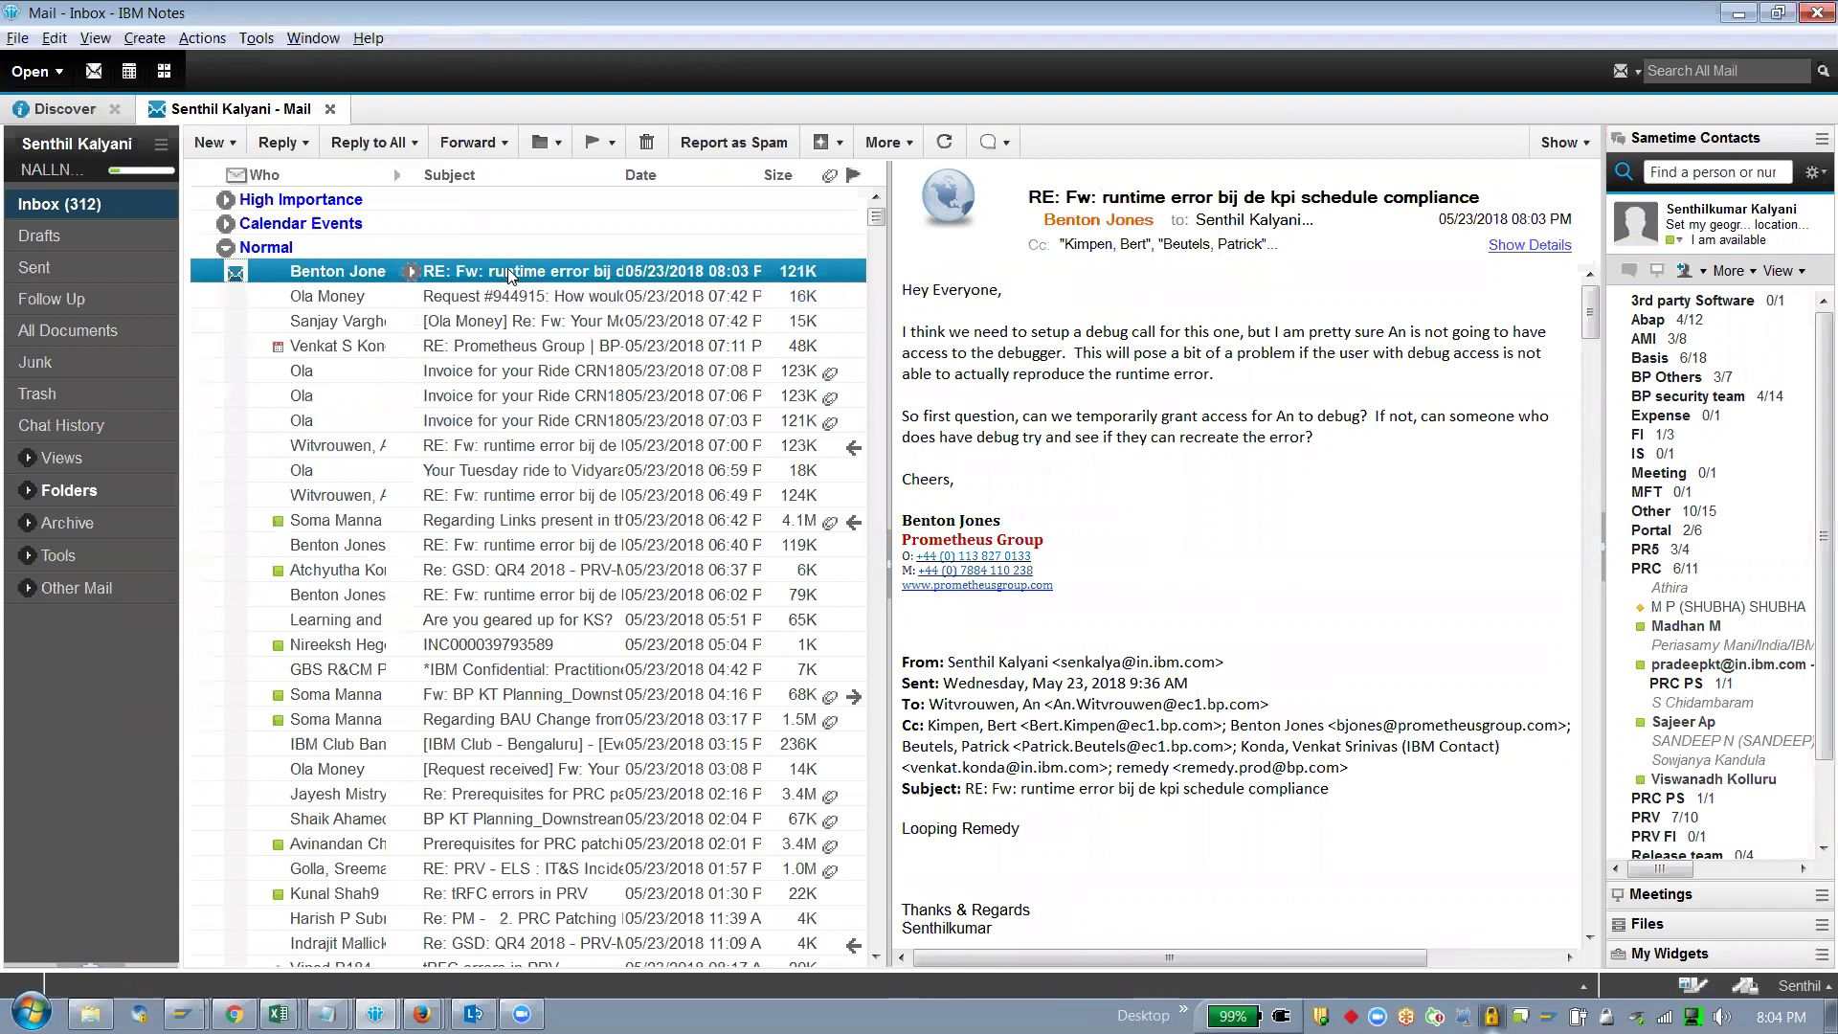
{"action": "key", "text": "alt+Tab"}
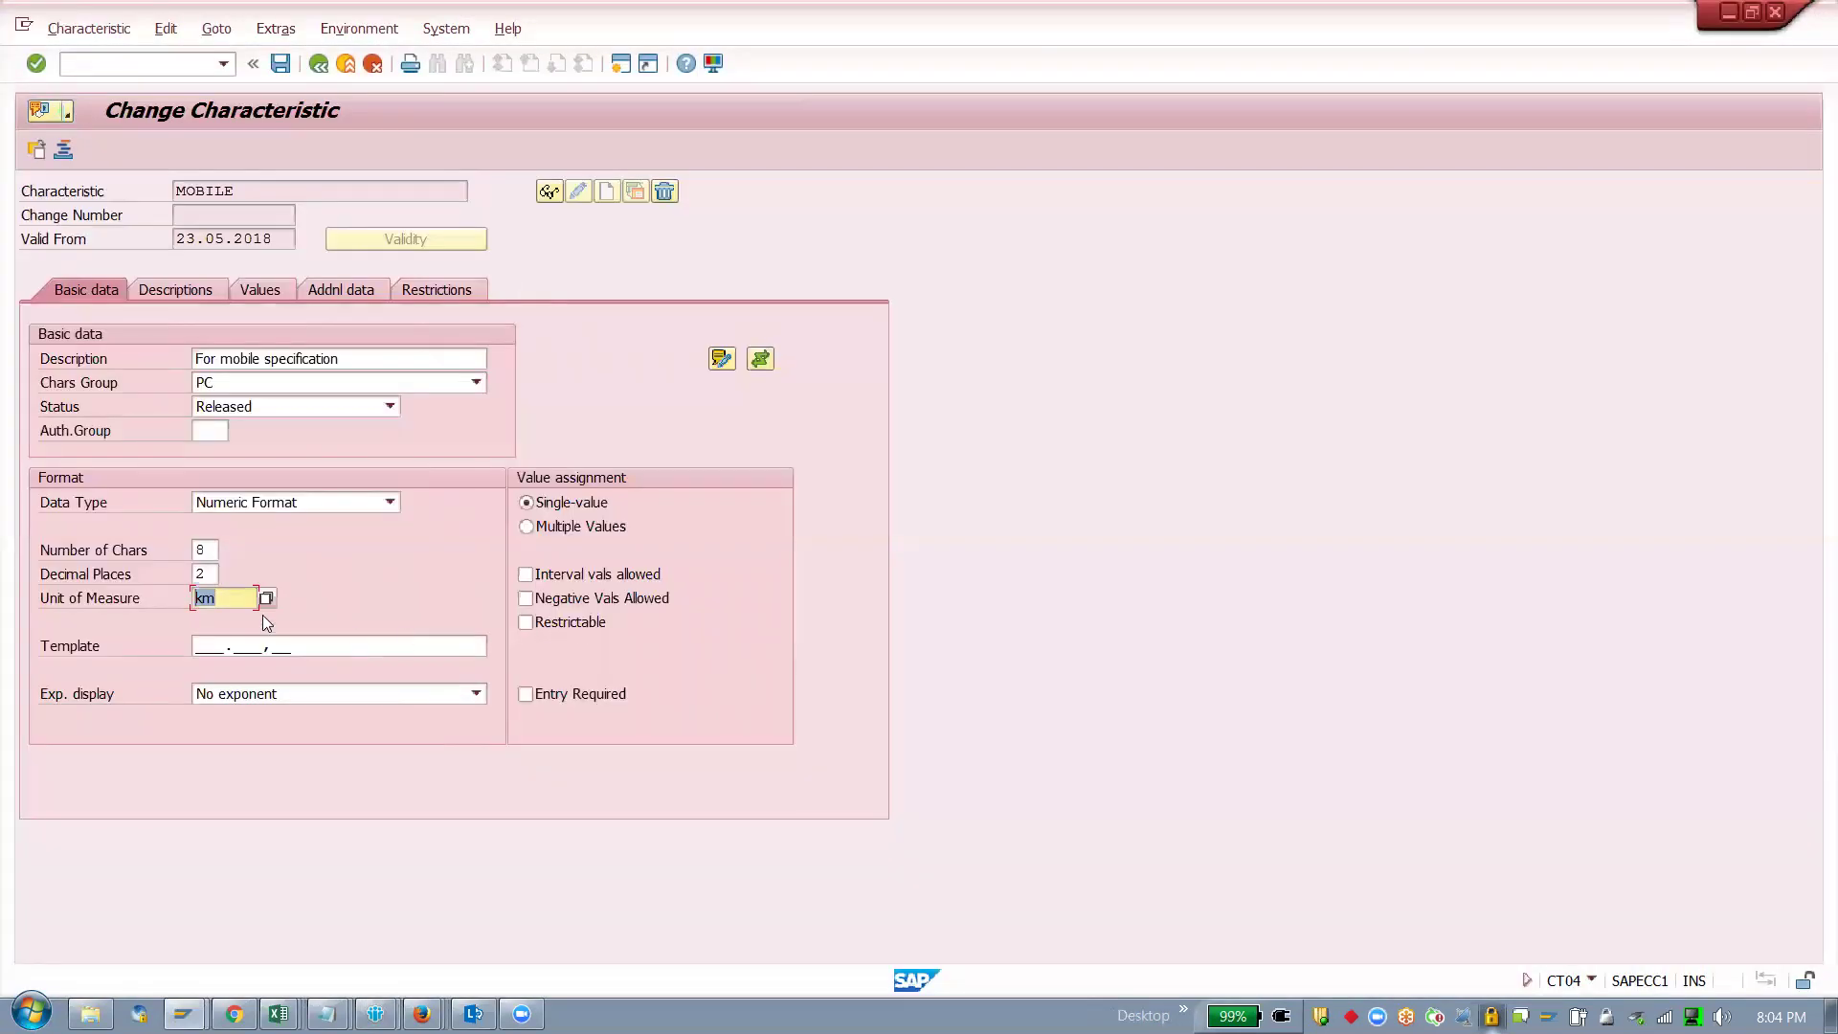
Step: Review the characteristic's allowed values, descriptions, additional data and class type restrictions, and save it
{"action": "left_click", "coordinate": [270, 290]}
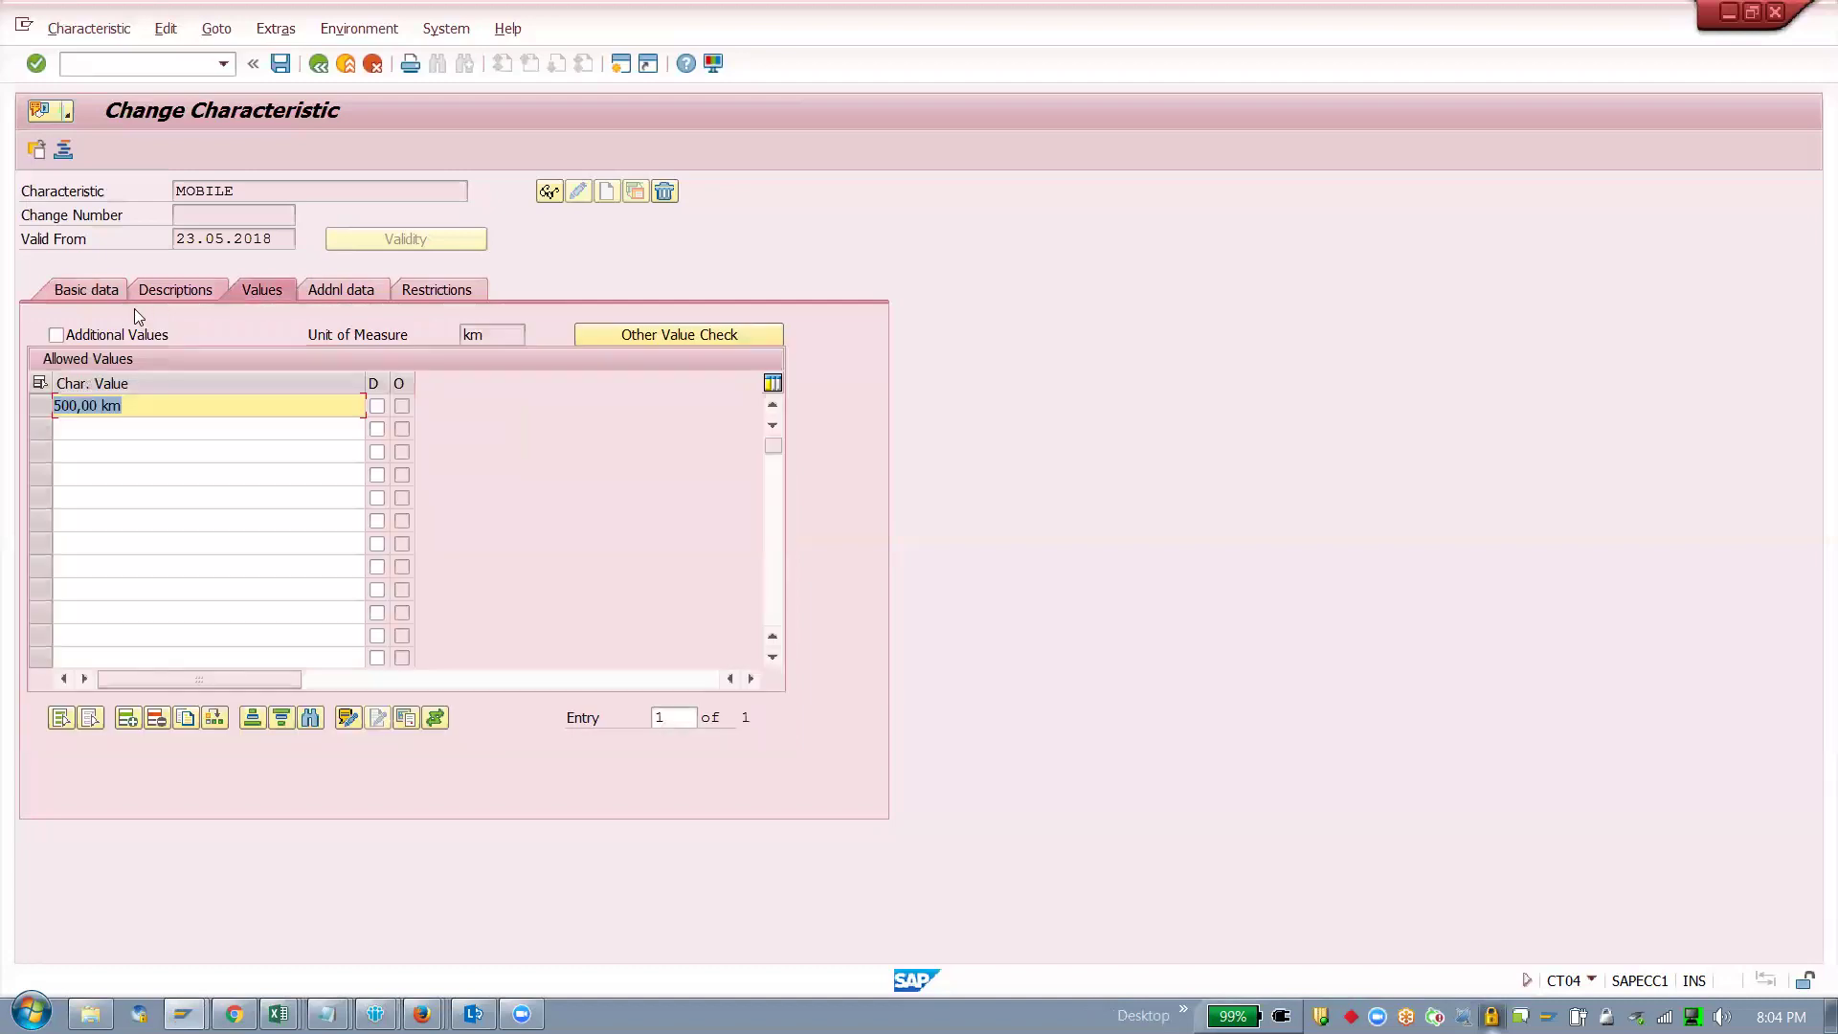
{"action": "left_click", "coordinate": [174, 293]}
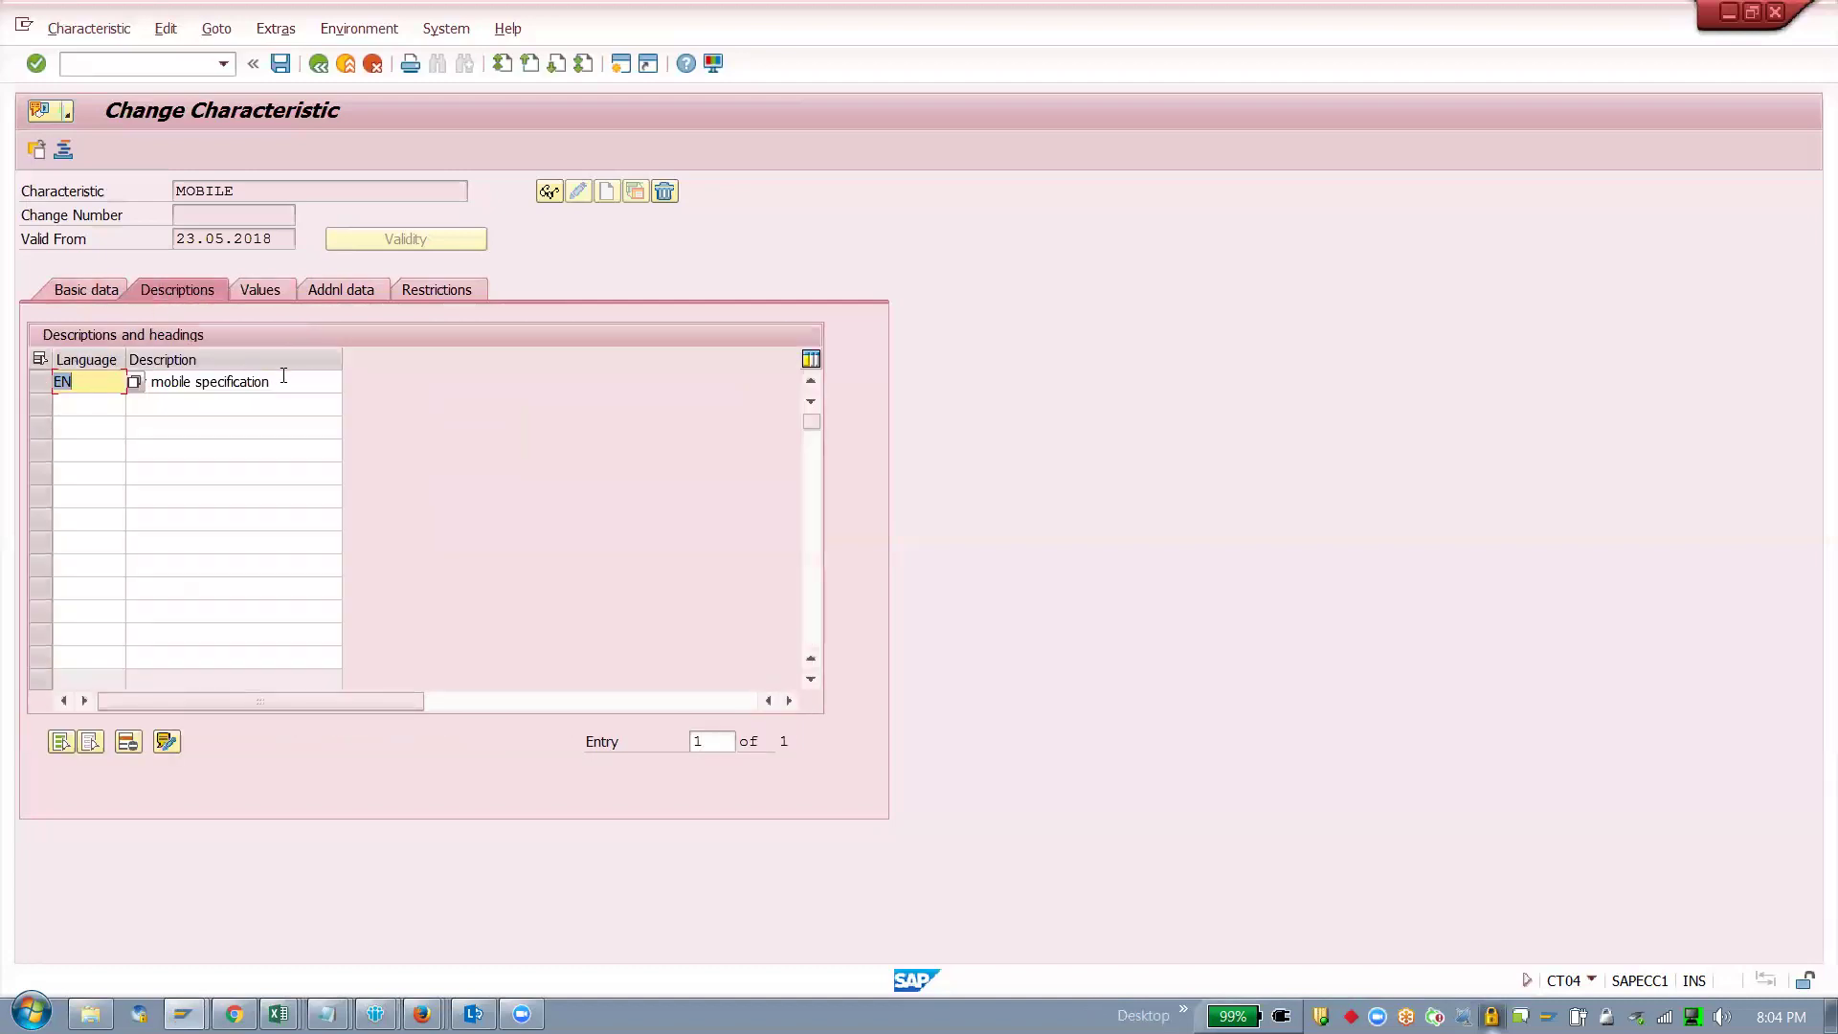
{"action": "key", "text": "Tab"}
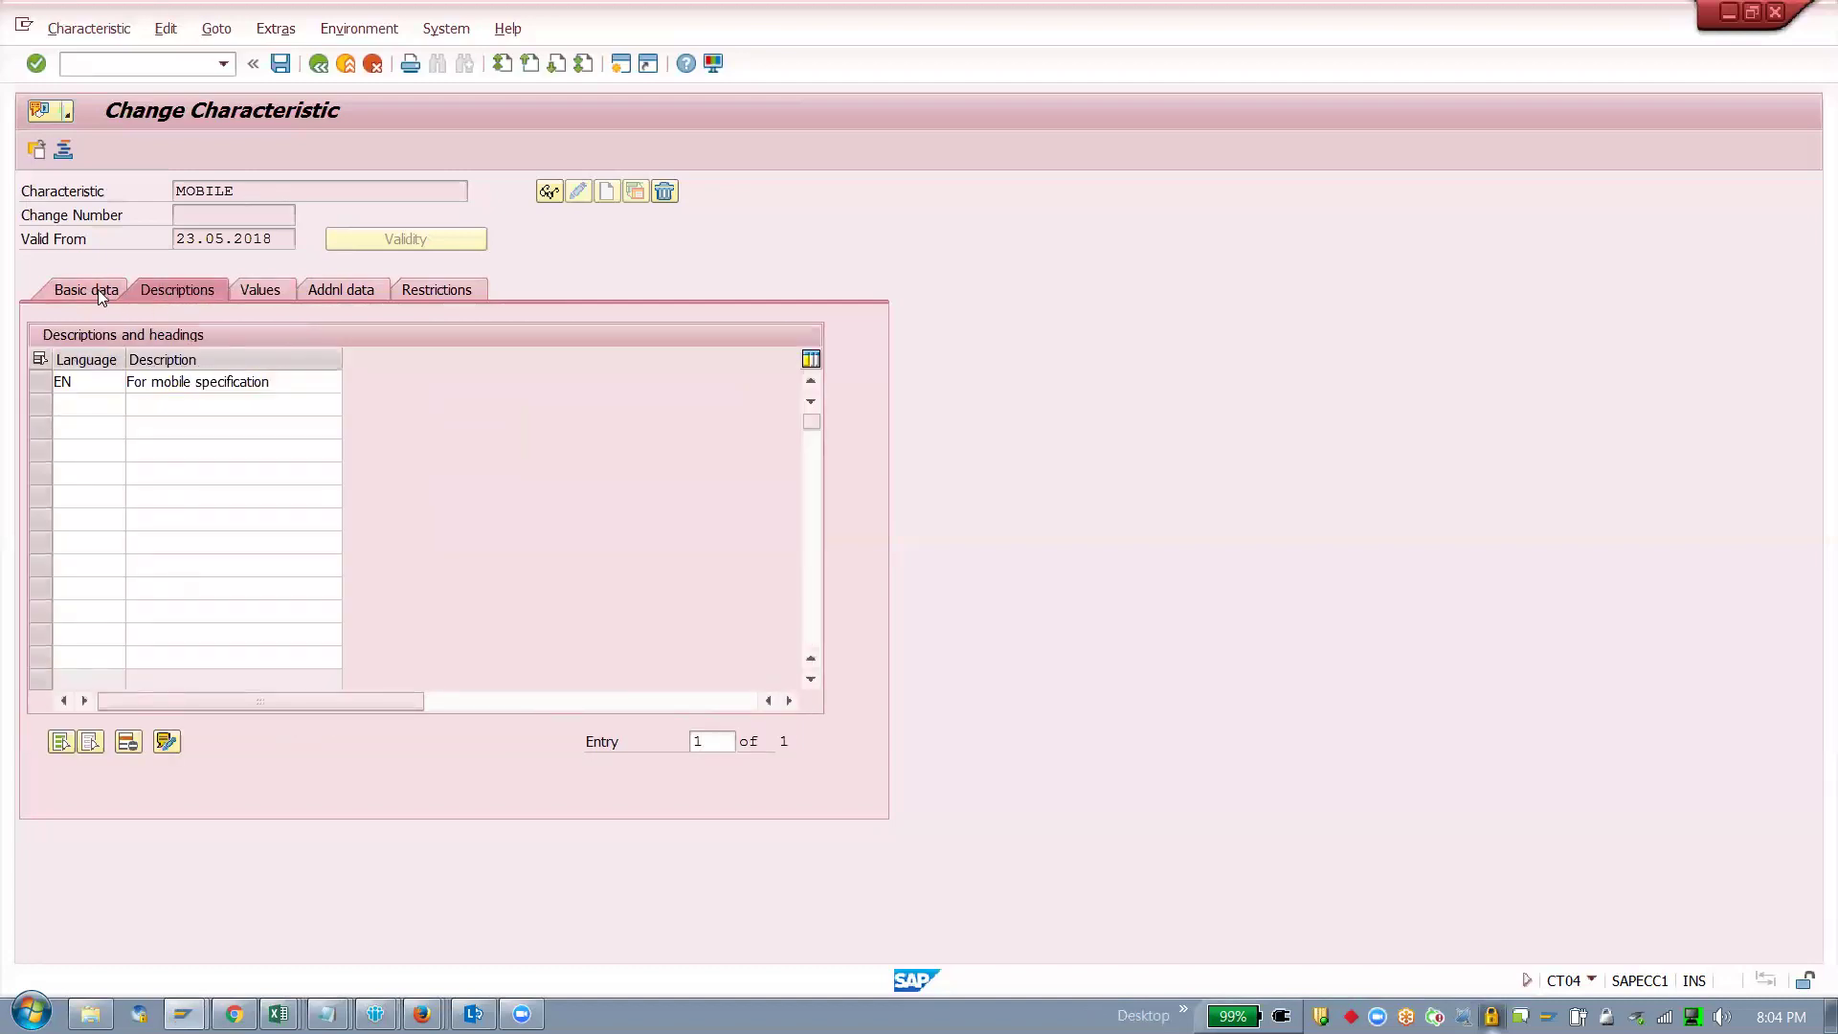
{"action": "left_click", "coordinate": [98, 289]}
{"action": "left_click", "coordinate": [178, 288]}
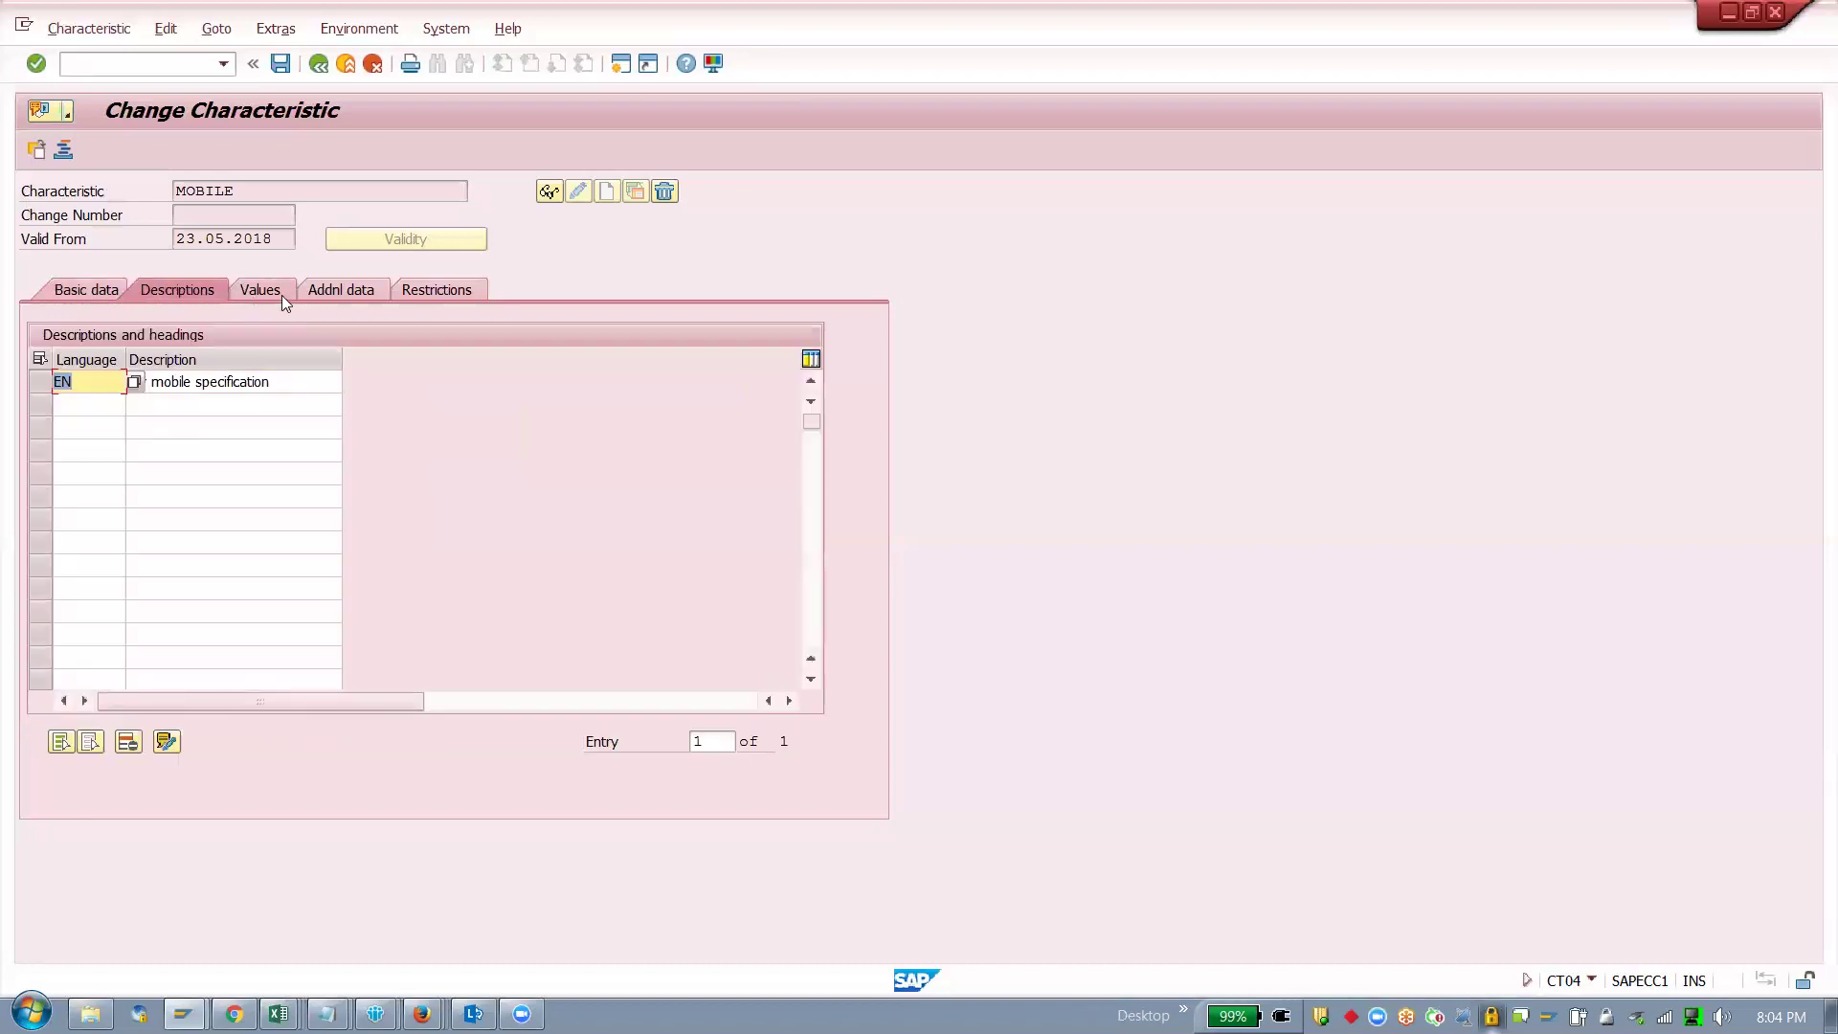
{"action": "left_click", "coordinate": [264, 290]}
{"action": "left_click", "coordinate": [340, 293]}
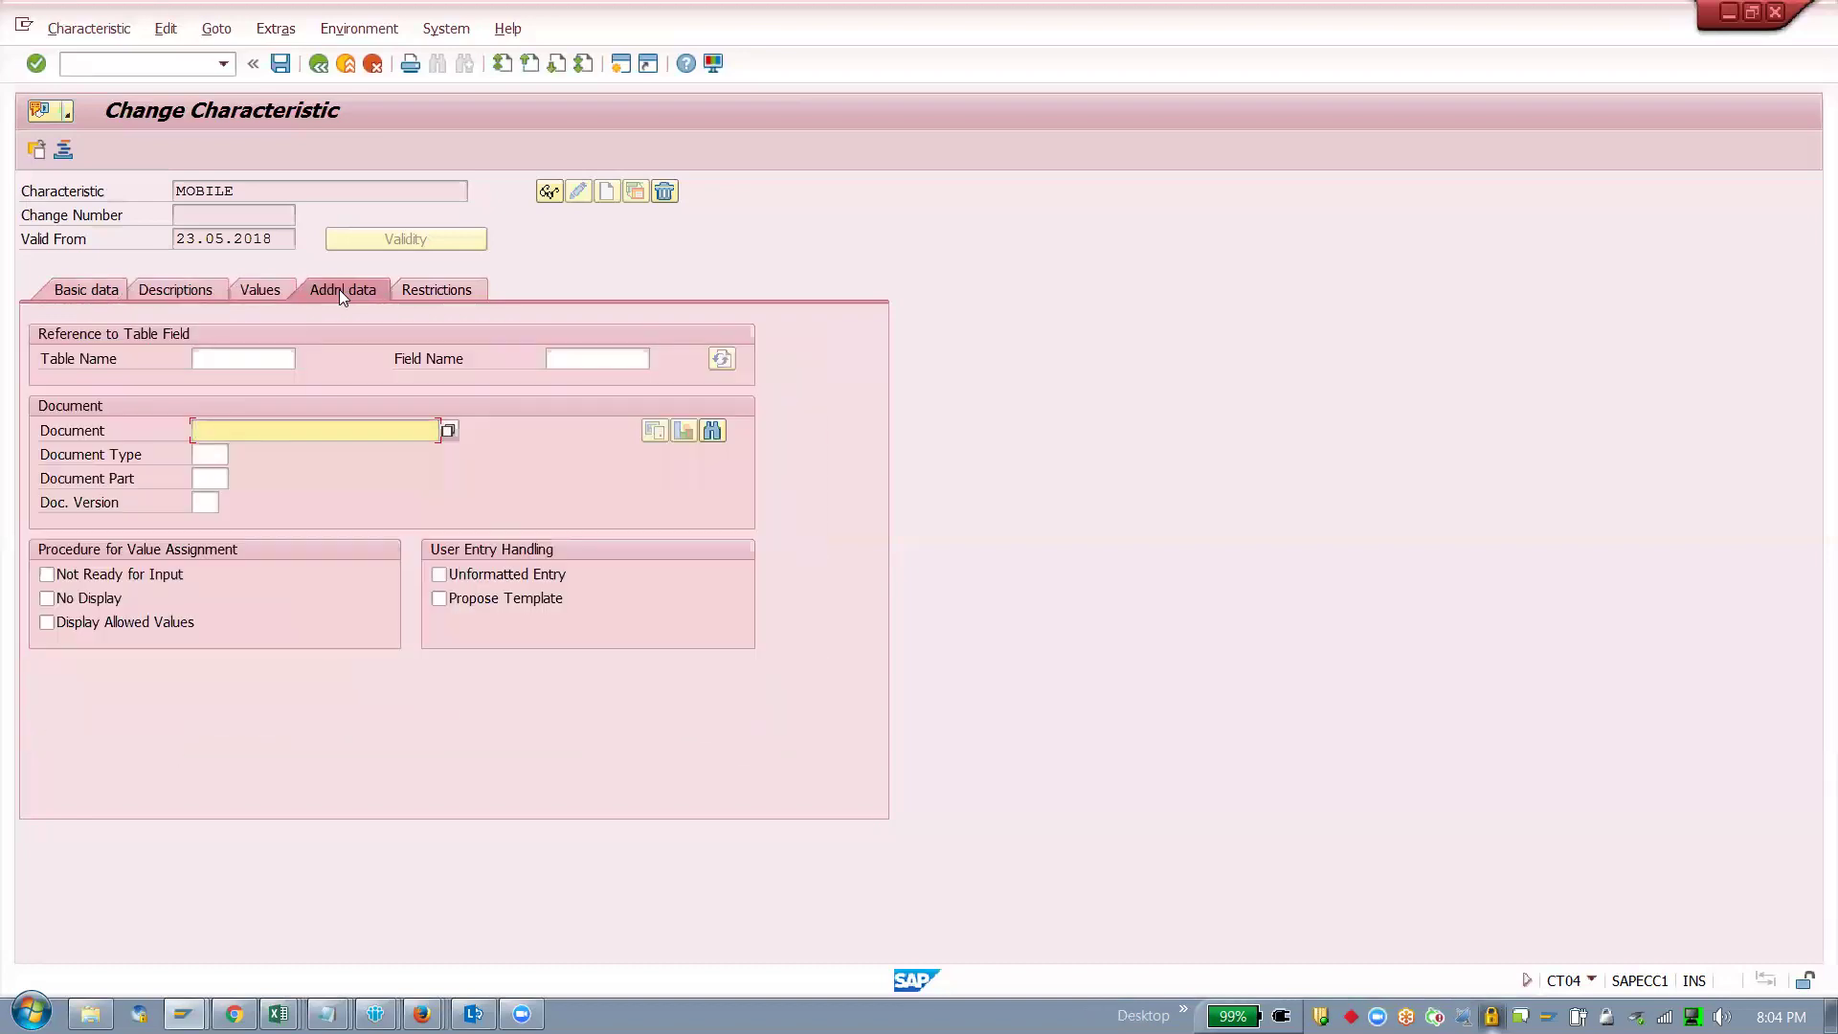
{"action": "left_click", "coordinate": [449, 291]}
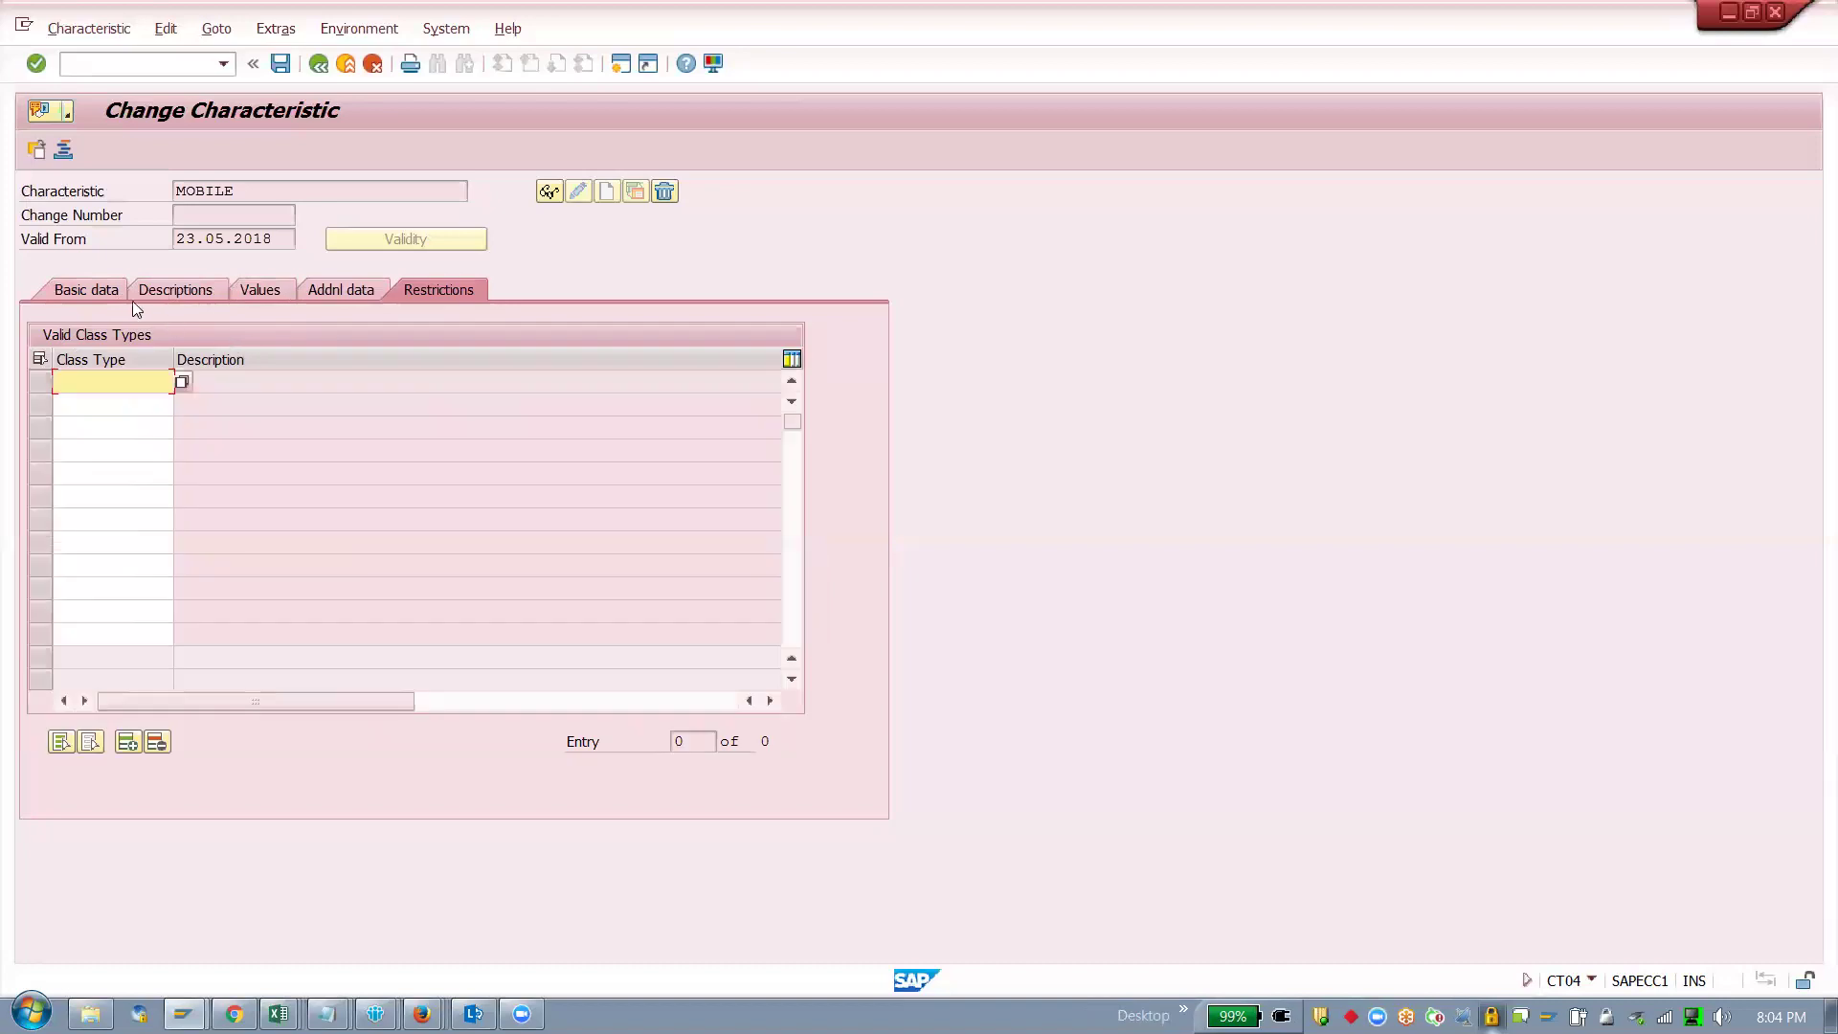
{"action": "left_click", "coordinate": [106, 293]}
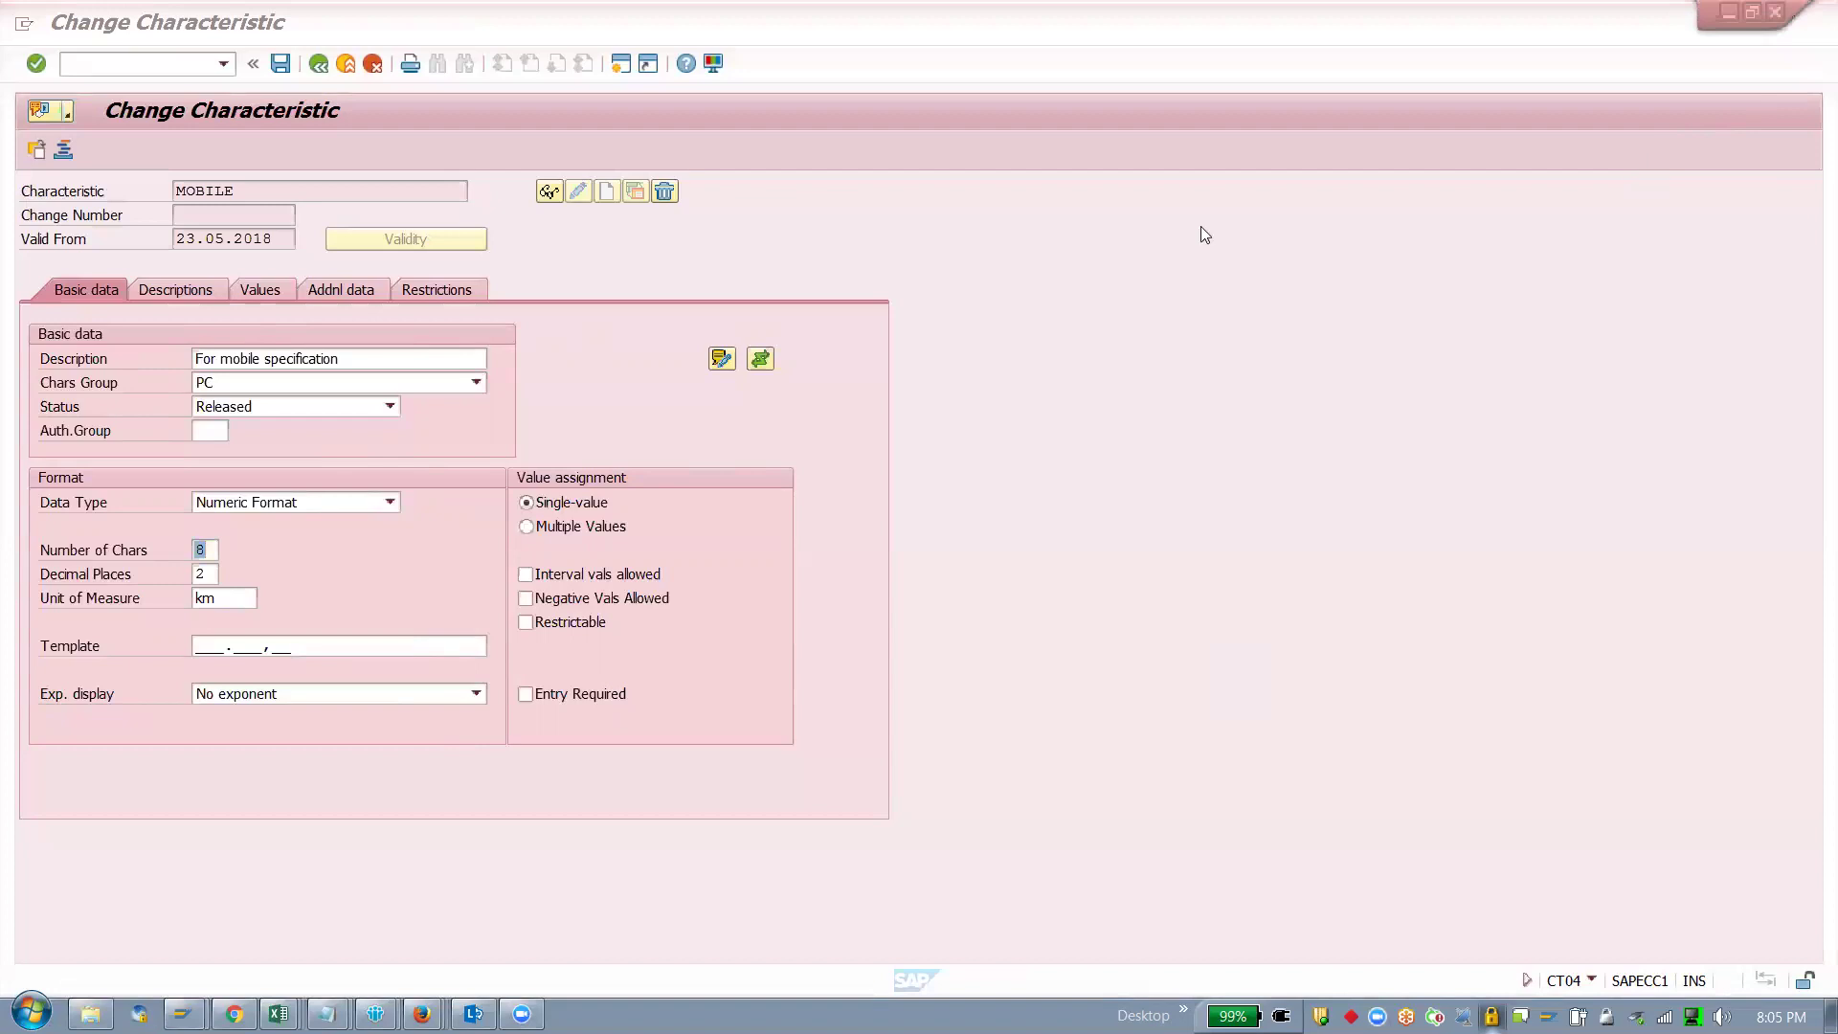
{"action": "left_click", "coordinate": [280, 63]}
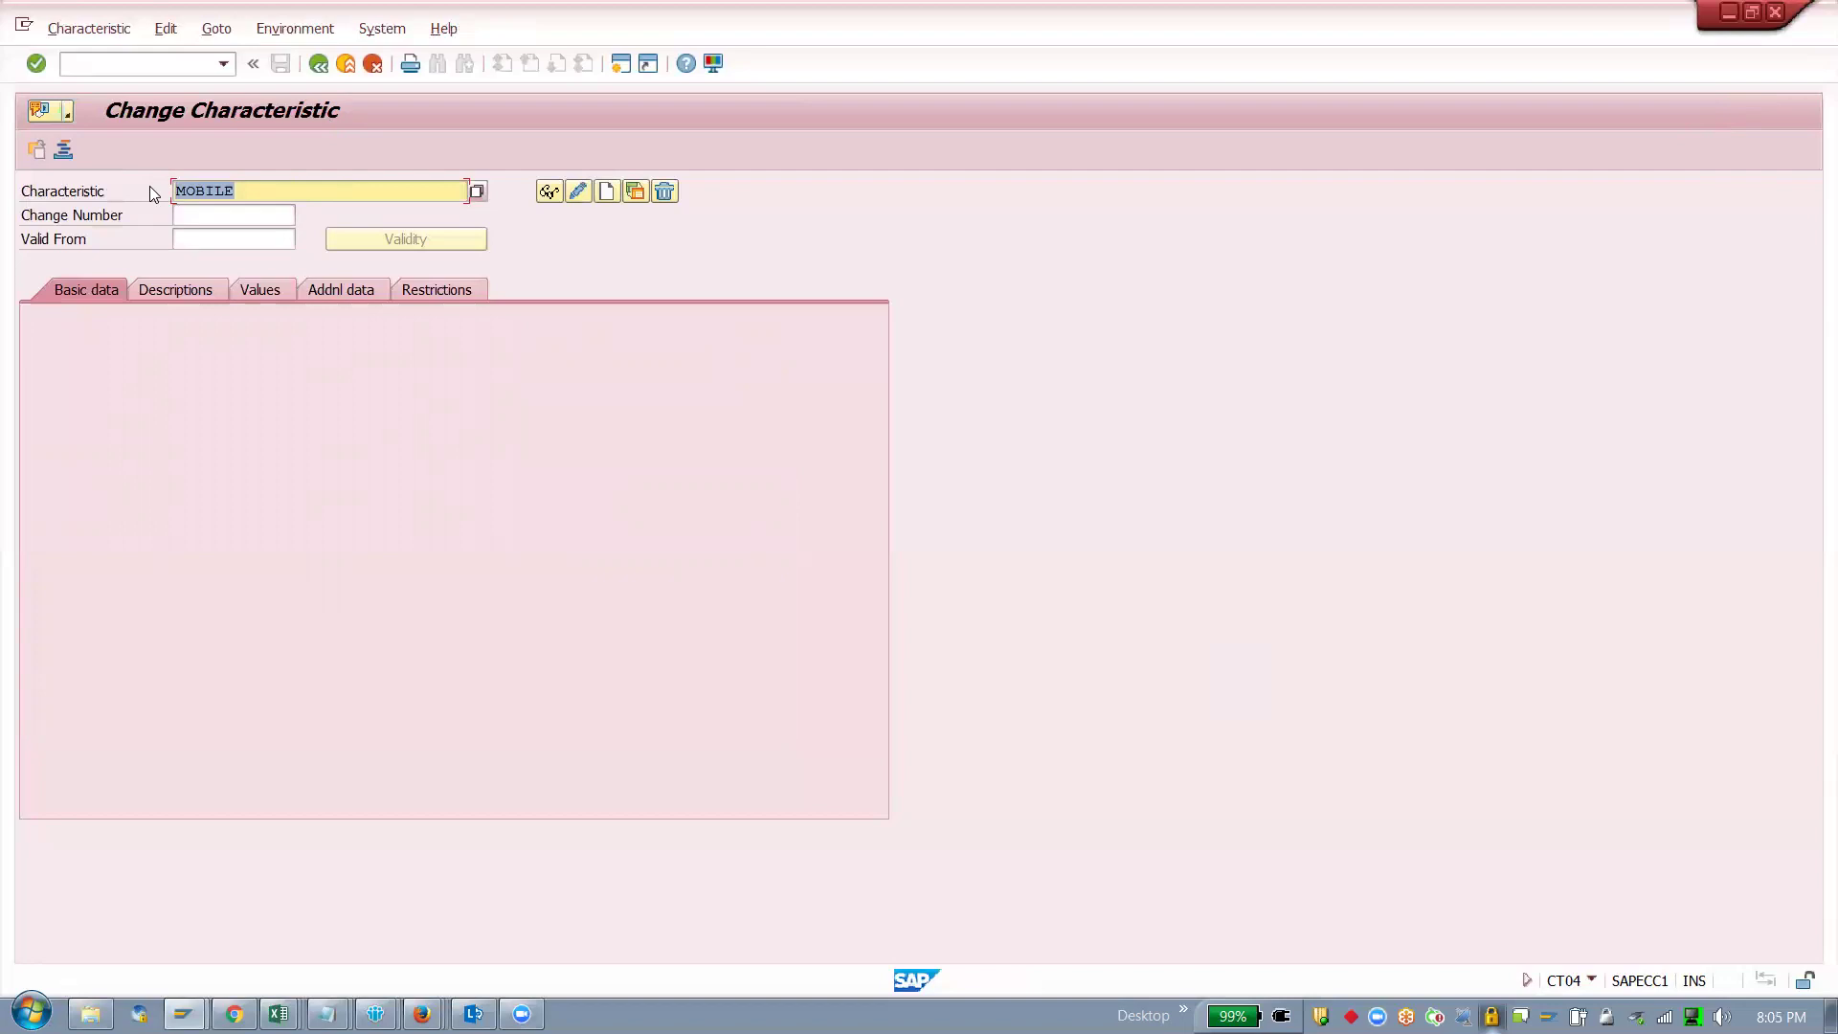
Step: Open equipment 10006935 for changing with transaction IE02 in a new session
{"action": "left_click", "coordinate": [621, 64]}
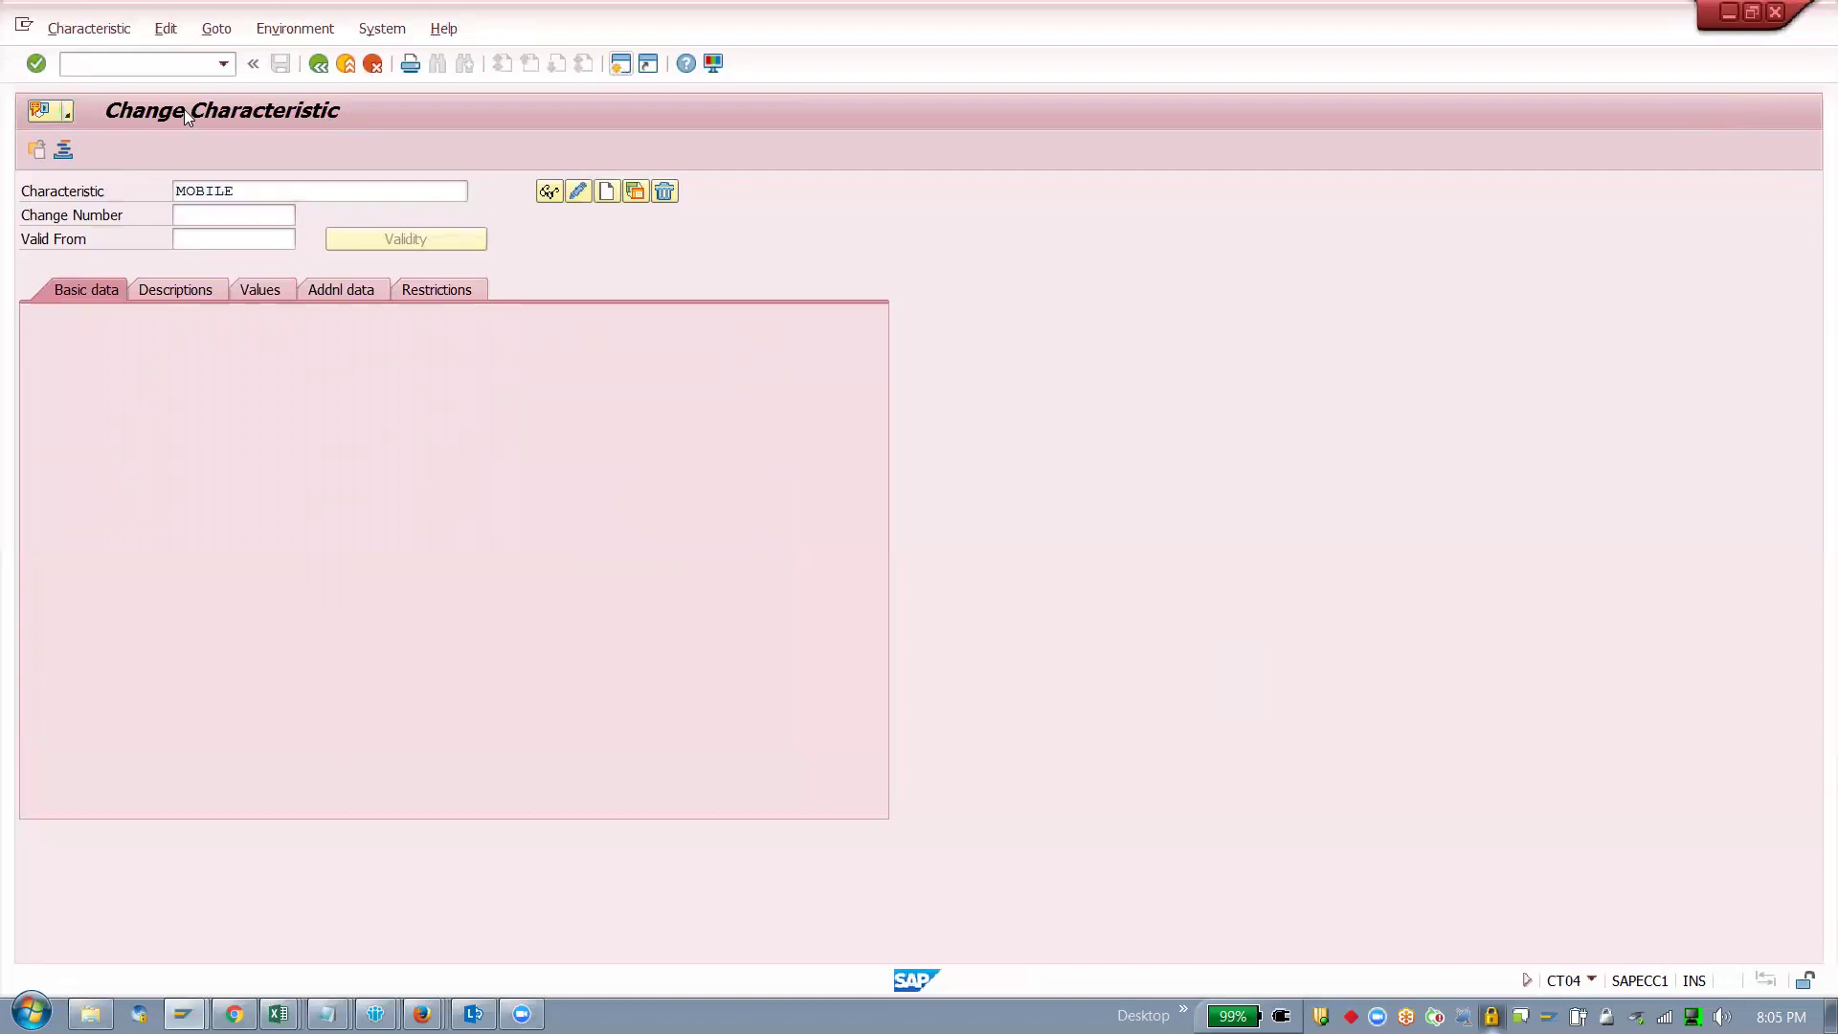
{"action": "type", "text": "ie0"}
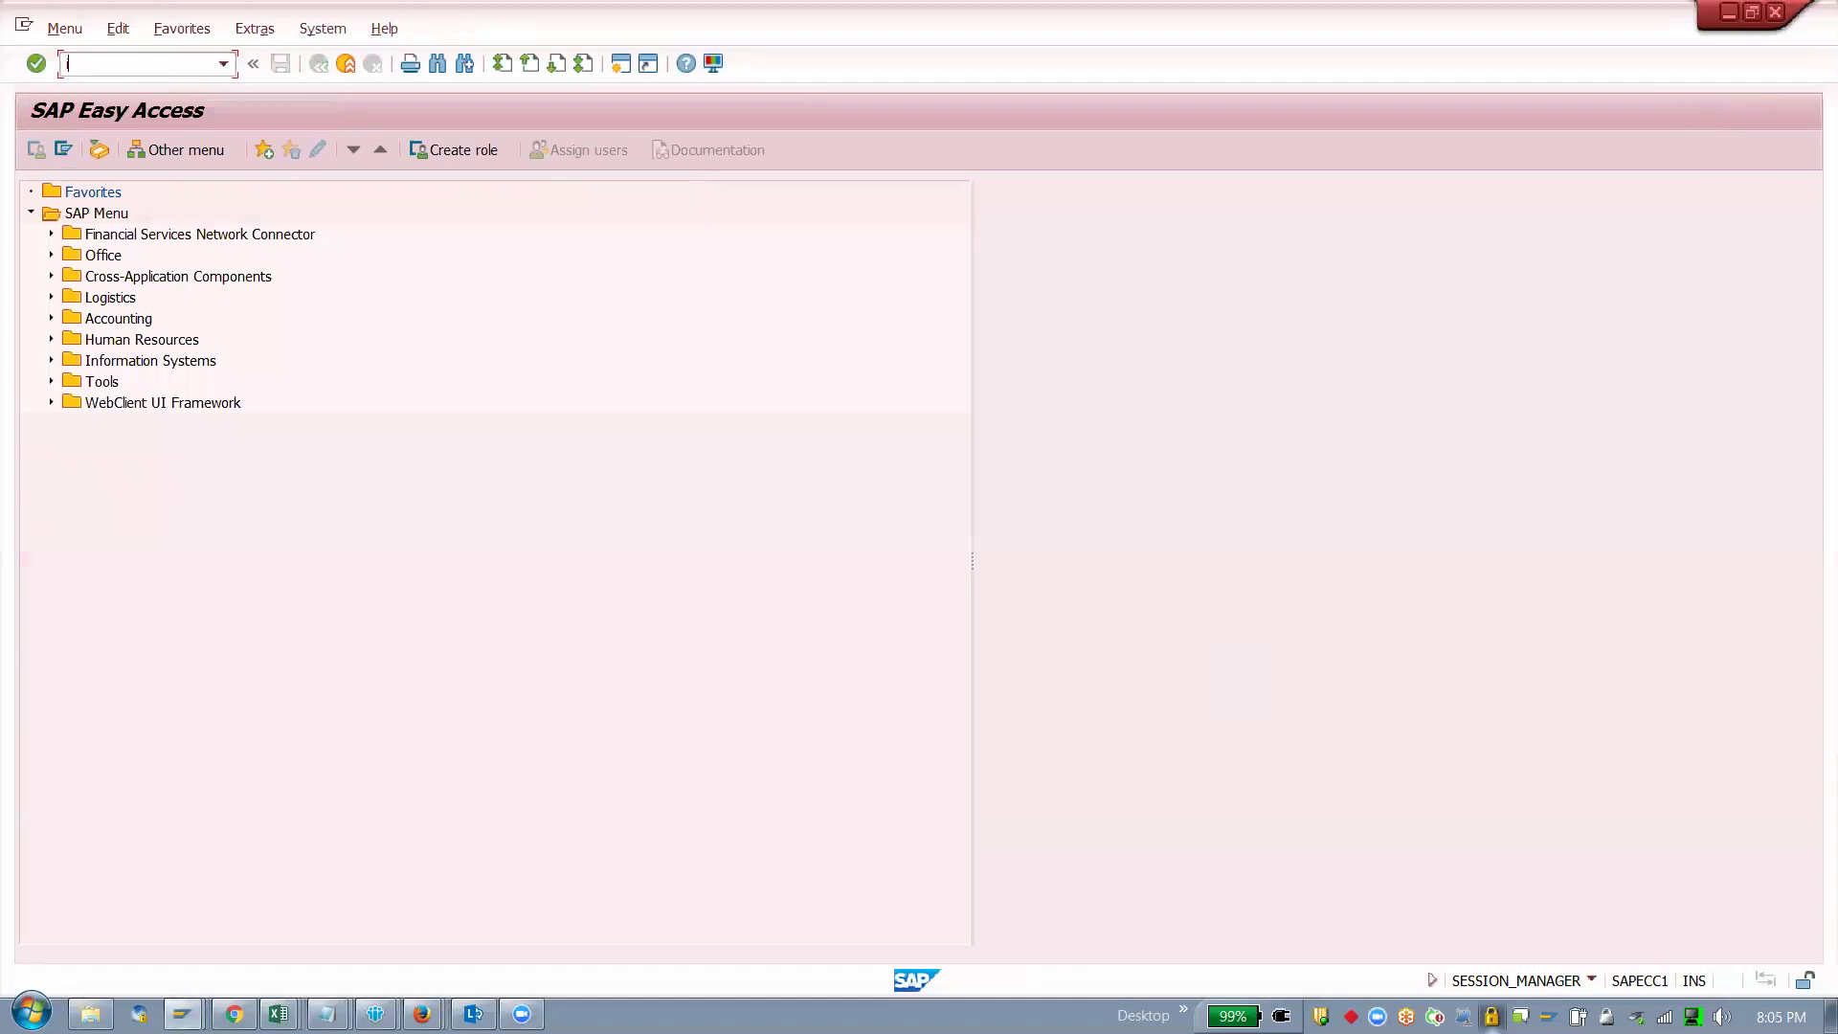
{"action": "type", "text": "2"}
{"action": "key", "text": "Return"}
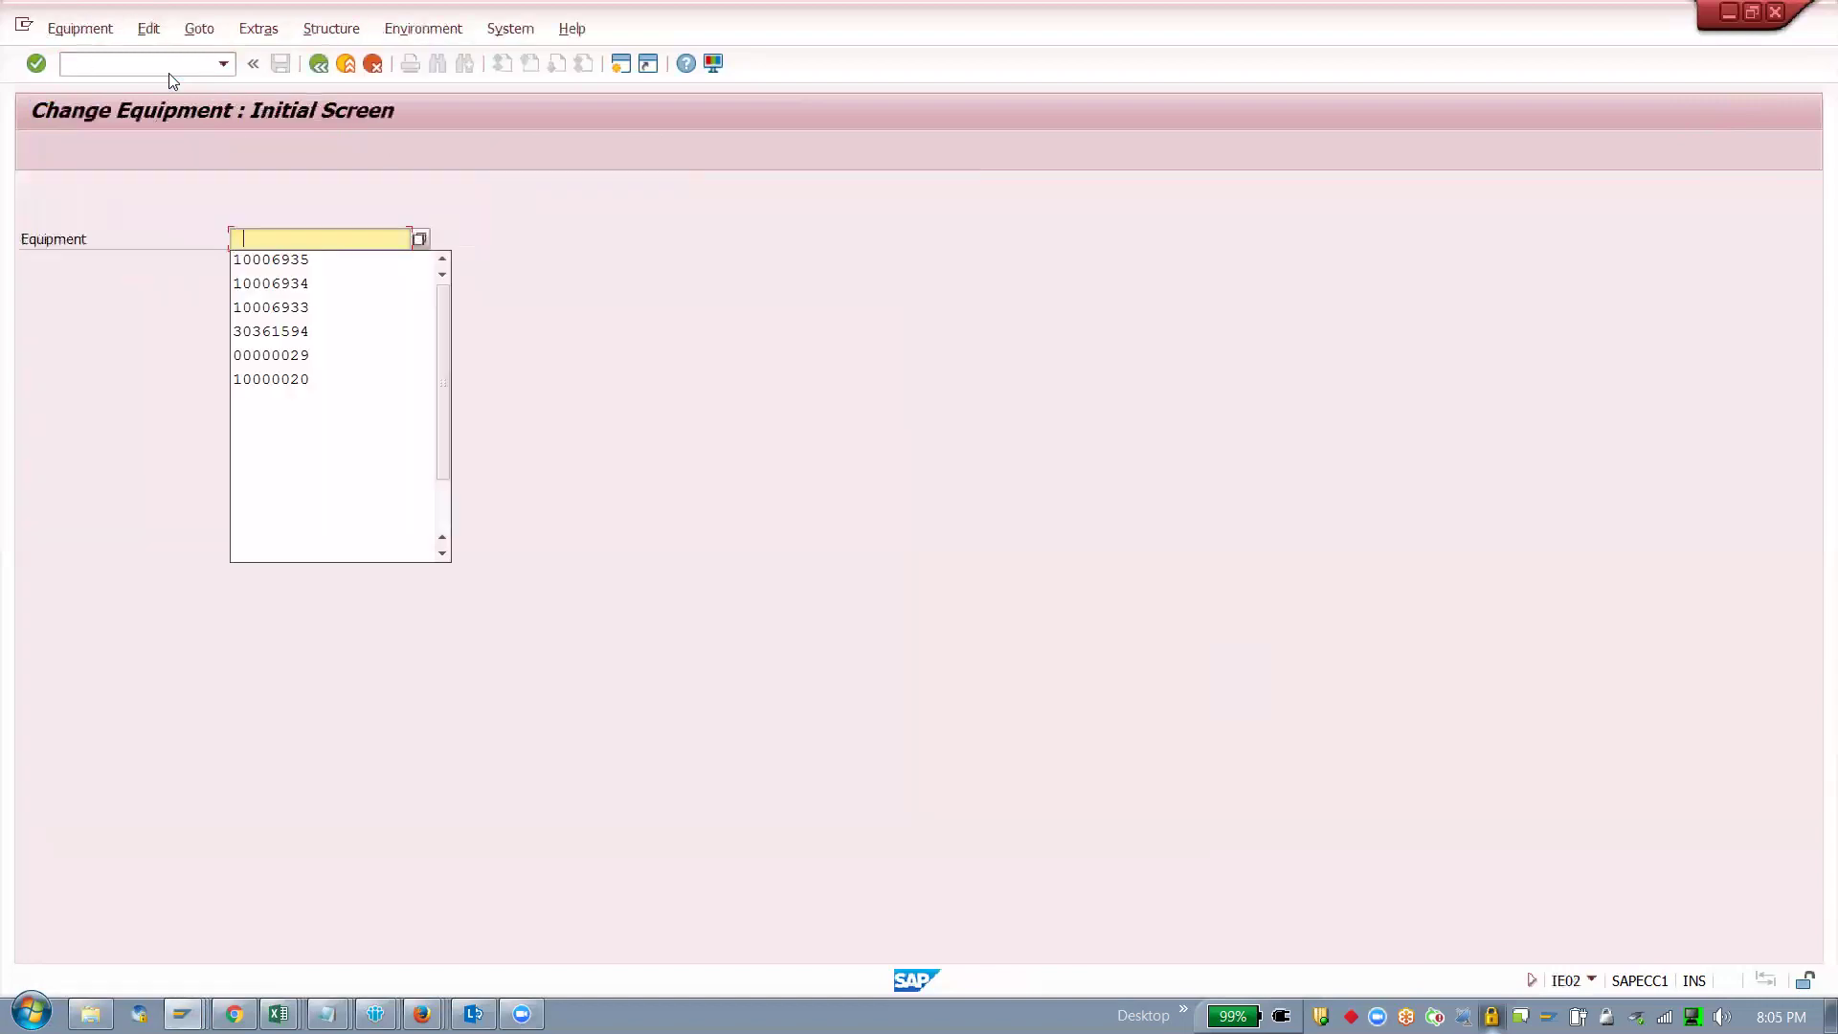
{"action": "key", "text": "Return"}
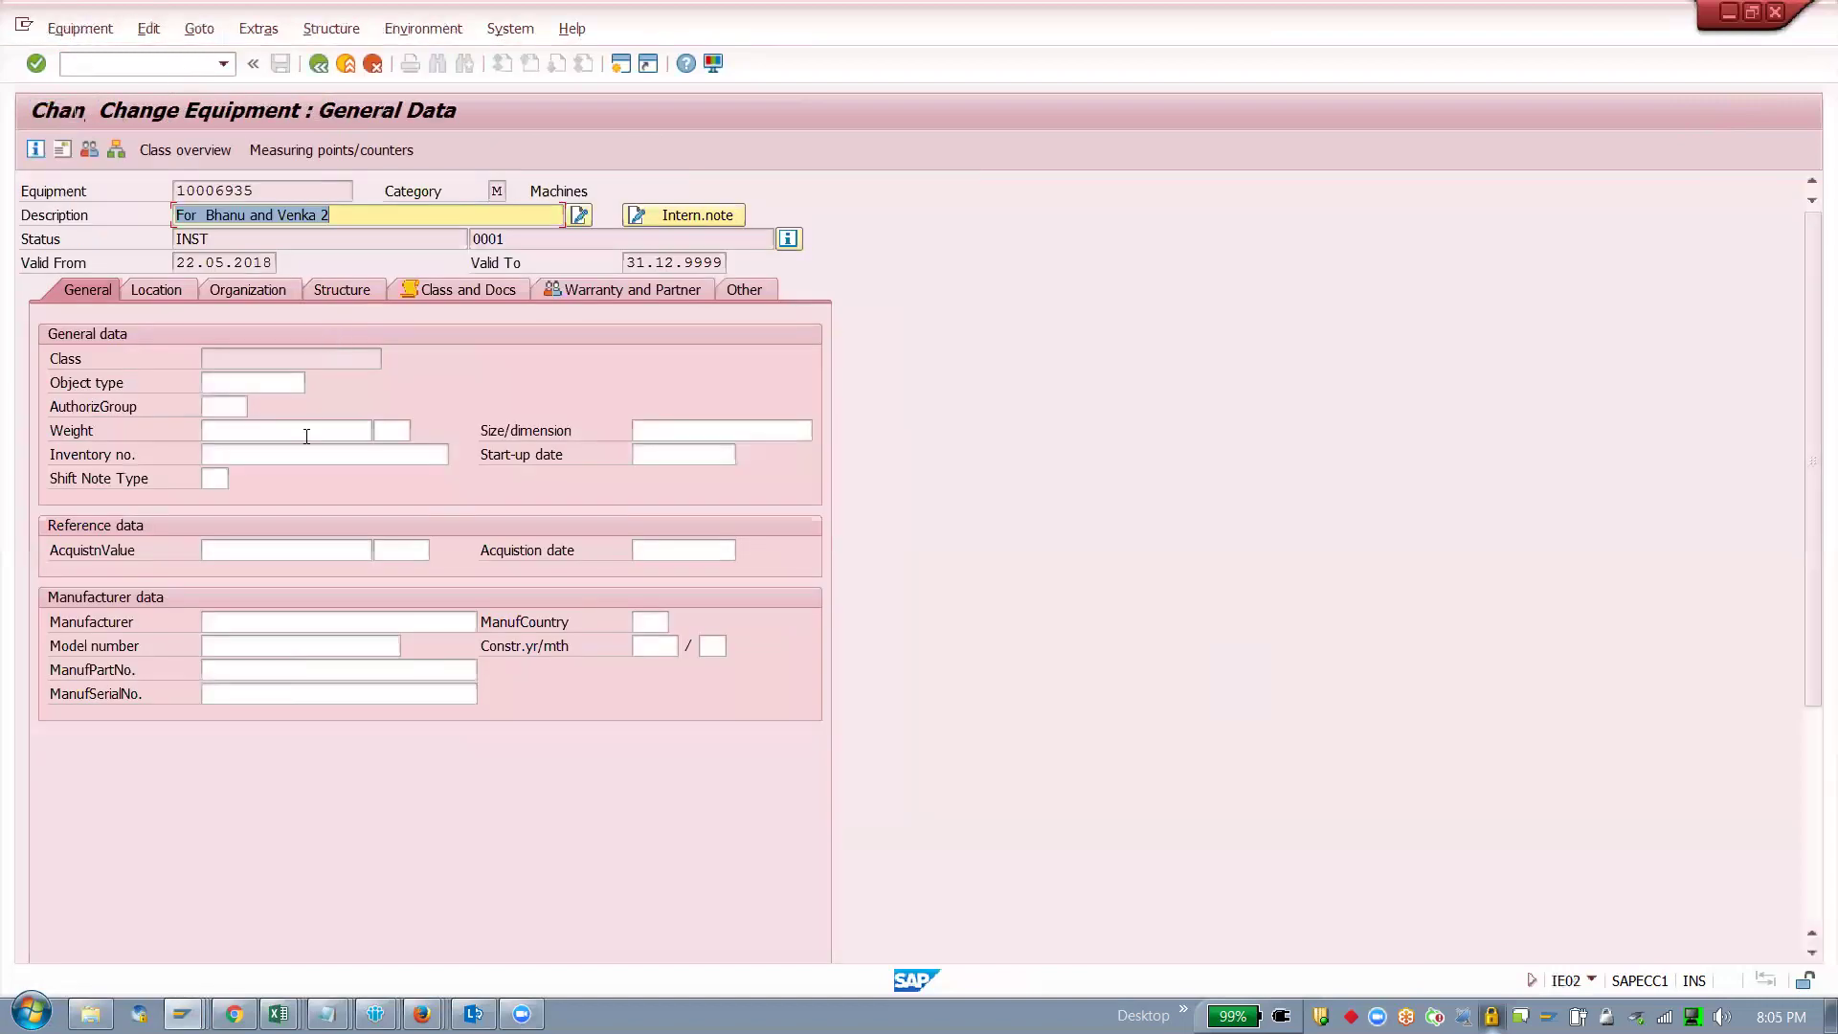
Step: Open the equipment's class overview for class type 002, Equipment class
{"action": "left_click", "coordinate": [199, 153]}
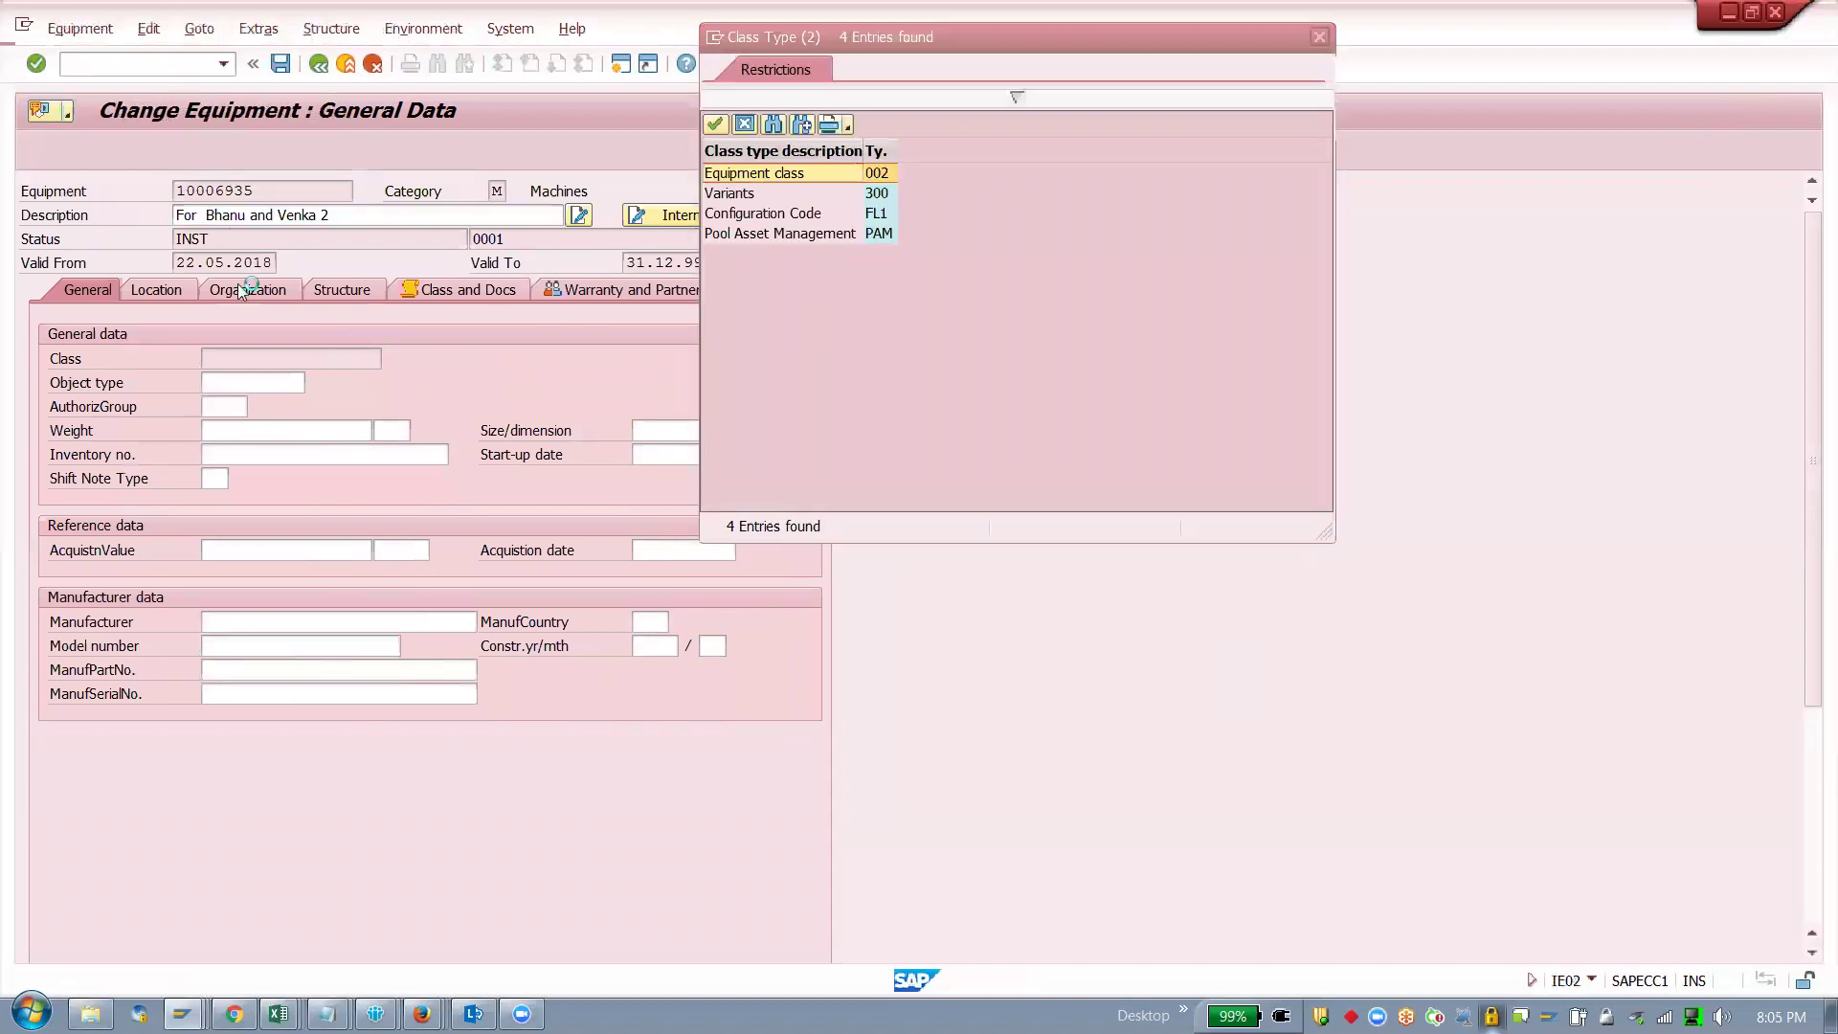
{"action": "left_click", "coordinate": [889, 173]}
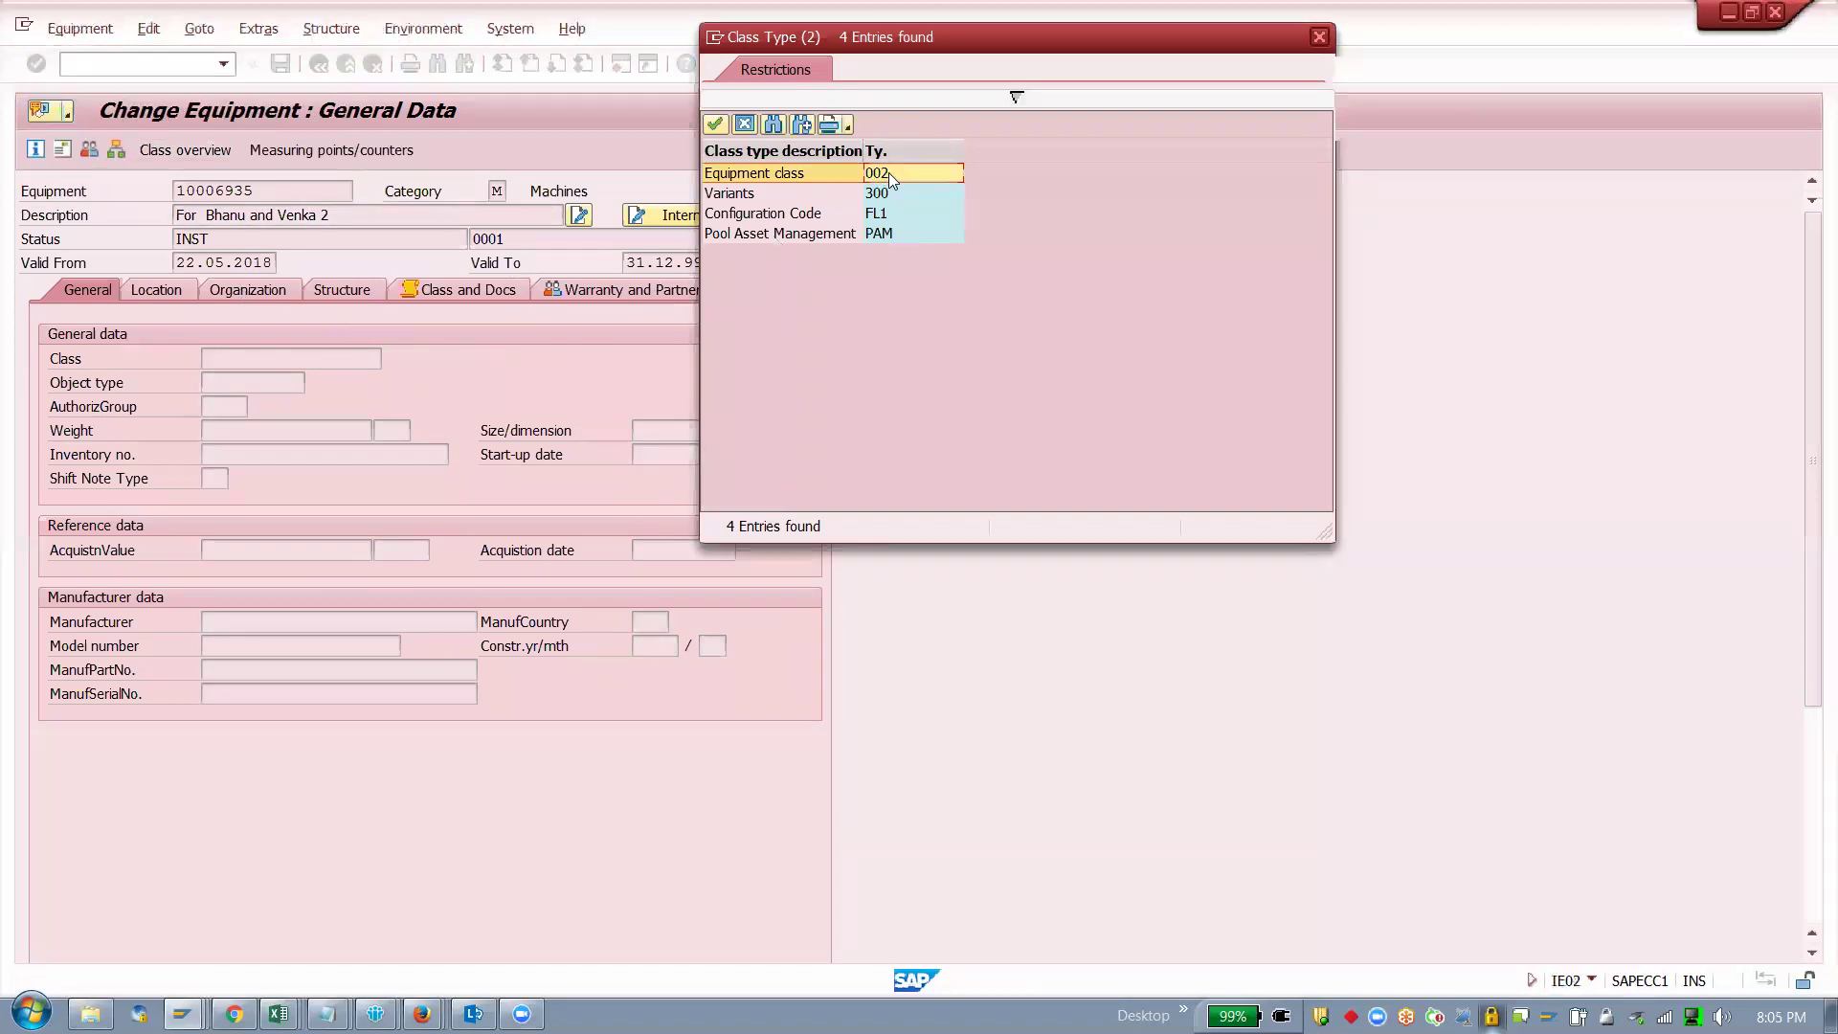
{"action": "double_click", "coordinate": [911, 172]}
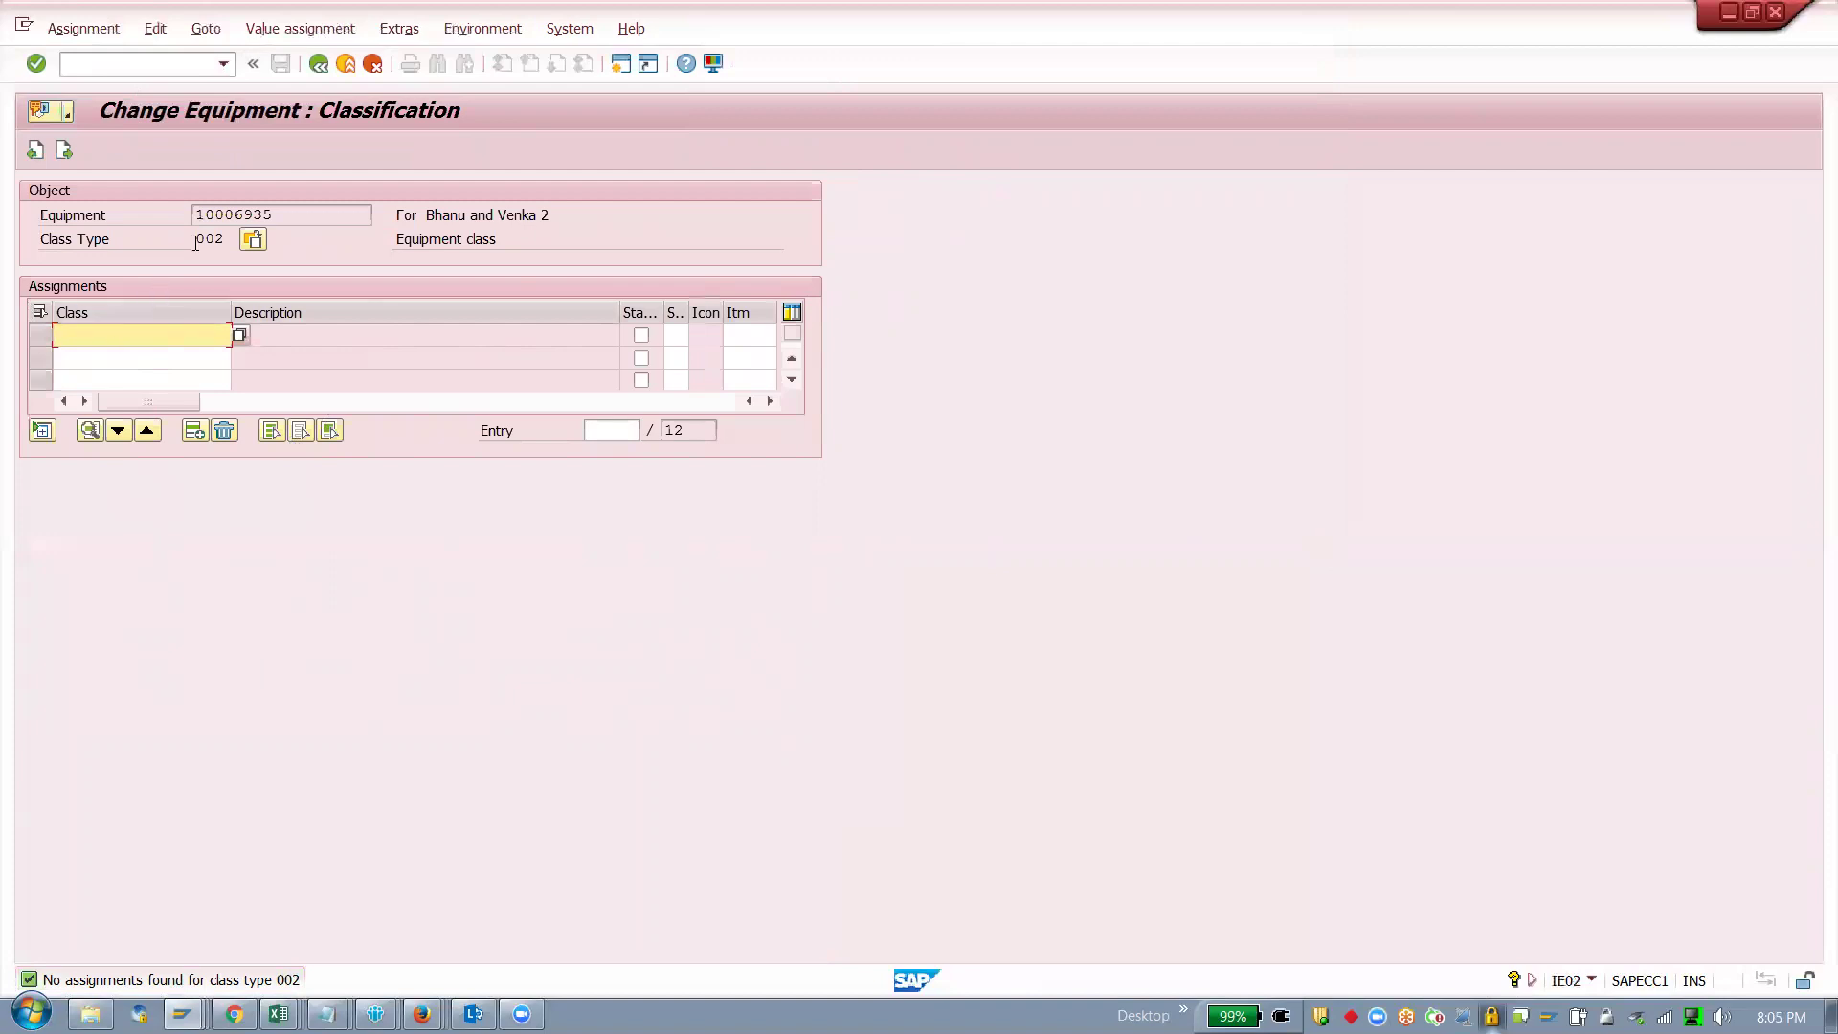
{"action": "left_click_drag", "start_coordinate": [196, 243], "coordinate": [222, 242]}
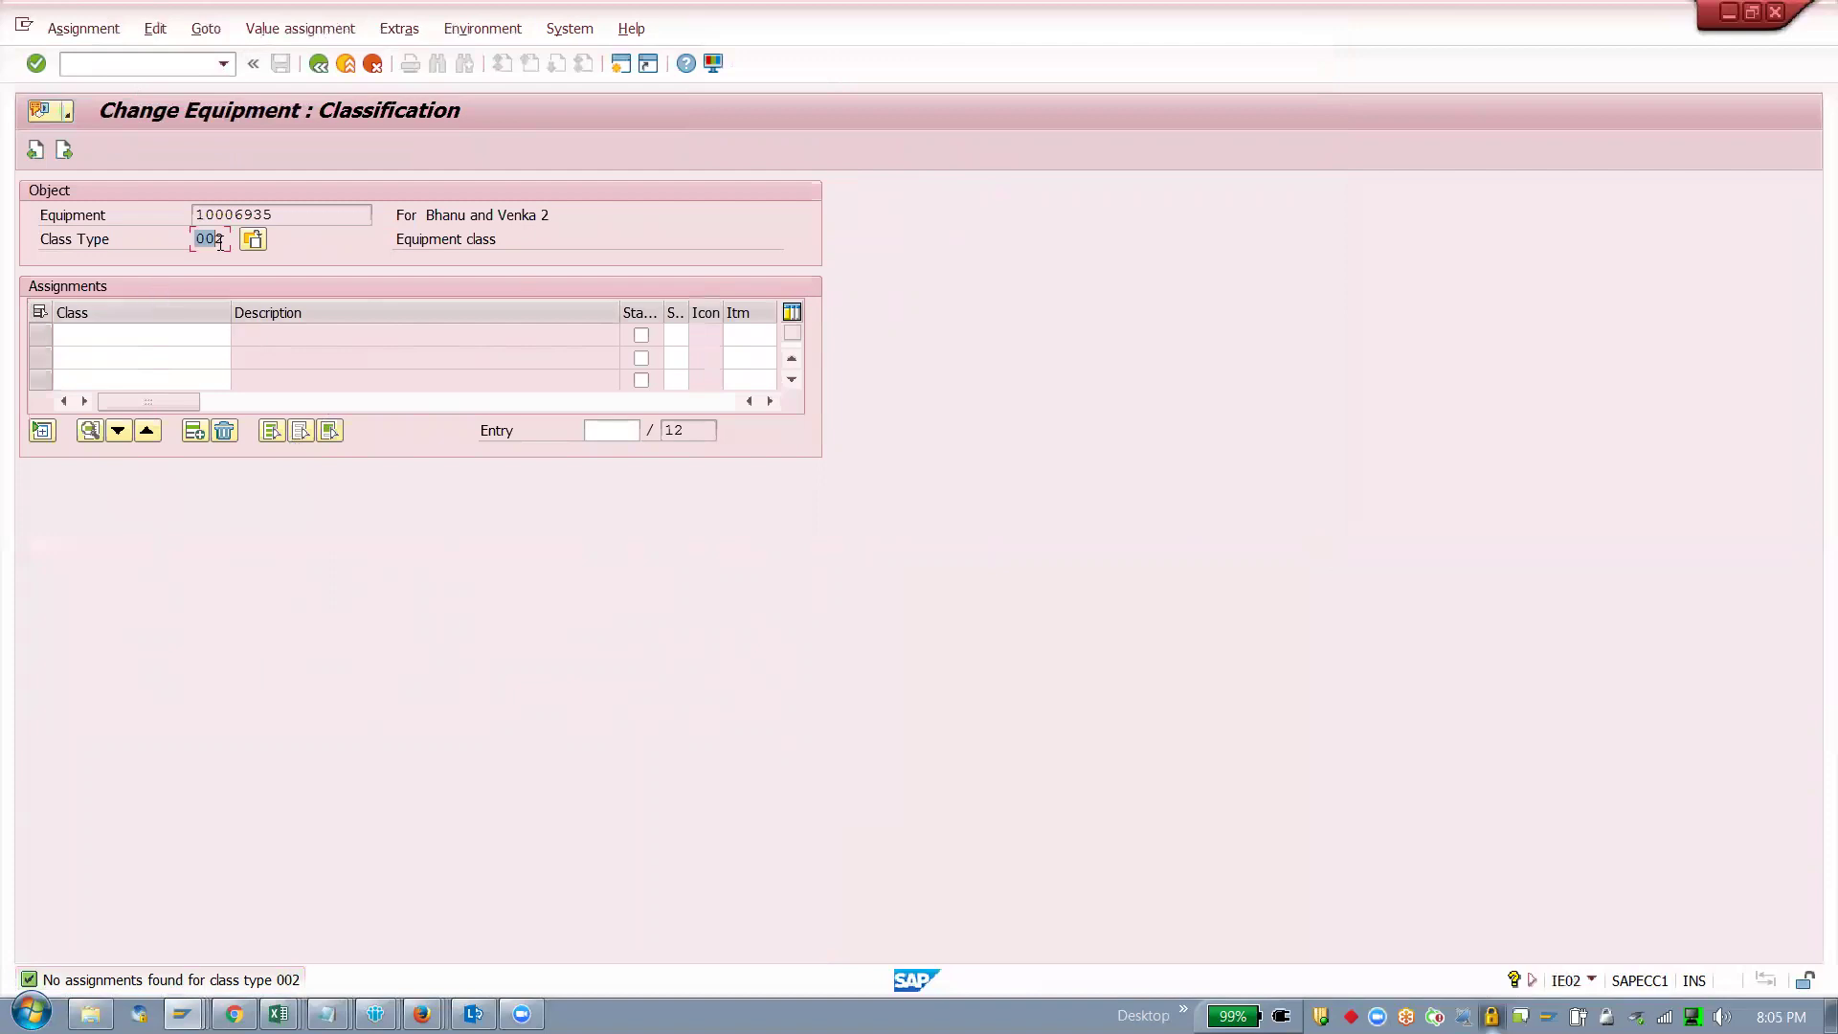
Step: Start transaction CL02 in a new session and check the class type for equipment classes
{"action": "left_click", "coordinate": [619, 64]}
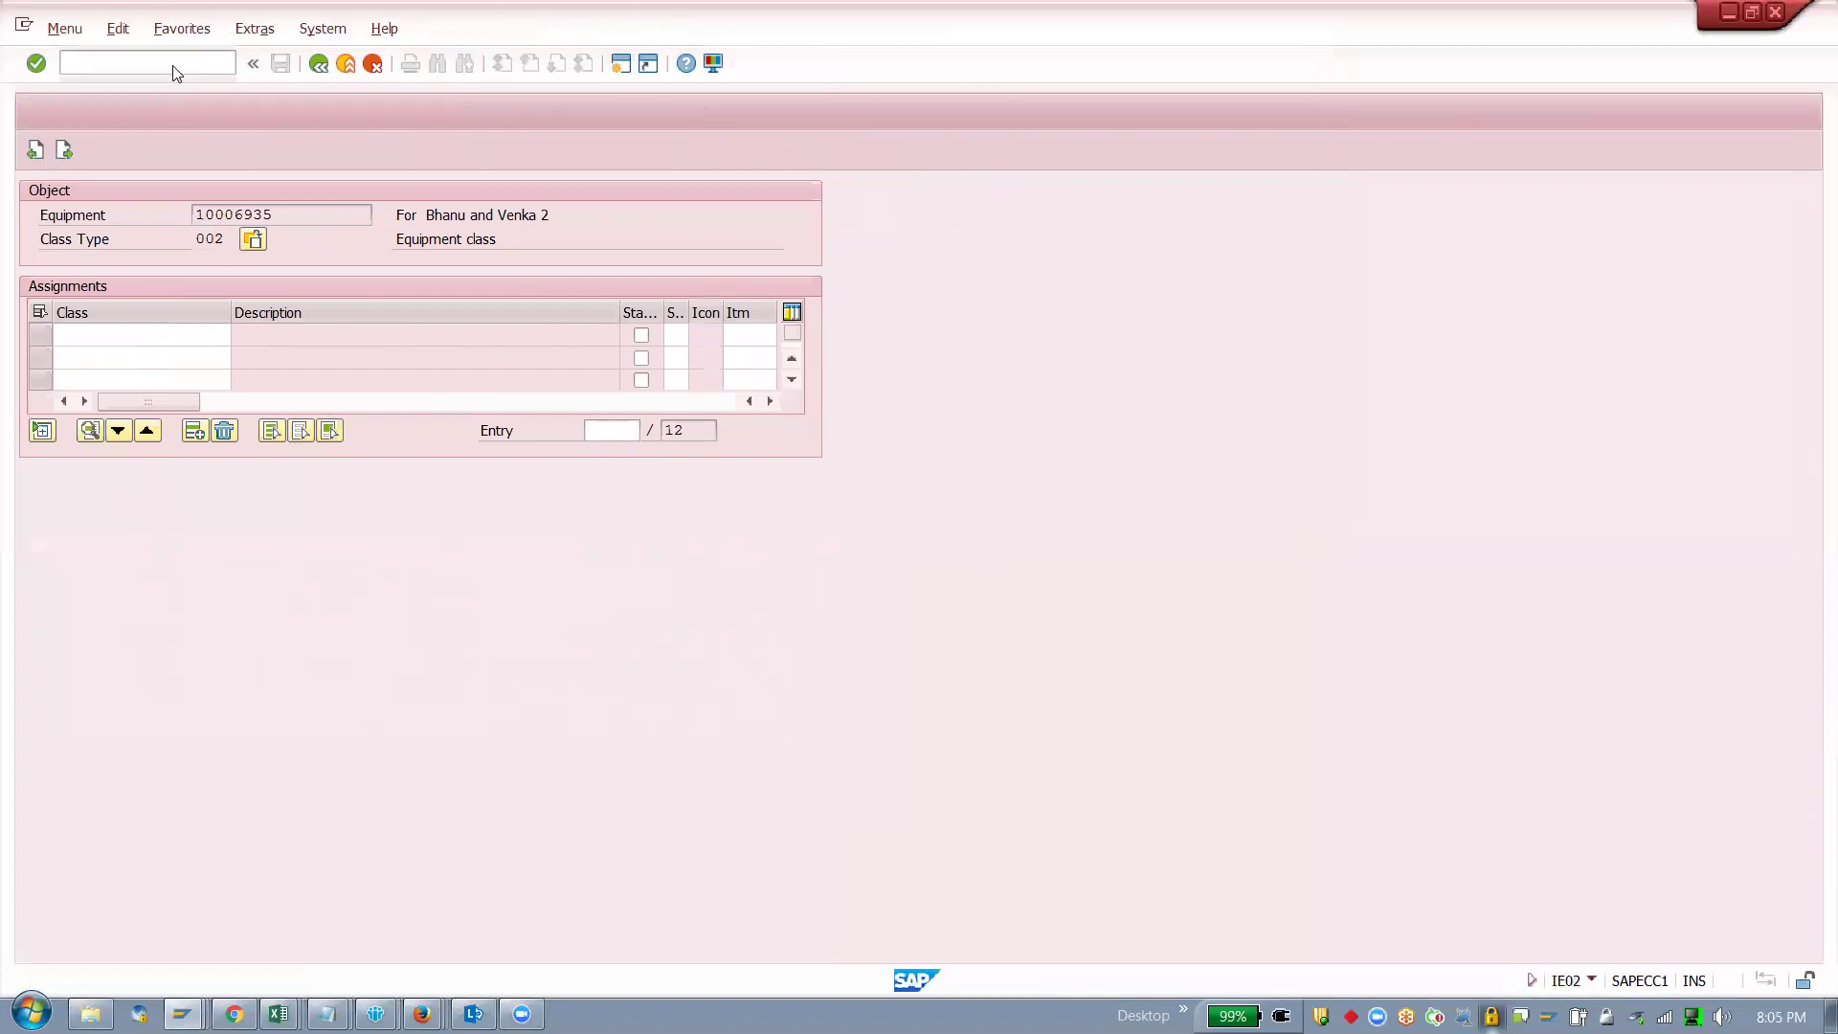
{"action": "type", "text": "cl02"}
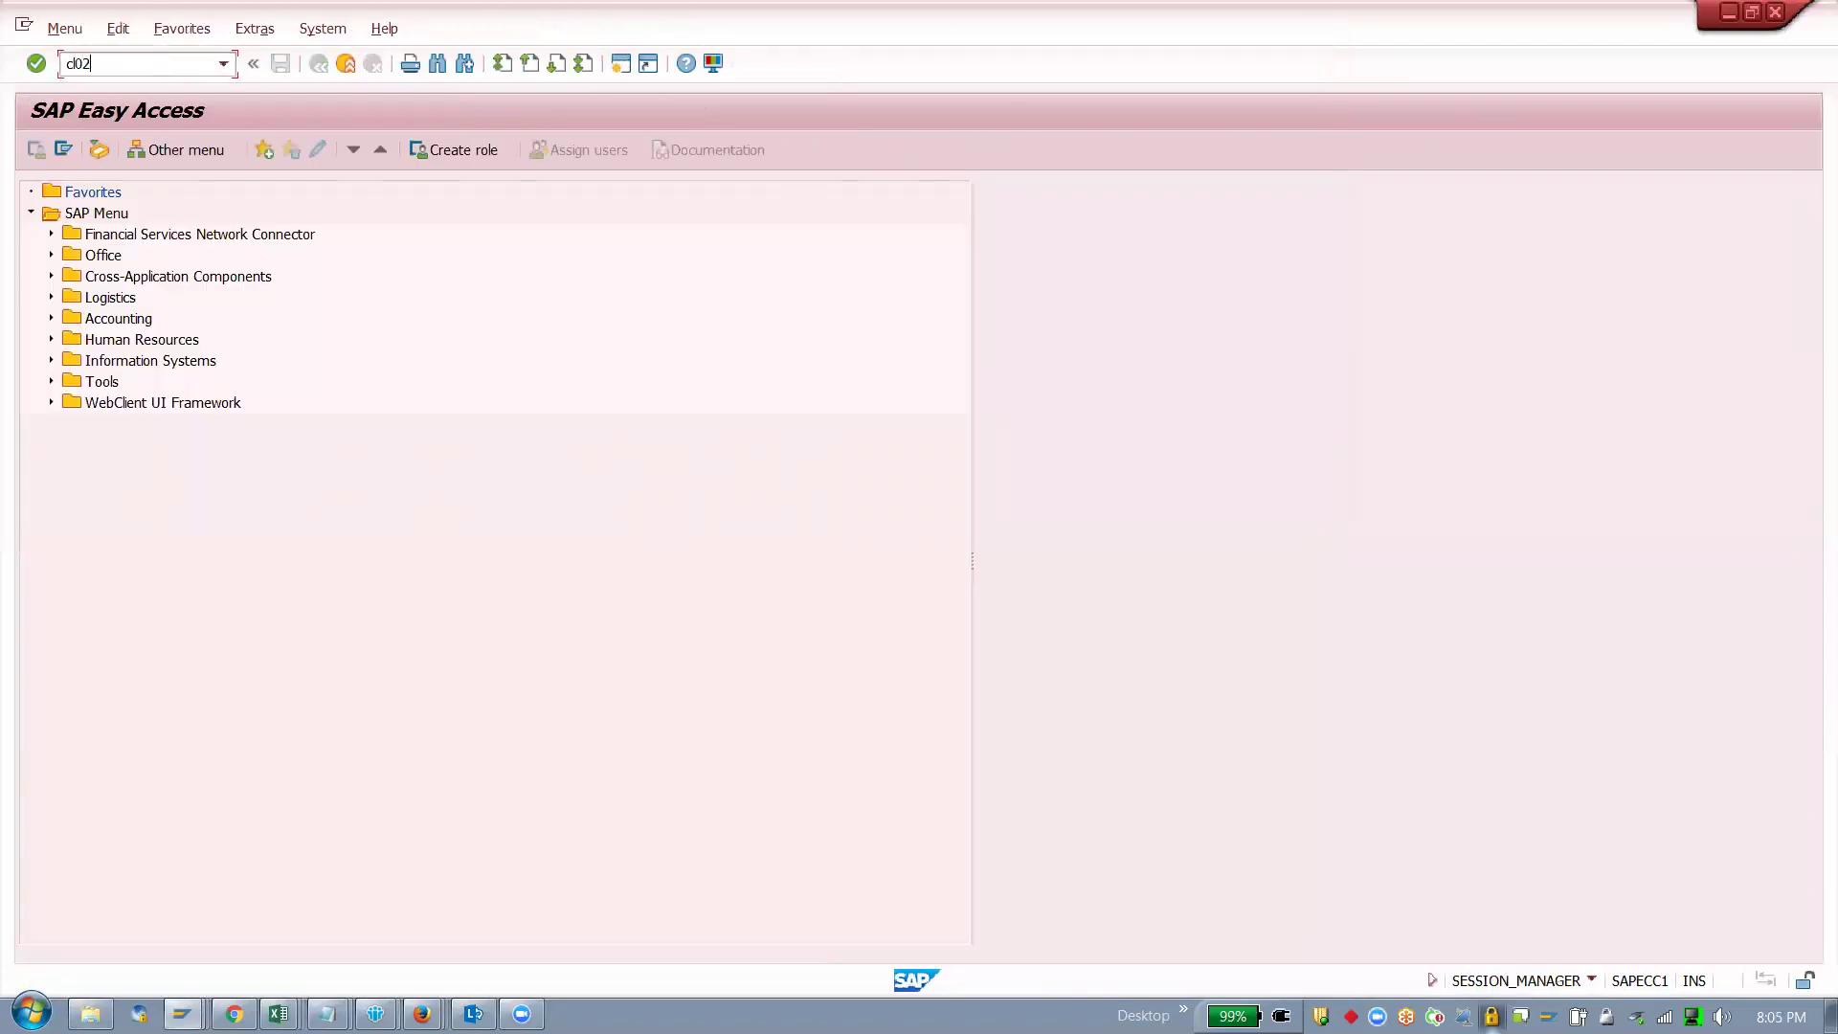
{"action": "key", "text": "Return"}
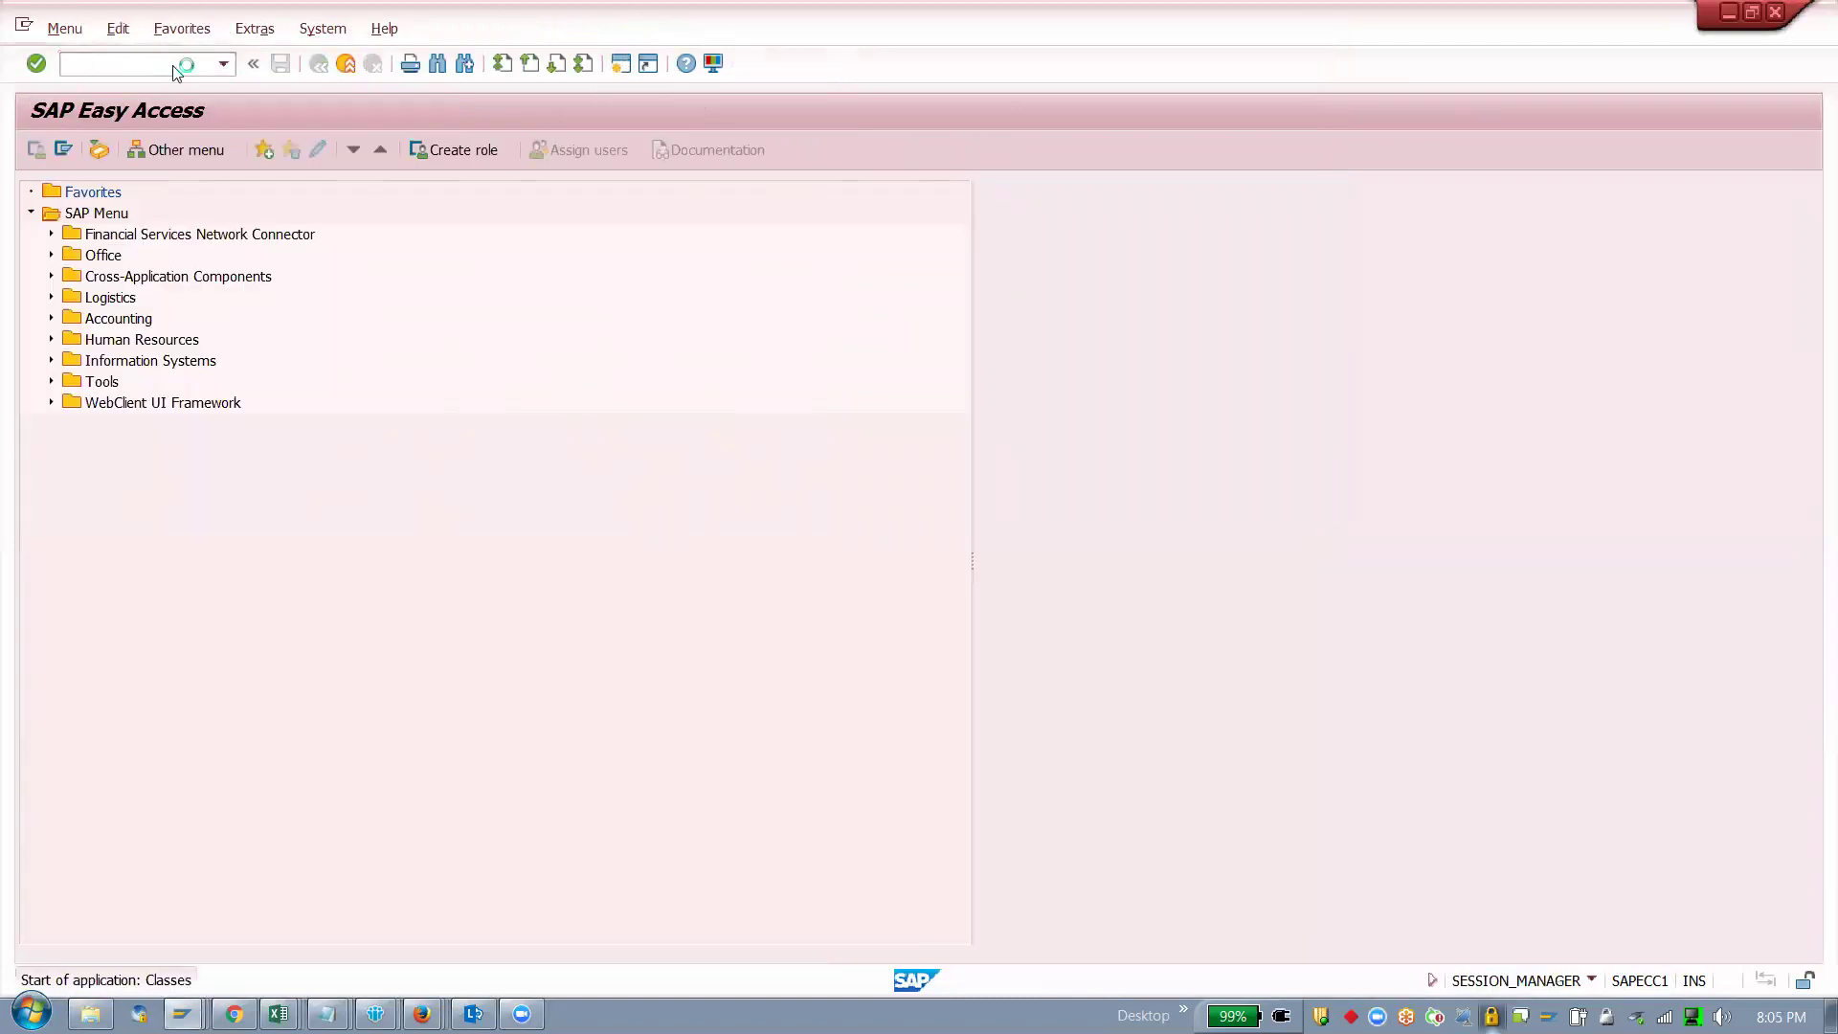
{"action": "left_click", "coordinate": [1594, 984]}
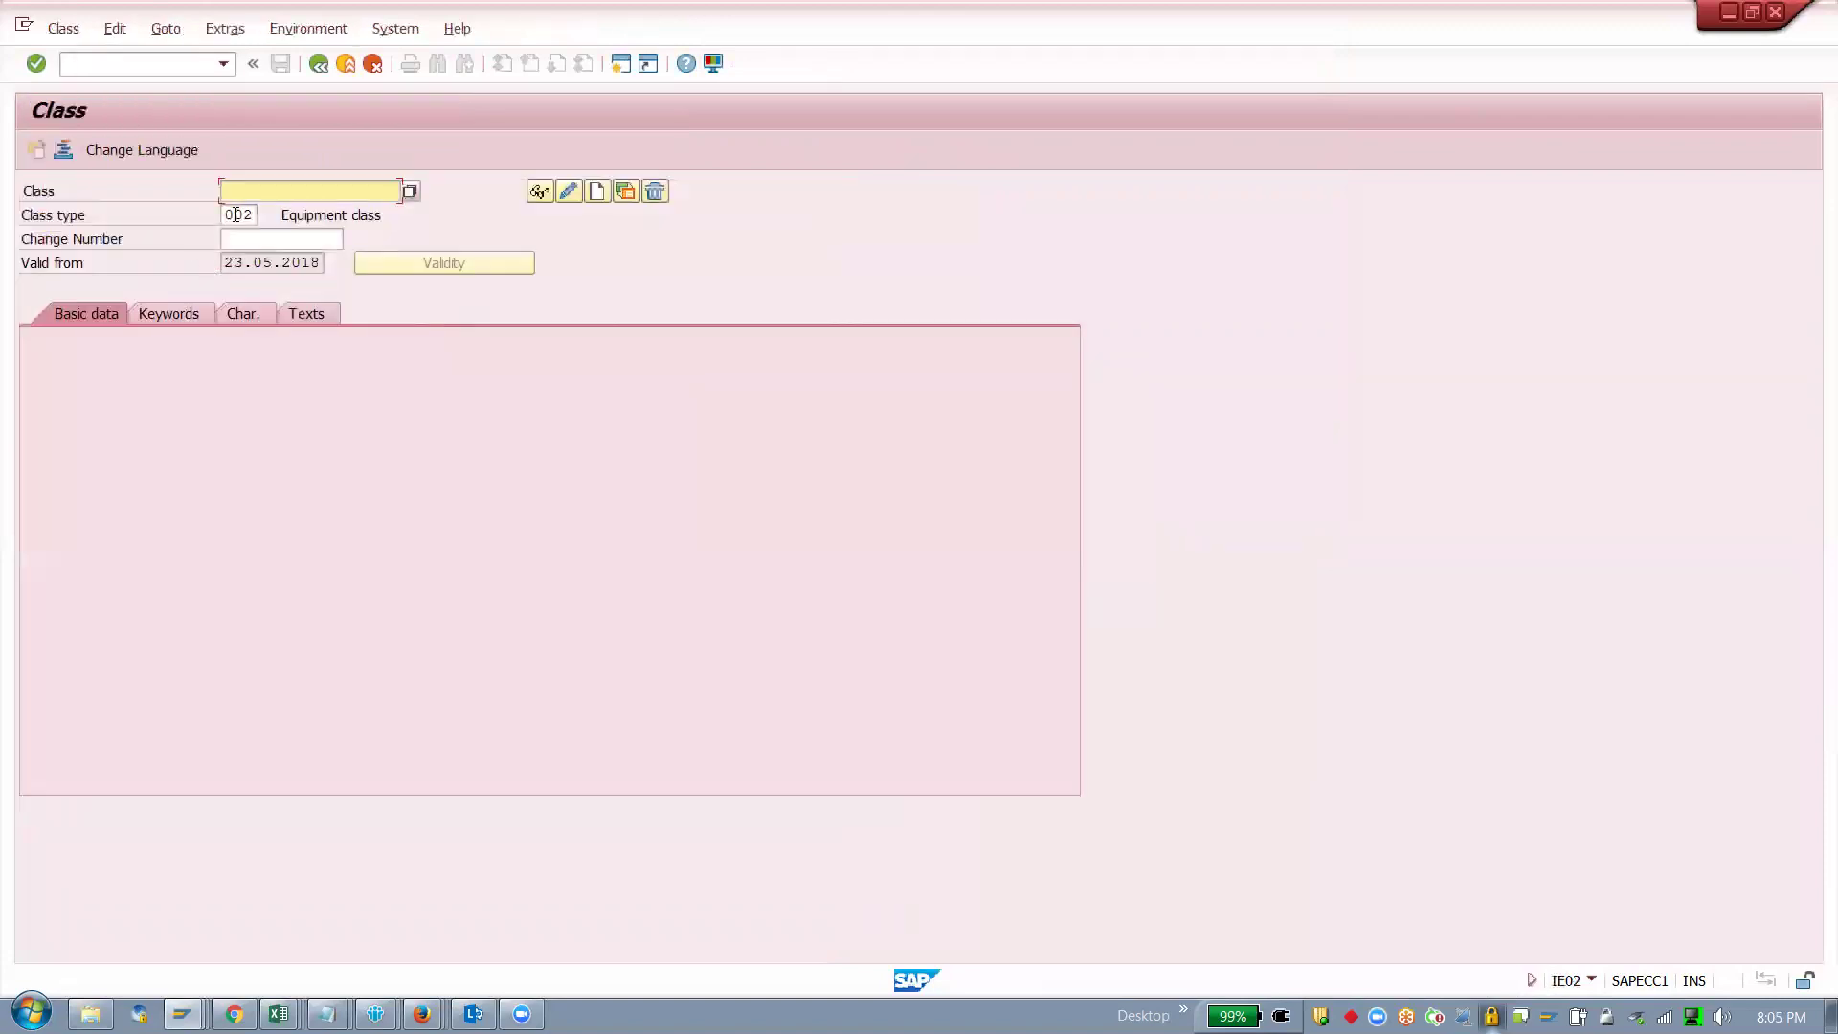
{"action": "double_click", "coordinate": [236, 214]}
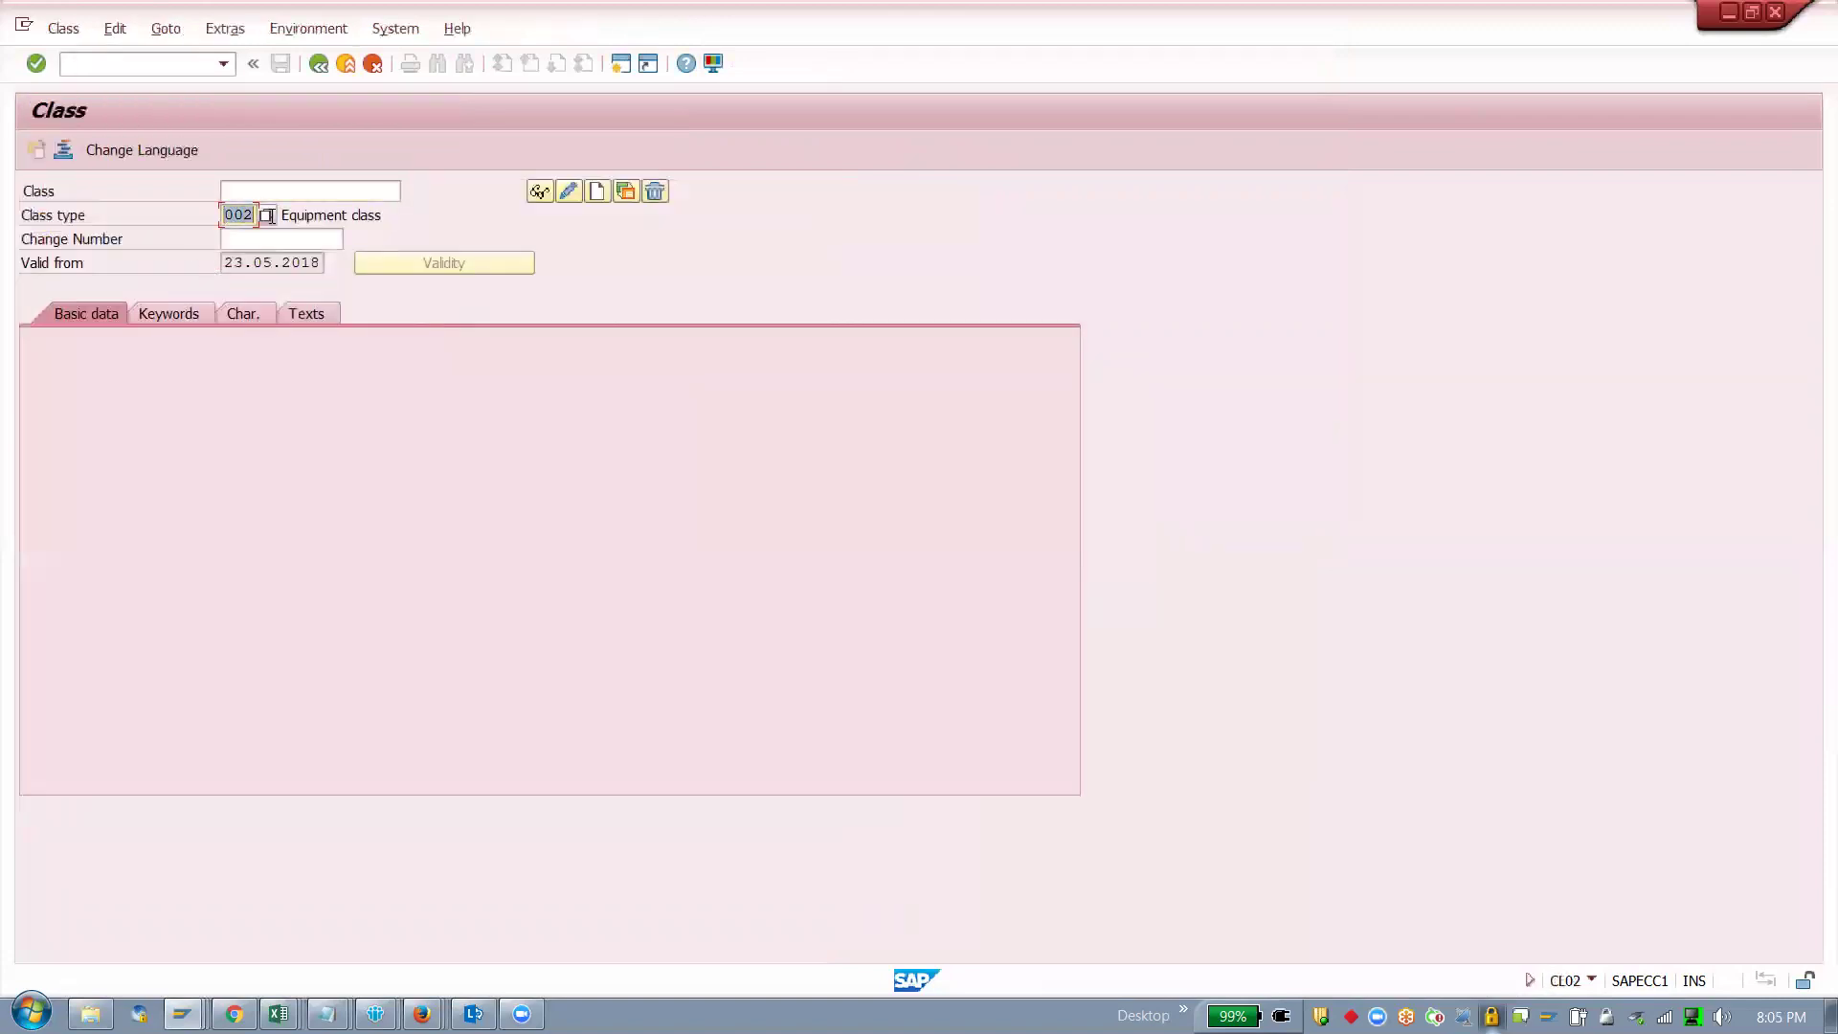
Step: Look through the keyword search list of equipment classes of type 002 for a suitable class
{"action": "left_click", "coordinate": [339, 188]}
{"action": "left_click", "coordinate": [410, 190]}
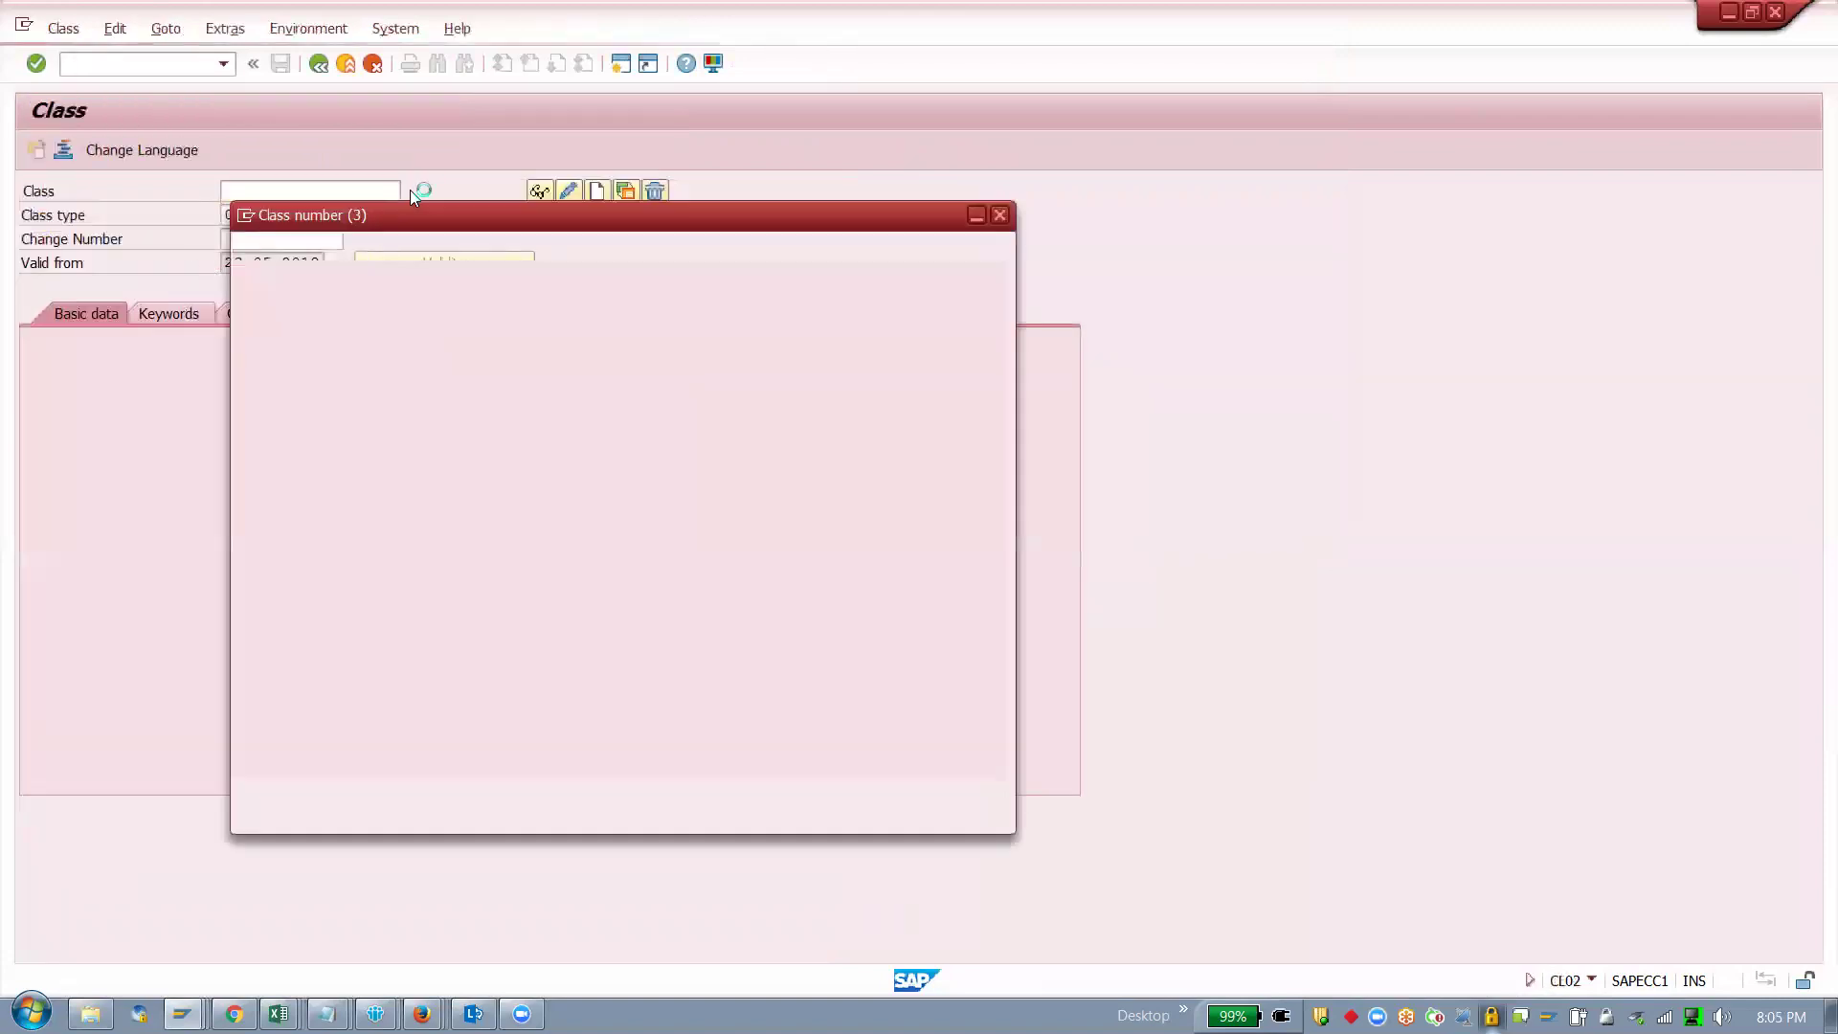
{"action": "left_click", "coordinate": [530, 347]}
{"action": "key", "text": "BackSpace"}
{"action": "key", "text": "BackSpace"}
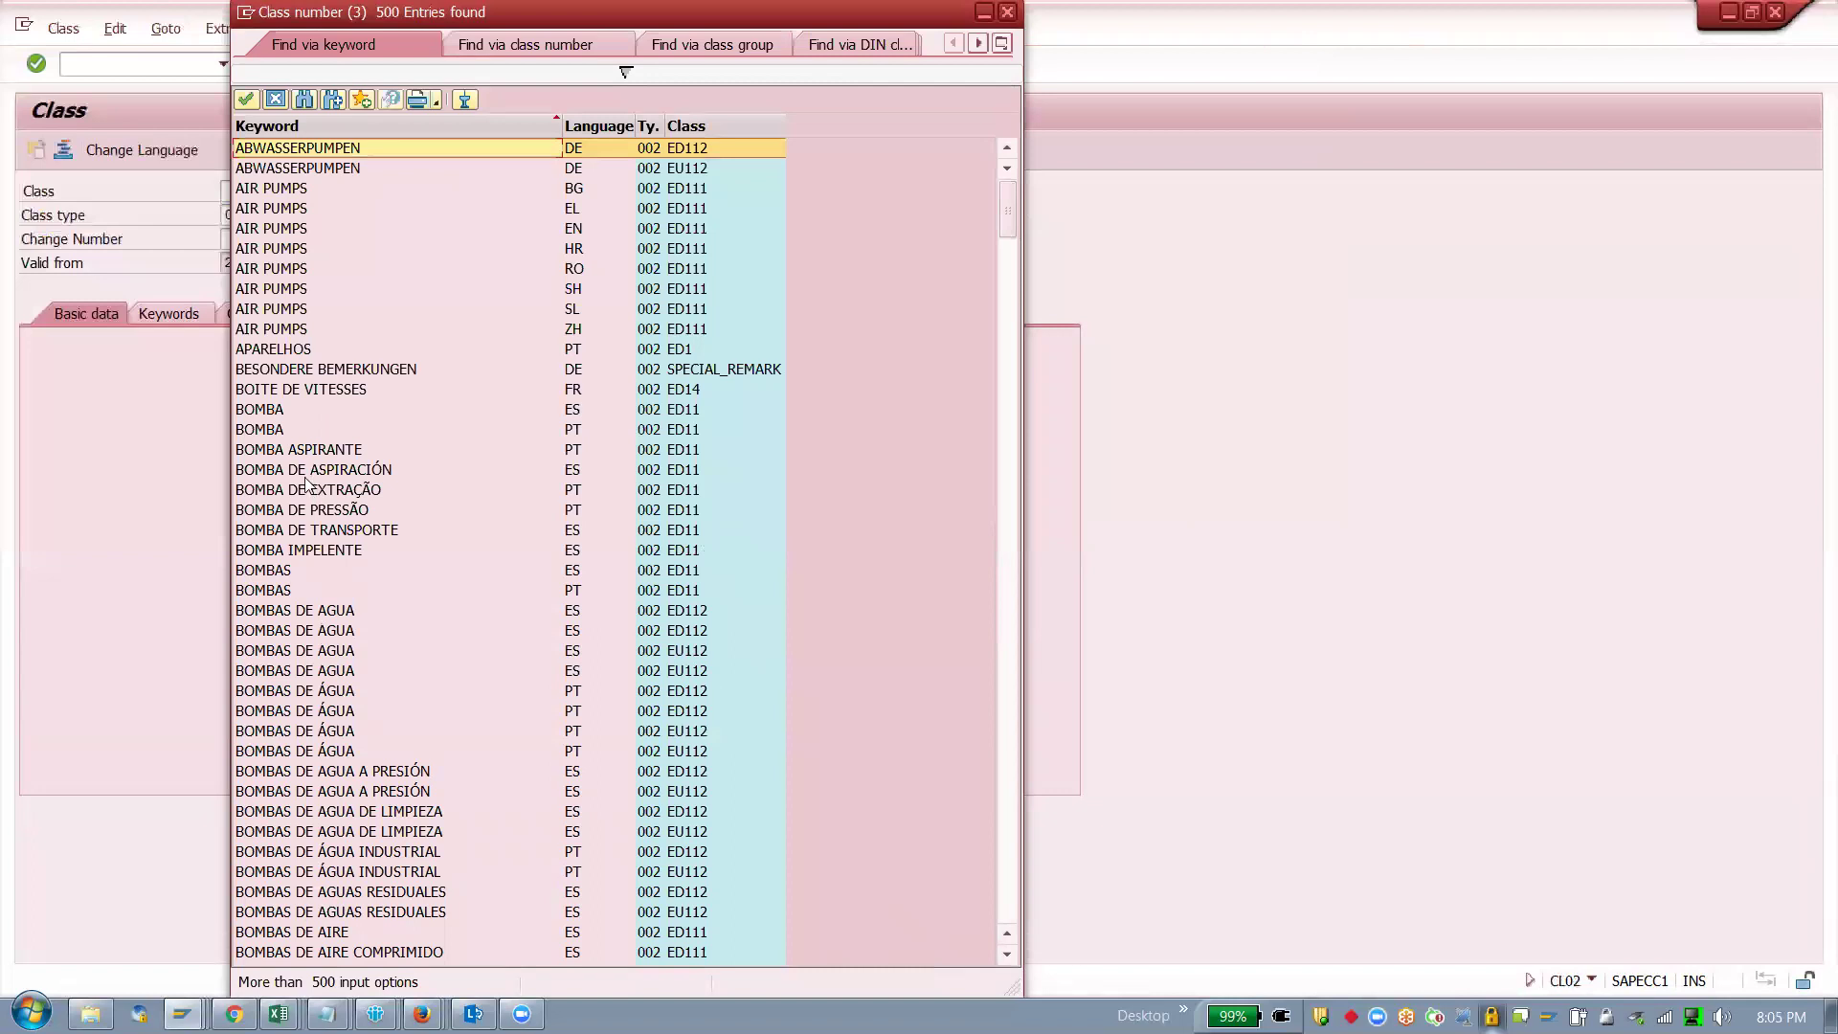
{"action": "left_click", "coordinate": [1001, 633]}
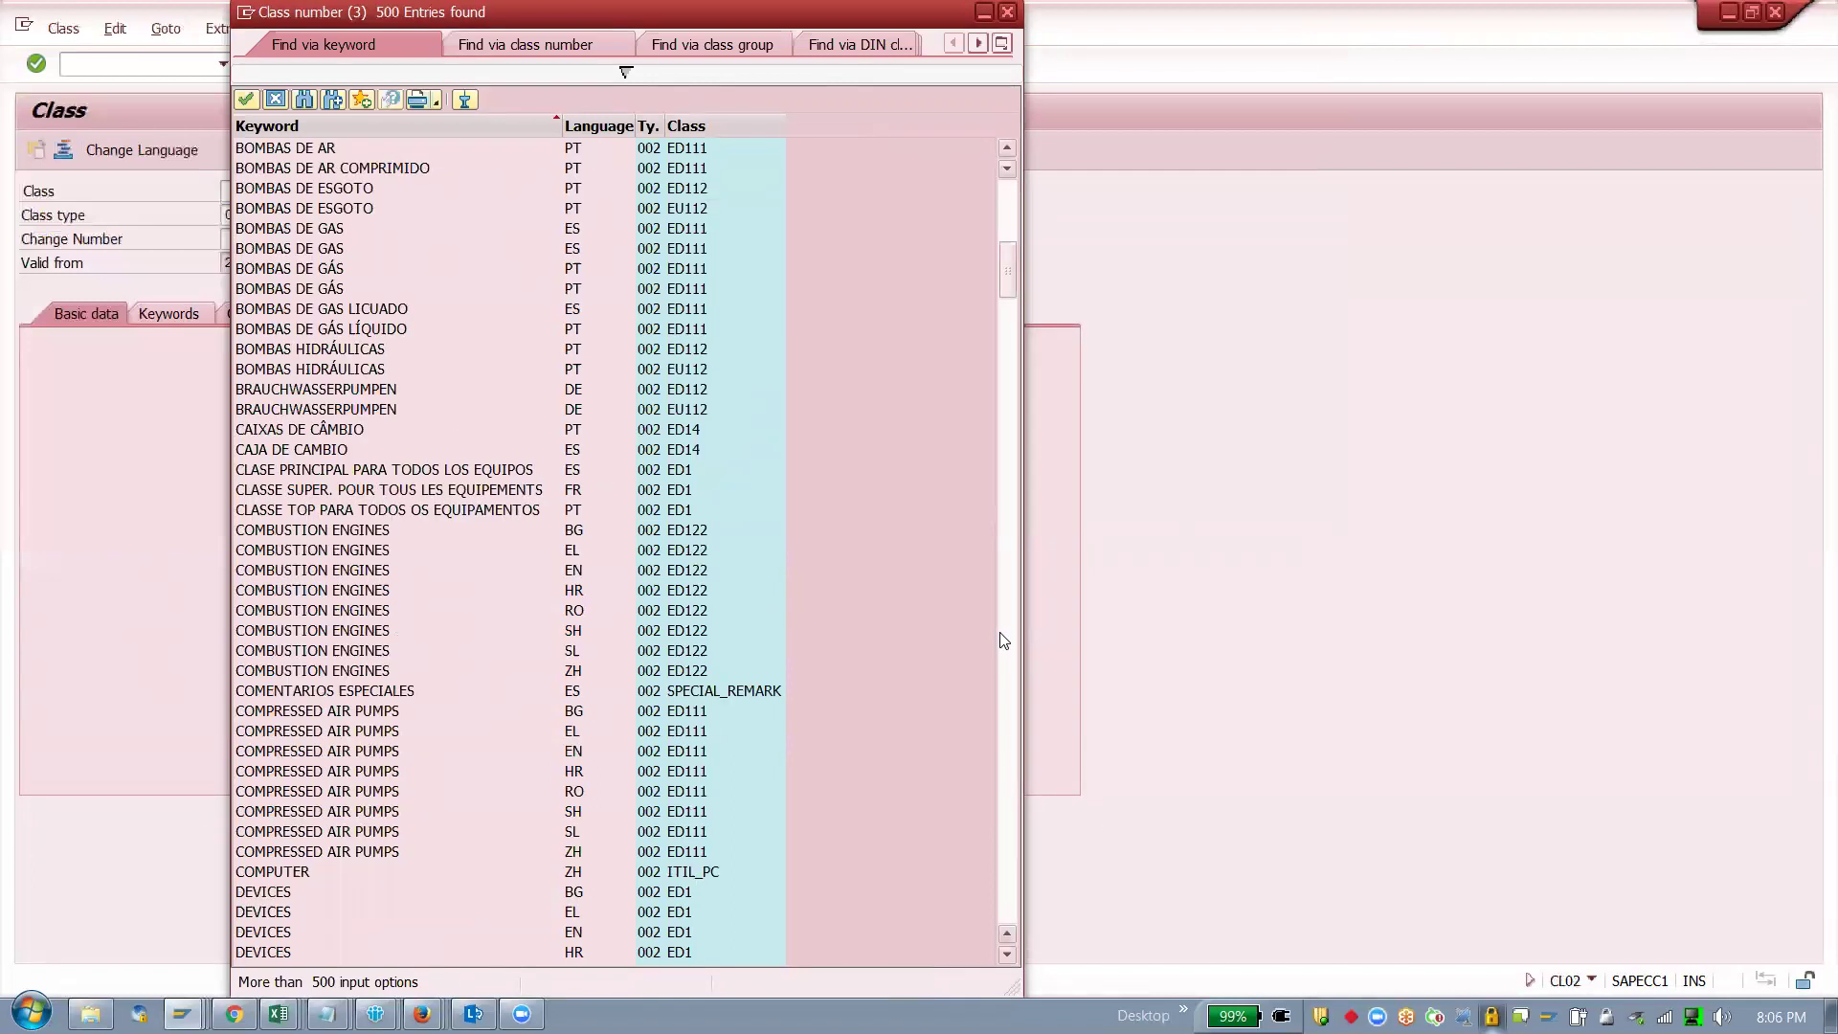
{"action": "left_click", "coordinate": [299, 874]}
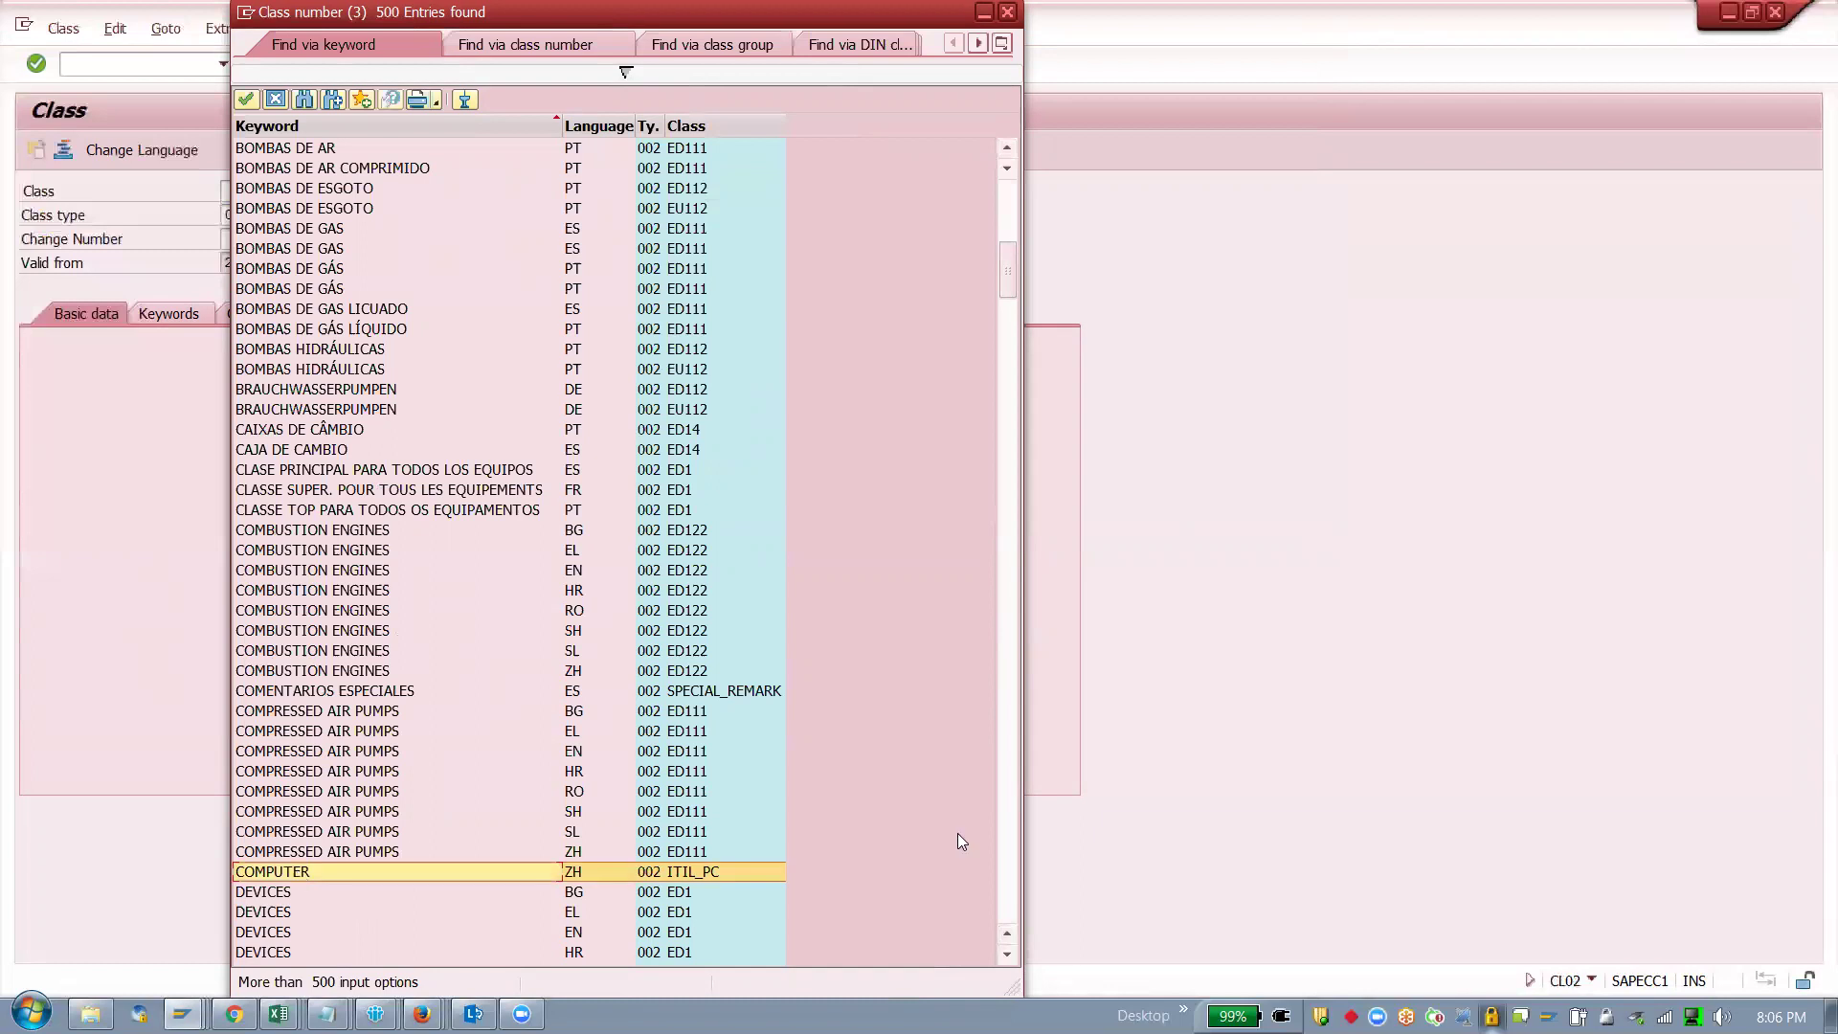
{"action": "left_click", "coordinate": [1013, 892]}
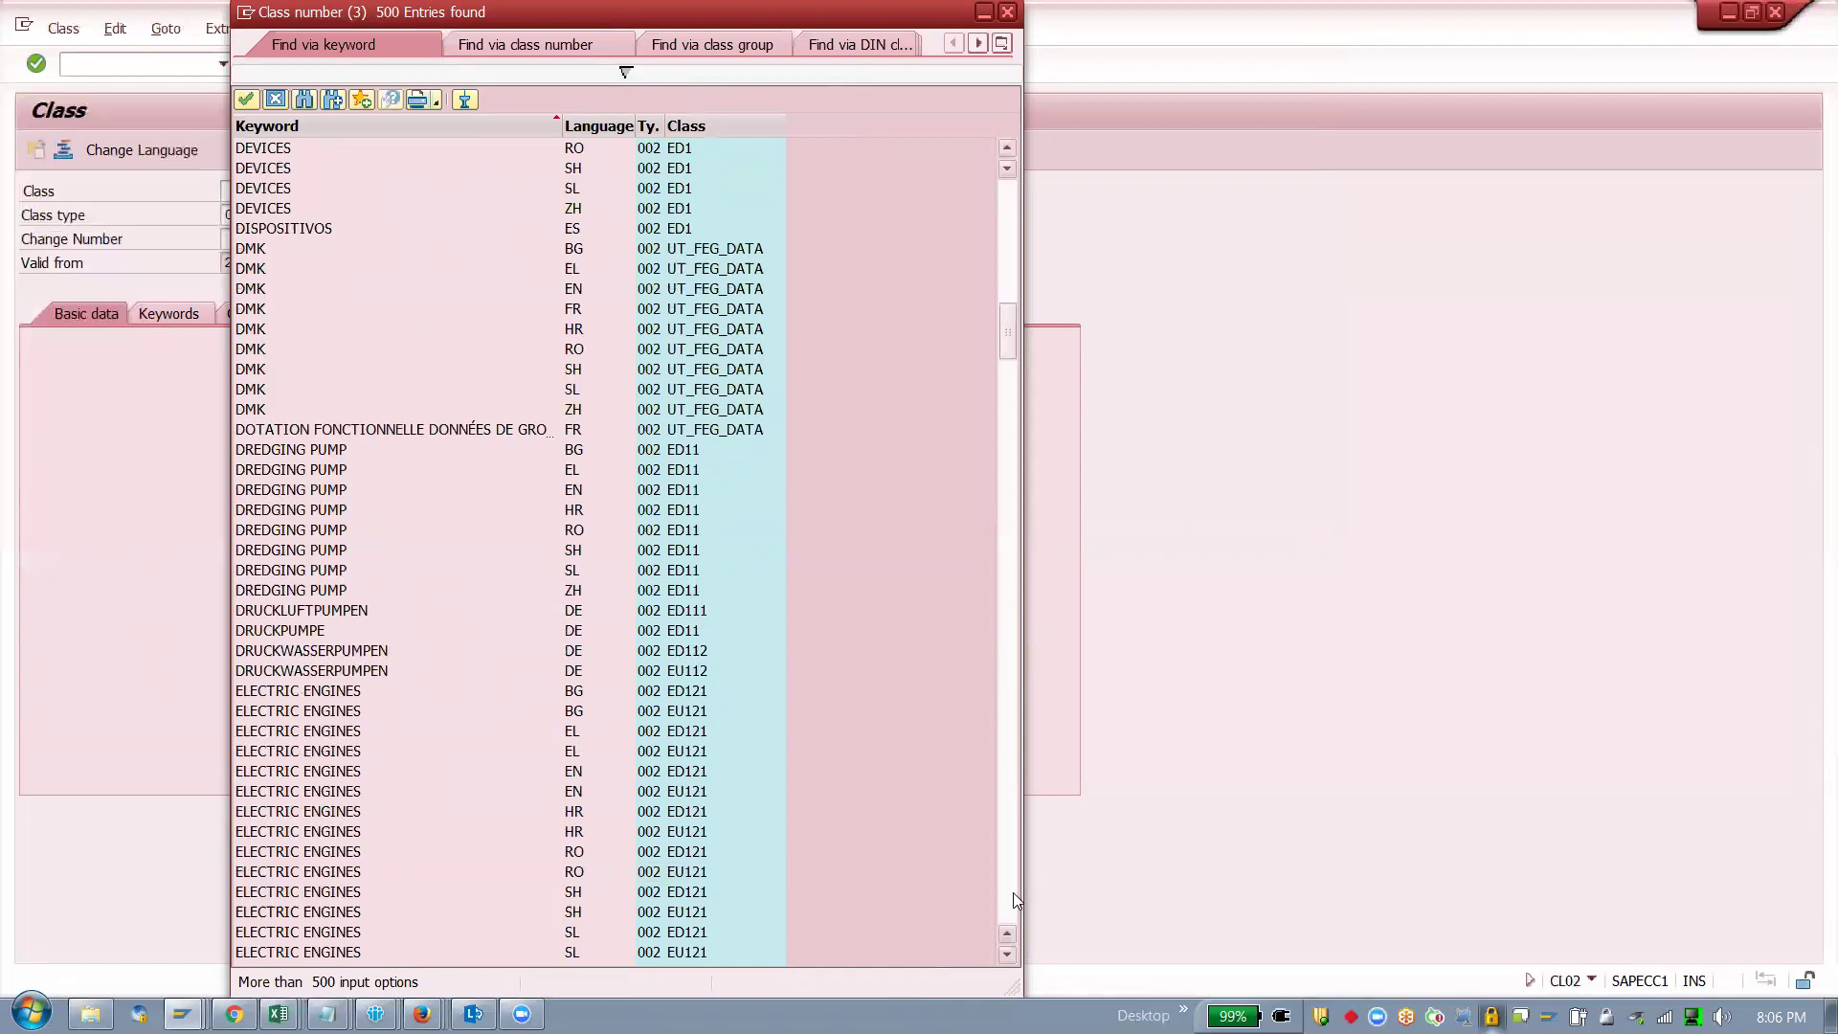
{"action": "left_click", "coordinate": [1010, 900]}
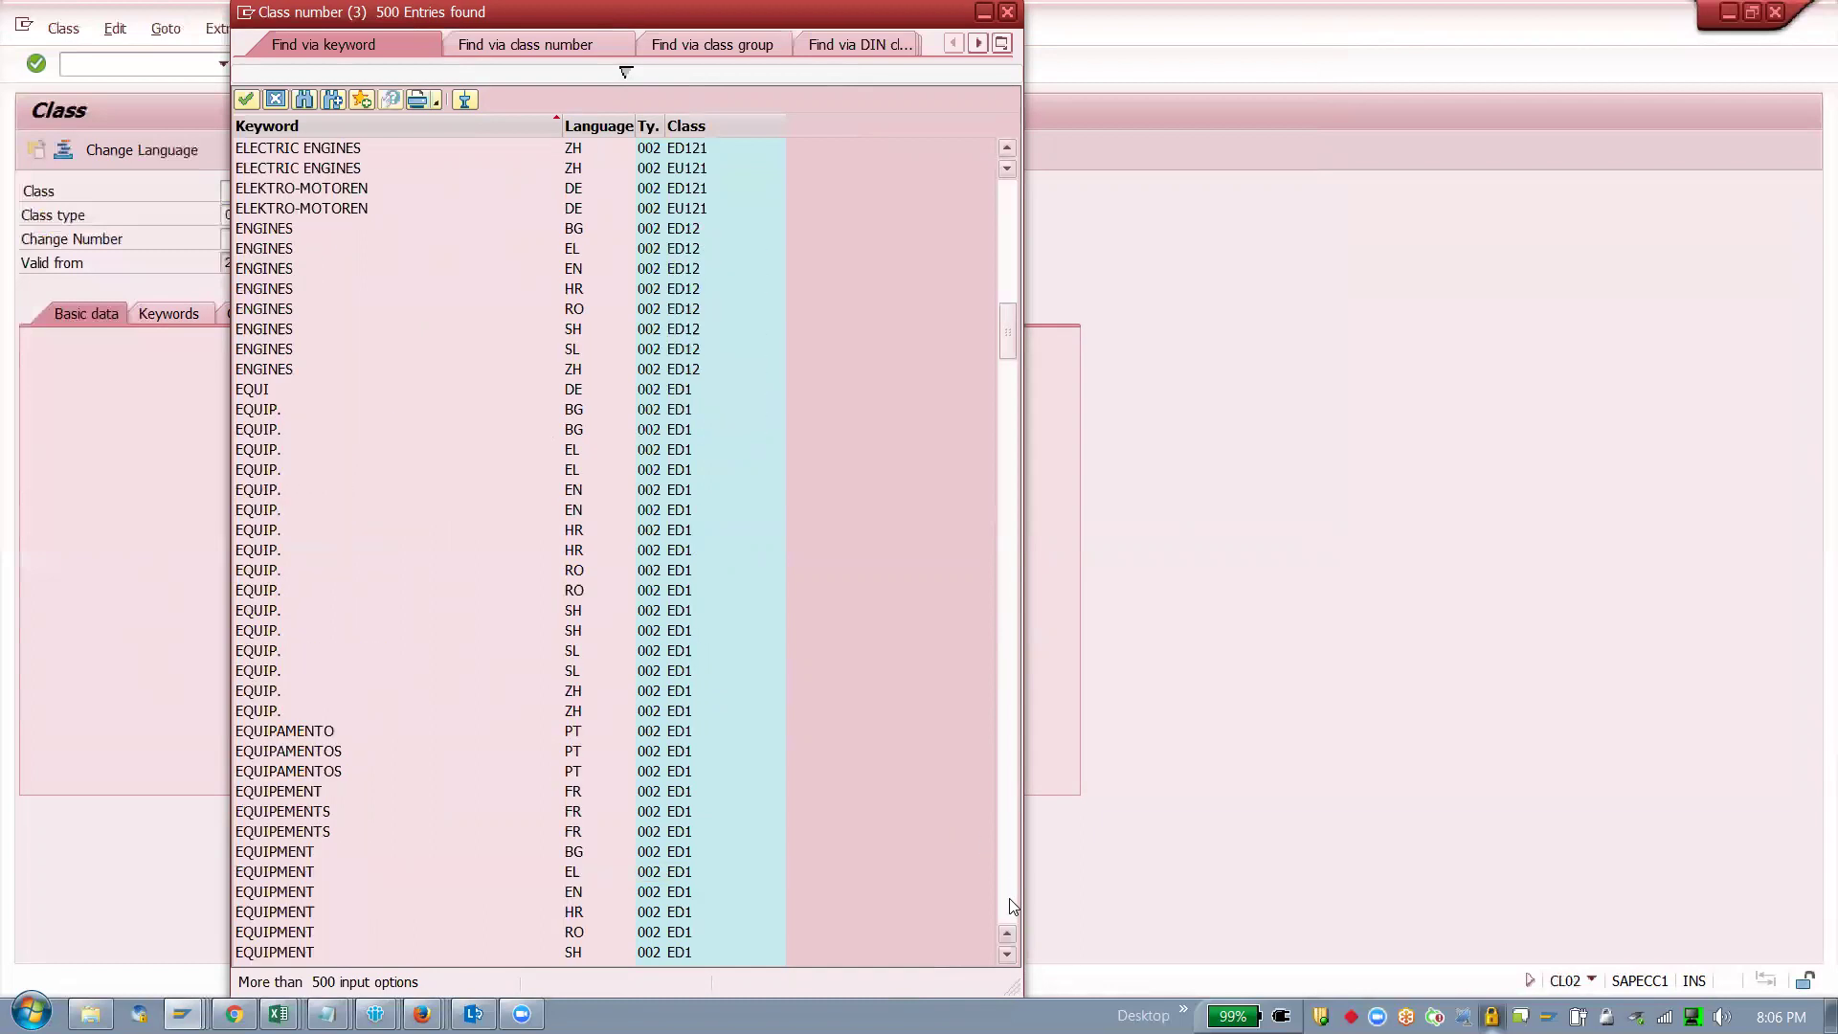
{"action": "left_click", "coordinate": [1010, 900]}
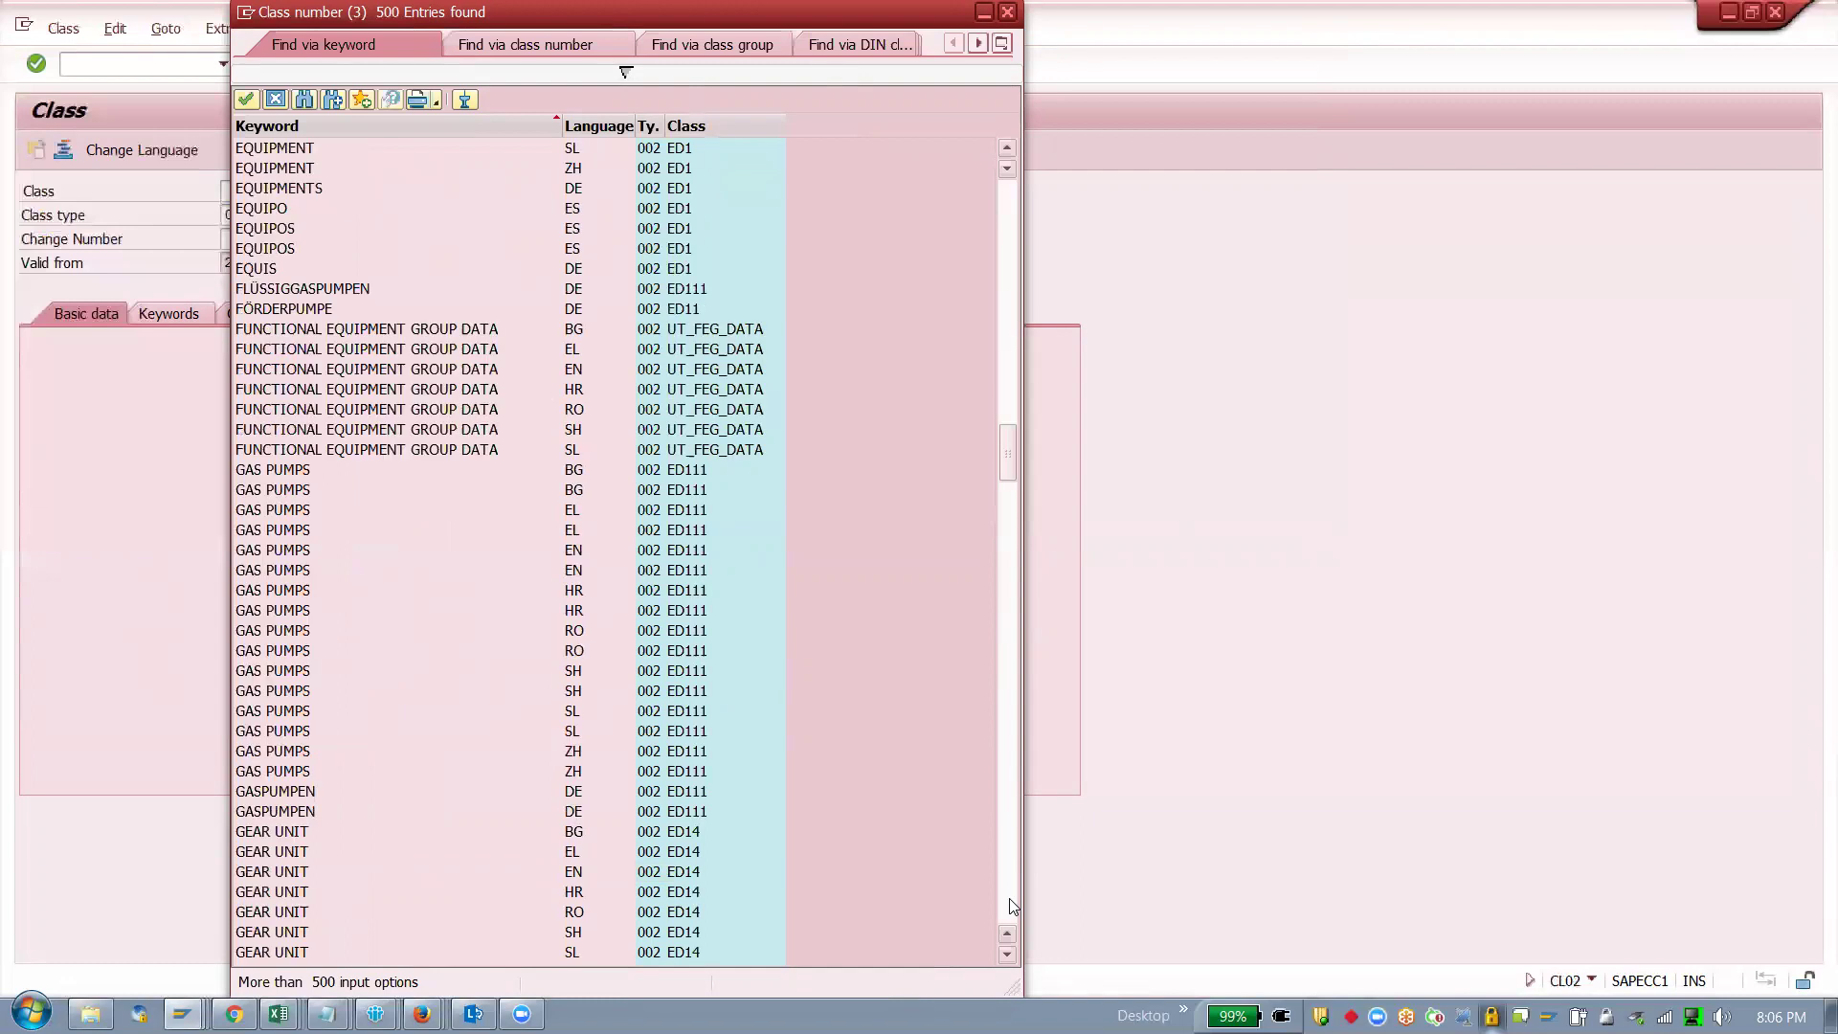
{"action": "left_click", "coordinate": [1011, 901]}
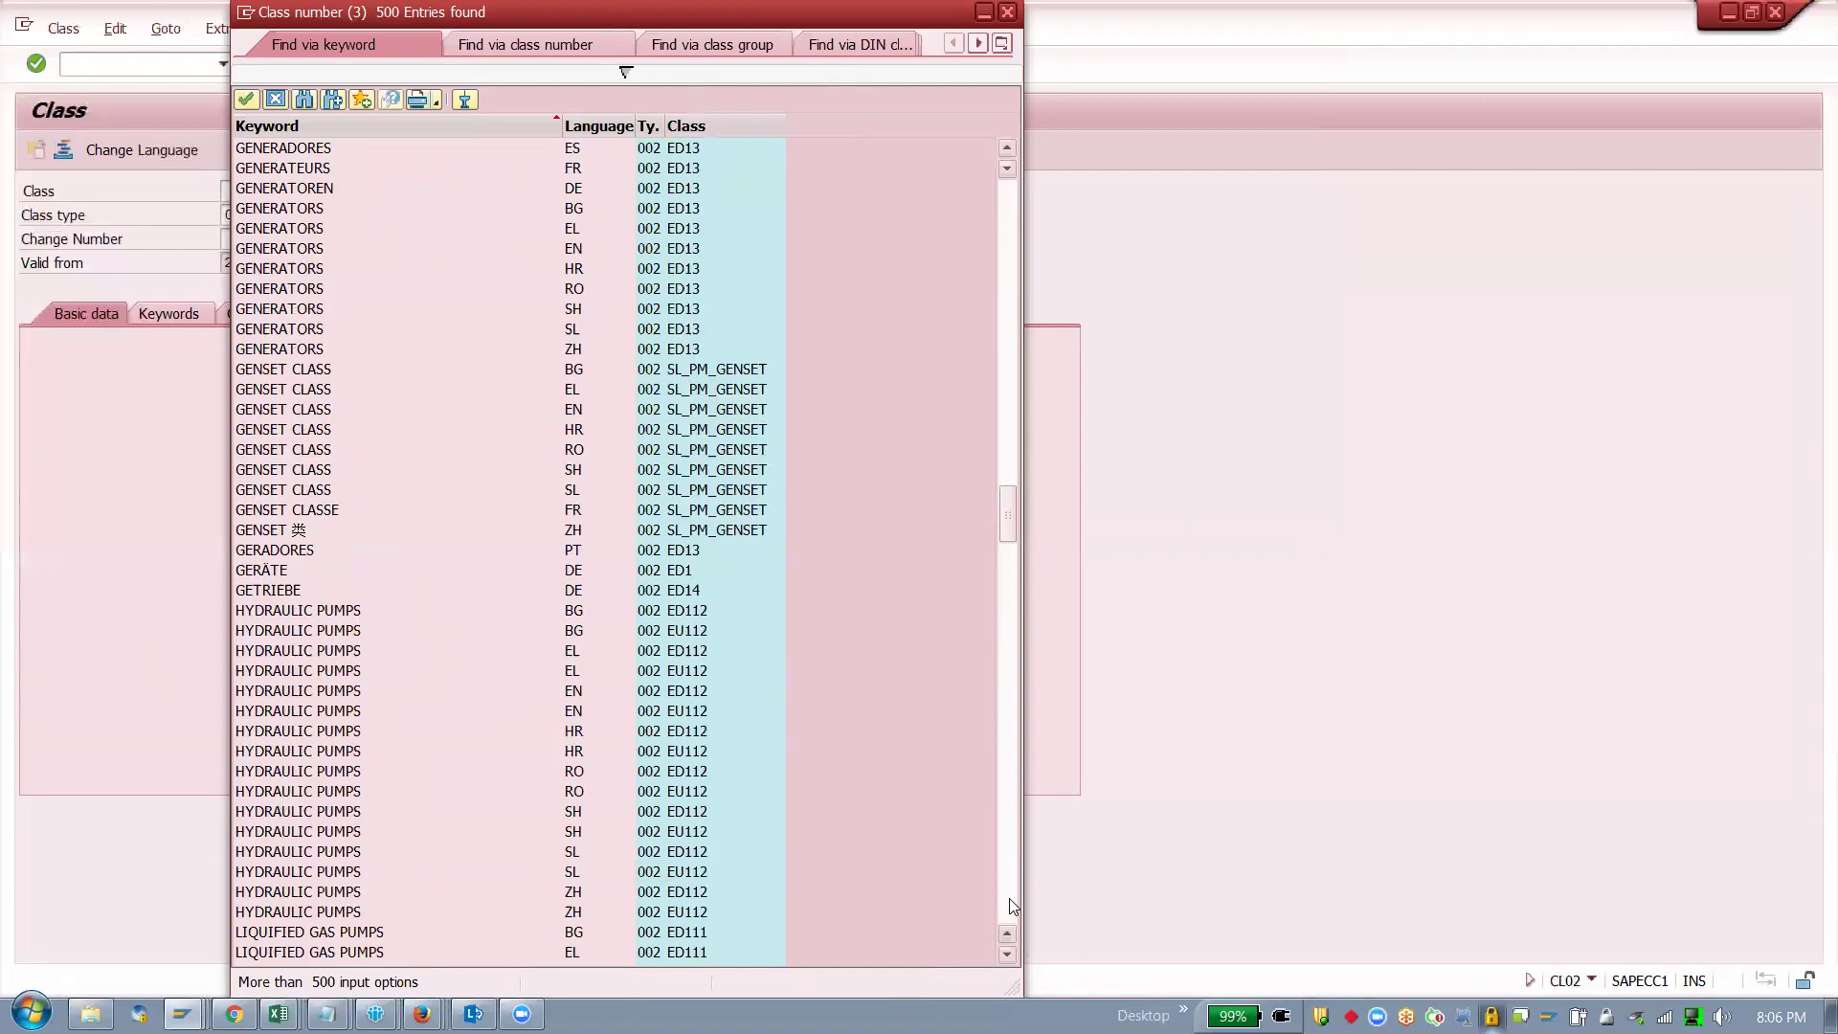
{"action": "left_click", "coordinate": [1010, 900]}
{"action": "left_click", "coordinate": [1010, 900]}
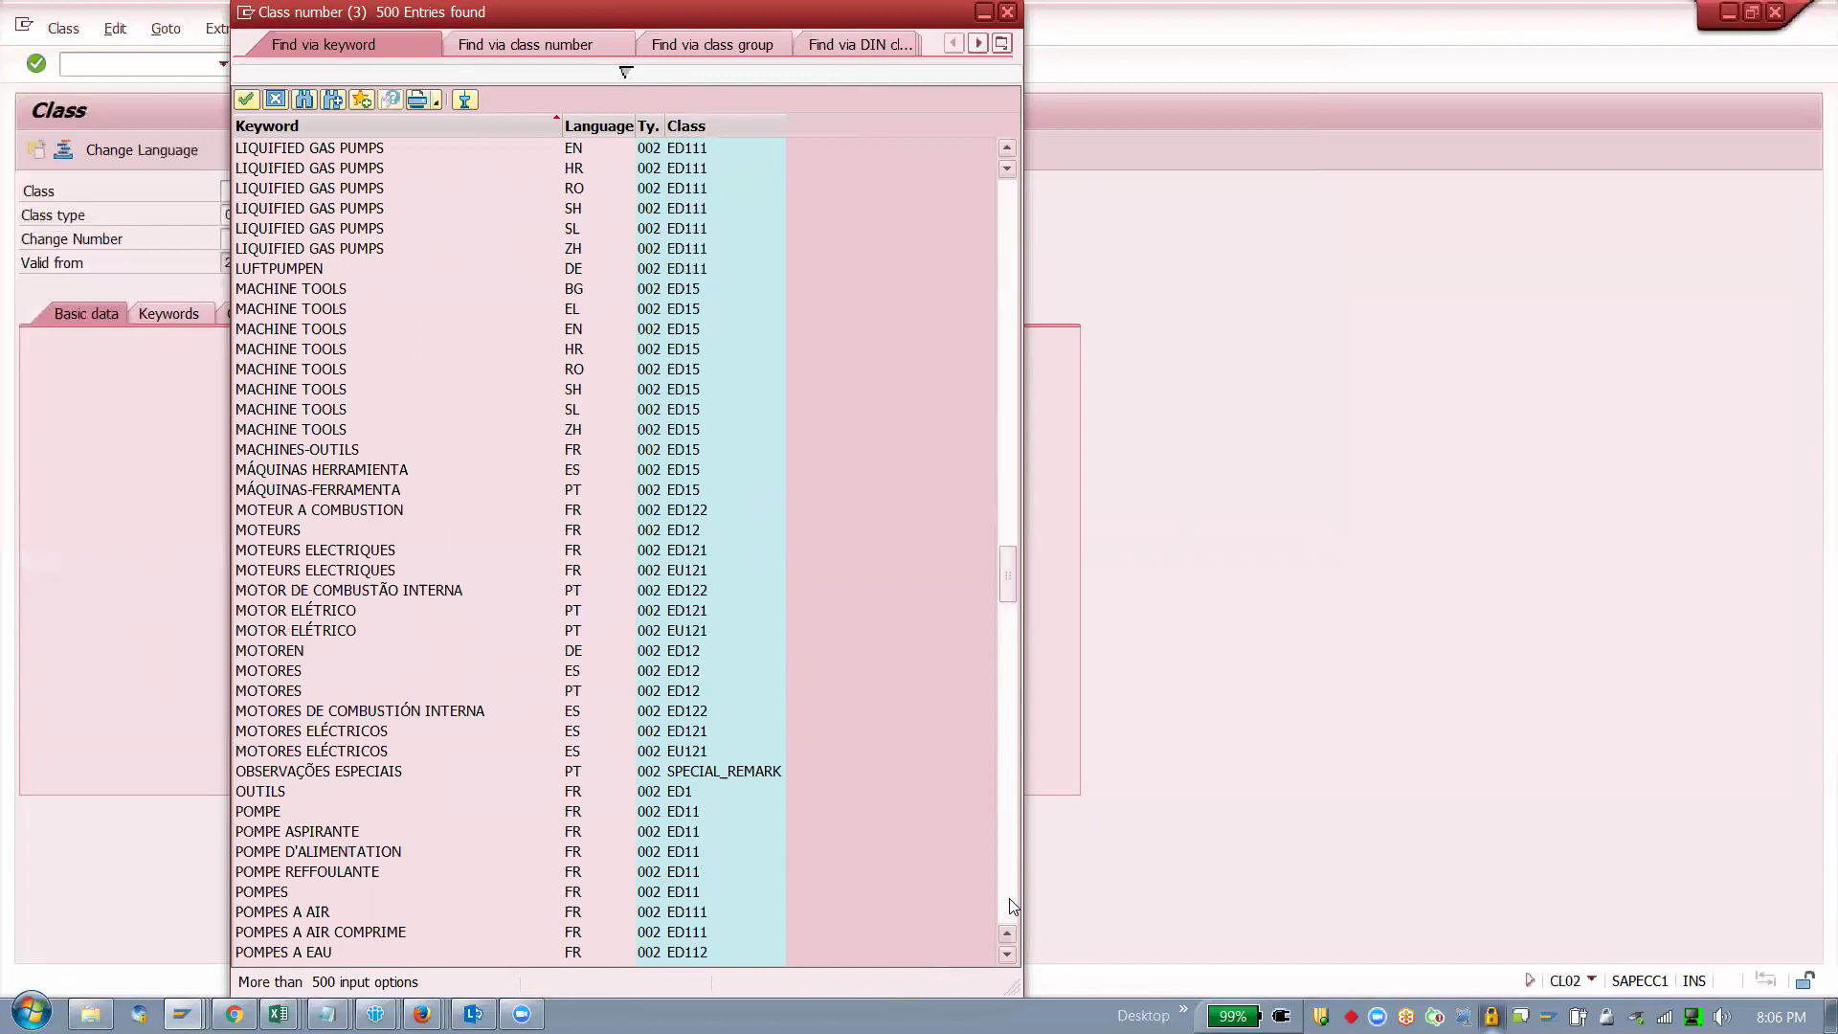
{"action": "left_click", "coordinate": [1013, 906]}
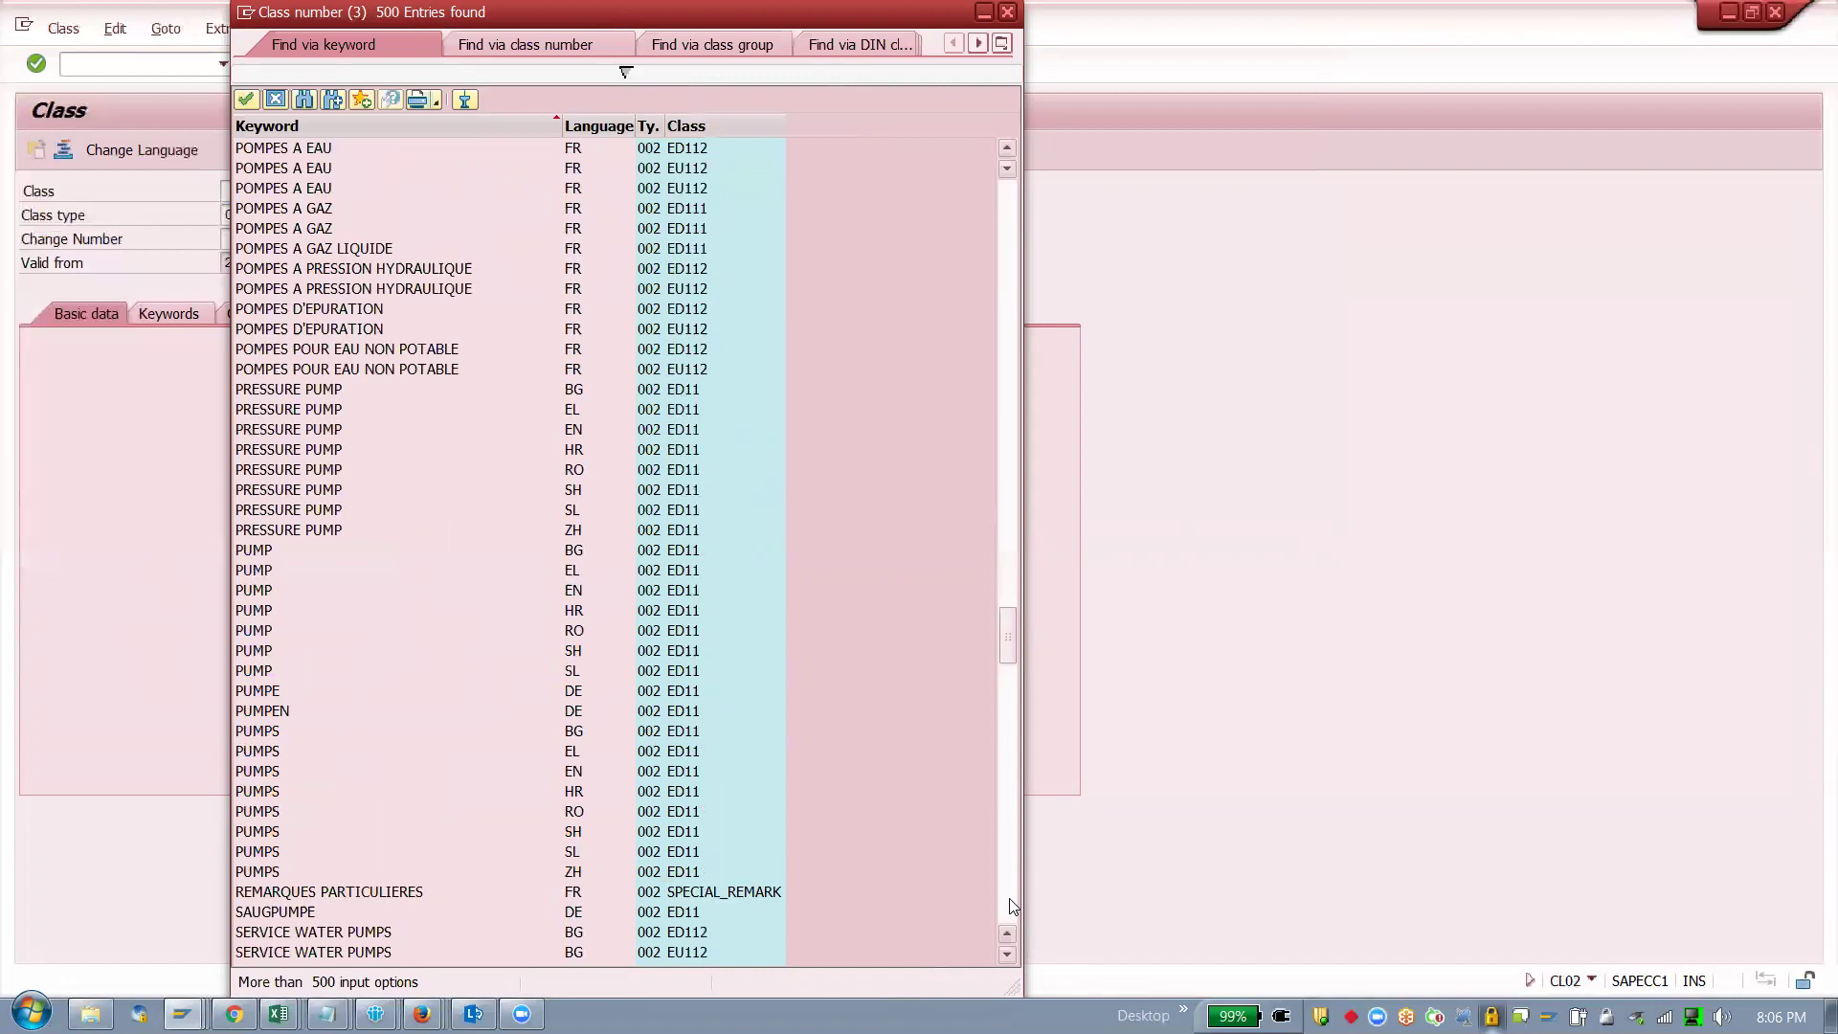
{"action": "left_click", "coordinate": [1013, 906]}
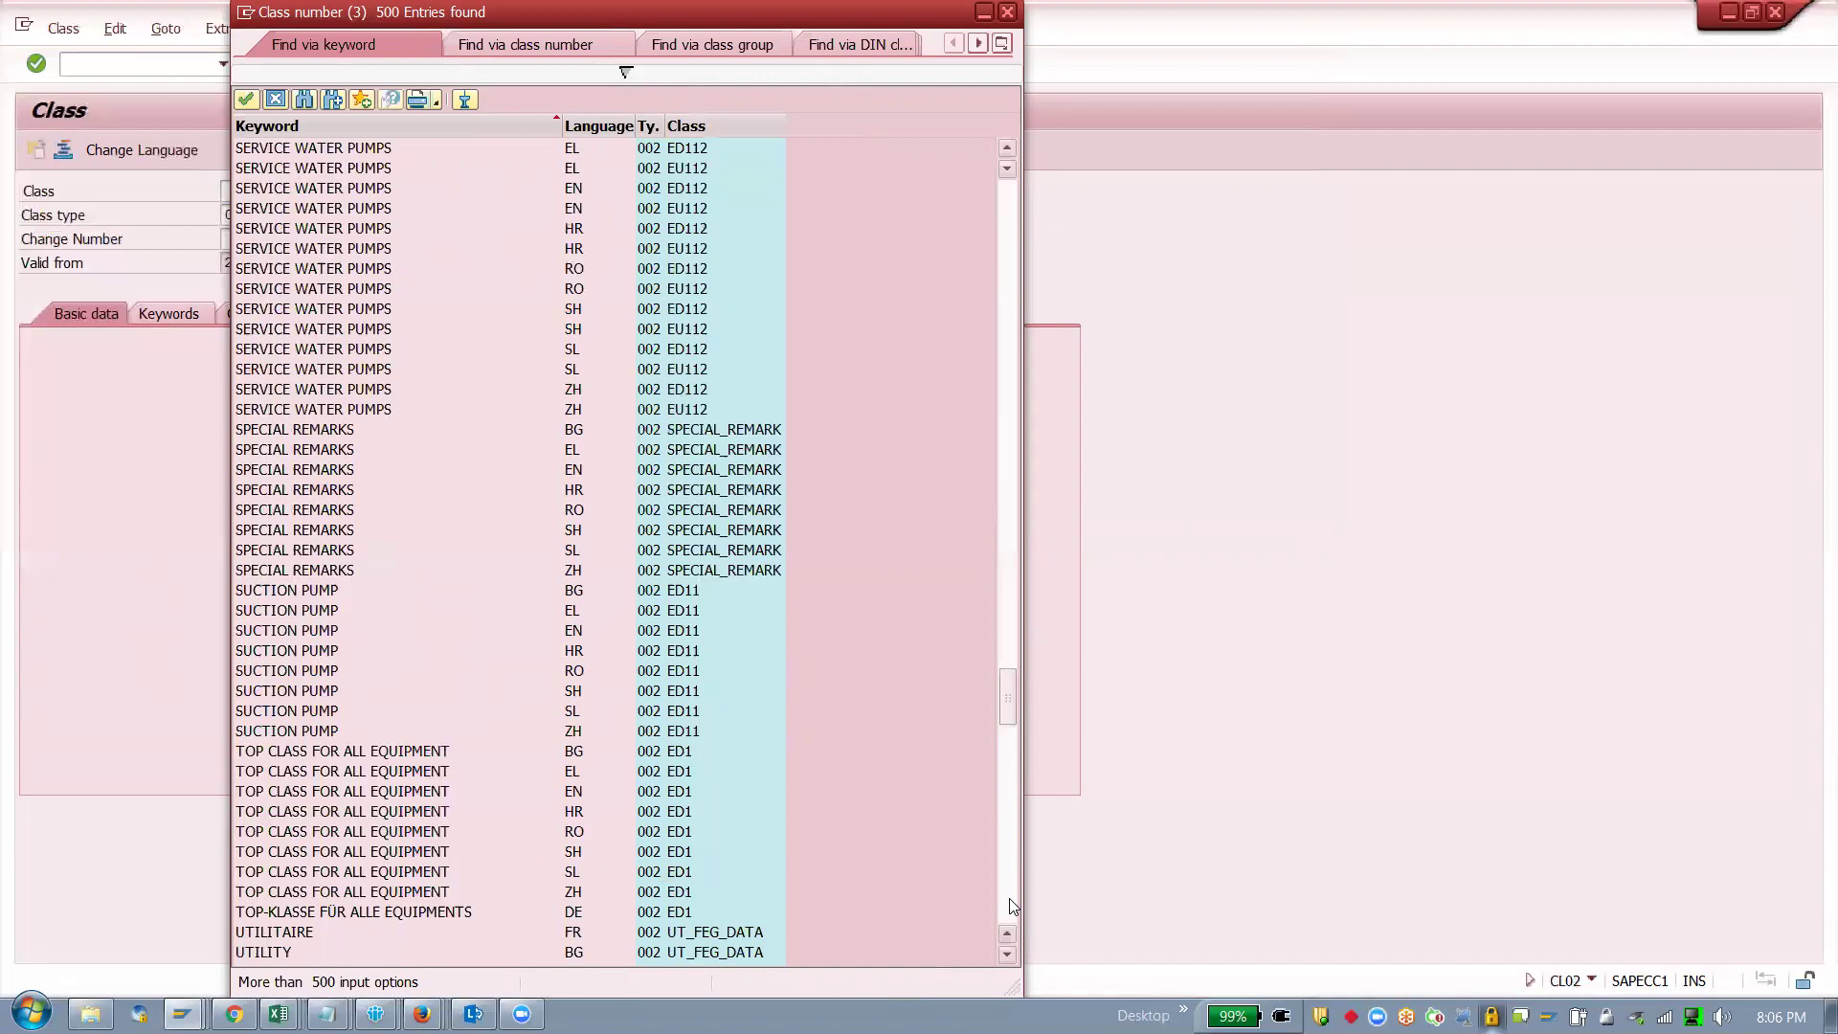
{"action": "left_click", "coordinate": [1013, 906]}
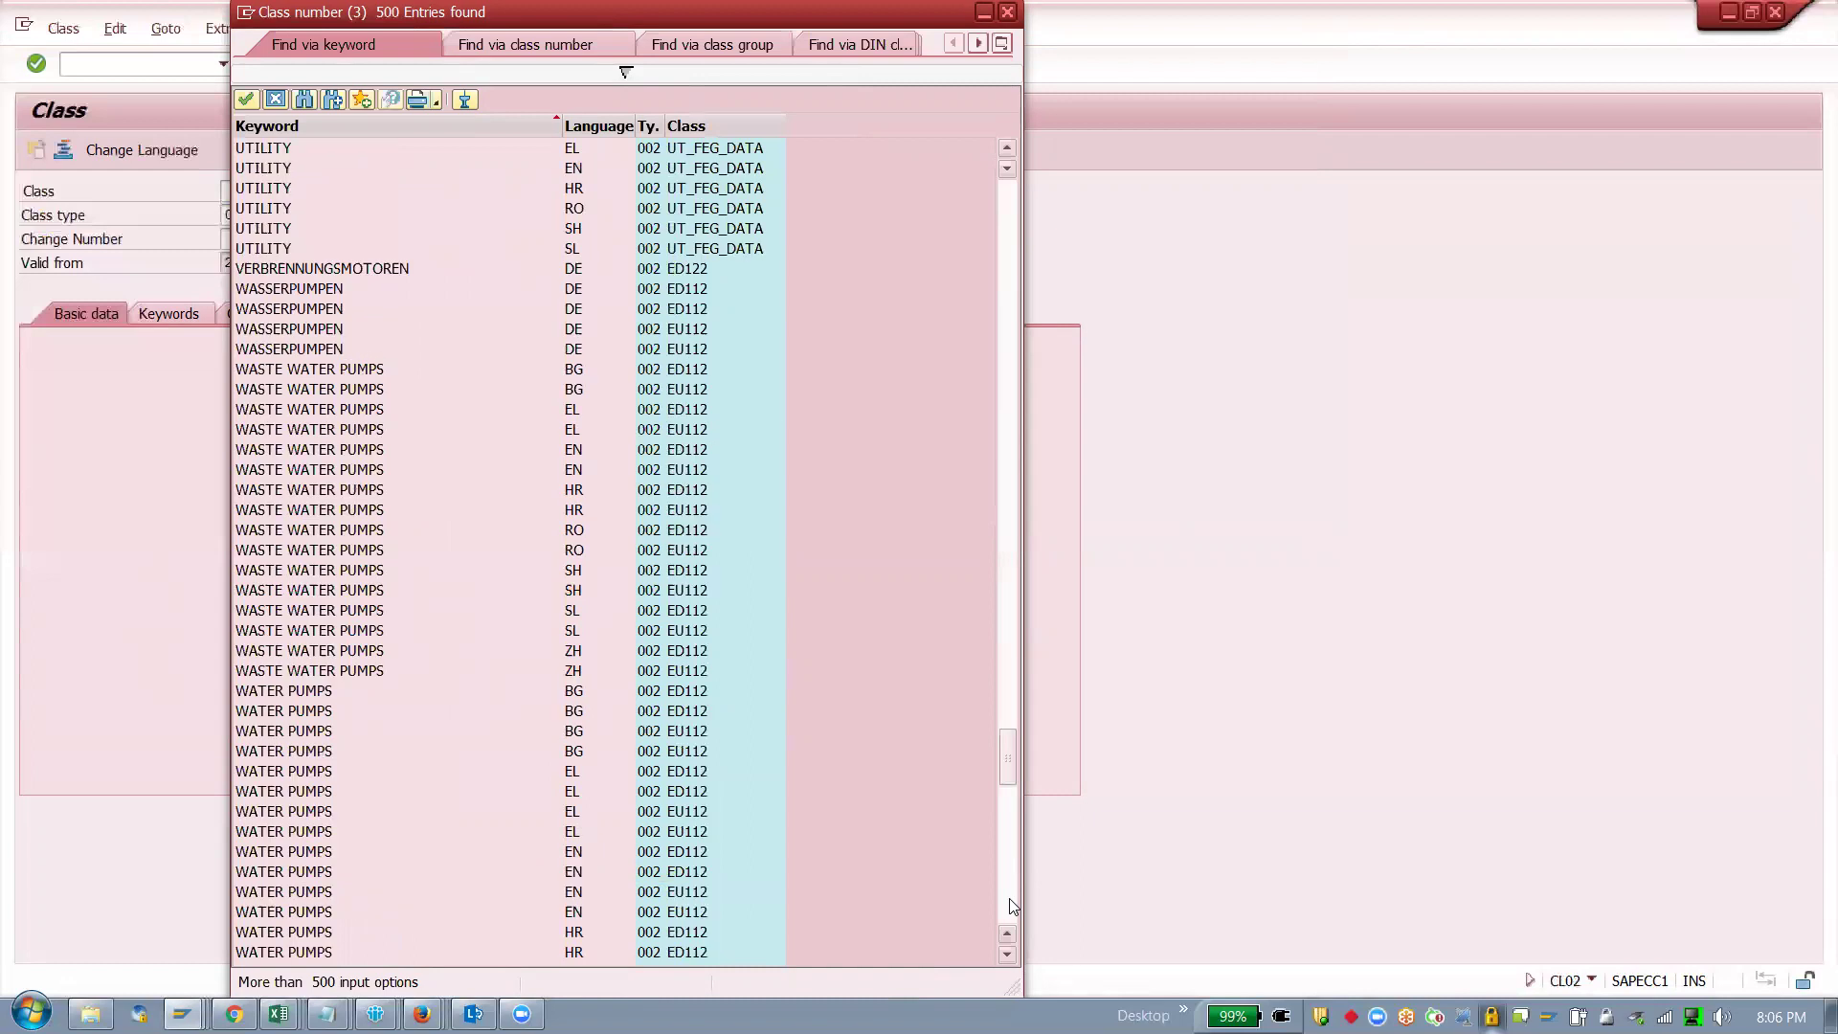
{"action": "left_click", "coordinate": [1013, 906]}
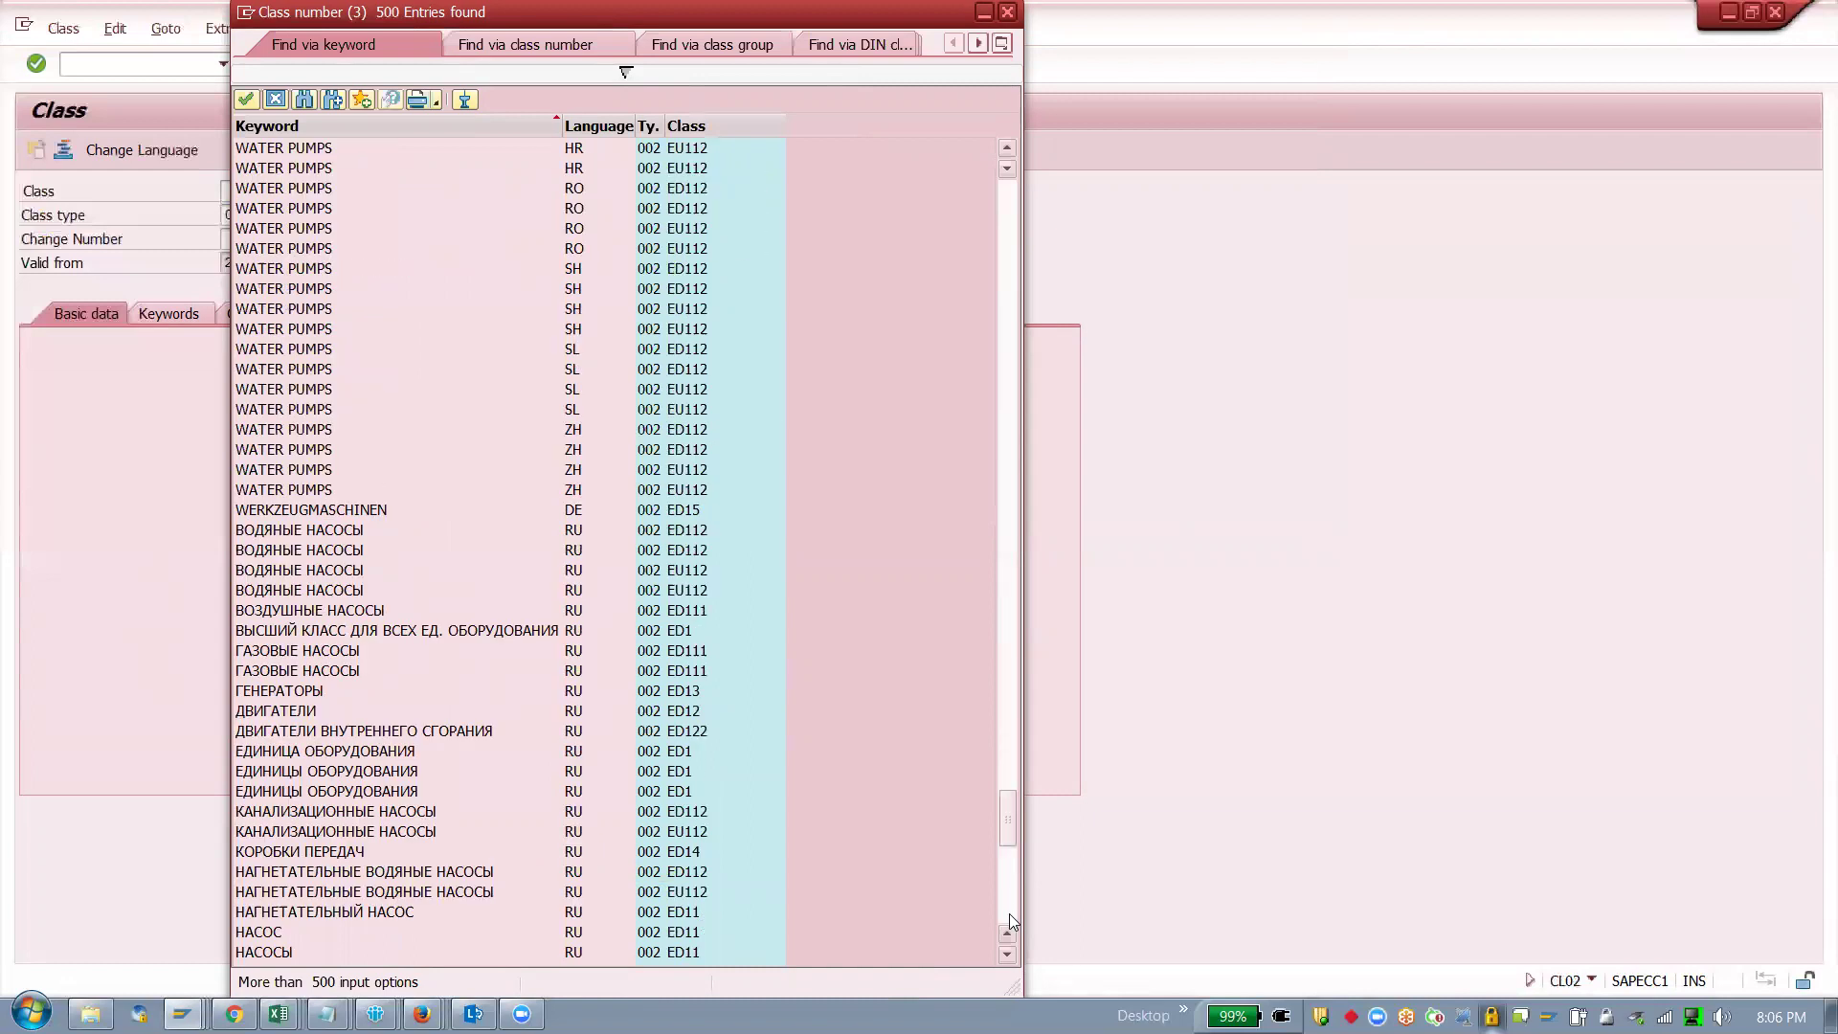
{"action": "left_click", "coordinate": [1009, 913]}
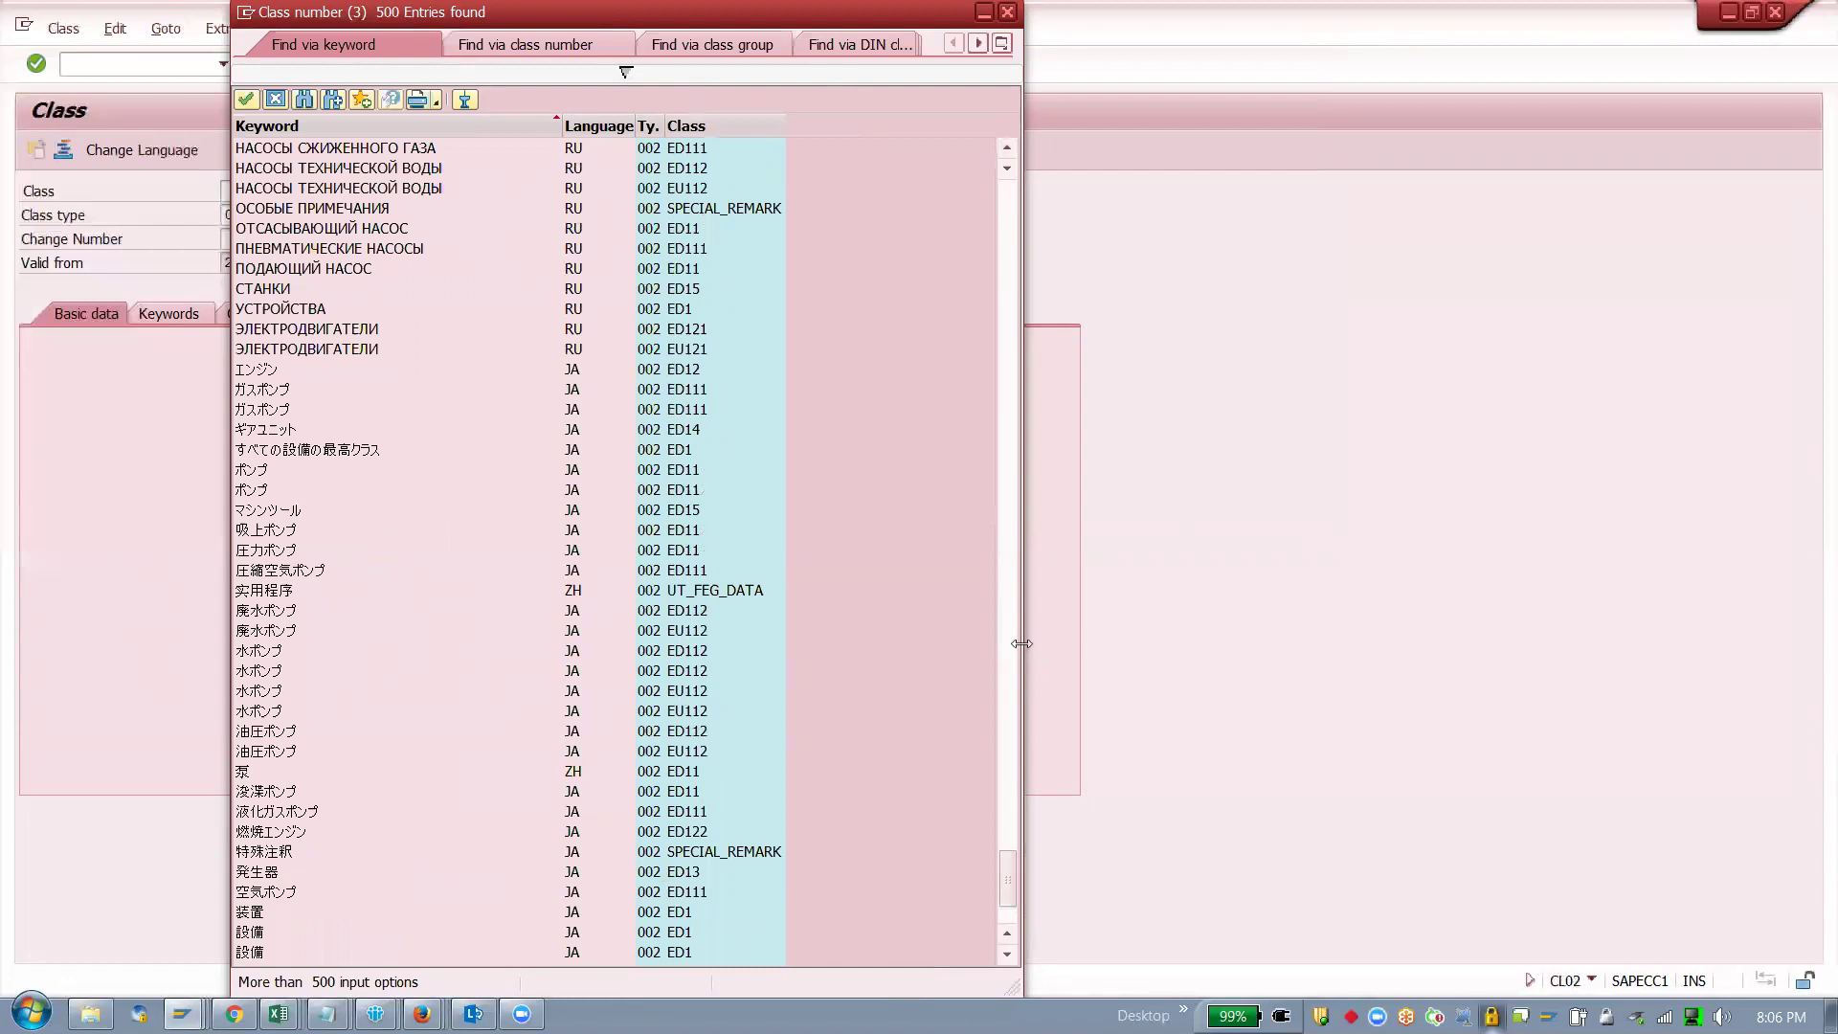
Step: Choose class ITIL_PC, listed under the keyword COMPUTER, and open it for changing
{"action": "left_click", "coordinate": [1013, 448]}
{"action": "left_click", "coordinate": [1013, 448]}
{"action": "left_click", "coordinate": [1017, 452]}
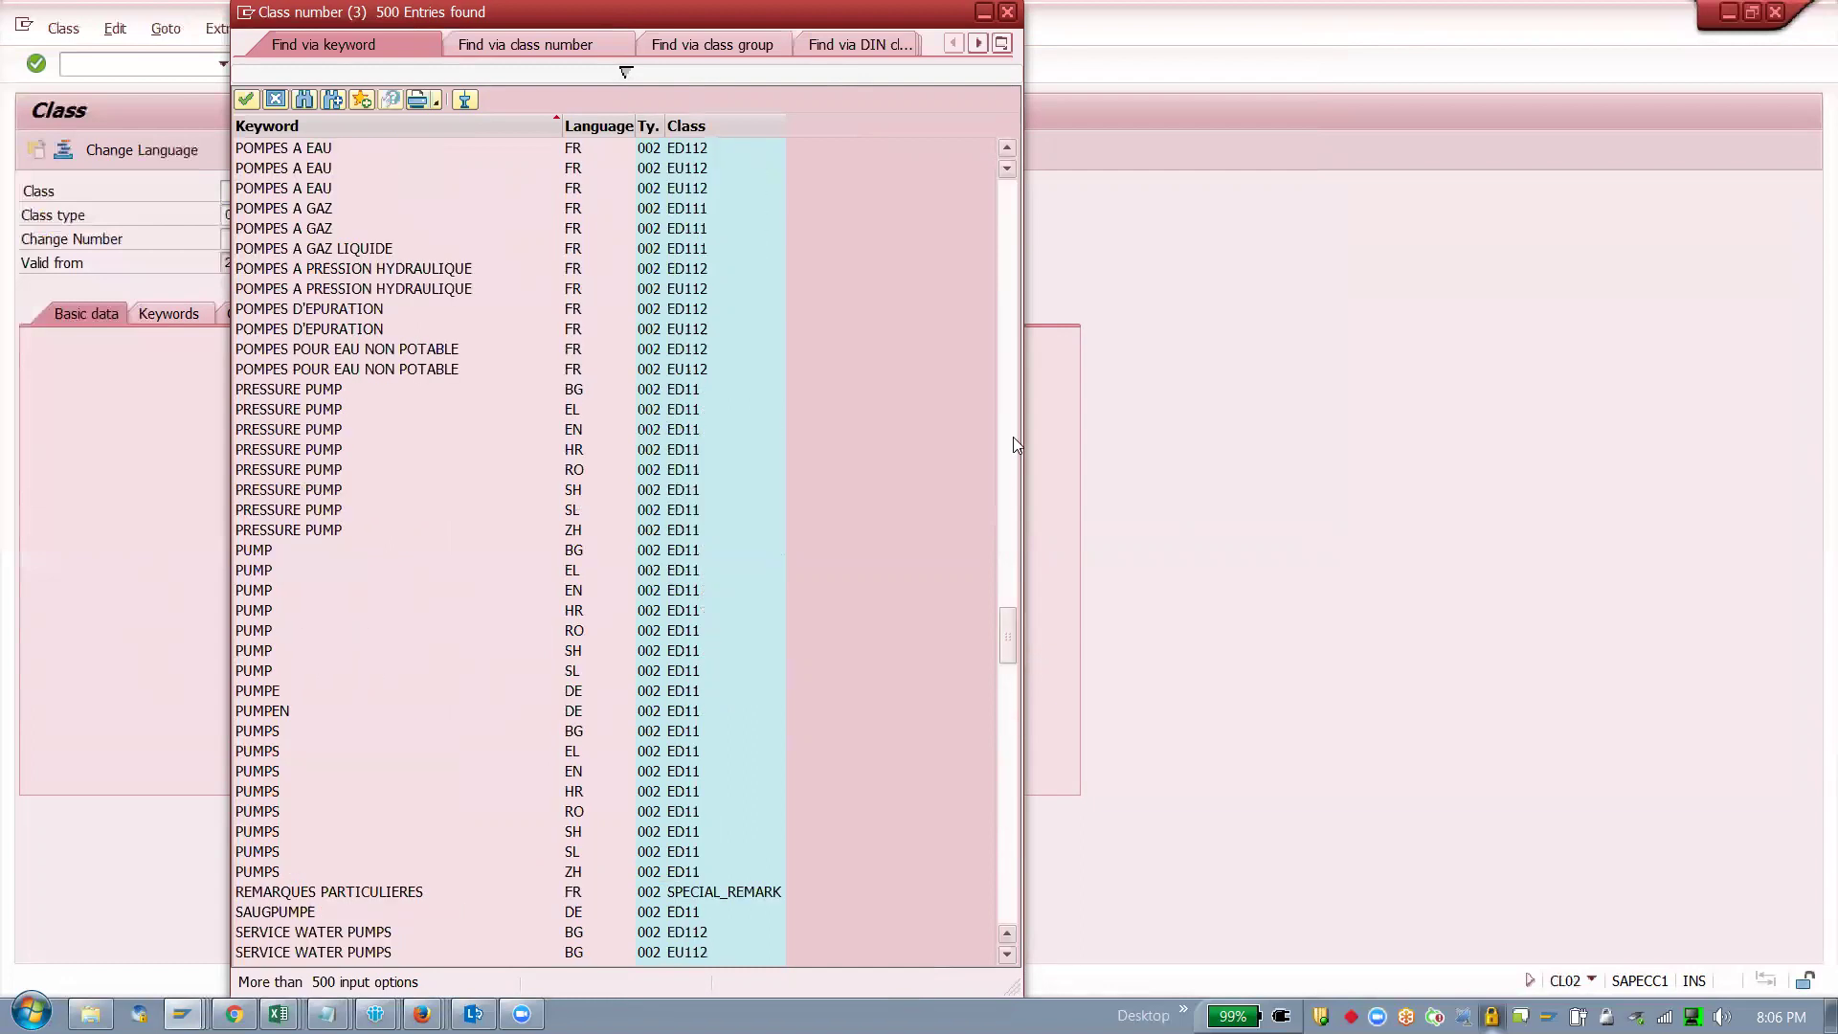
{"action": "left_click", "coordinate": [1010, 418]}
{"action": "left_click", "coordinate": [1010, 418]}
{"action": "left_click", "coordinate": [1010, 418]}
{"action": "left_click", "coordinate": [1010, 418]}
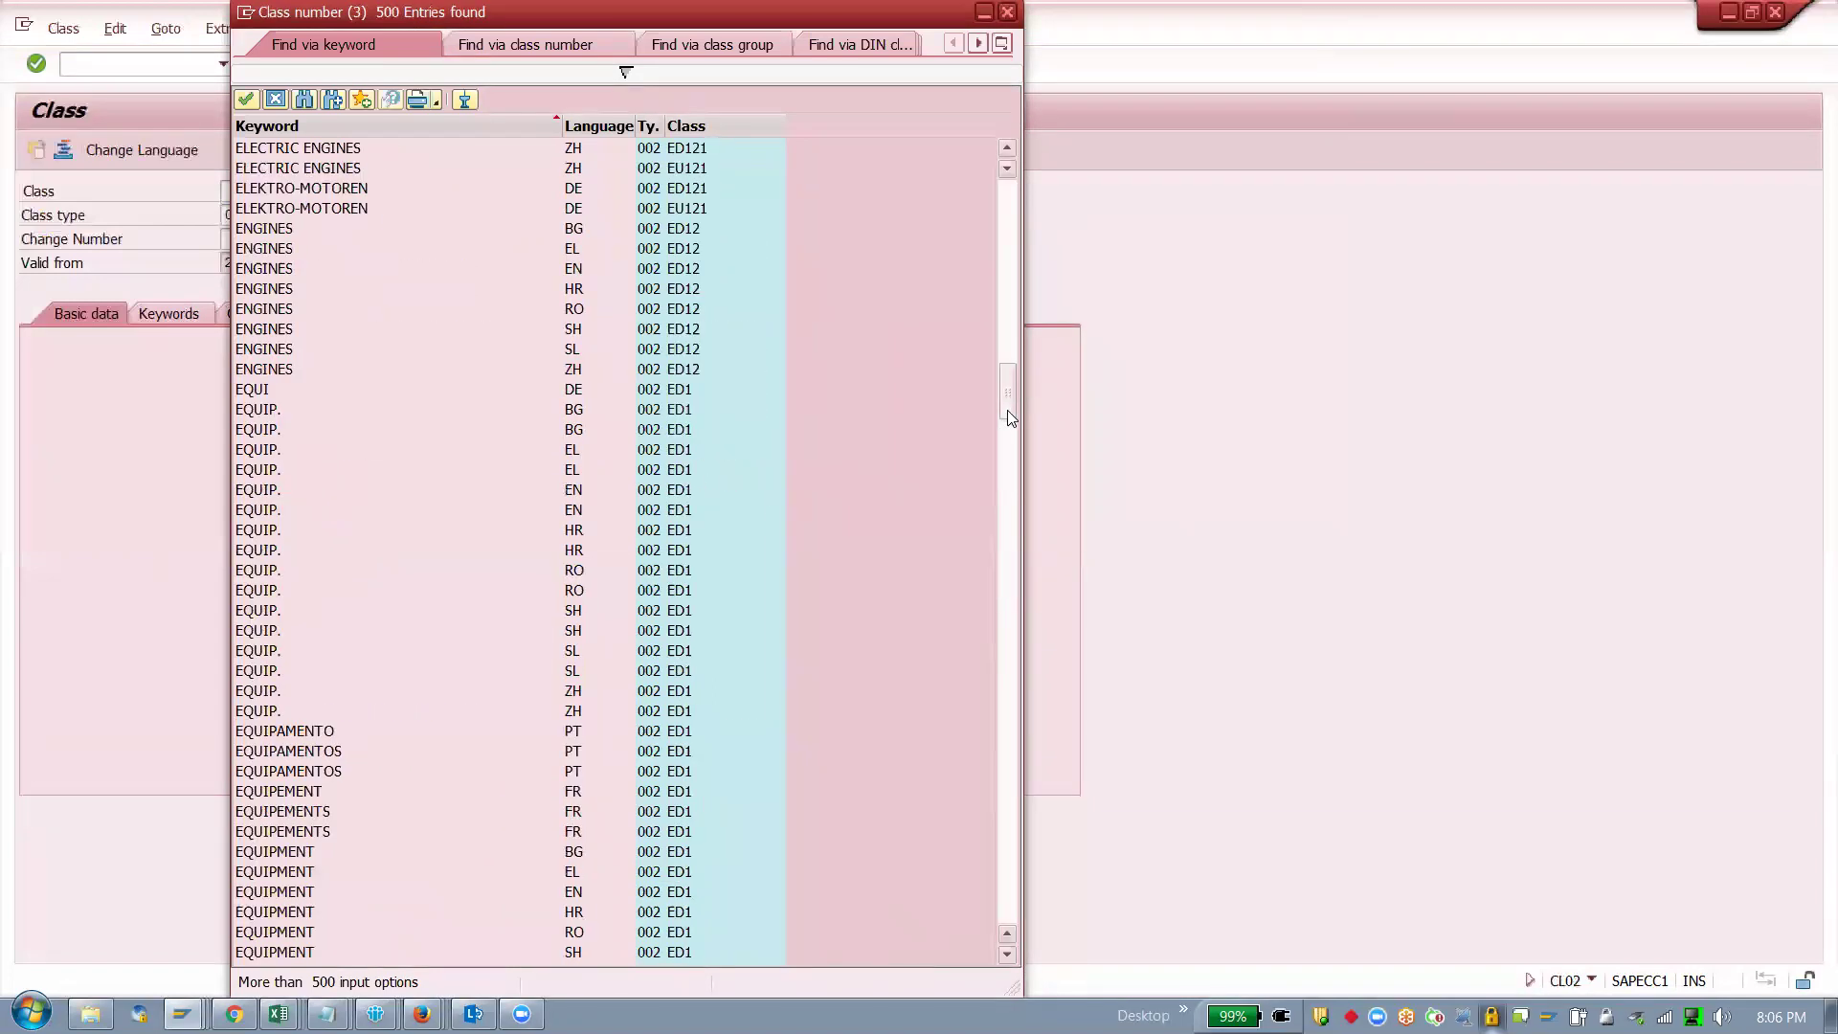
{"action": "left_click", "coordinate": [1009, 314]}
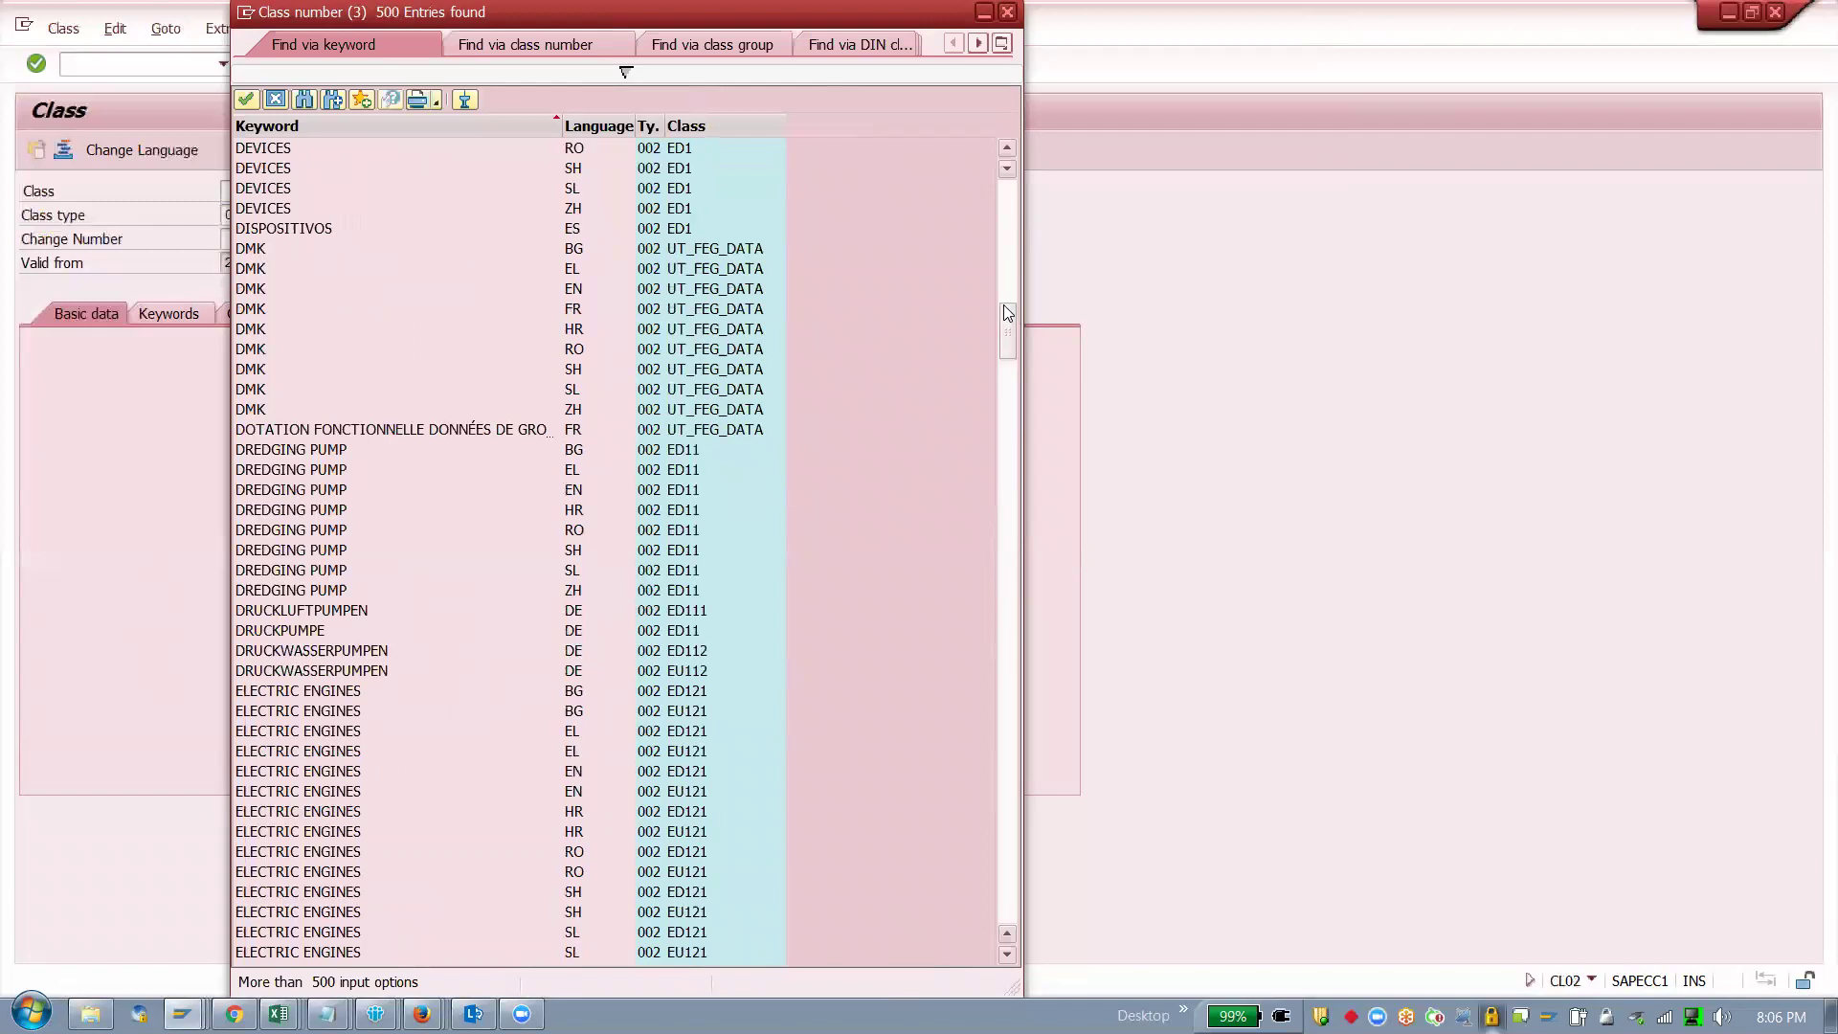
{"action": "left_click", "coordinate": [1010, 230]}
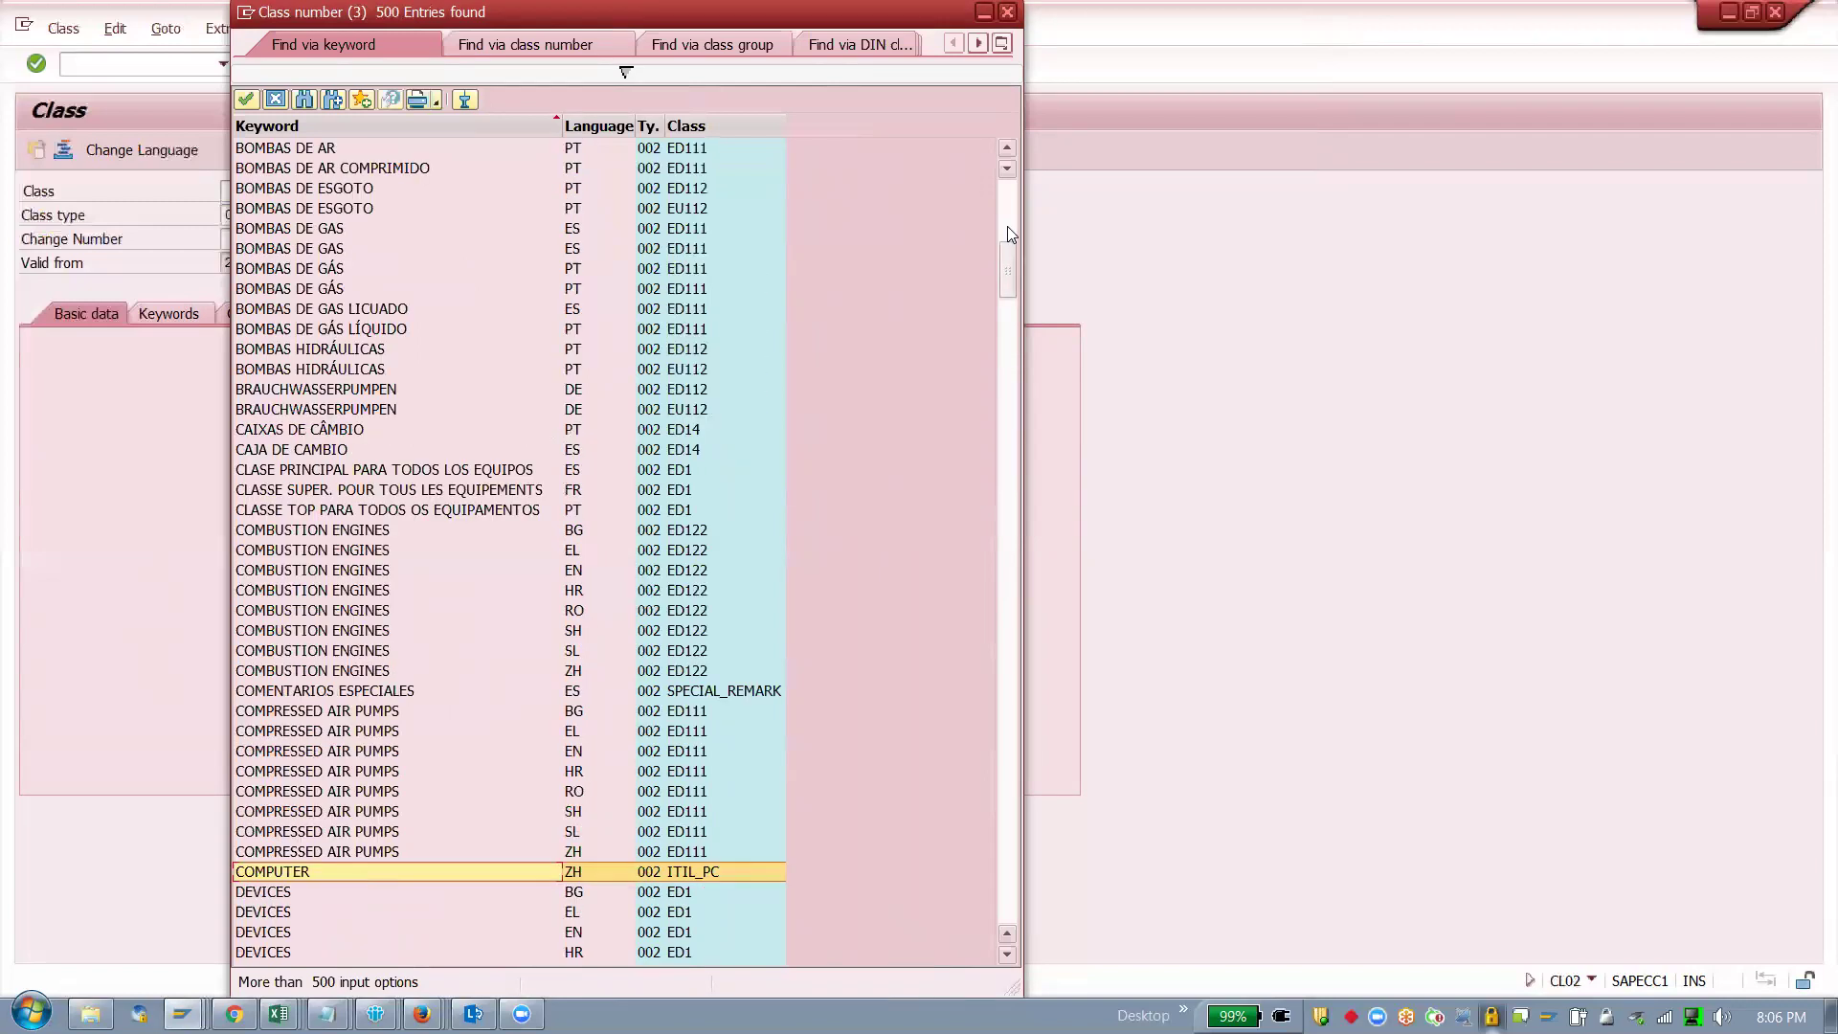
{"action": "left_click", "coordinate": [312, 871]}
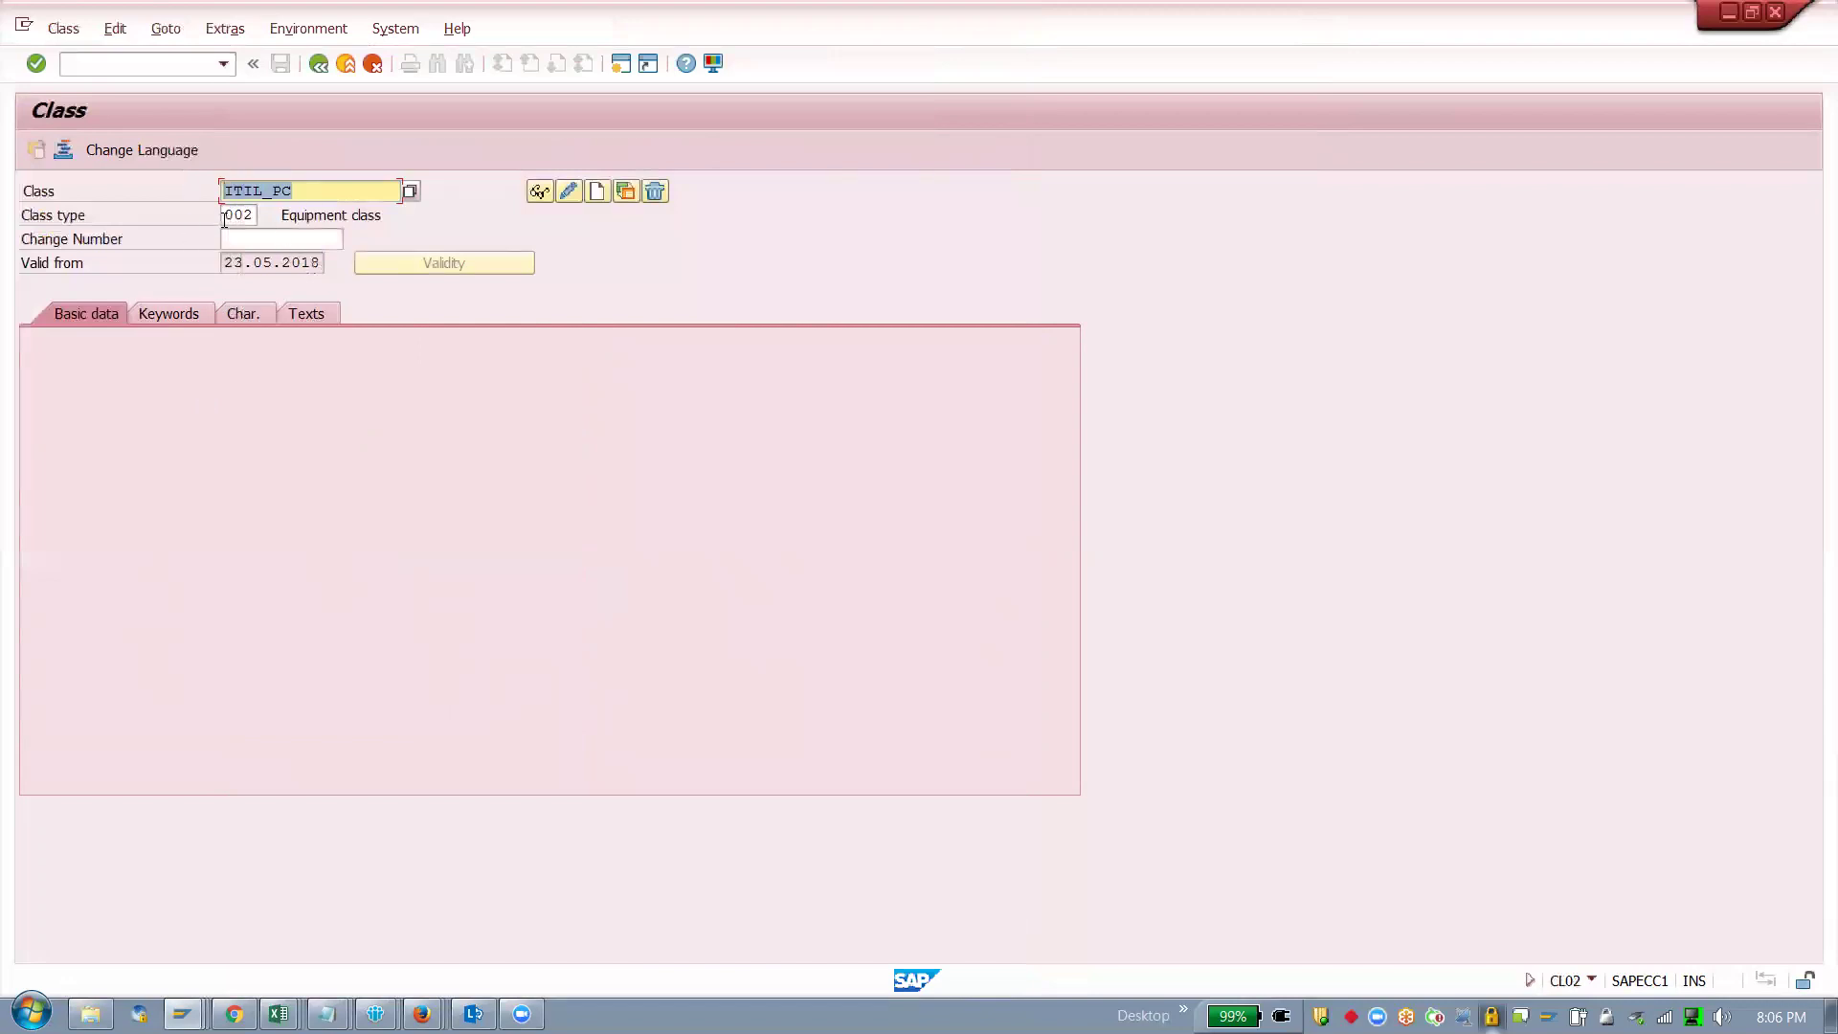
{"action": "key", "text": "Tab"}
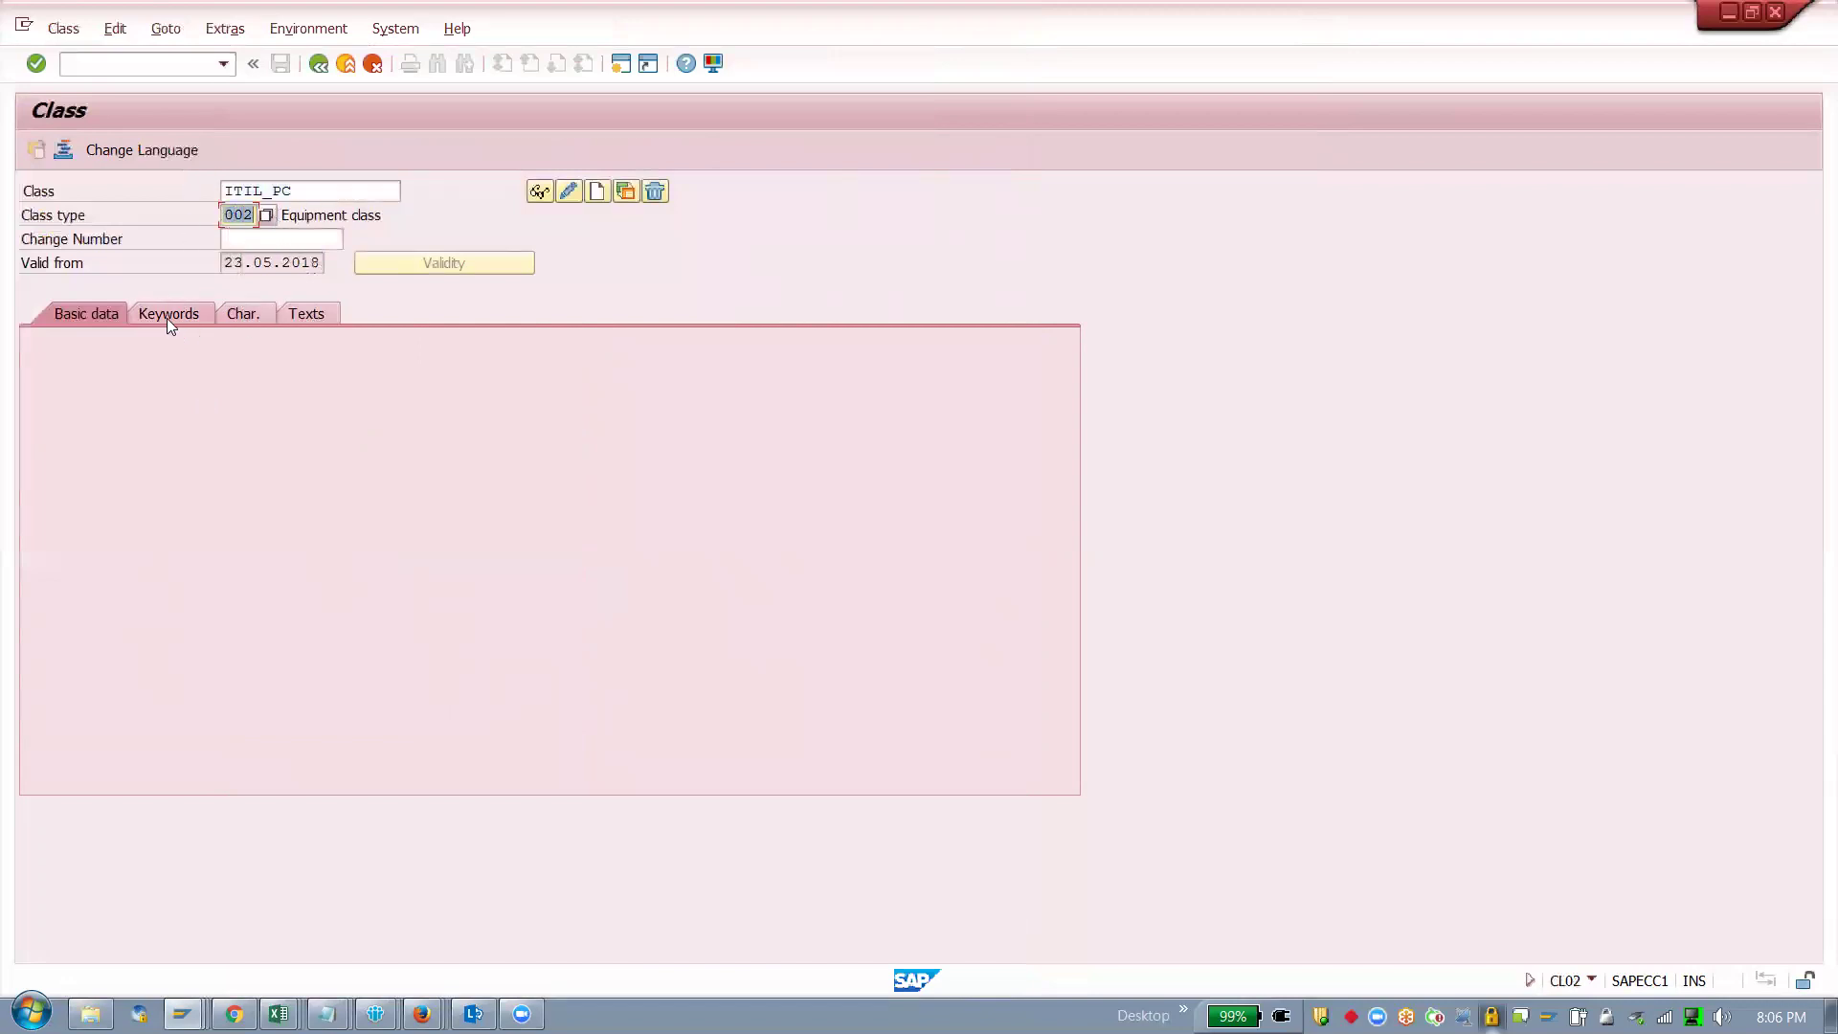
{"action": "key", "text": "Return"}
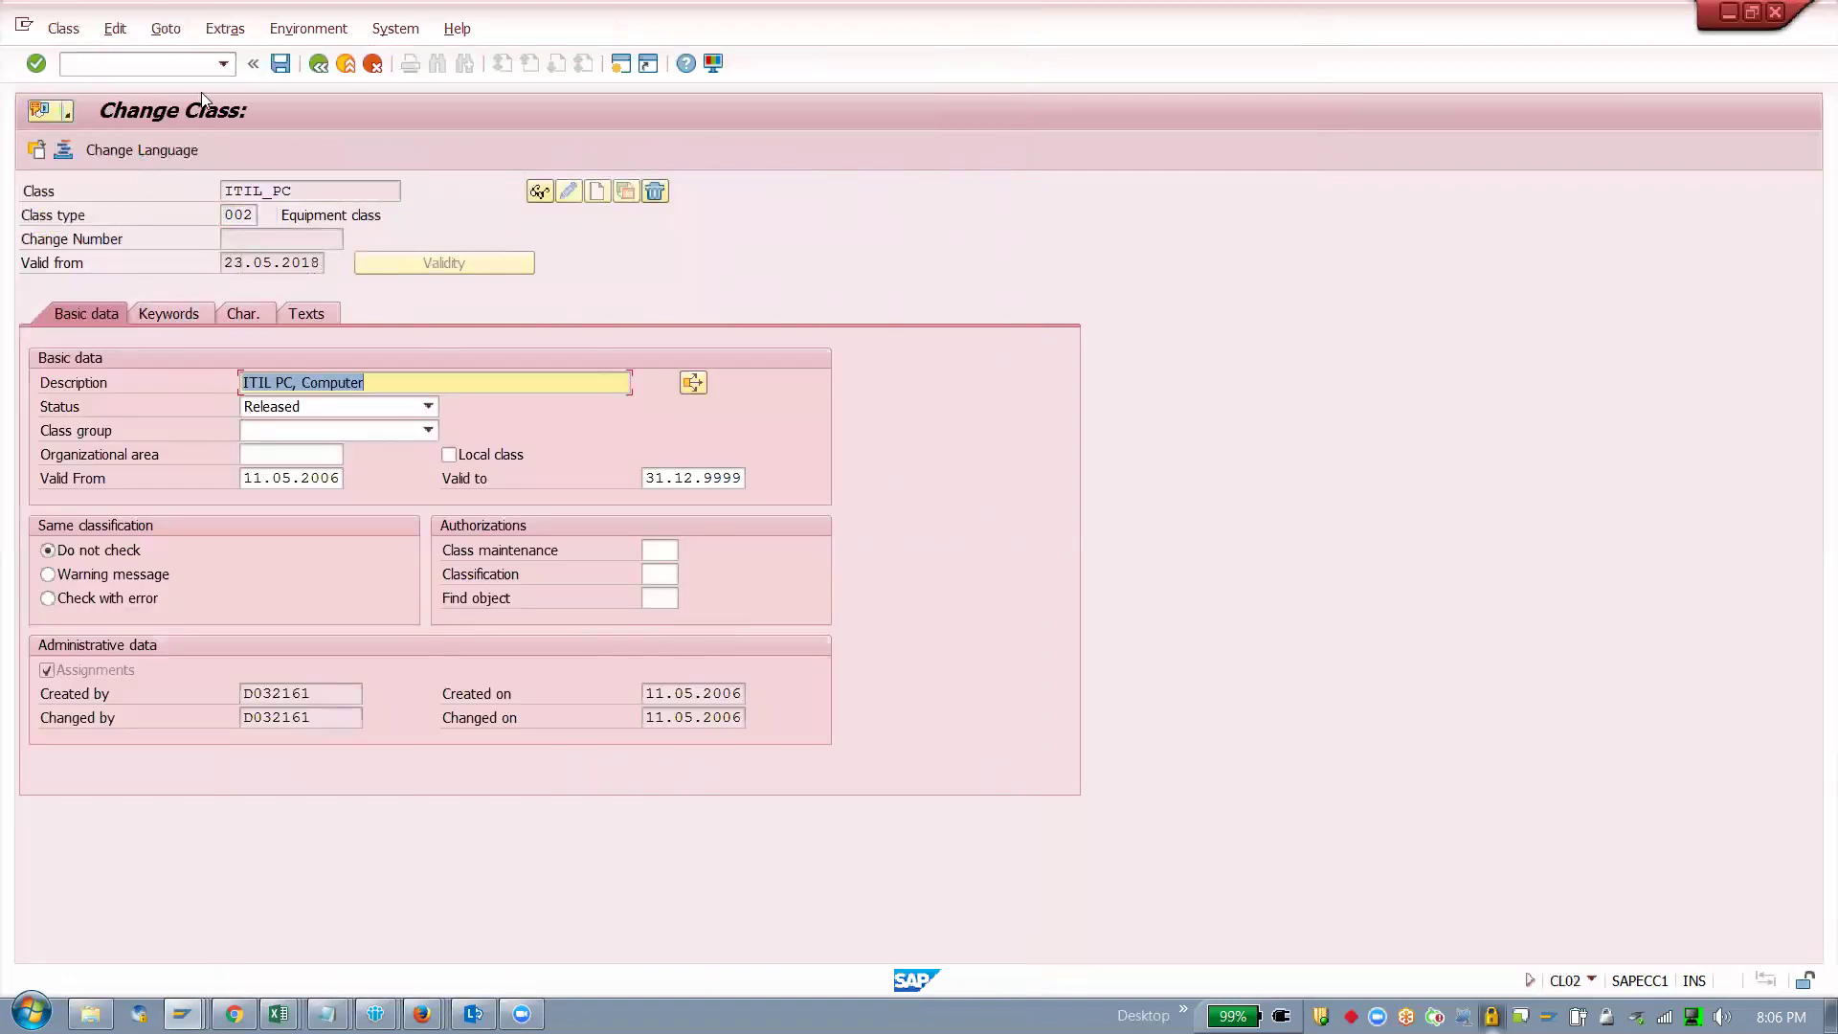
Step: Add the characteristic MOBILE to the class's characteristics and check its format, unit and description
{"action": "left_click", "coordinate": [252, 314]}
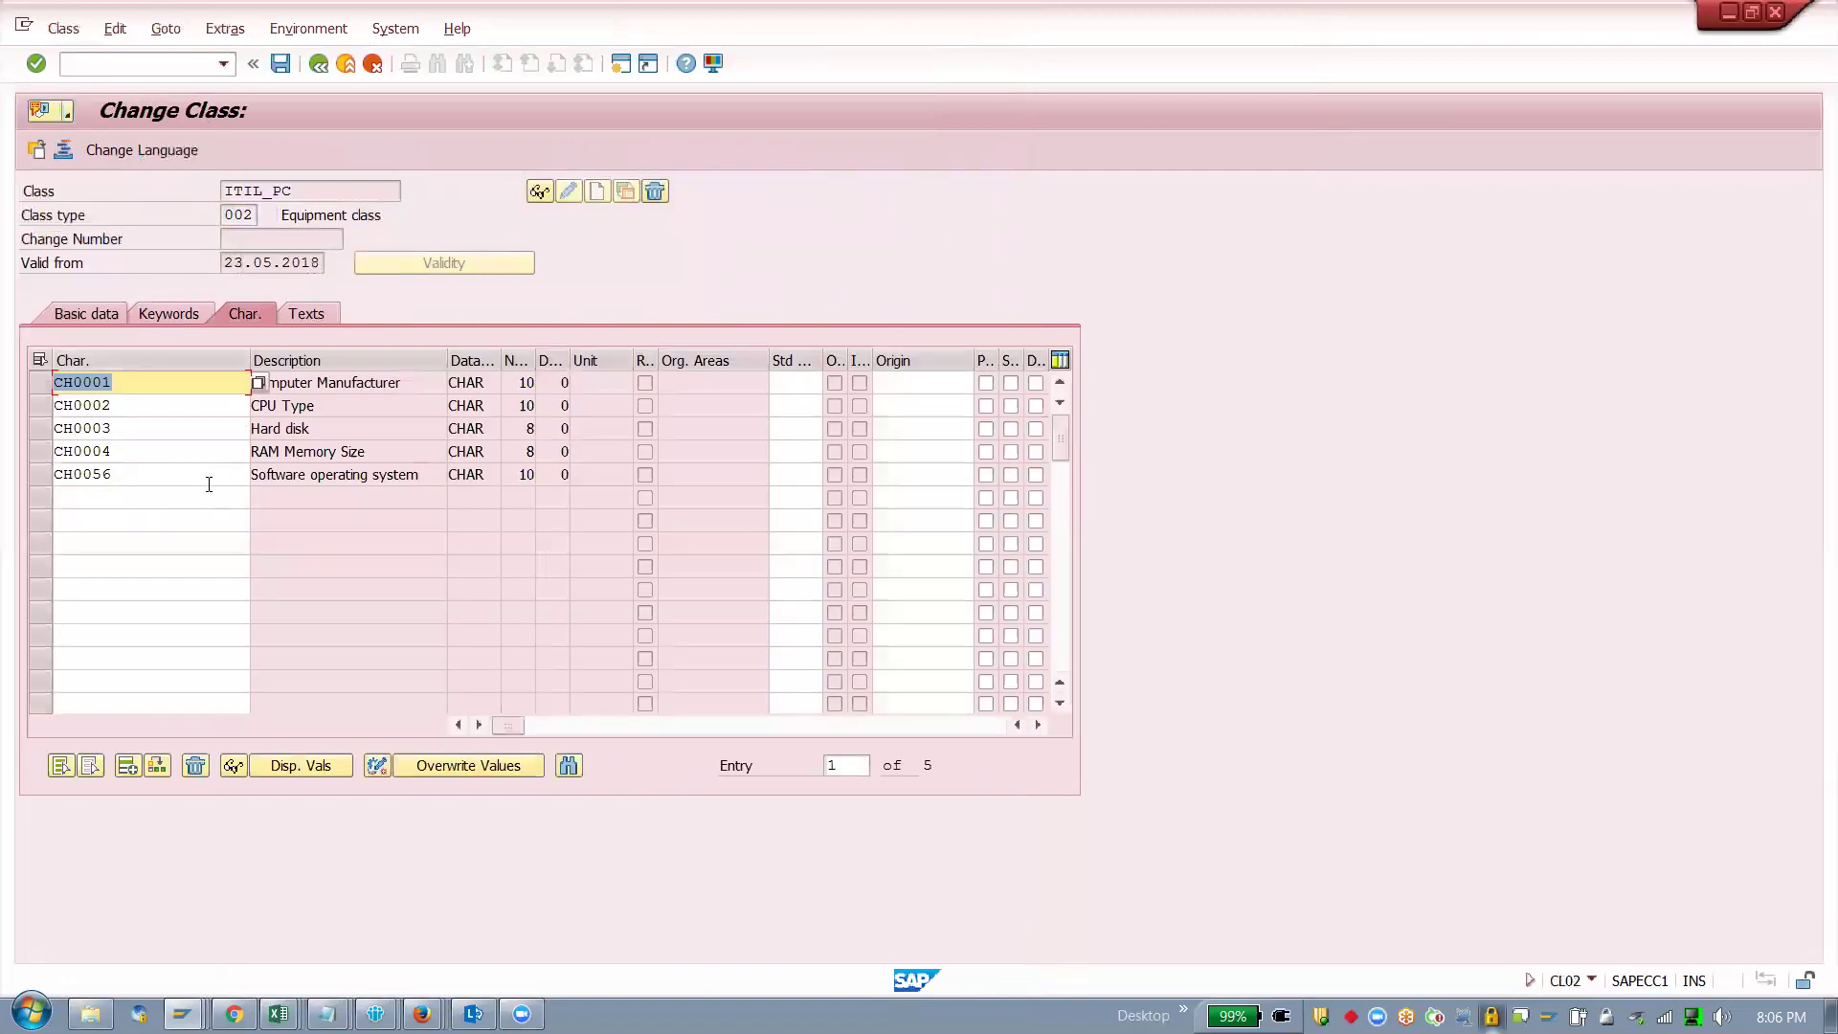
{"action": "left_click", "coordinate": [176, 499]}
{"action": "type", "text": "mobile"}
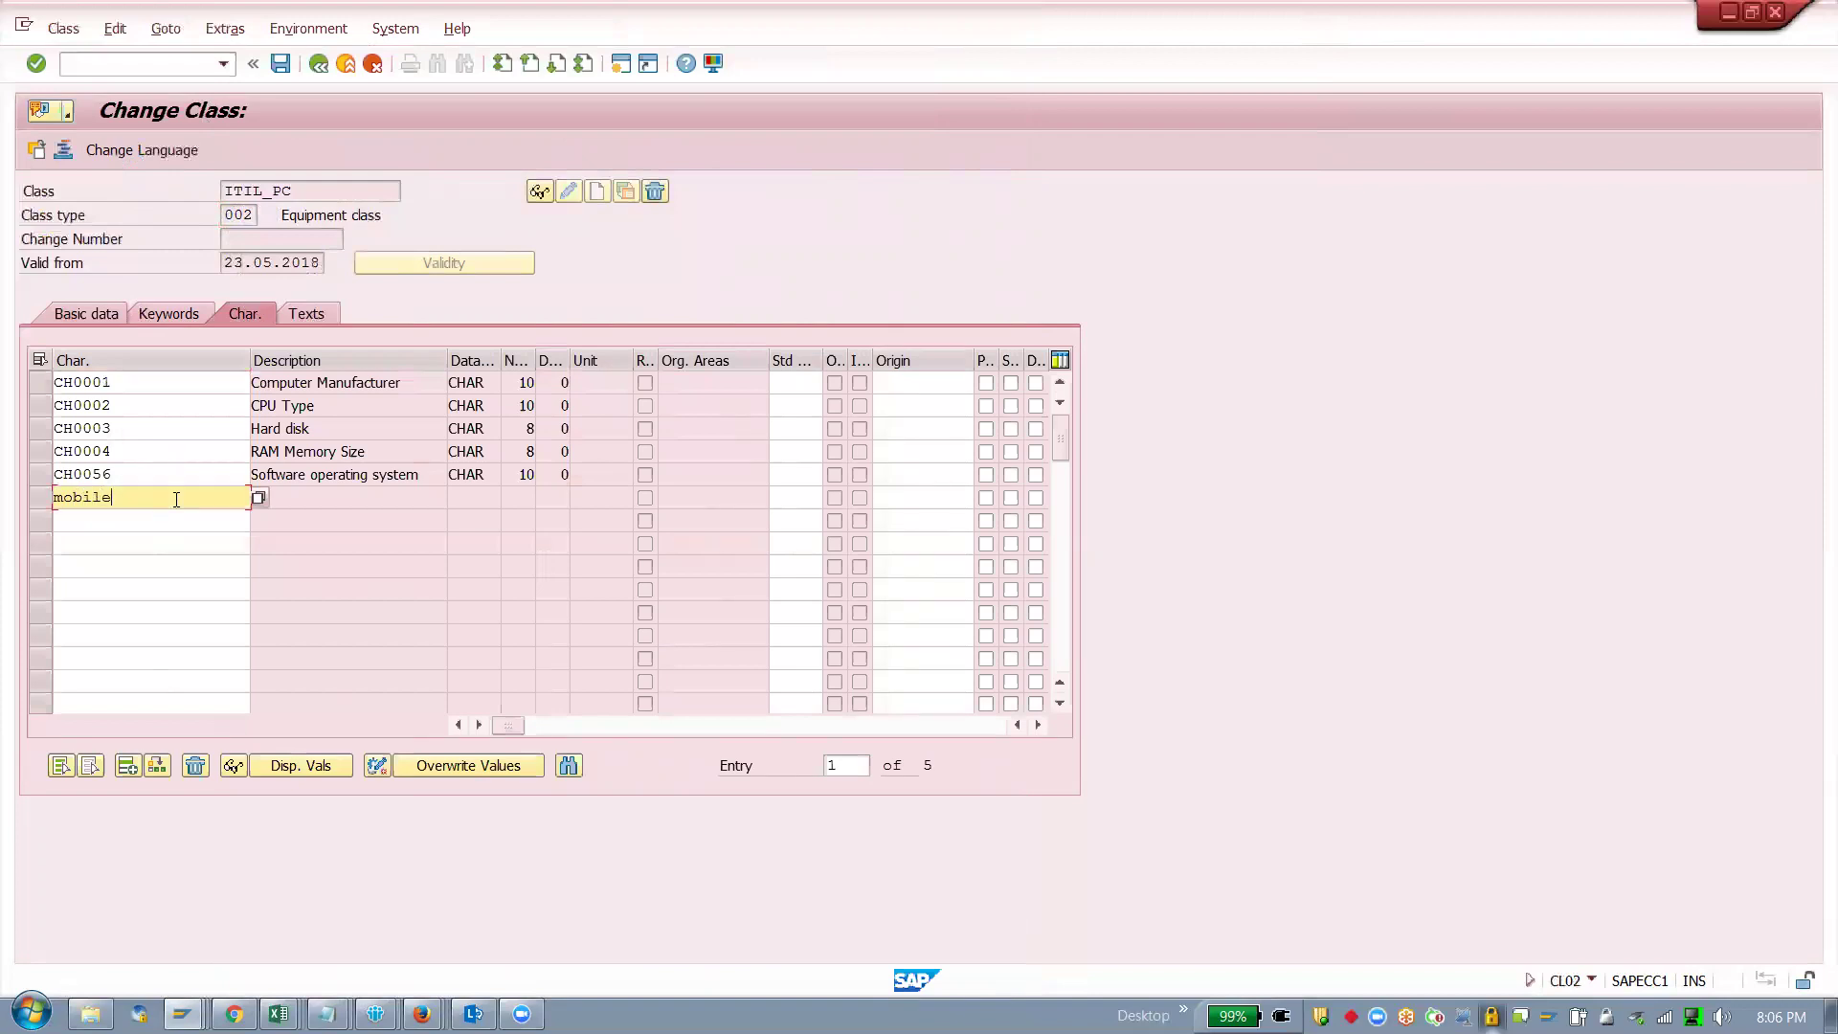
{"action": "key", "text": "Return"}
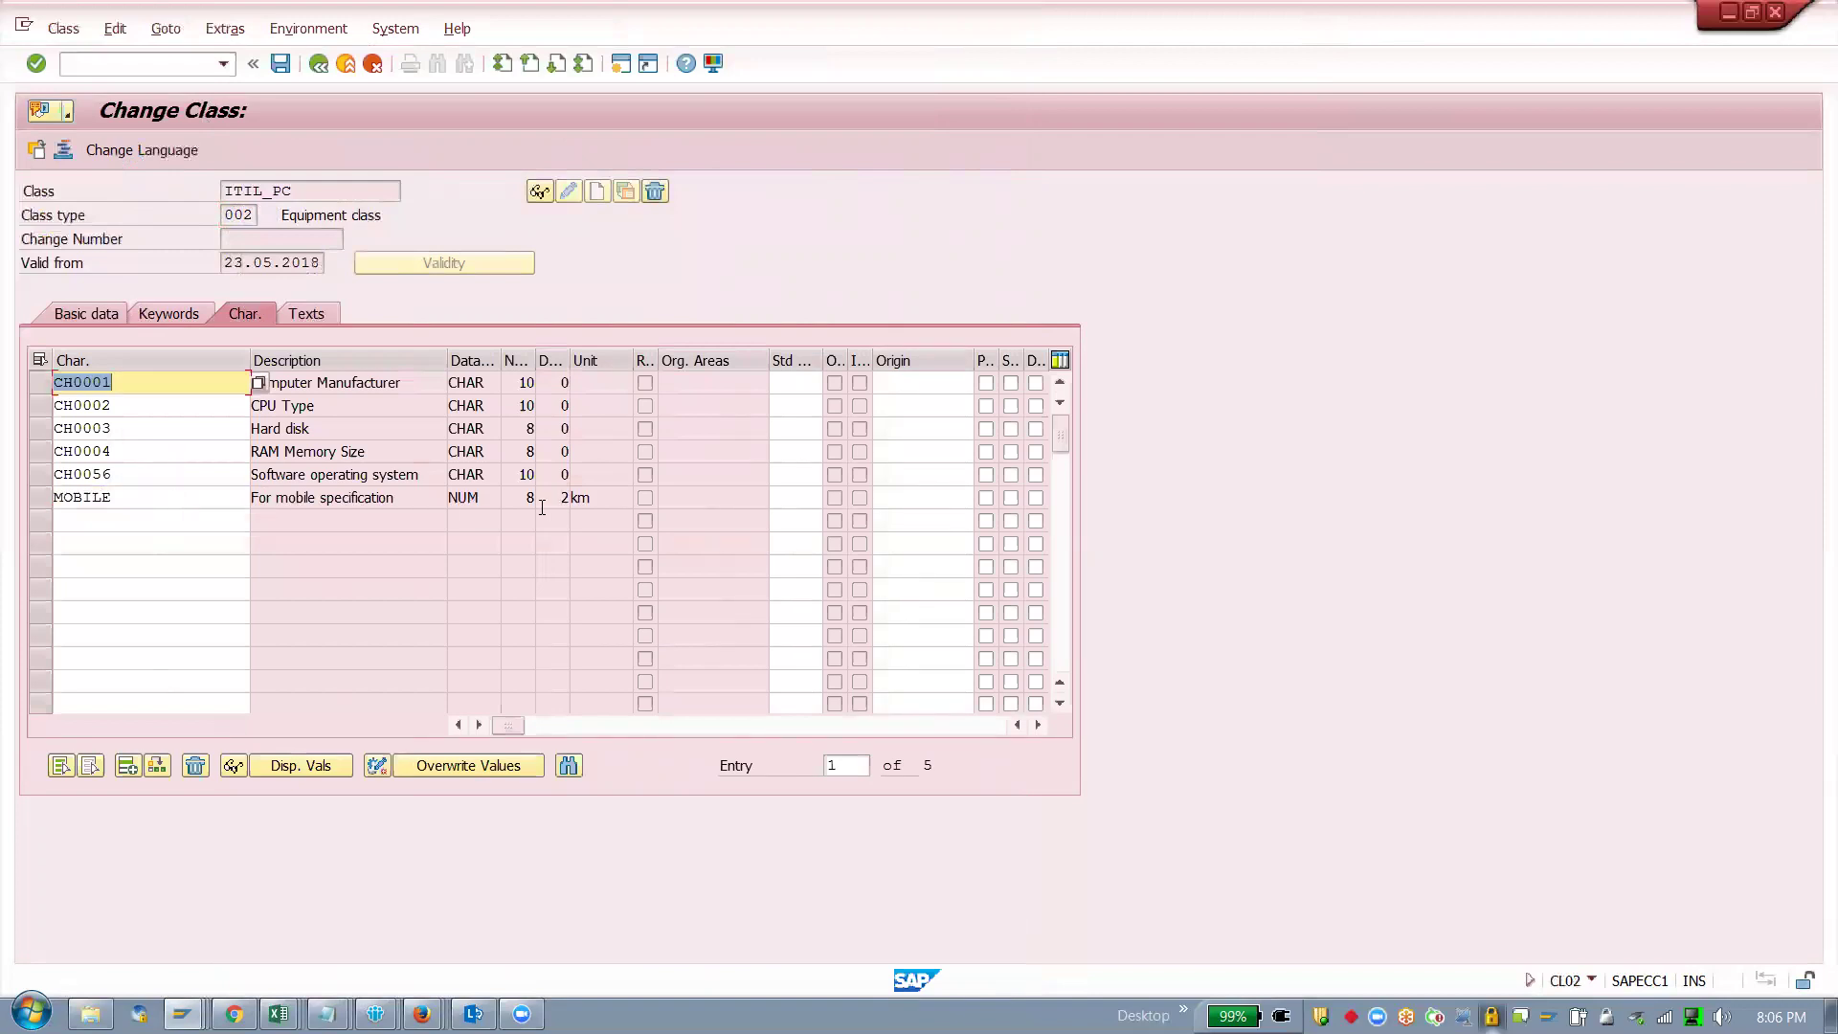
{"action": "double_click", "coordinate": [531, 498]}
{"action": "double_click", "coordinate": [603, 497]}
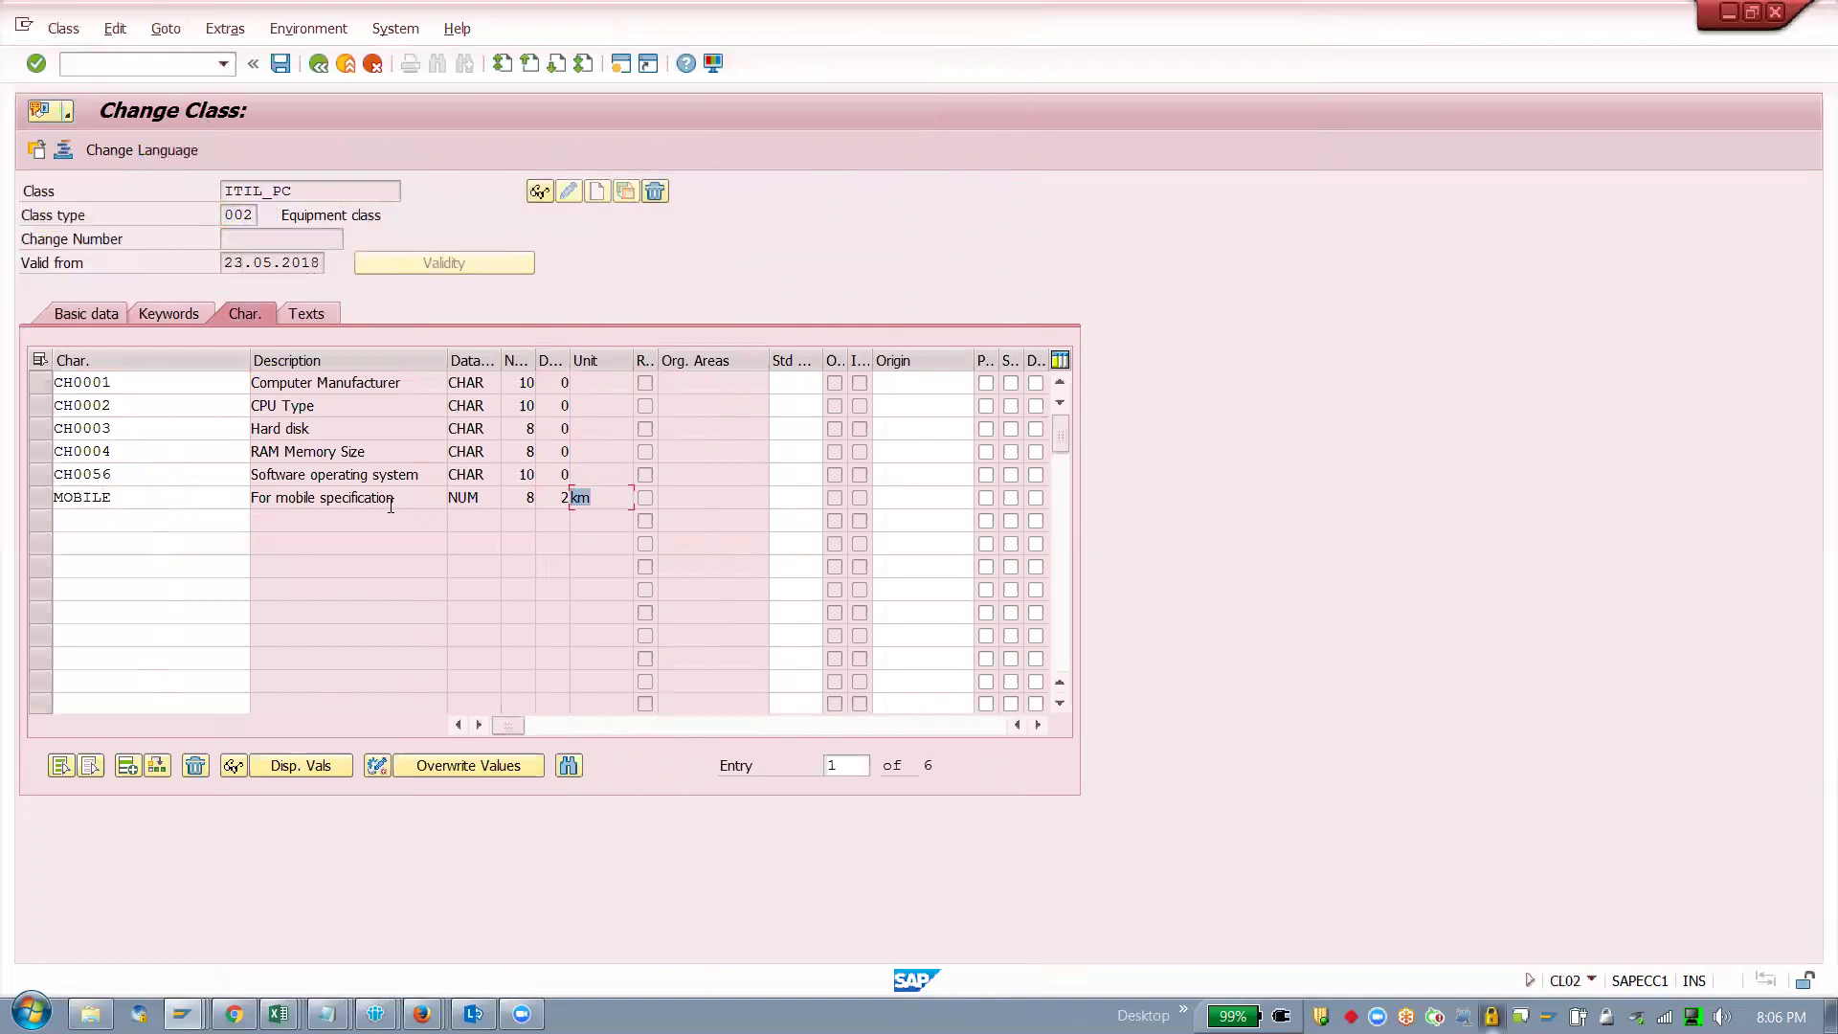
{"action": "left_click_drag", "start_coordinate": [394, 498], "coordinate": [193, 486]}
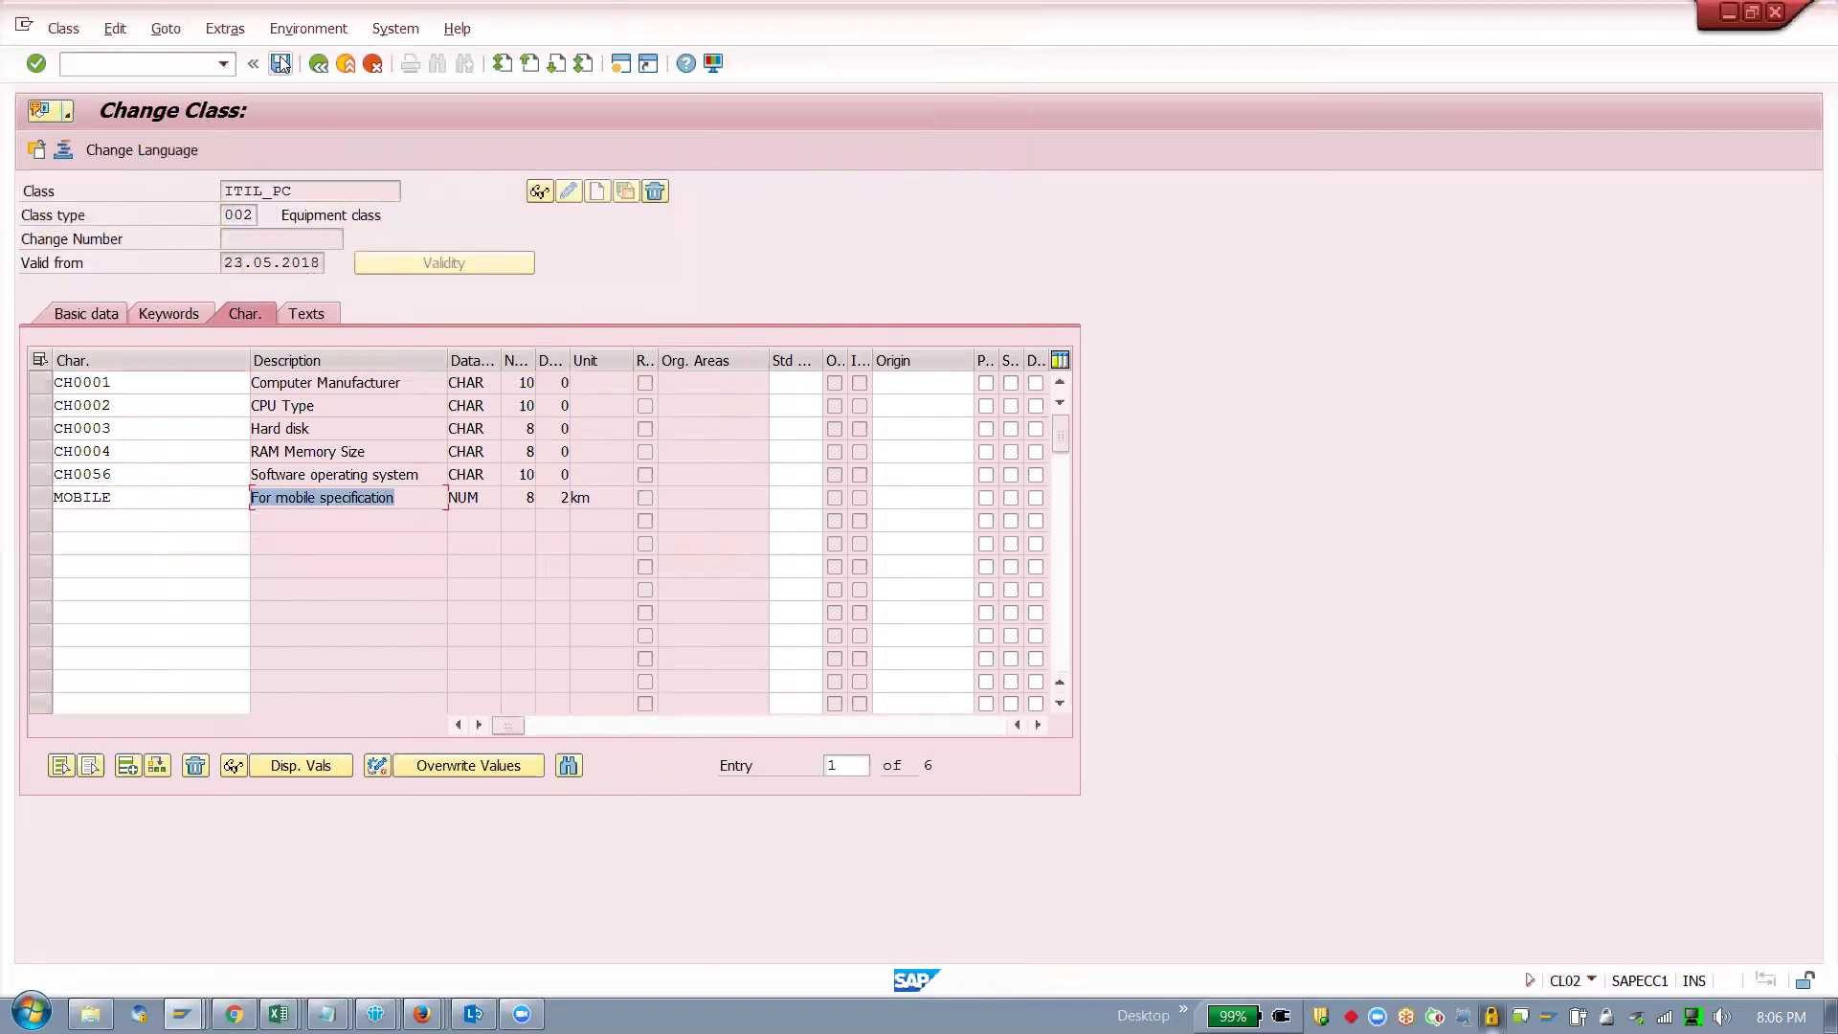
Step: Open a new Notepad document and try to paste the copied class name into it
{"action": "double_click", "coordinate": [287, 190]}
{"action": "key", "text": "ctrl+c"}
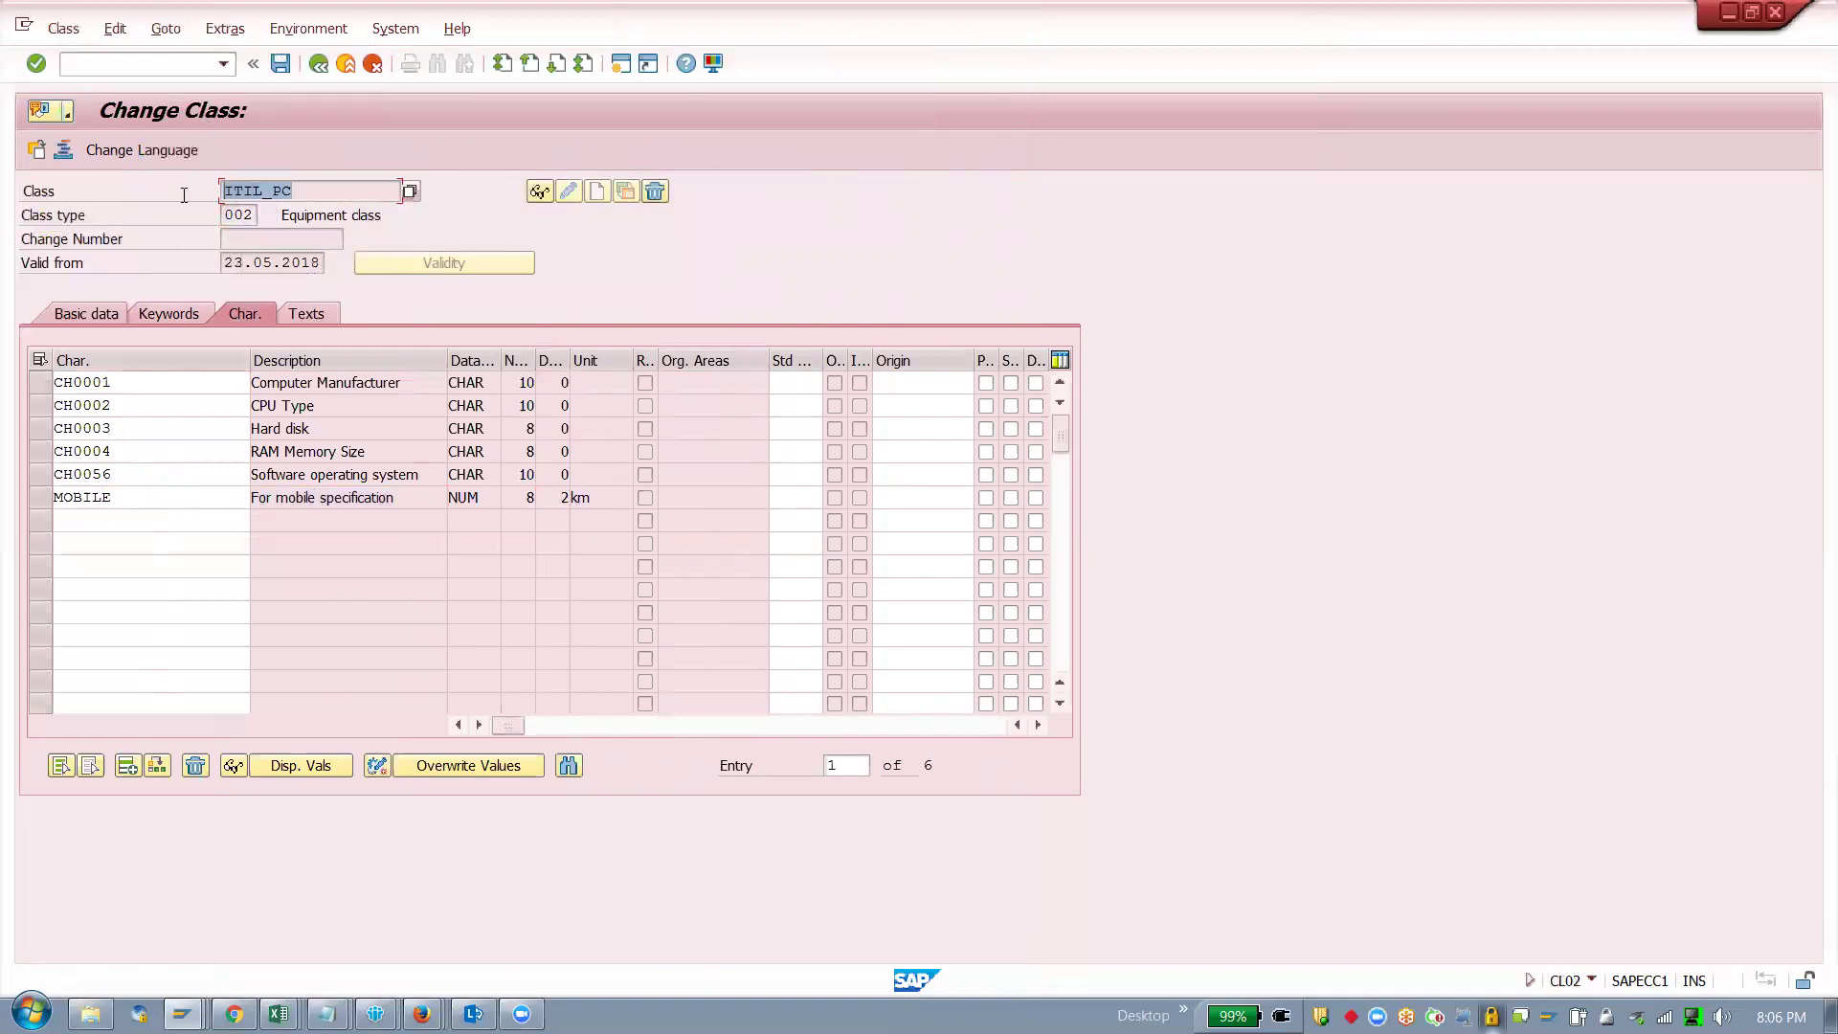
{"action": "right_click", "coordinate": [325, 1014]}
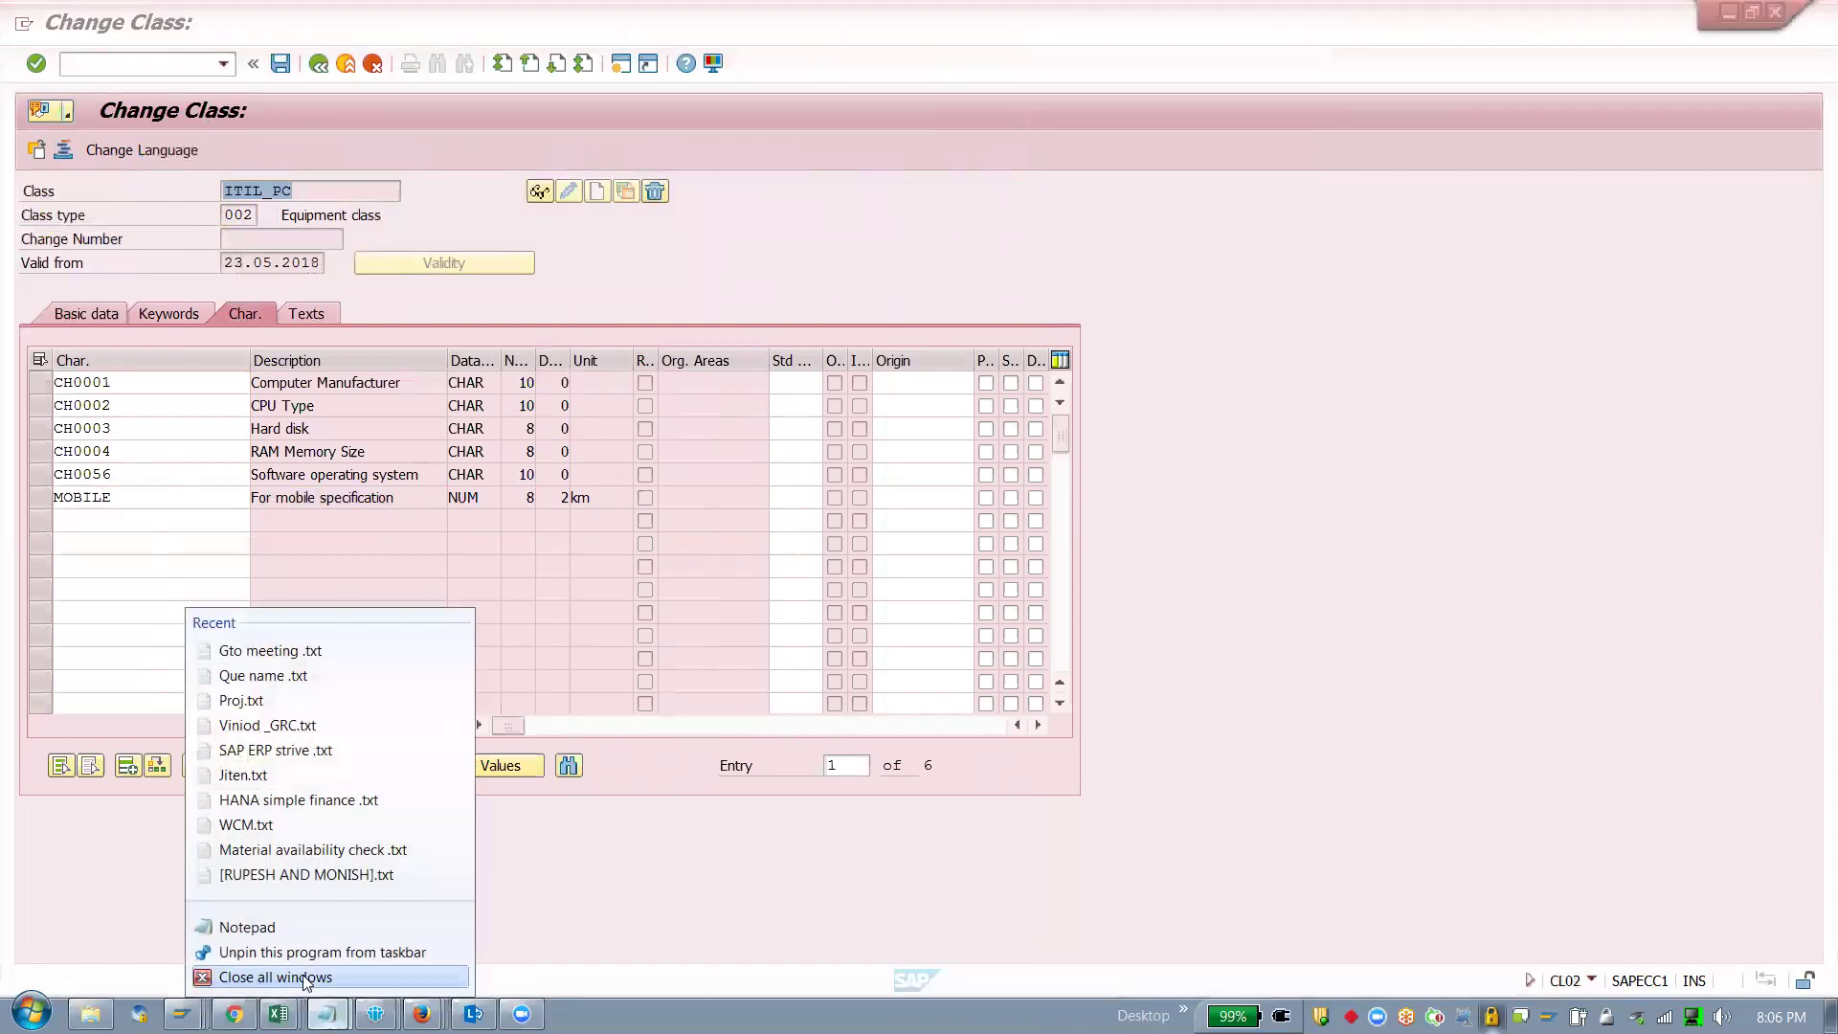
{"action": "left_click", "coordinate": [250, 926]}
{"action": "key", "text": "ctrl+v"}
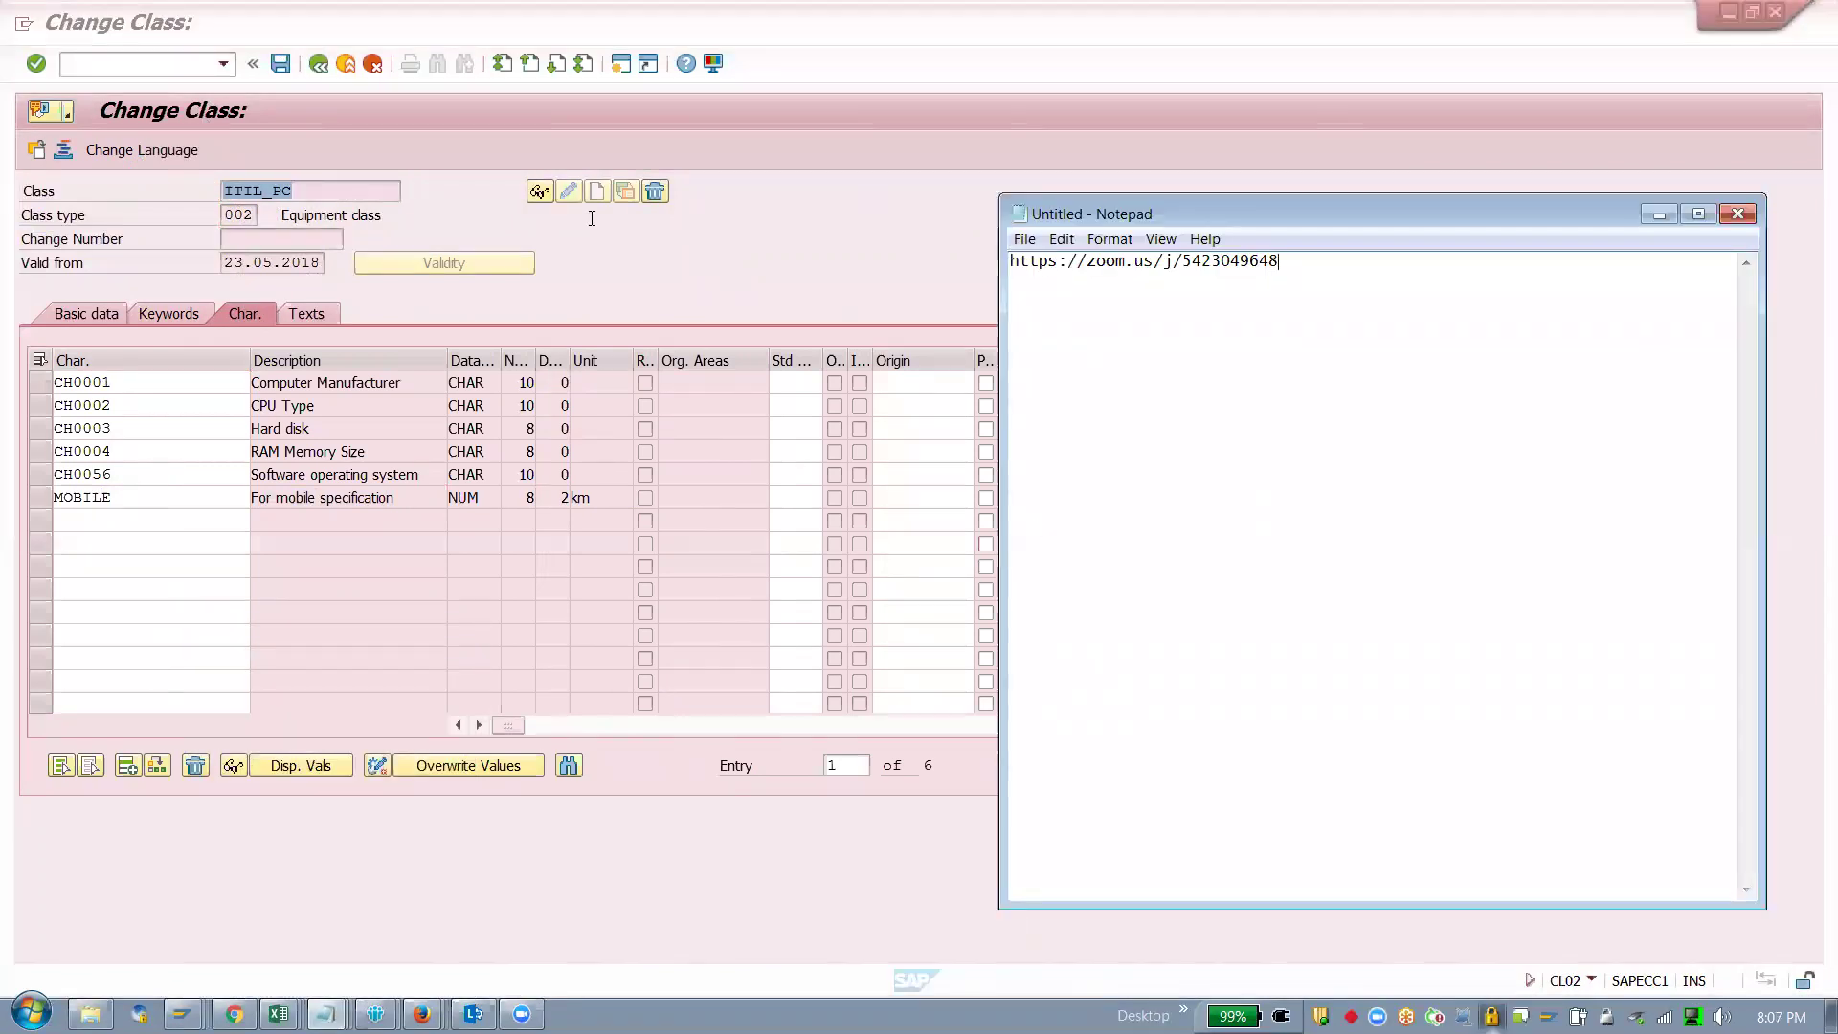
Step: Copy the class name ITIL_PC again and replace the pasted link in Notepad with it
{"action": "left_click", "coordinate": [321, 185]}
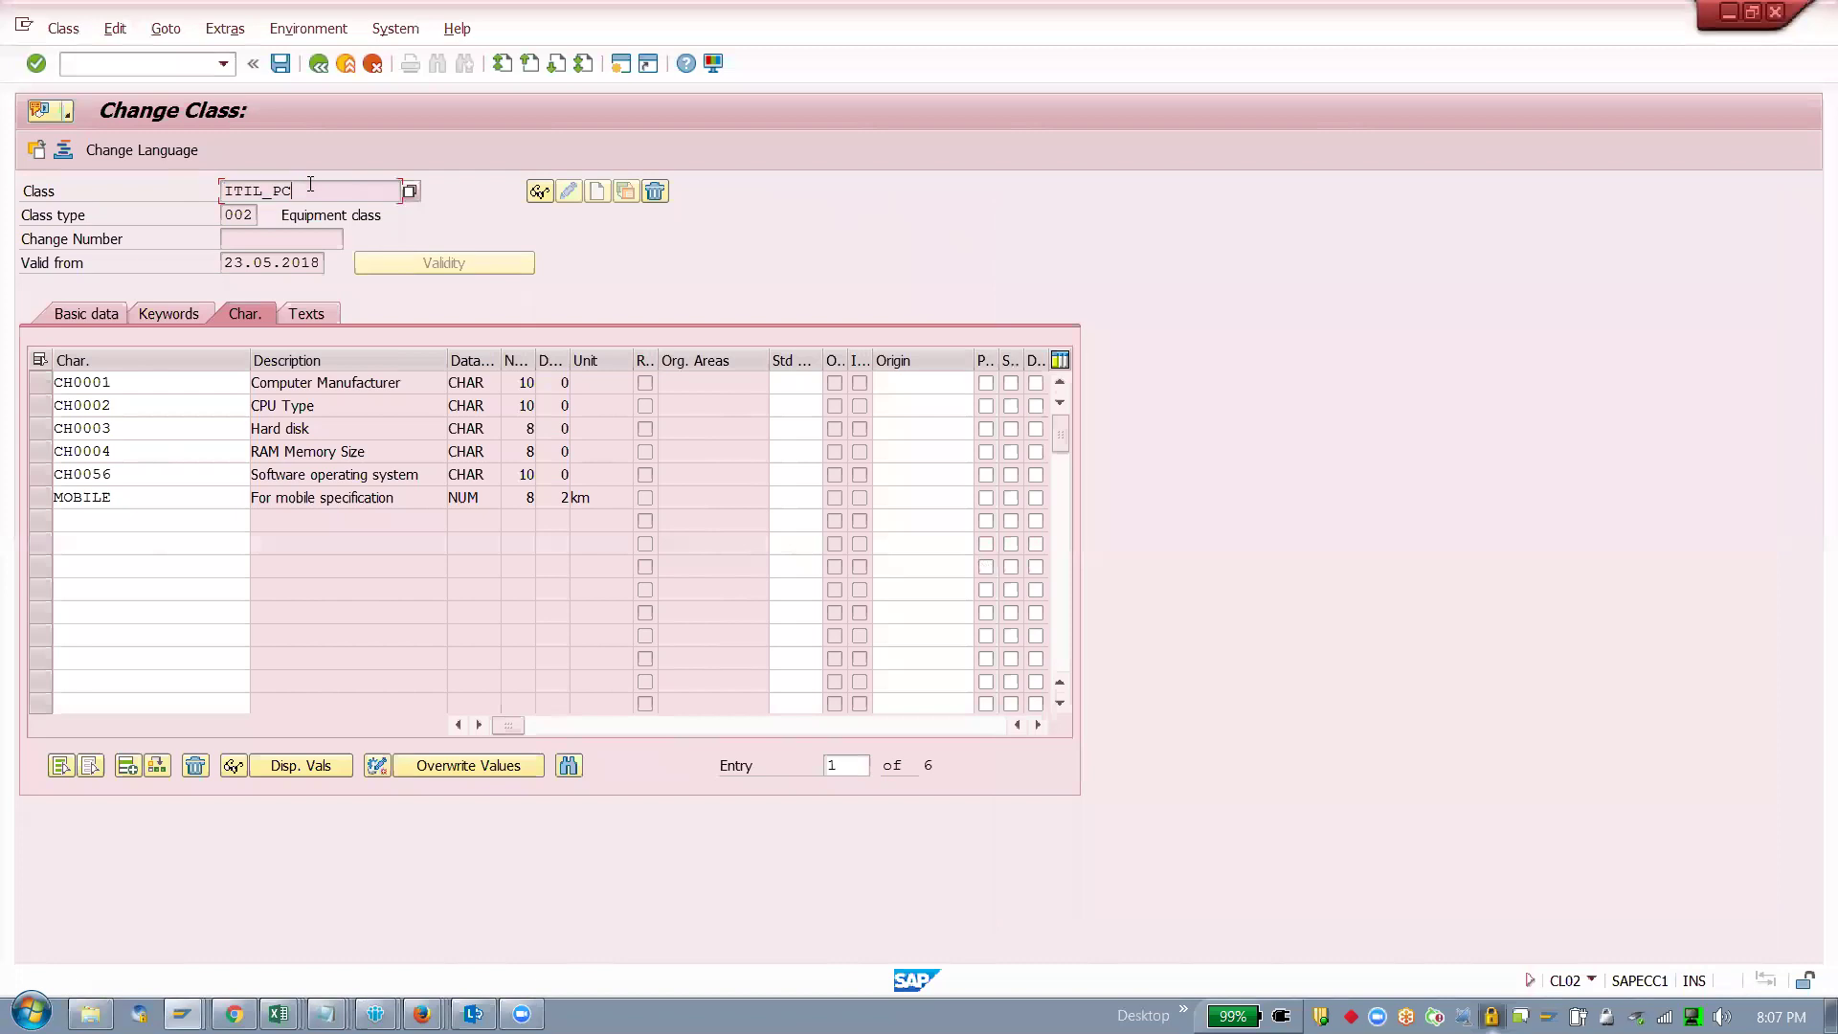
{"action": "key", "text": "alt+Tab"}
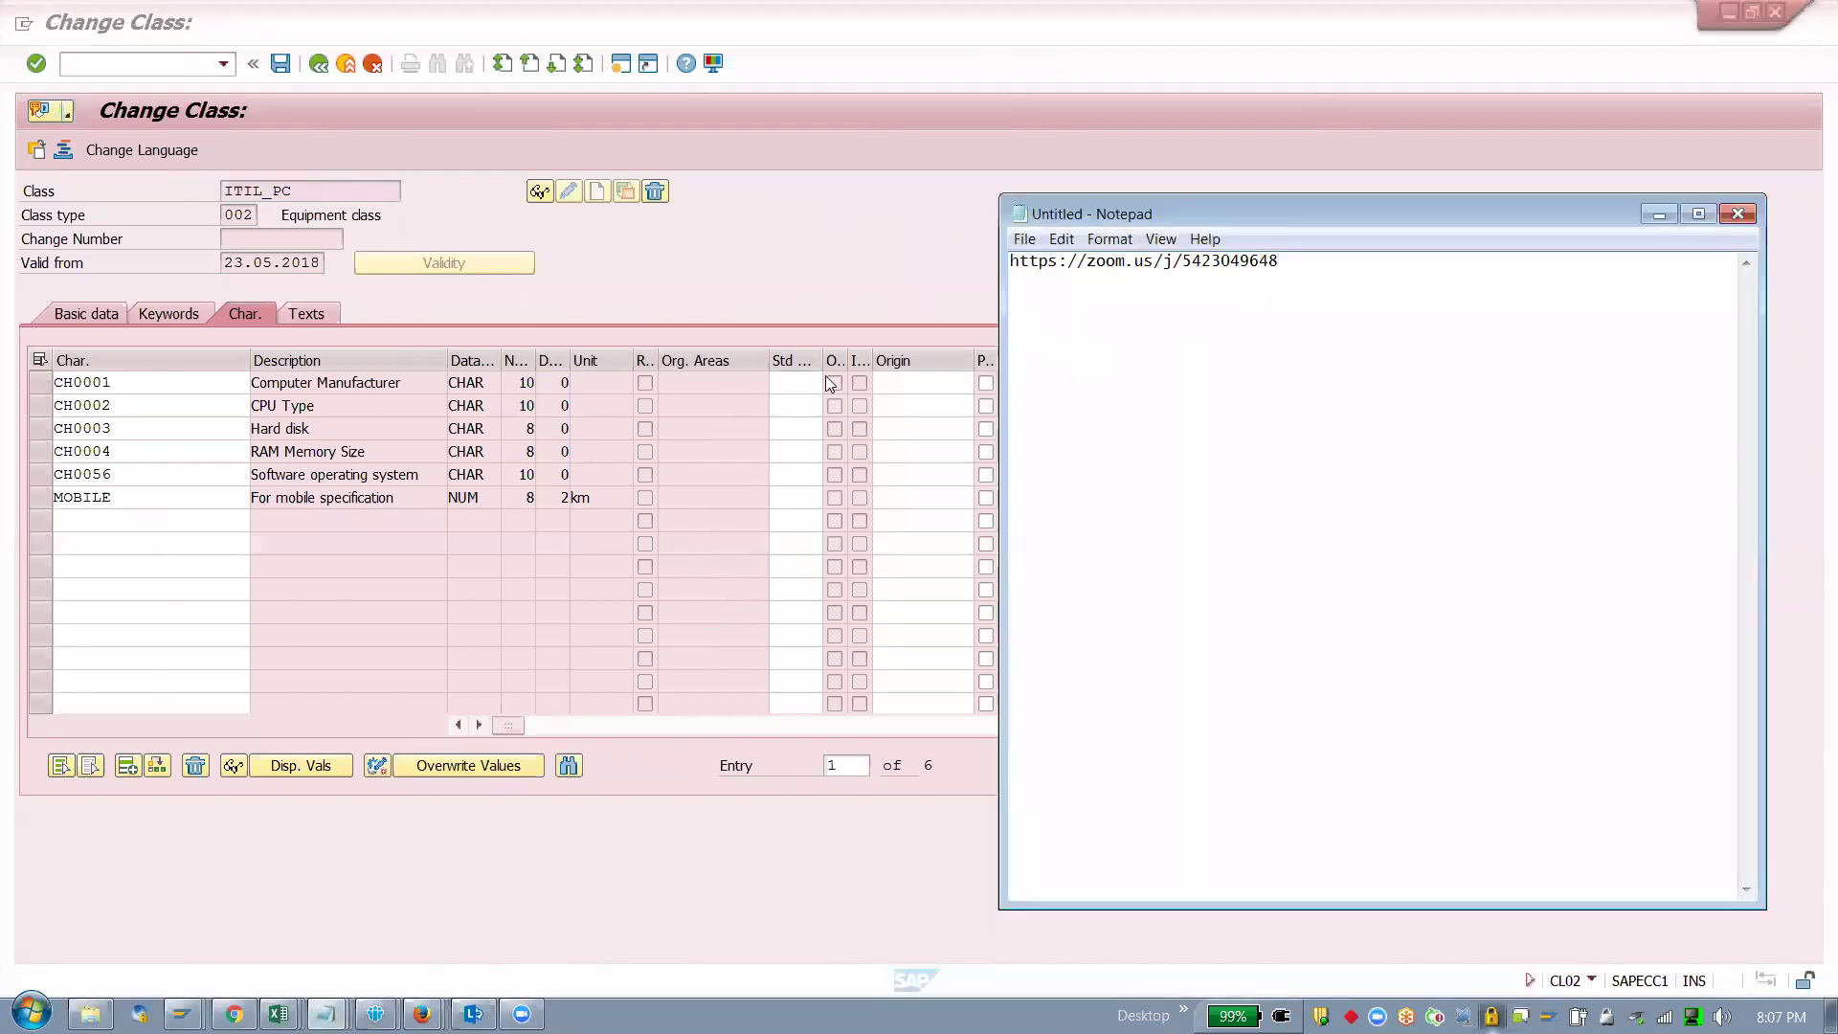
{"action": "key", "text": "BackSpace"}
{"action": "key", "text": "BackSpace"}
{"action": "key", "text": "BackSpace"}
{"action": "key", "text": "BackSpace"}
{"action": "key", "text": "BackSpace"}
{"action": "key", "text": "BackSpace"}
{"action": "key", "text": "BackSpace"}
{"action": "key", "text": "BackSpace"}
{"action": "key", "text": "BackSpace"}
{"action": "key", "text": "BackSpace"}
{"action": "key", "text": "BackSpace"}
{"action": "key", "text": "BackSpace"}
{"action": "key", "text": "BackSpace"}
{"action": "key", "text": "BackSpace"}
{"action": "key", "text": "BackSpace"}
{"action": "key", "text": "BackSpace"}
{"action": "key", "text": "BackSpace"}
{"action": "key", "text": "BackSpace"}
{"action": "key", "text": "BackSpace"}
{"action": "key", "text": "BackSpace"}
{"action": "key", "text": "ctrl+v"}
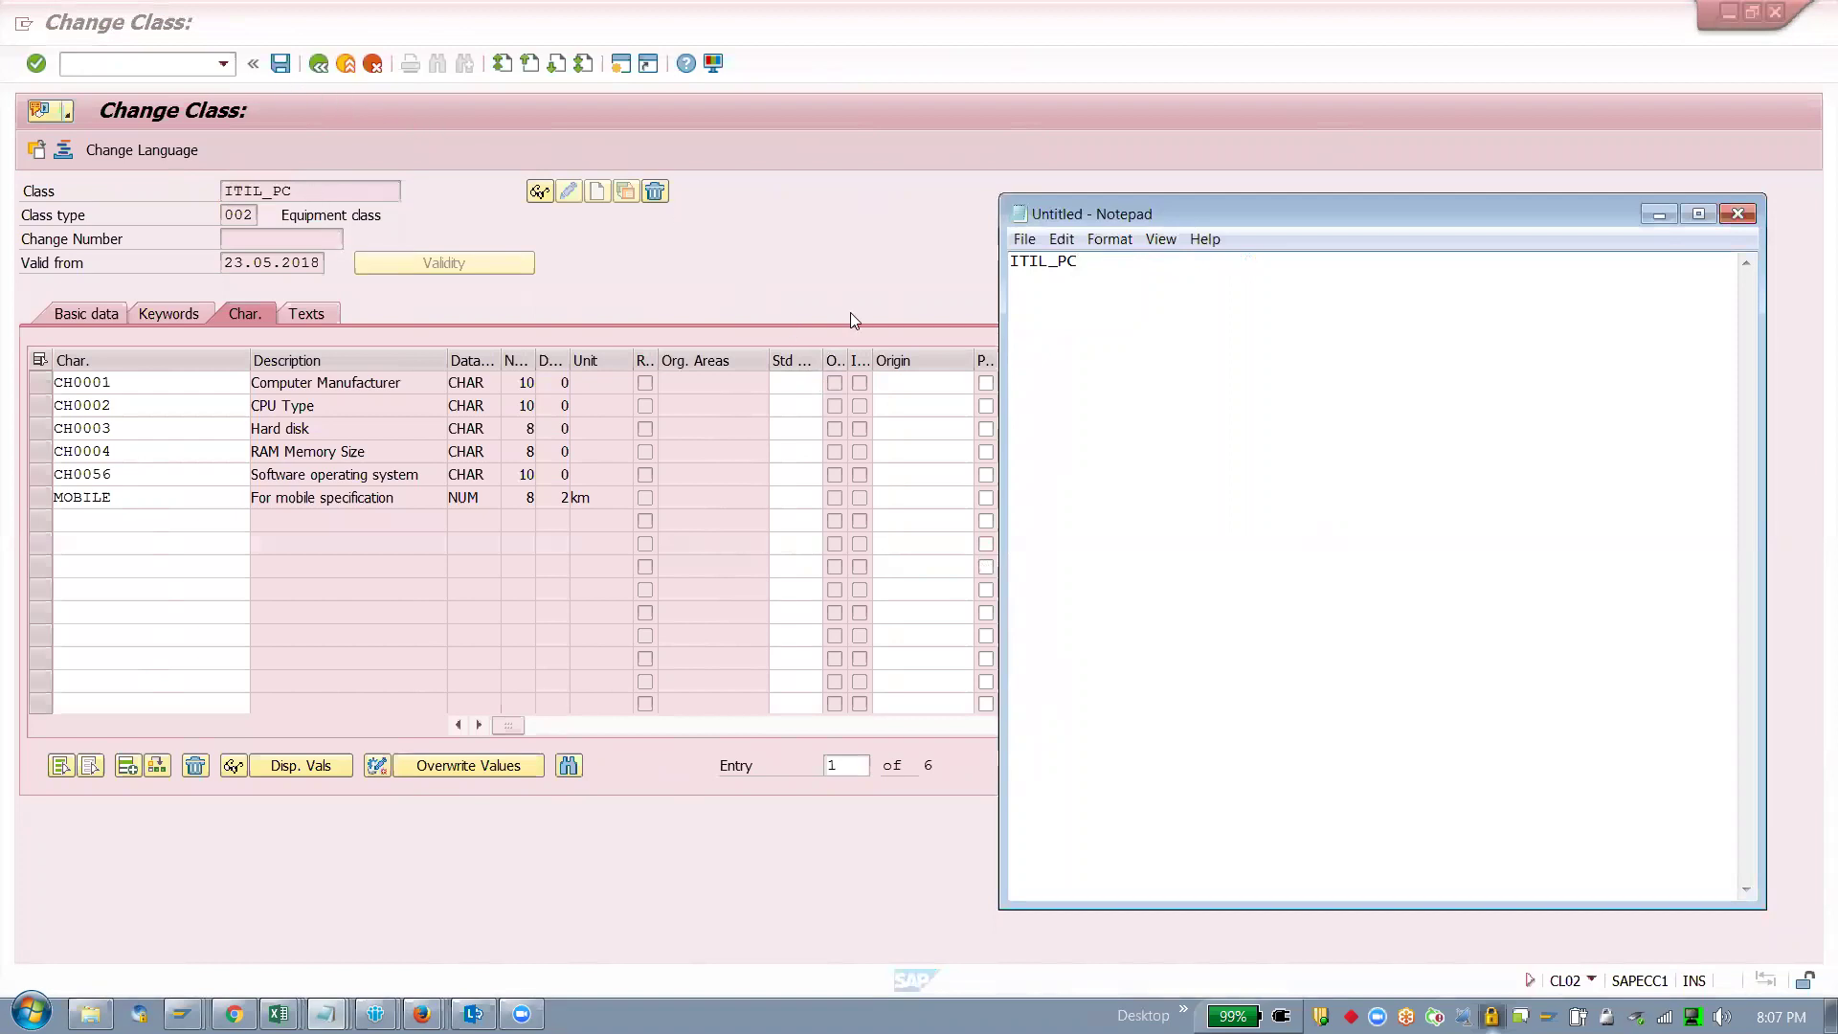
Step: Complete the Notepad line as "ITIL_PC - Computer" and save the class changes in SAP
{"action": "left_click_drag", "start_coordinate": [1163, 280], "coordinate": [996, 261]}
{"action": "left_click", "coordinate": [1151, 273]}
{"action": "type", "text": "0"}
{"action": "key", "text": "BackSpace"}
{"action": "type", "text": "- Computer"}
{"action": "left_click", "coordinate": [281, 65]}
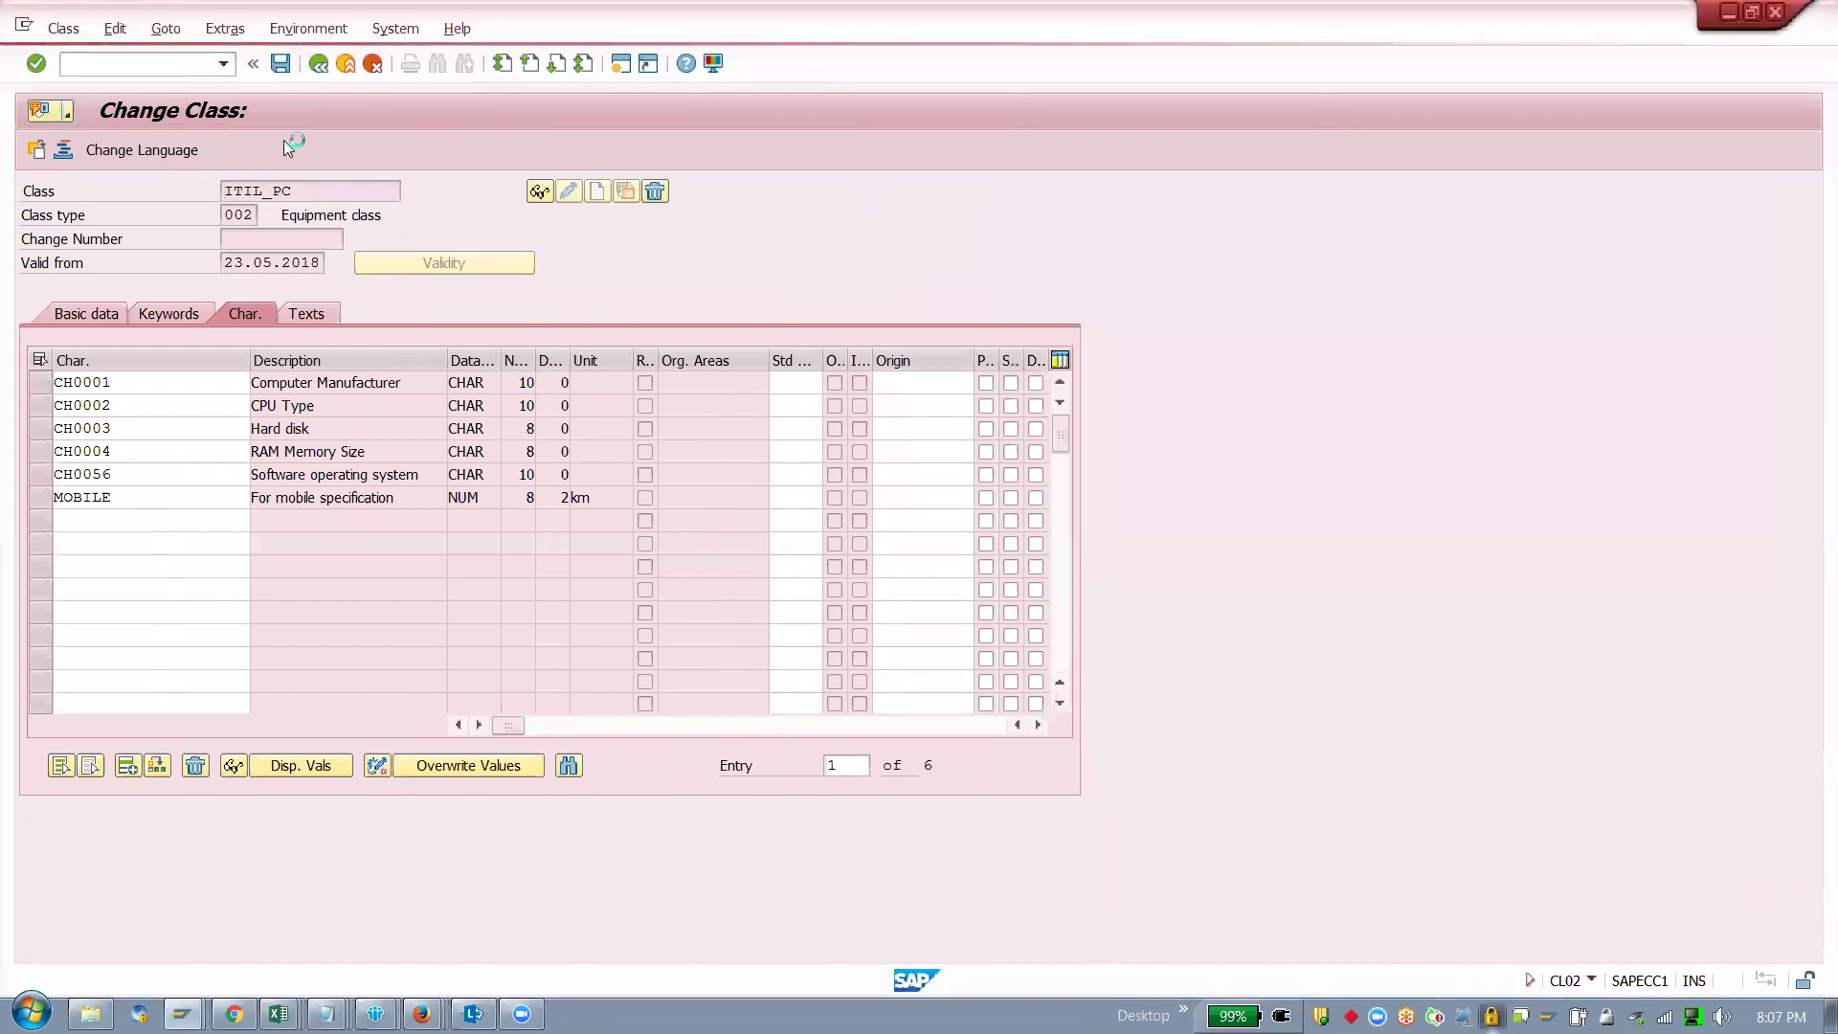
Step: Switch to the equipment classification session and end its current transaction with /n
{"action": "key", "text": "alt+Tab"}
{"action": "key", "text": "alt+Tab"}
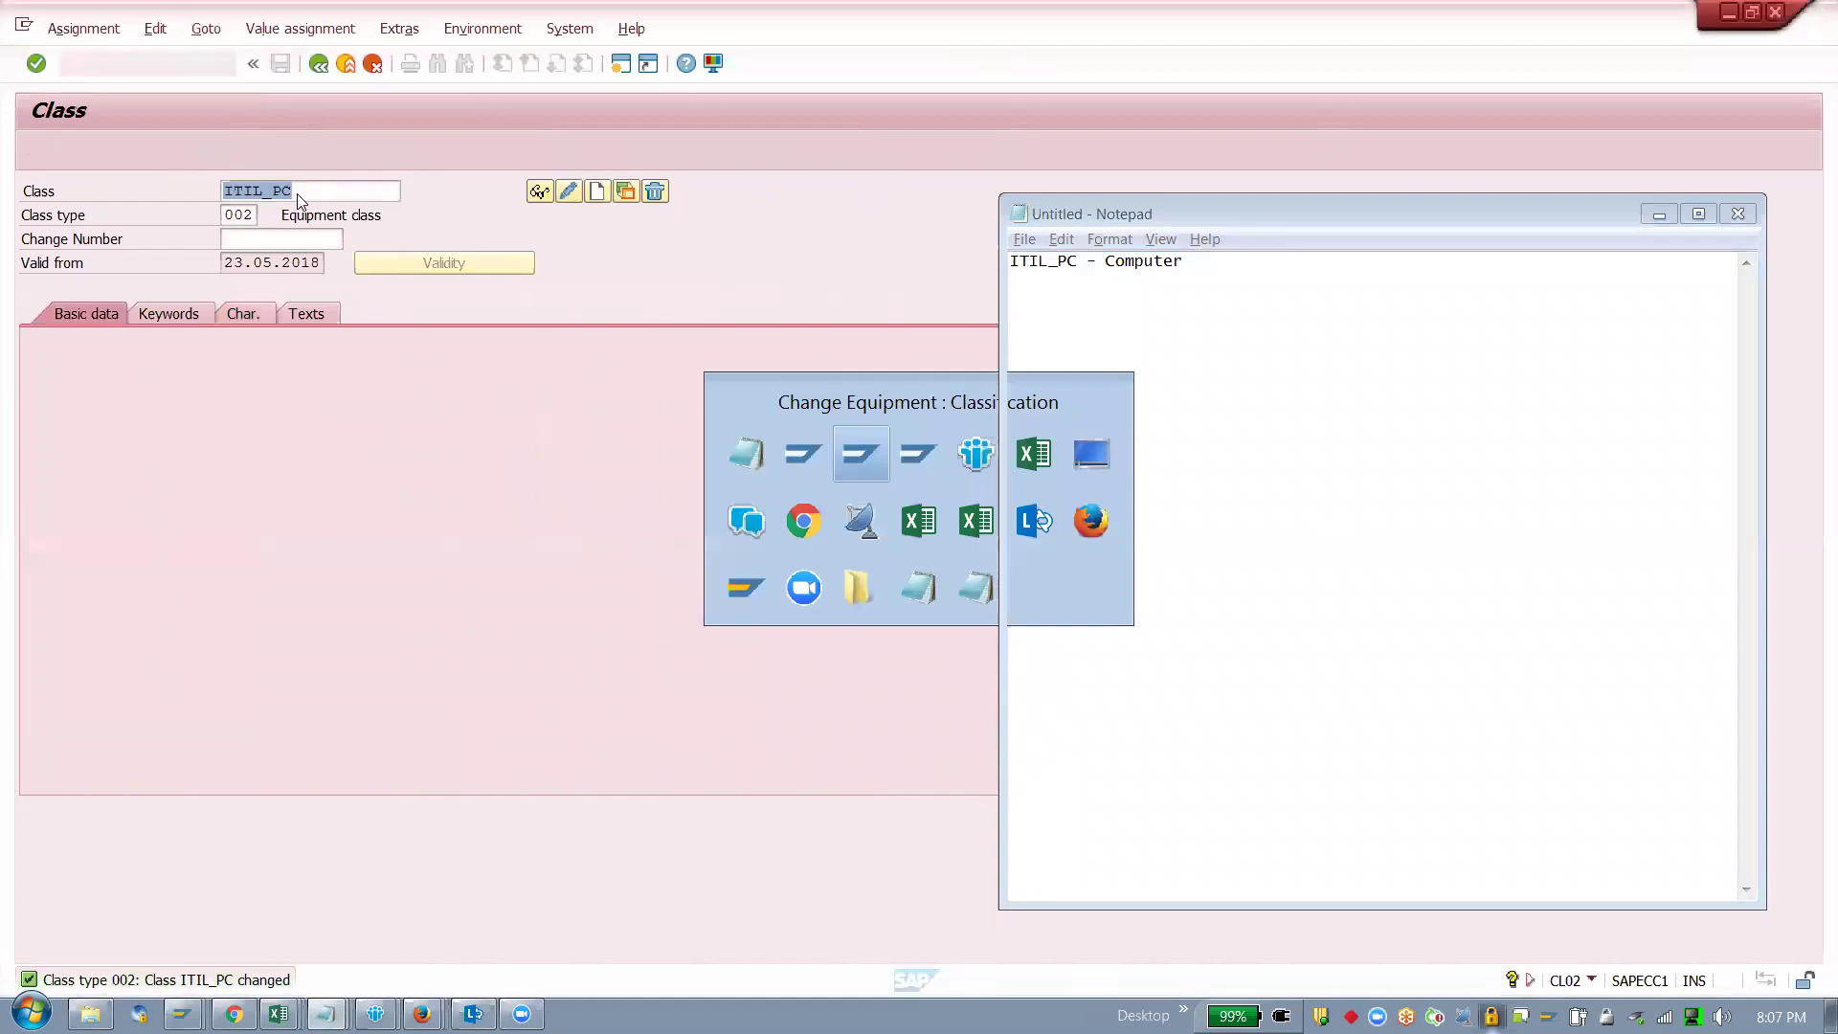
{"action": "left_click", "coordinate": [193, 66]}
{"action": "type", "text": "n"}
{"action": "key", "text": "Return"}
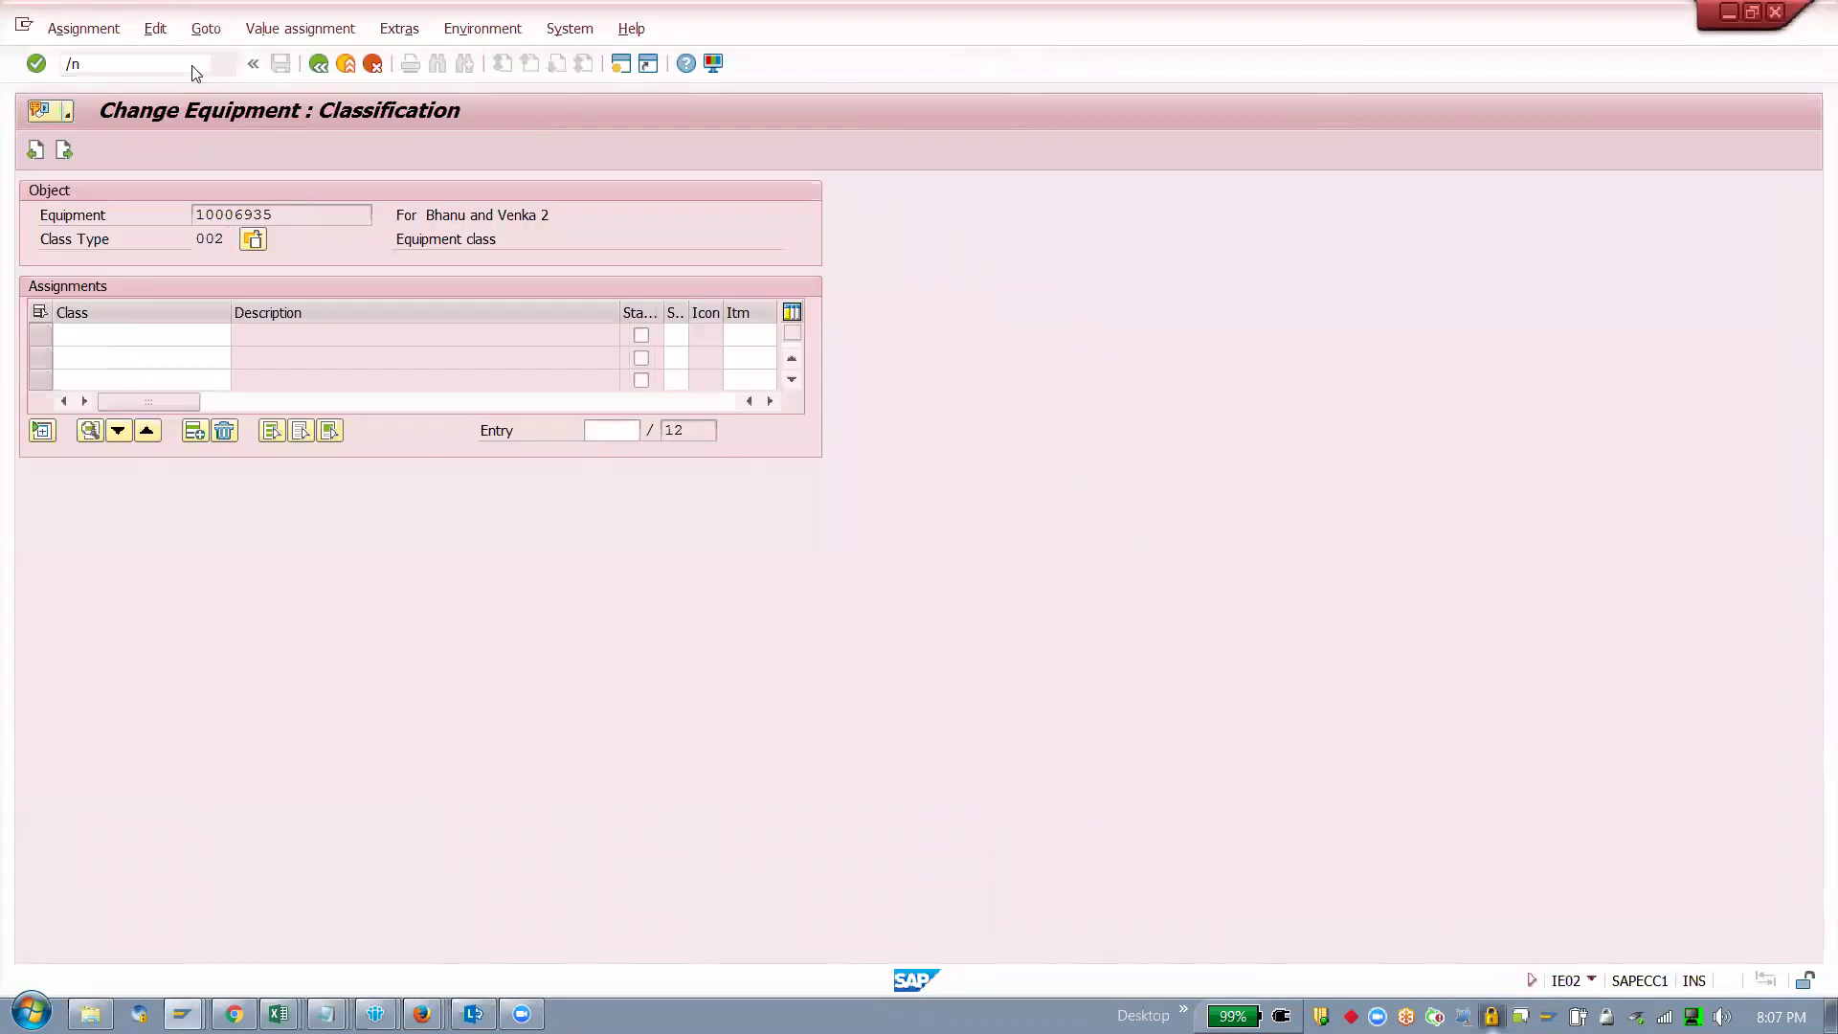
Step: Start transaction IE02 for equipment 10006935 and open its class overview
{"action": "type", "text": "ie02"}
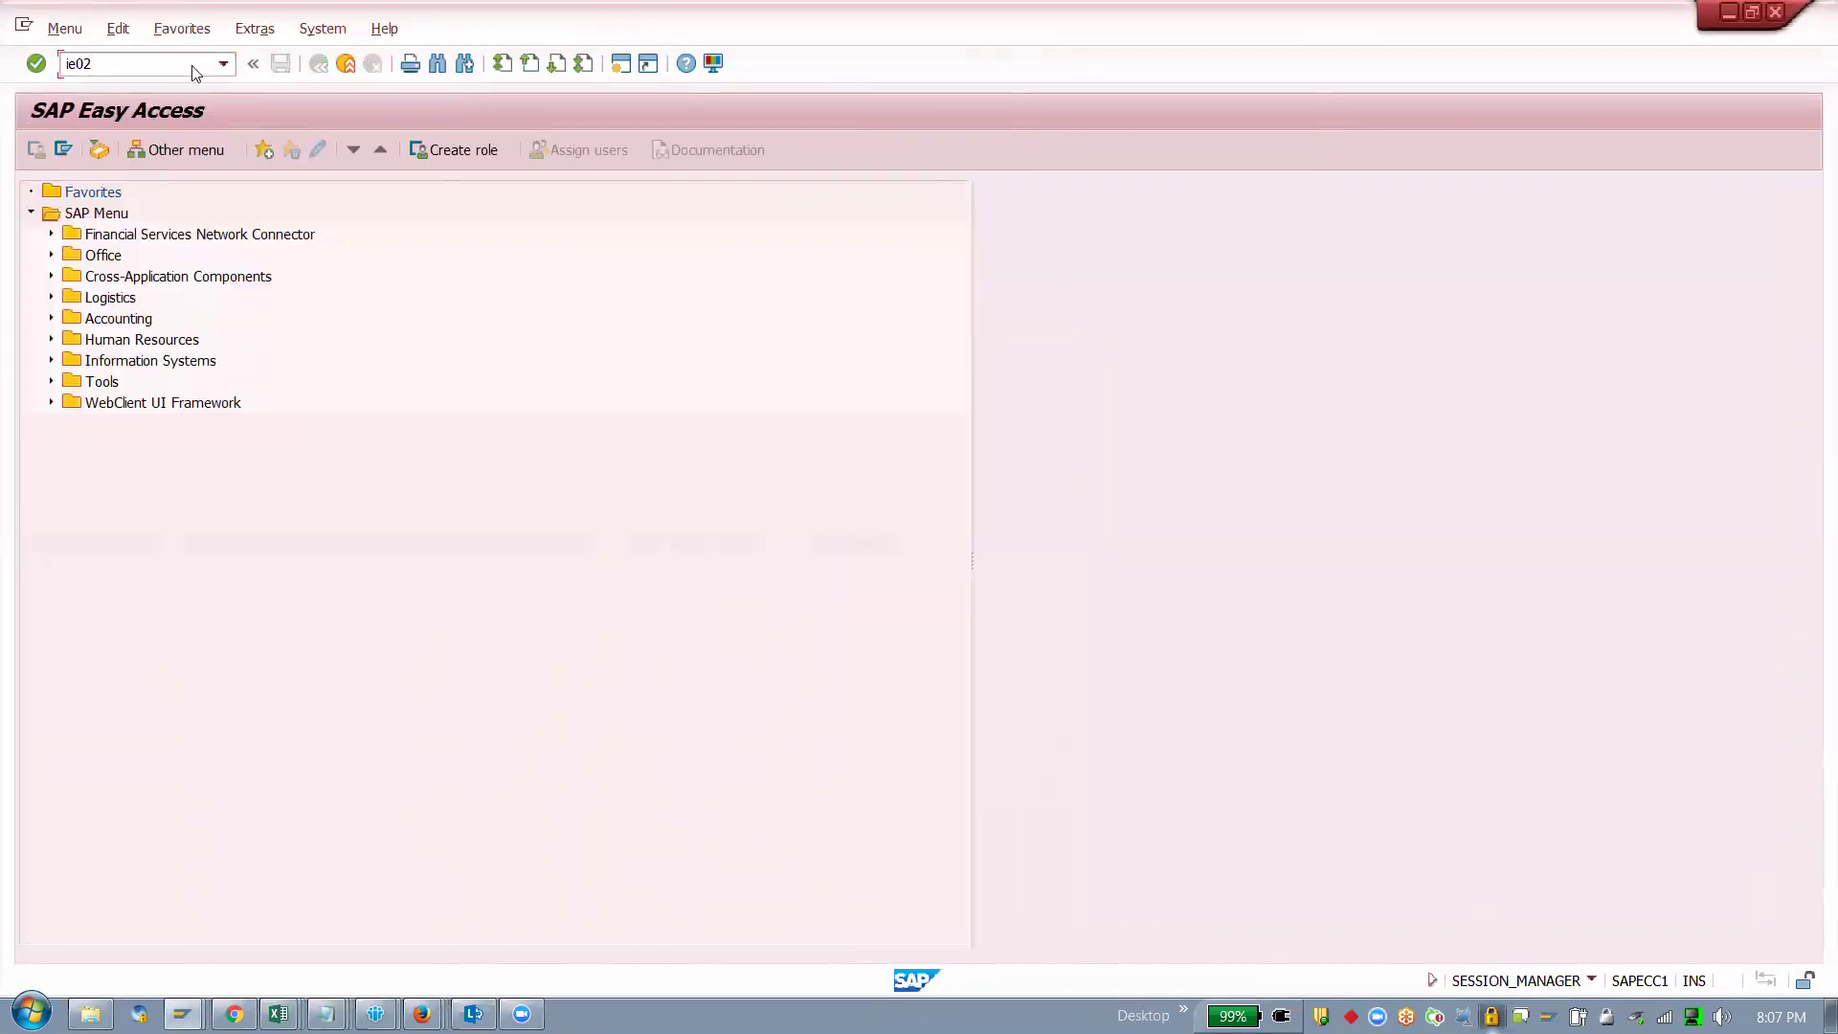
{"action": "key", "text": "Return"}
{"action": "key", "text": "Return"}
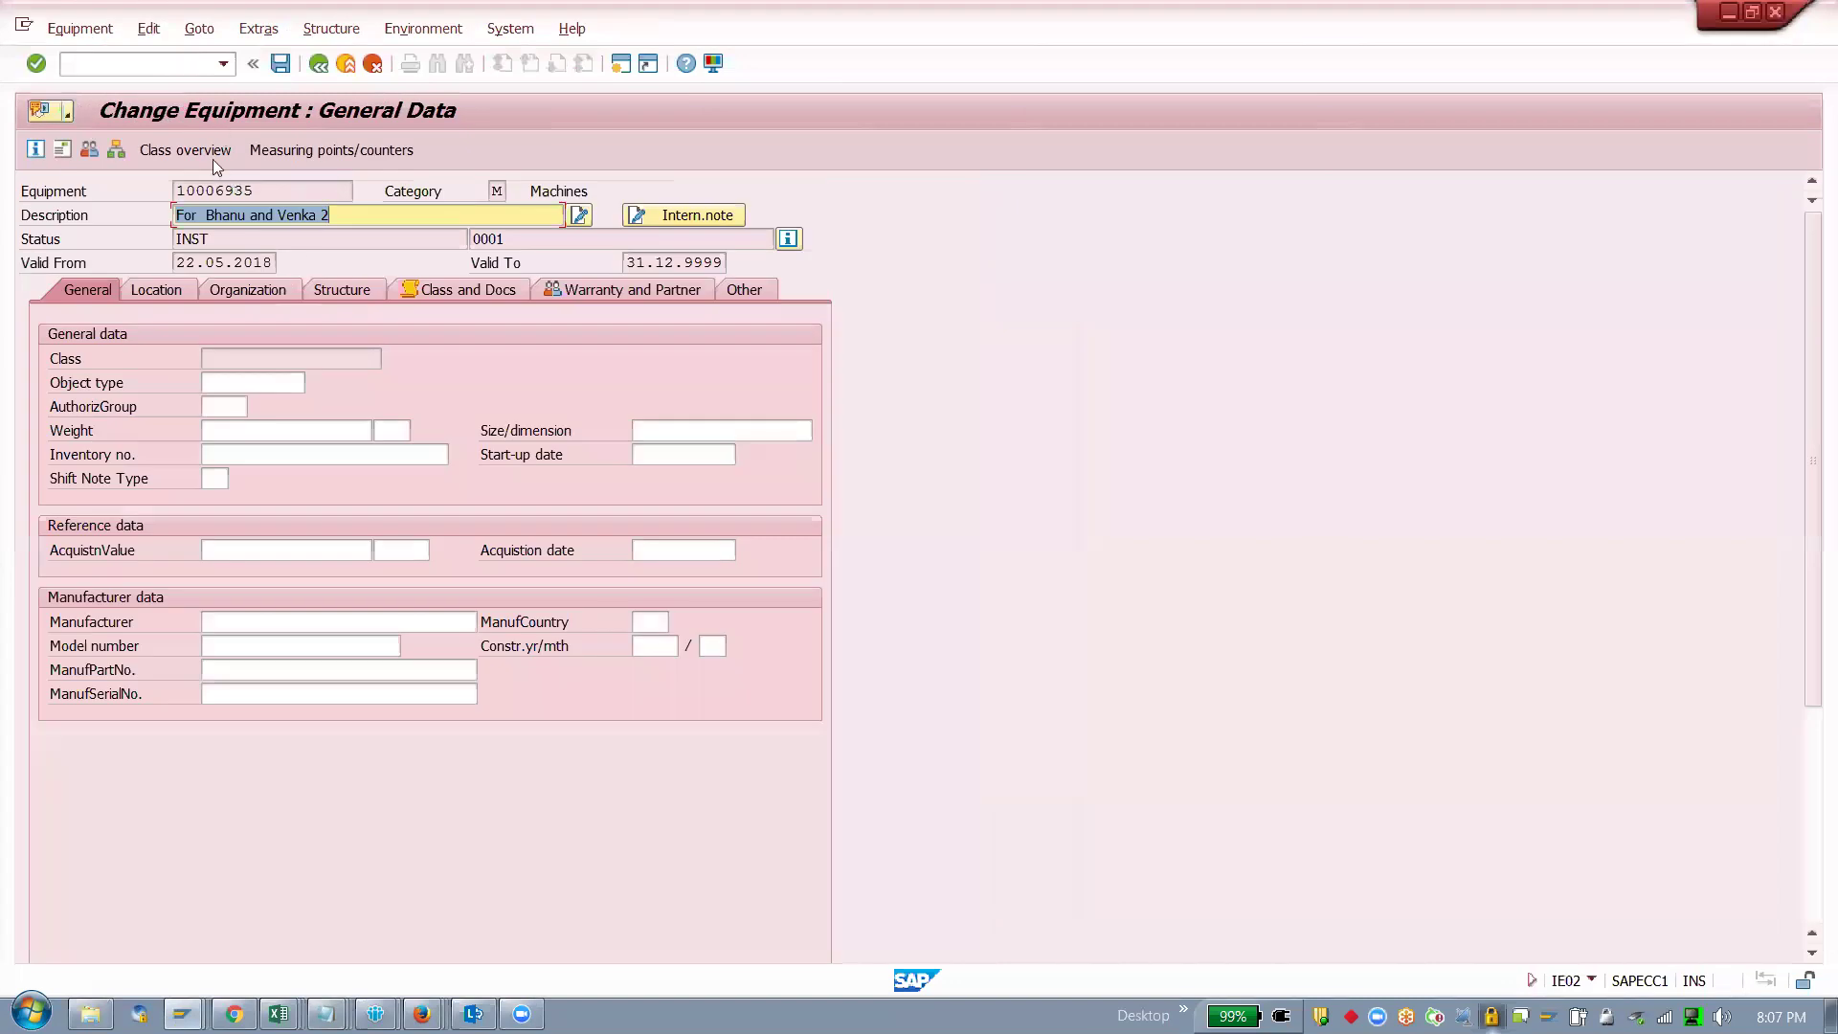
{"action": "left_click", "coordinate": [202, 149]}
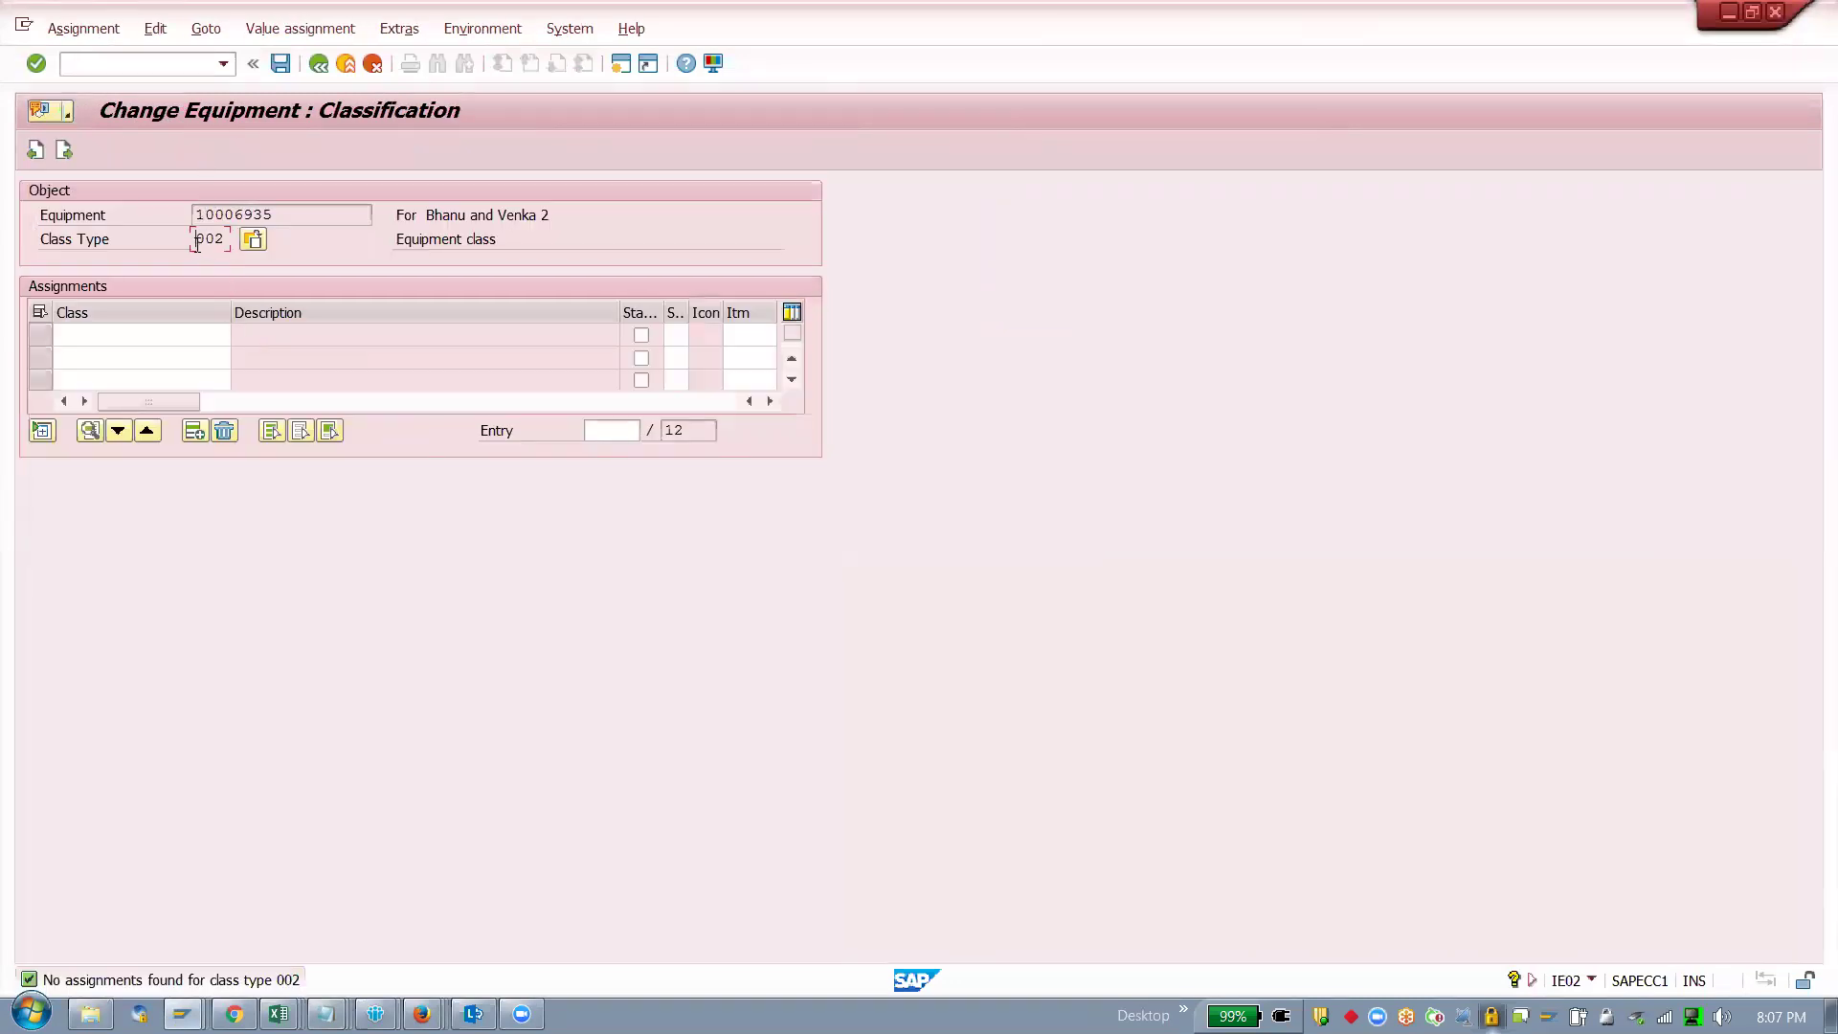
{"action": "double_click", "coordinate": [209, 238]}
Step: Copy the class name ITIL_PC from Notepad and assign it as the equipment's class in SAP
{"action": "key", "text": "alt+Tab"}
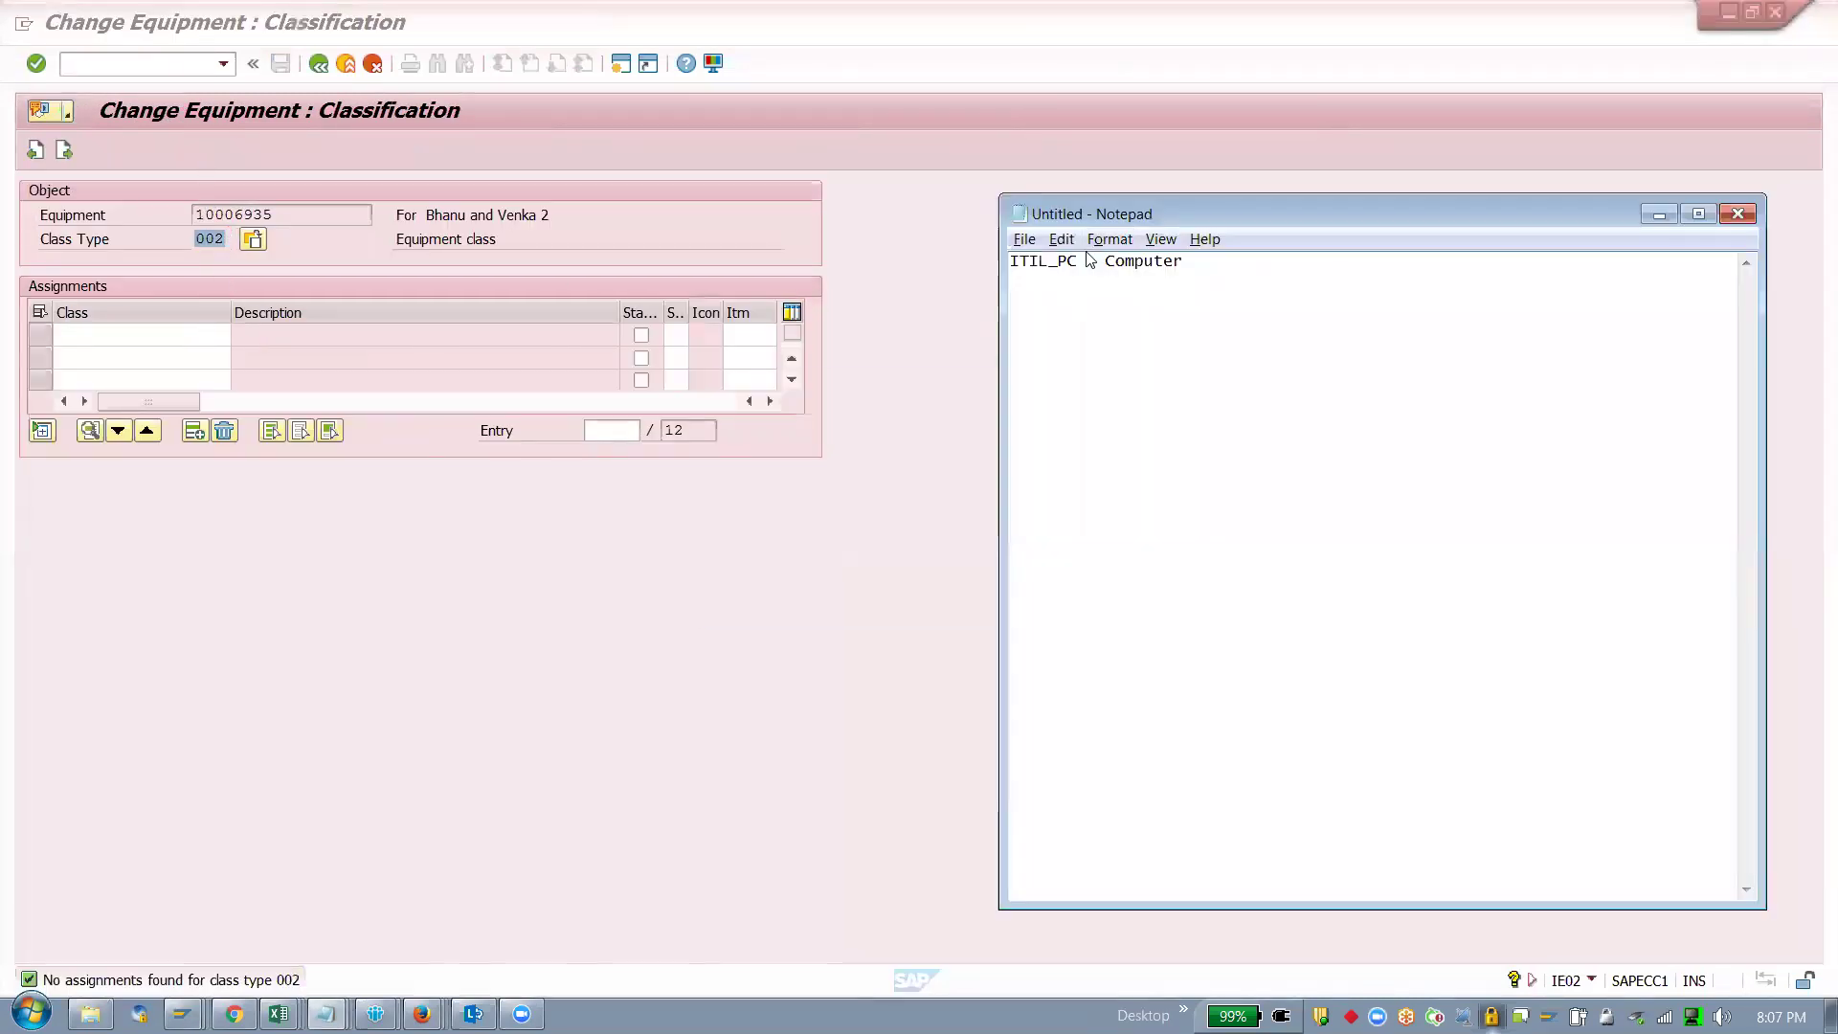
{"action": "left_click_drag", "start_coordinate": [1079, 261], "coordinate": [999, 258]}
{"action": "key", "text": "ctrl+c"}
{"action": "left_click", "coordinate": [155, 334]}
{"action": "key", "text": "ctrl+v"}
{"action": "key", "text": "Return"}
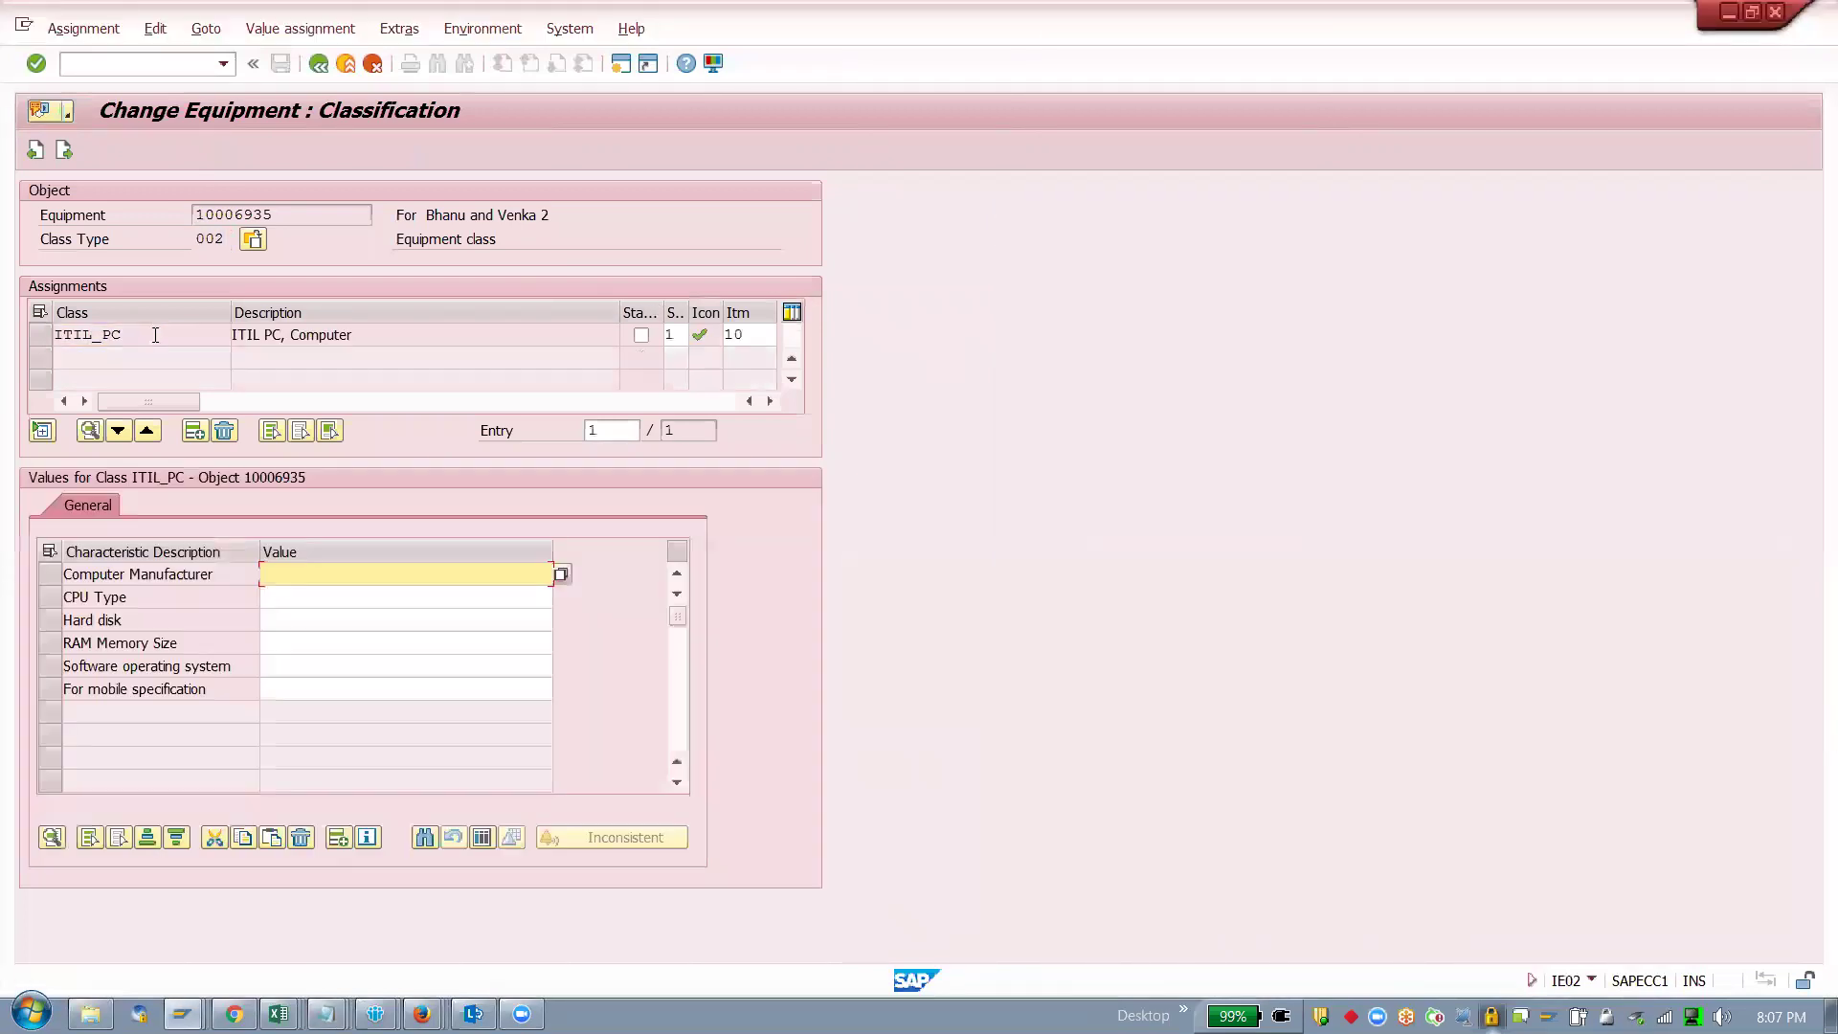
Step: Set the "For mobile specification" characteristic to 500,00 km from its allowed values
{"action": "left_click", "coordinate": [268, 688]}
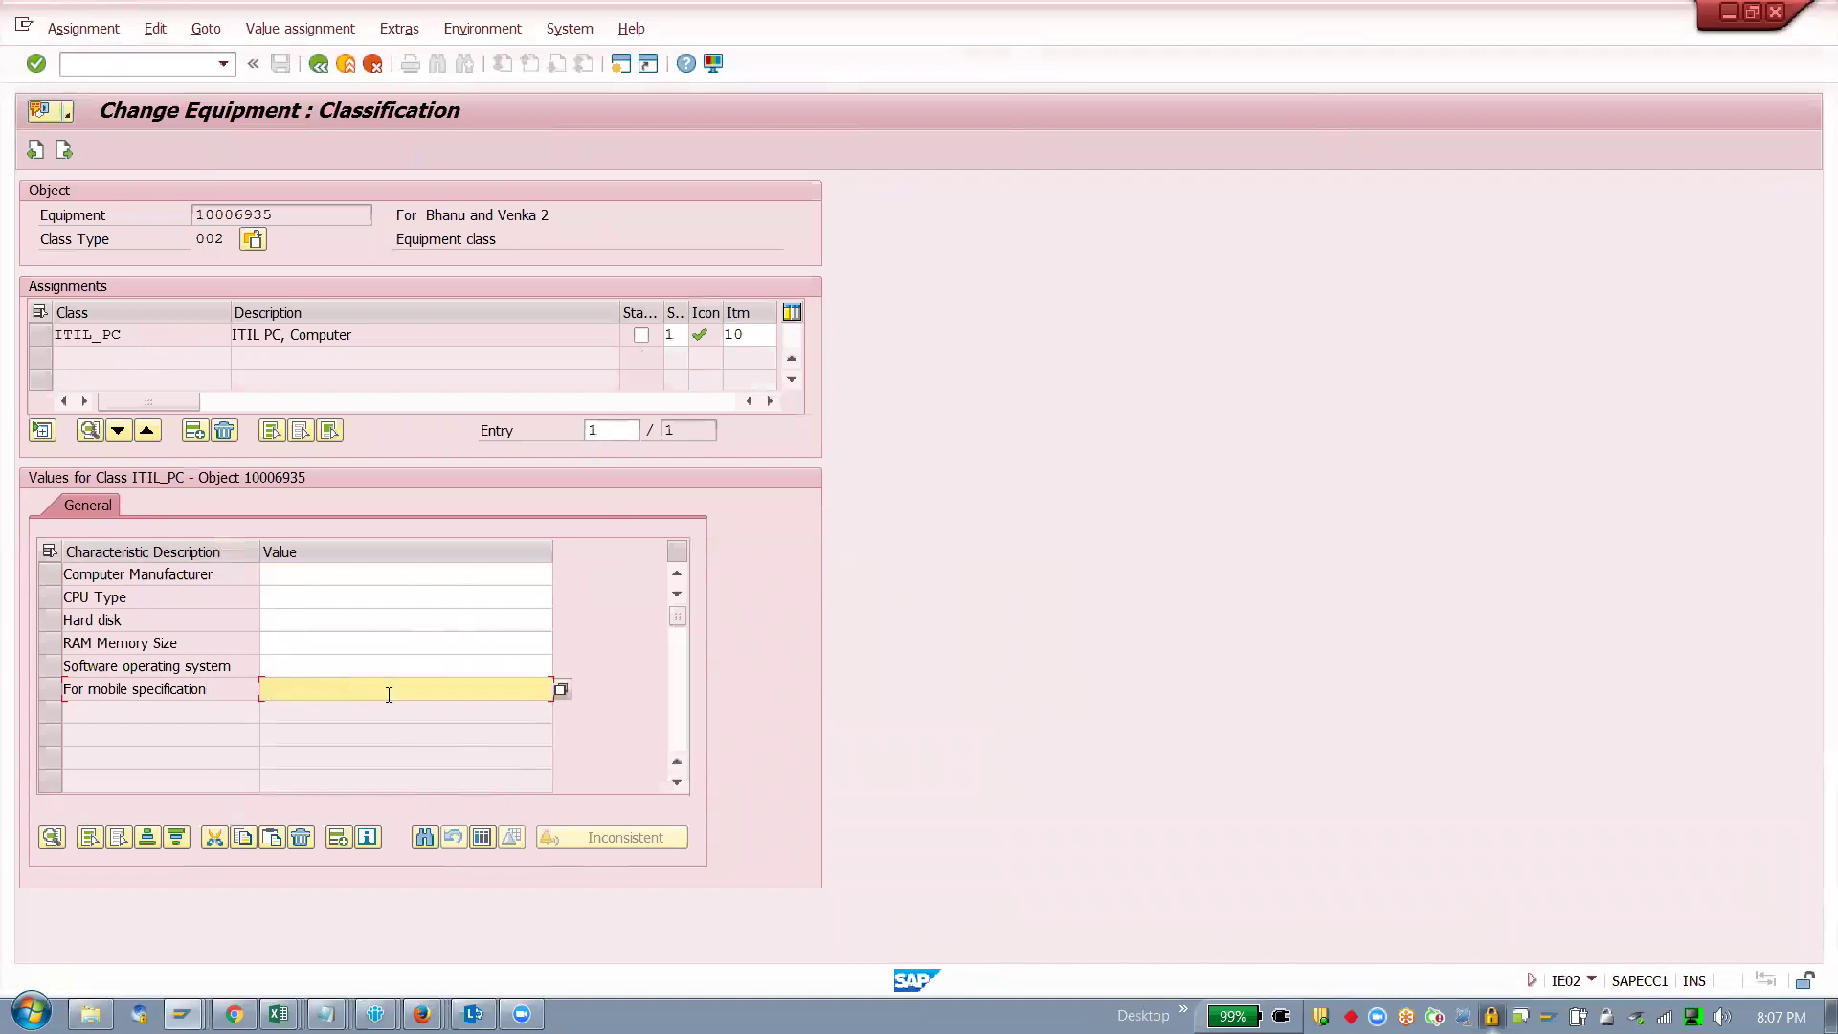
{"action": "left_click", "coordinate": [560, 690]}
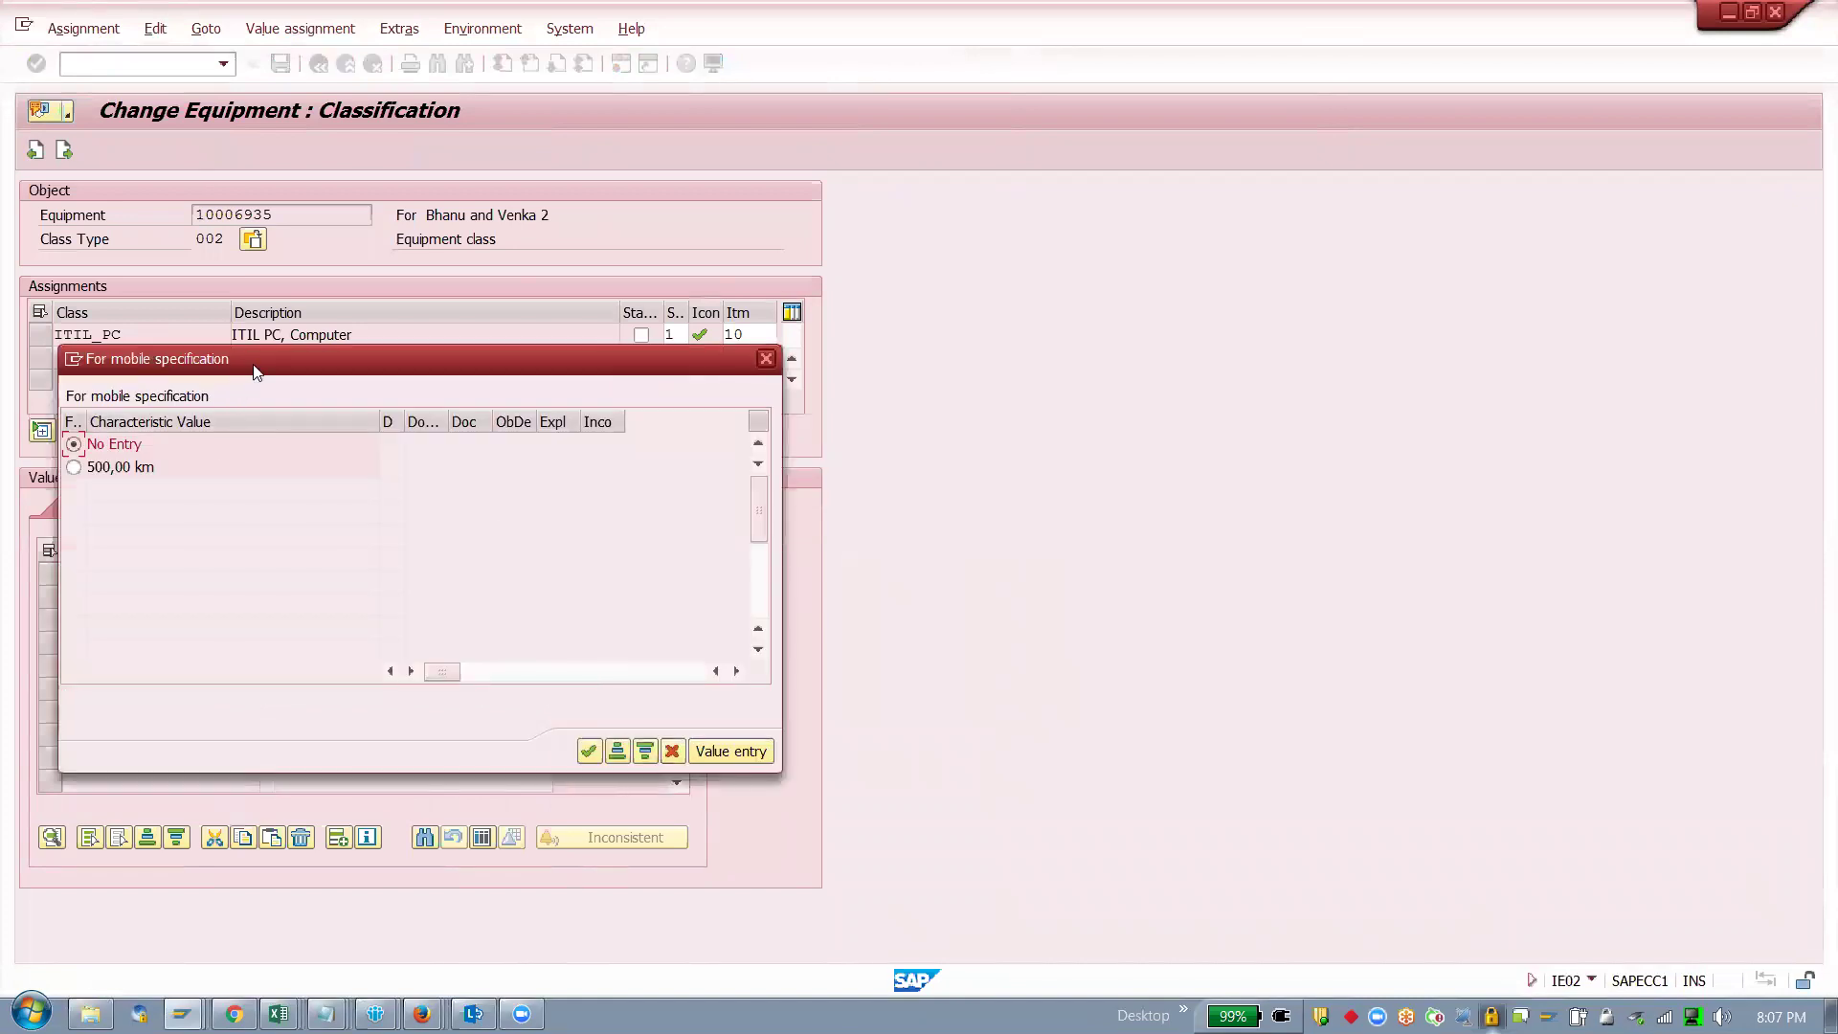
{"action": "left_click_drag", "start_coordinate": [255, 360], "coordinate": [864, 272]}
{"action": "left_click", "coordinate": [684, 381]}
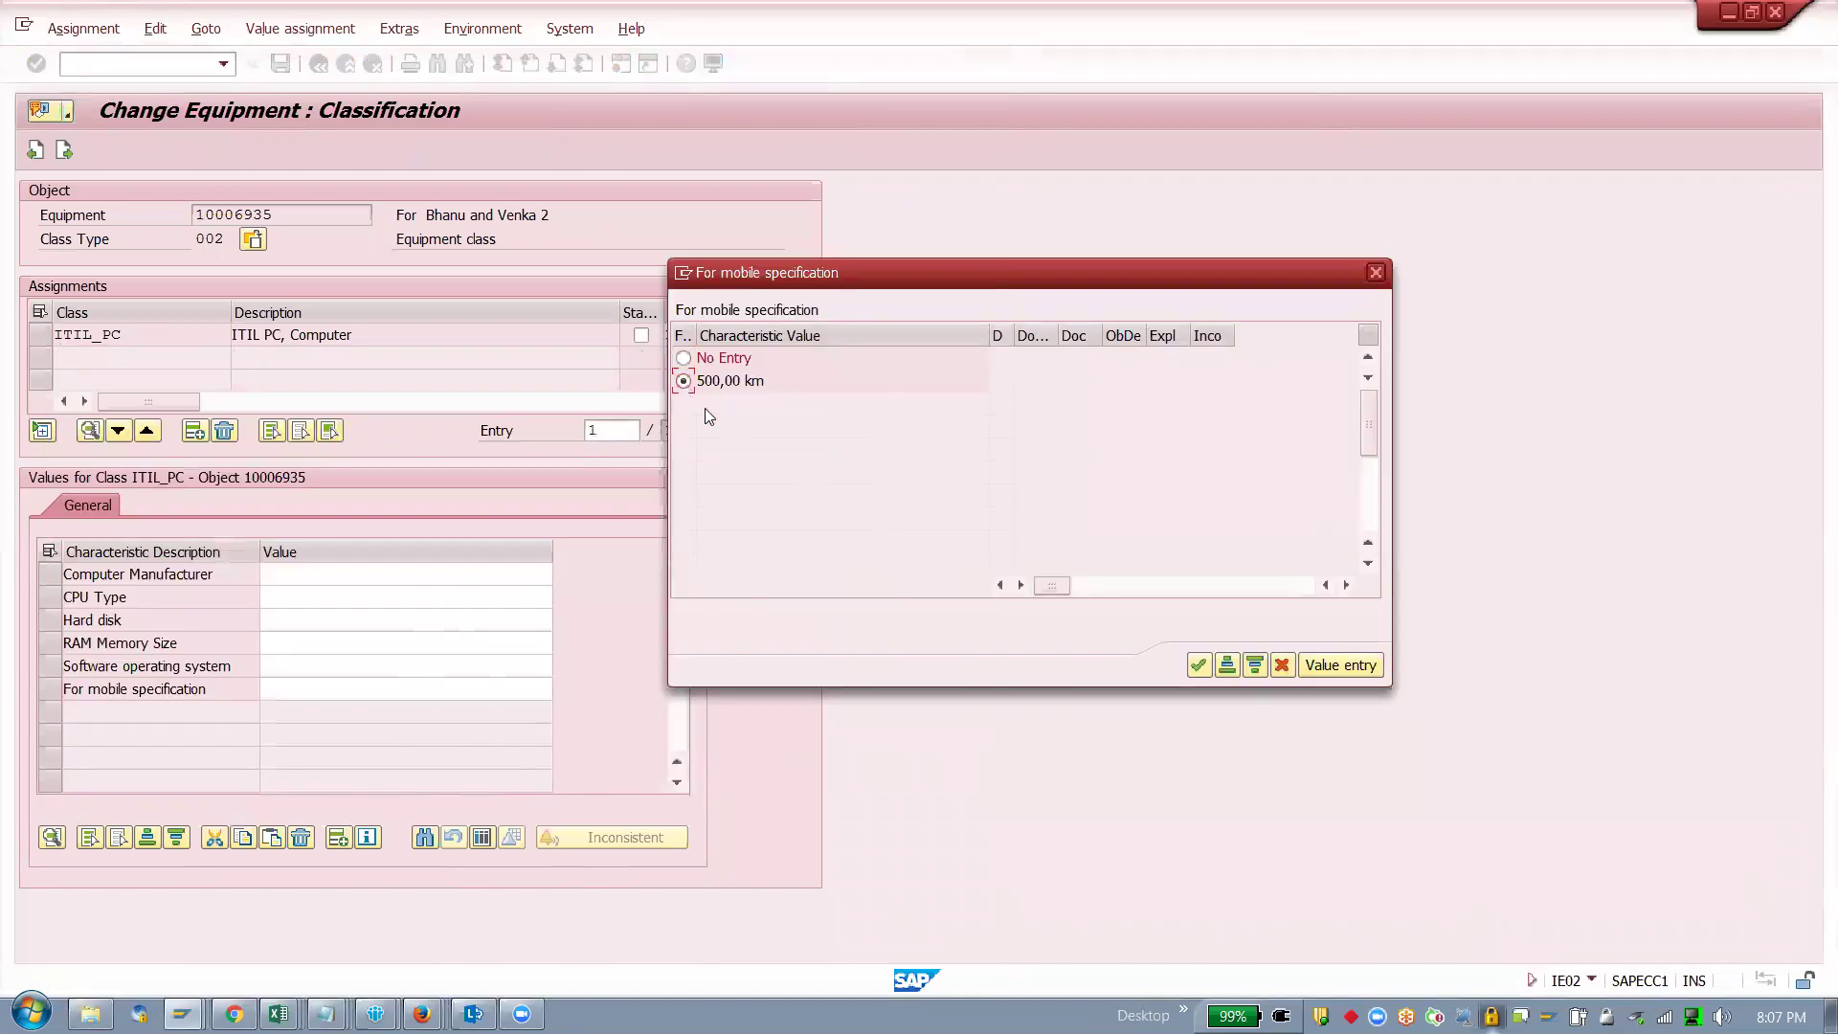
{"action": "left_click", "coordinate": [1199, 666]}
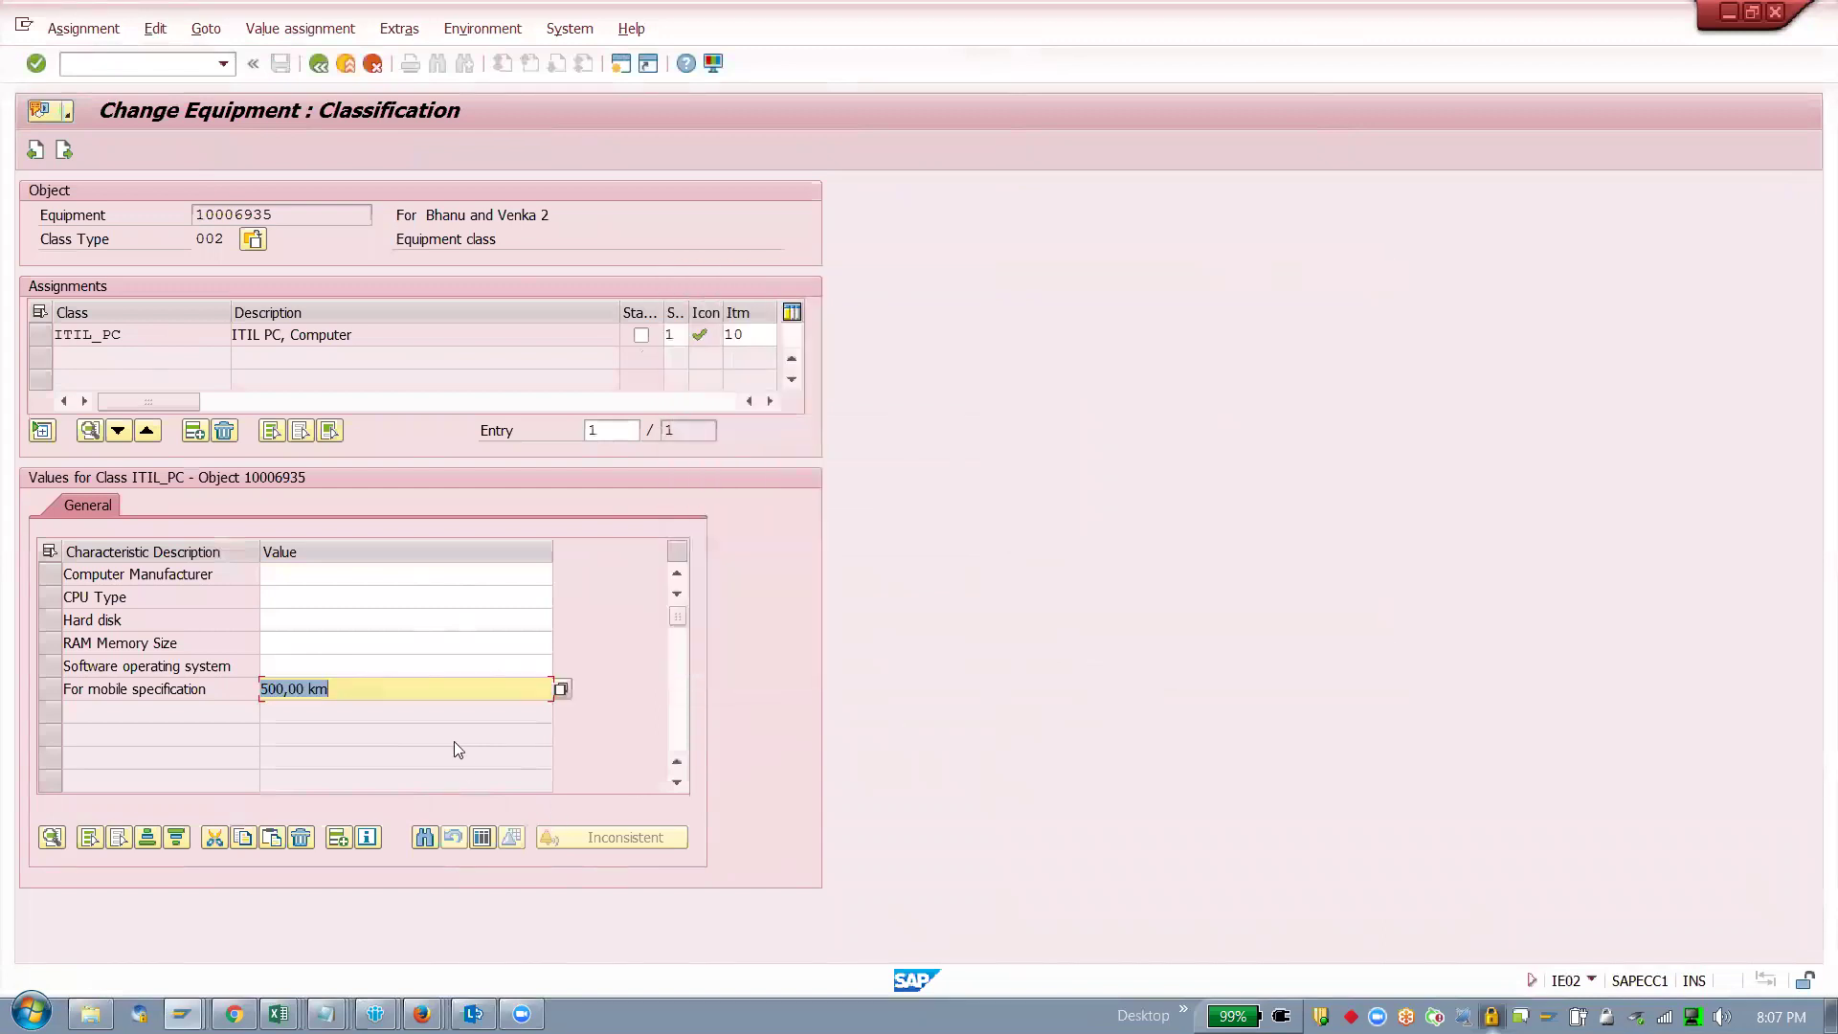
{"action": "left_click", "coordinate": [408, 690]}
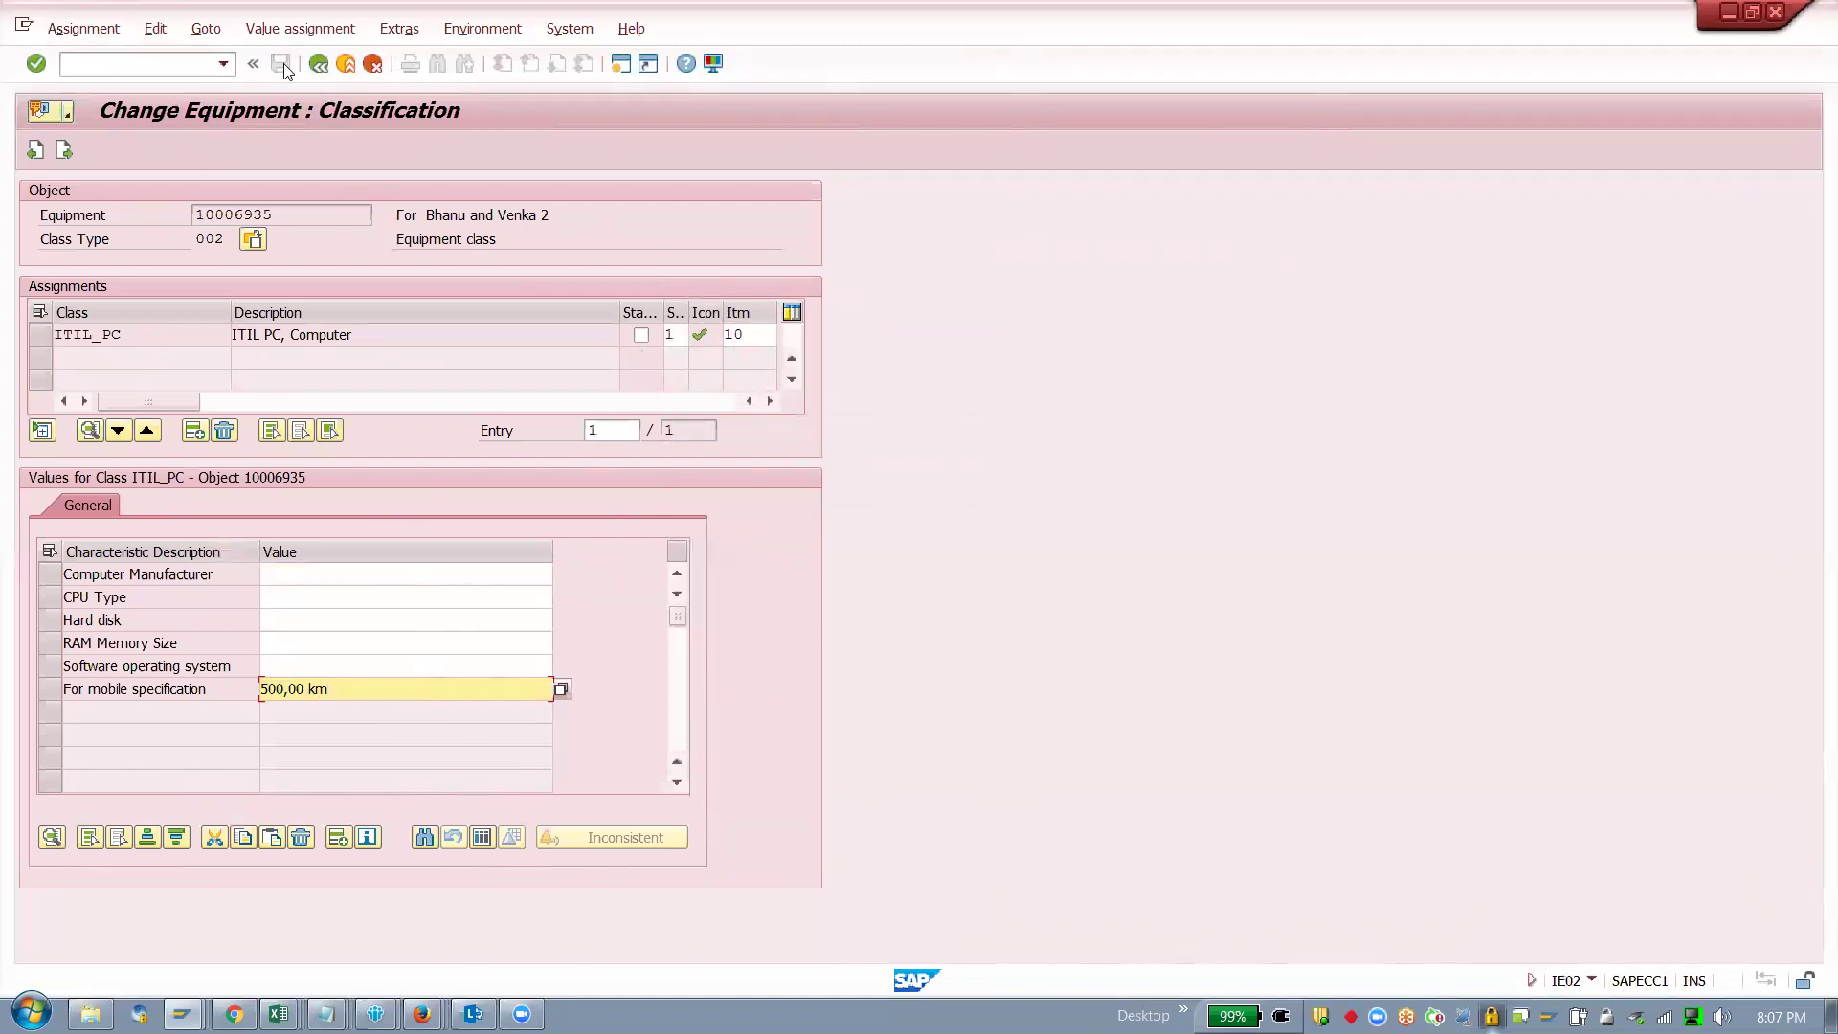
Step: Recheck the mobile specification value in the equipment's class overview, return to the general data and save the equipment
{"action": "left_click", "coordinate": [319, 64]}
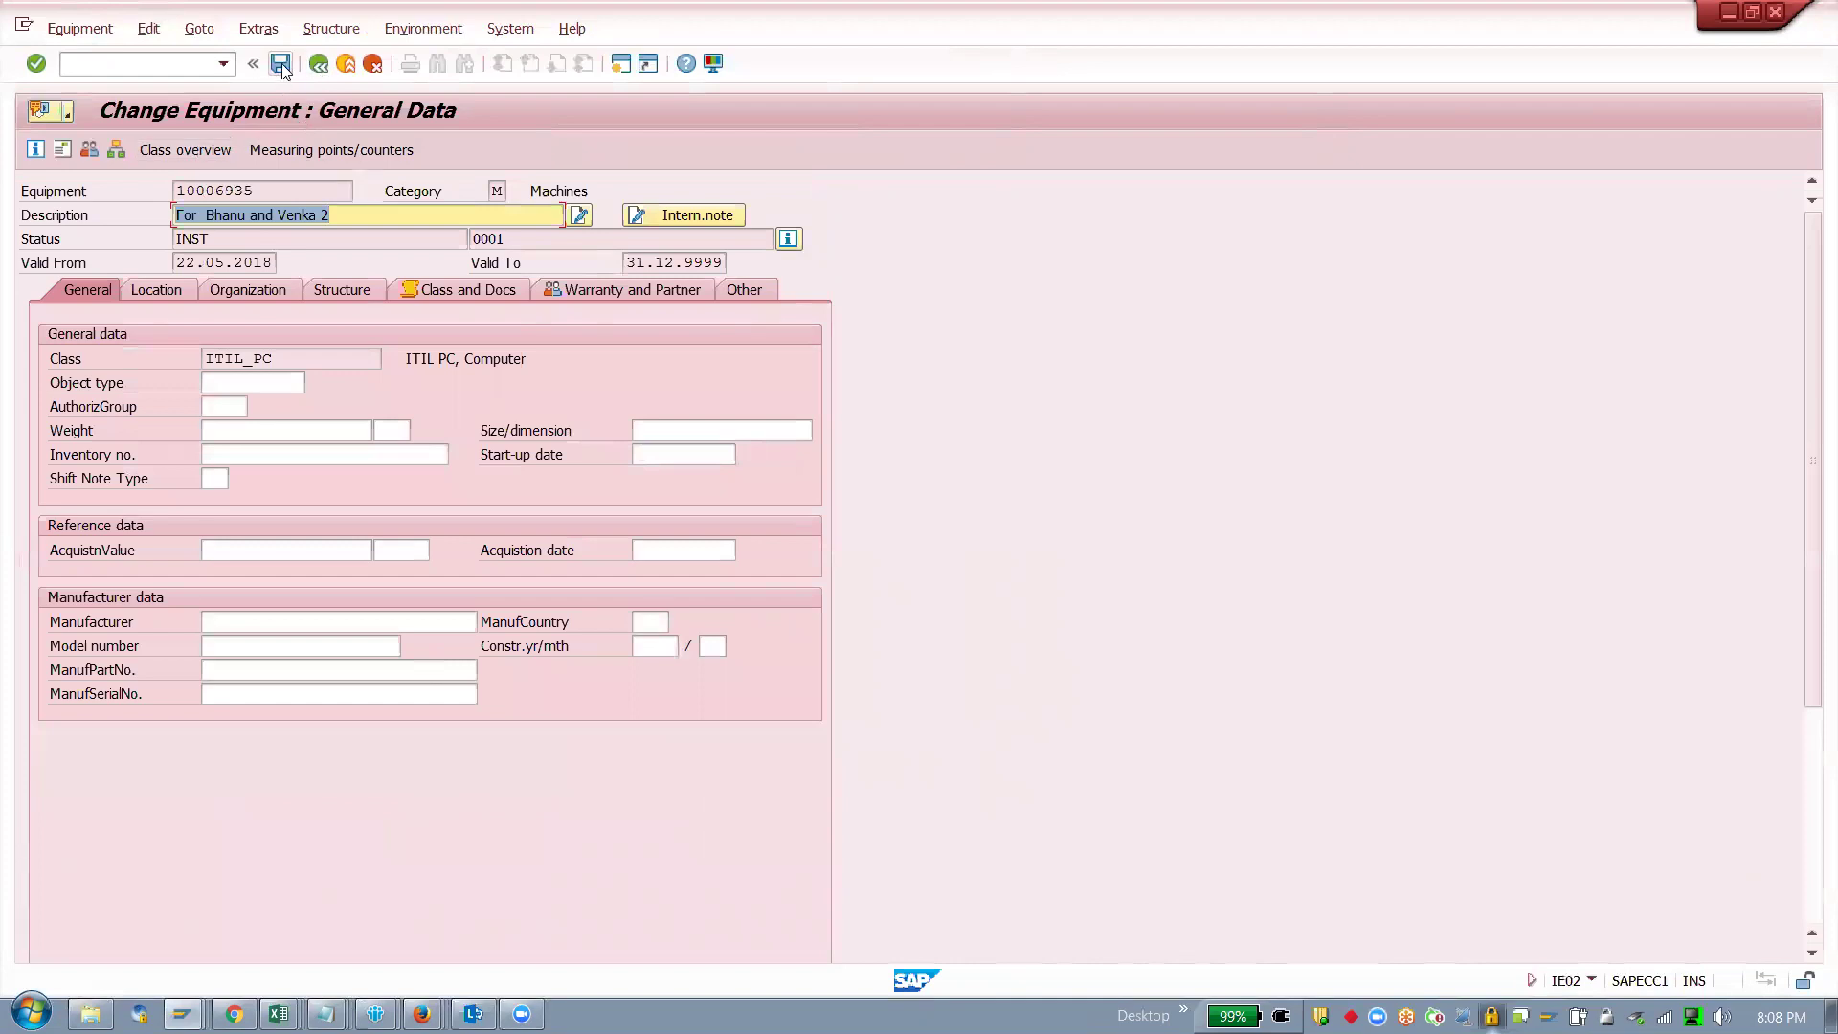
{"action": "left_click", "coordinate": [194, 149]}
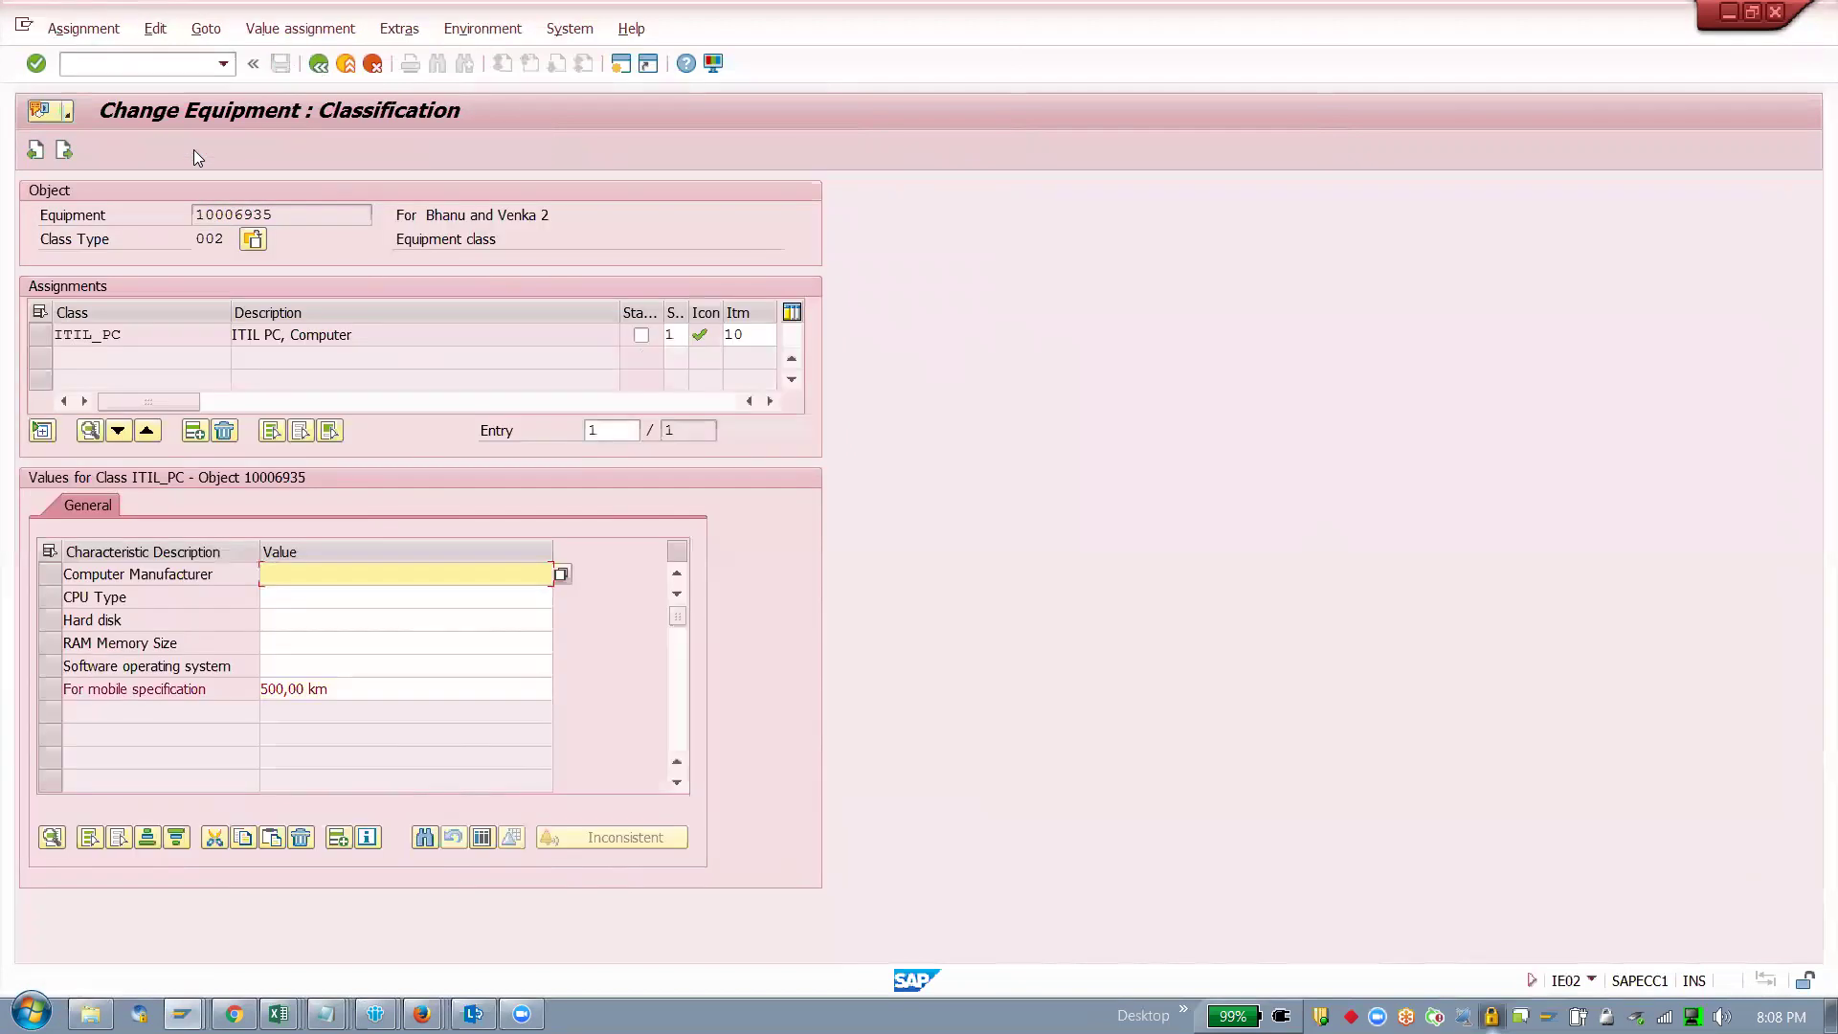
{"action": "left_click", "coordinate": [347, 691]}
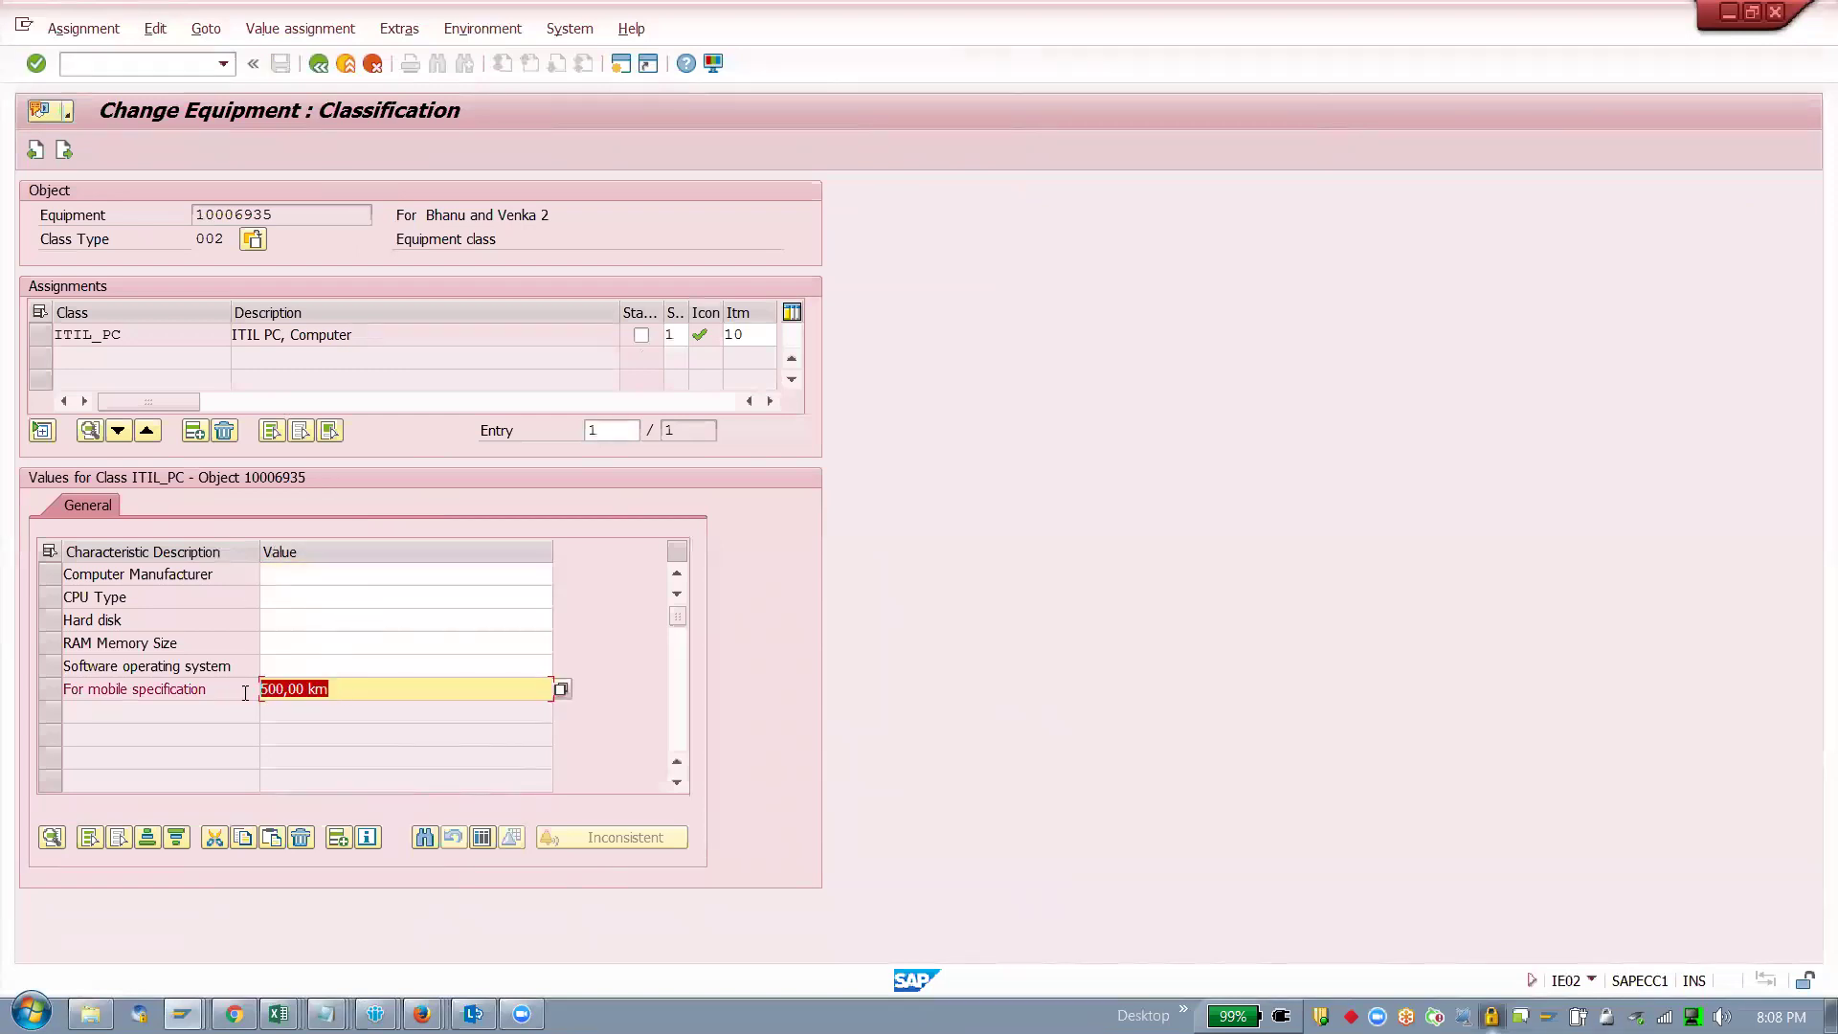
{"action": "left_click", "coordinate": [318, 63]}
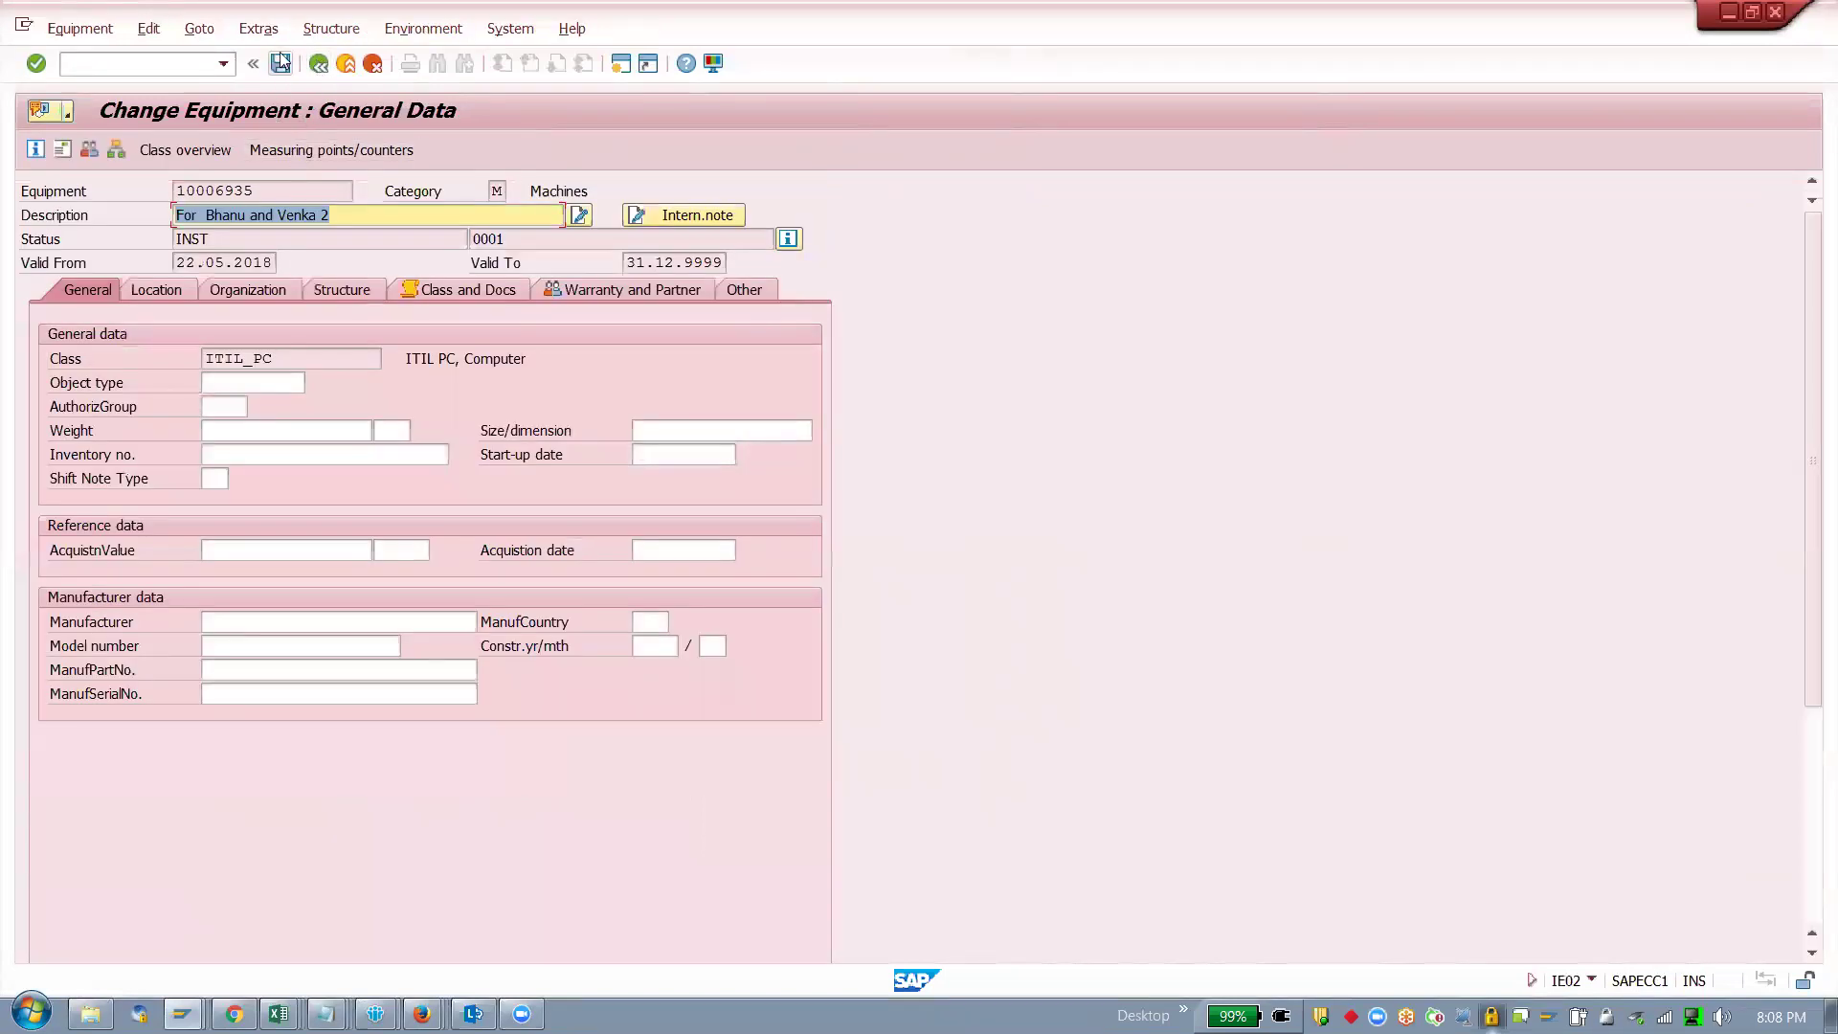
{"action": "left_click", "coordinate": [282, 62]}
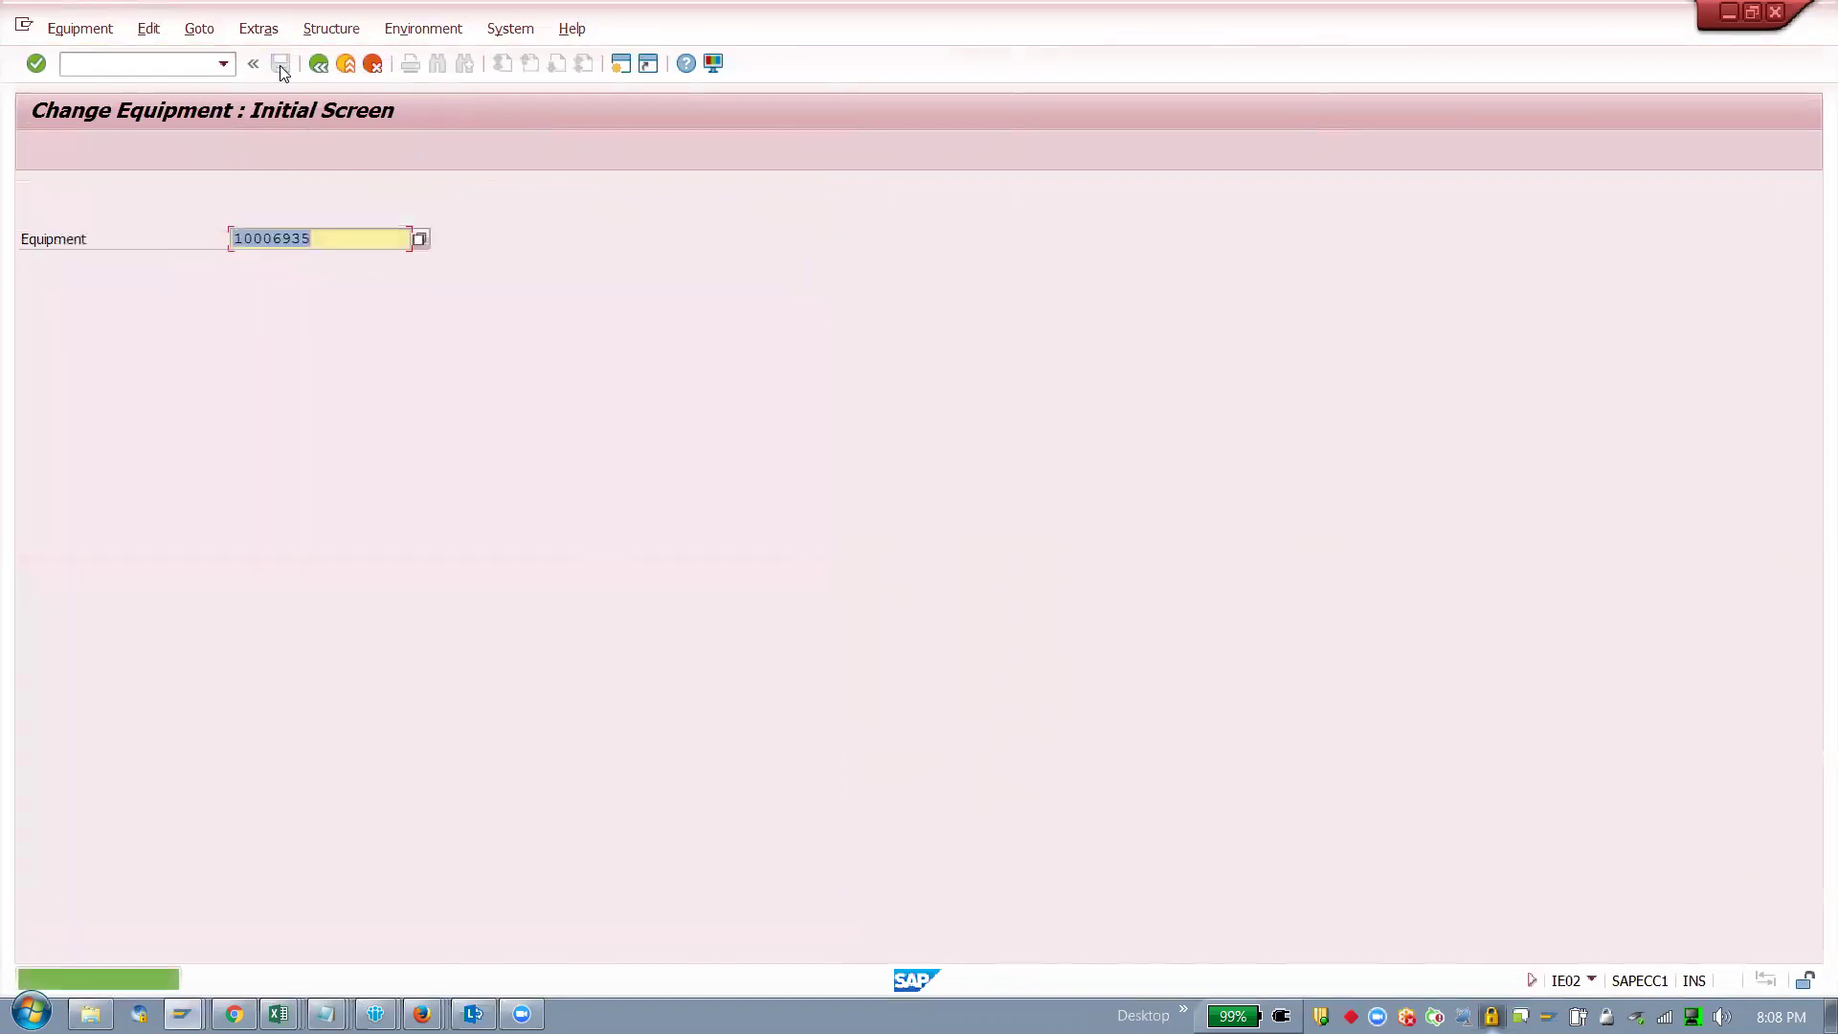
Step: Switch to Demo.xls in Excel and compare the Non SAP specification and values entries with their SAP terms in rows 27 and 29
{"action": "left_click", "coordinate": [279, 1014]}
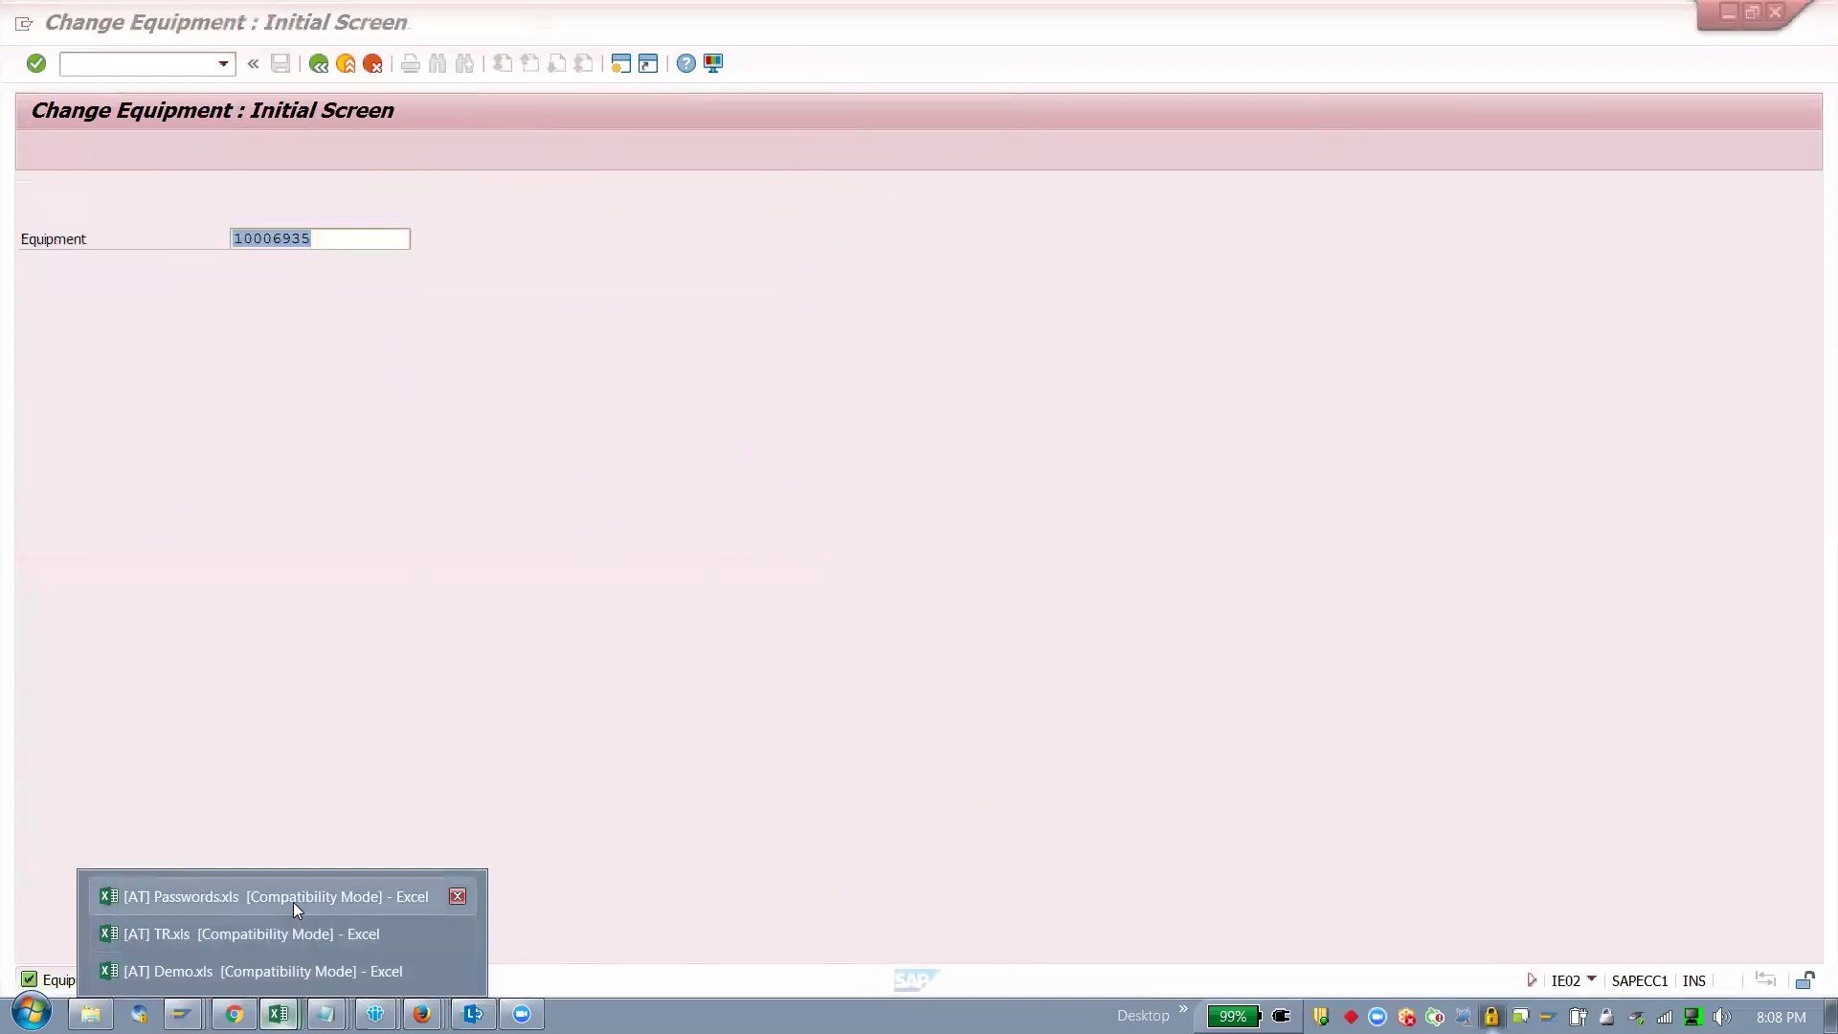
{"action": "left_click", "coordinate": [285, 970]}
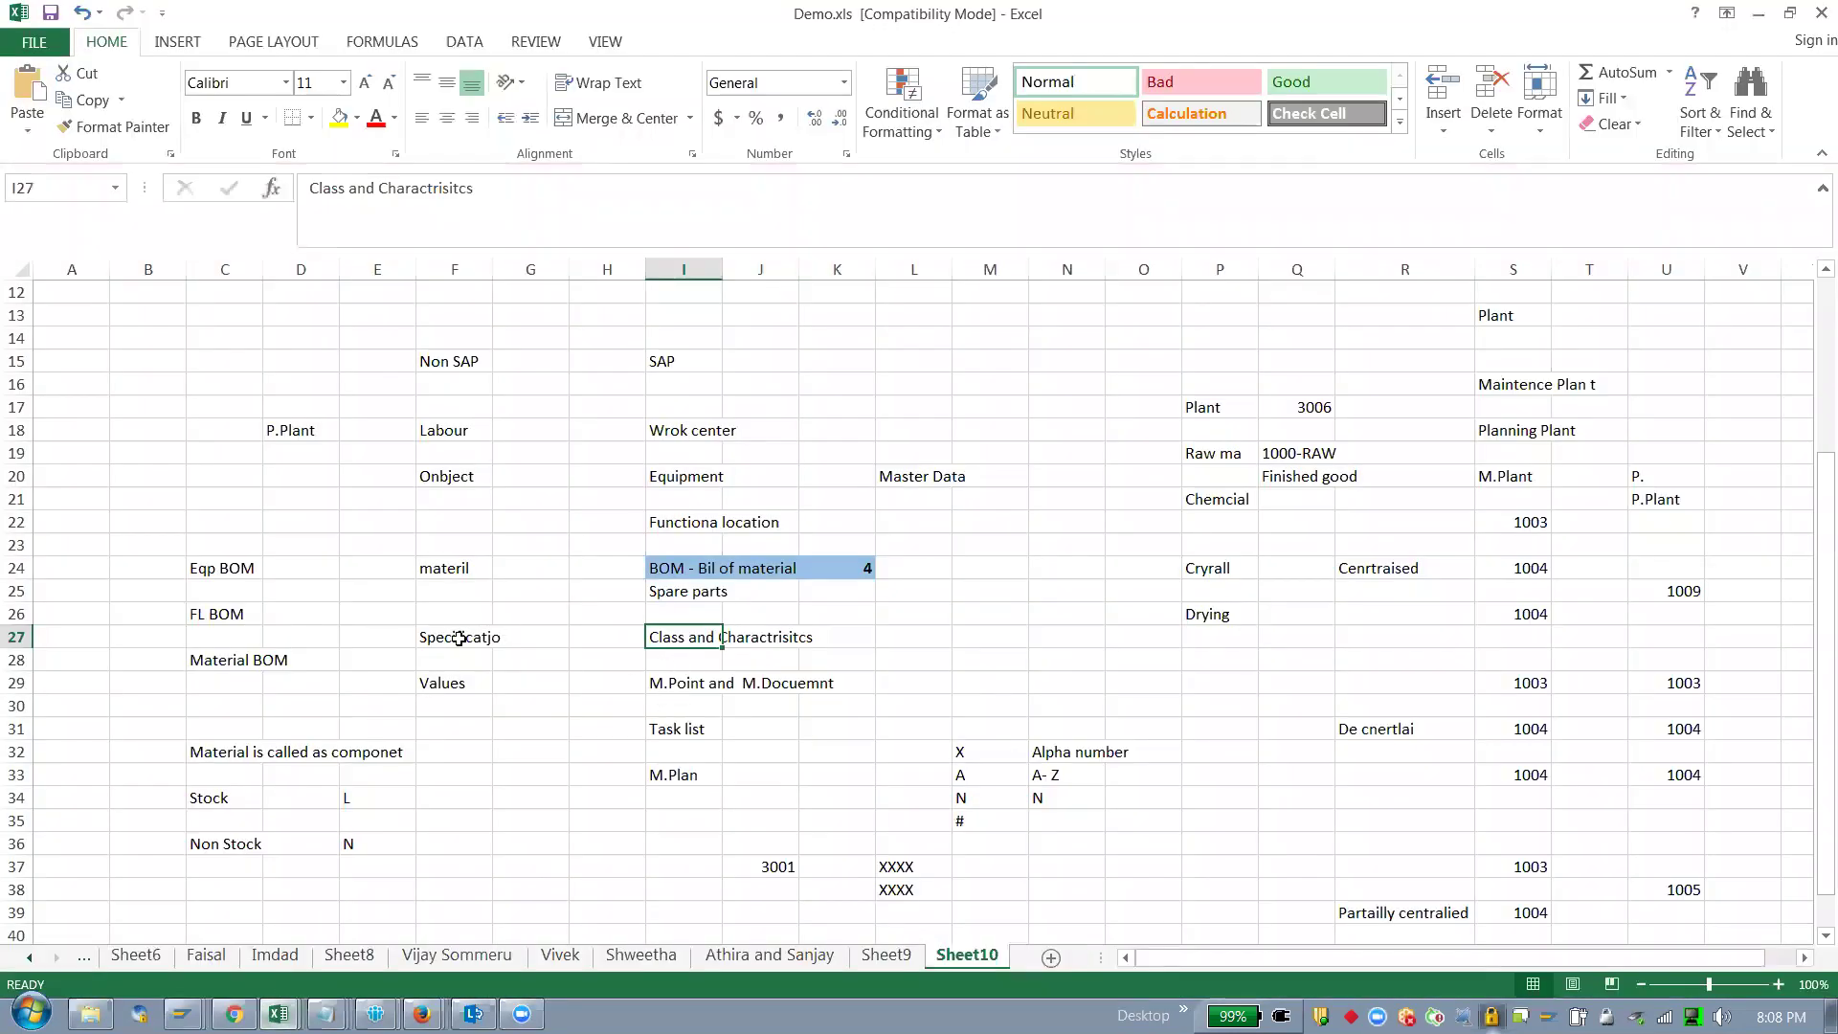
{"action": "left_click", "coordinate": [457, 639]}
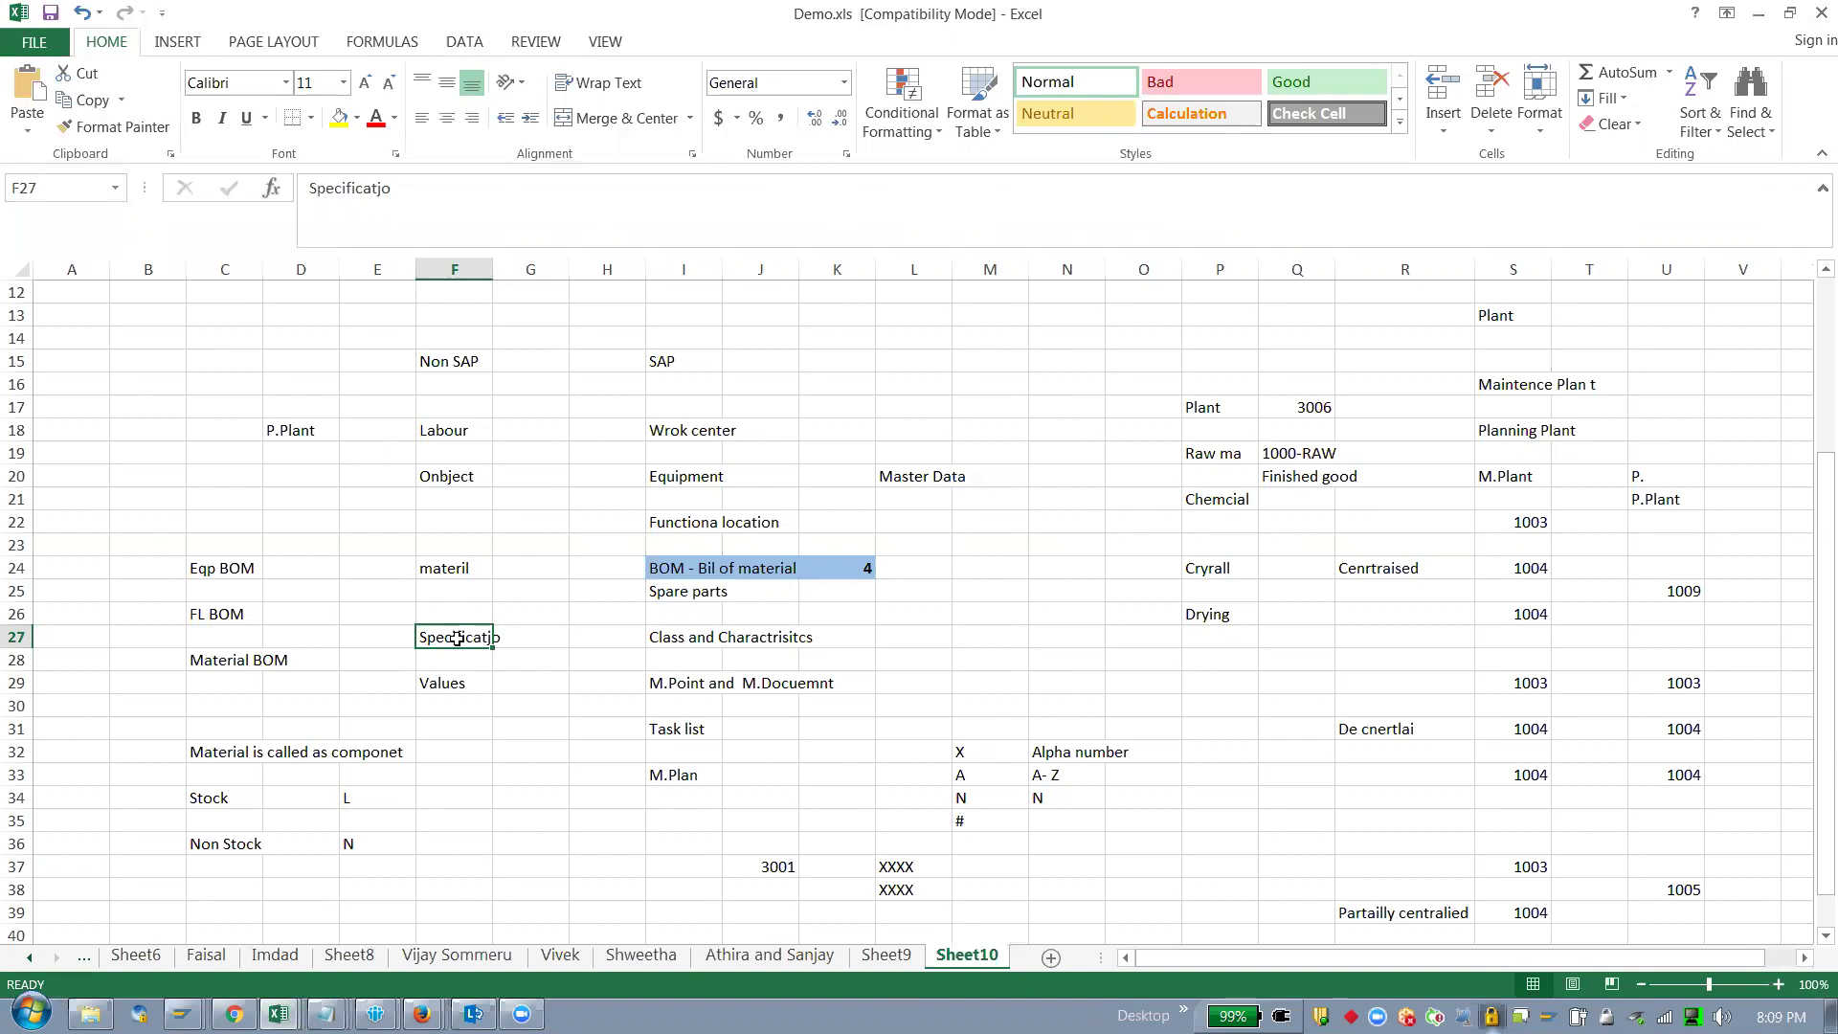
{"action": "left_click", "coordinate": [682, 644]}
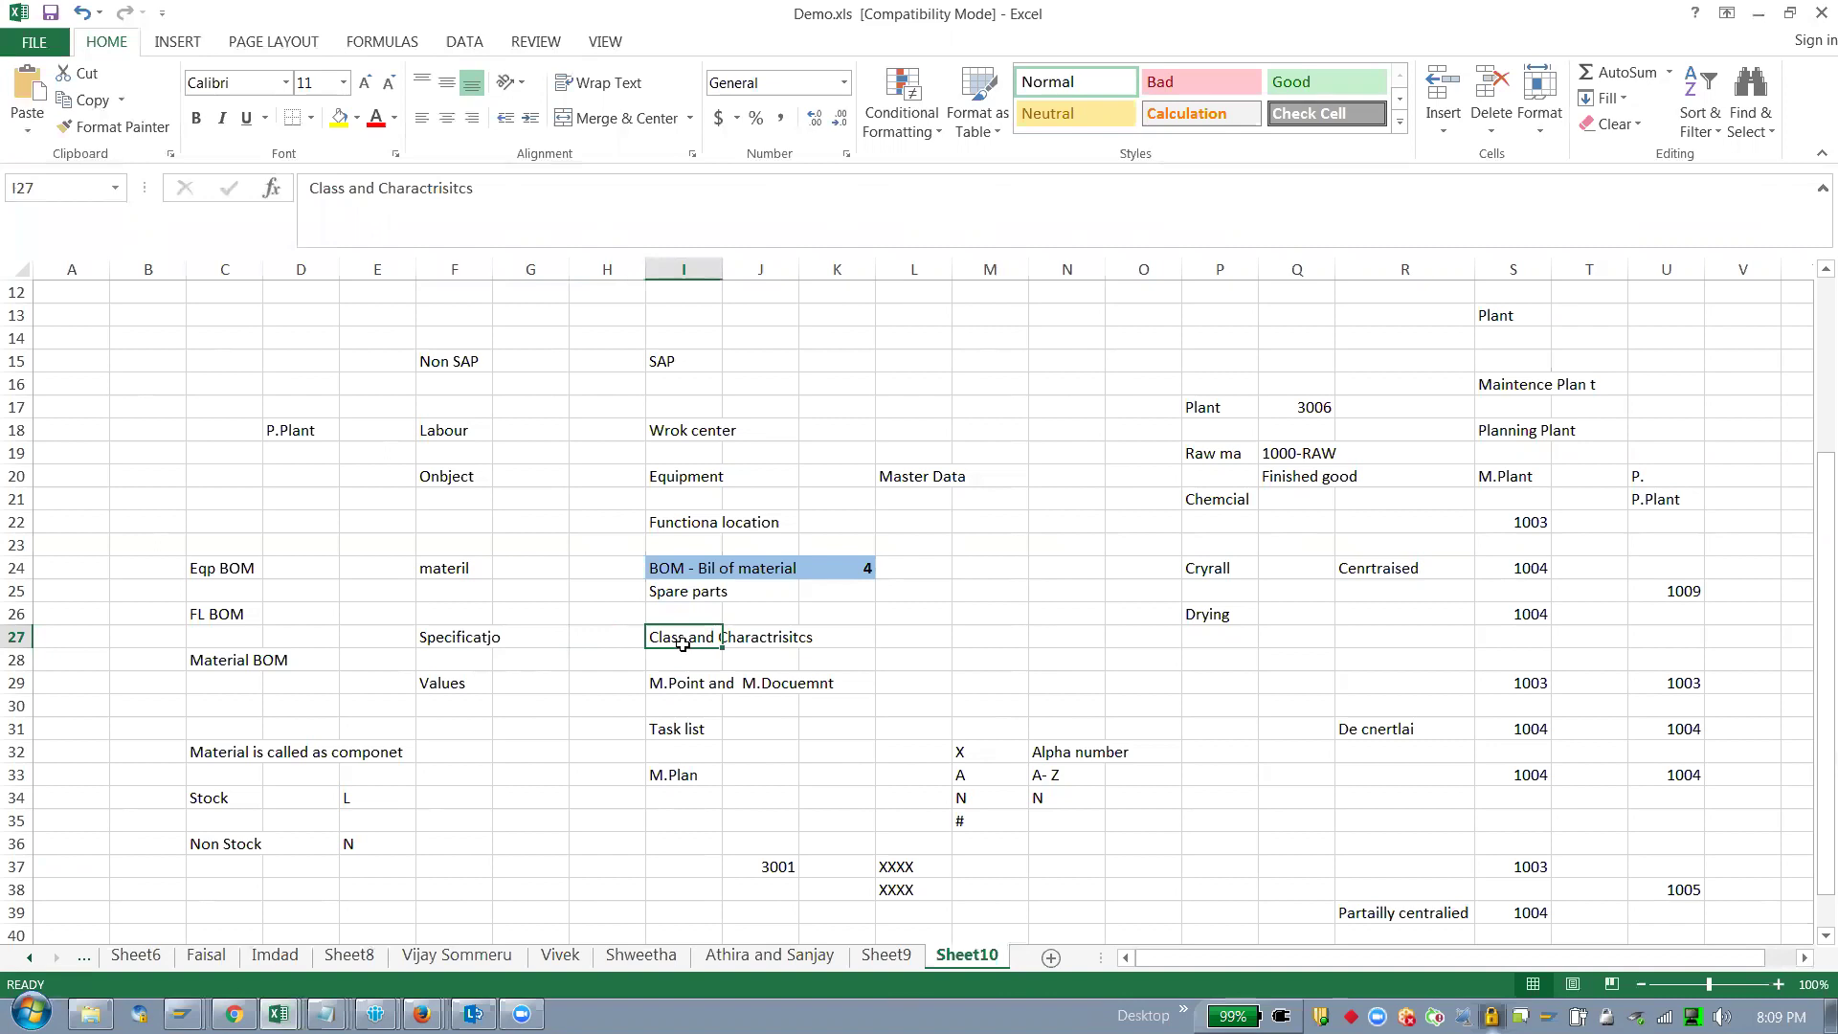
{"action": "key", "text": "Down"}
{"action": "key", "text": "Down"}
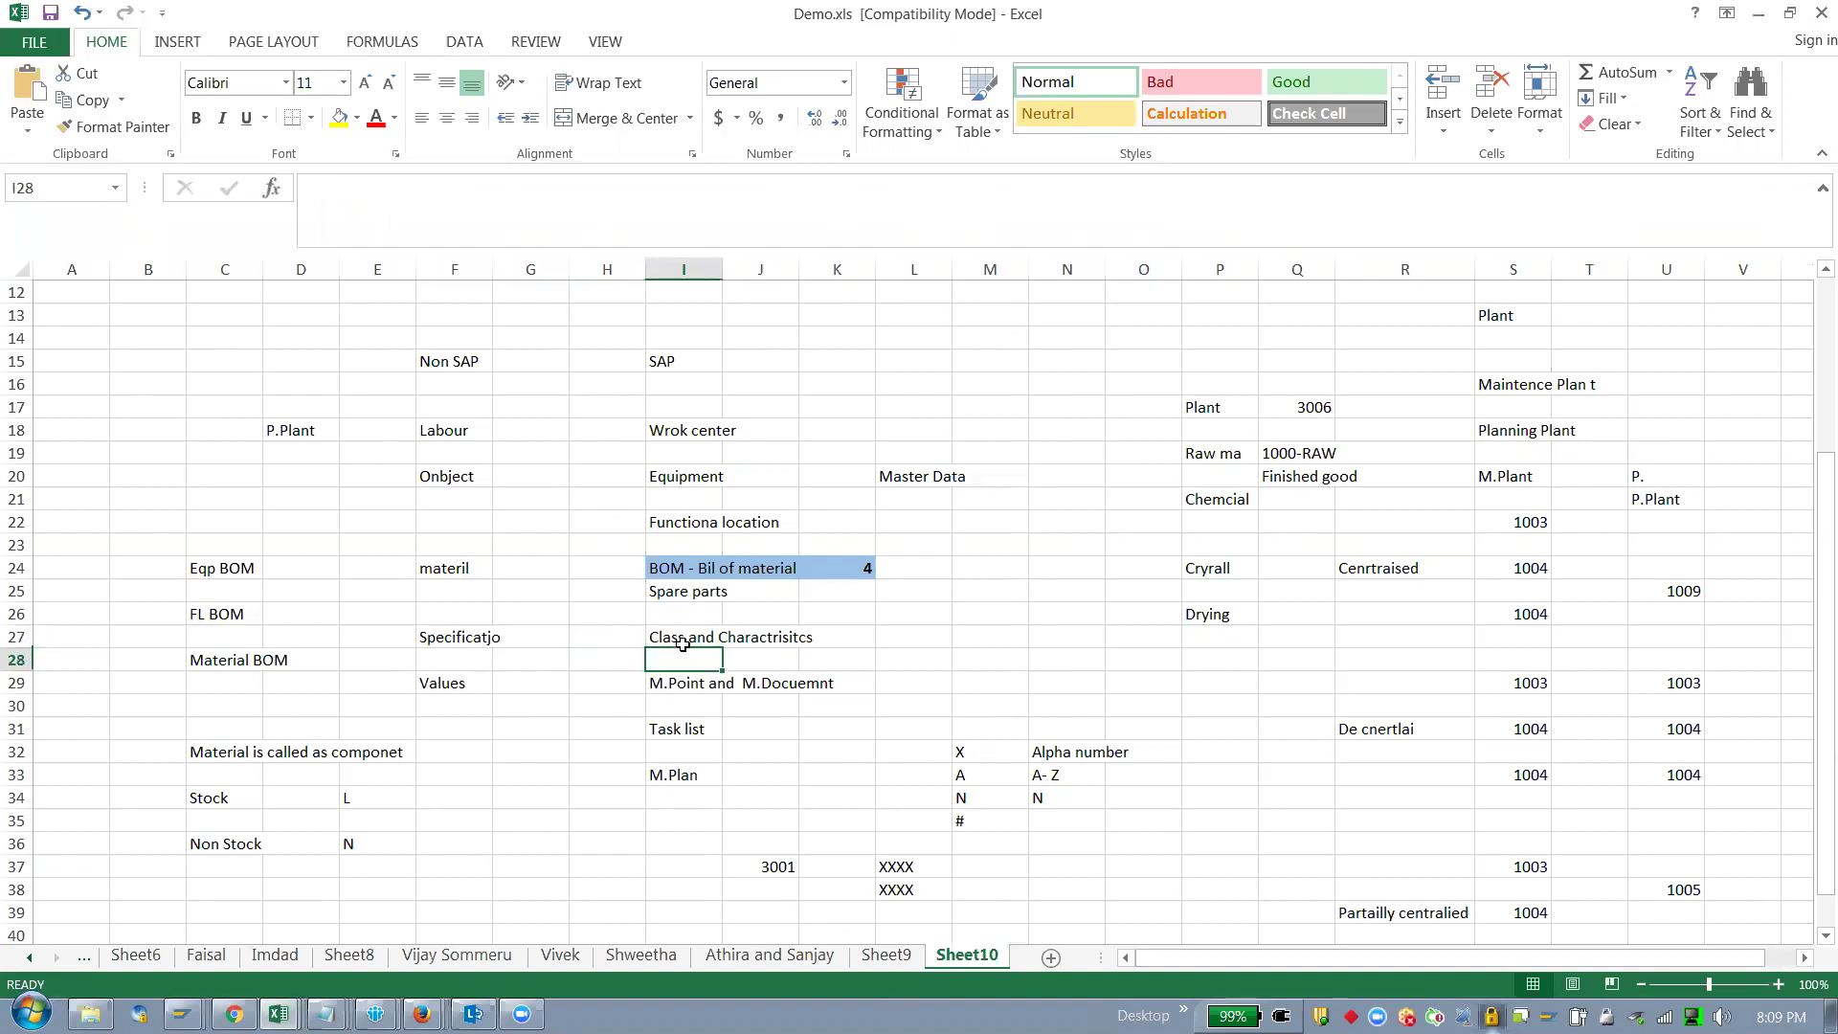
{"action": "key", "text": "ctrl+Left"}
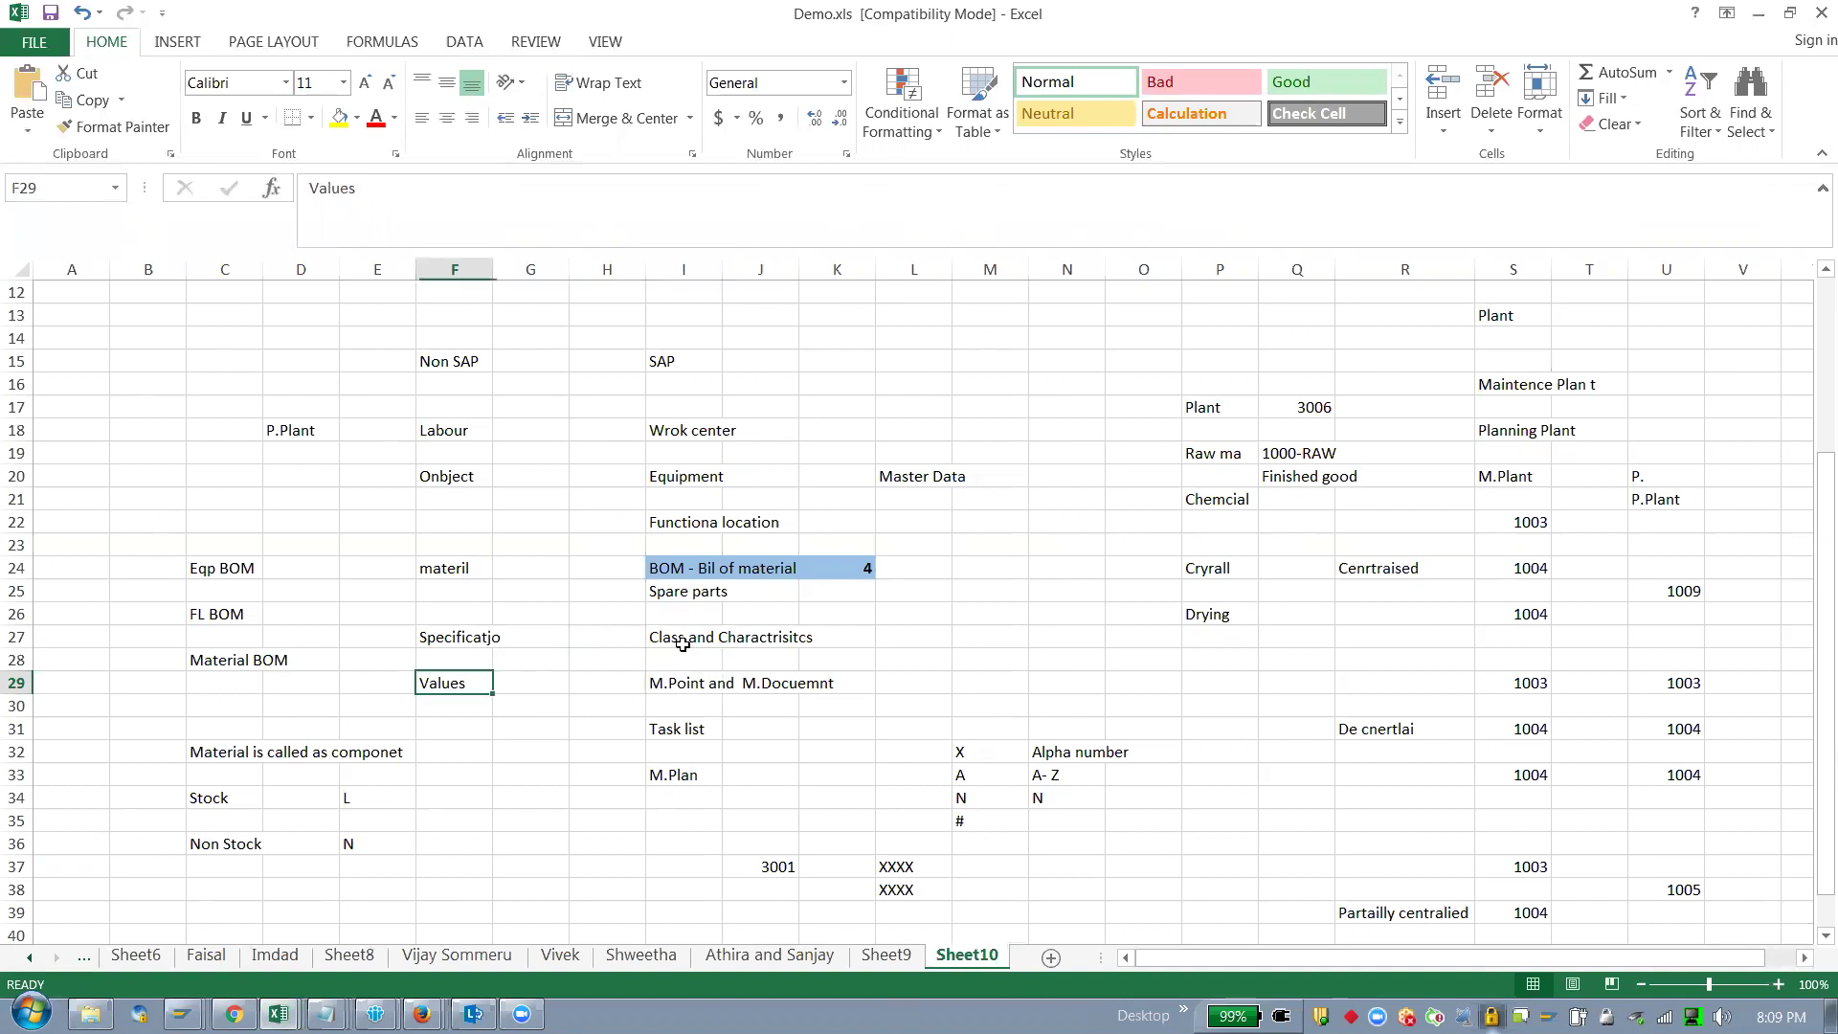
{"action": "key", "text": "Right"}
{"action": "key", "text": "Right"}
{"action": "key", "text": "Right"}
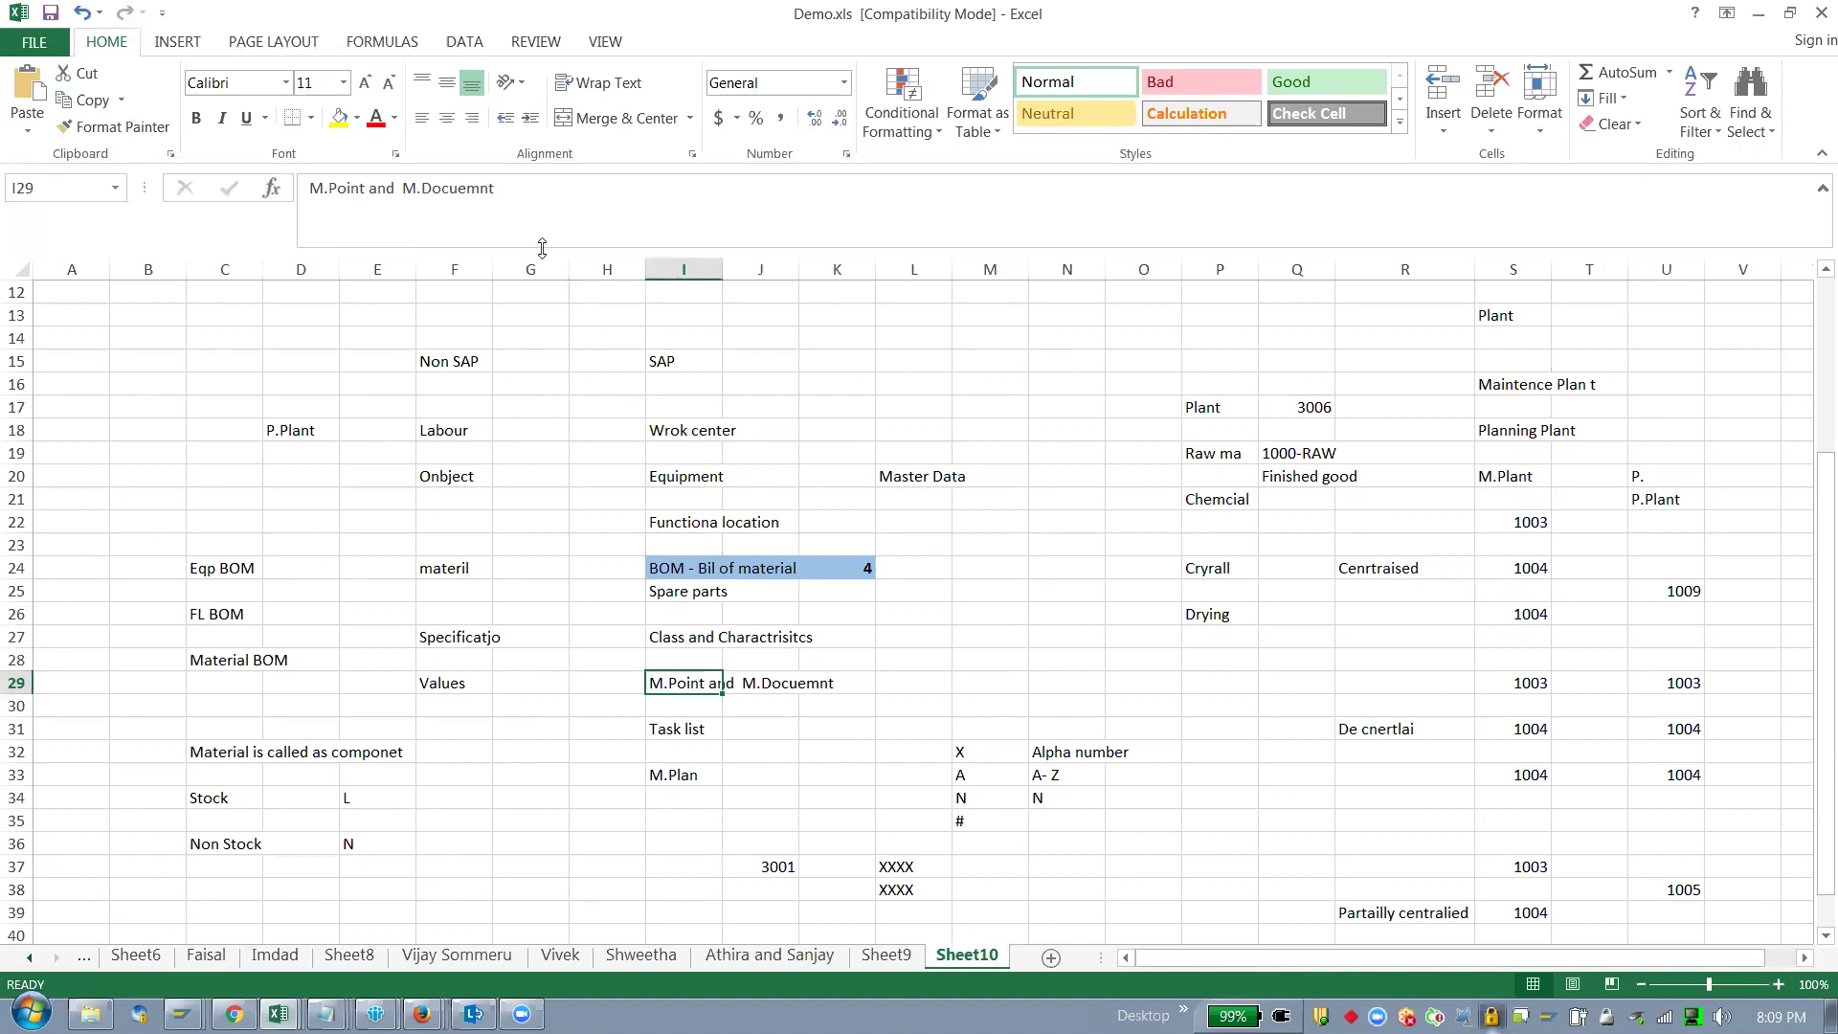
Step: Examine the M.Document and M.Point parts of cell I29 and its matching Values entry in column F
{"action": "left_click", "coordinate": [477, 195]}
{"action": "left_click_drag", "start_coordinate": [477, 194], "coordinate": [407, 194]}
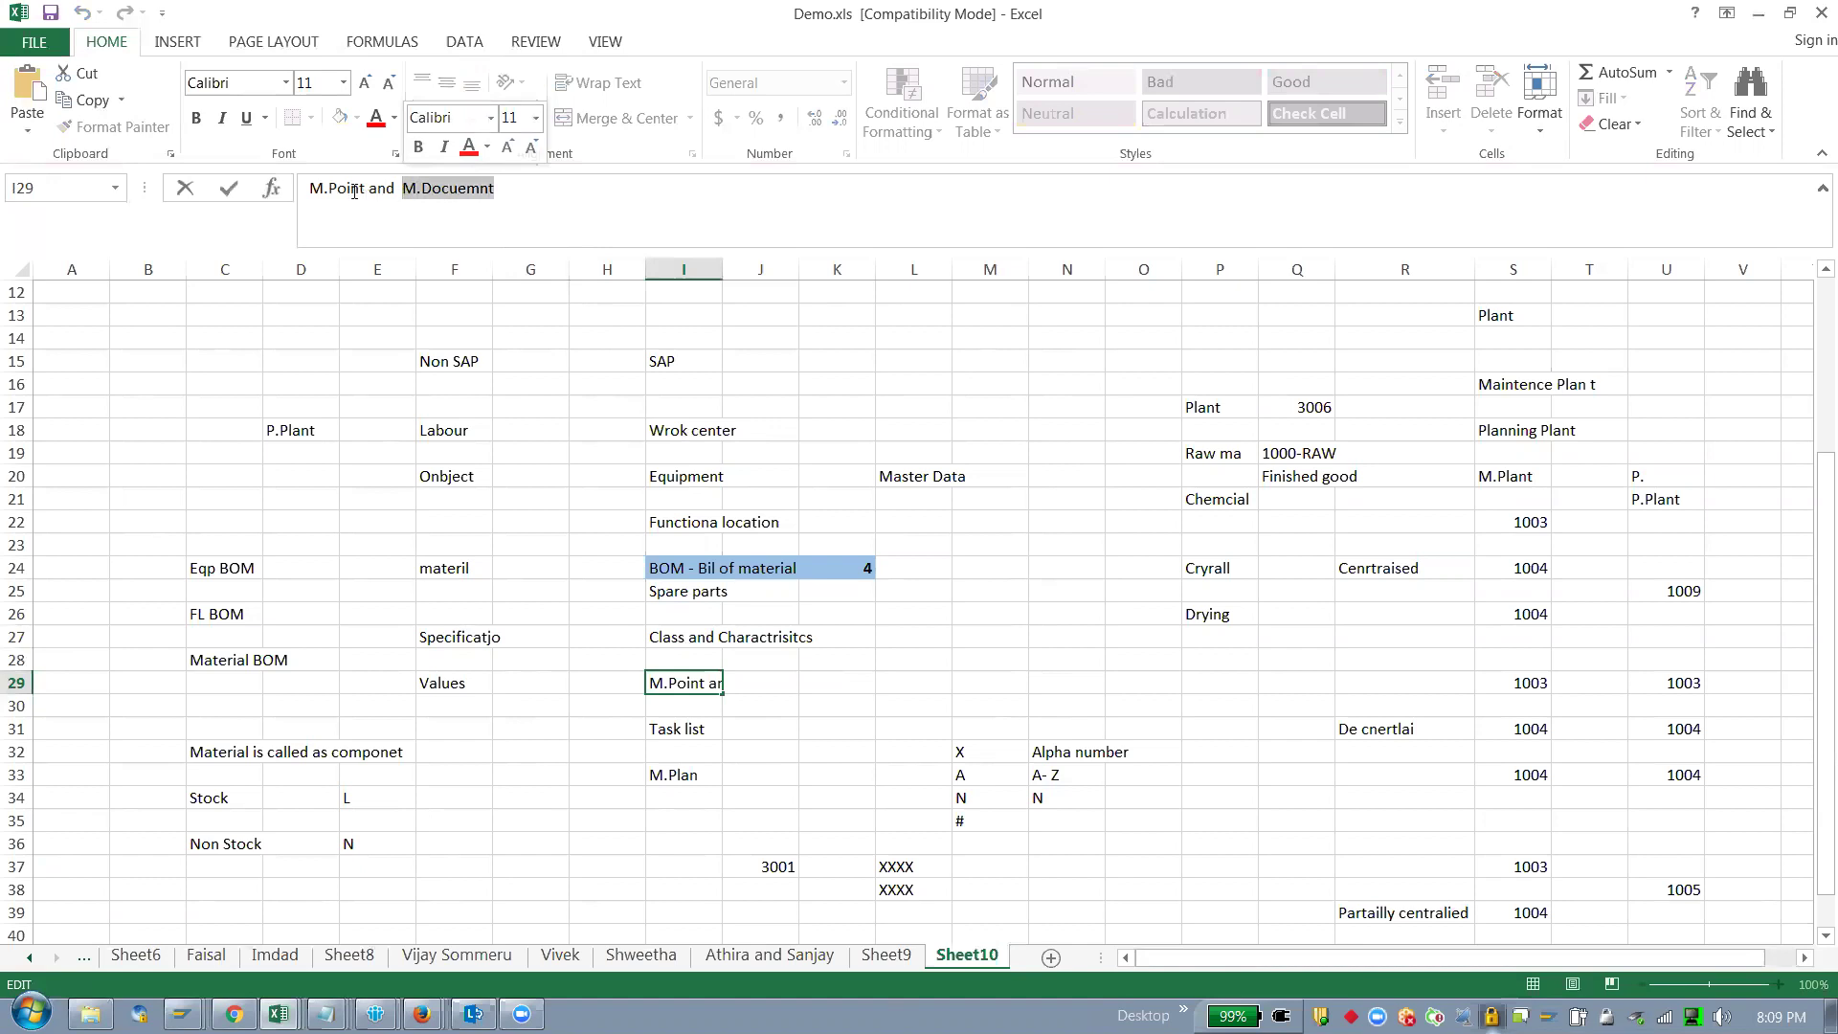
{"action": "left_click_drag", "start_coordinate": [361, 187], "coordinate": [310, 187]}
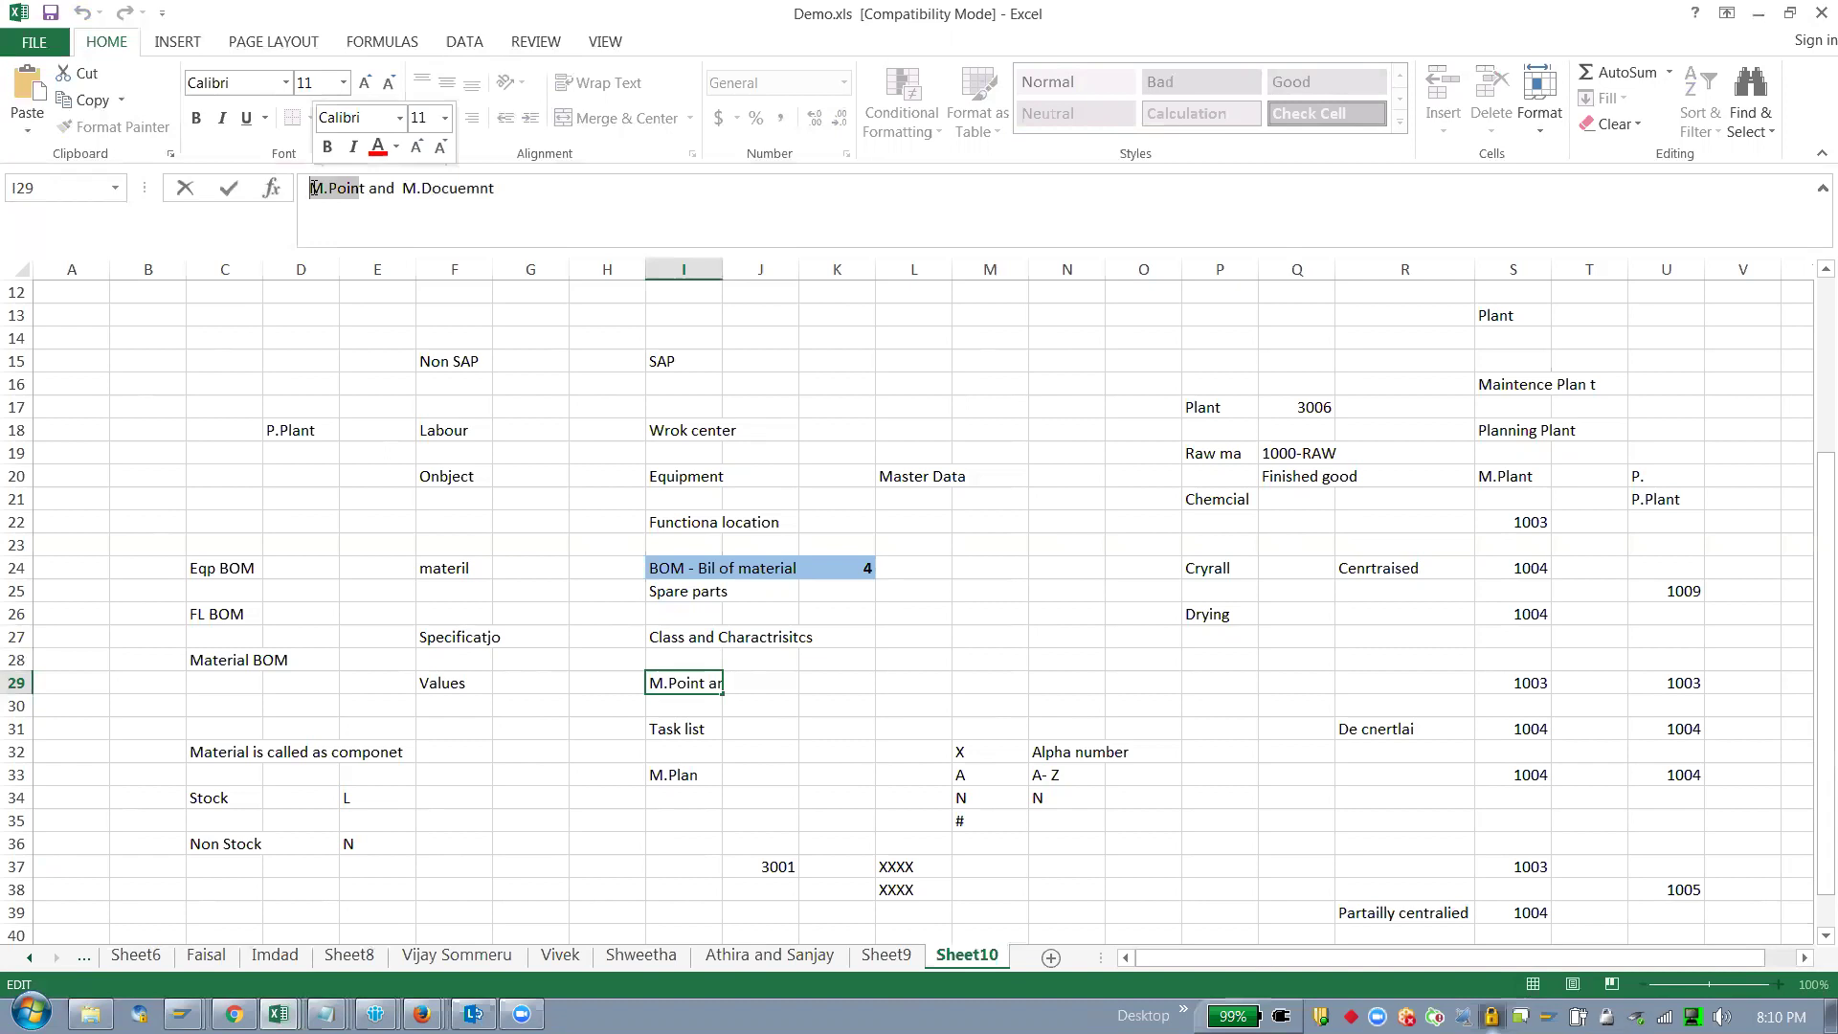
{"action": "left_click", "coordinate": [474, 701]}
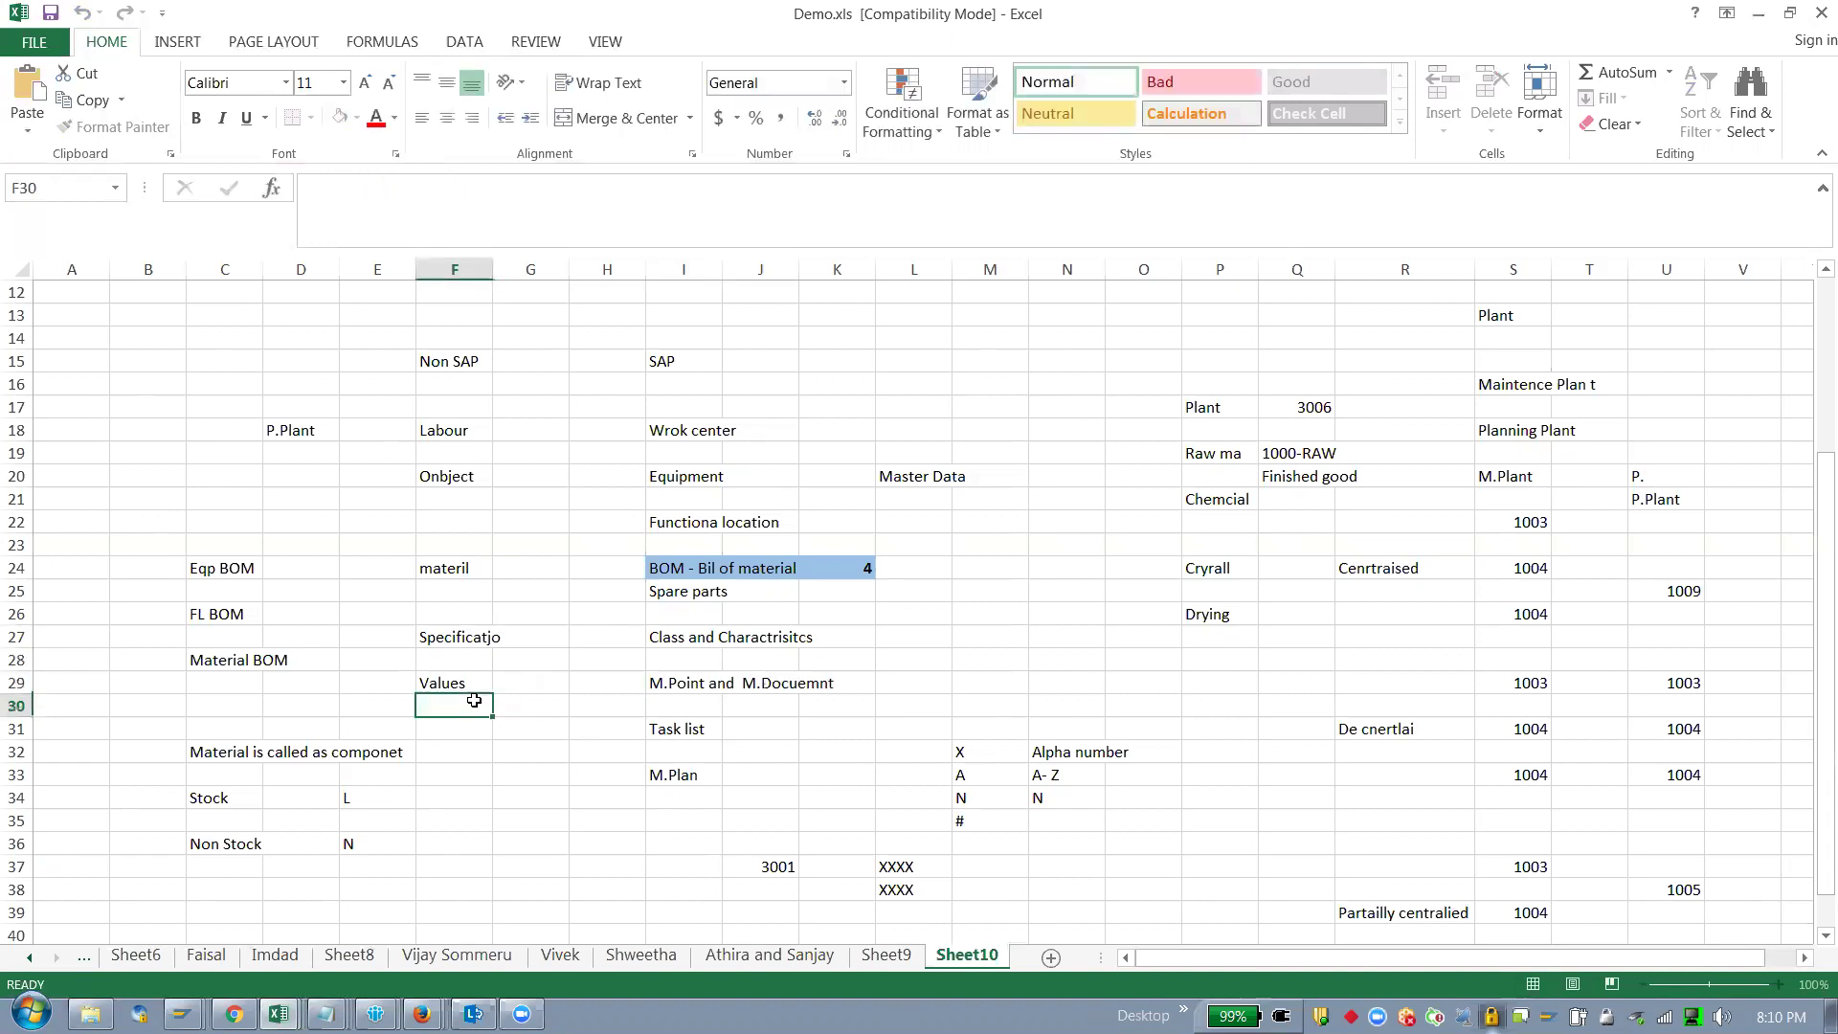
{"action": "left_click", "coordinate": [473, 682]}
{"action": "key", "text": "Right"}
{"action": "key", "text": "Right"}
{"action": "key", "text": "Right"}
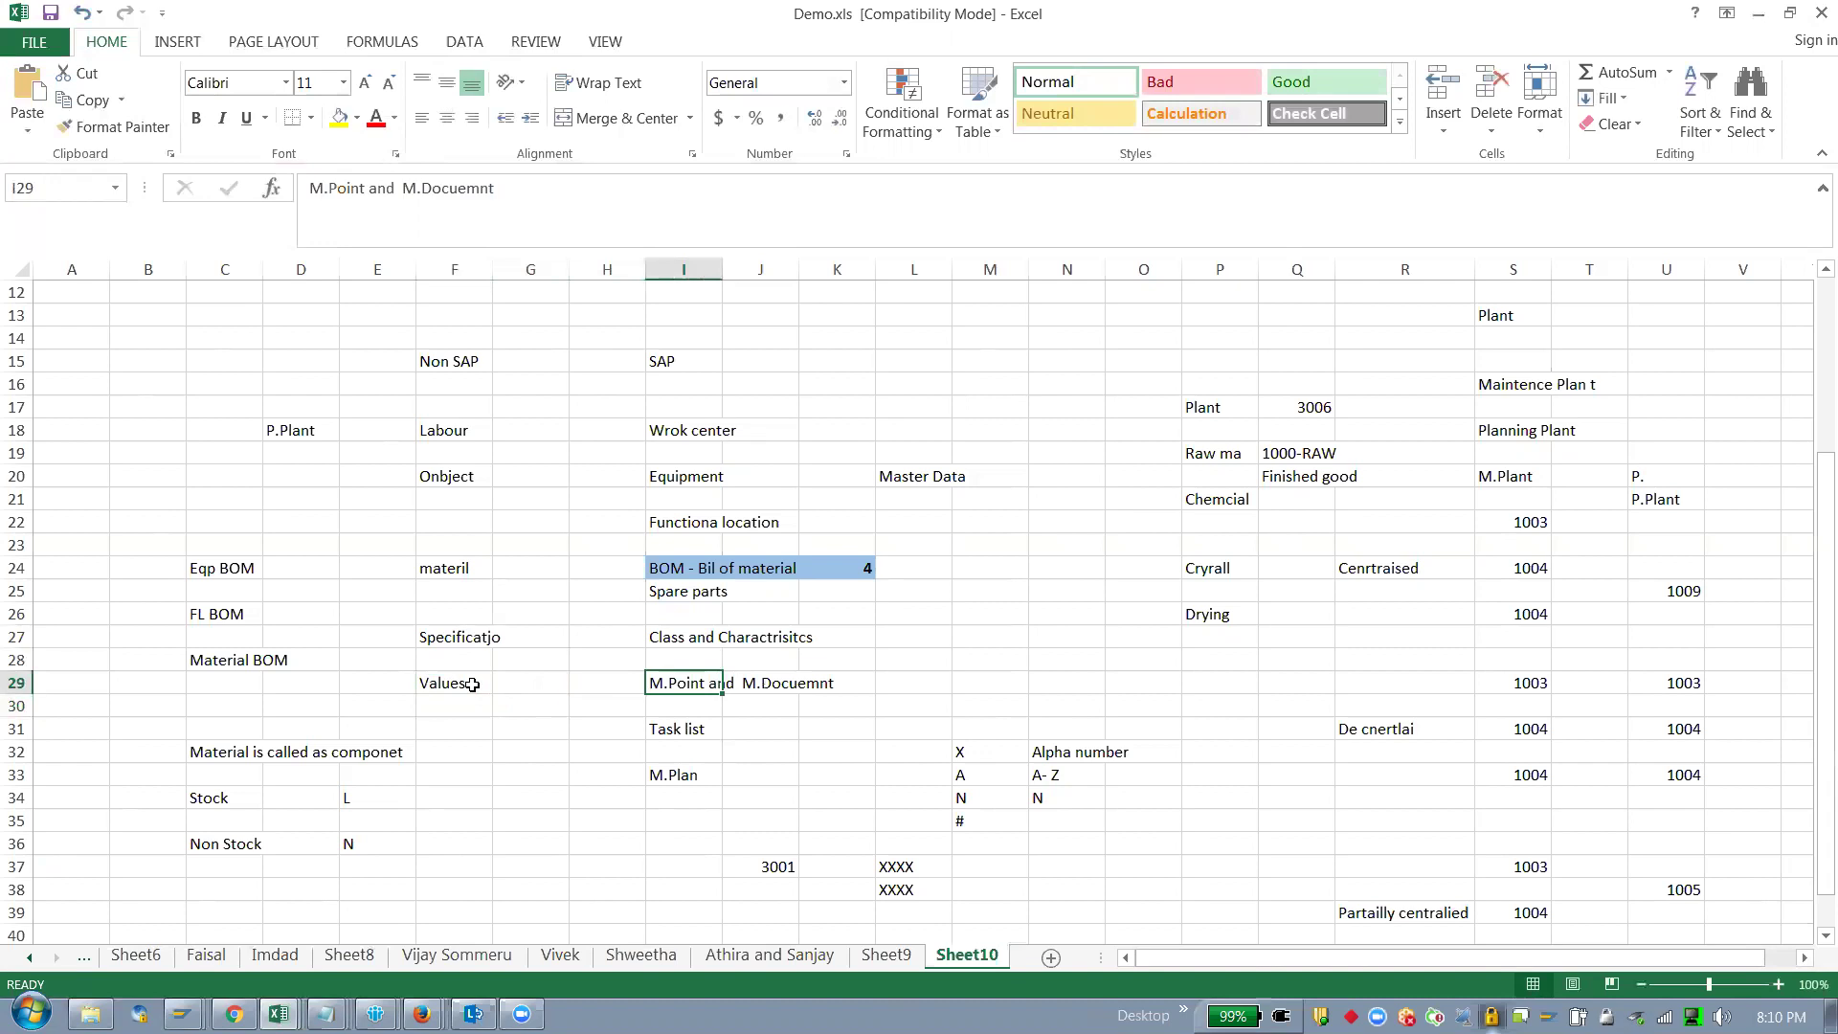
{"action": "left_click", "coordinate": [580, 706]}
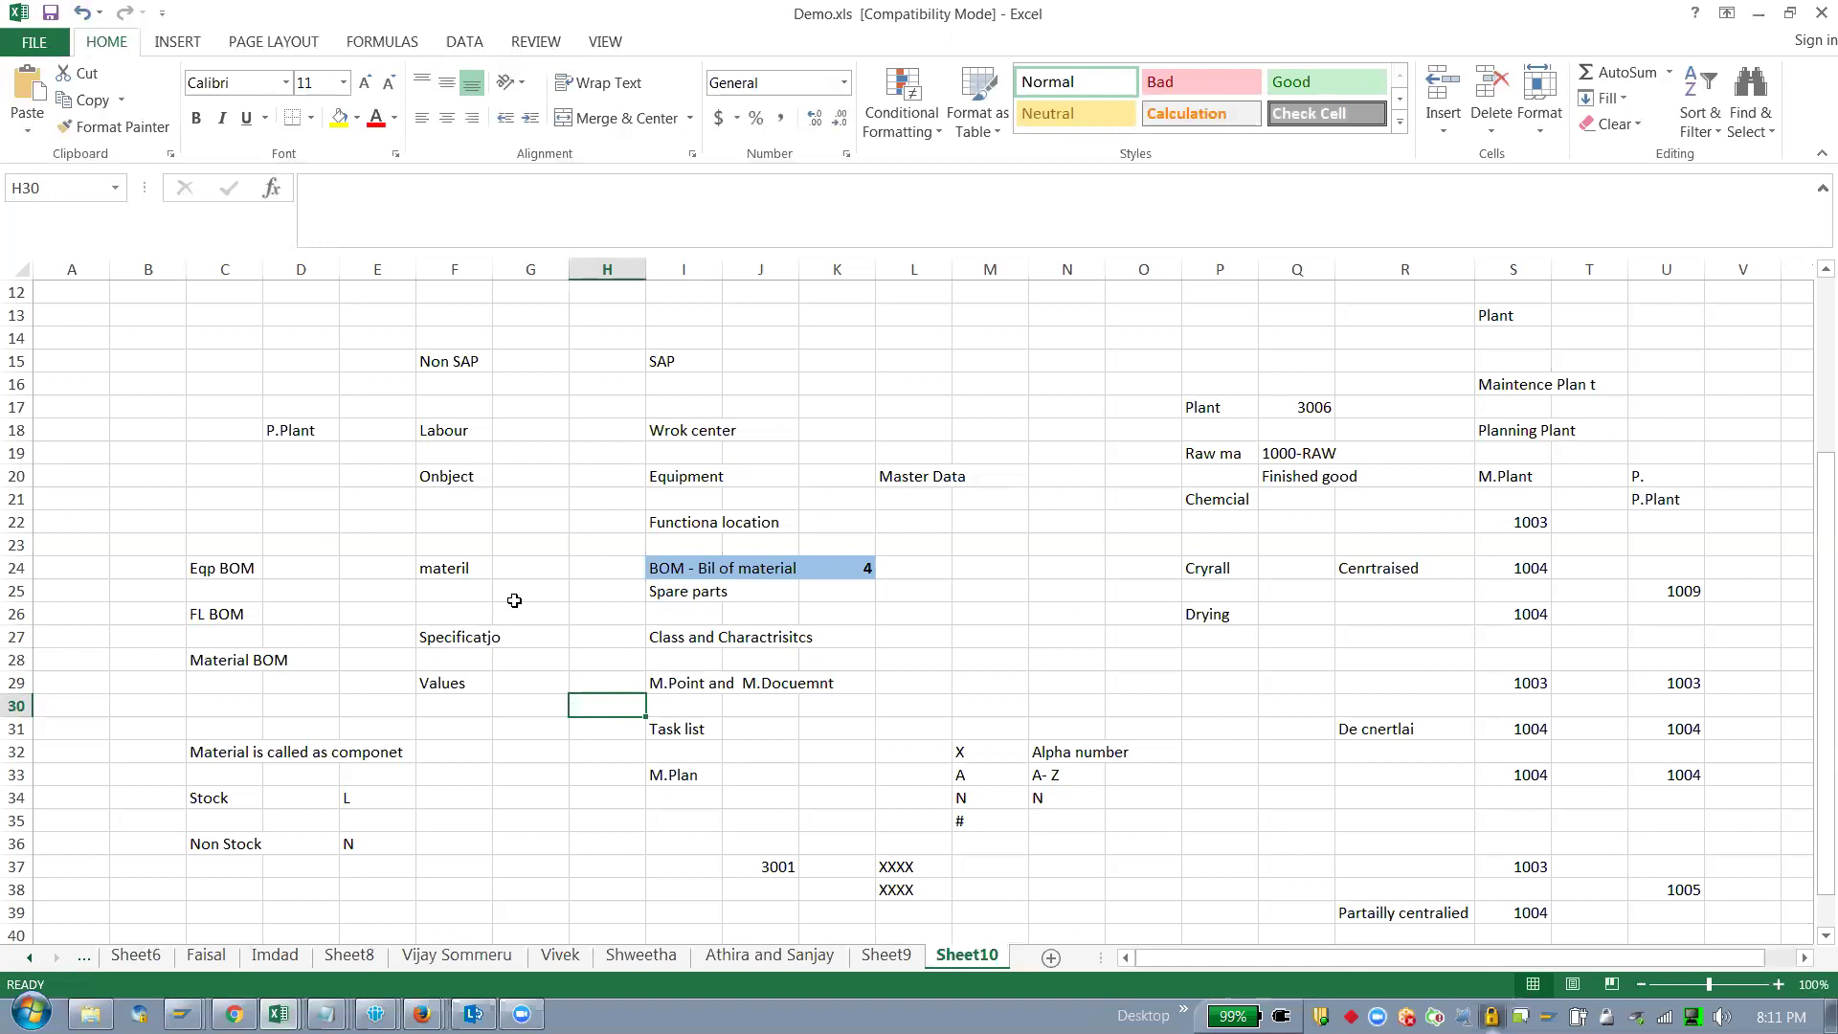
Step: Review the measuring point and document entry in I29 again and relate it to the Equipment entry in I20
{"action": "left_click", "coordinate": [692, 685]}
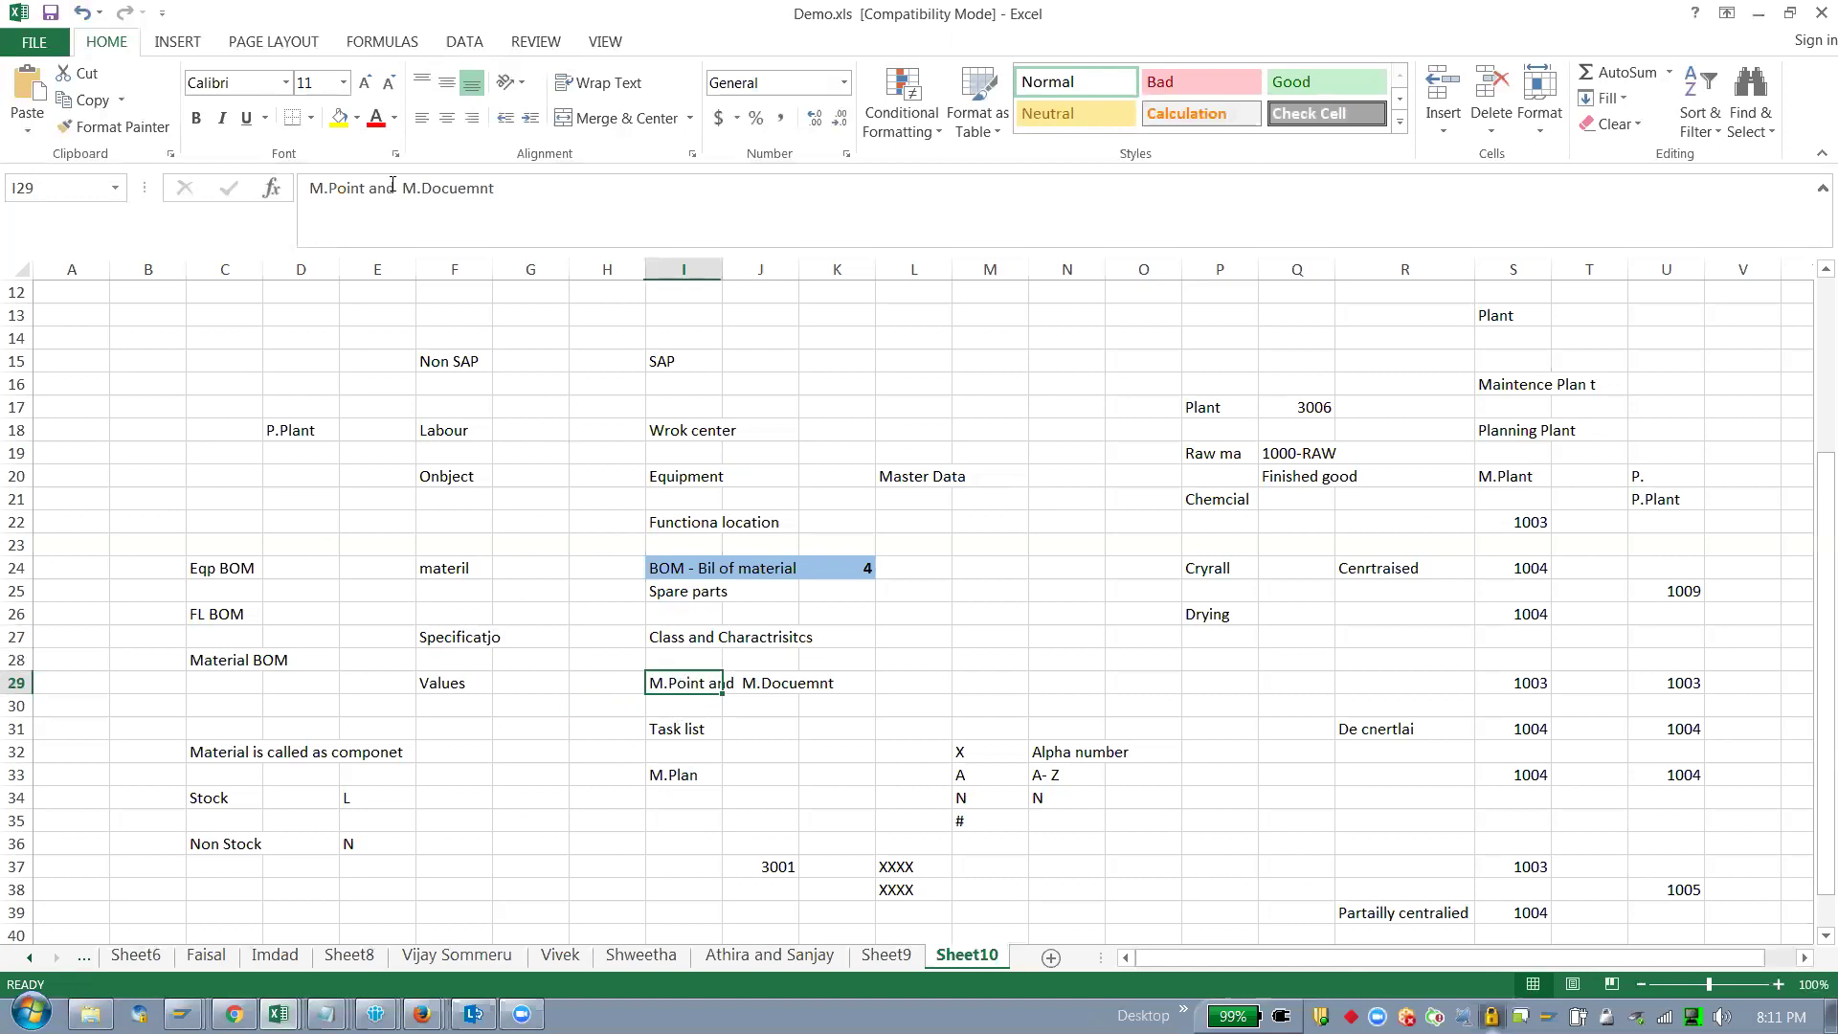
{"action": "left_click_drag", "start_coordinate": [403, 188], "coordinate": [495, 189]}
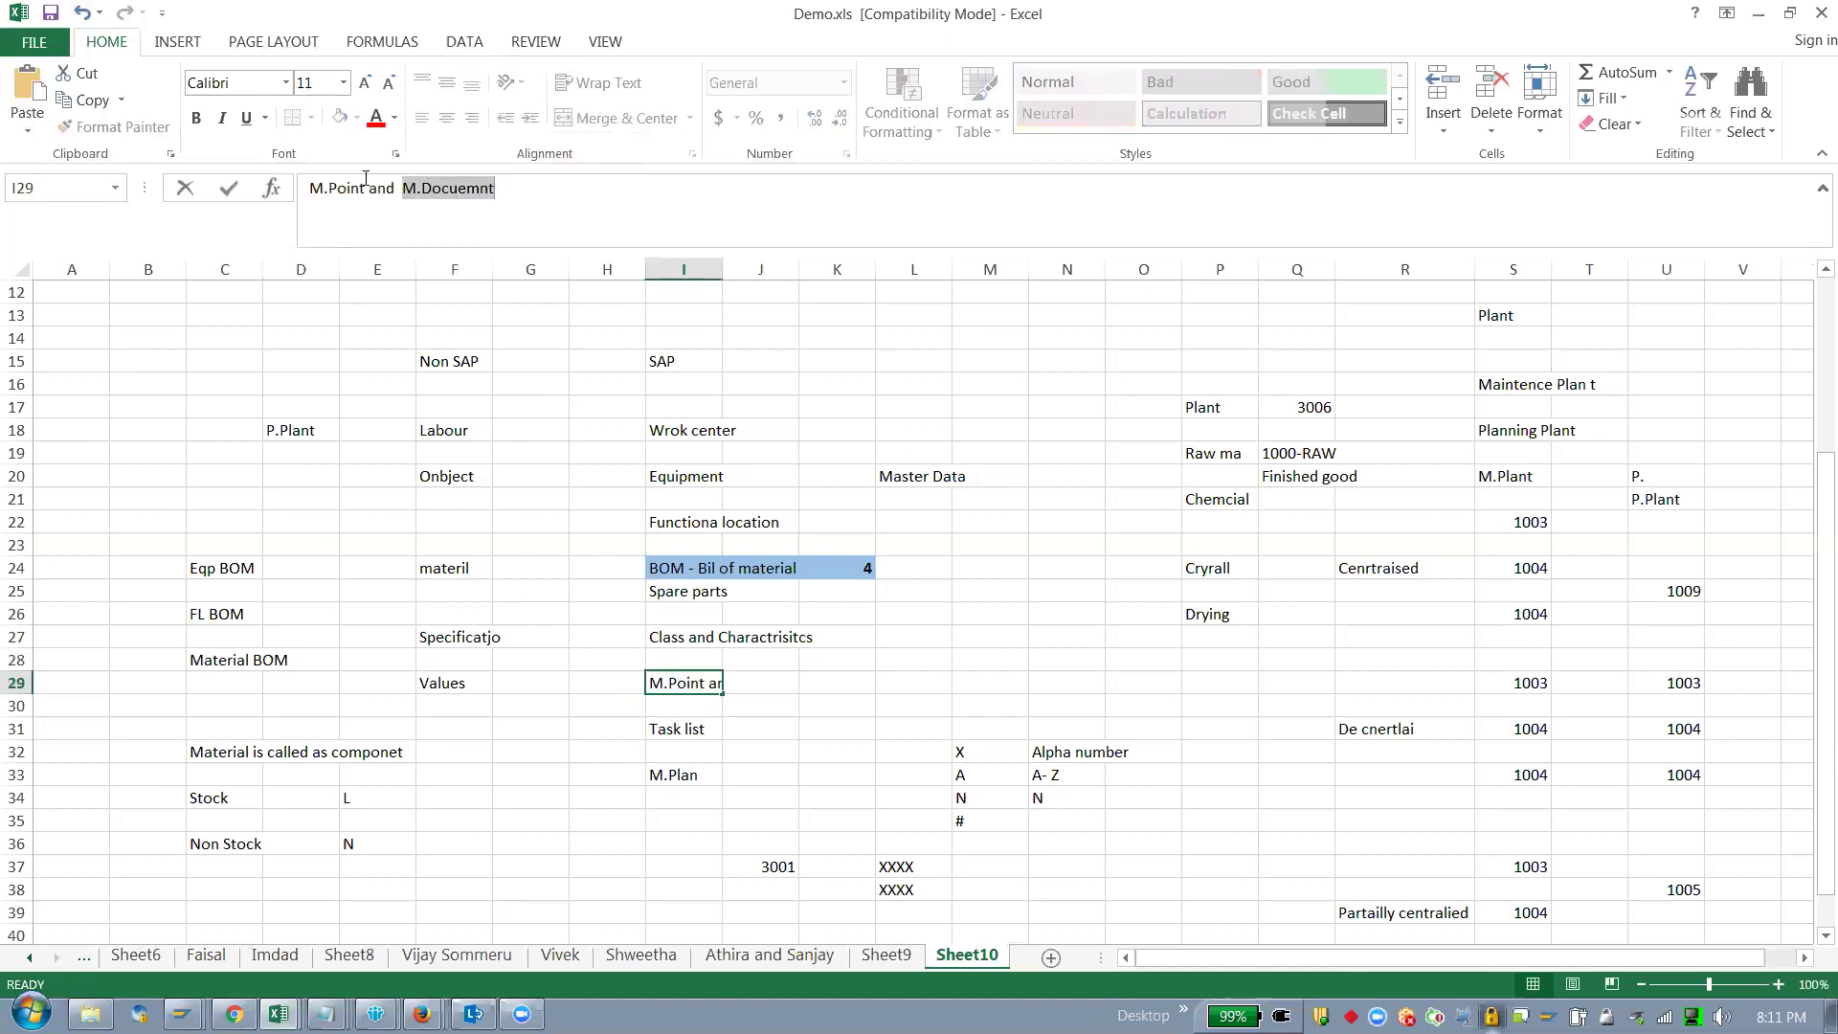
{"action": "left_click_drag", "start_coordinate": [367, 189], "coordinate": [300, 190]}
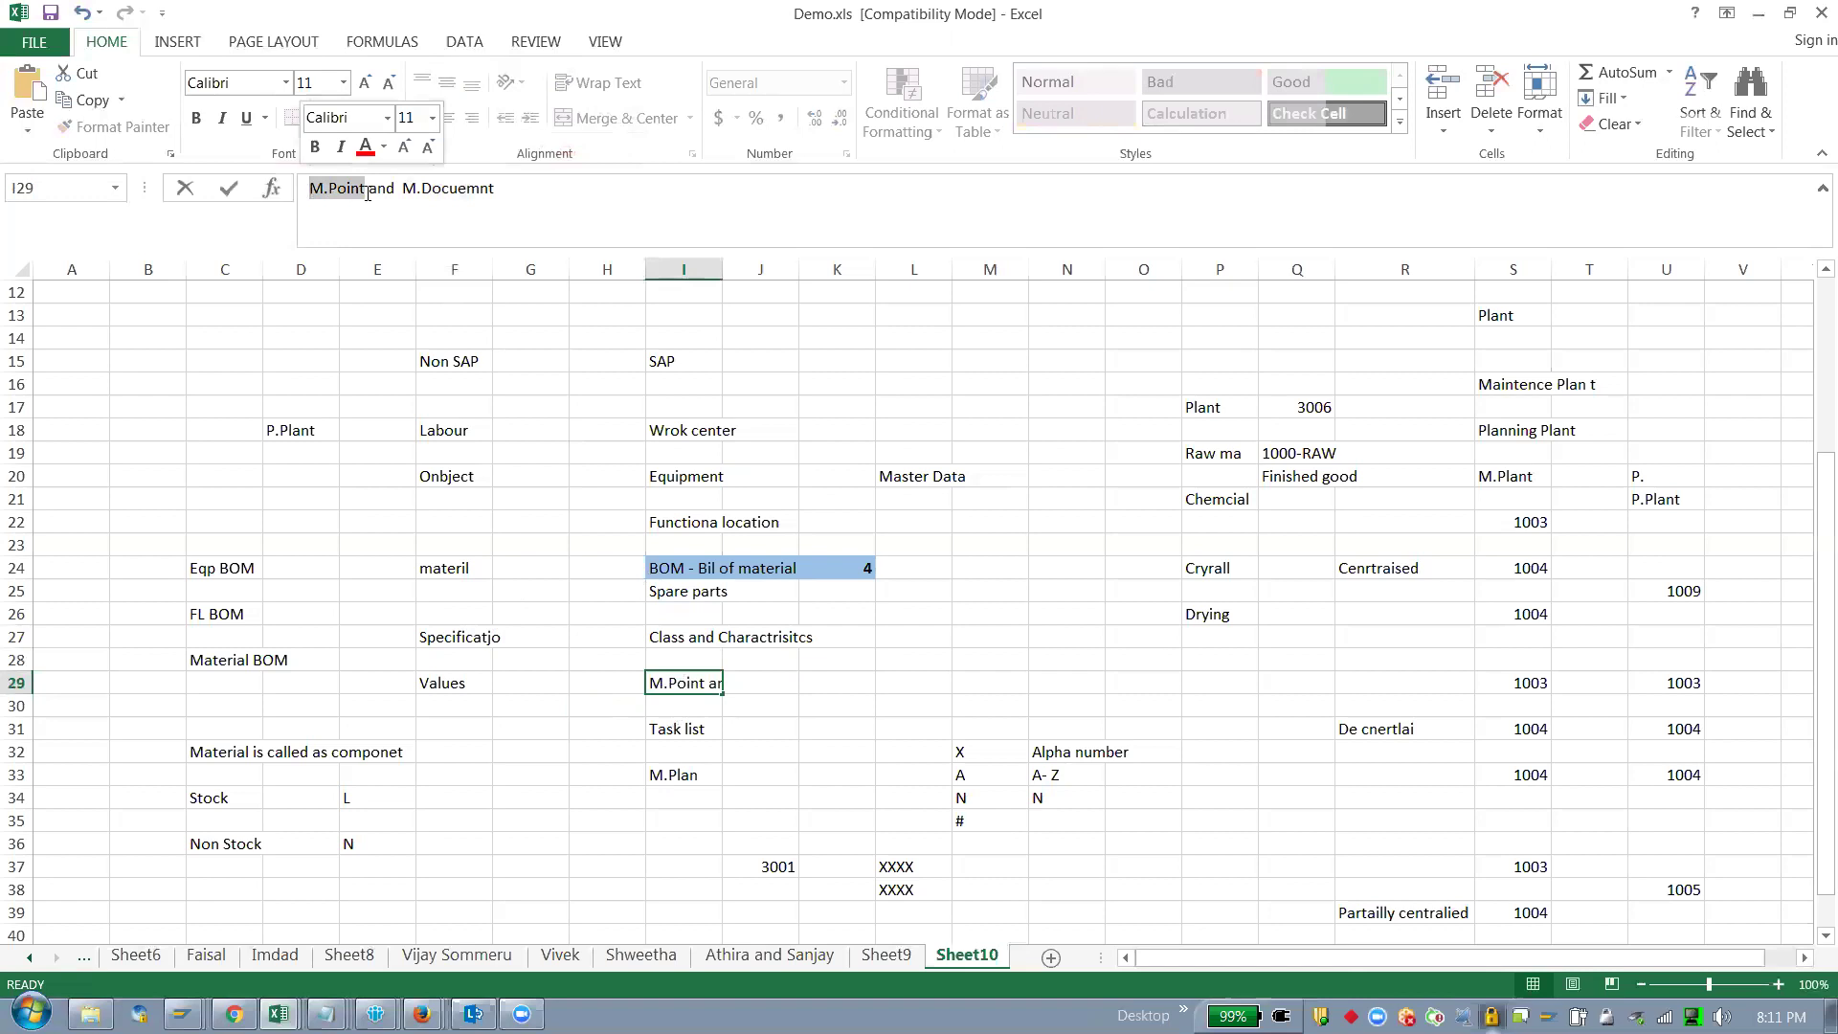
{"action": "left_click_drag", "start_coordinate": [495, 189], "coordinate": [314, 182]}
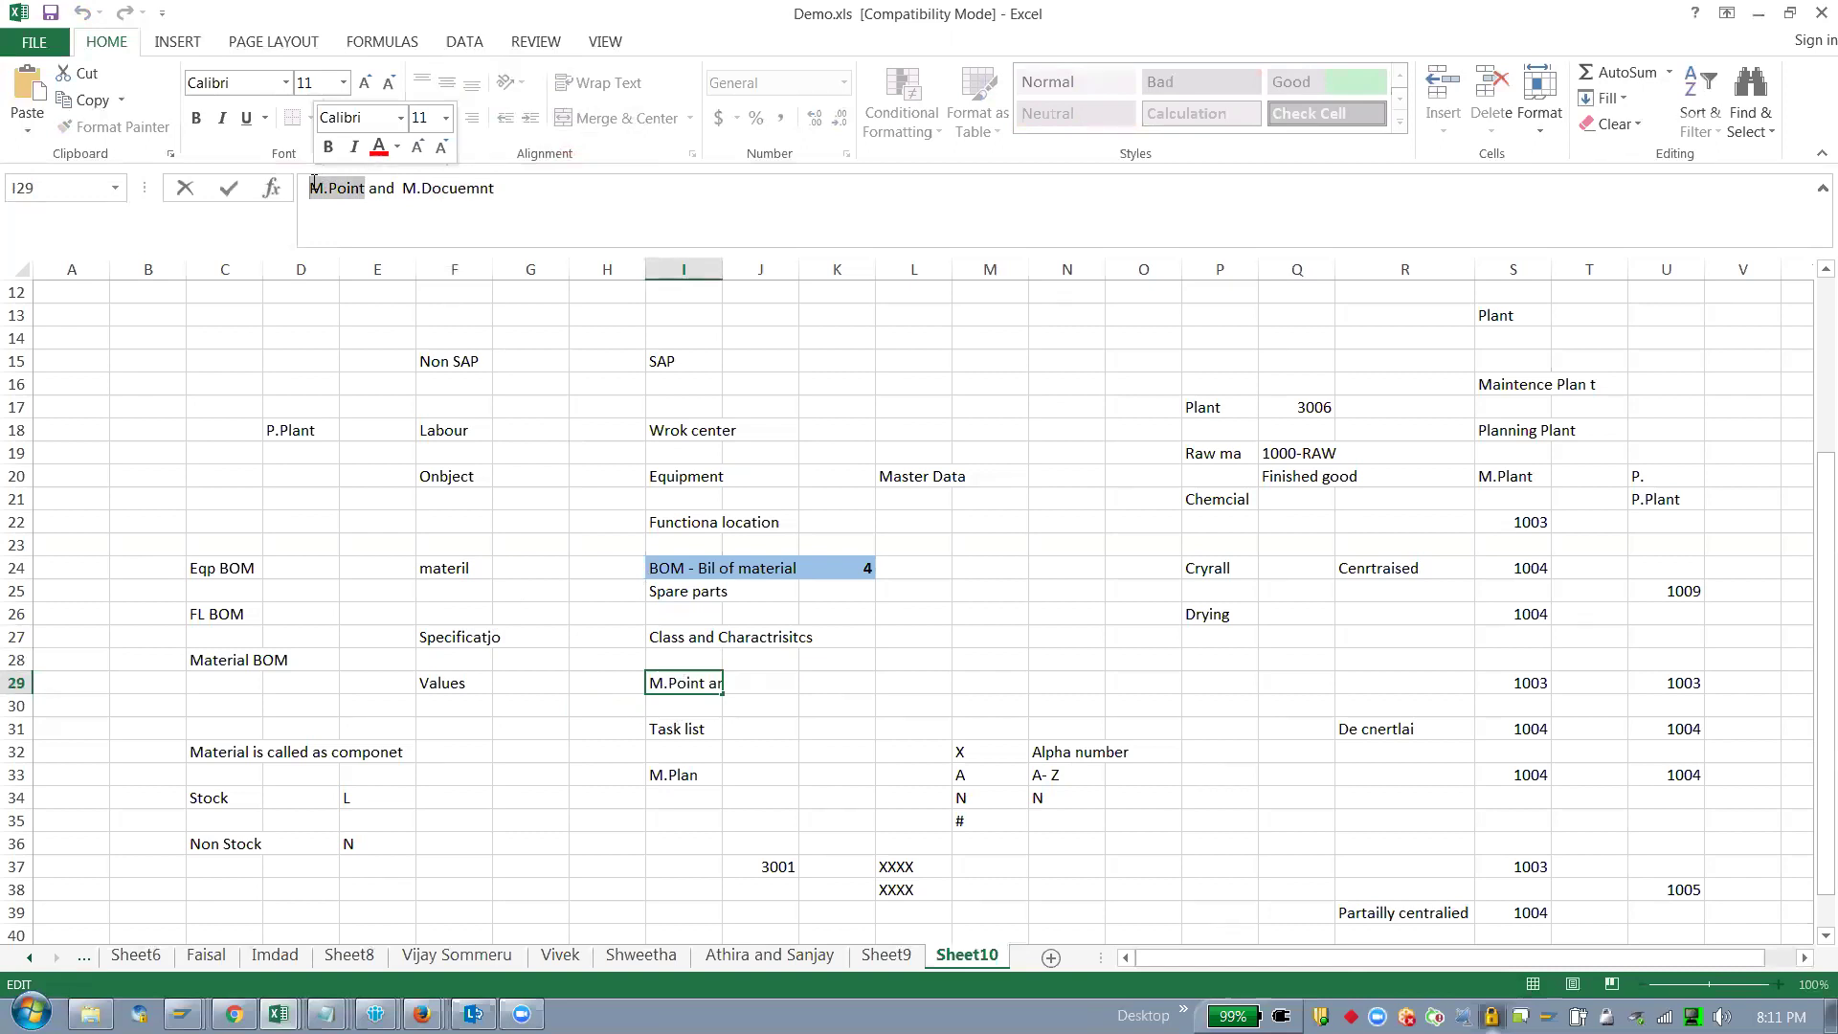
{"action": "left_click_drag", "start_coordinate": [365, 188], "coordinate": [308, 188]}
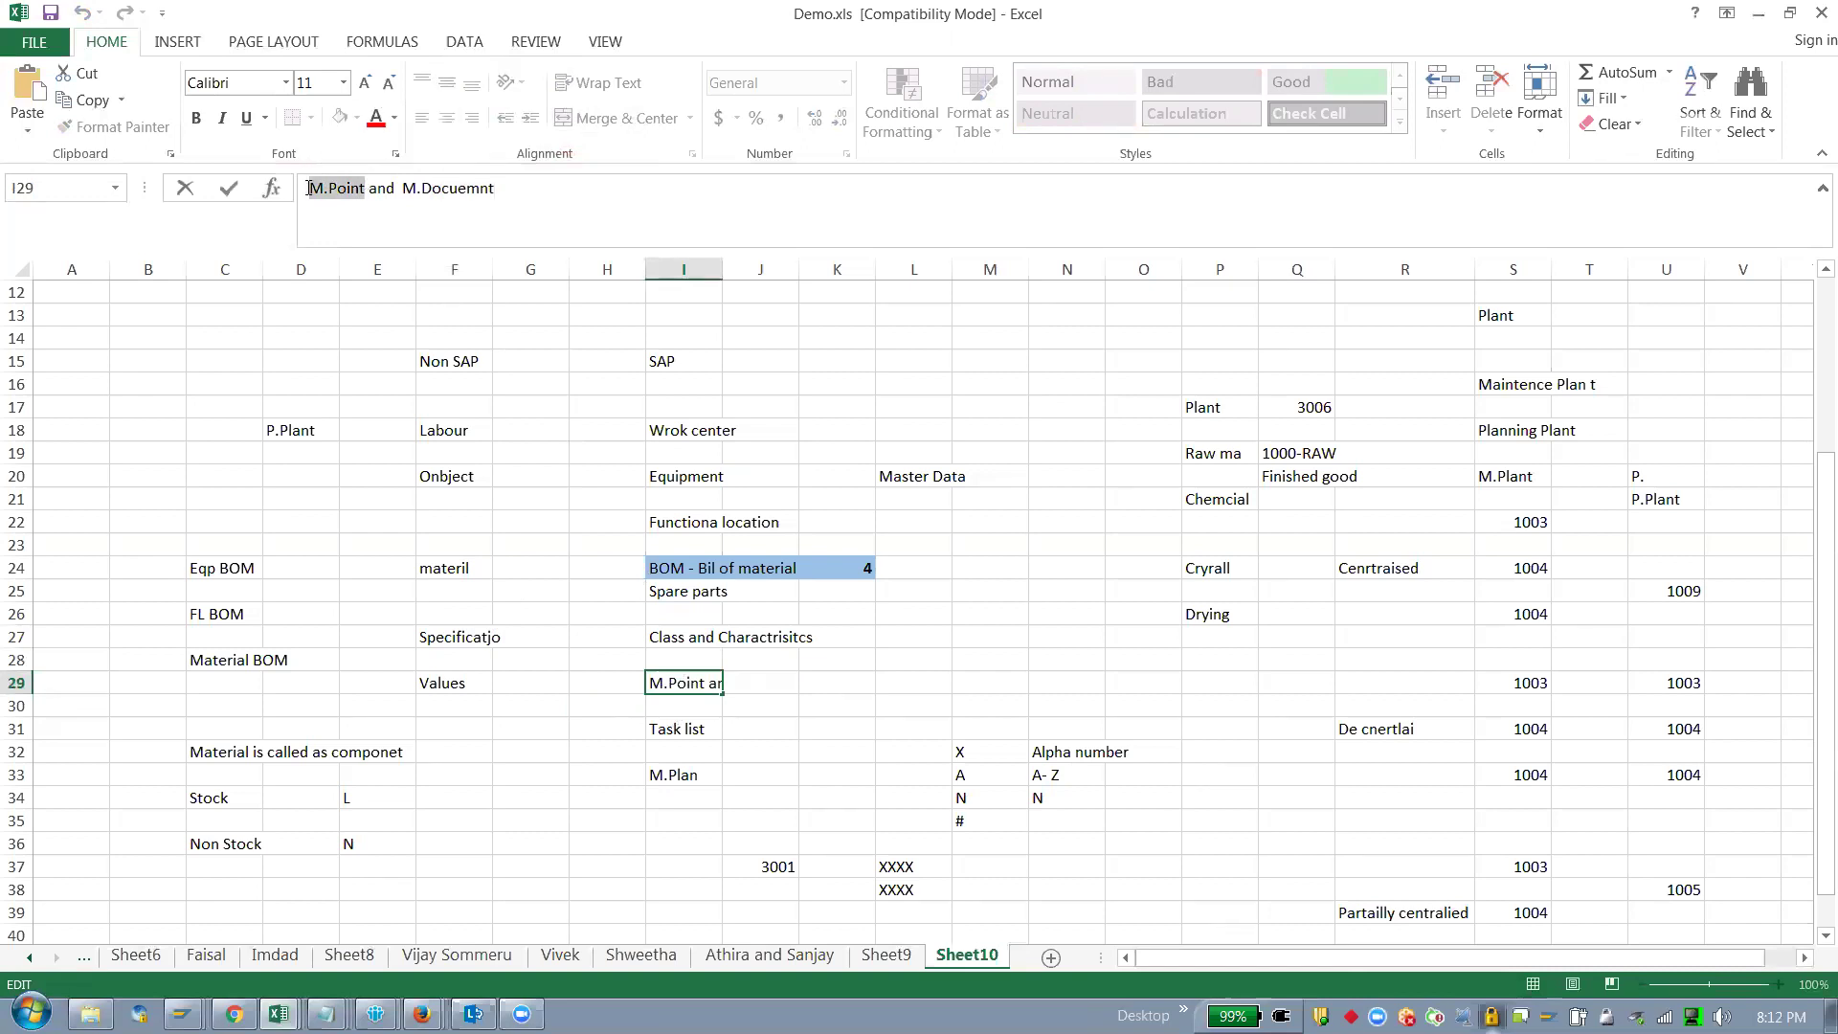
{"action": "left_click", "coordinate": [687, 482]}
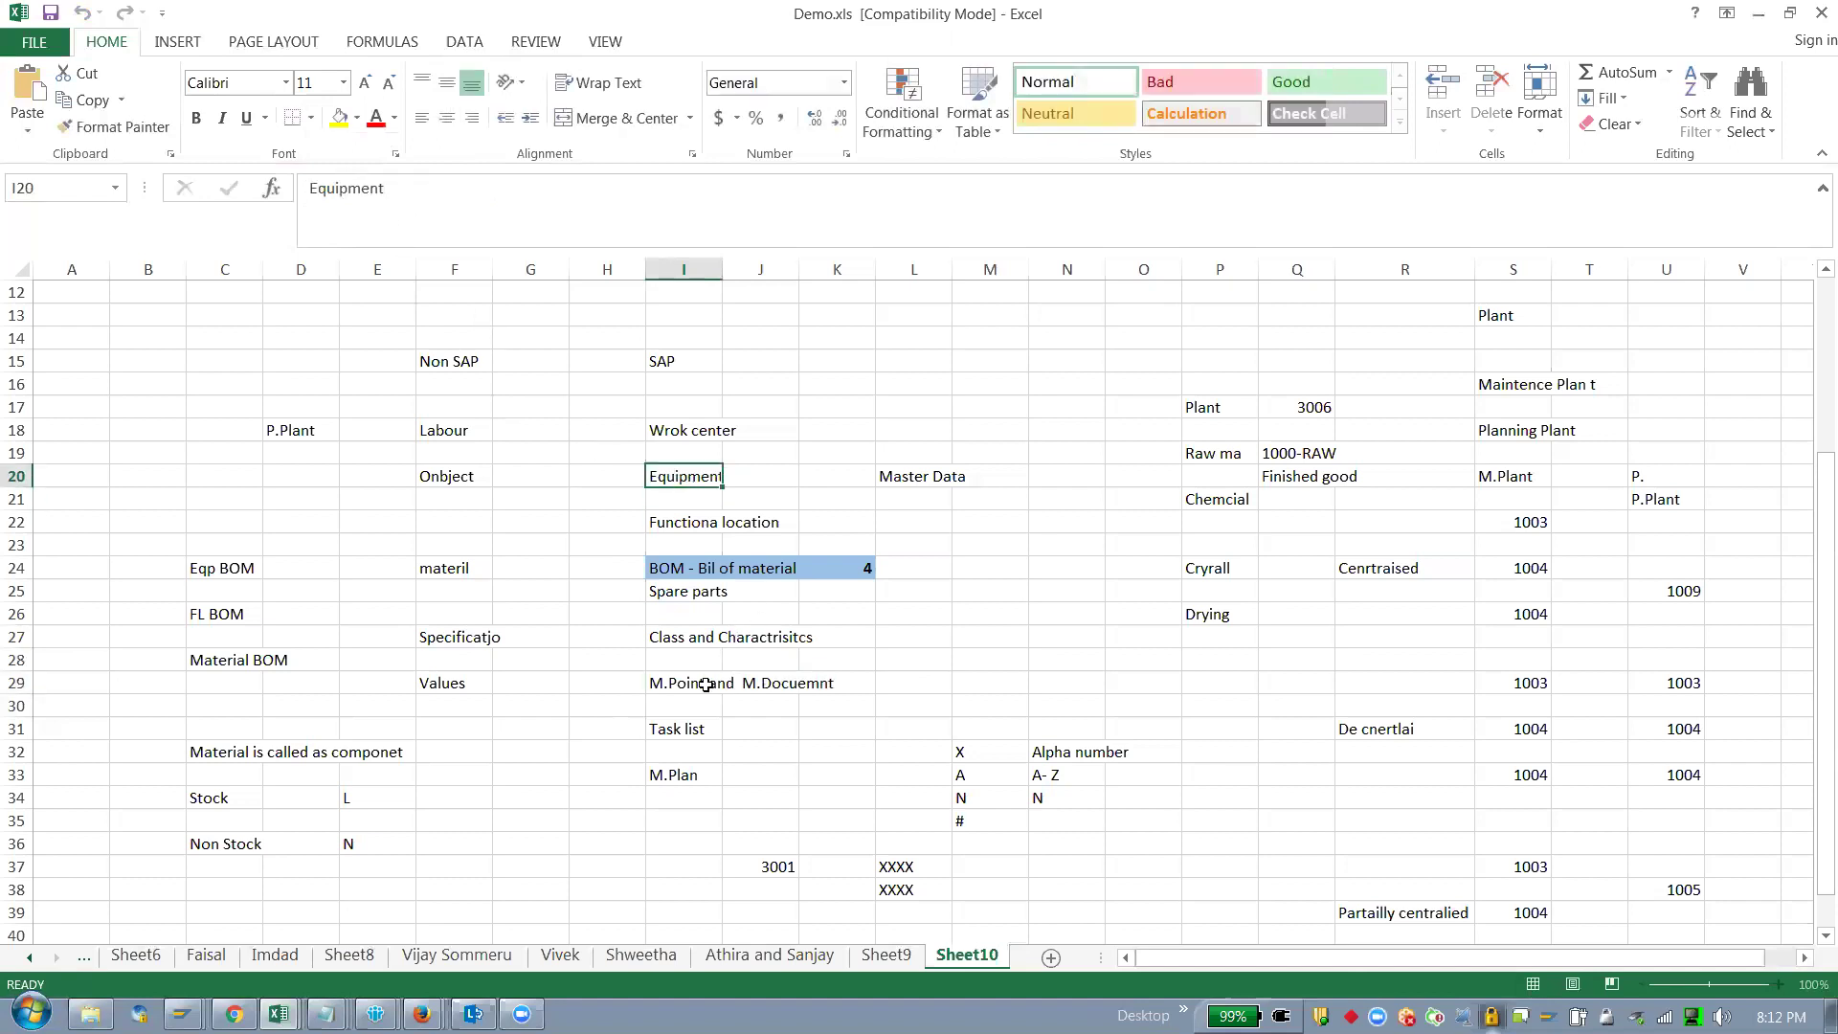
{"action": "left_click", "coordinate": [678, 682]}
{"action": "left_click", "coordinate": [671, 473]}
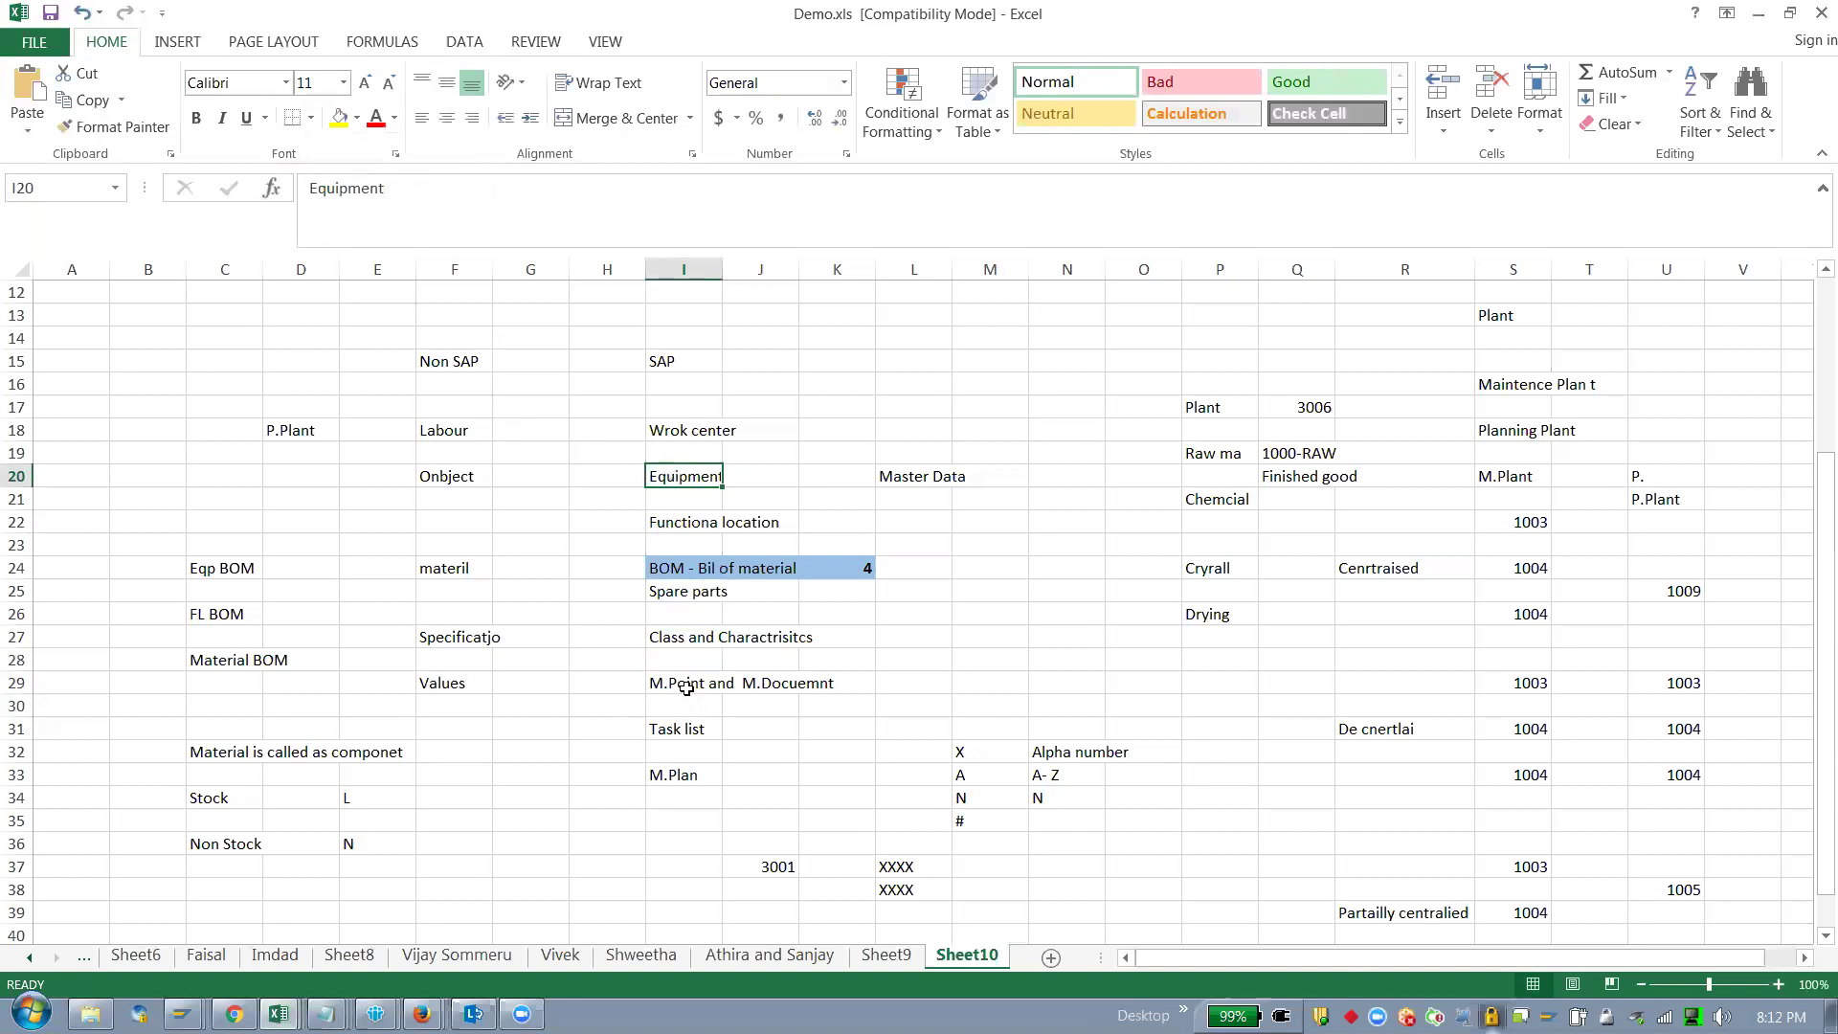
{"action": "left_click", "coordinate": [687, 689]}
{"action": "left_click", "coordinate": [730, 686]}
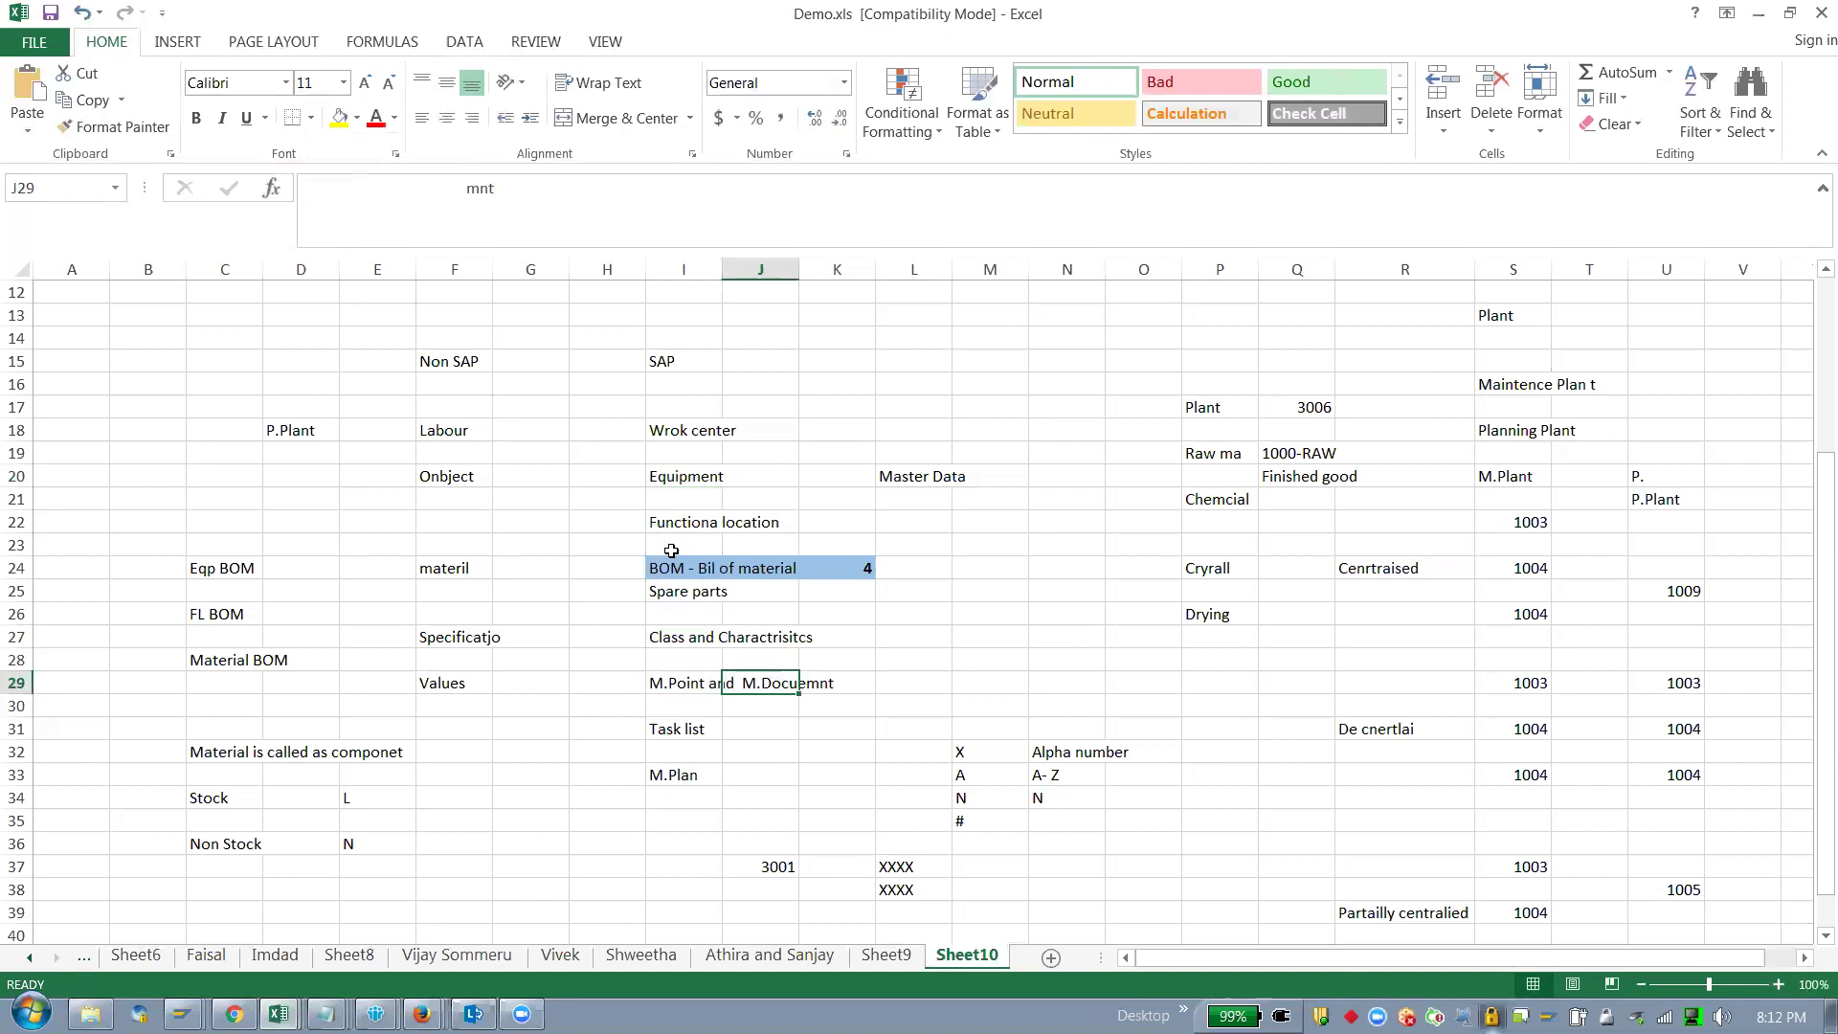
Step: Compare the measuring point and document entry in I29 with the Equipment and functional location entries in I20 and I22
{"action": "left_click", "coordinate": [673, 471]}
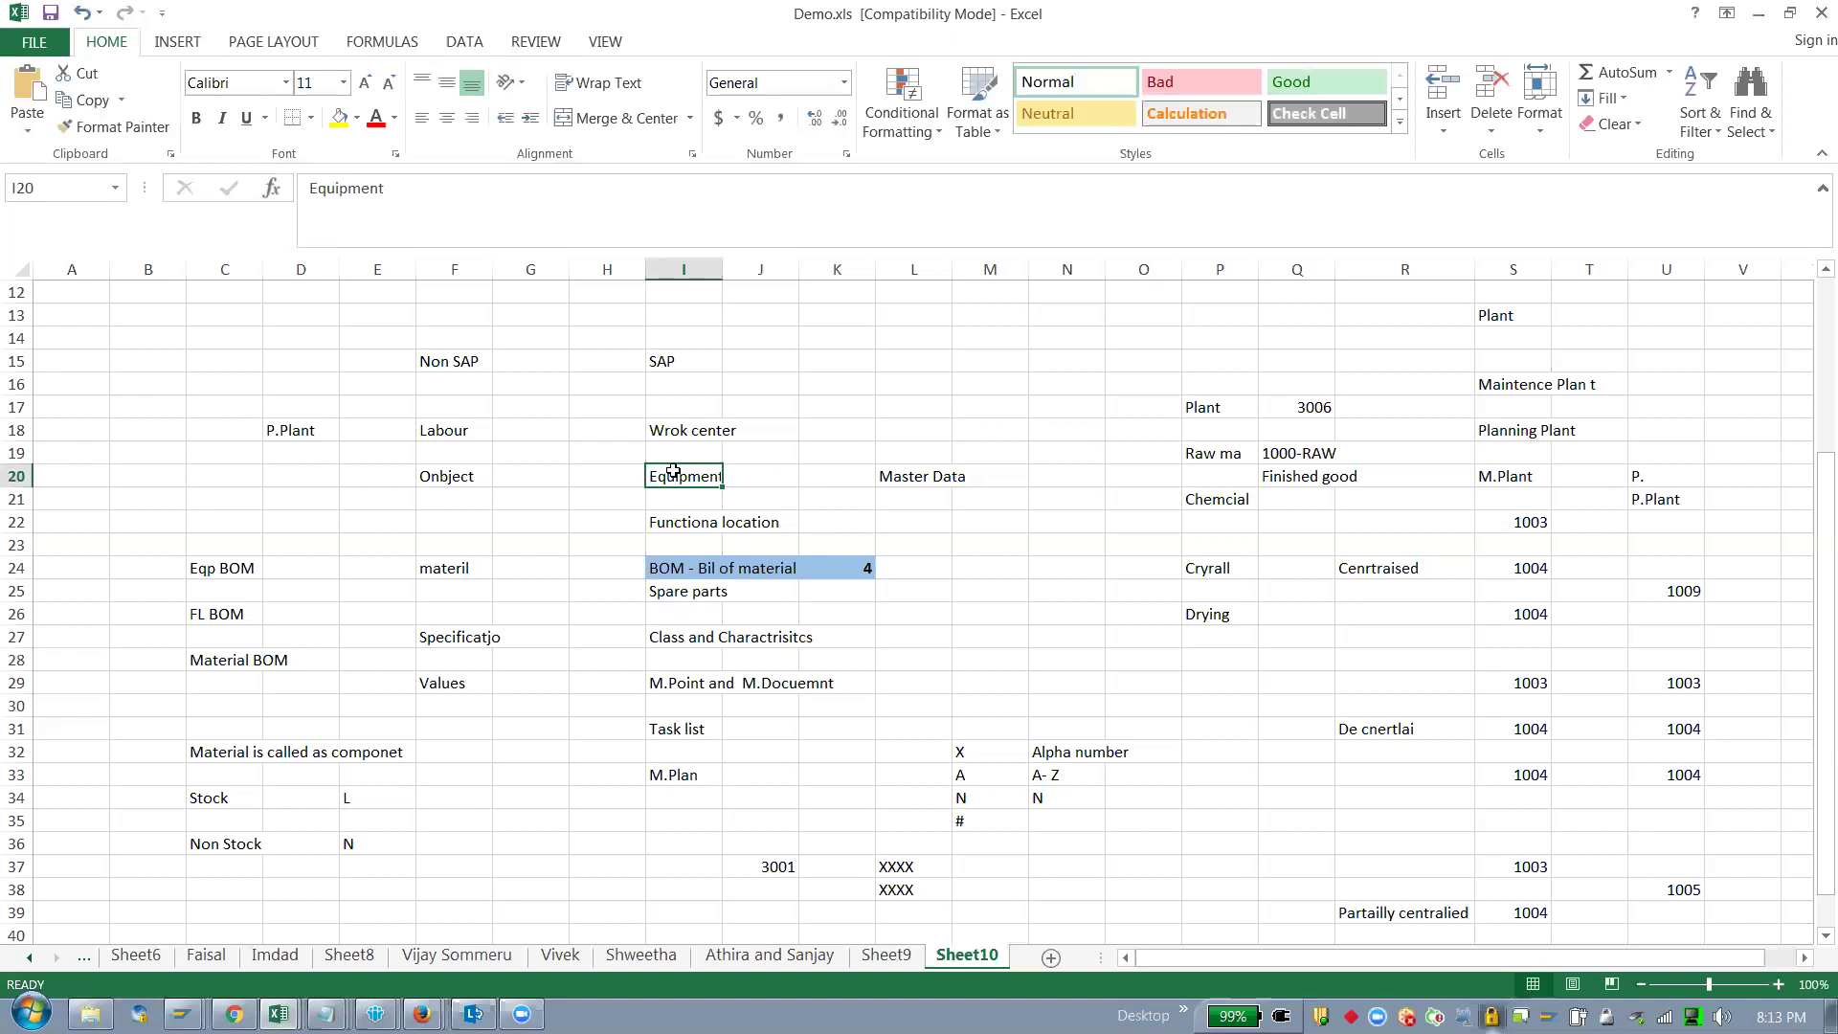
{"action": "left_click", "coordinate": [688, 676]}
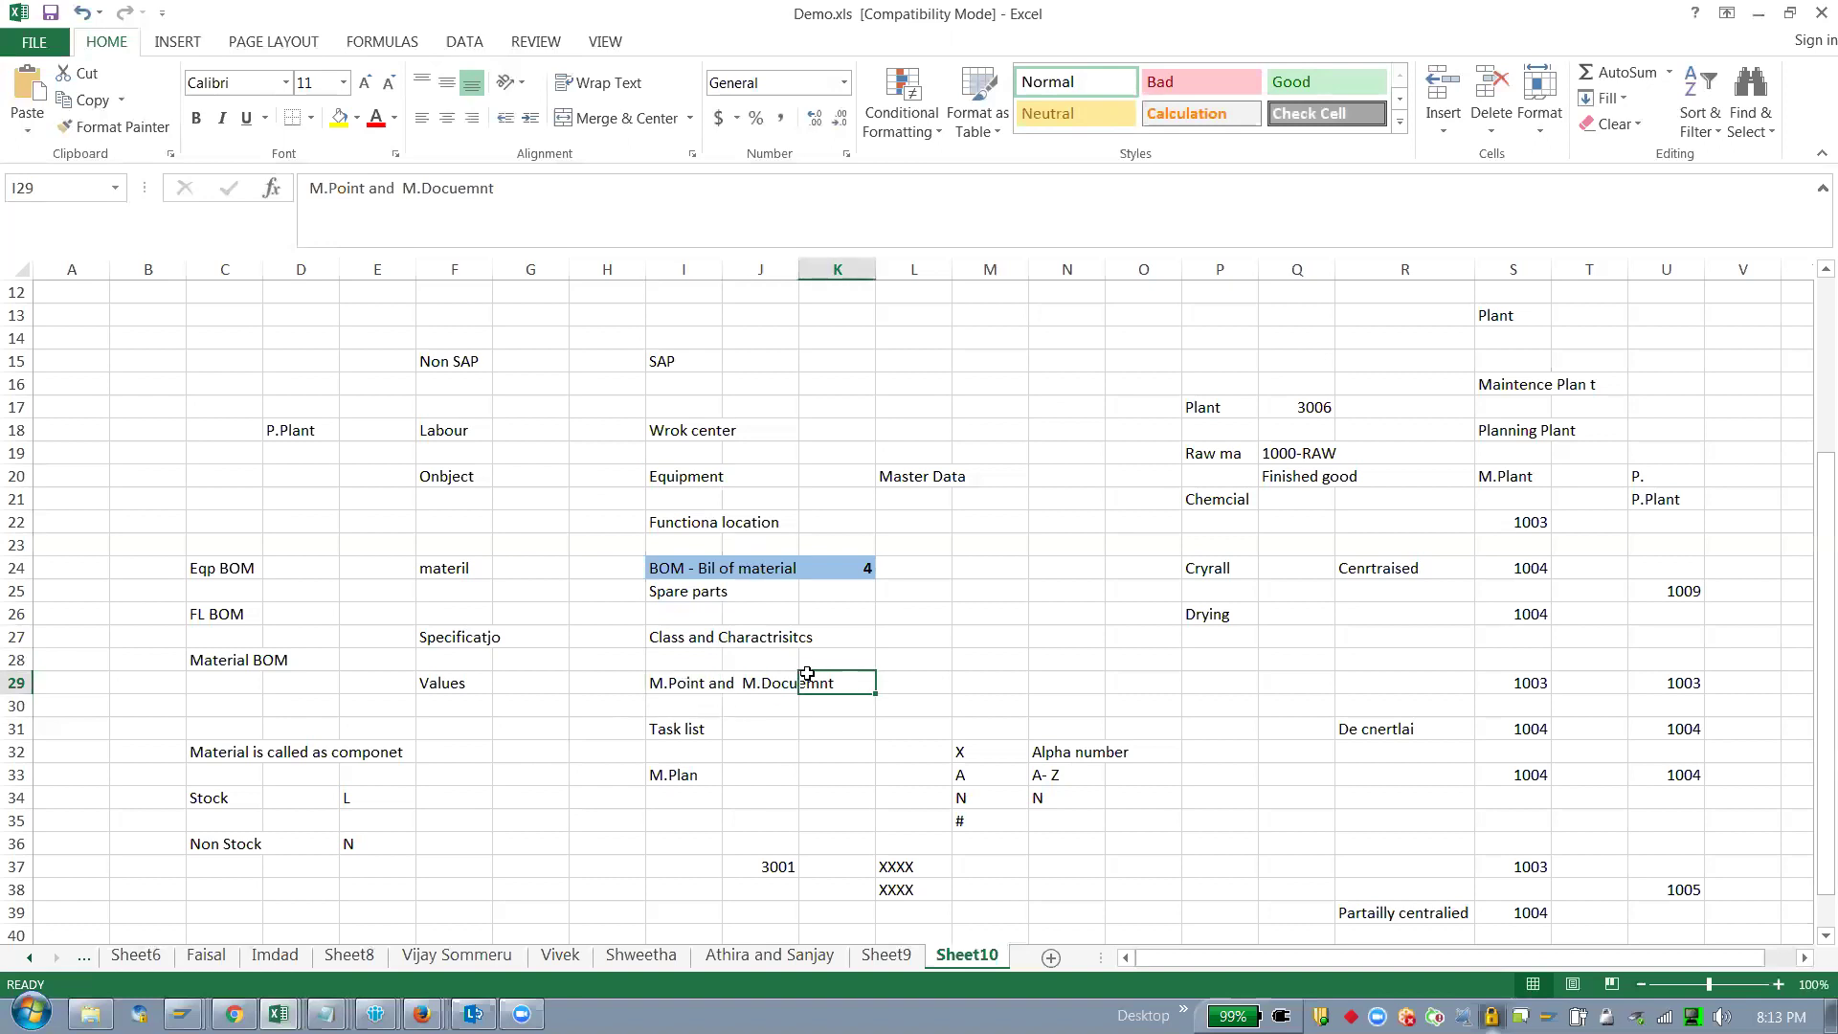
{"action": "left_click", "coordinate": [763, 683]}
{"action": "left_click", "coordinate": [681, 685]}
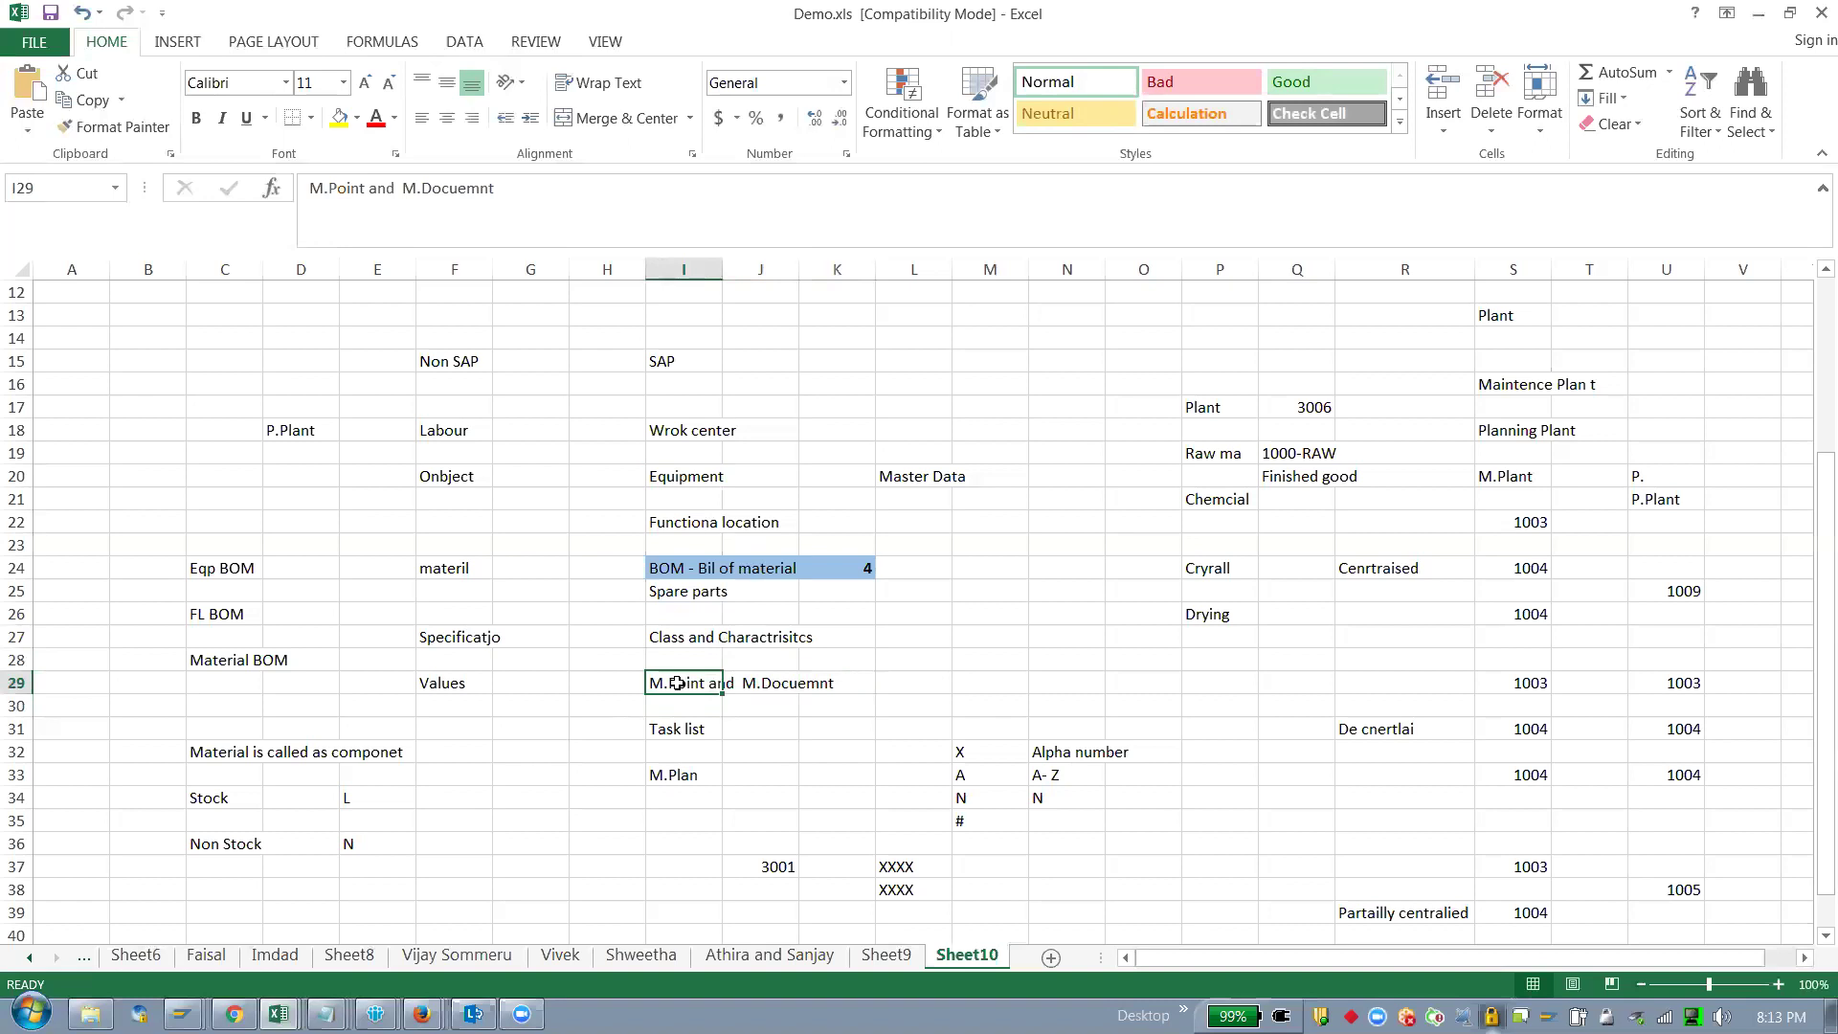
{"action": "left_click", "coordinate": [700, 470]}
{"action": "key", "text": "Down"}
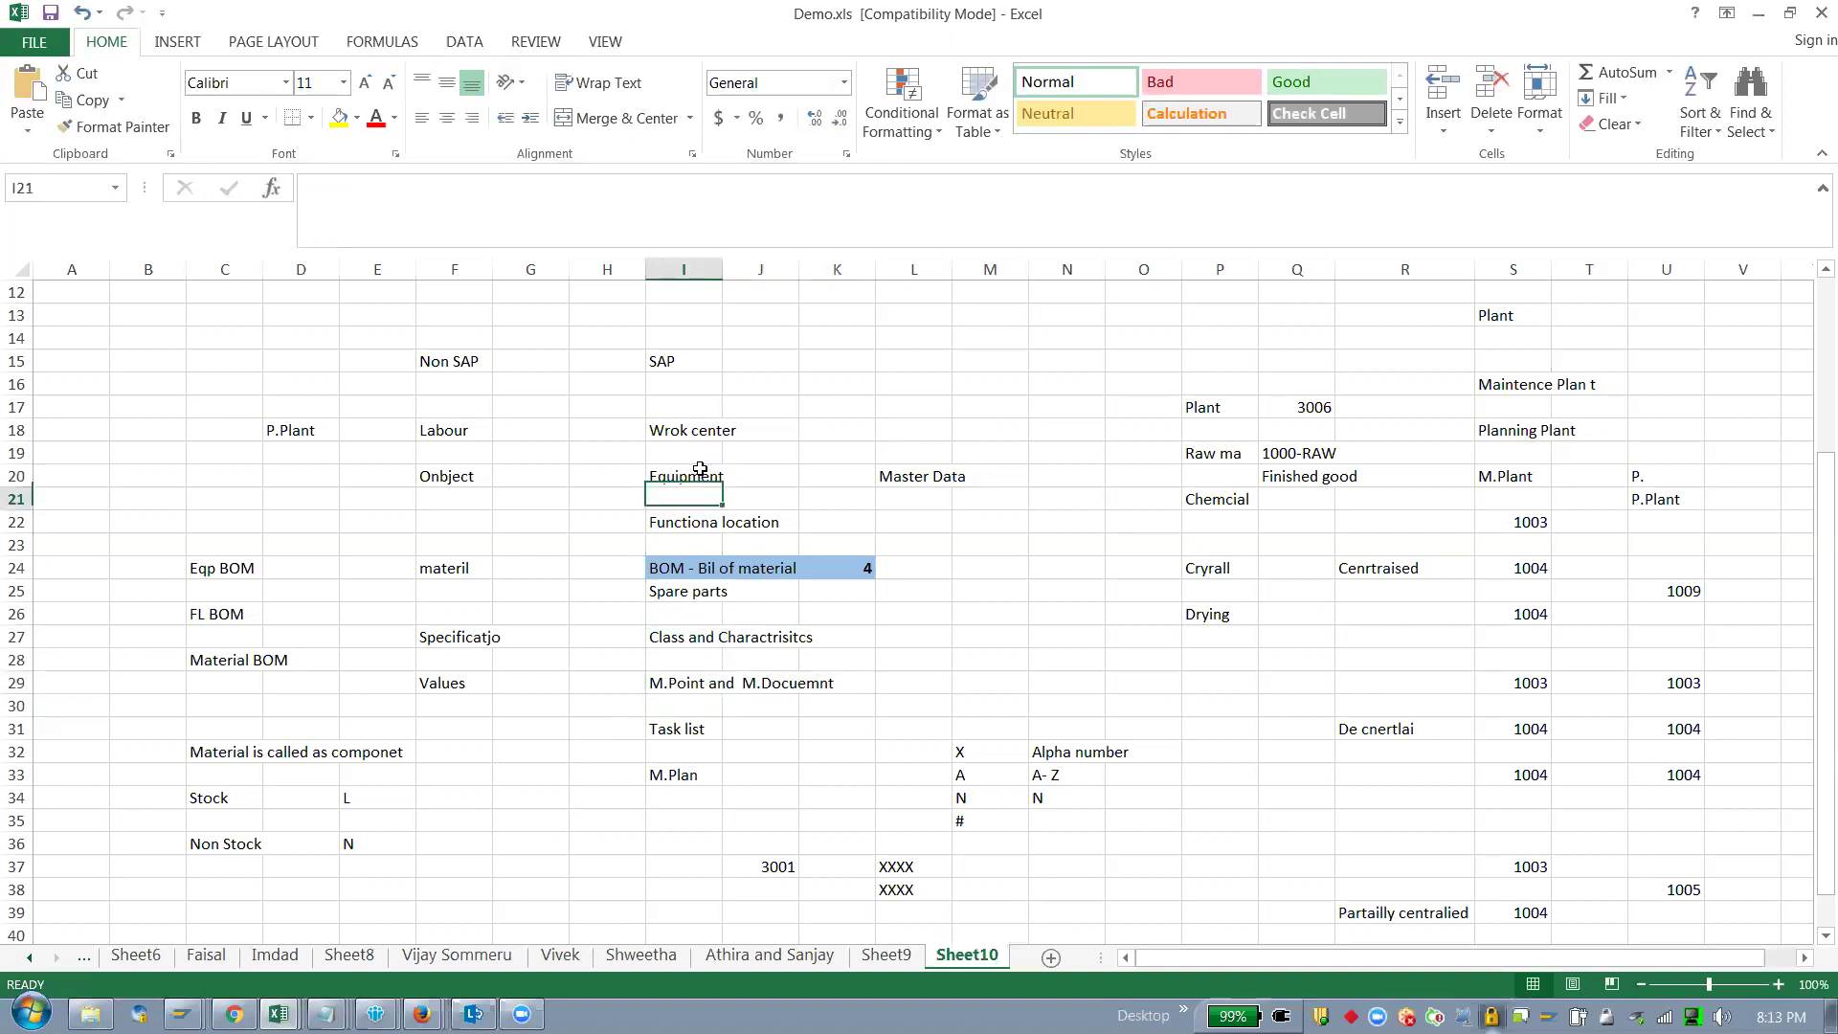
{"action": "key", "text": "Down"}
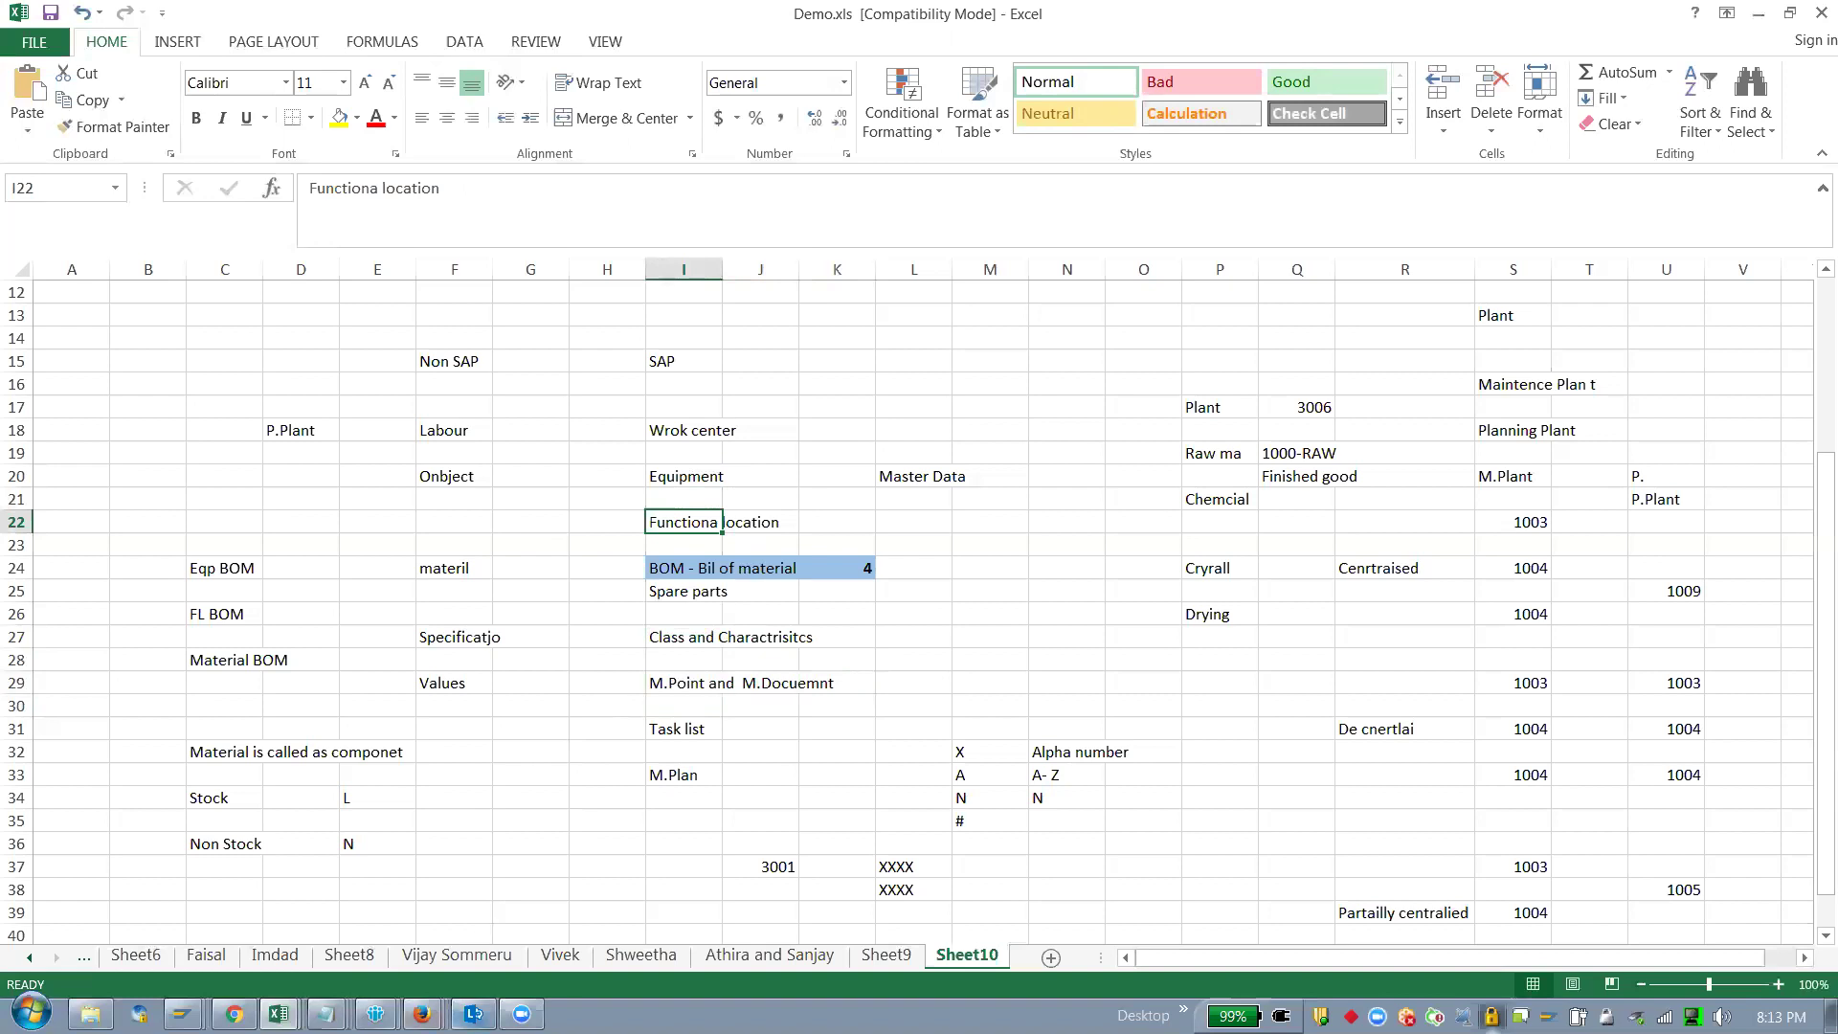
Step: Switch to the SAP Change Equipment session, view the measuring points overview of equipment 10006935 and return to its general data
{"action": "left_click", "coordinate": [234, 1014]}
{"action": "left_click", "coordinate": [182, 1014]}
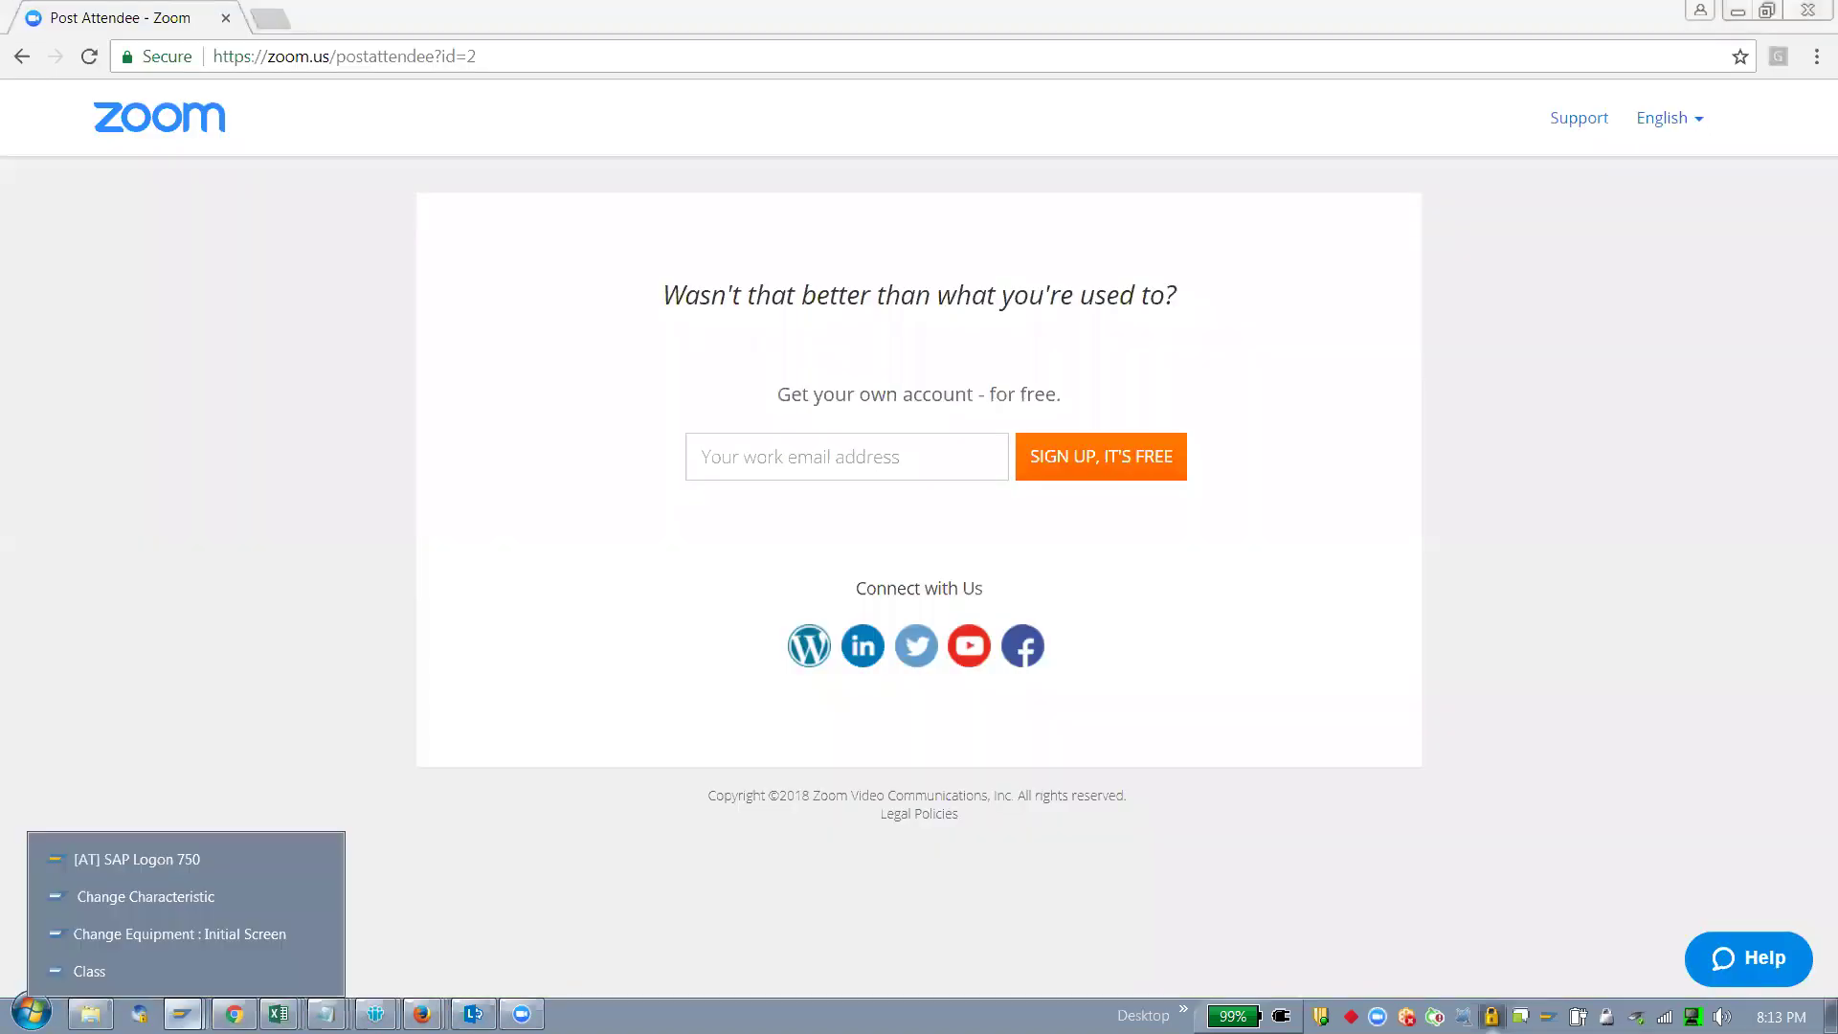
{"action": "left_click", "coordinate": [240, 921]}
{"action": "left_click", "coordinate": [171, 64]}
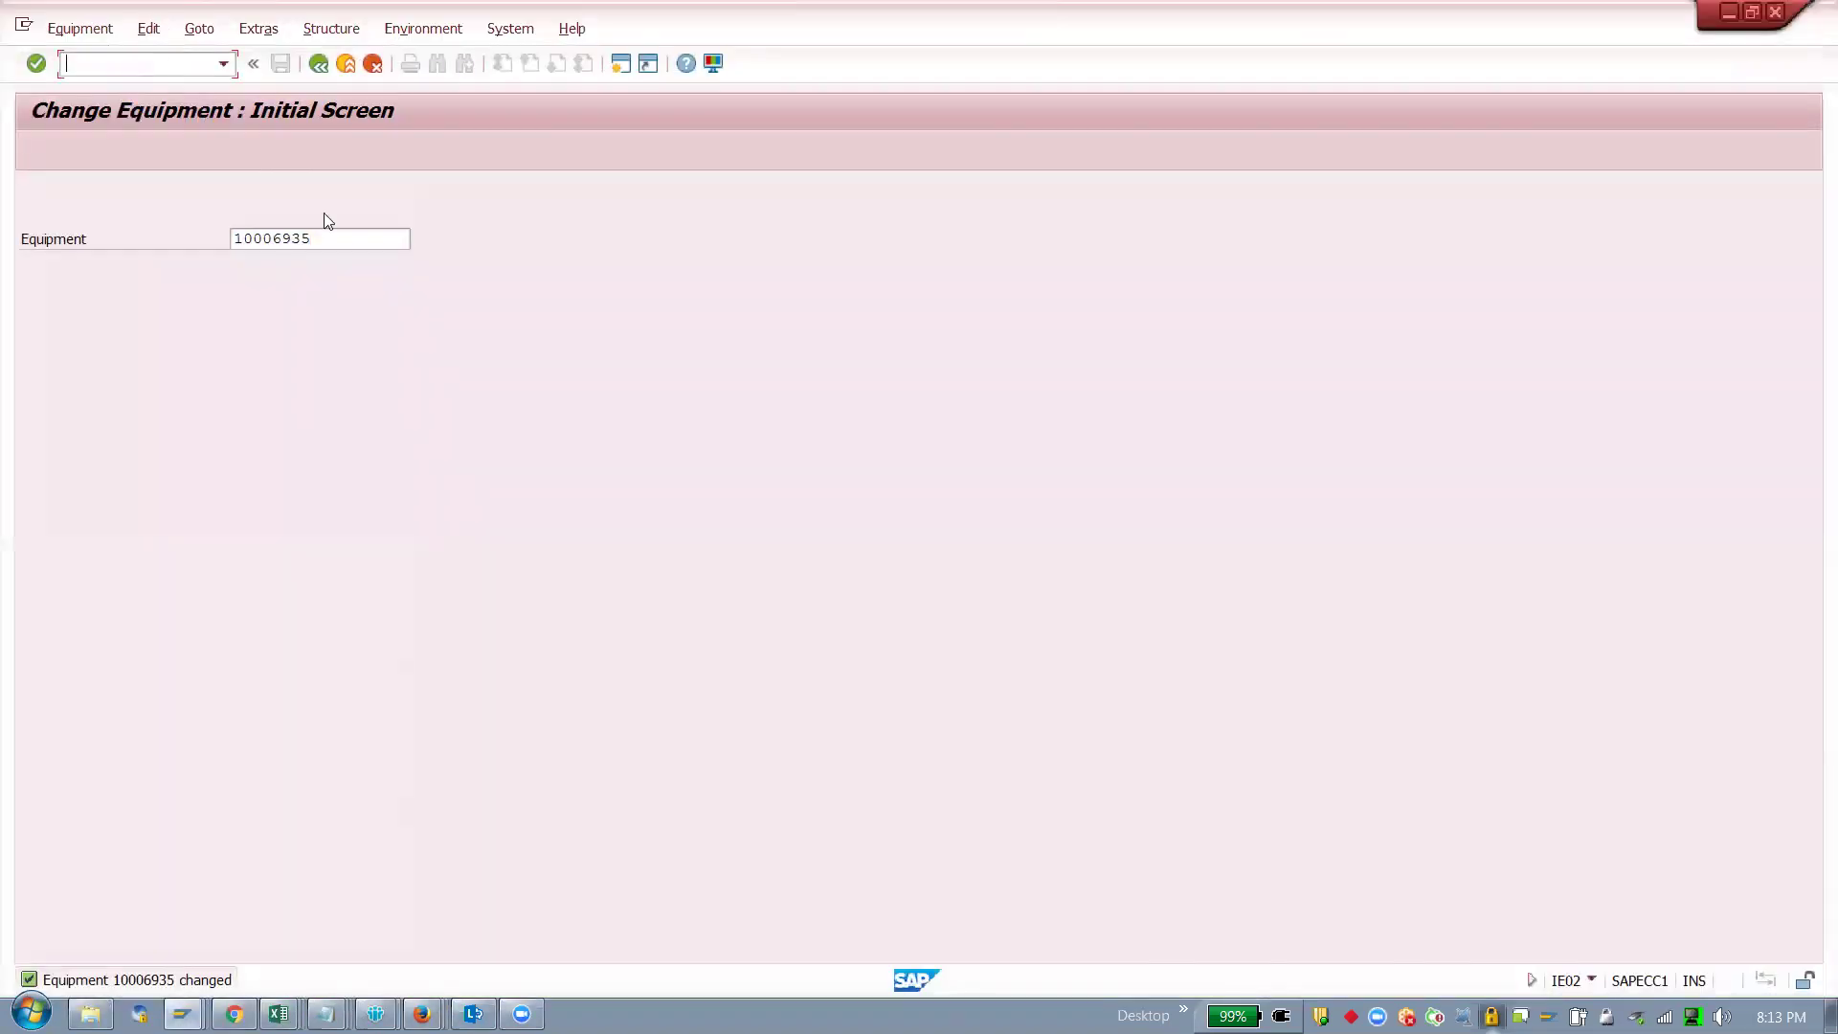
{"action": "key", "text": "Return"}
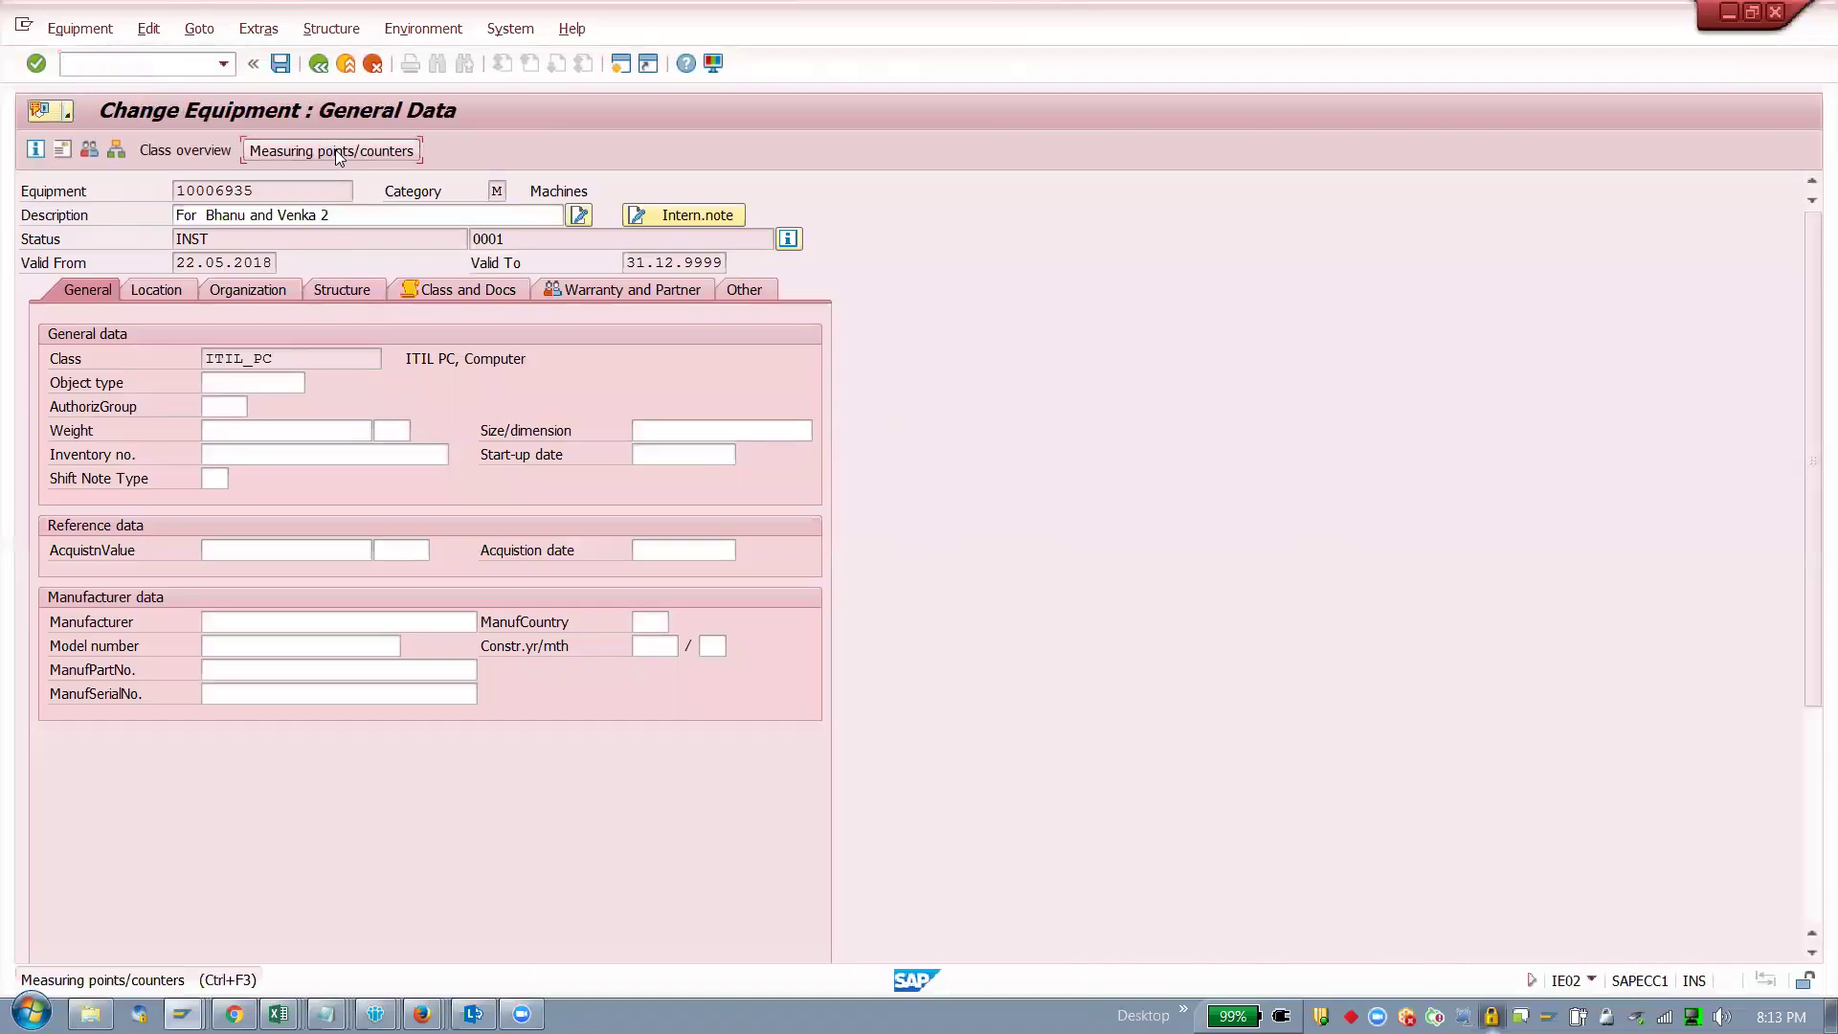
{"action": "left_click", "coordinate": [336, 150]}
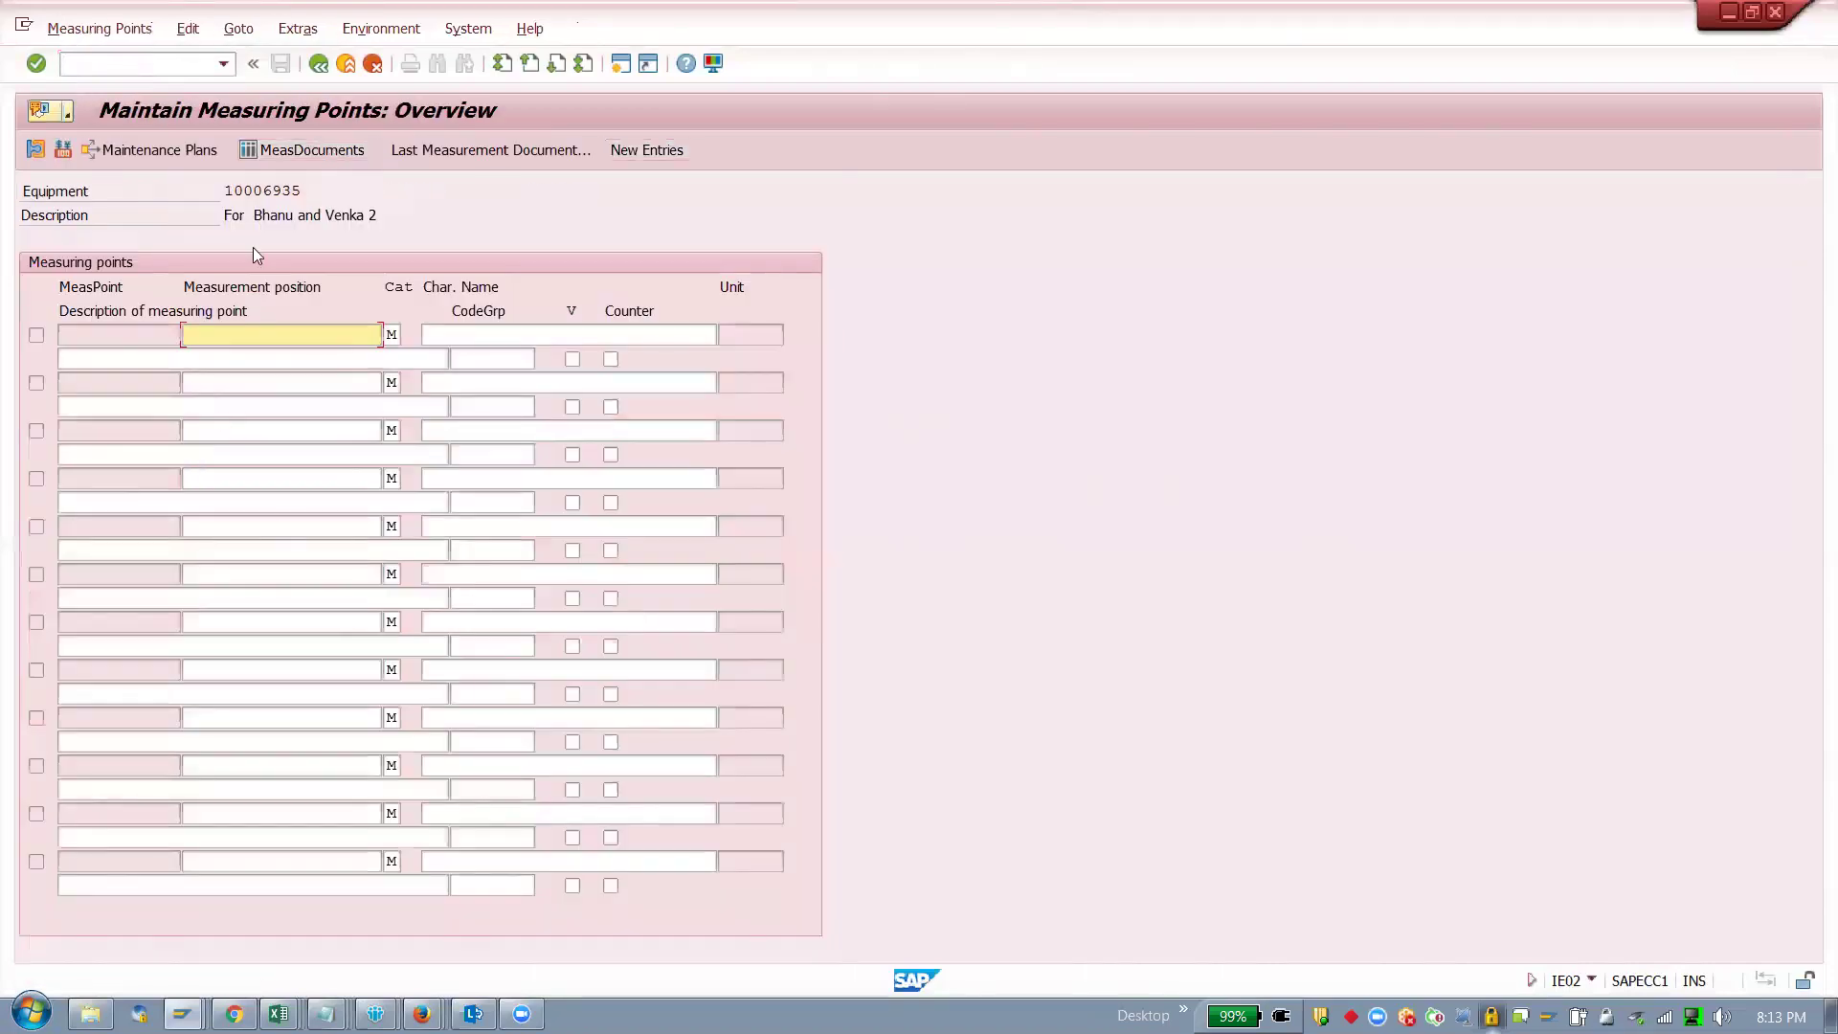
{"action": "left_click", "coordinate": [319, 63]}
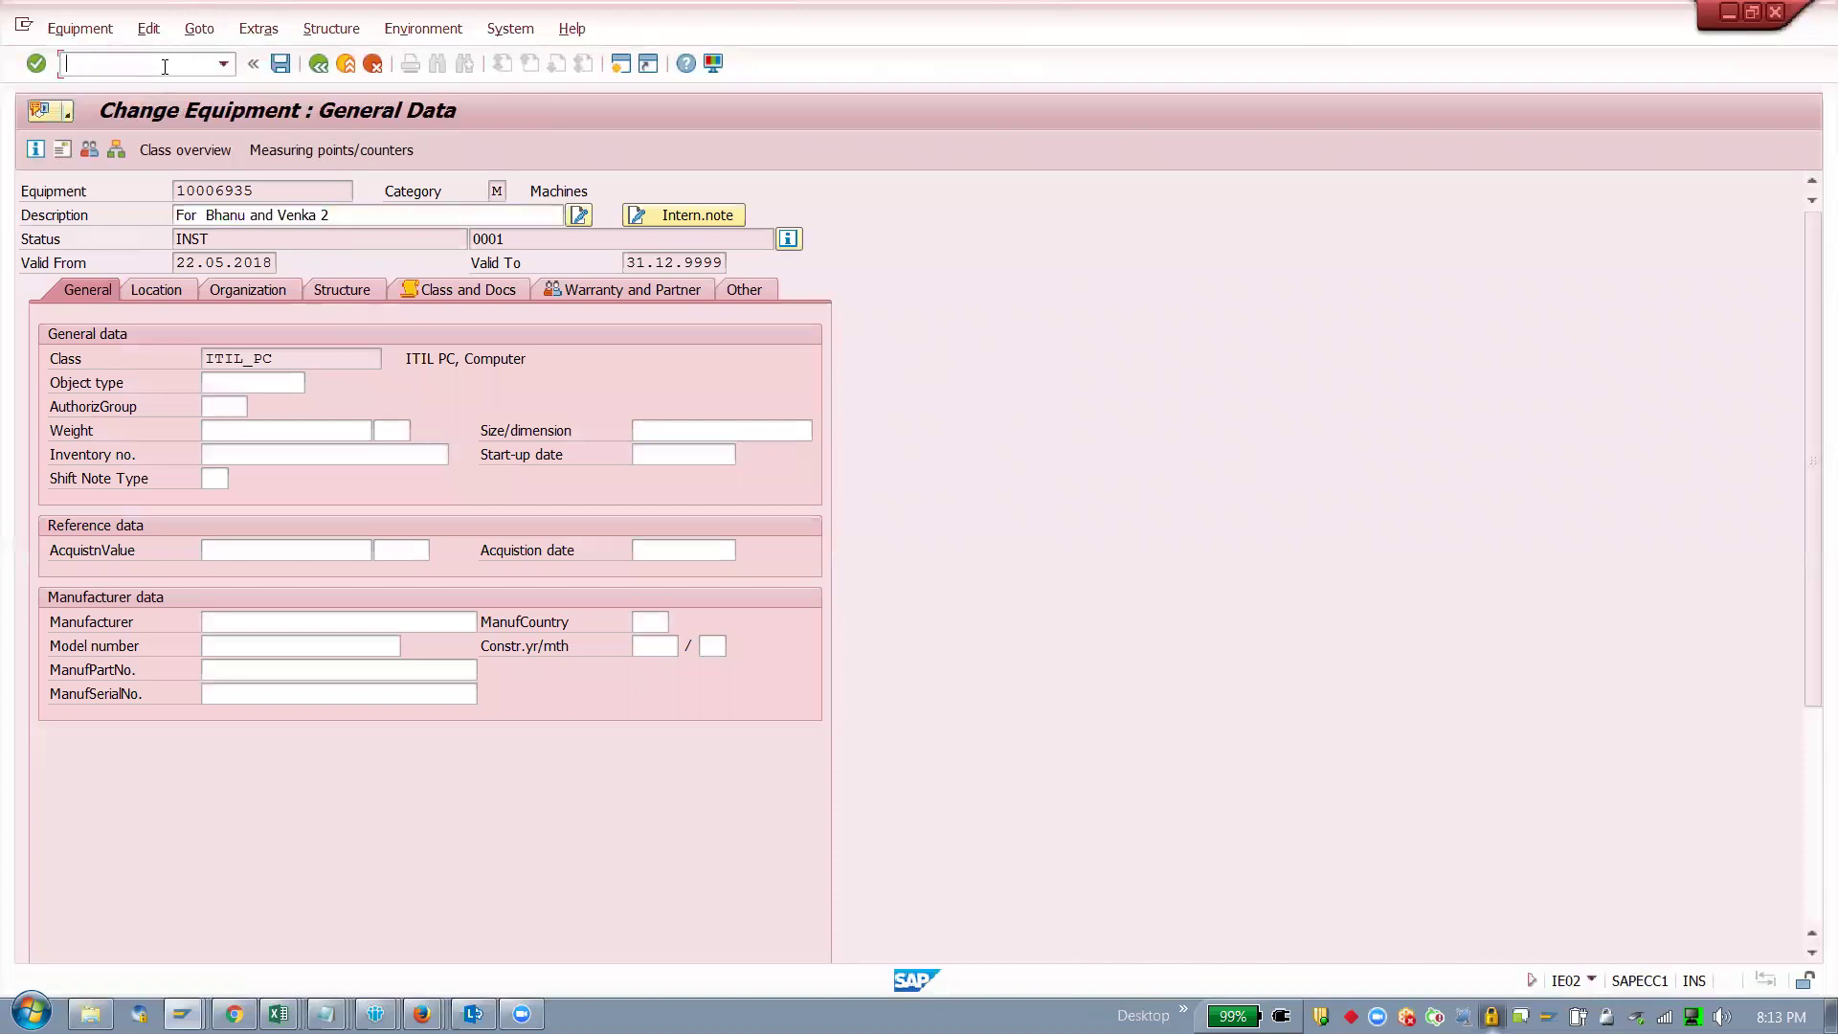
Step: Start transaction IK01 for creating a measuring point and check the preset equipment 10006935
{"action": "type", "text": "/n"}
{"action": "left_click_drag", "start_coordinate": [257, 190], "coordinate": [176, 190]}
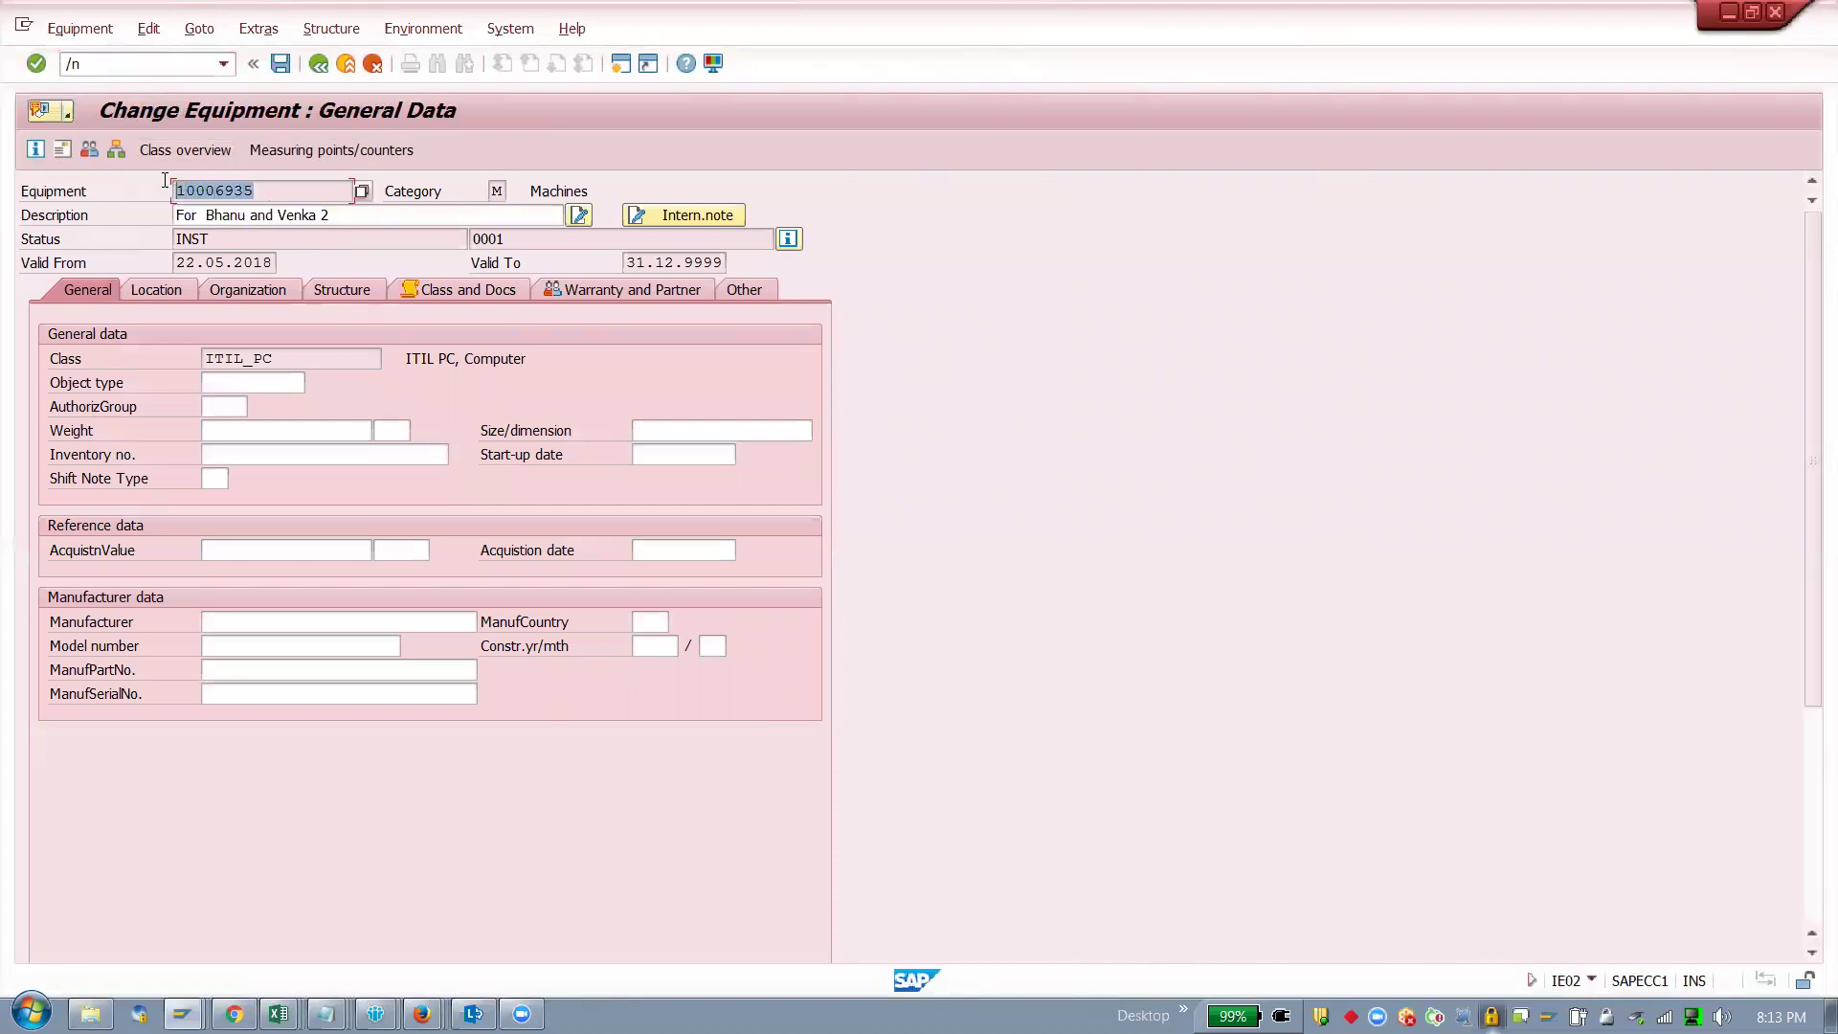
{"action": "double_click", "coordinate": [141, 67]}
{"action": "left_click", "coordinate": [142, 67]}
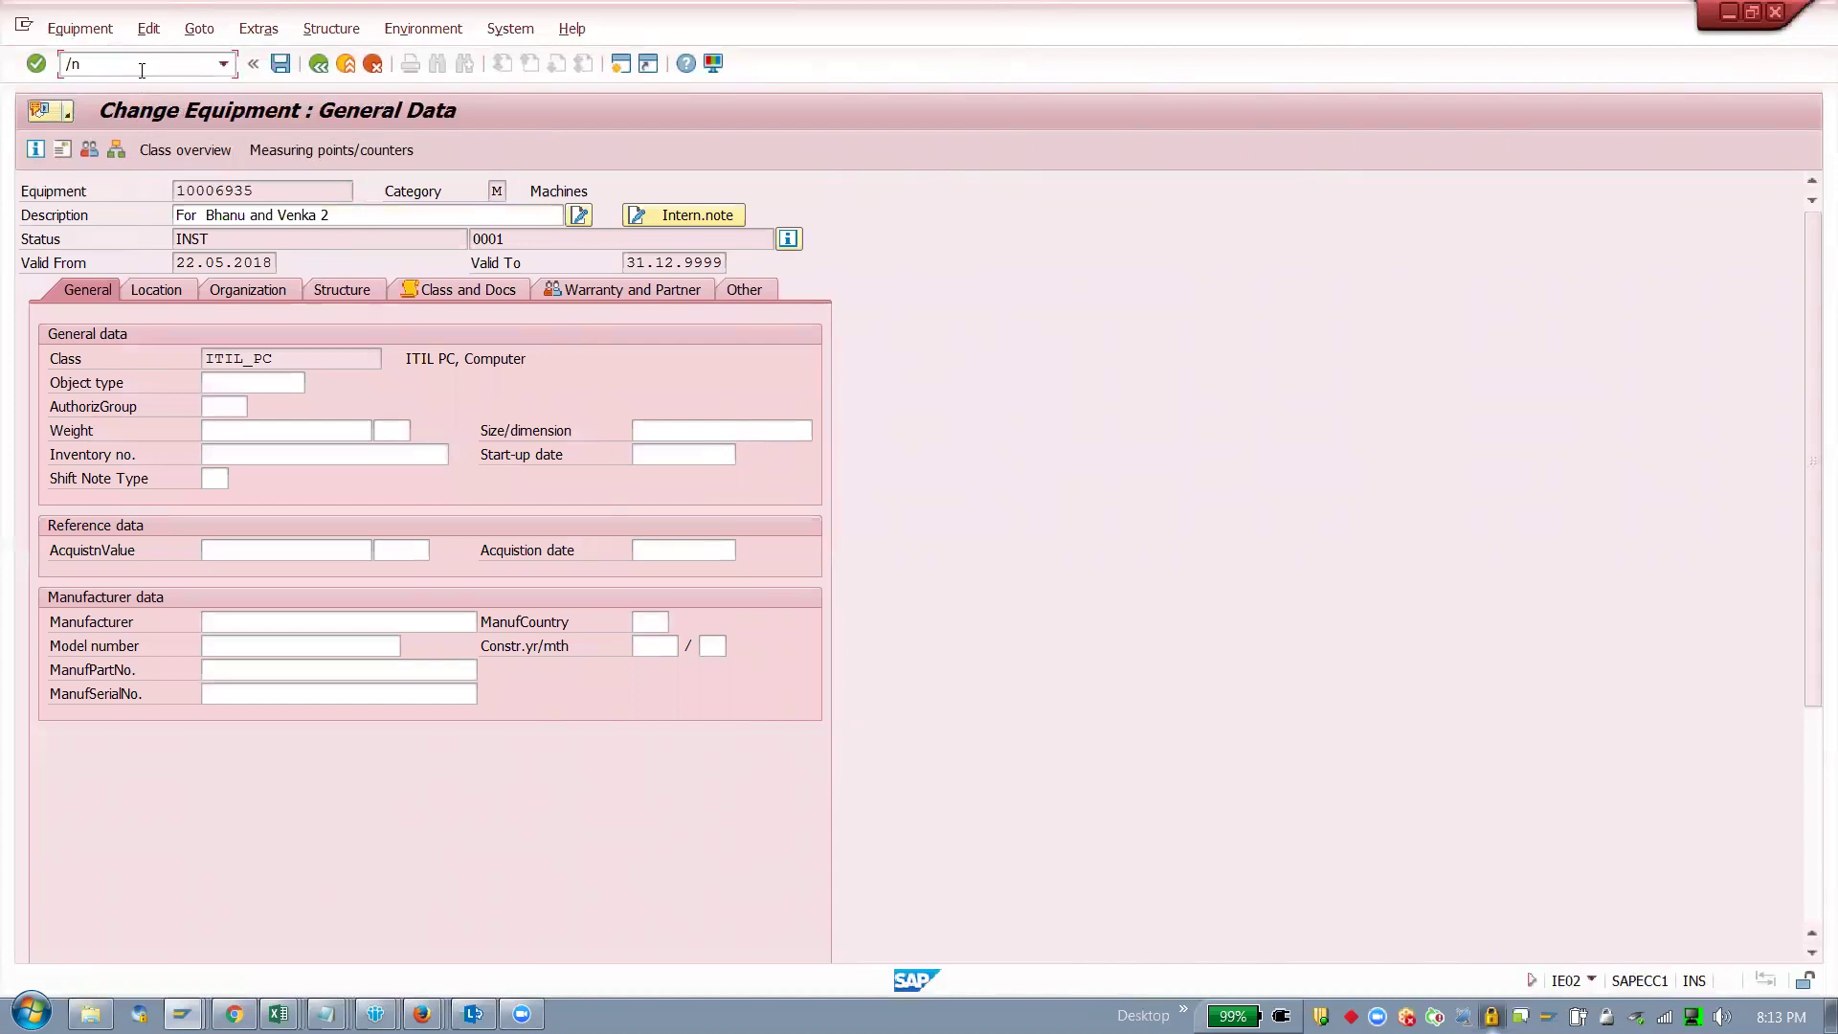
{"action": "type", "text": "ie02"}
{"action": "key", "text": "Return"}
{"action": "left_click", "coordinate": [254, 262]}
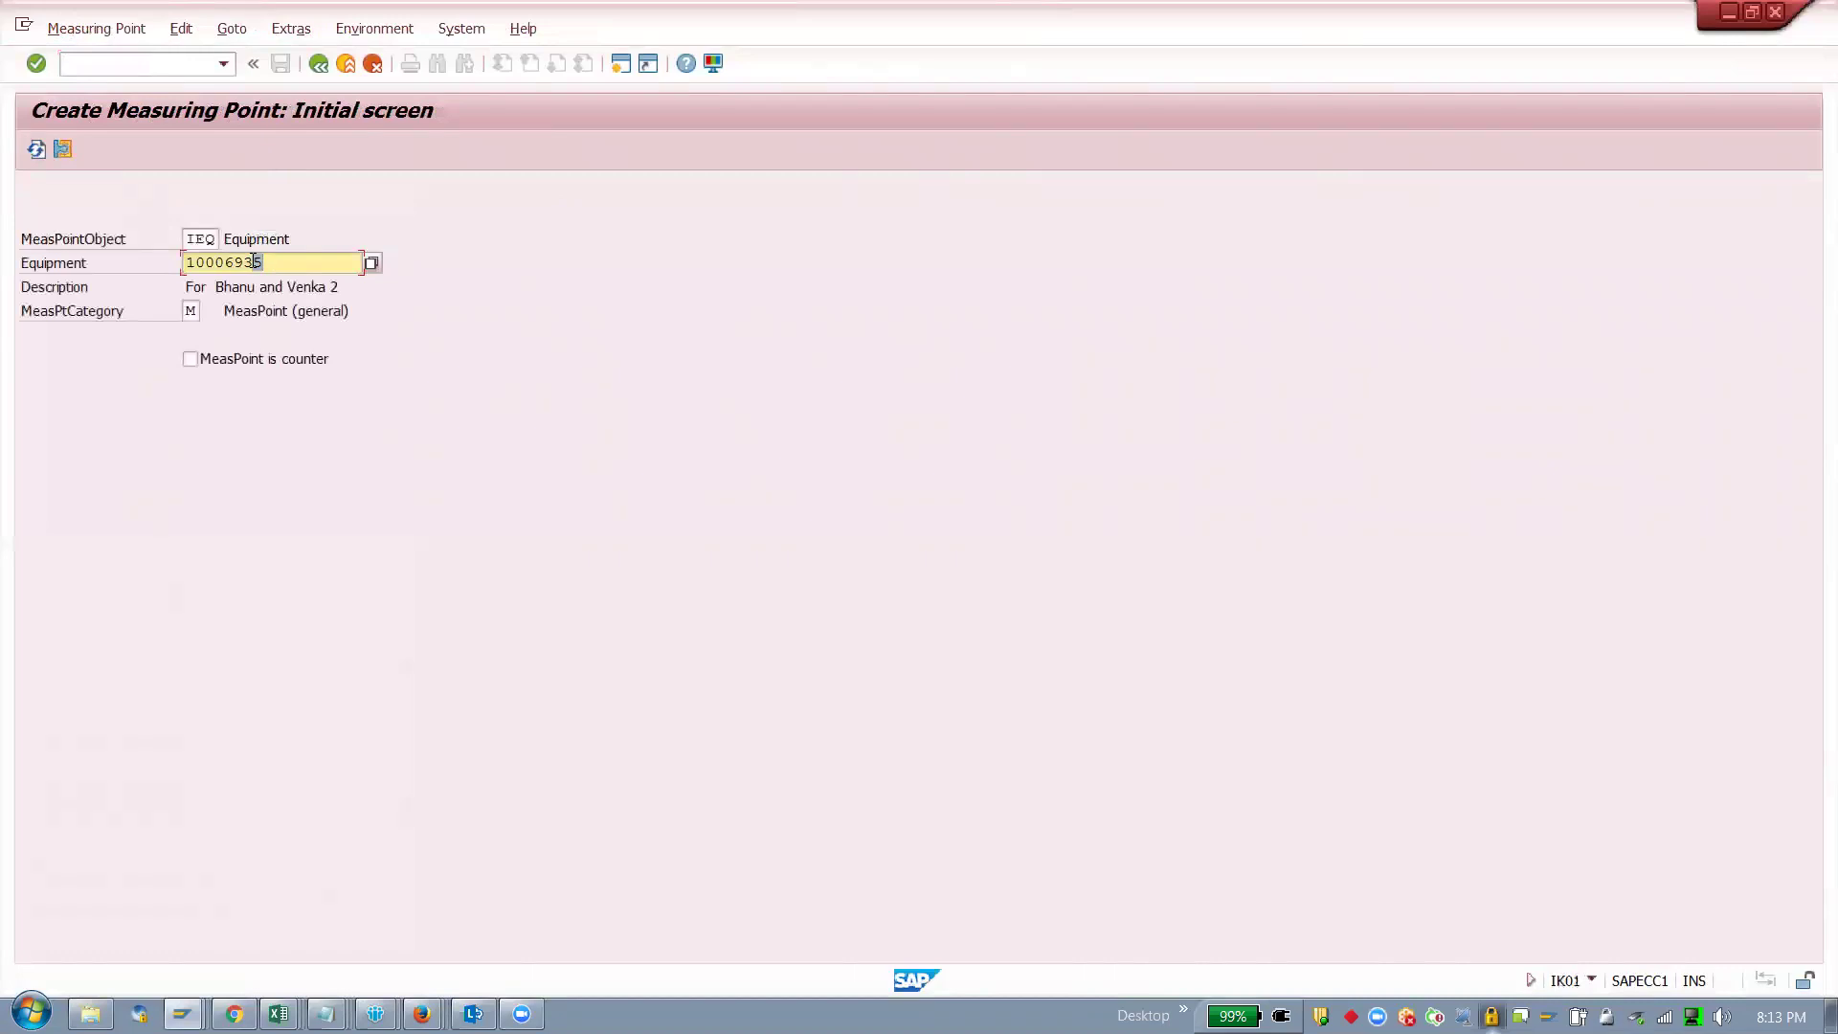
{"action": "left_click_drag", "start_coordinate": [253, 263], "coordinate": [166, 280]}
{"action": "left_click_drag", "start_coordinate": [276, 260], "coordinate": [170, 264]}
Step: Change the measuring point object to IFL, Functional location
{"action": "left_click", "coordinate": [201, 239]}
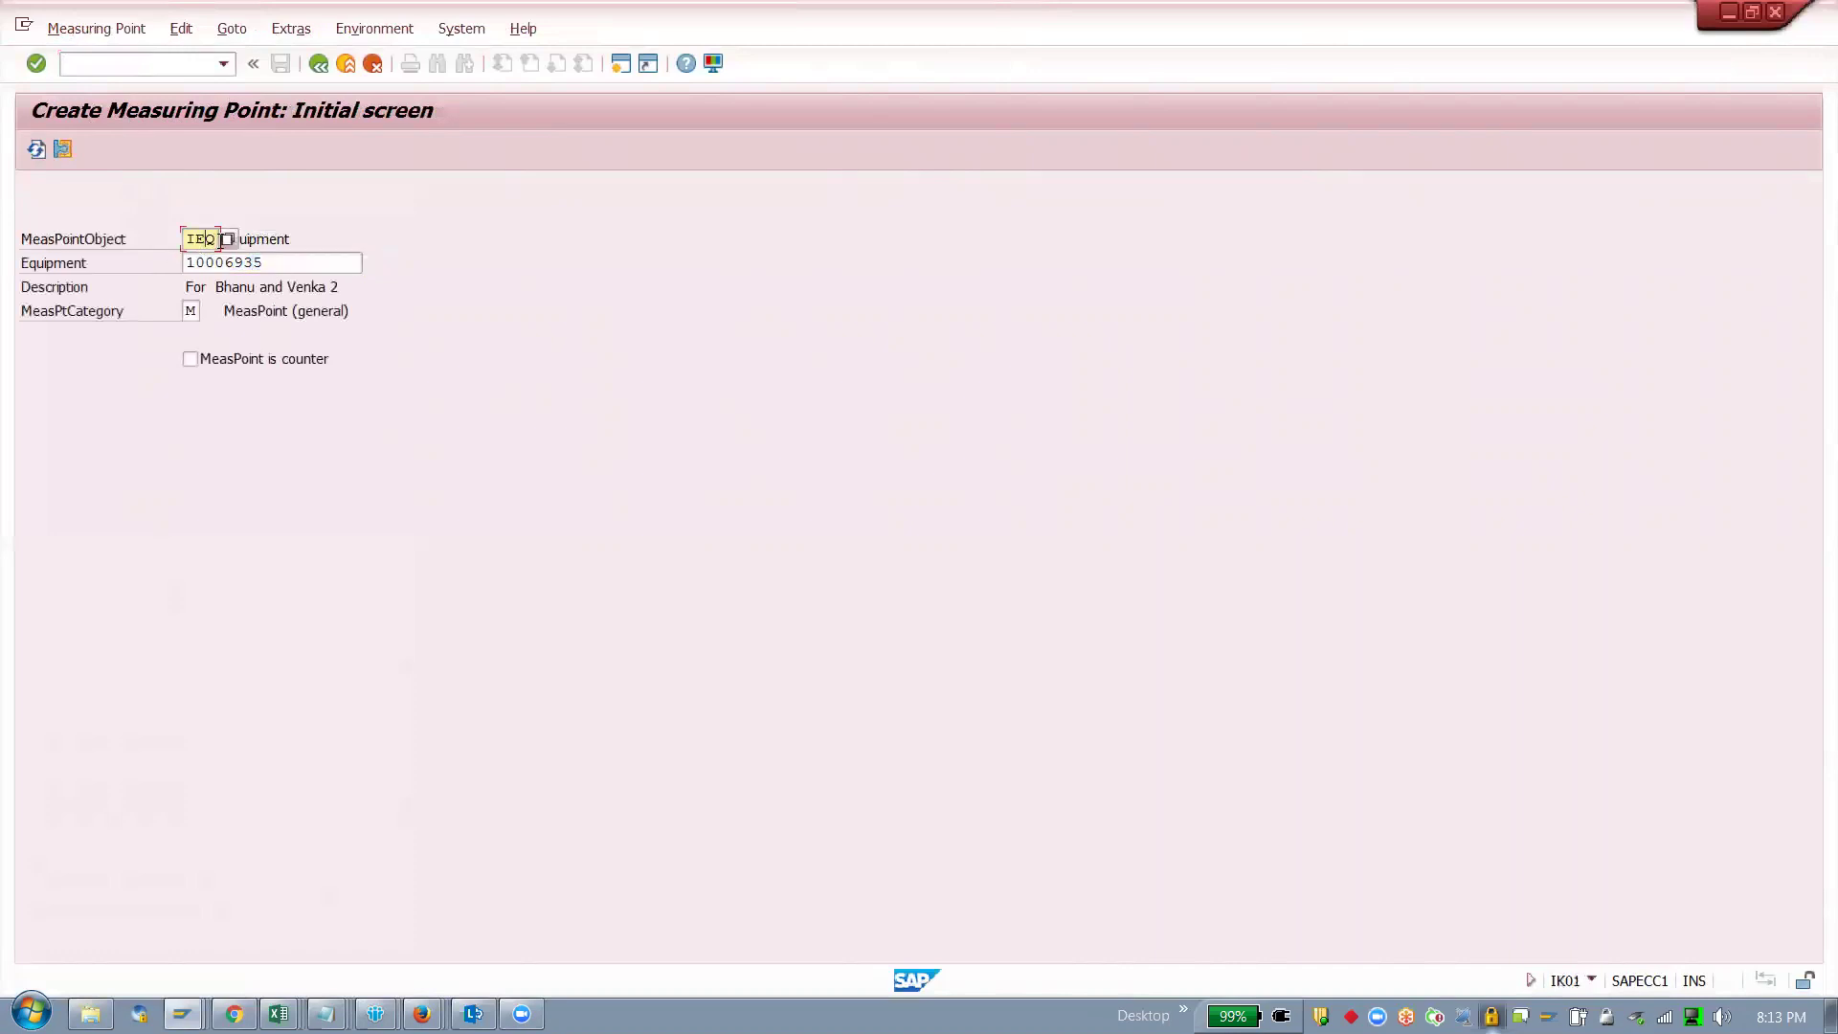
{"action": "key", "text": "Return"}
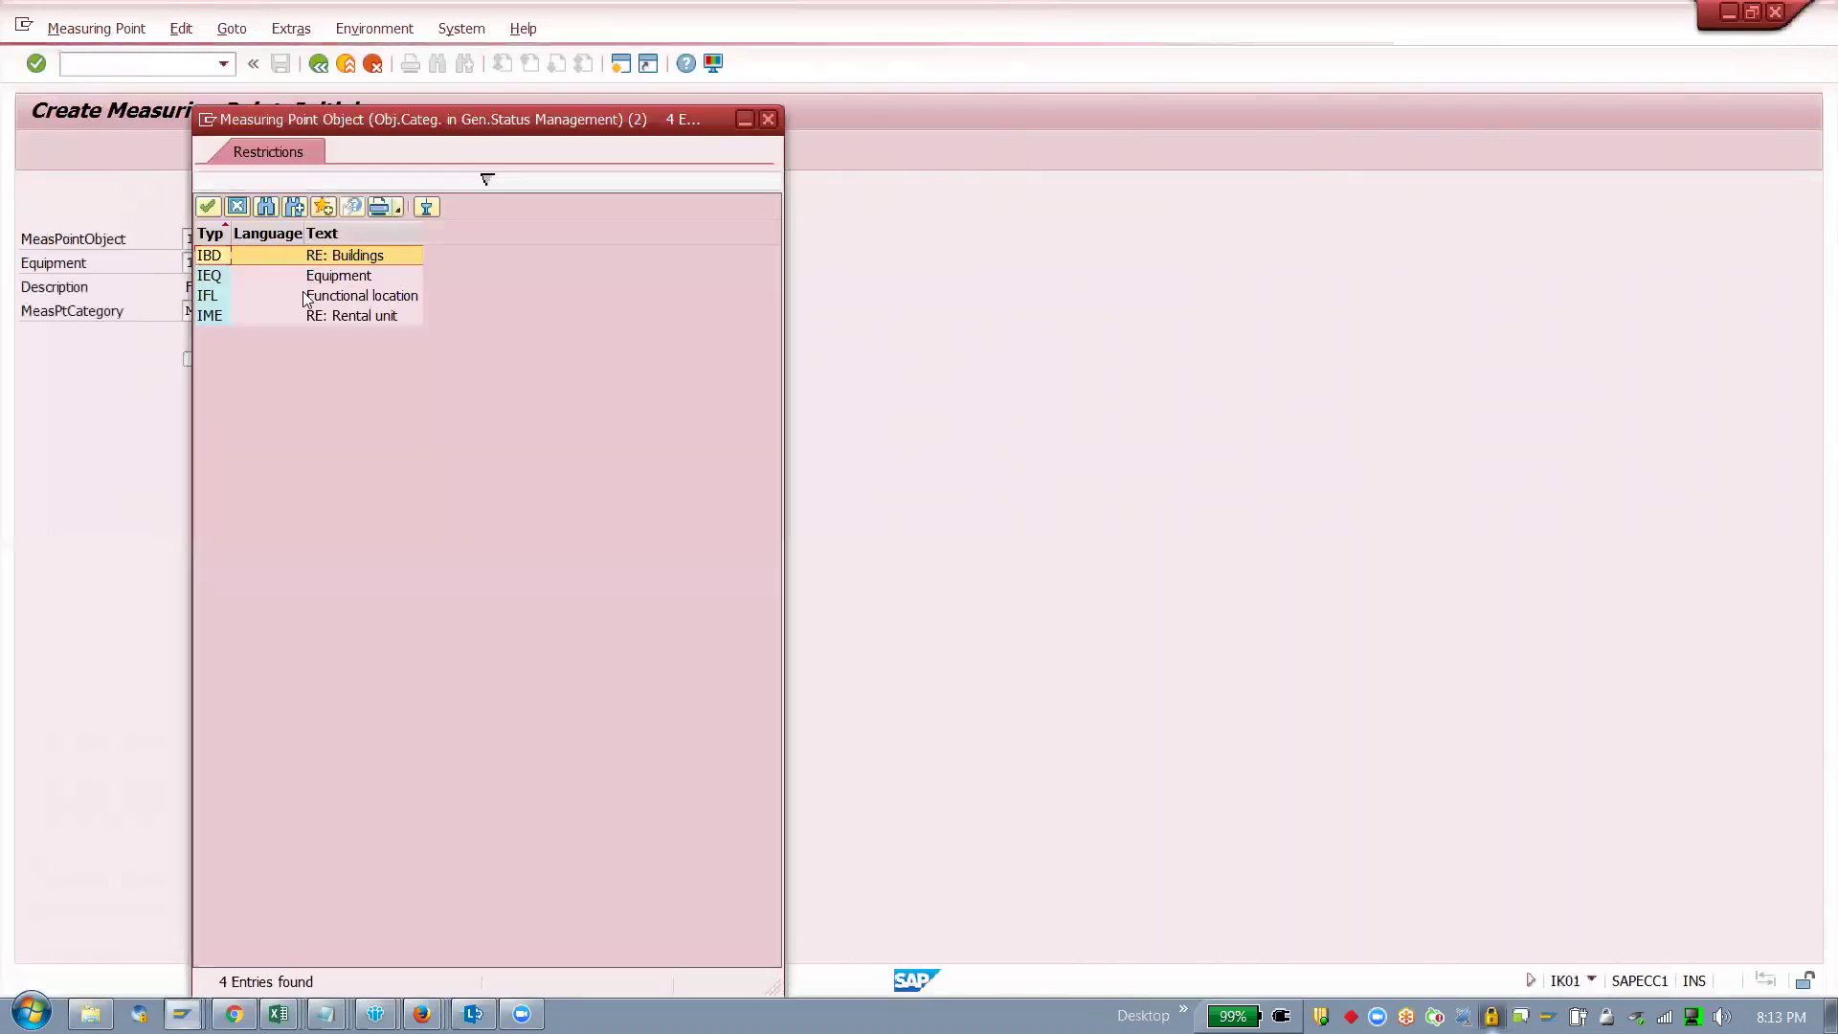
{"action": "left_click", "coordinate": [392, 305]}
{"action": "left_click", "coordinate": [392, 305]}
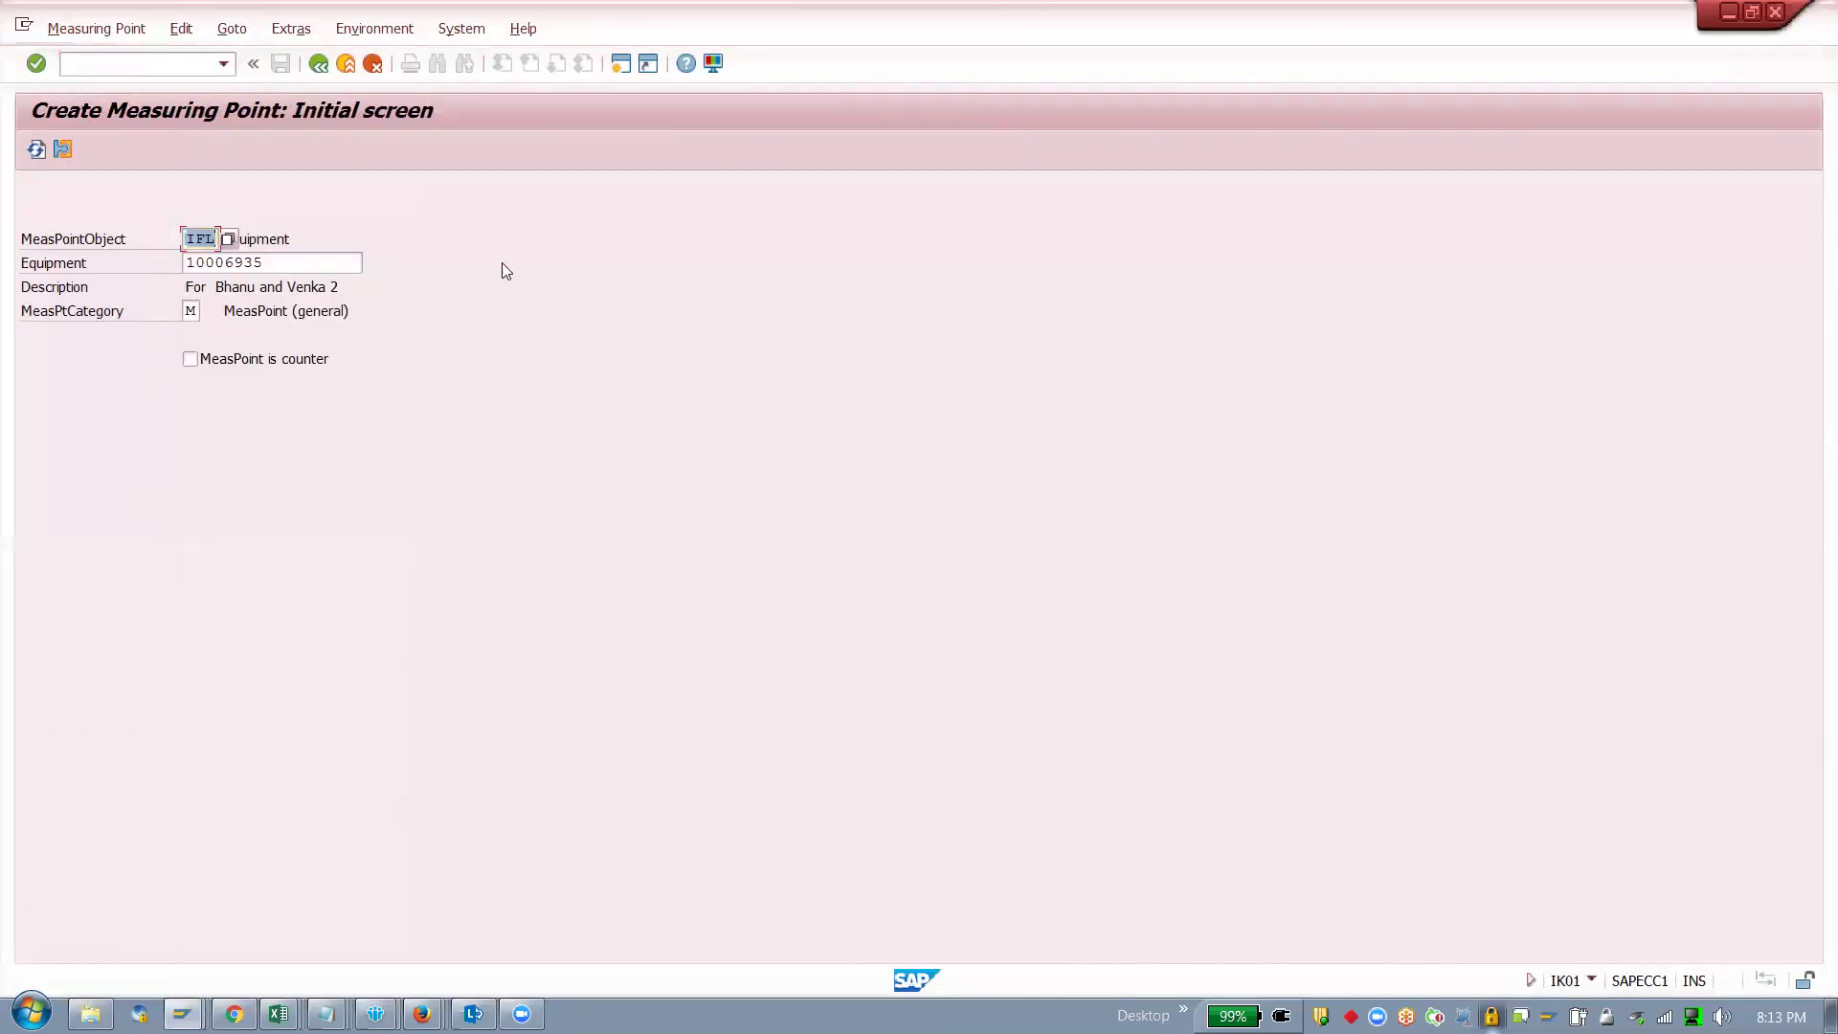
{"action": "key", "text": "Return"}
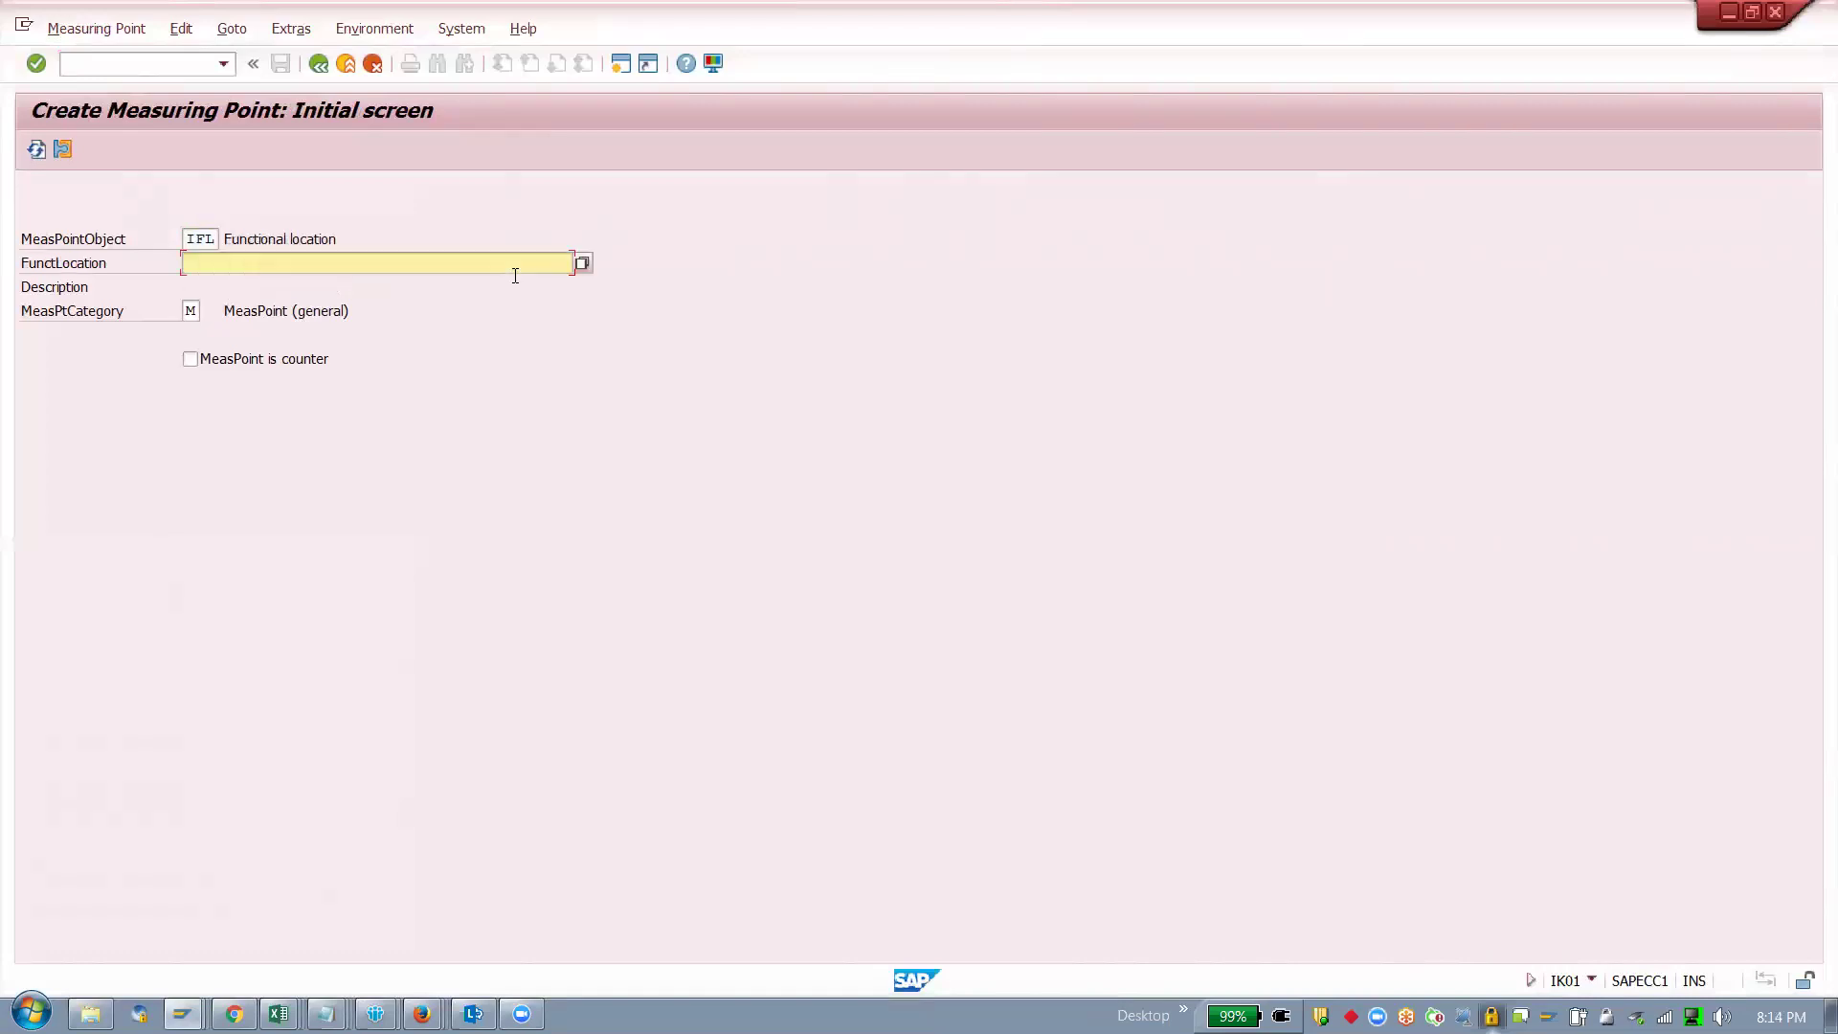
Step: Search functional locations by maintenance plant 1000 and choose 00-BR1-1 for the measuring point
{"action": "double_click", "coordinate": [208, 236]}
{"action": "left_click", "coordinate": [247, 259]}
{"action": "key", "text": "Return"}
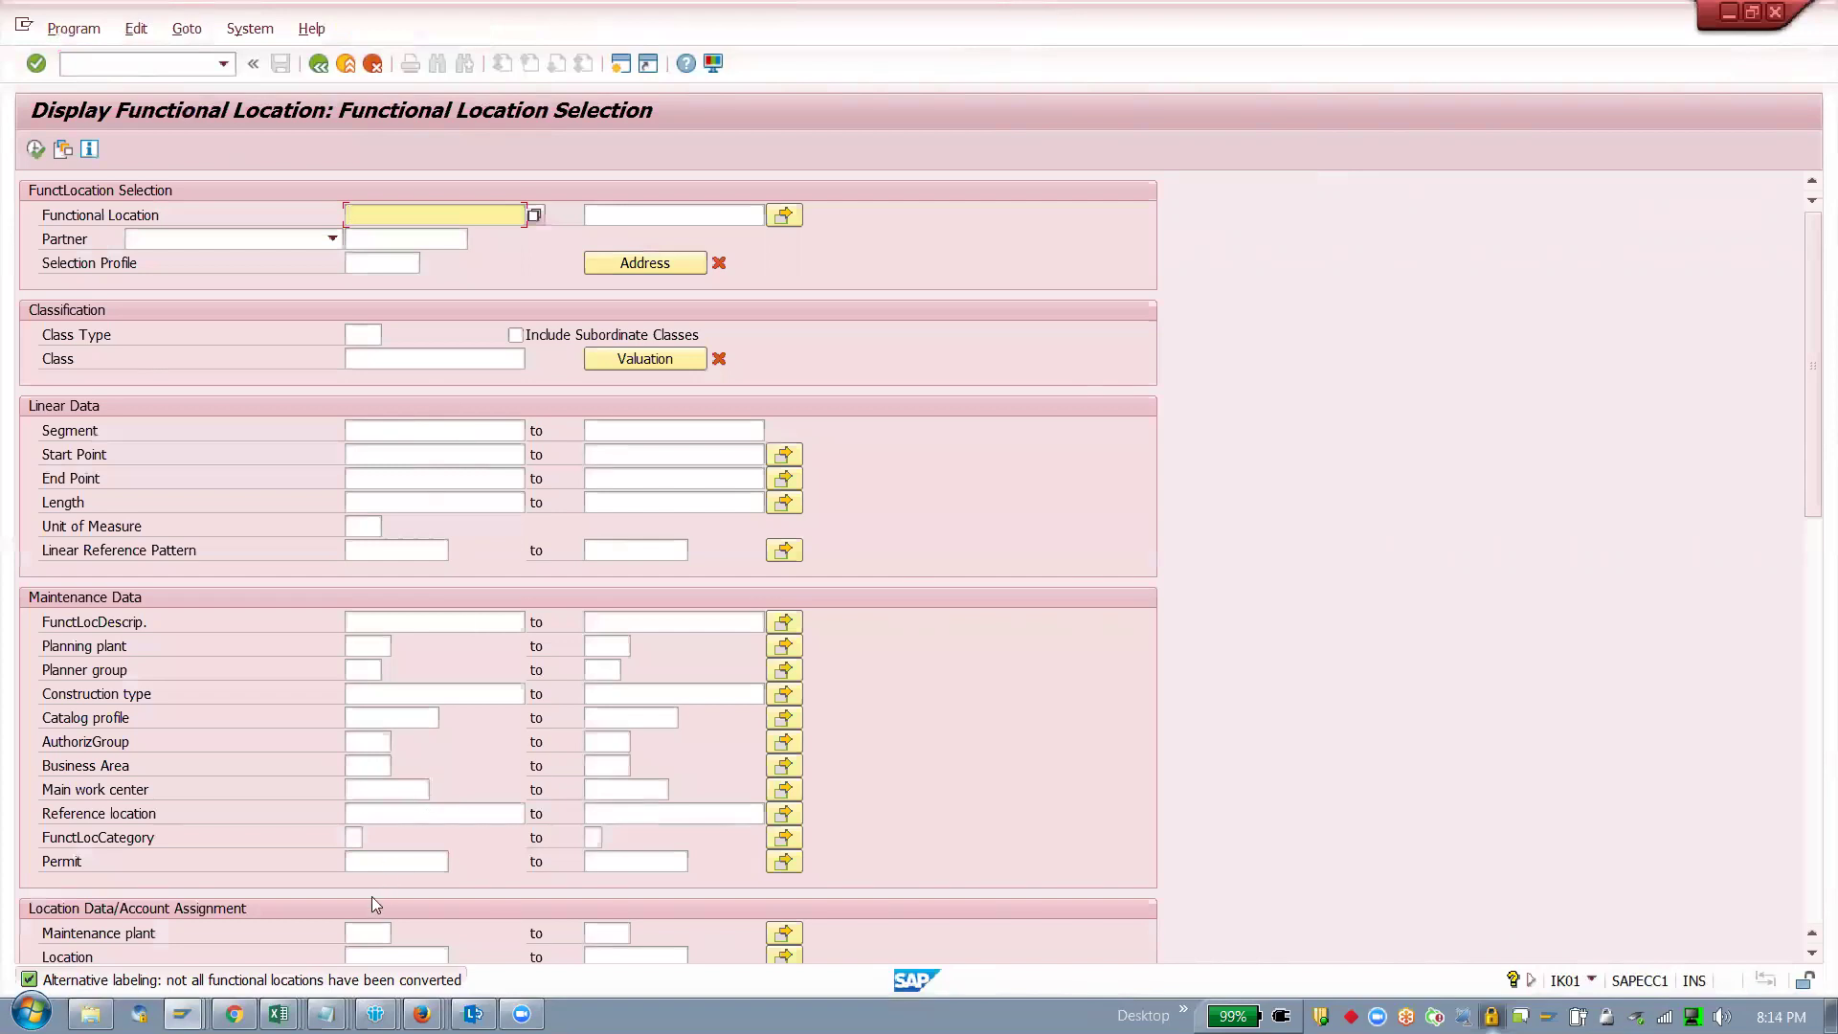
{"action": "left_click", "coordinate": [367, 927]}
{"action": "left_click", "coordinate": [368, 927]}
{"action": "key", "text": "Down"}
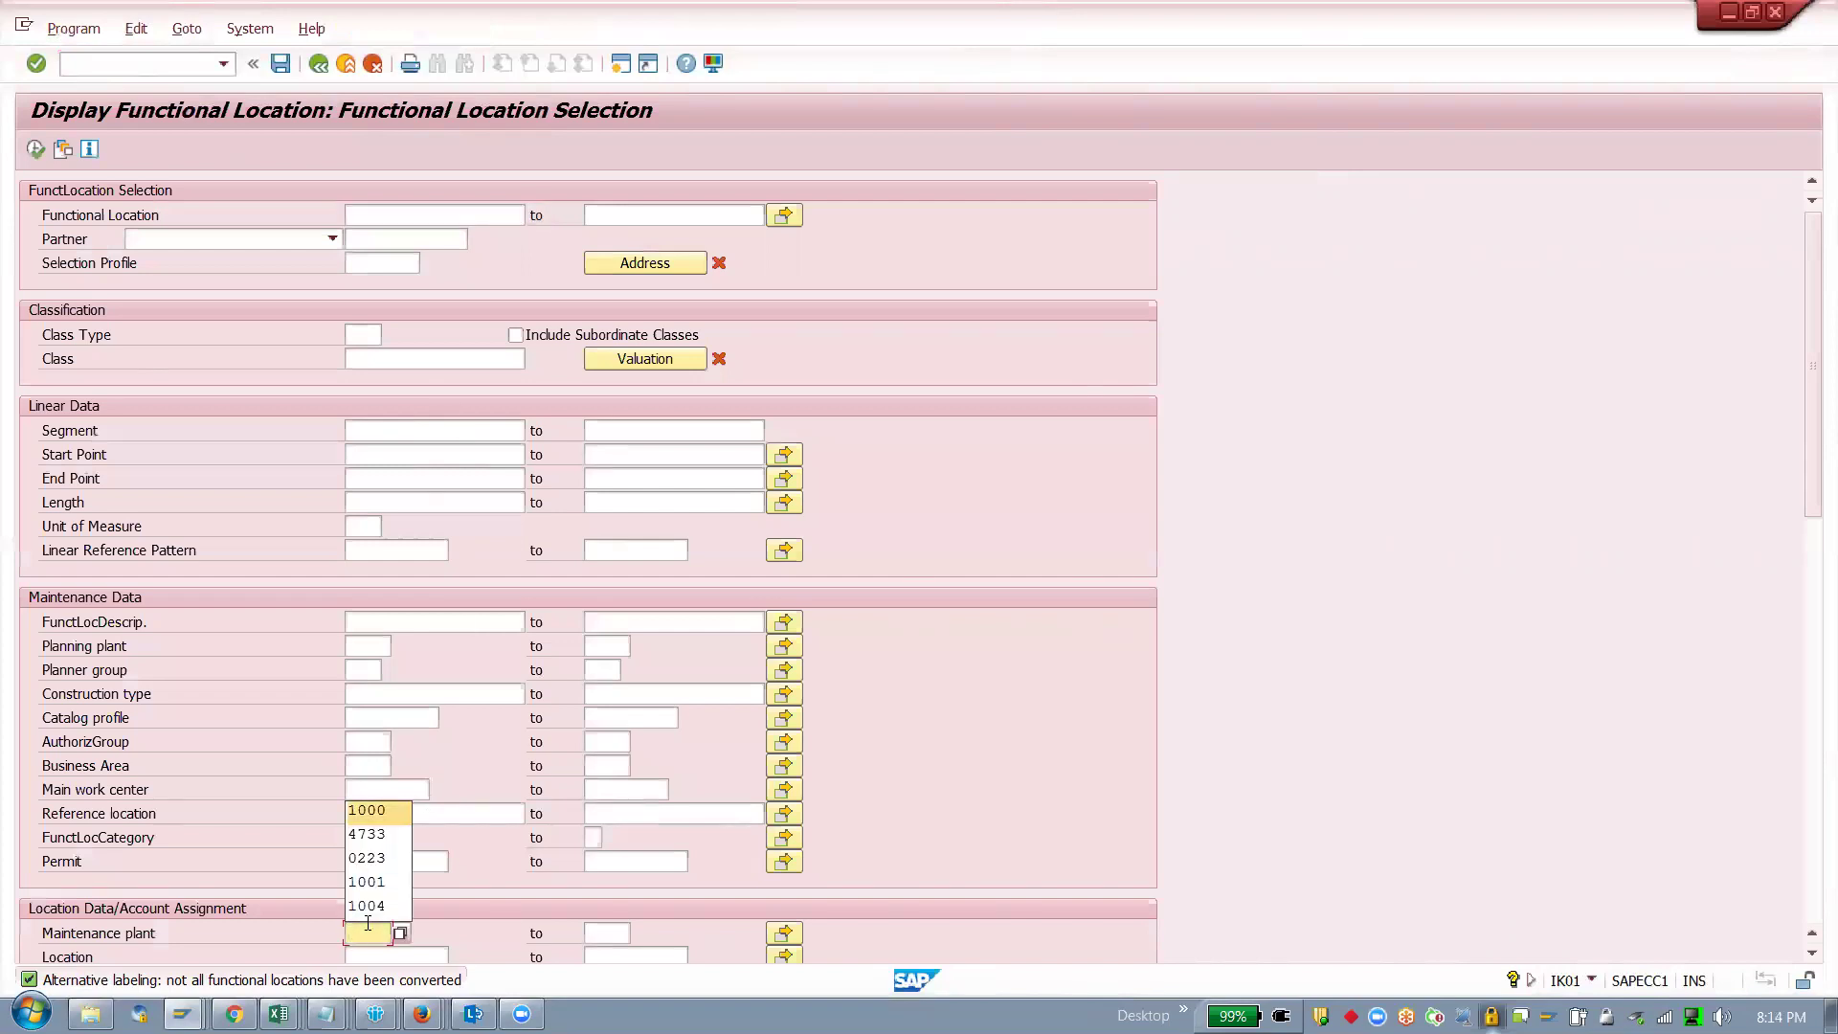
{"action": "key", "text": "Return"}
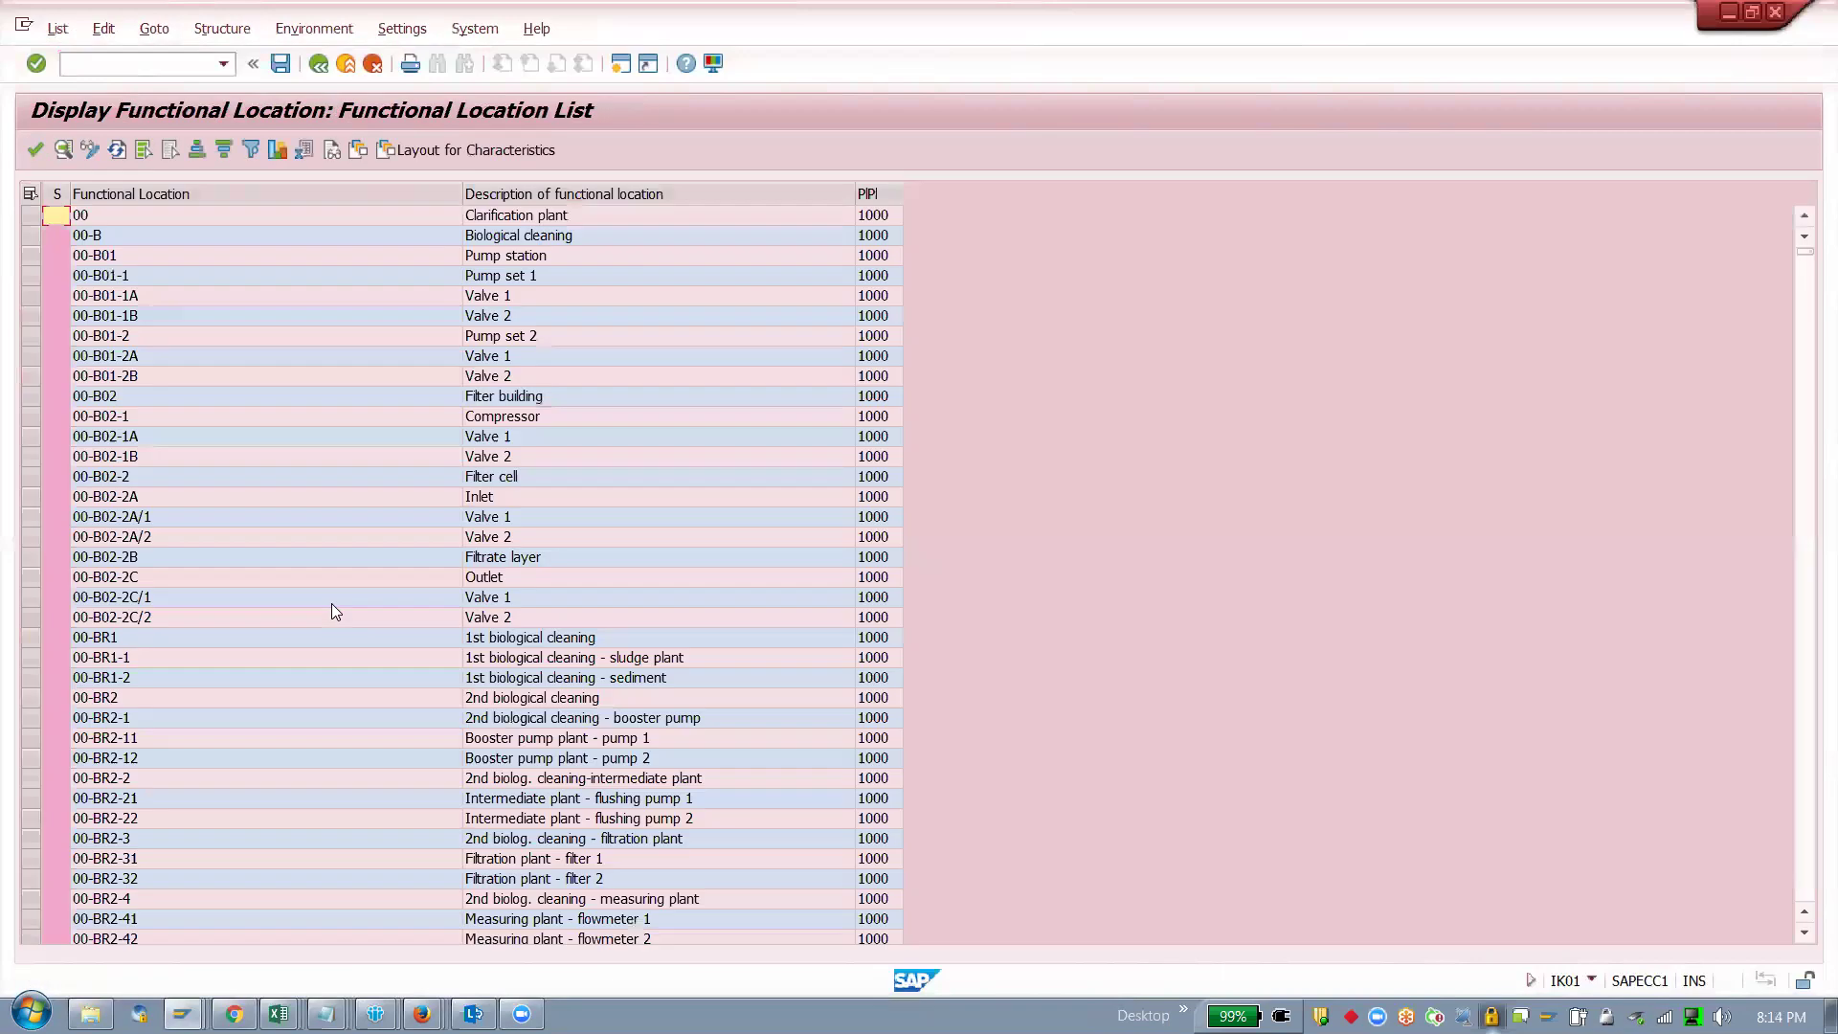
{"action": "double_click", "coordinate": [174, 659]}
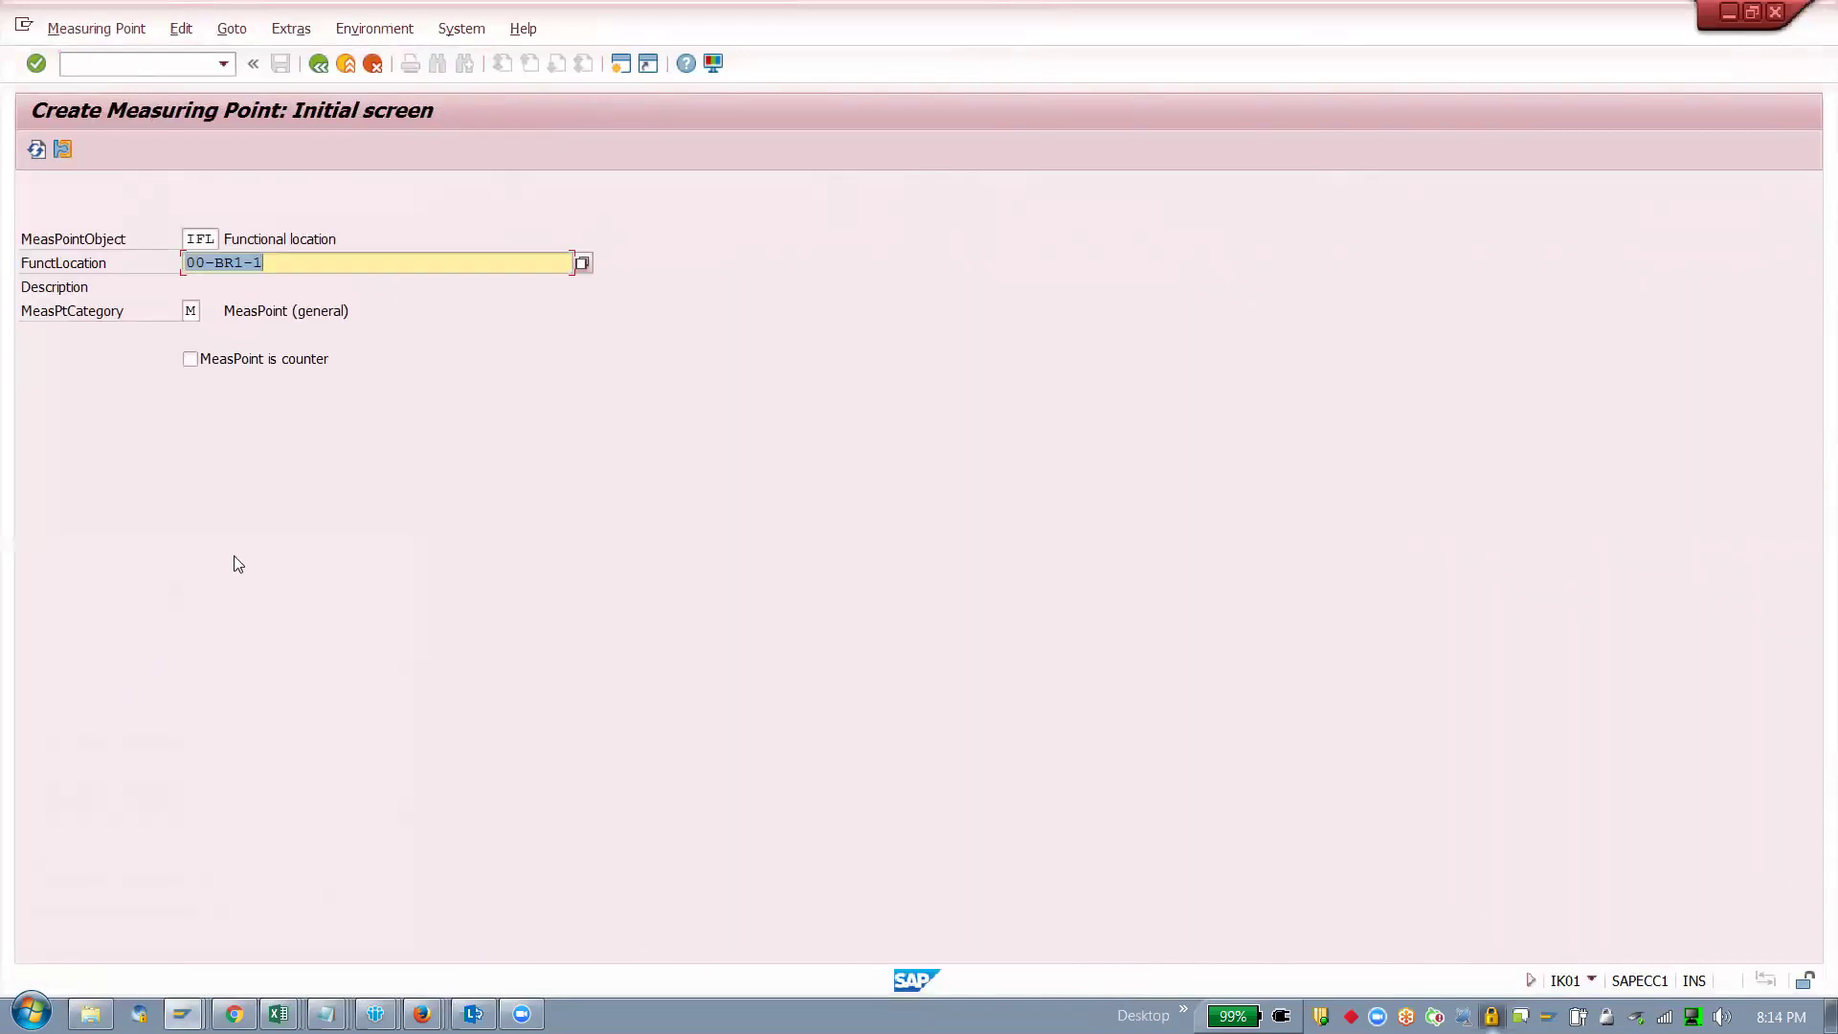
Step: Open the general data of the new measuring point and enter "for motor 25" as its measurement position
{"action": "key", "text": "Return"}
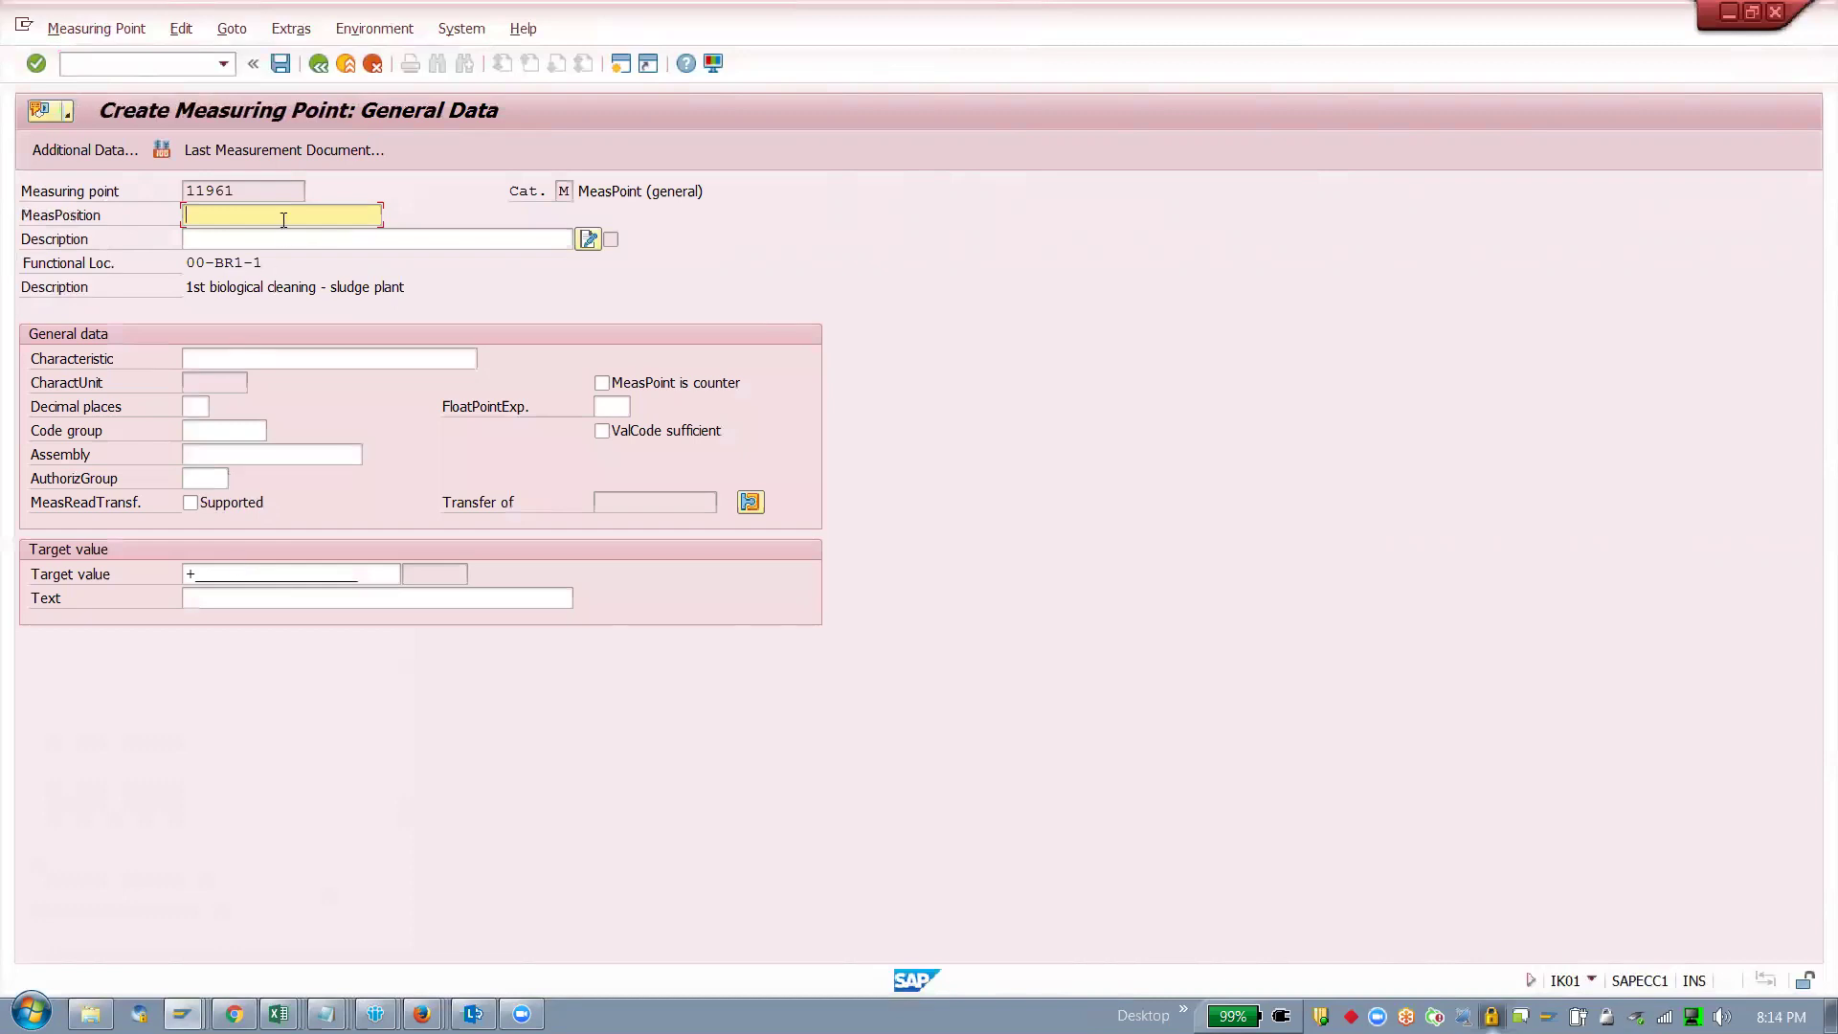
{"action": "type", "text": "for "}
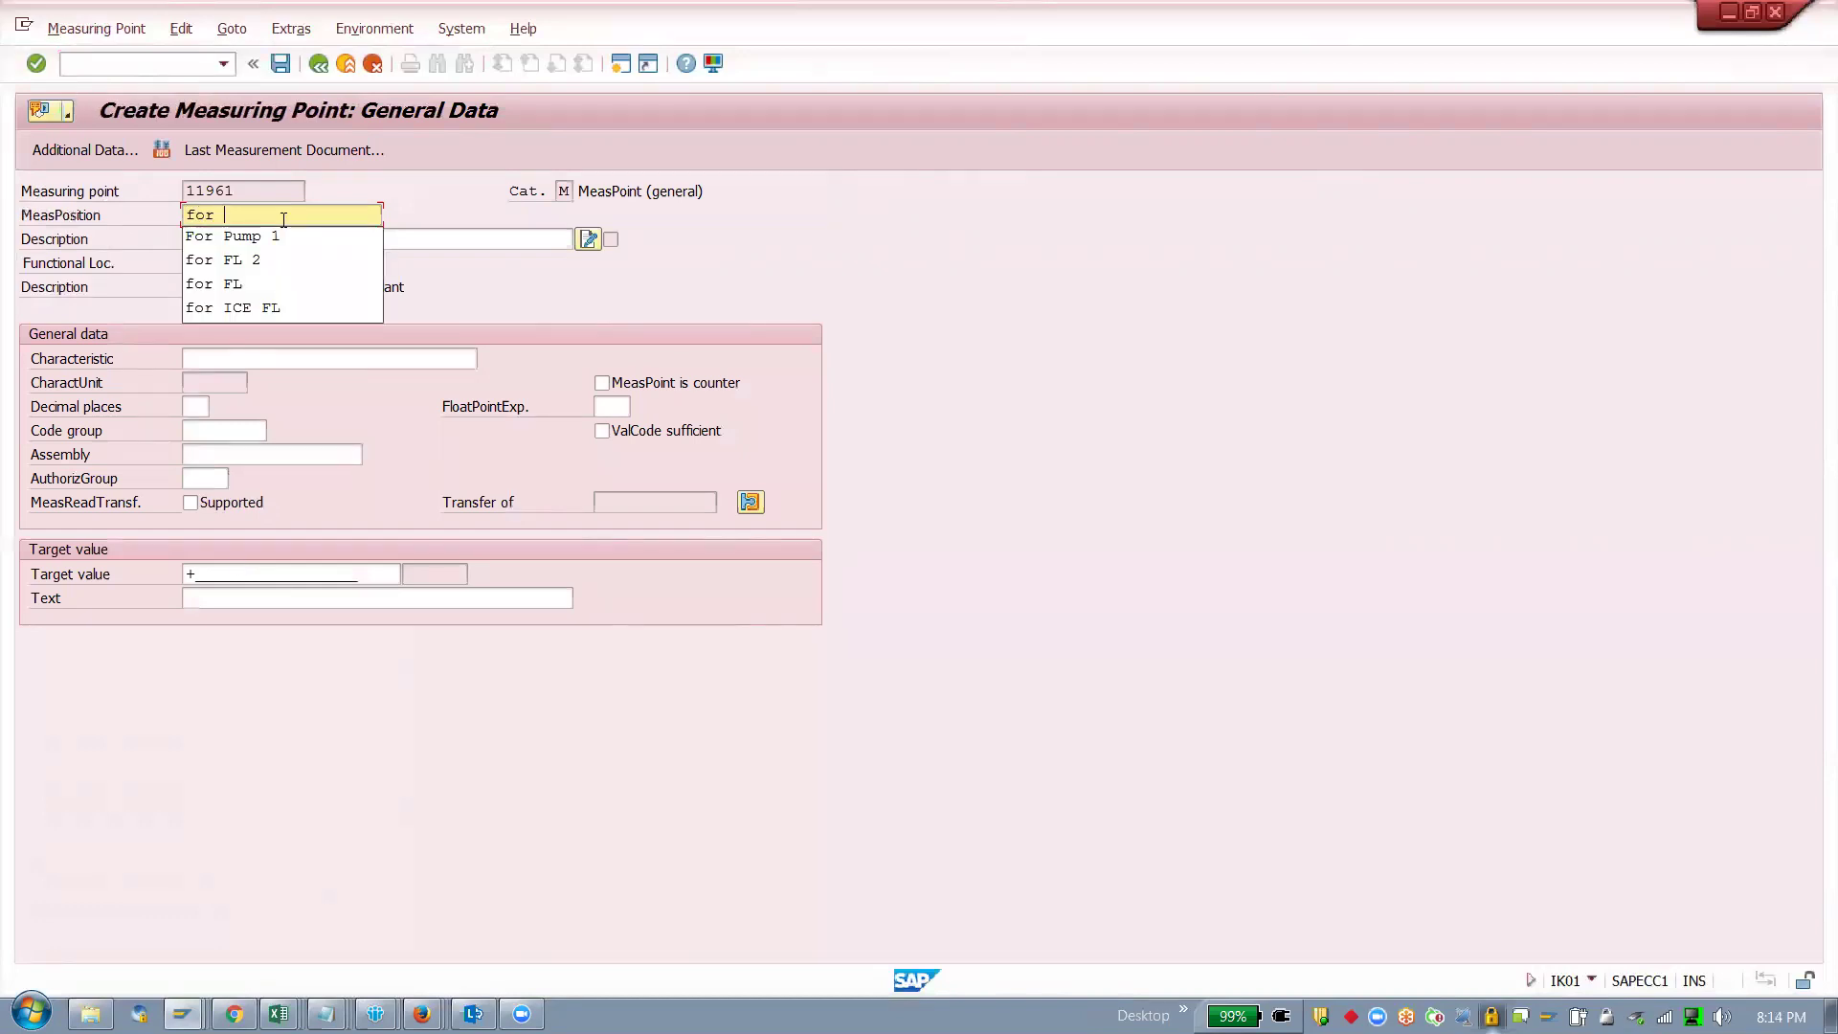
{"action": "type", "text": "o"}
{"action": "key", "text": "BackSpace"}
{"action": "type", "text": "ot"}
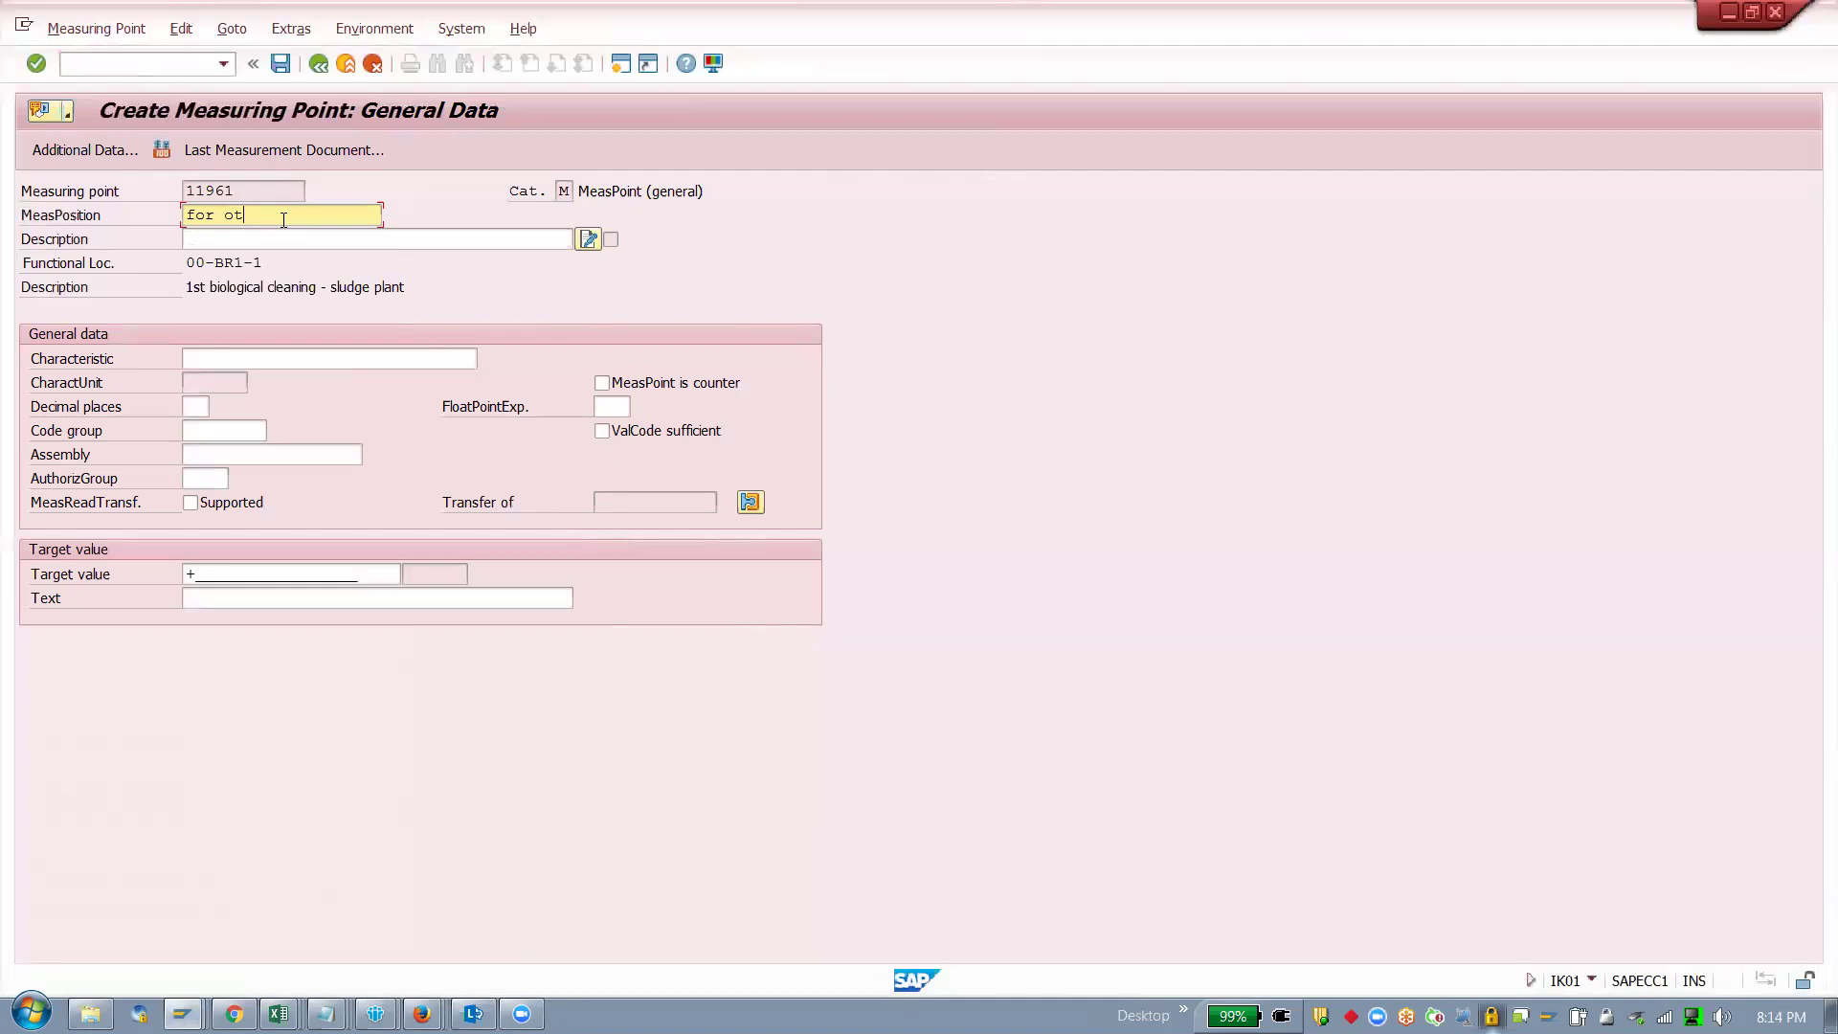
{"action": "key", "text": "BackSpace"}
{"action": "key", "text": "BackSpace"}
{"action": "type", "text": "motro"}
{"action": "key", "text": "BackSpace"}
{"action": "key", "text": "BackSpace"}
{"action": "type", "text": "or 25"}
{"action": "key", "text": "Tab"}
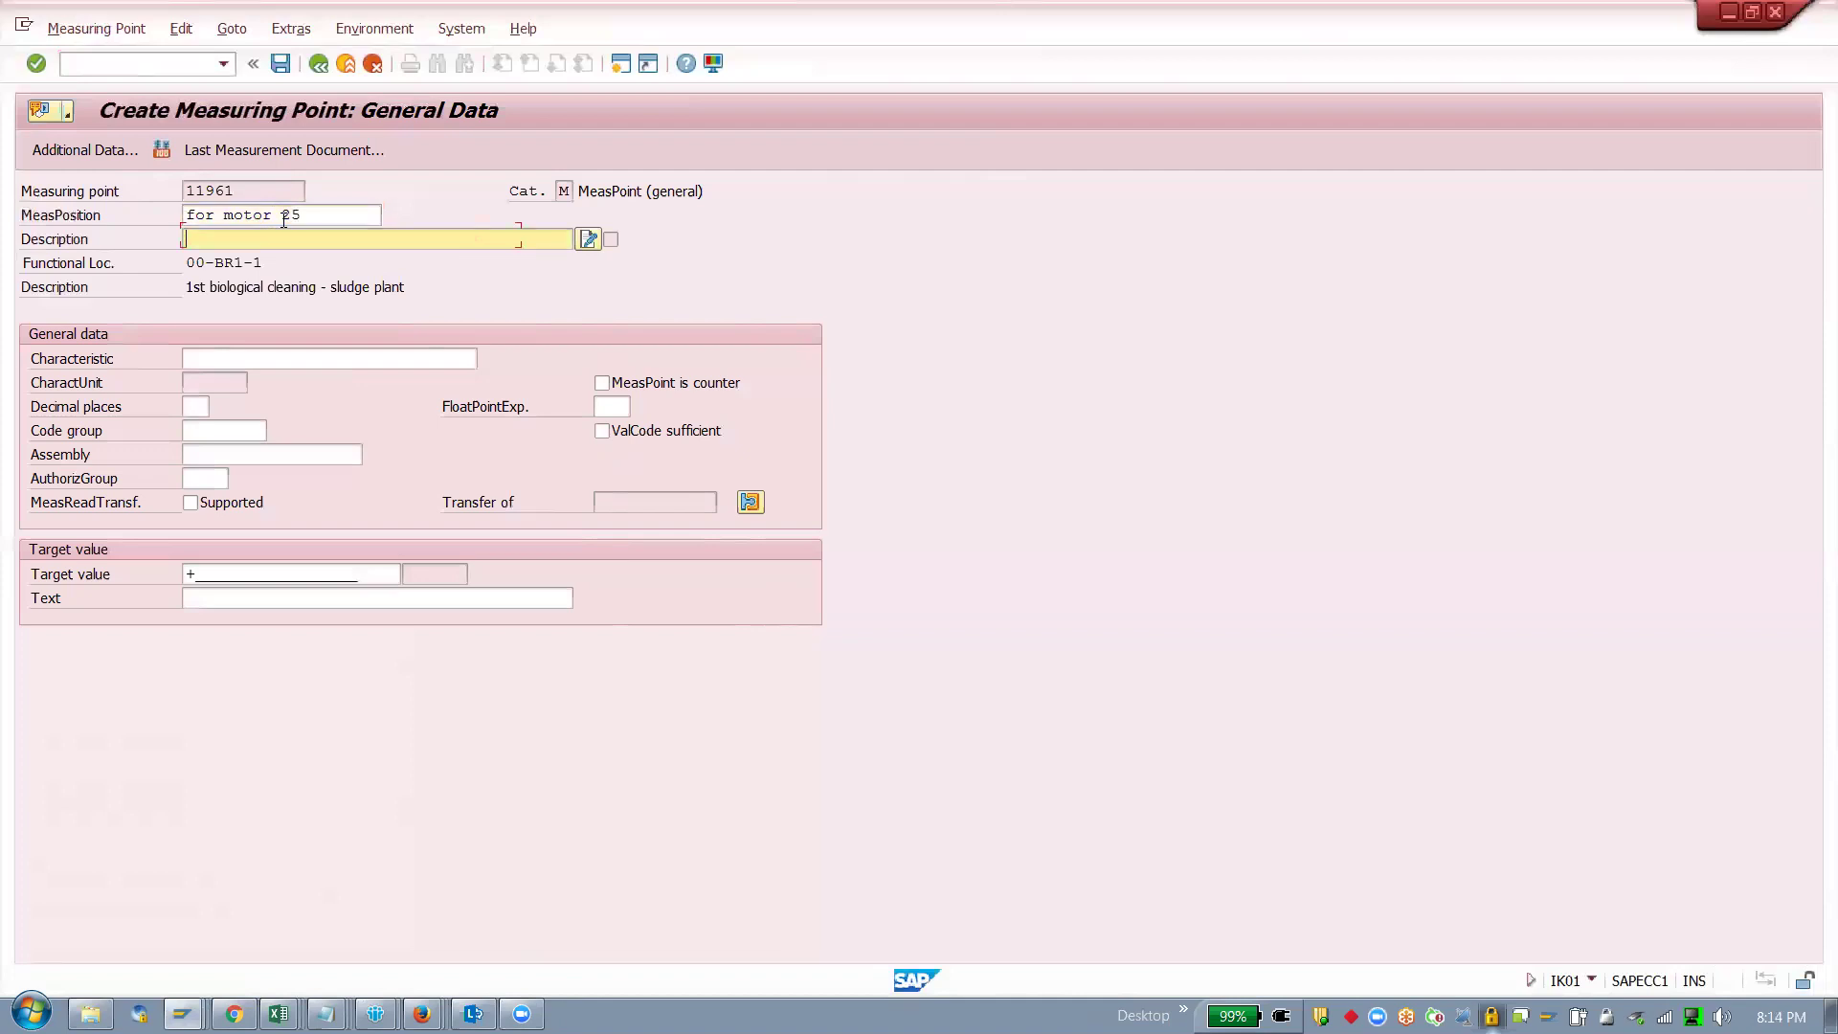
Step: Describe the measuring point as "psotion 1" and assign it the characteristic MOBILE
{"action": "type", "text": "psotiong"}
{"action": "key", "text": "BackSpace"}
{"action": "type", "text": "1"}
{"action": "left_click", "coordinate": [314, 350]}
{"action": "type", "text": "mobile"}
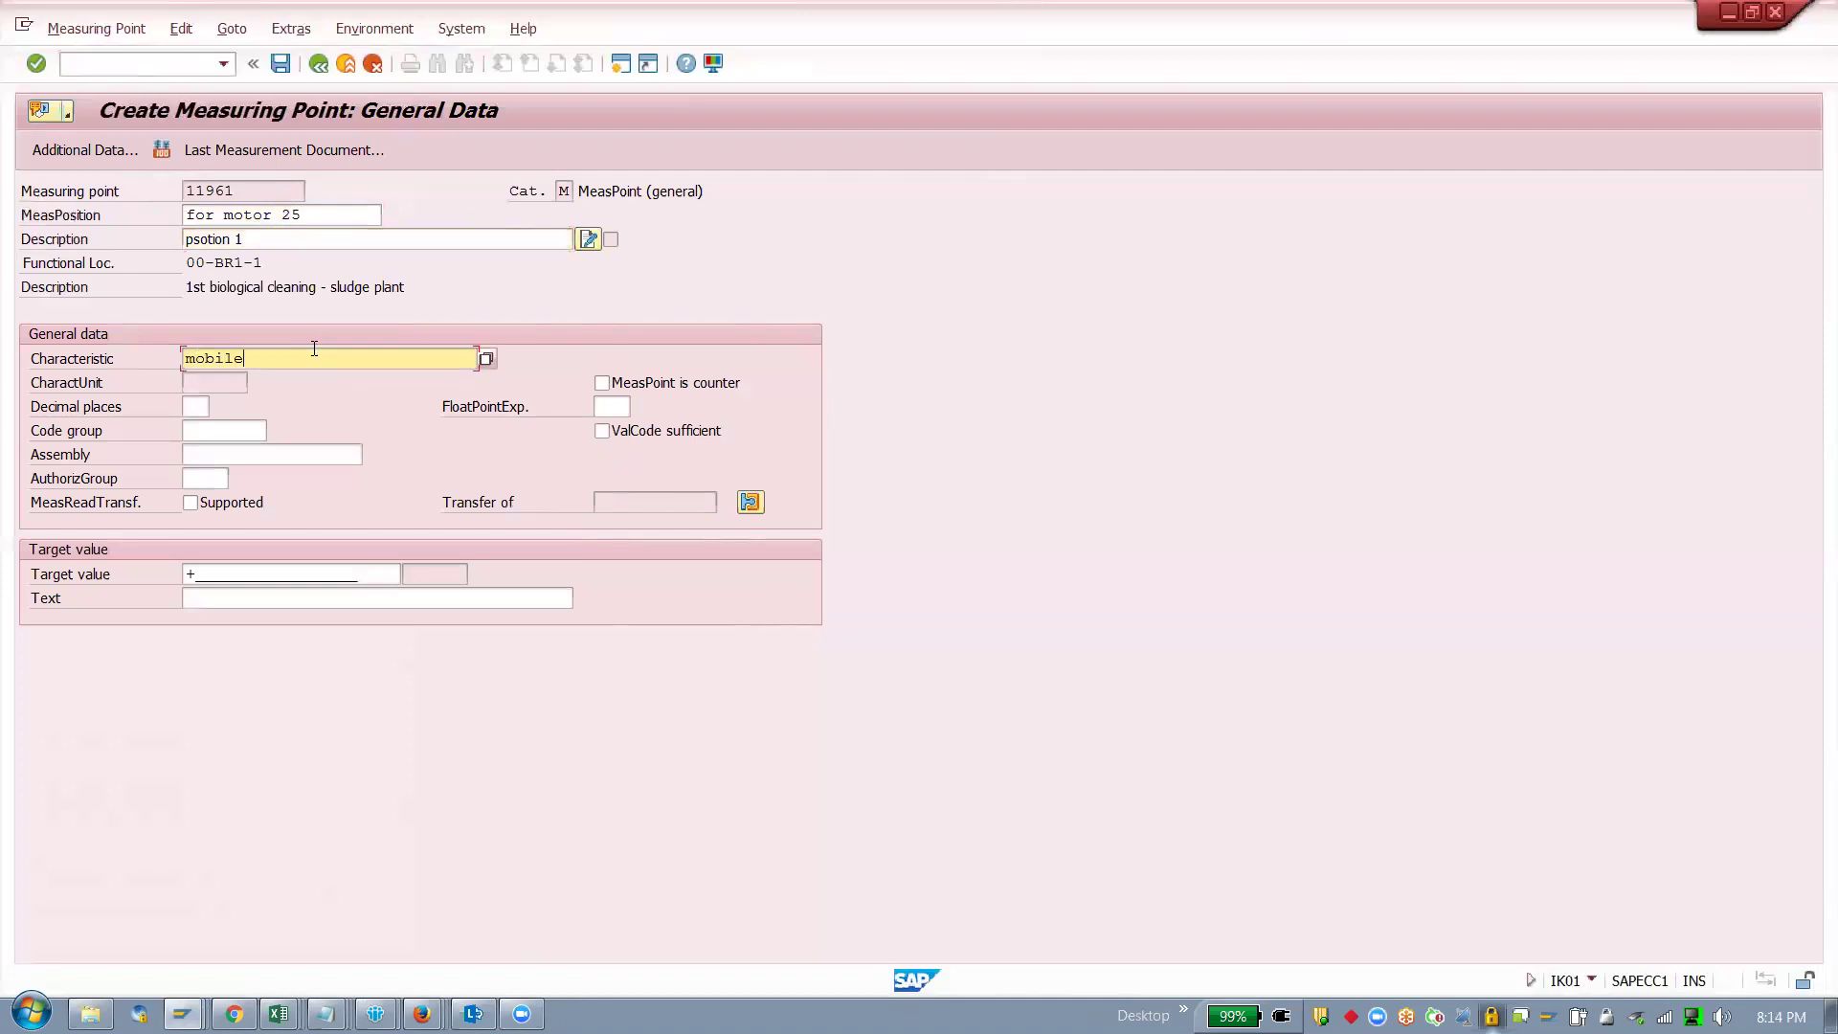
{"action": "key", "text": "Return"}
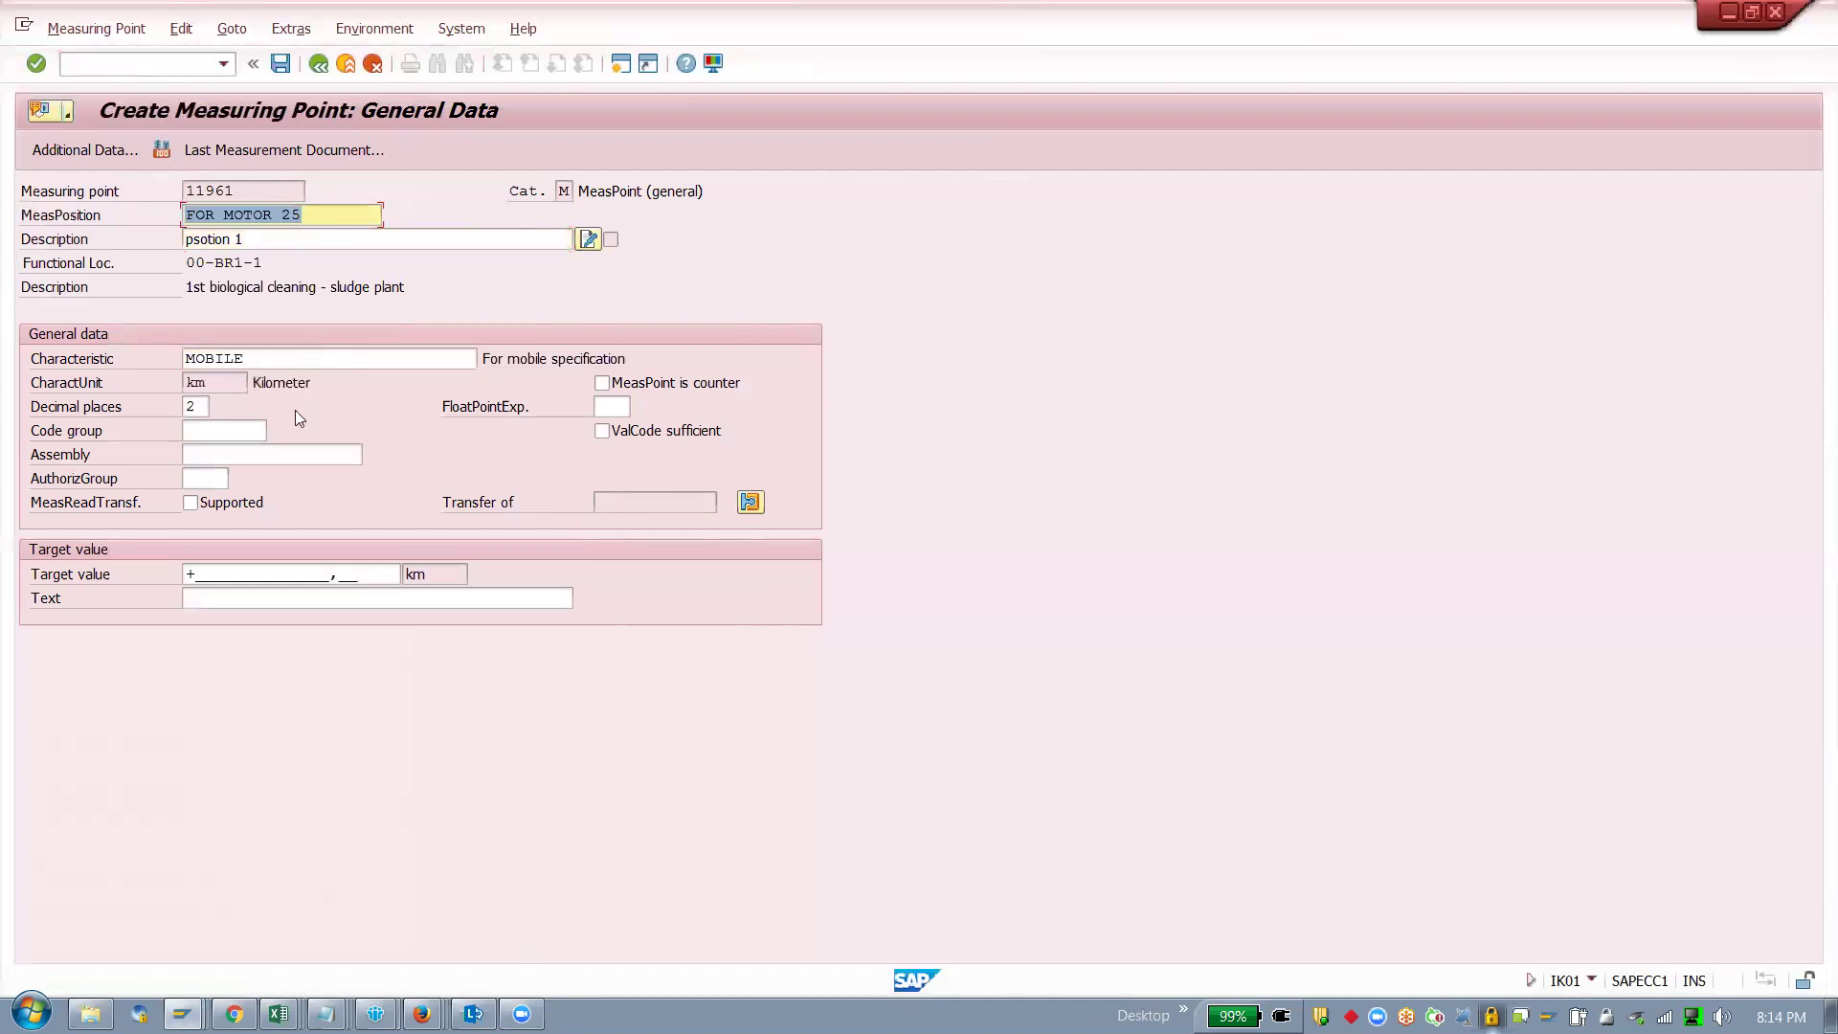
Step: Examine the characteristic unit that the measuring point takes over from the MOBILE characteristic
{"action": "double_click", "coordinate": [213, 381]}
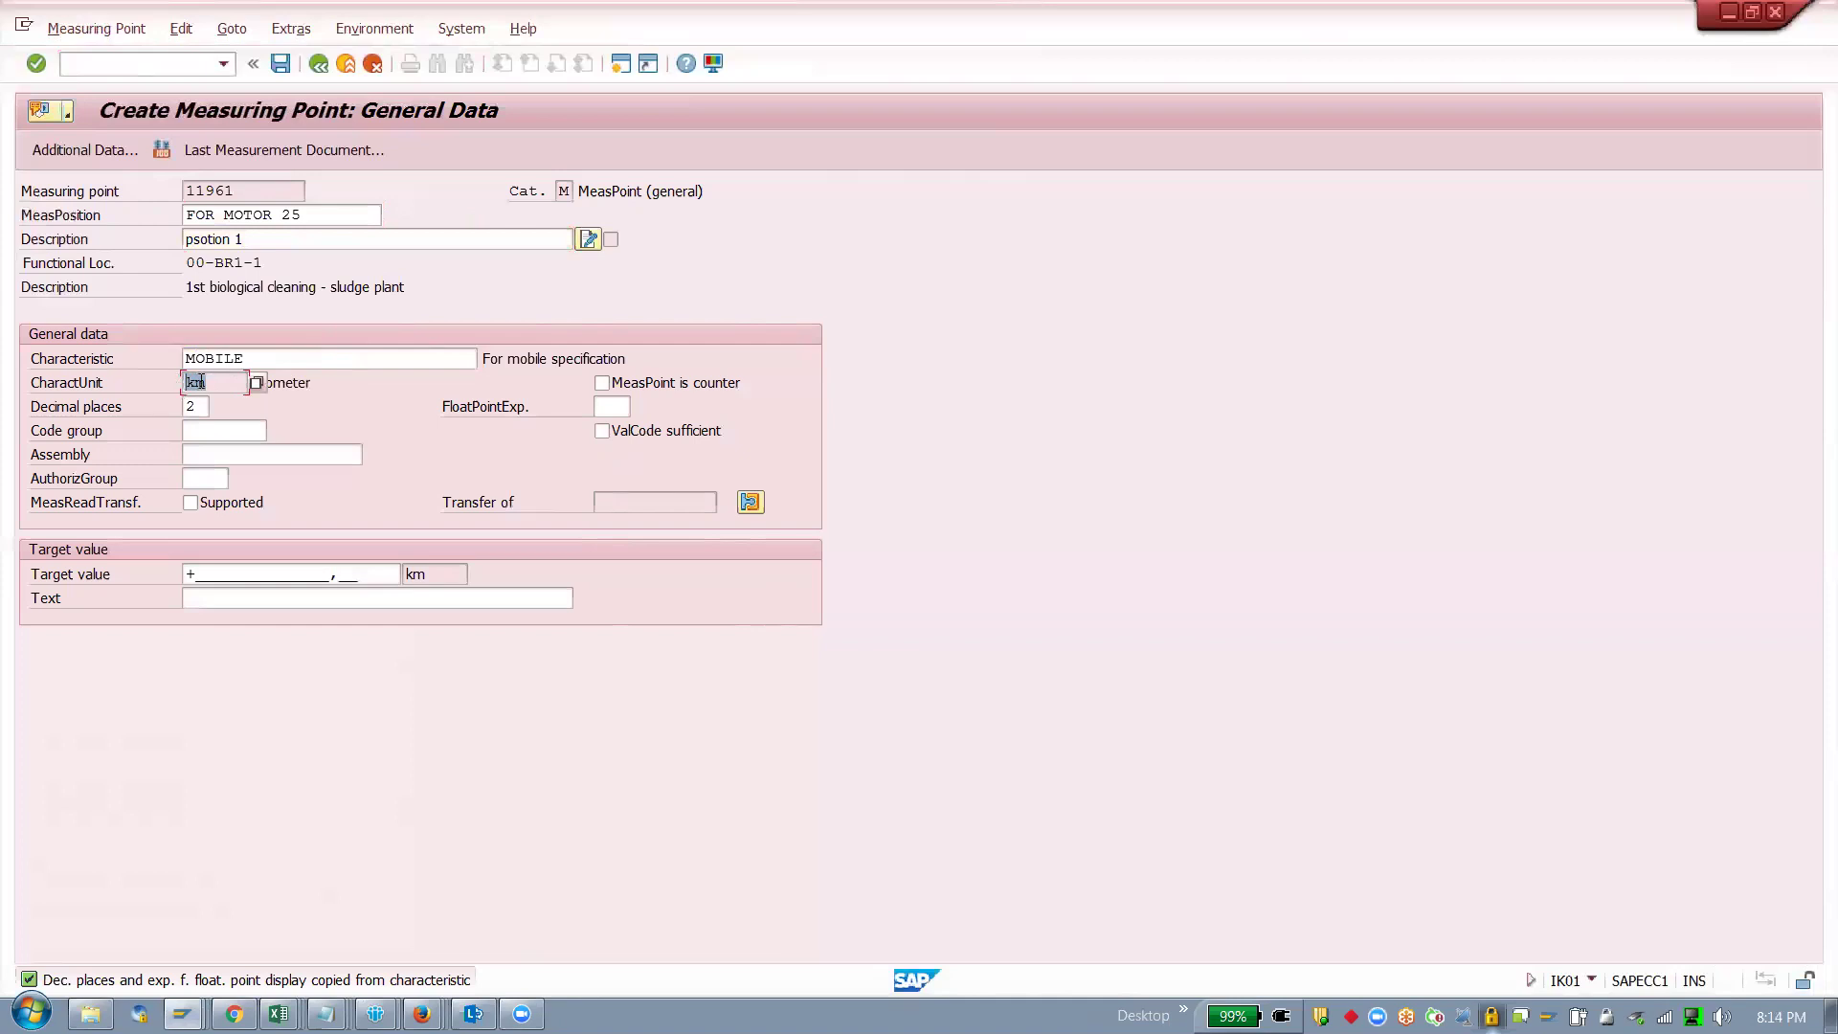
{"action": "left_click", "coordinate": [230, 381]}
{"action": "left_click_drag", "start_coordinate": [230, 381], "coordinate": [188, 382]}
{"action": "double_click", "coordinate": [194, 383]}
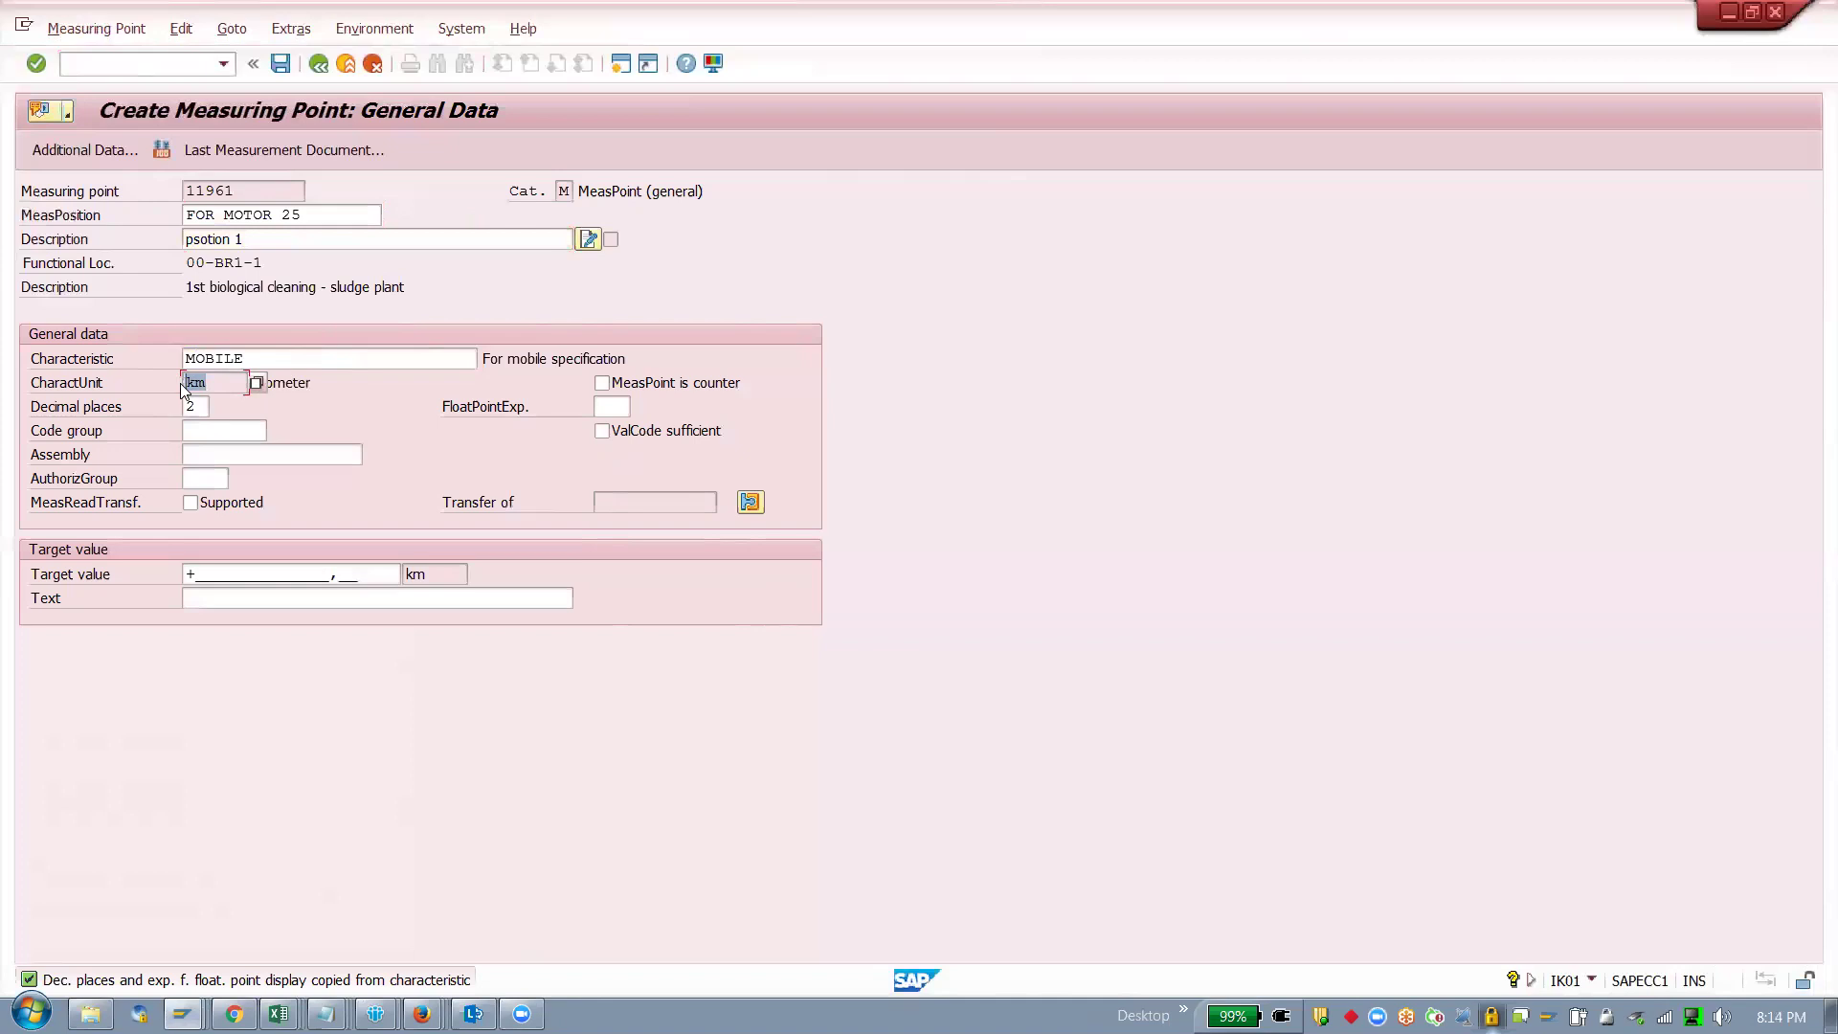
{"action": "double_click", "coordinate": [266, 359]}
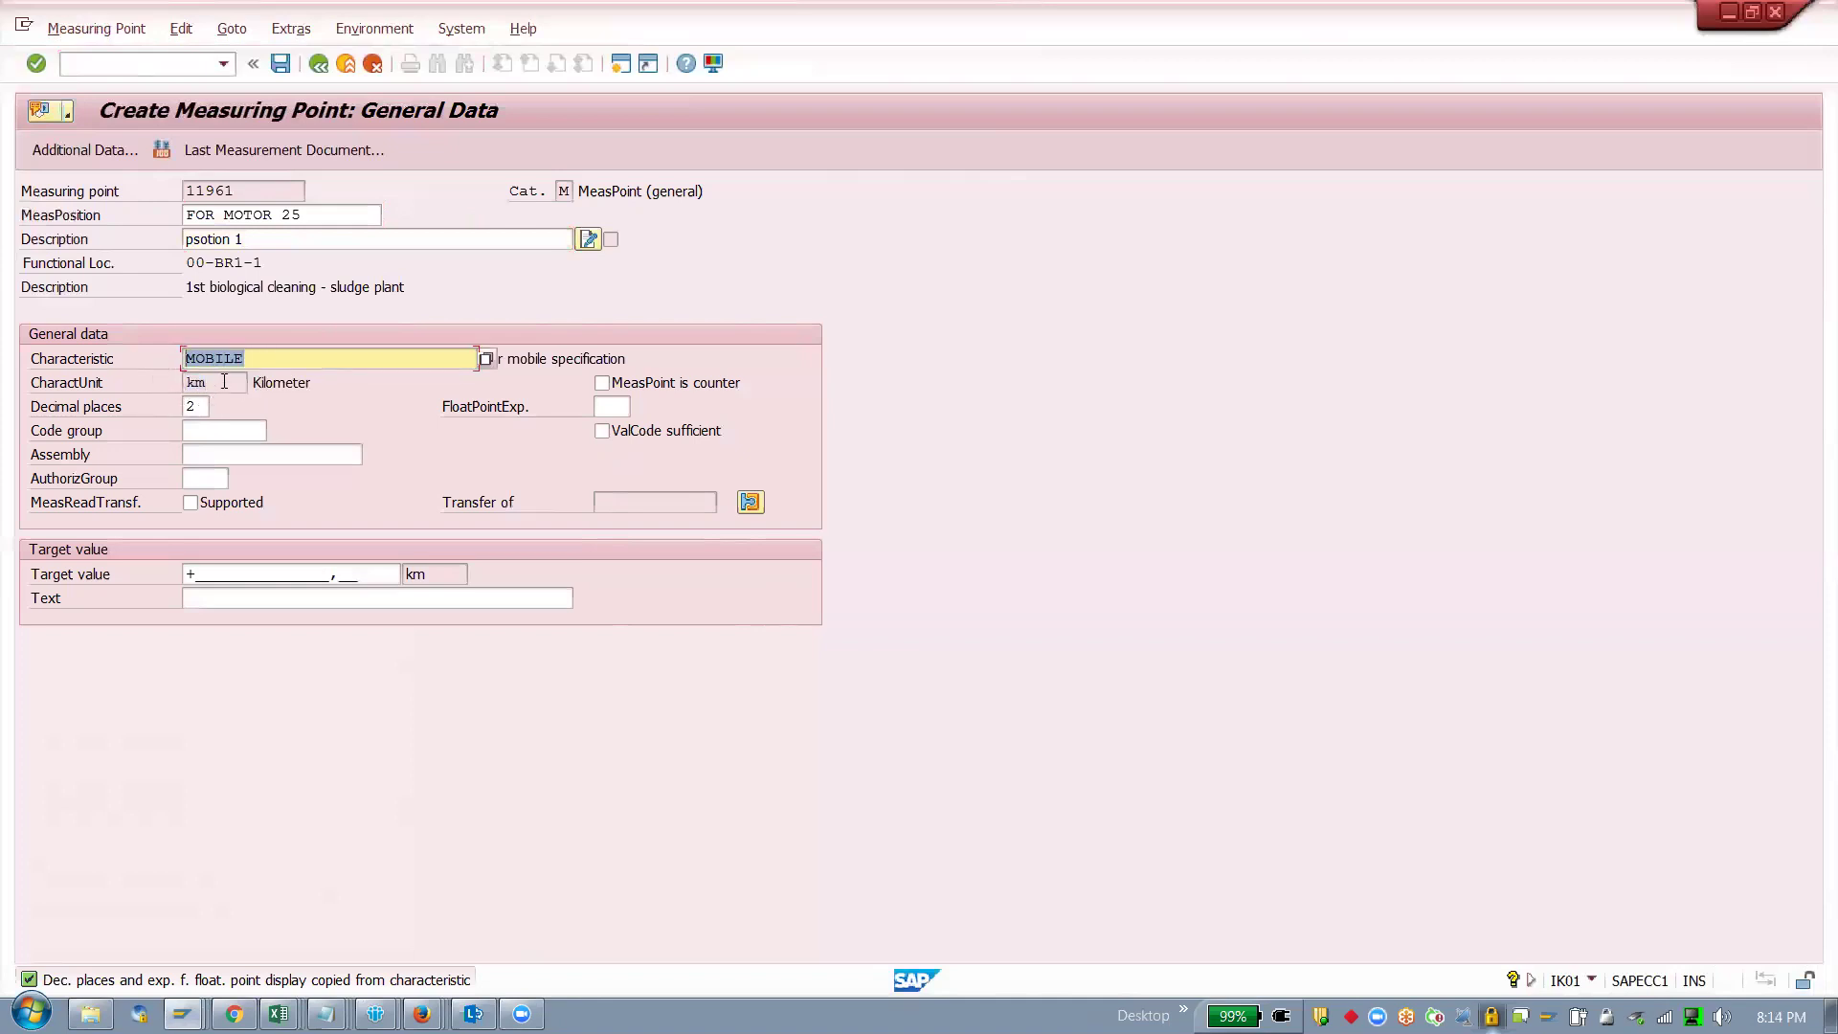
{"action": "left_click", "coordinate": [206, 383]}
{"action": "left_click_drag", "start_coordinate": [207, 383], "coordinate": [177, 392]}
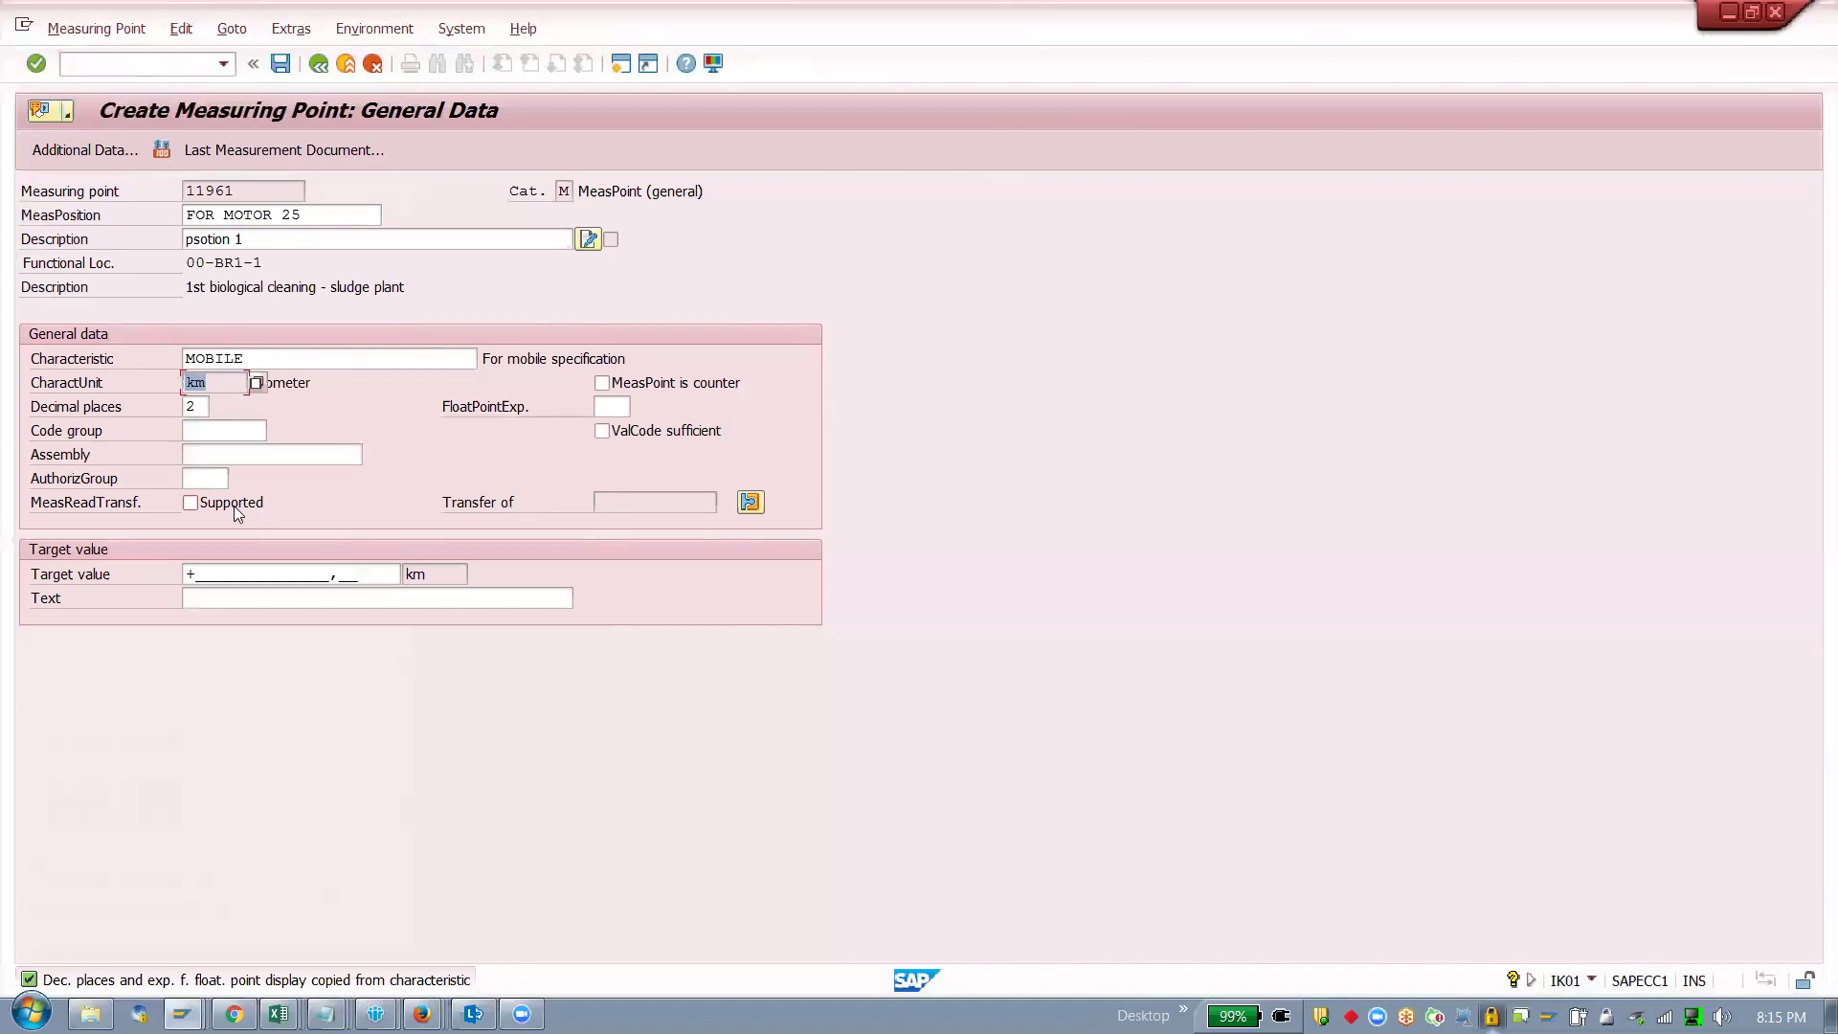
{"action": "left_click", "coordinate": [231, 385]}
Step: Open the characteristic MOBILE for change in transaction CT04 and check its unit of measure and status options
{"action": "left_click", "coordinate": [169, 64]}
{"action": "type", "text": "/nct04"}
{"action": "key", "text": "Return"}
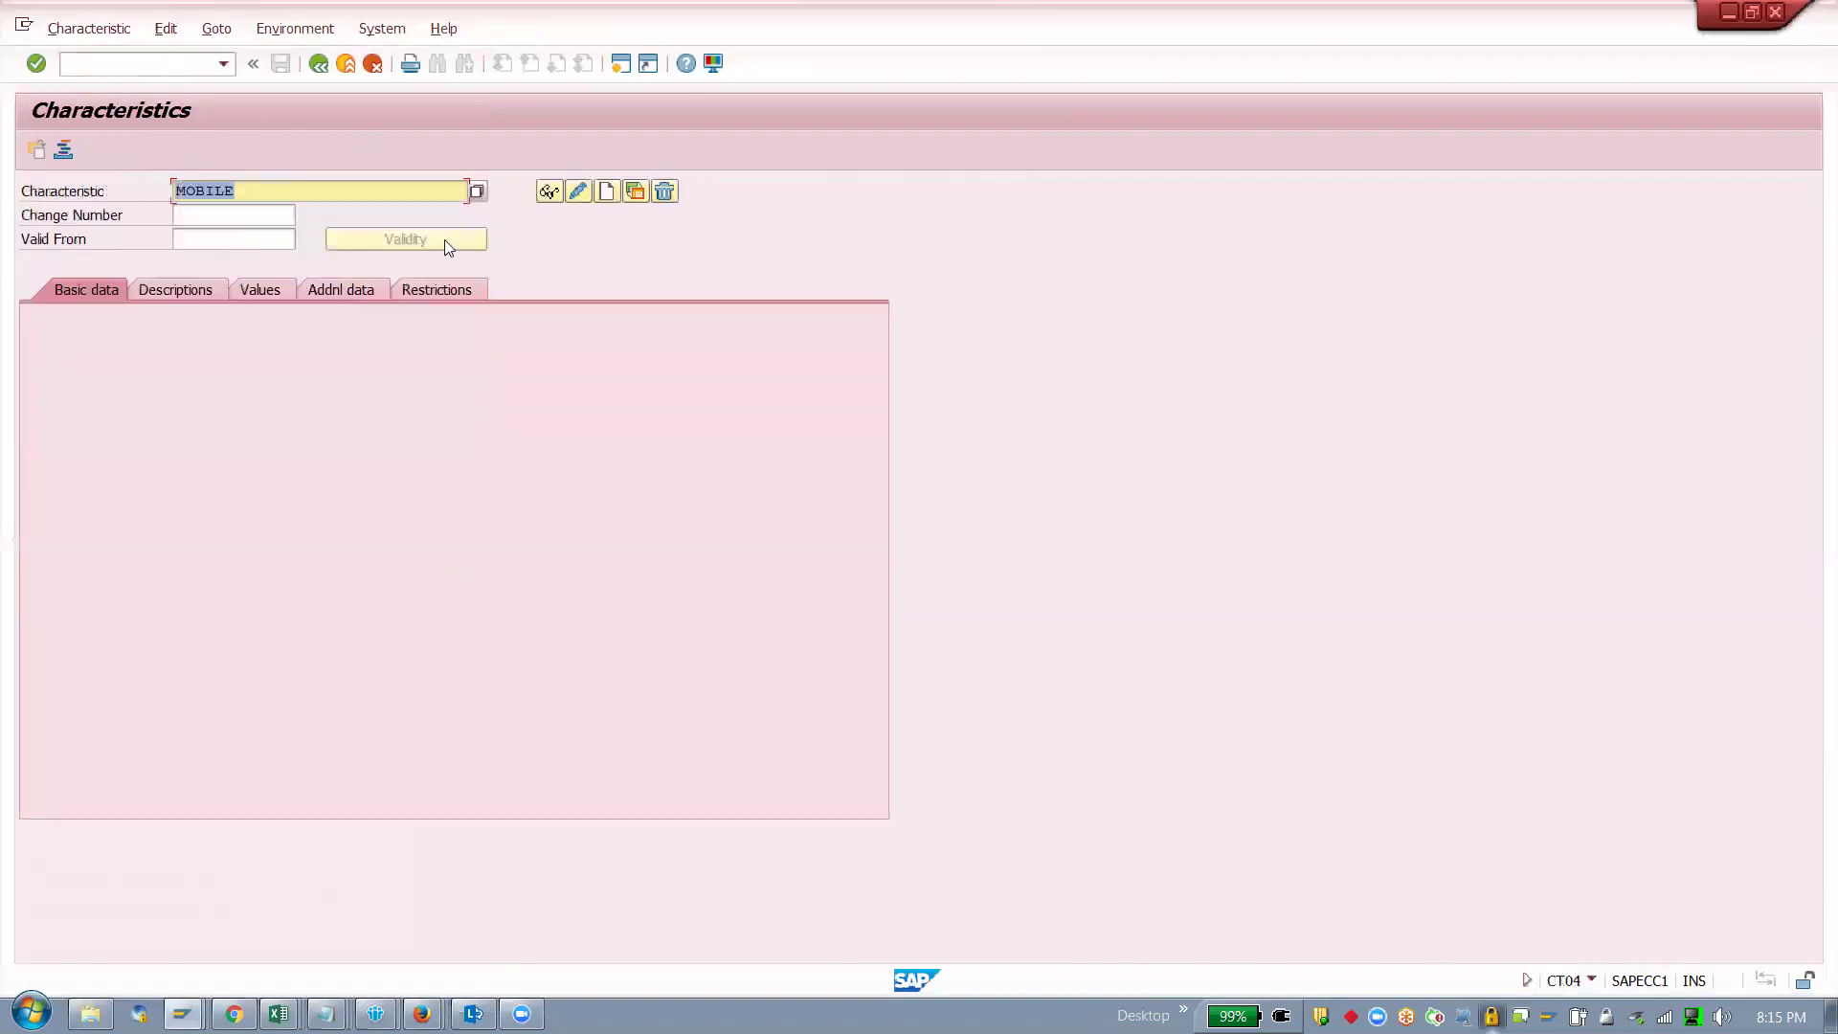
{"action": "left_click", "coordinate": [579, 192]}
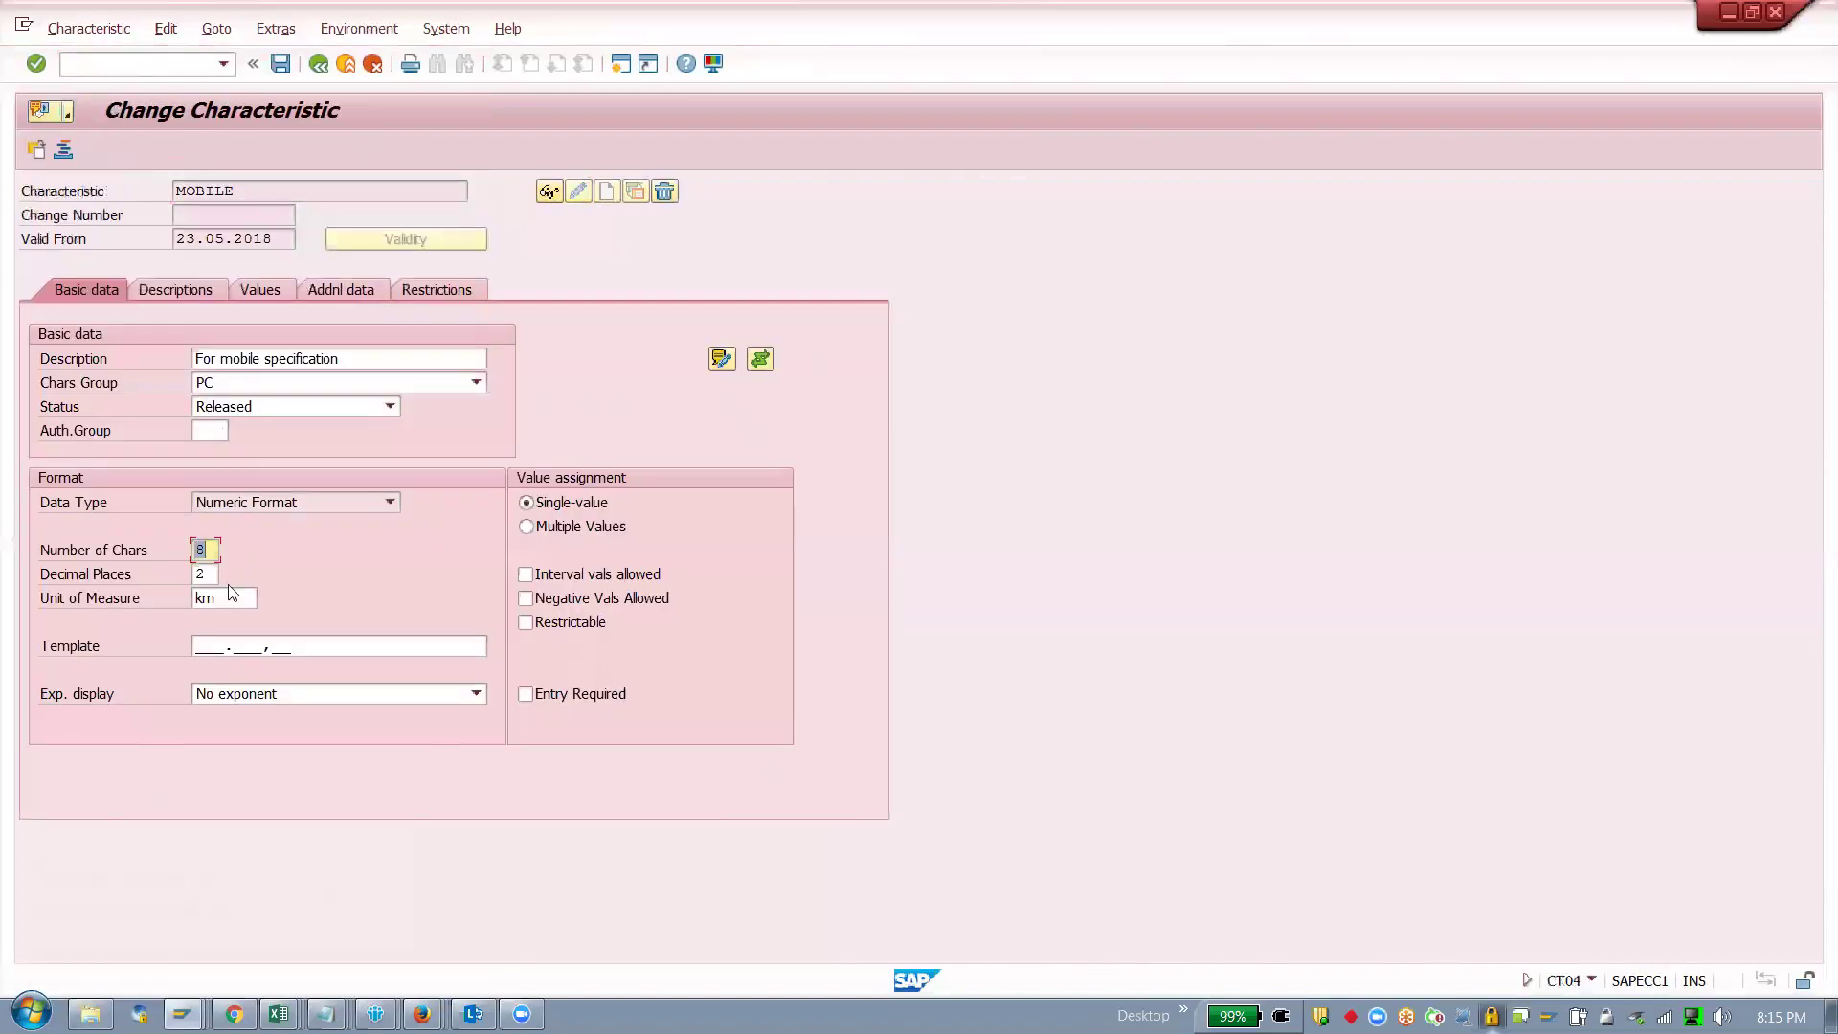
{"action": "left_click", "coordinate": [232, 595]}
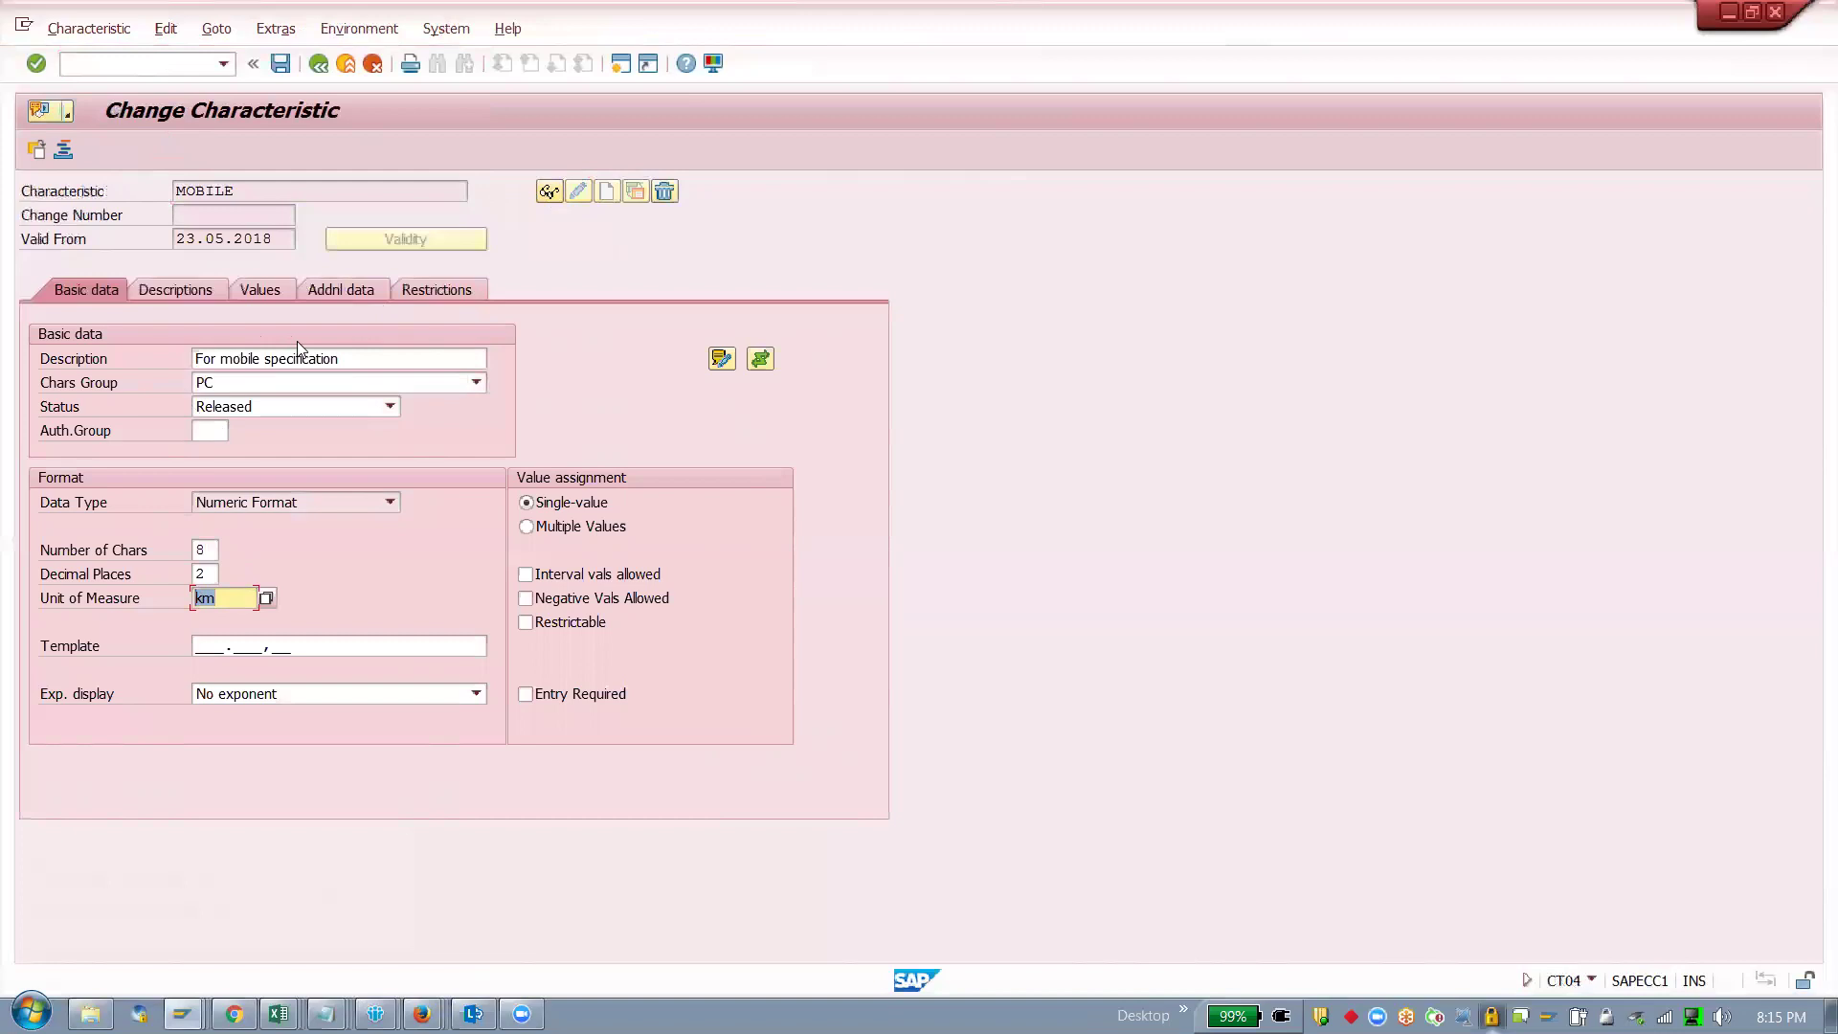
{"action": "left_click", "coordinate": [391, 406]}
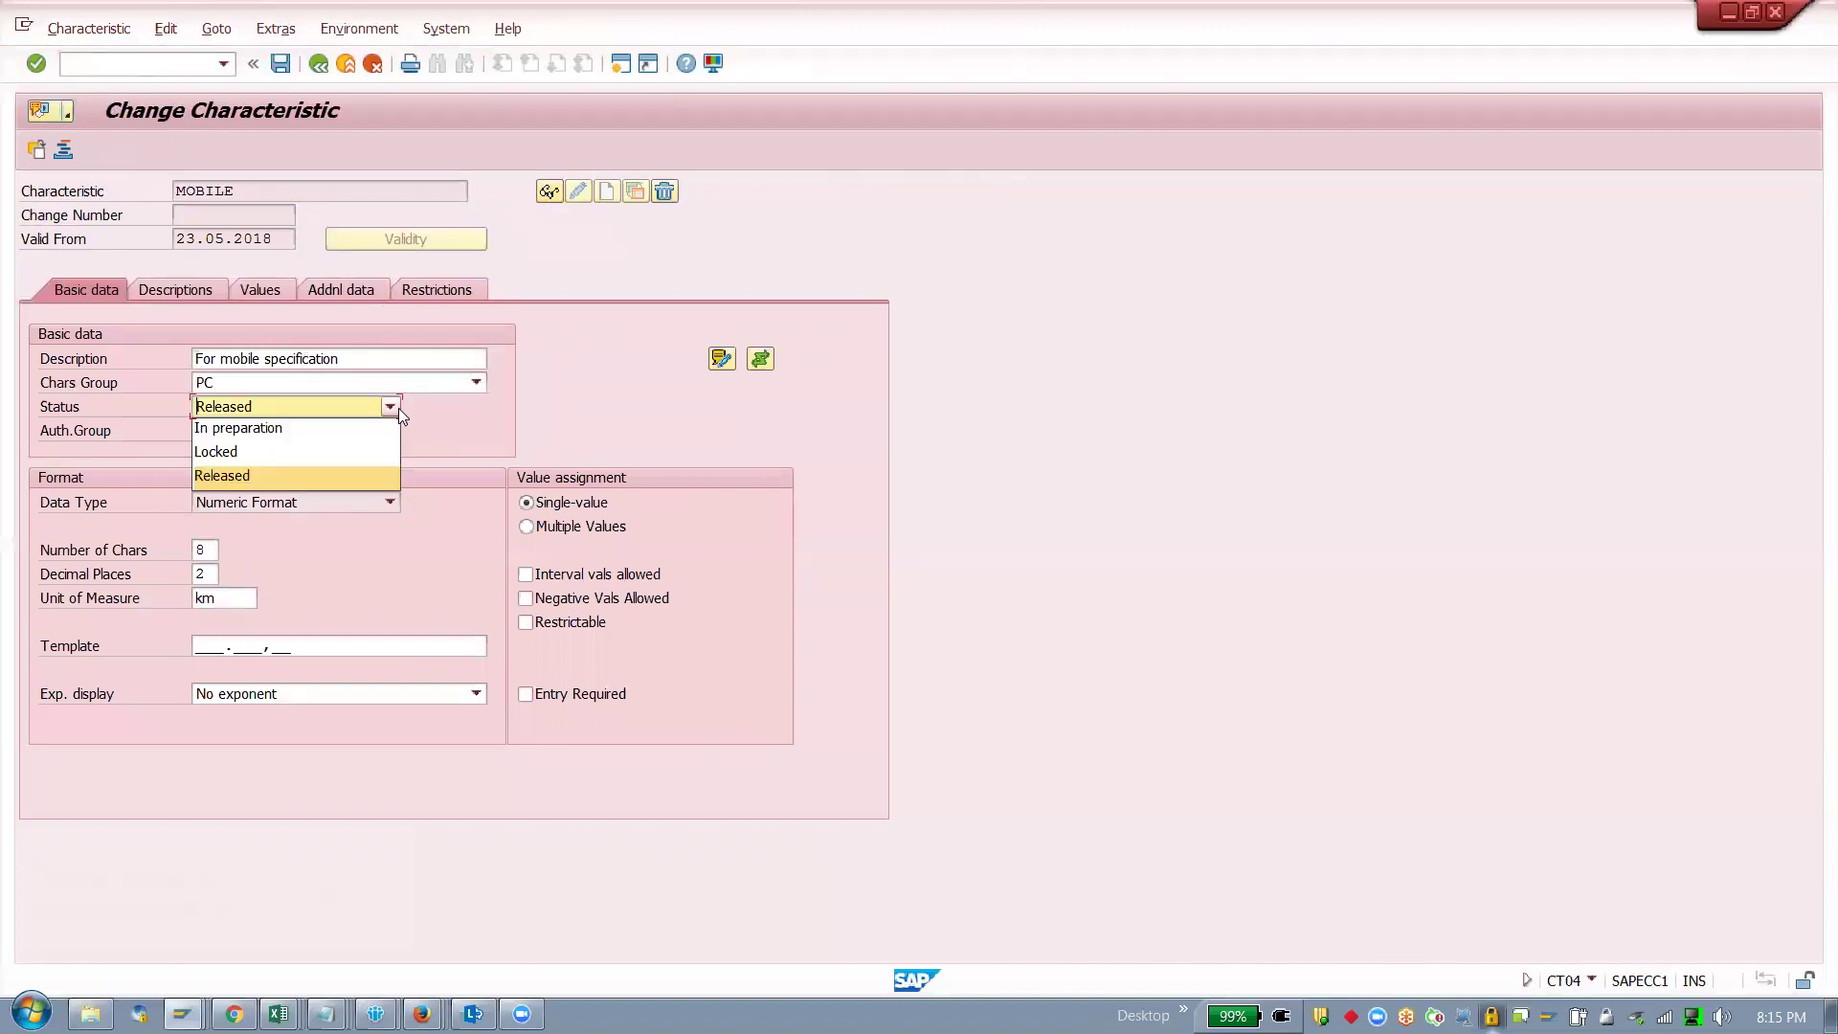
{"action": "left_click", "coordinate": [246, 479]}
{"action": "left_click", "coordinate": [230, 594]}
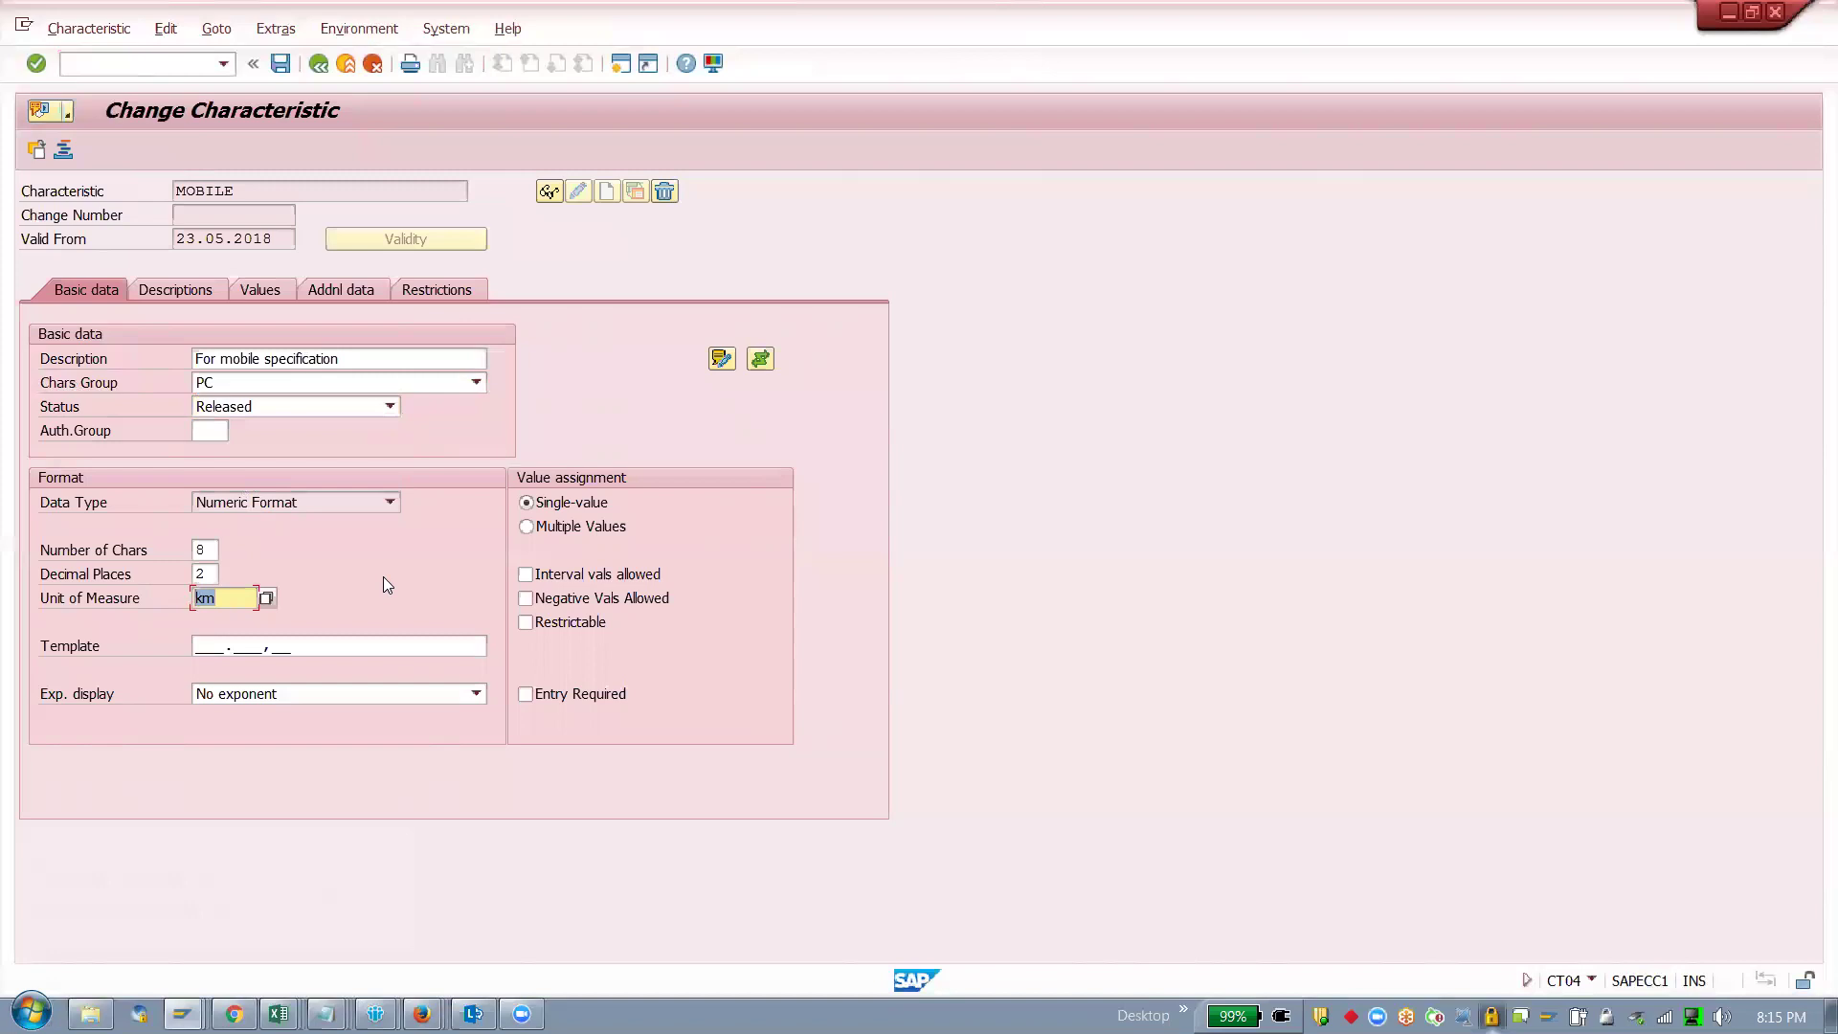
{"action": "left_click", "coordinate": [319, 64]}
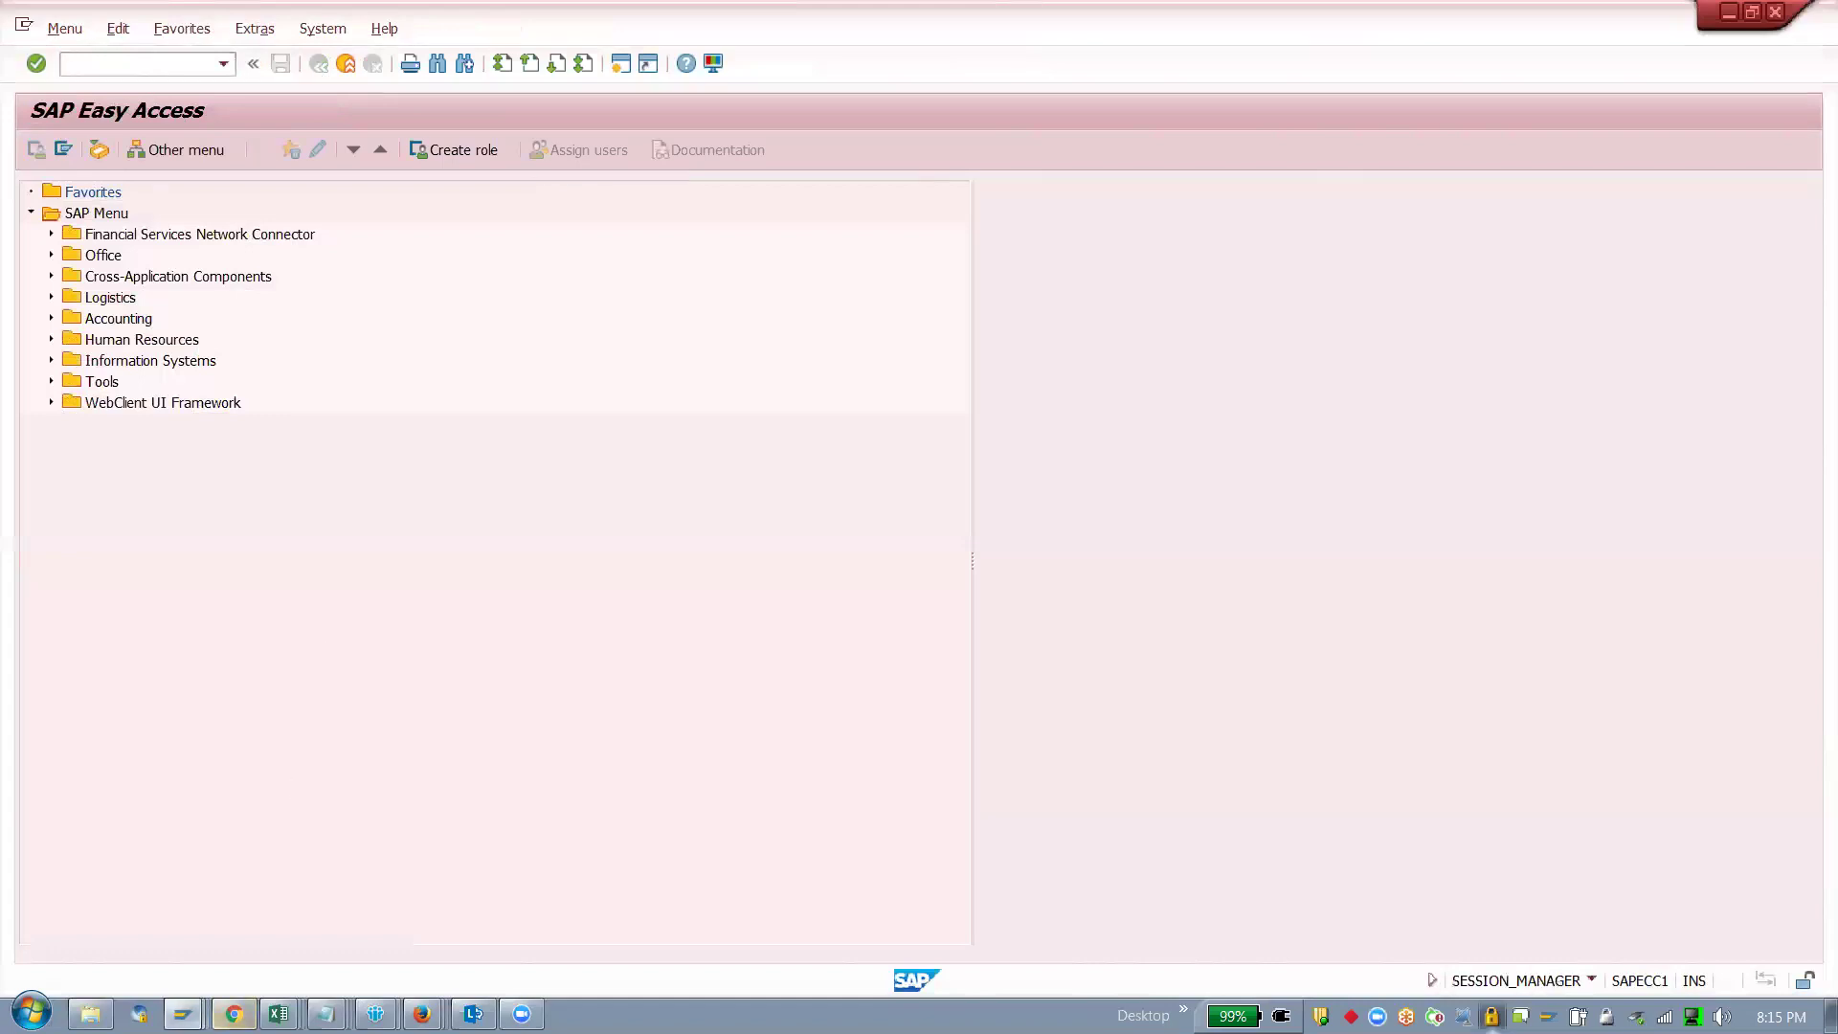
Step: Return to the characteristics session and start transaction IK01 to create a measuring point
{"action": "left_click", "coordinate": [182, 1014]}
{"action": "left_click", "coordinate": [174, 897]}
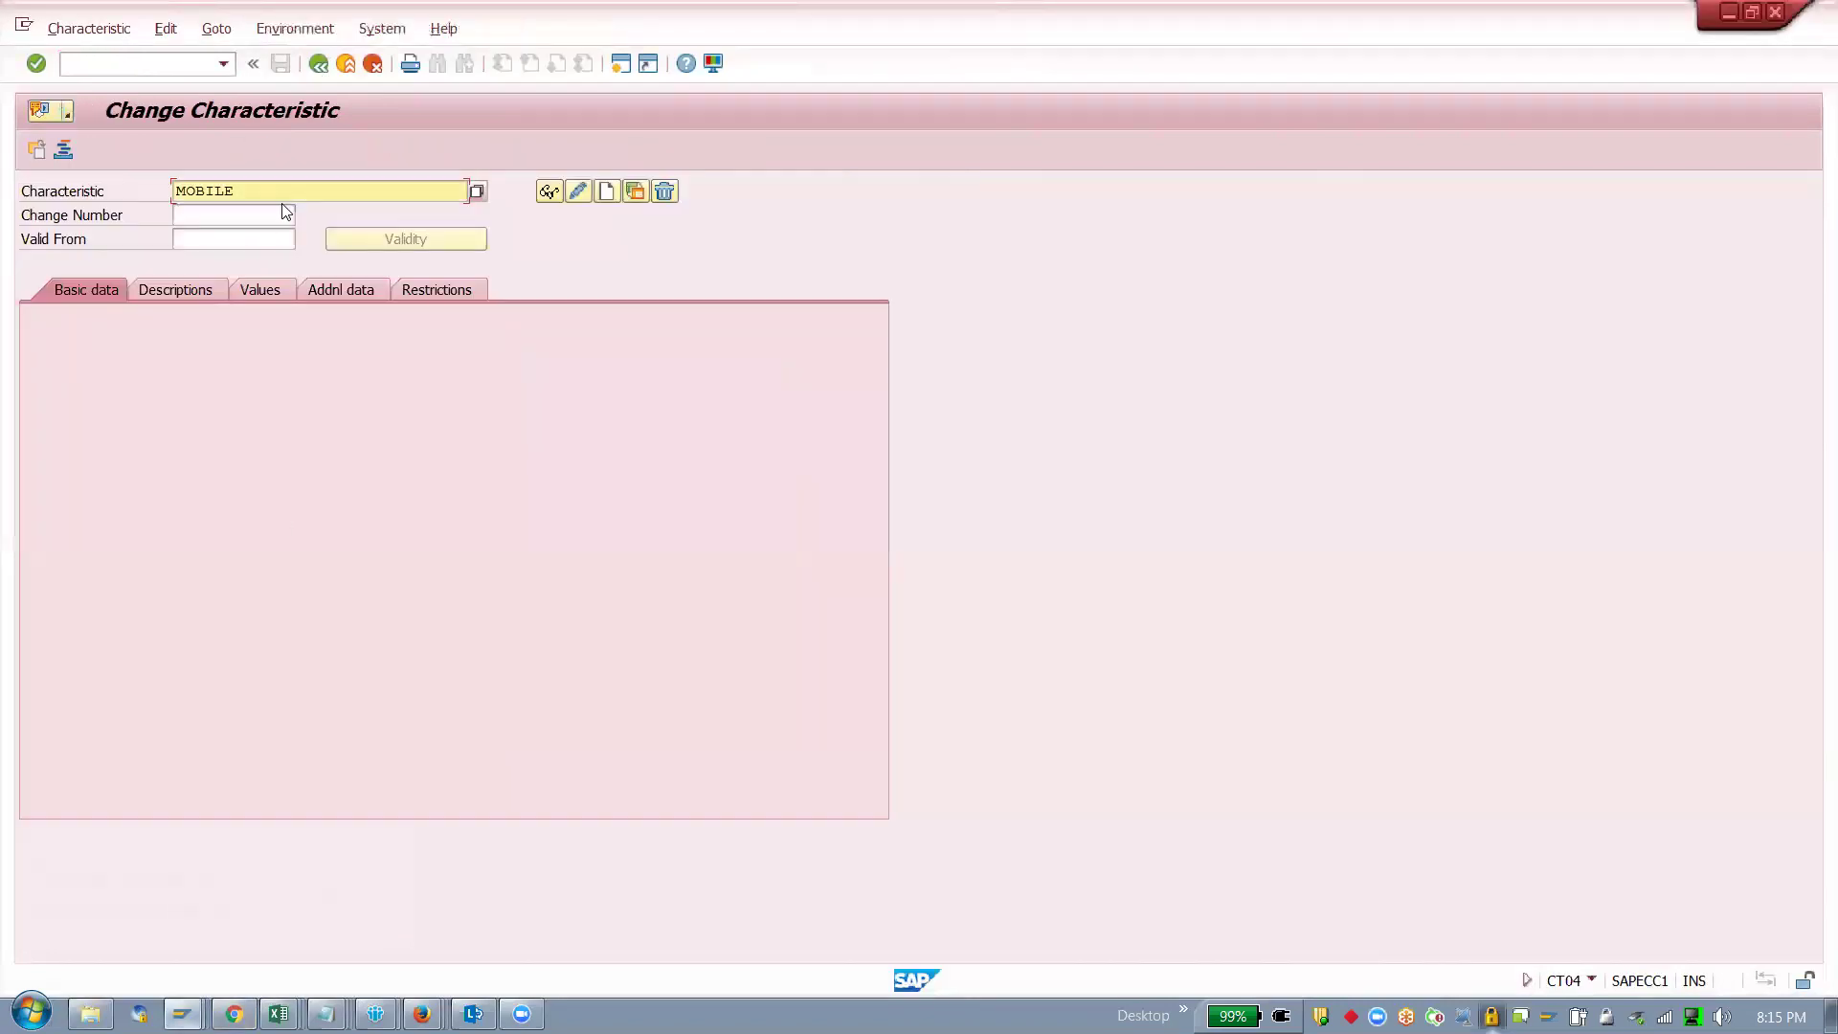
{"action": "left_click", "coordinate": [182, 64]}
{"action": "type", "text": "/n"}
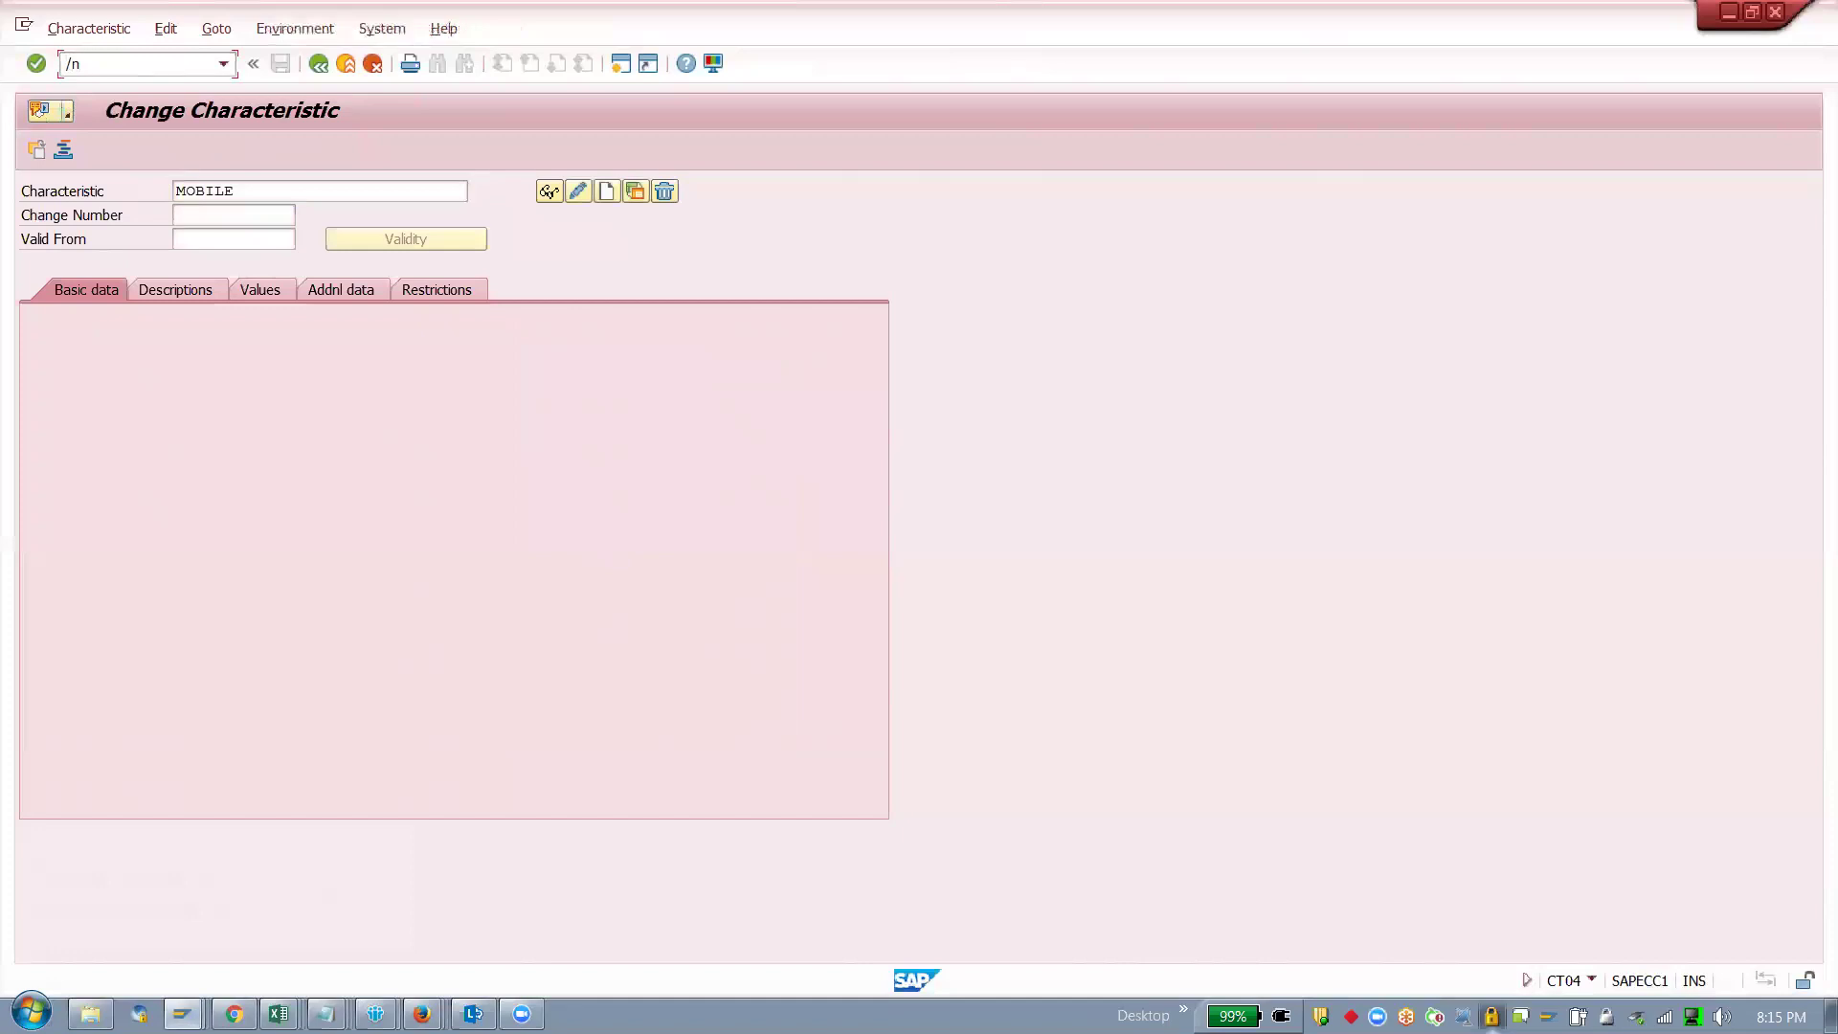
{"action": "key", "text": "BackSpace"}
{"action": "key", "text": "BackSpace"}
{"action": "type", "text": "ik01"}
{"action": "key", "text": "Return"}
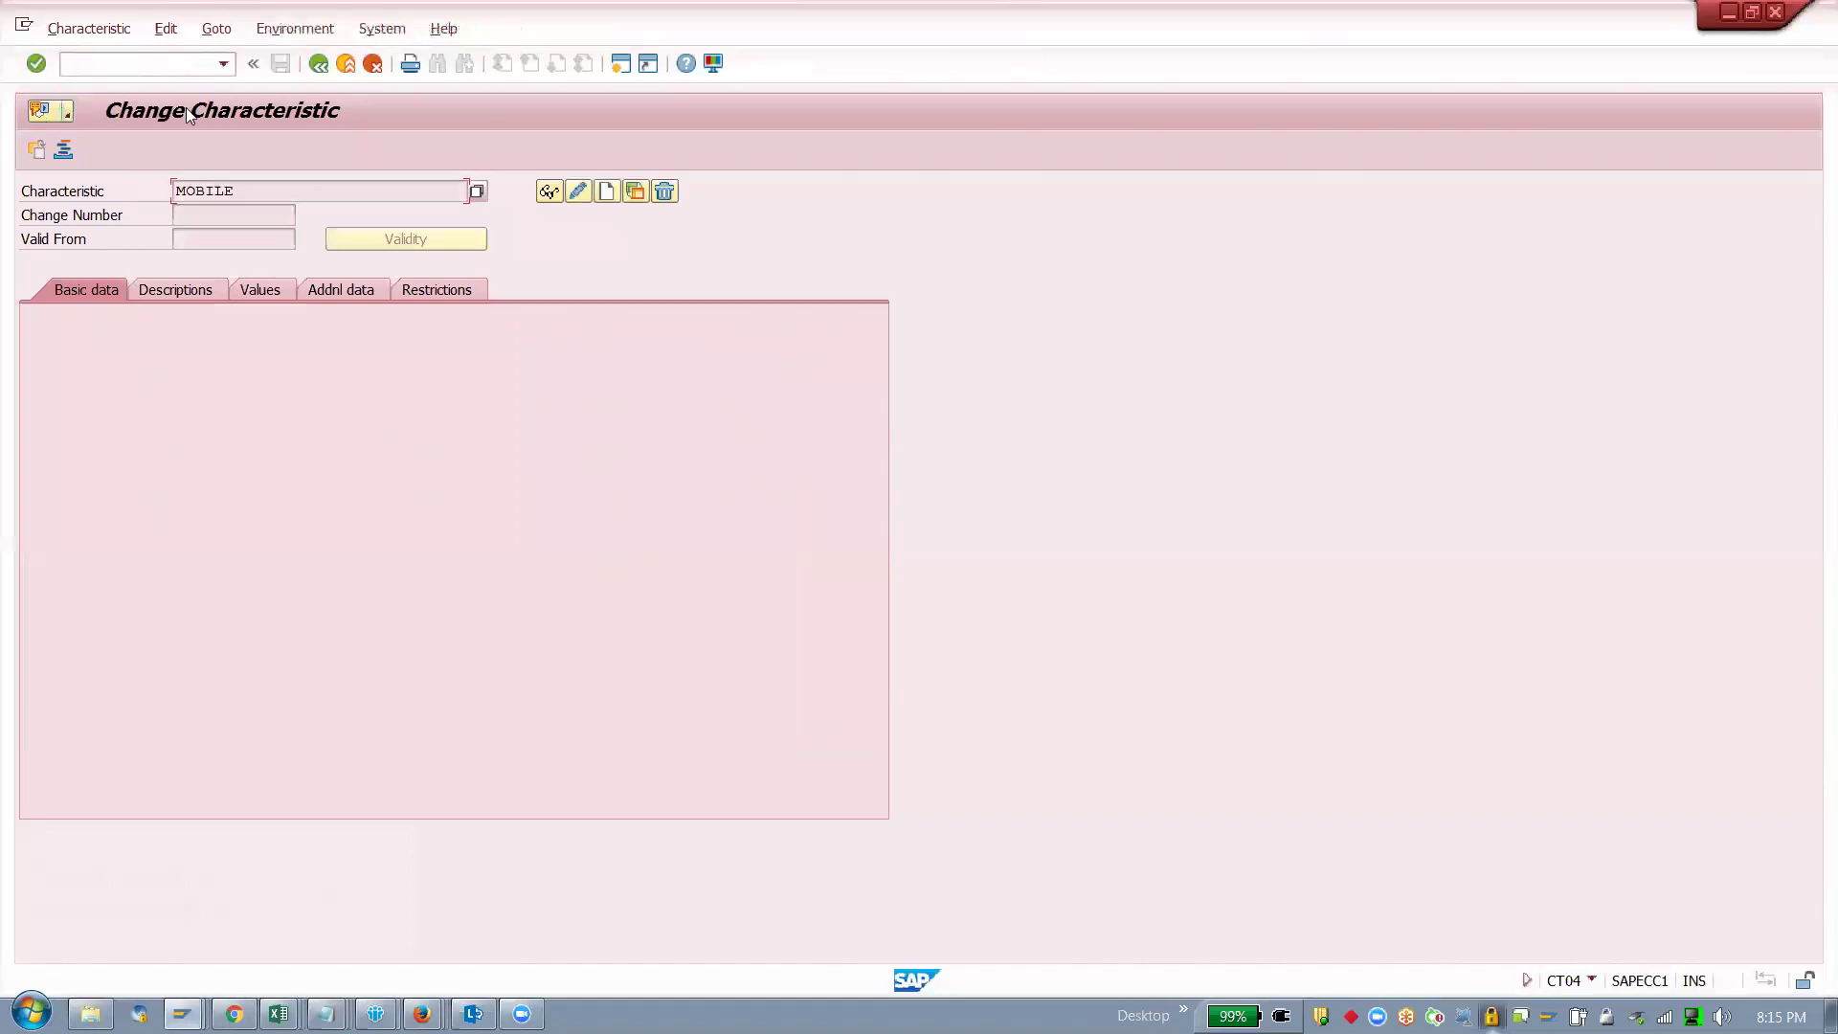
{"action": "type", "text": "/nik01"}
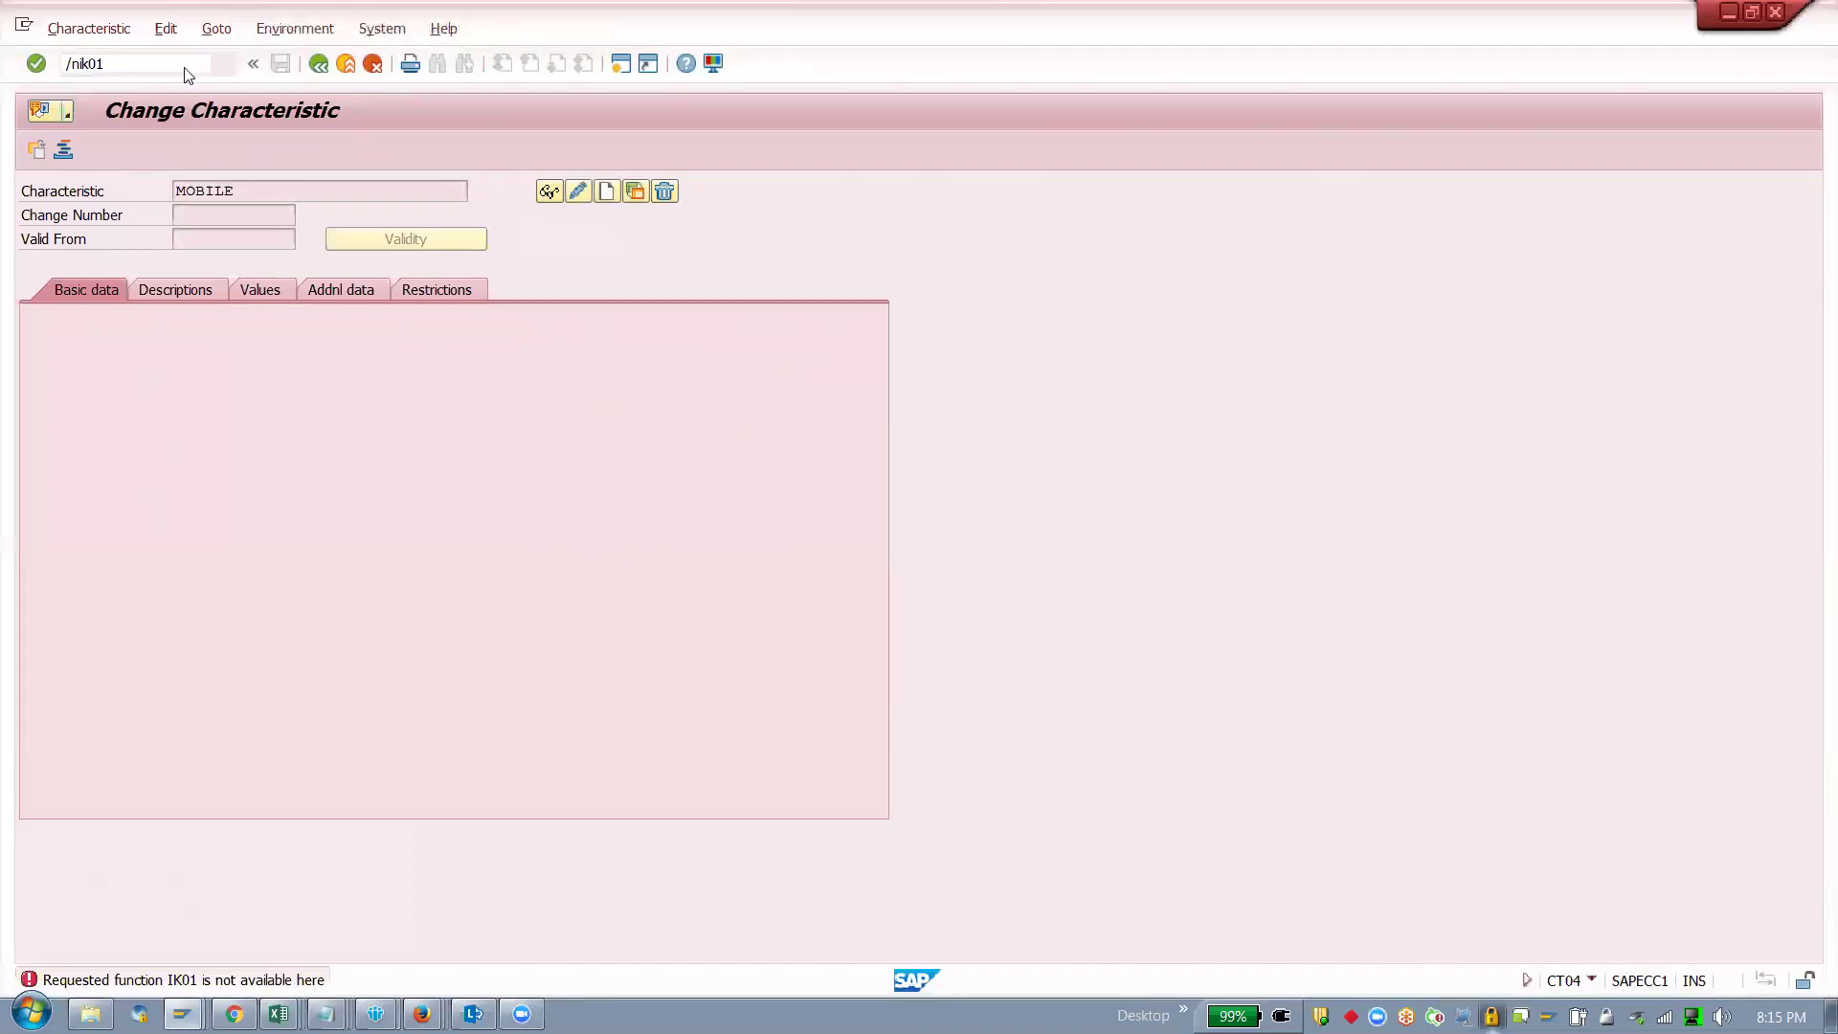
{"action": "key", "text": "Return"}
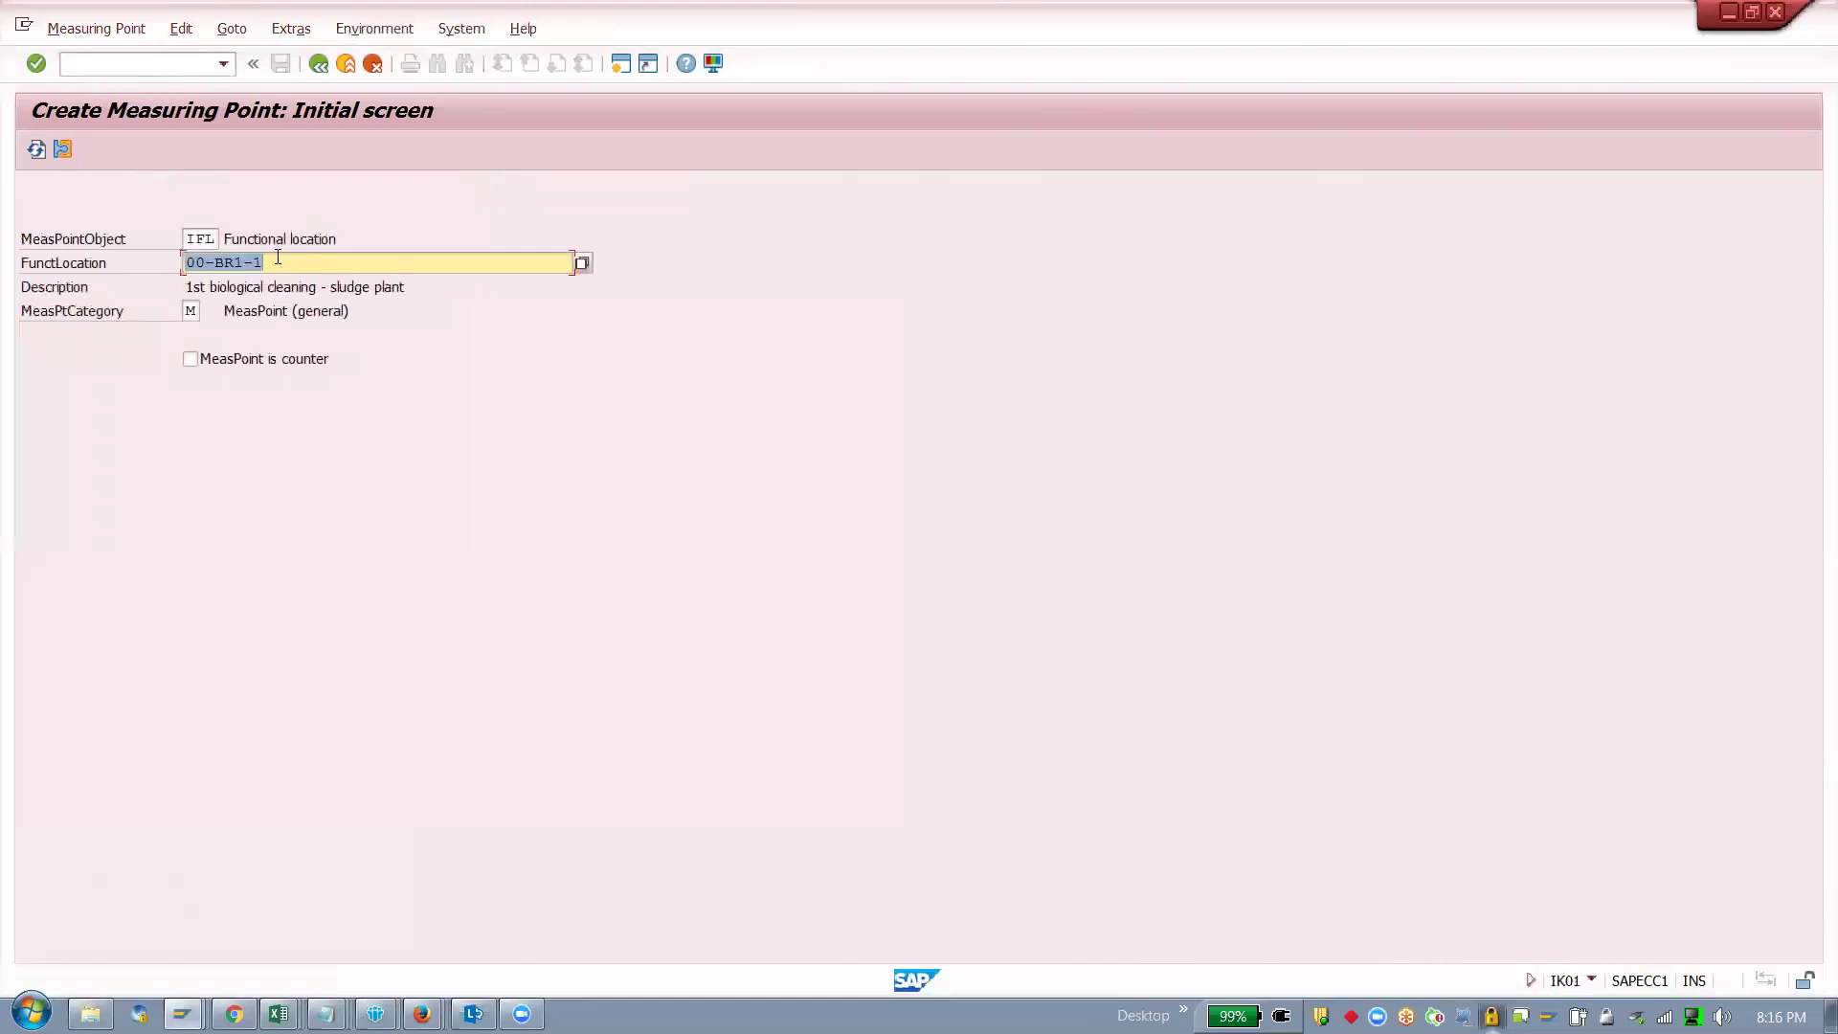
Step: Create a measuring point for 00-BR1-1 with position "for motor 25", description "psotion 1" and characteristic MOBILE
{"action": "key", "text": "Return"}
{"action": "type", "text": "f"}
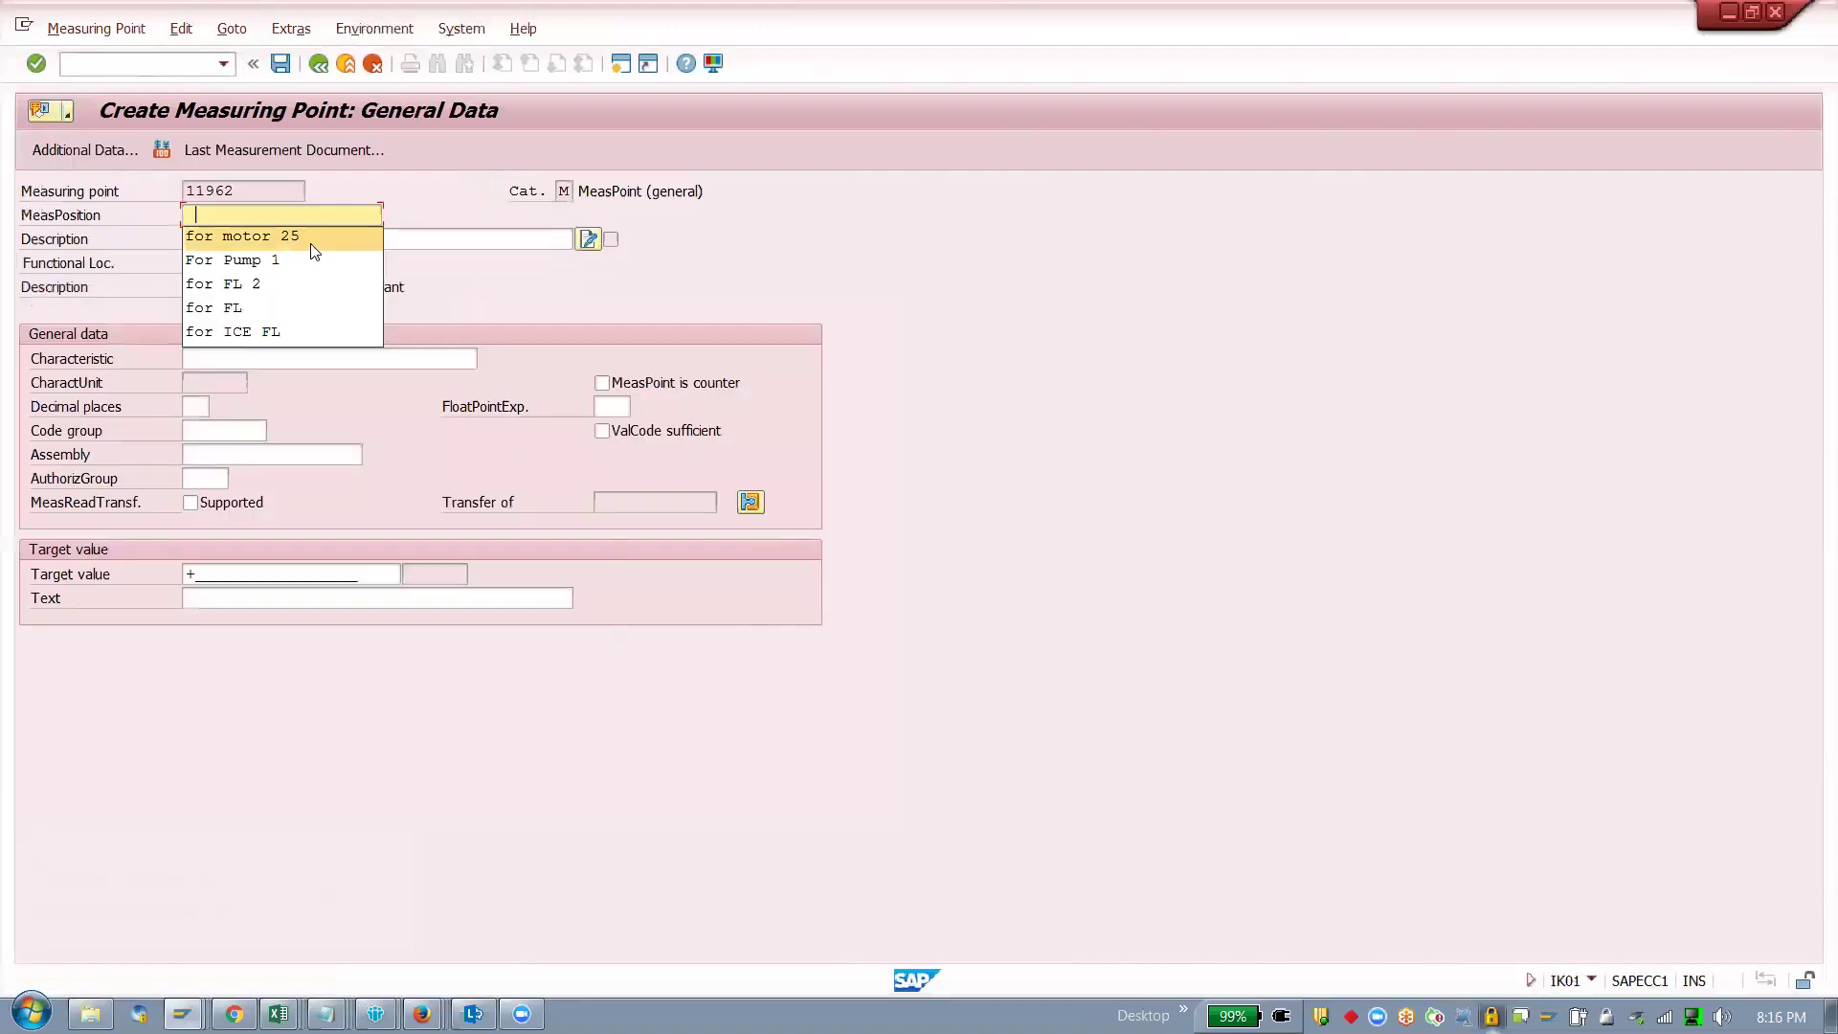
{"action": "left_click", "coordinate": [312, 245]}
{"action": "type", "text": "psotion 1"}
{"action": "left_click", "coordinate": [272, 358]}
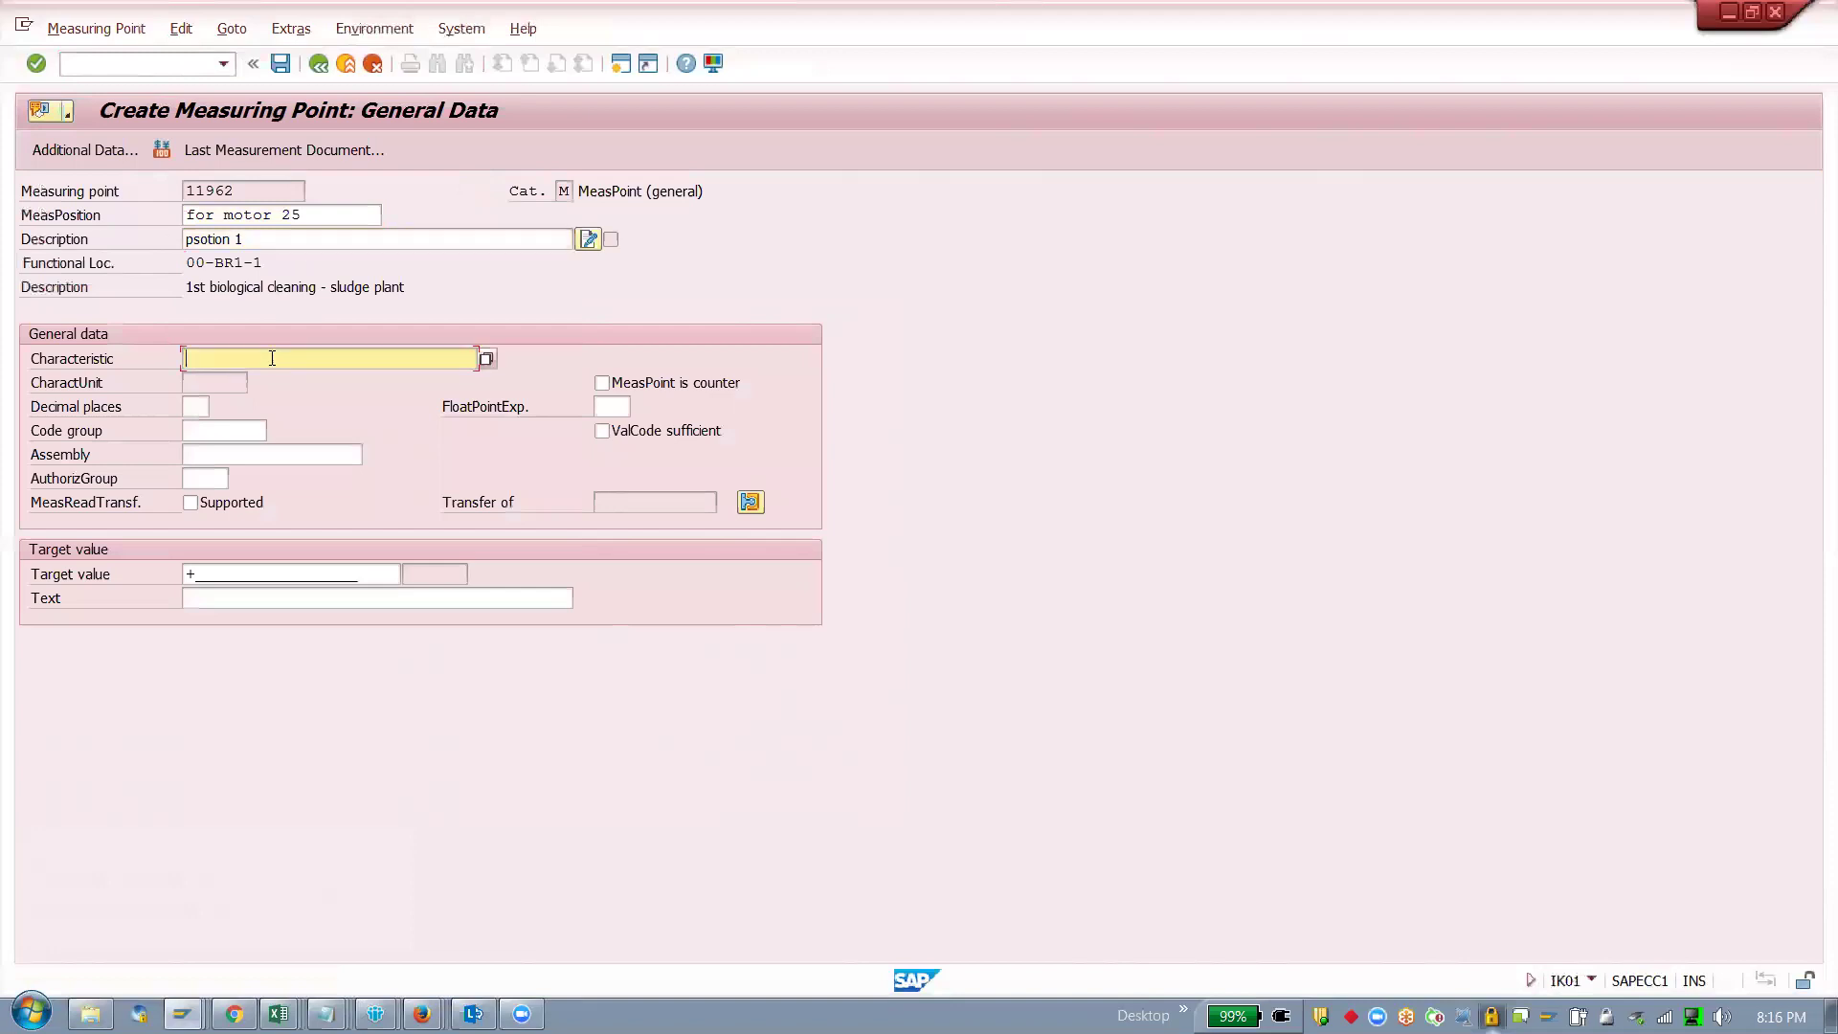
{"action": "left_click", "coordinate": [220, 379]}
{"action": "key", "text": "Return"}
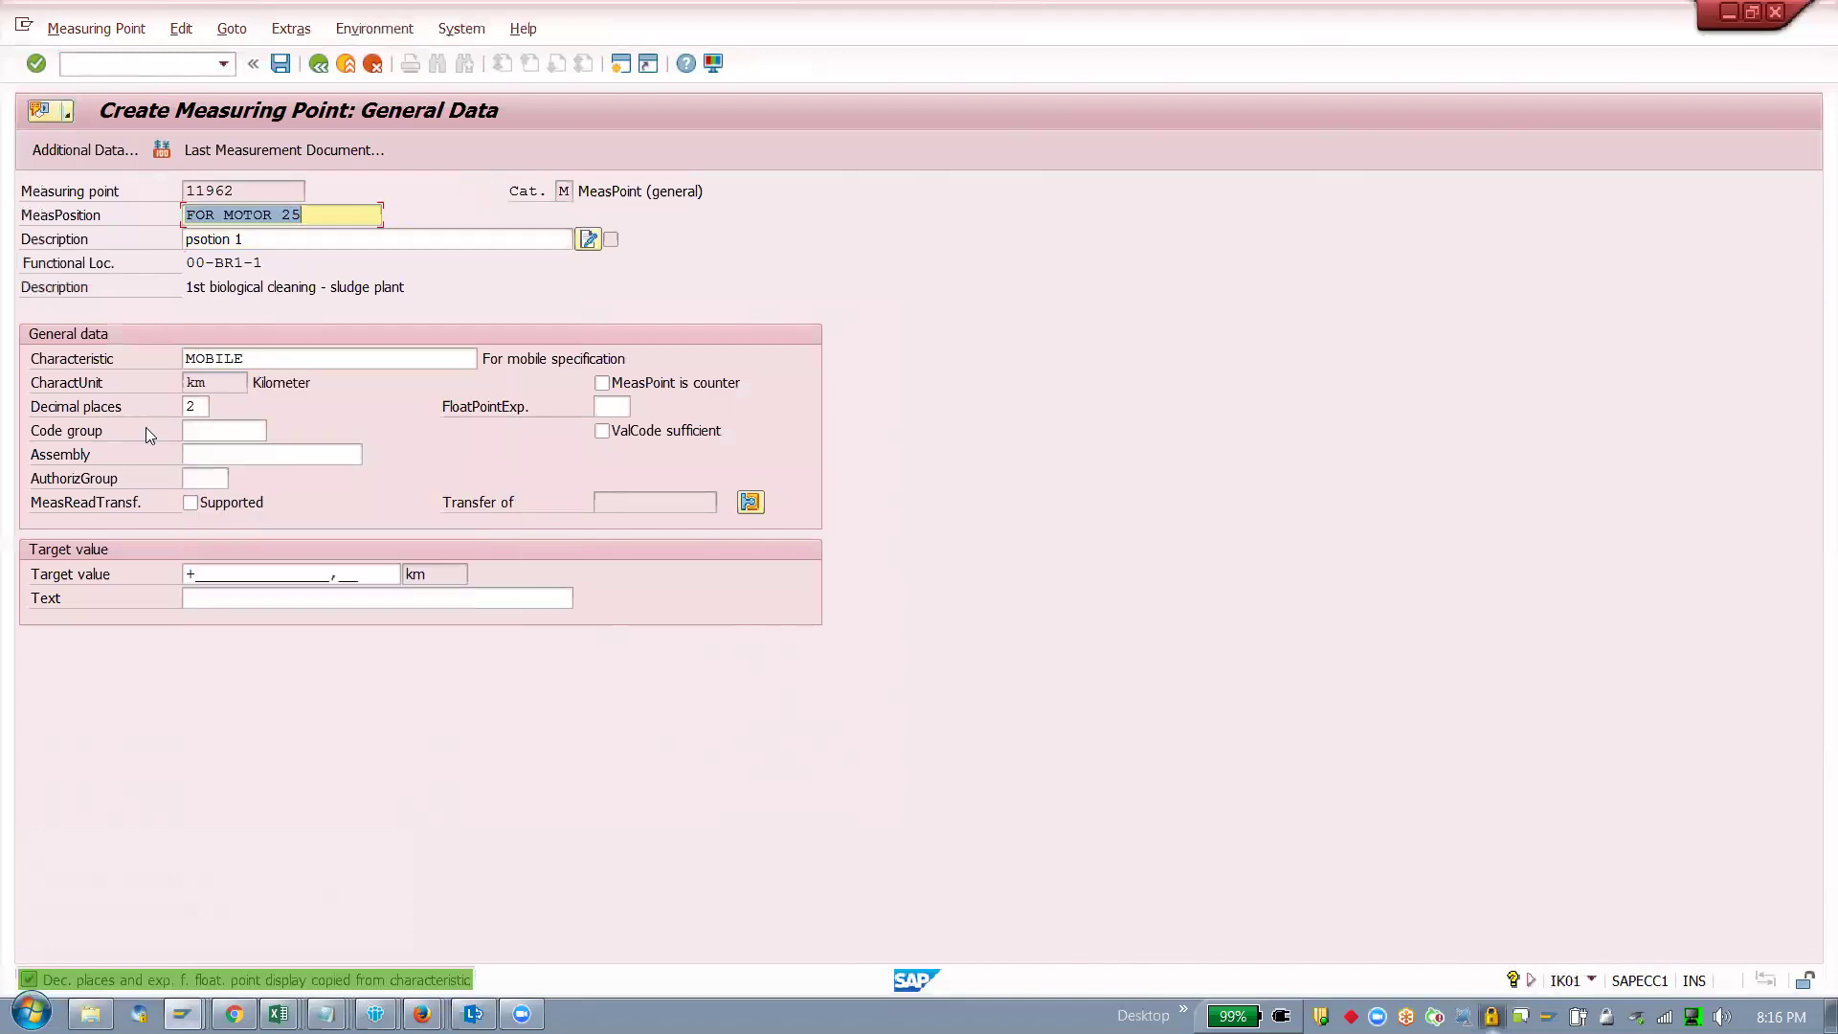
Step: Set the target value to 50 km, consulting its field help, and save the measuring point
{"action": "left_click", "coordinate": [373, 576]}
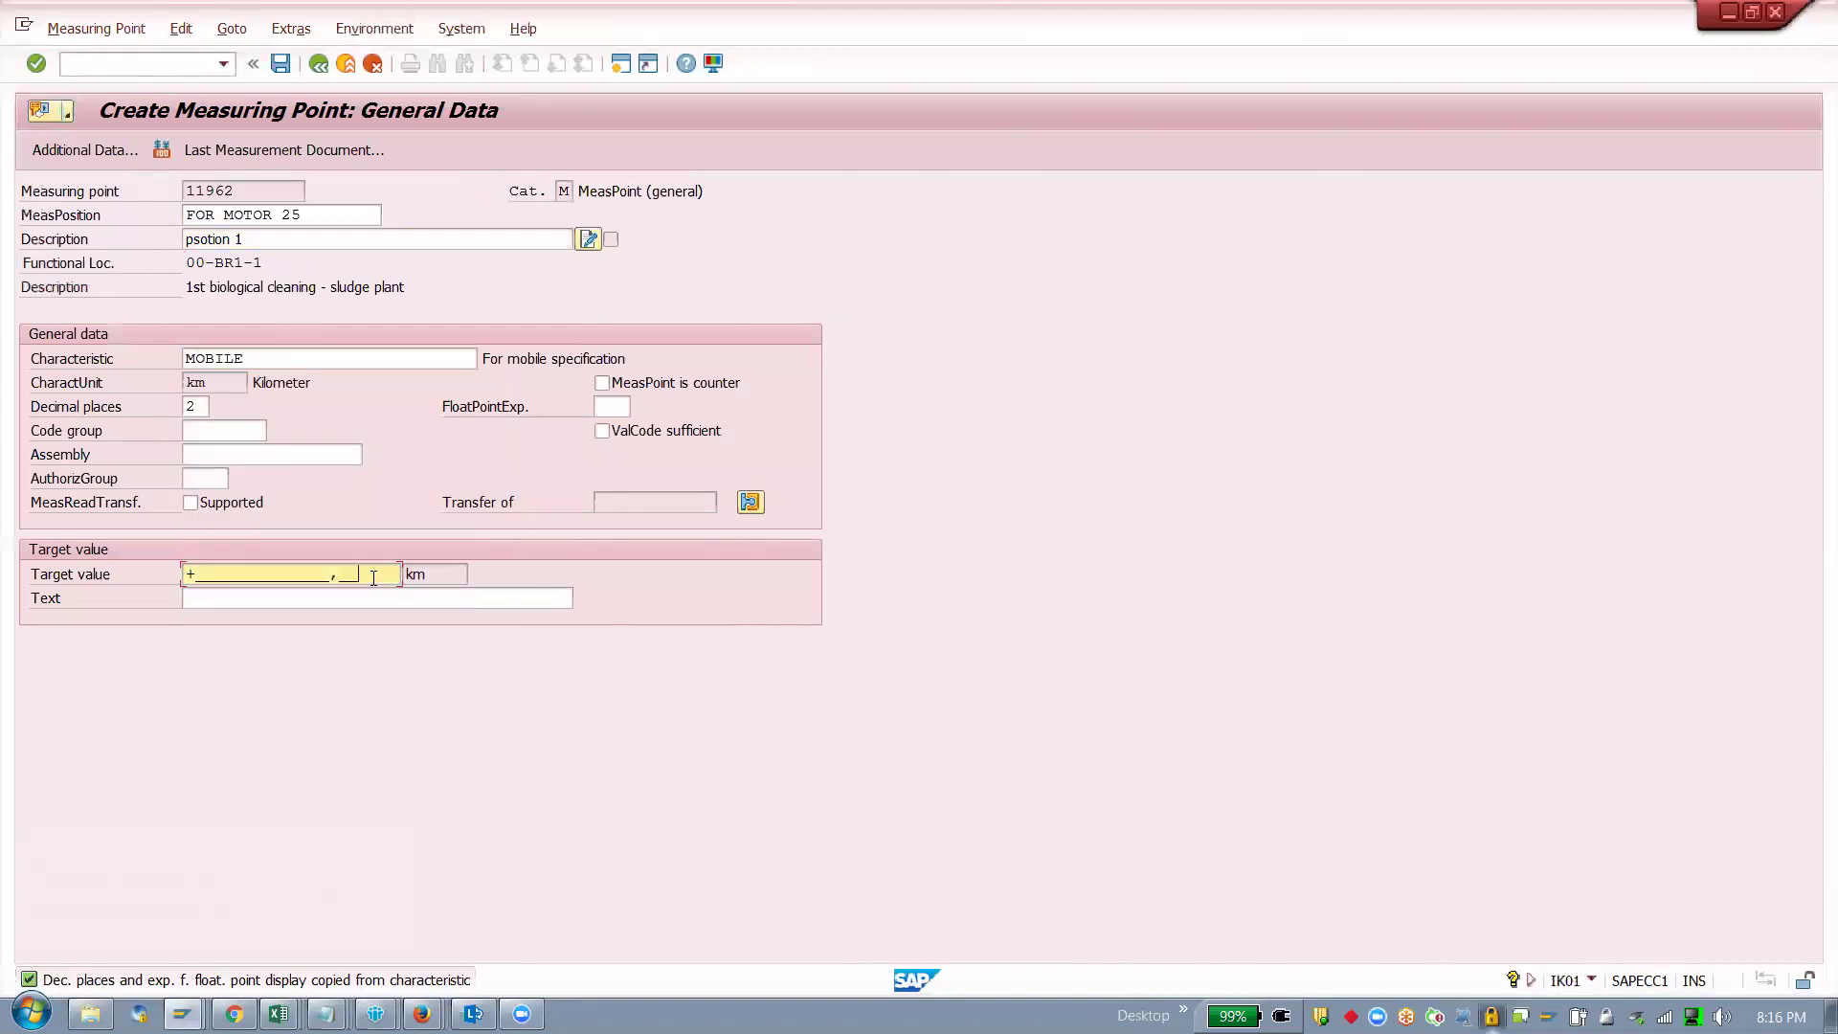
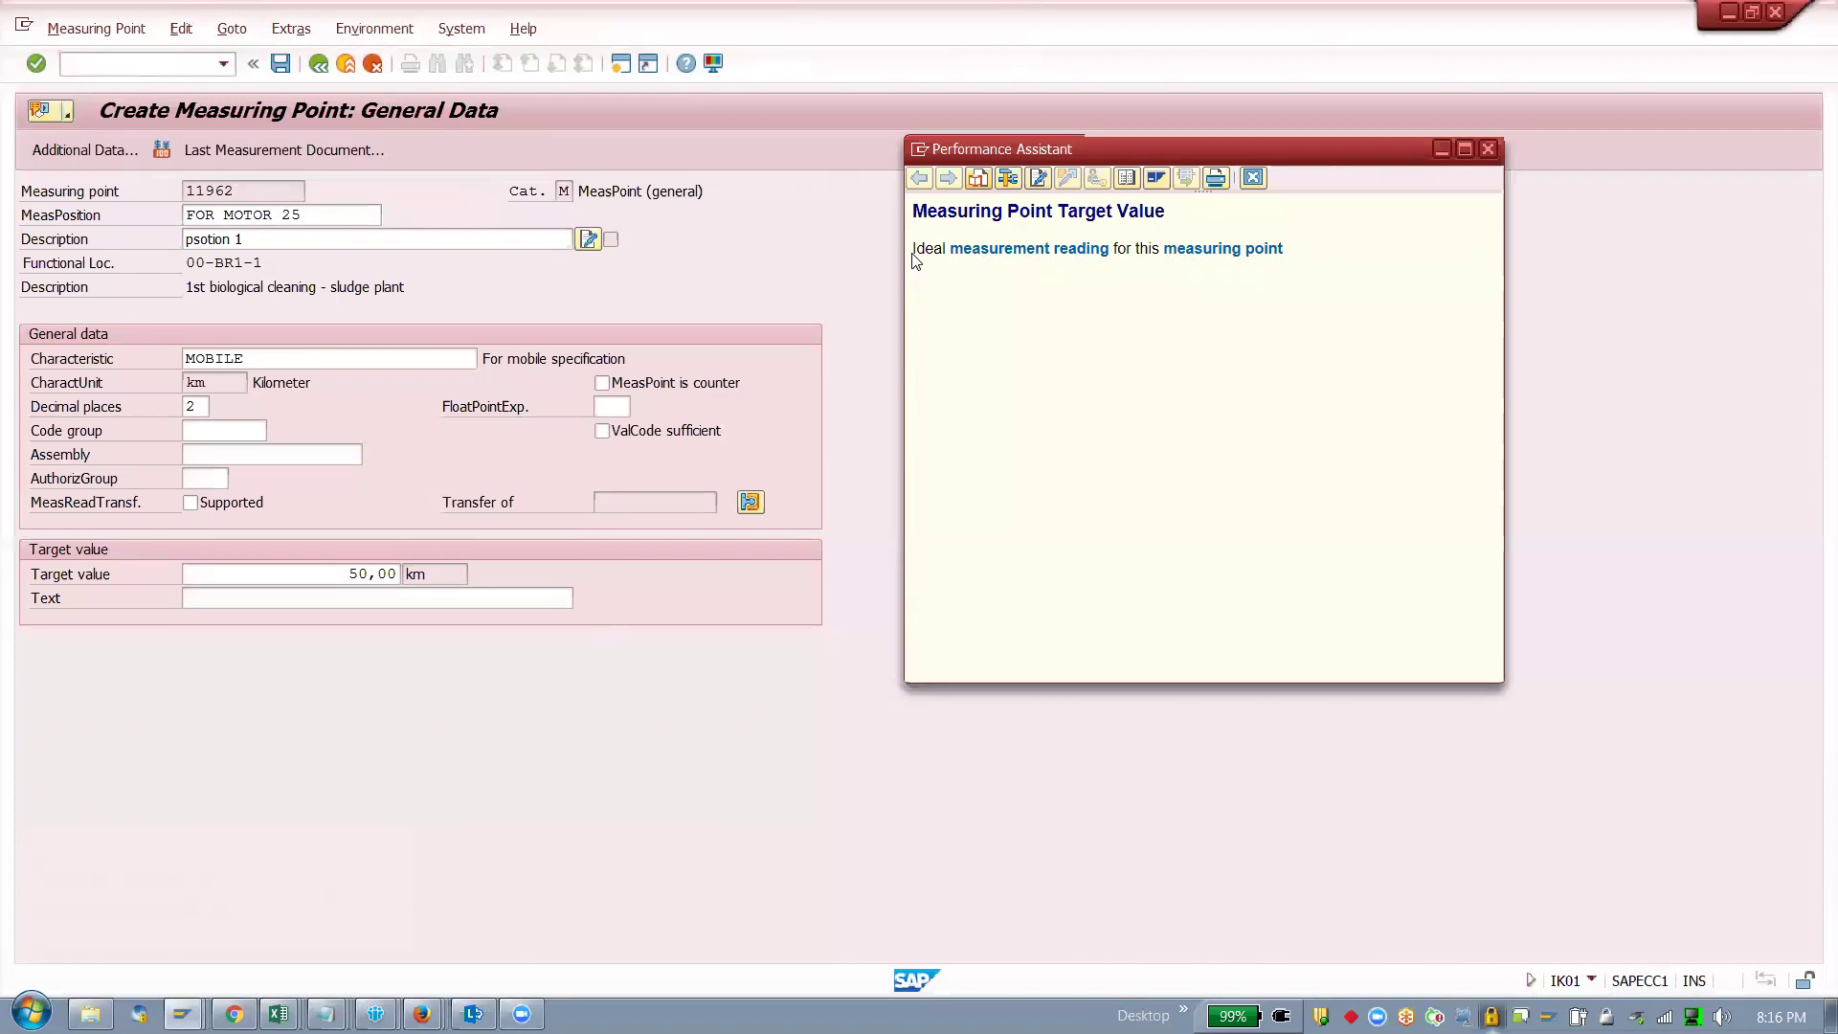
{"action": "left_click_drag", "start_coordinate": [1398, 156], "coordinate": [1484, 250]}
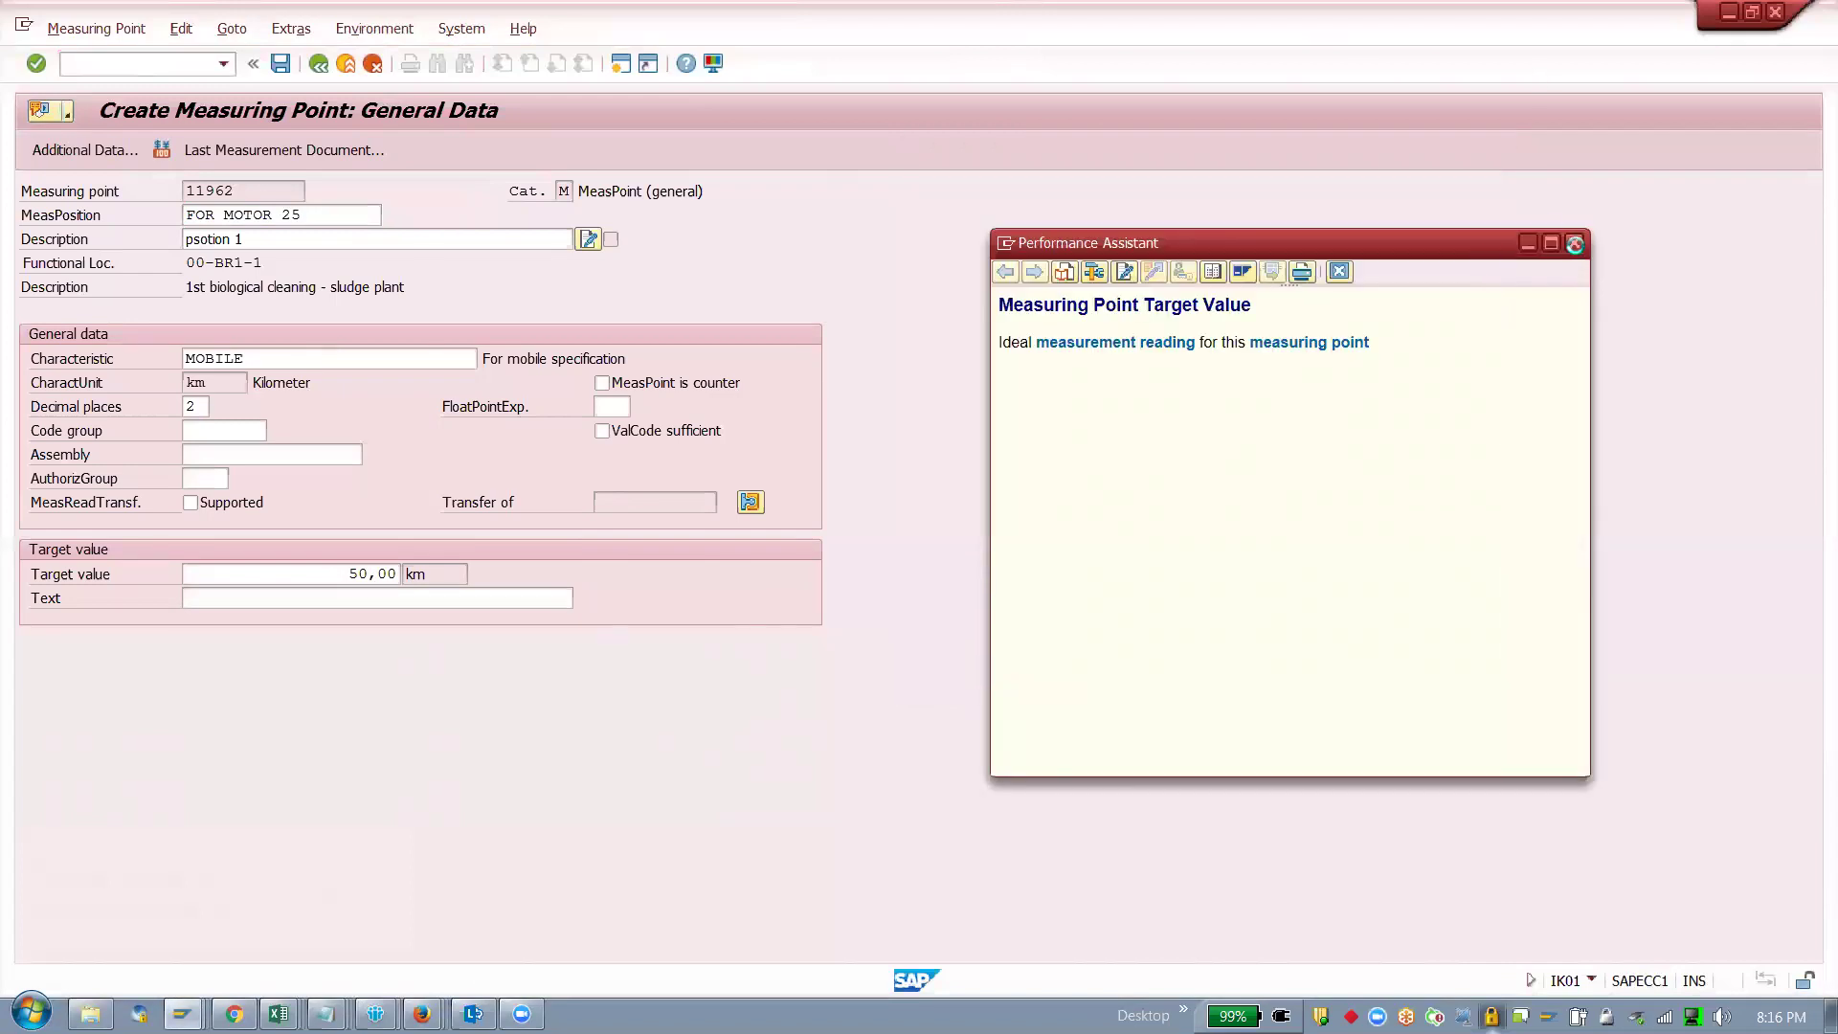
{"action": "left_click", "coordinate": [1575, 244]}
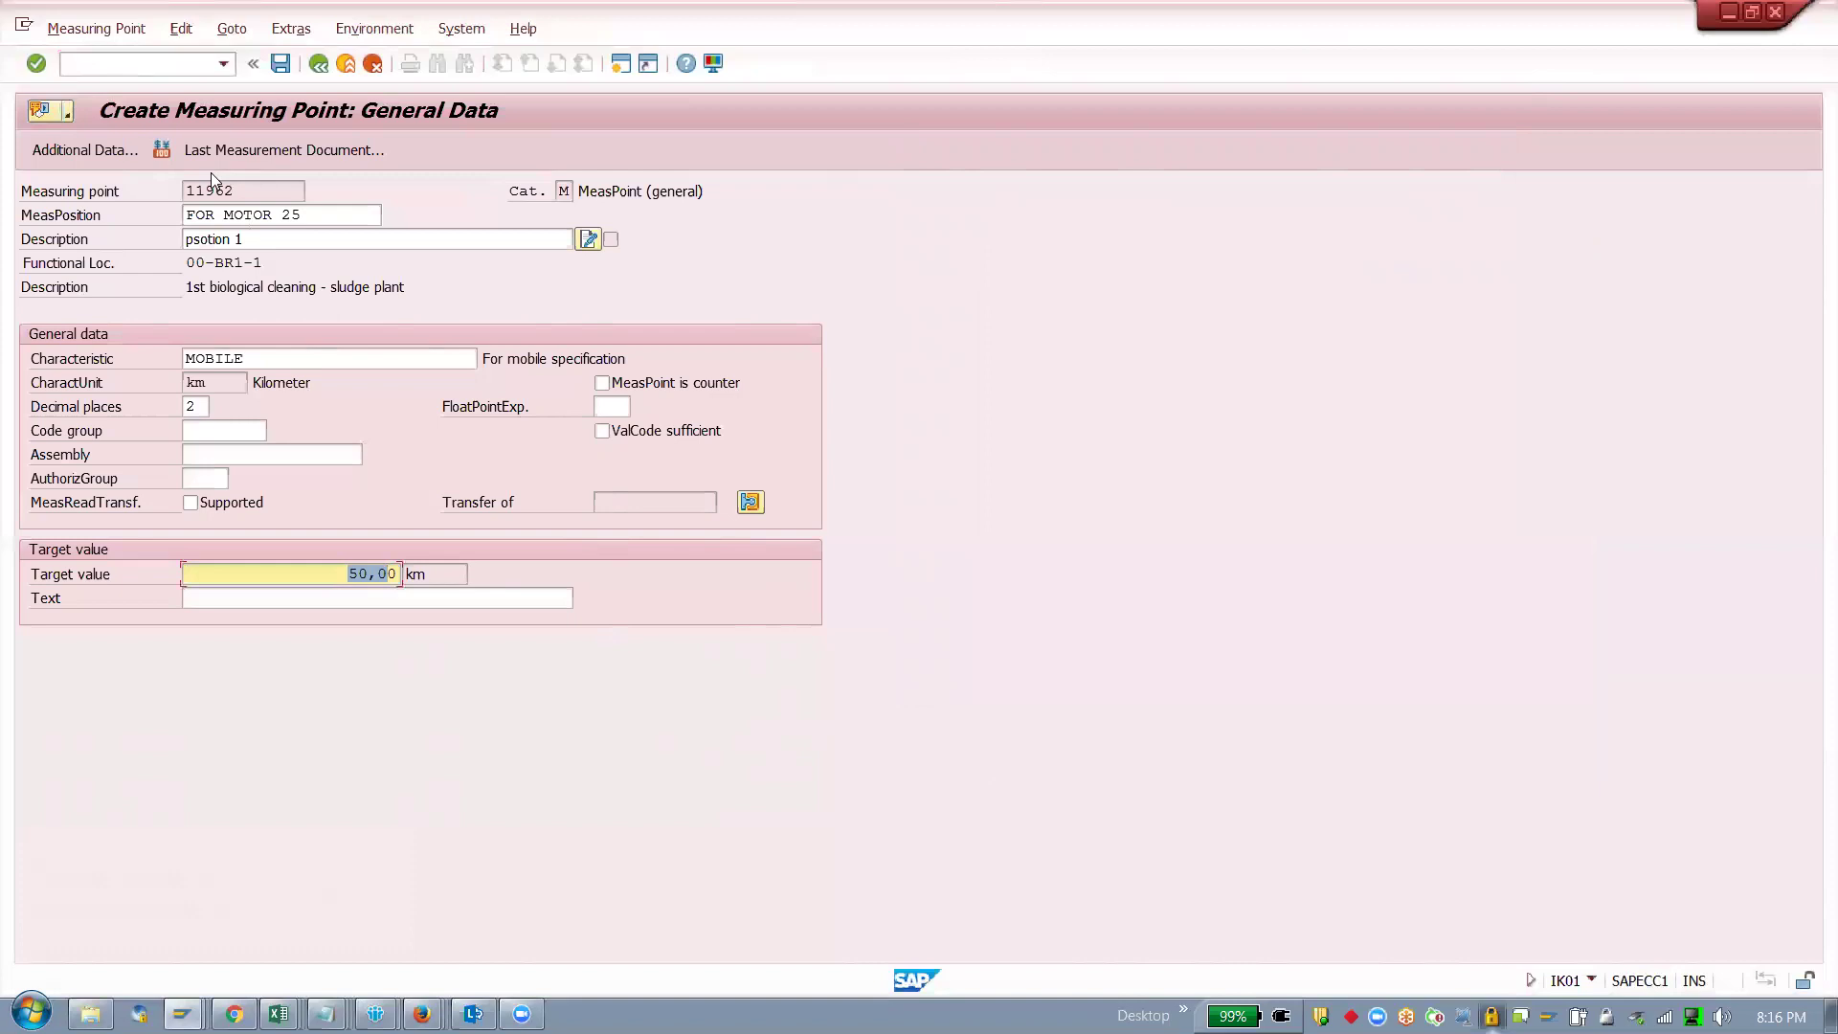
{"action": "left_click_drag", "start_coordinate": [305, 217], "coordinate": [142, 237]}
{"action": "left_click", "coordinate": [259, 242]}
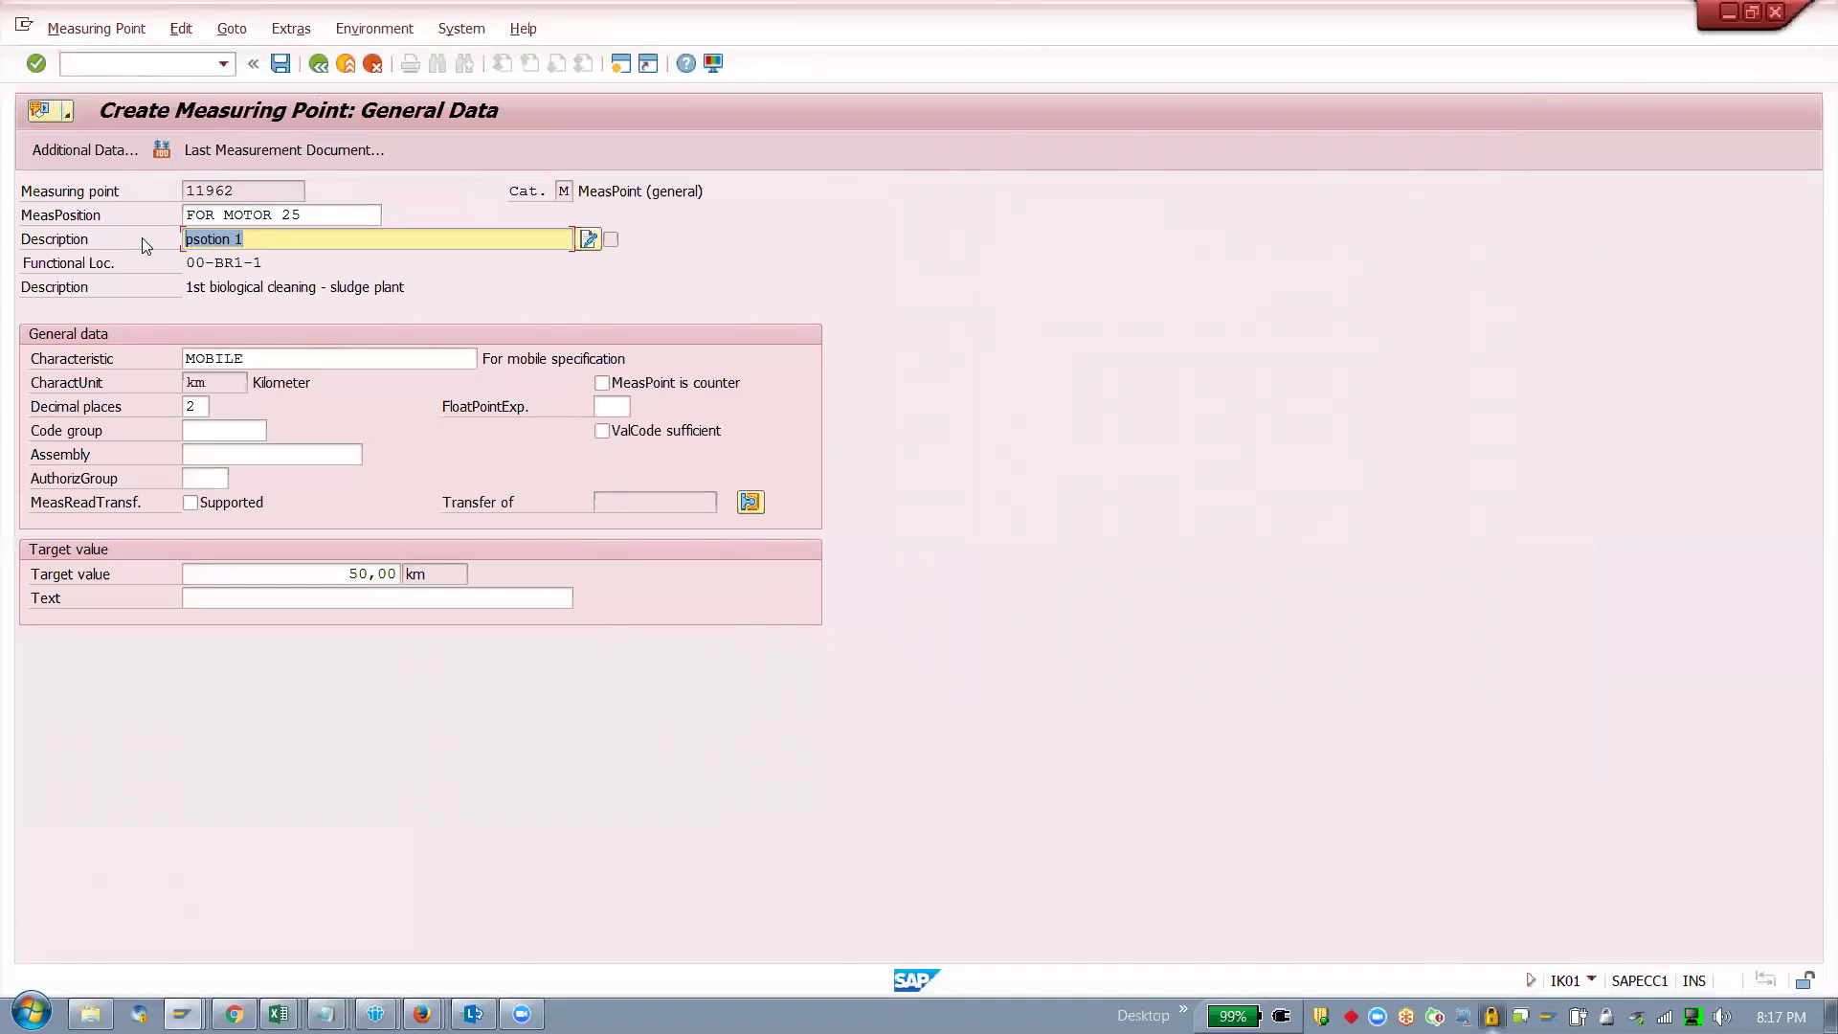
{"action": "left_click", "coordinate": [280, 64]}
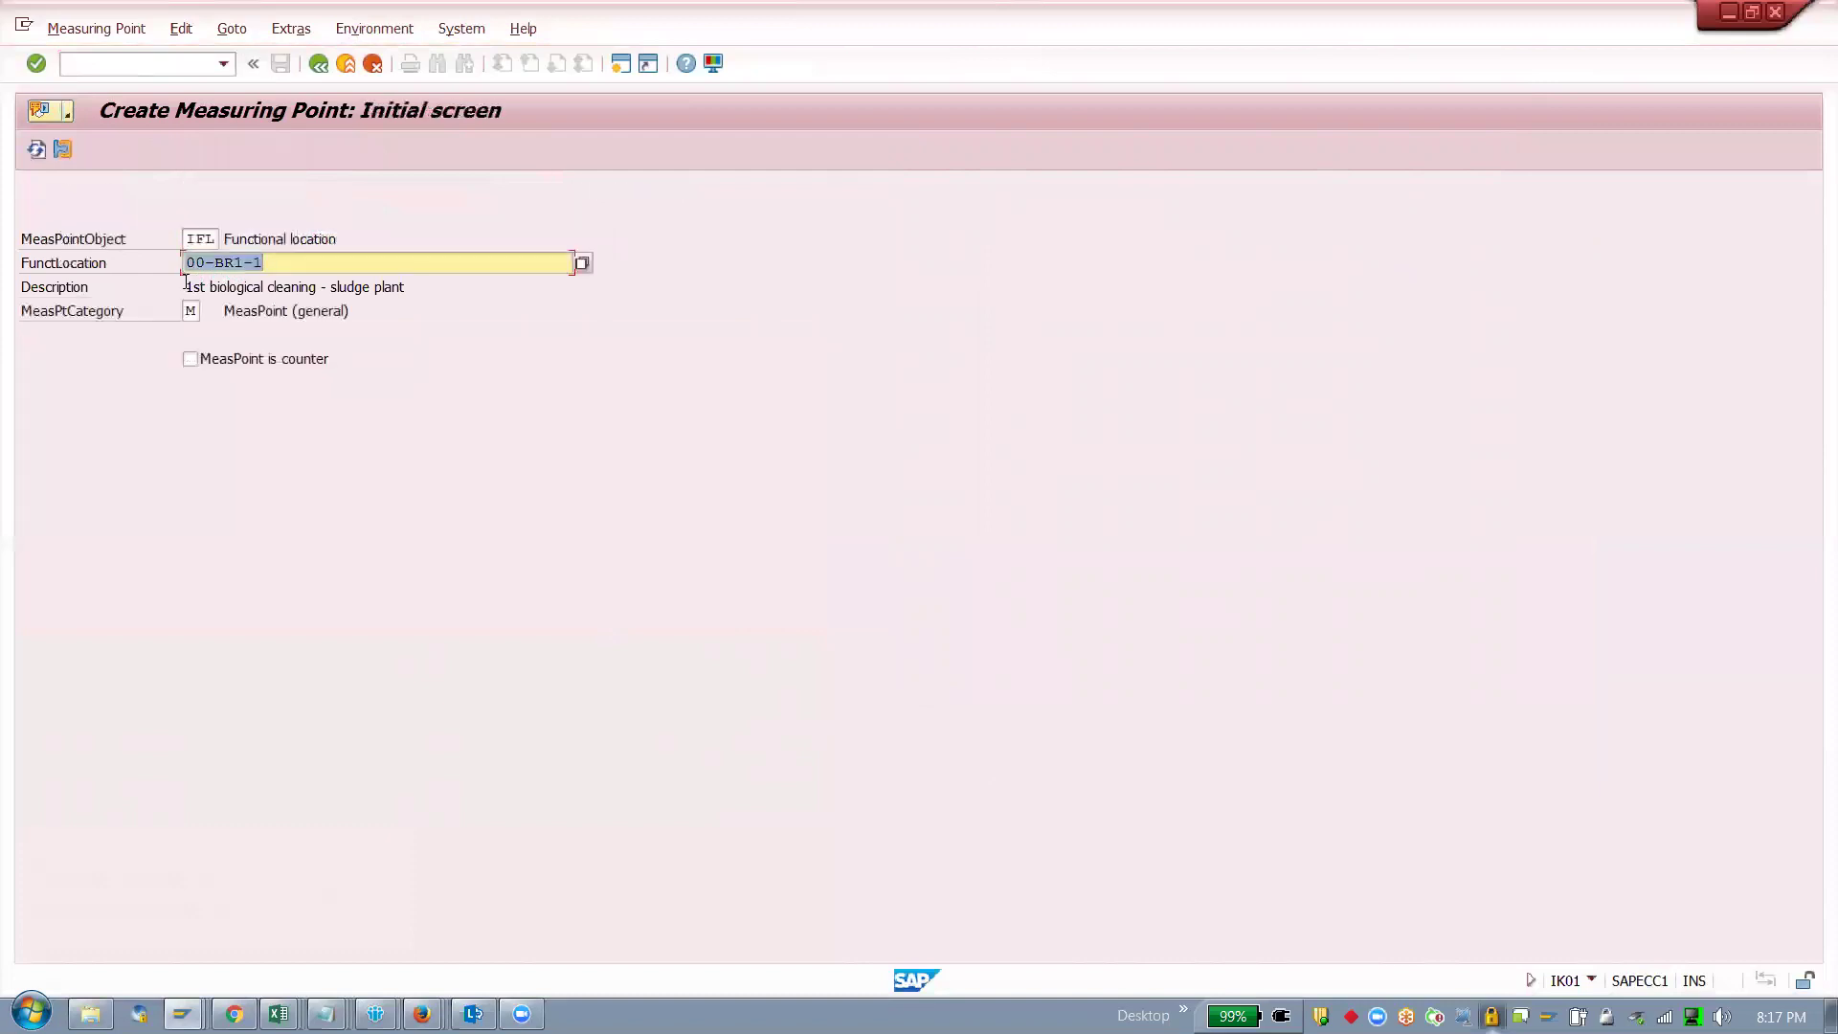
Step: Start a second measuring point for 00-BR1-1 with measurement position "for motor 25" and description "psotion 2"
{"action": "key", "text": "Return"}
{"action": "key", "text": "Down"}
{"action": "key", "text": "Return"}
{"action": "key", "text": "Tab"}
{"action": "key", "text": "Down"}
{"action": "key", "text": "Return"}
{"action": "key", "text": "BackSpace"}
{"action": "type", "text": "2"}
{"action": "key", "text": "Return"}
{"action": "key", "text": "Return"}
Step: Assign the characteristic MOBILE to the second measuring point and save it
{"action": "left_click", "coordinate": [276, 360]}
{"action": "key", "text": "Down"}
{"action": "key", "text": "Return"}
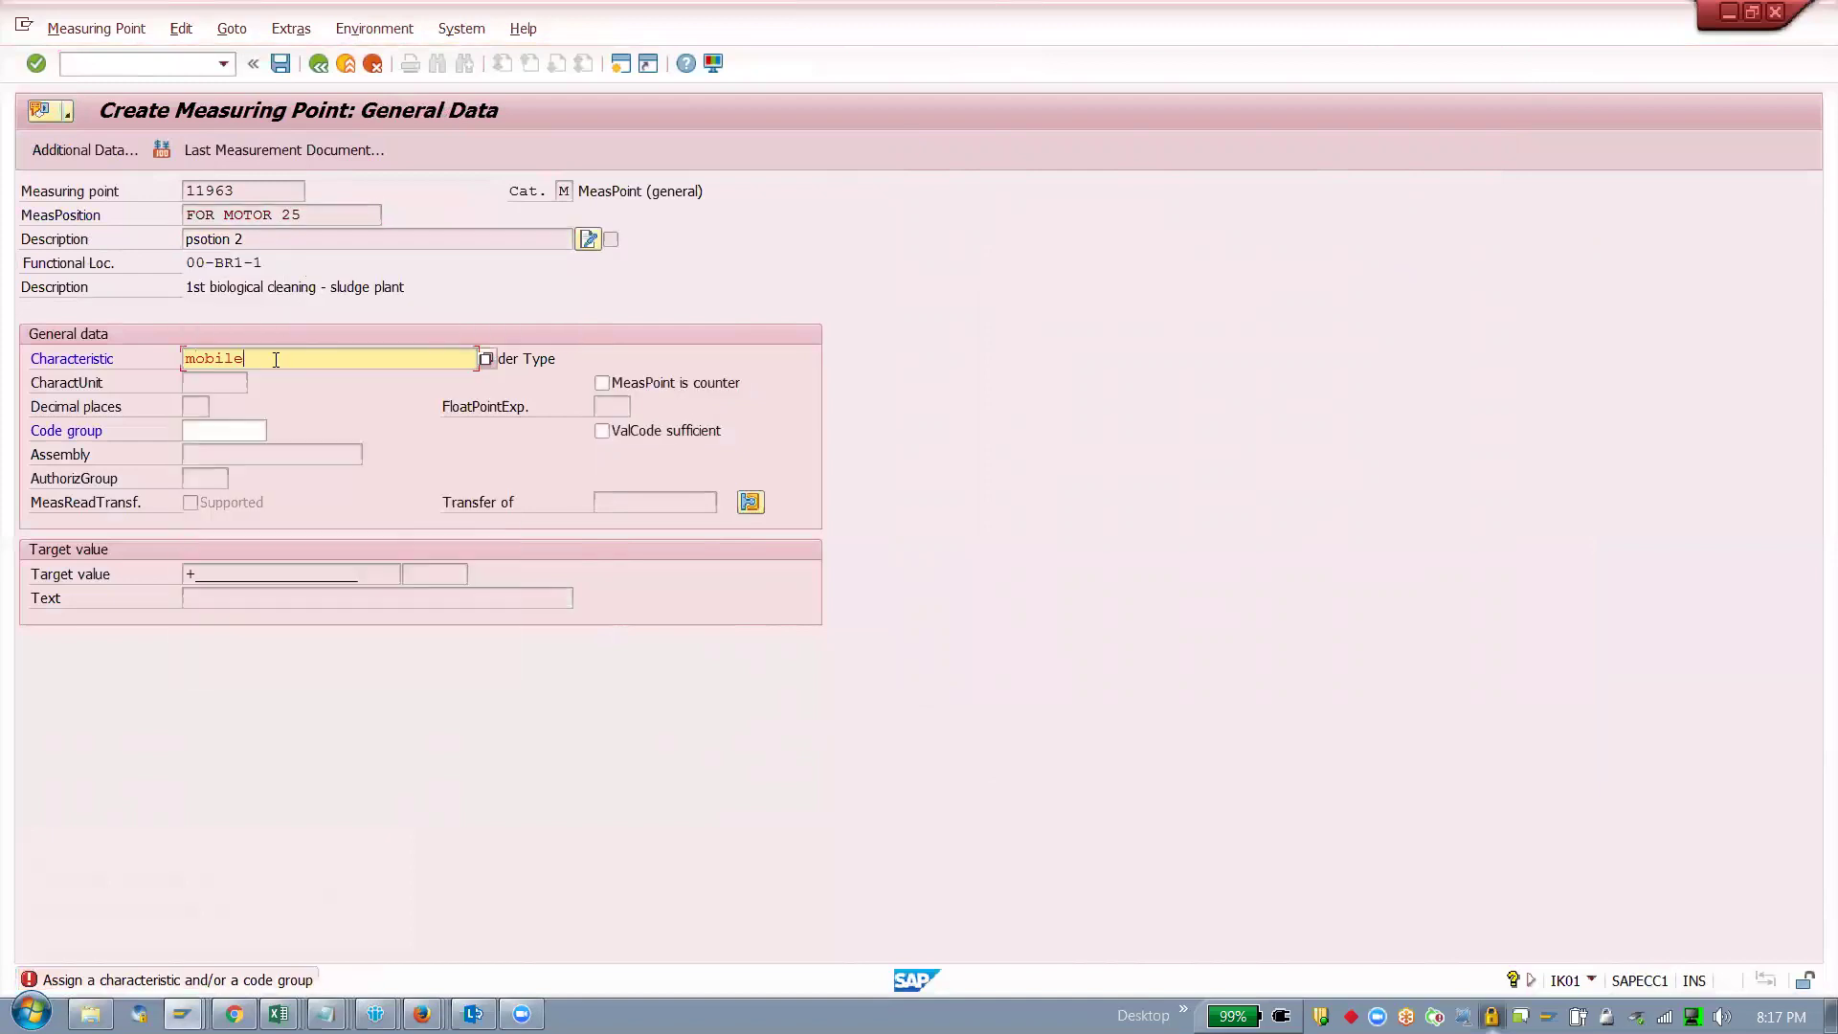
{"action": "key", "text": "Return"}
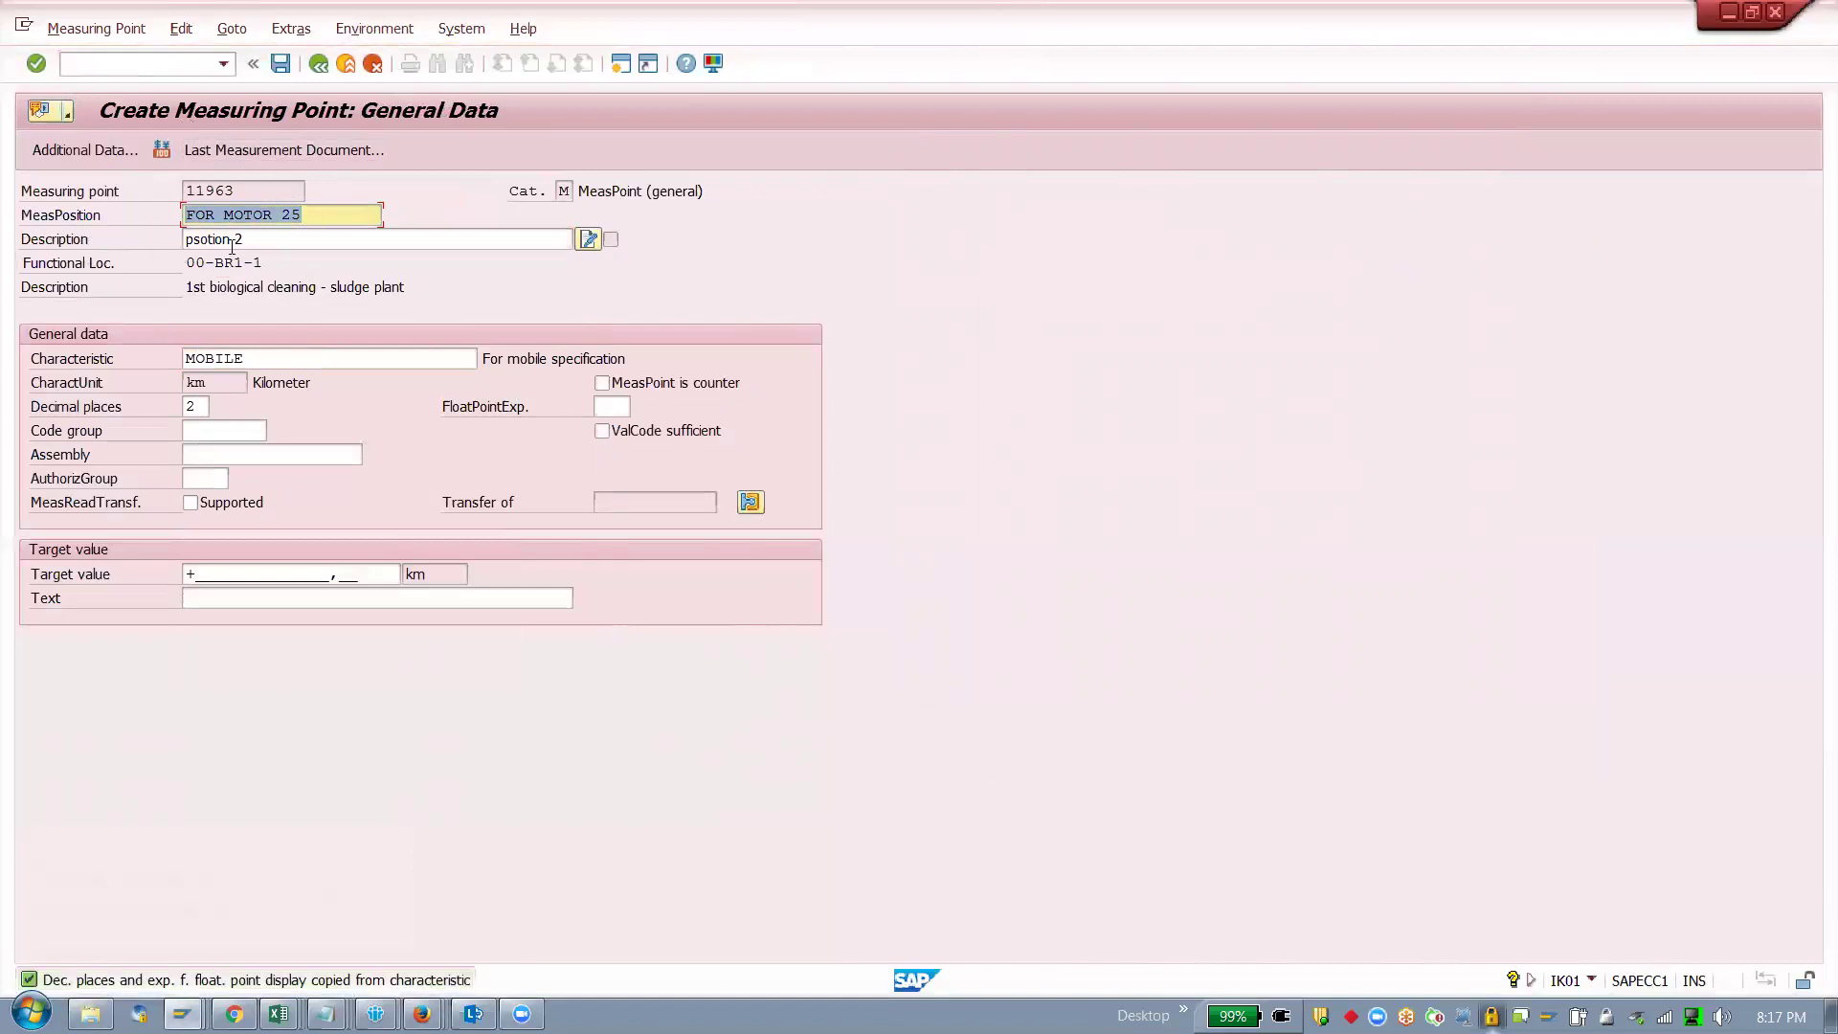
{"action": "key", "text": "Tab"}
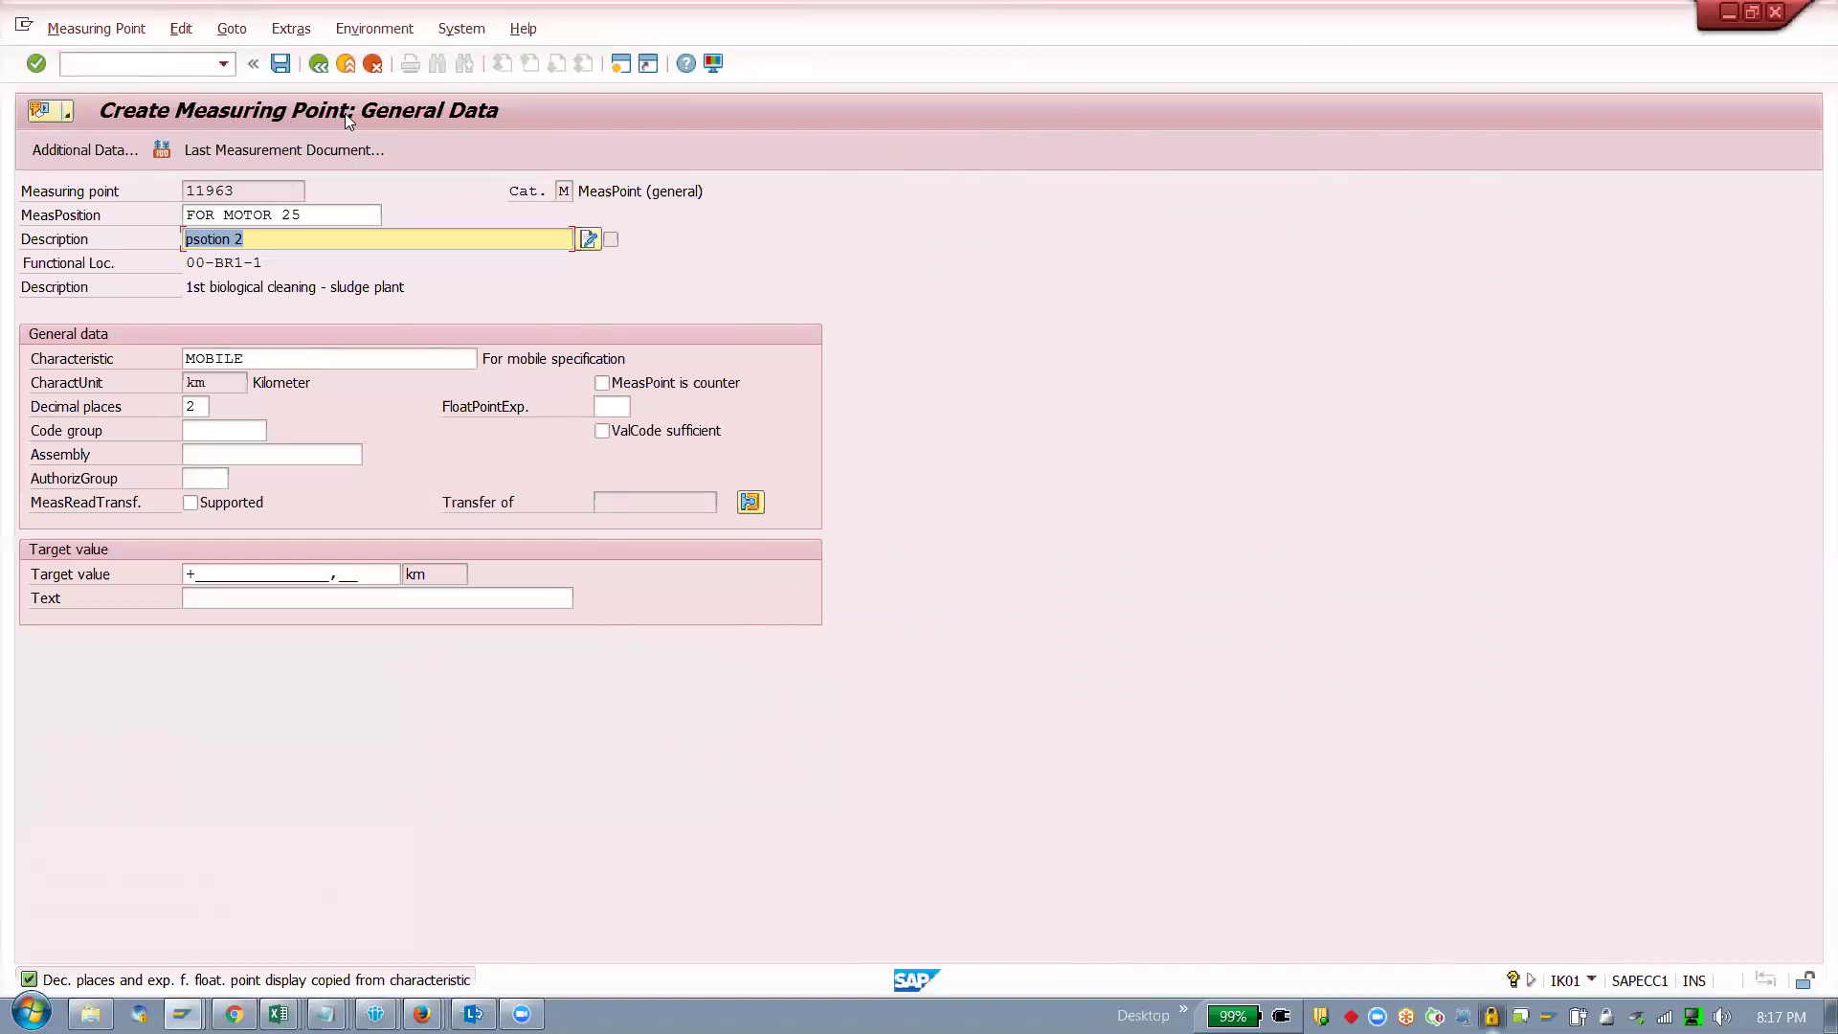
{"action": "left_click", "coordinate": [282, 65]}
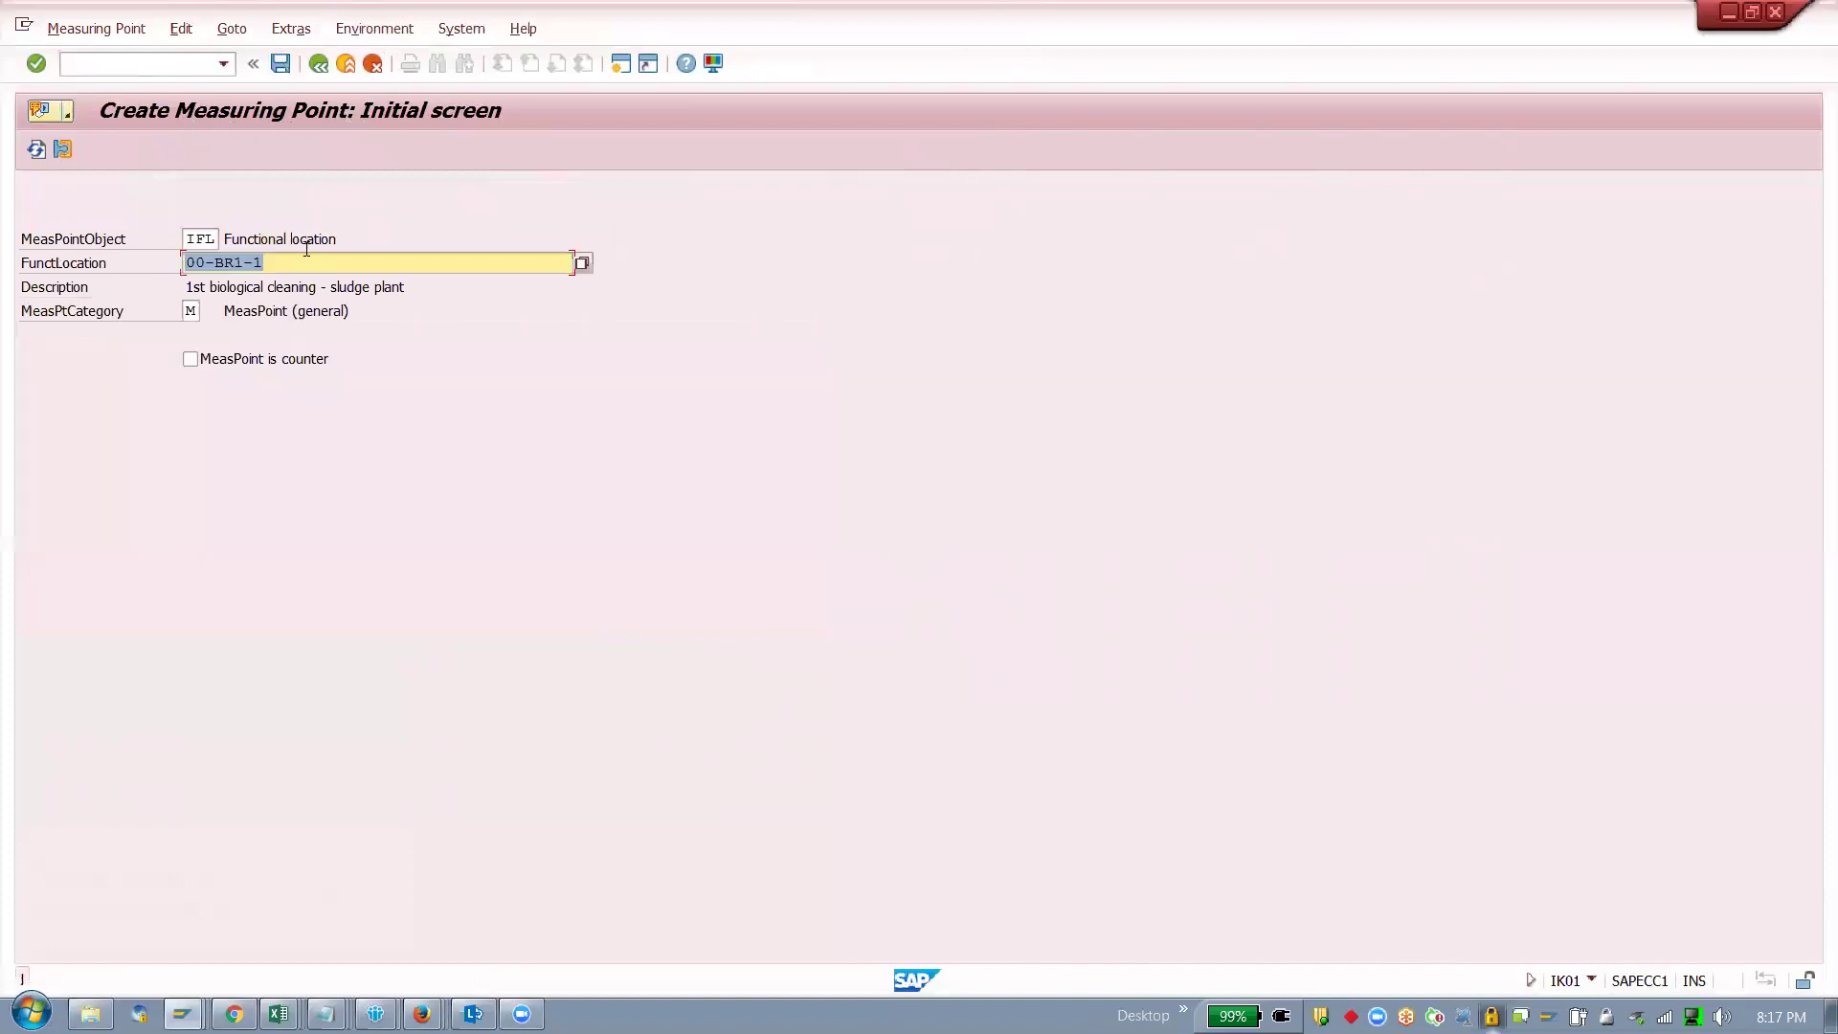
Step: Start a third measuring point for 00-BR1-1 with measurement position "for motor 25", entering "psotion 2" as its description
{"action": "key", "text": "Return"}
{"action": "type", "text": "f"}
{"action": "left_click", "coordinate": [278, 231]}
{"action": "key", "text": "Tab"}
{"action": "type", "text": "psotion 2"}
{"action": "key", "text": "Return"}
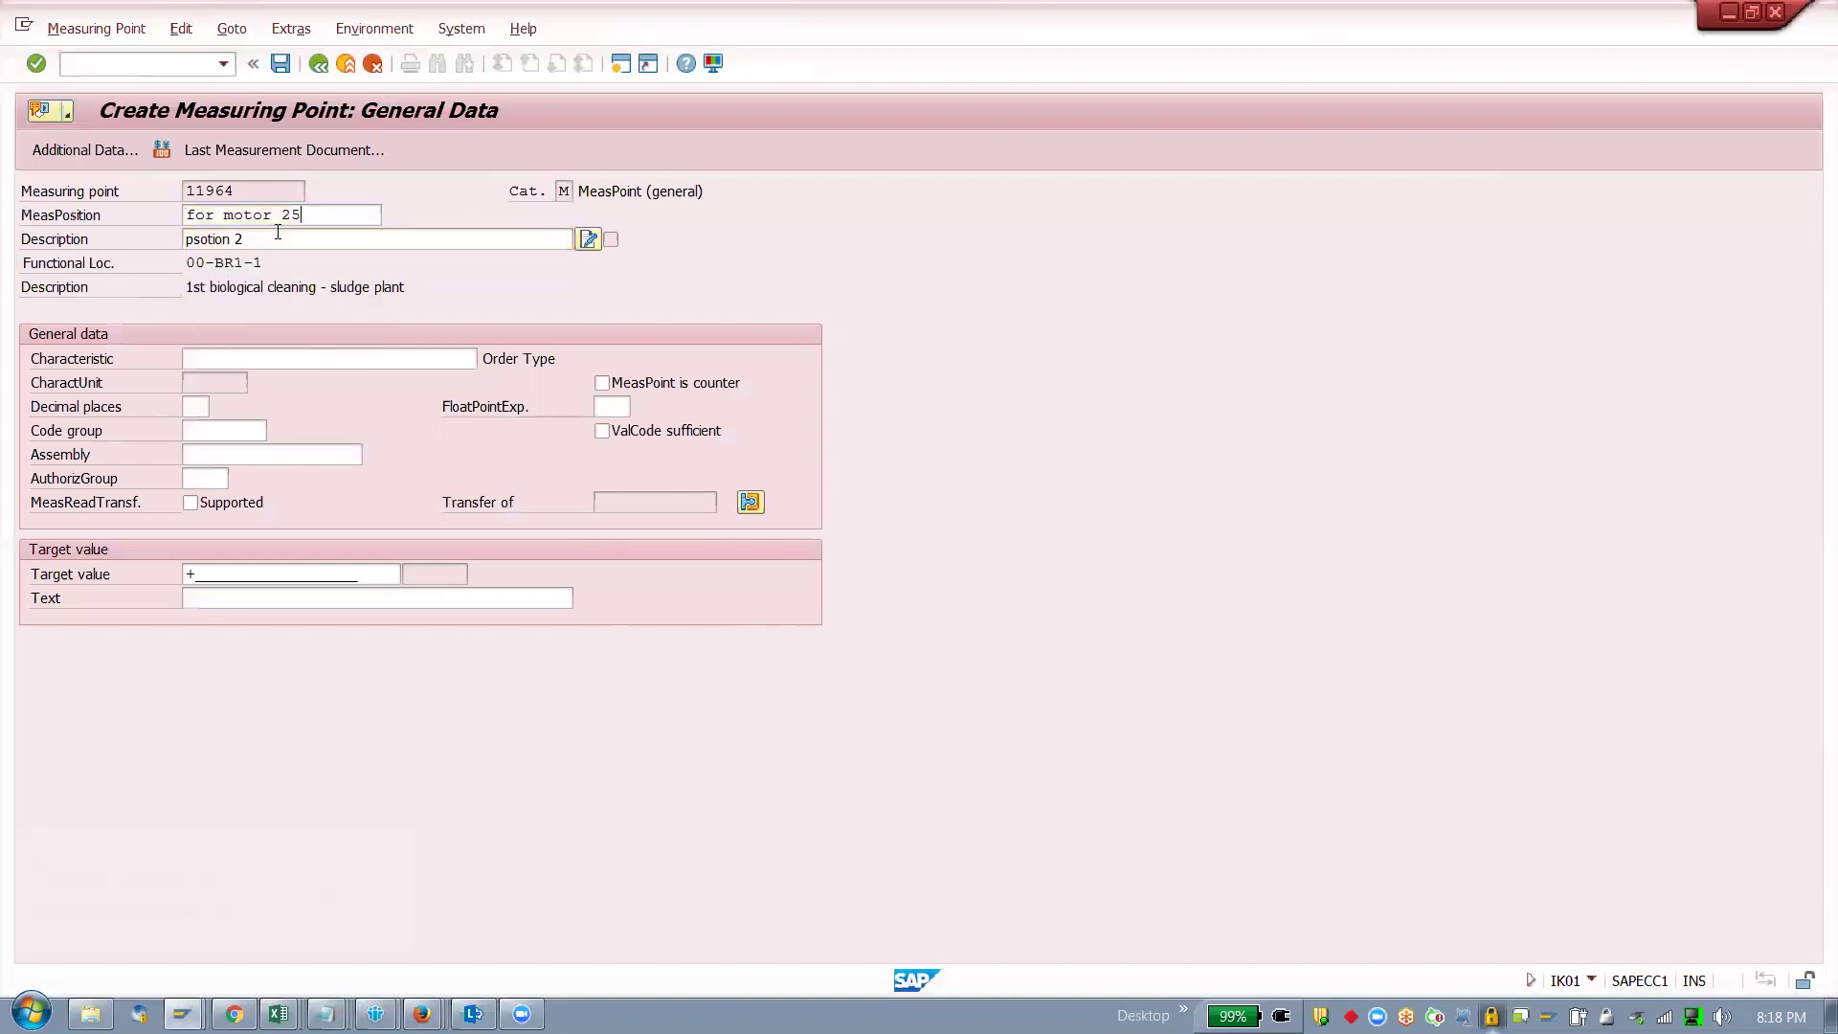
Step: Assign the characteristic MOBILE to the third measuring point
{"action": "left_click", "coordinate": [264, 358]}
{"action": "key", "text": "Down"}
{"action": "key", "text": "Return"}
{"action": "key", "text": "Return"}
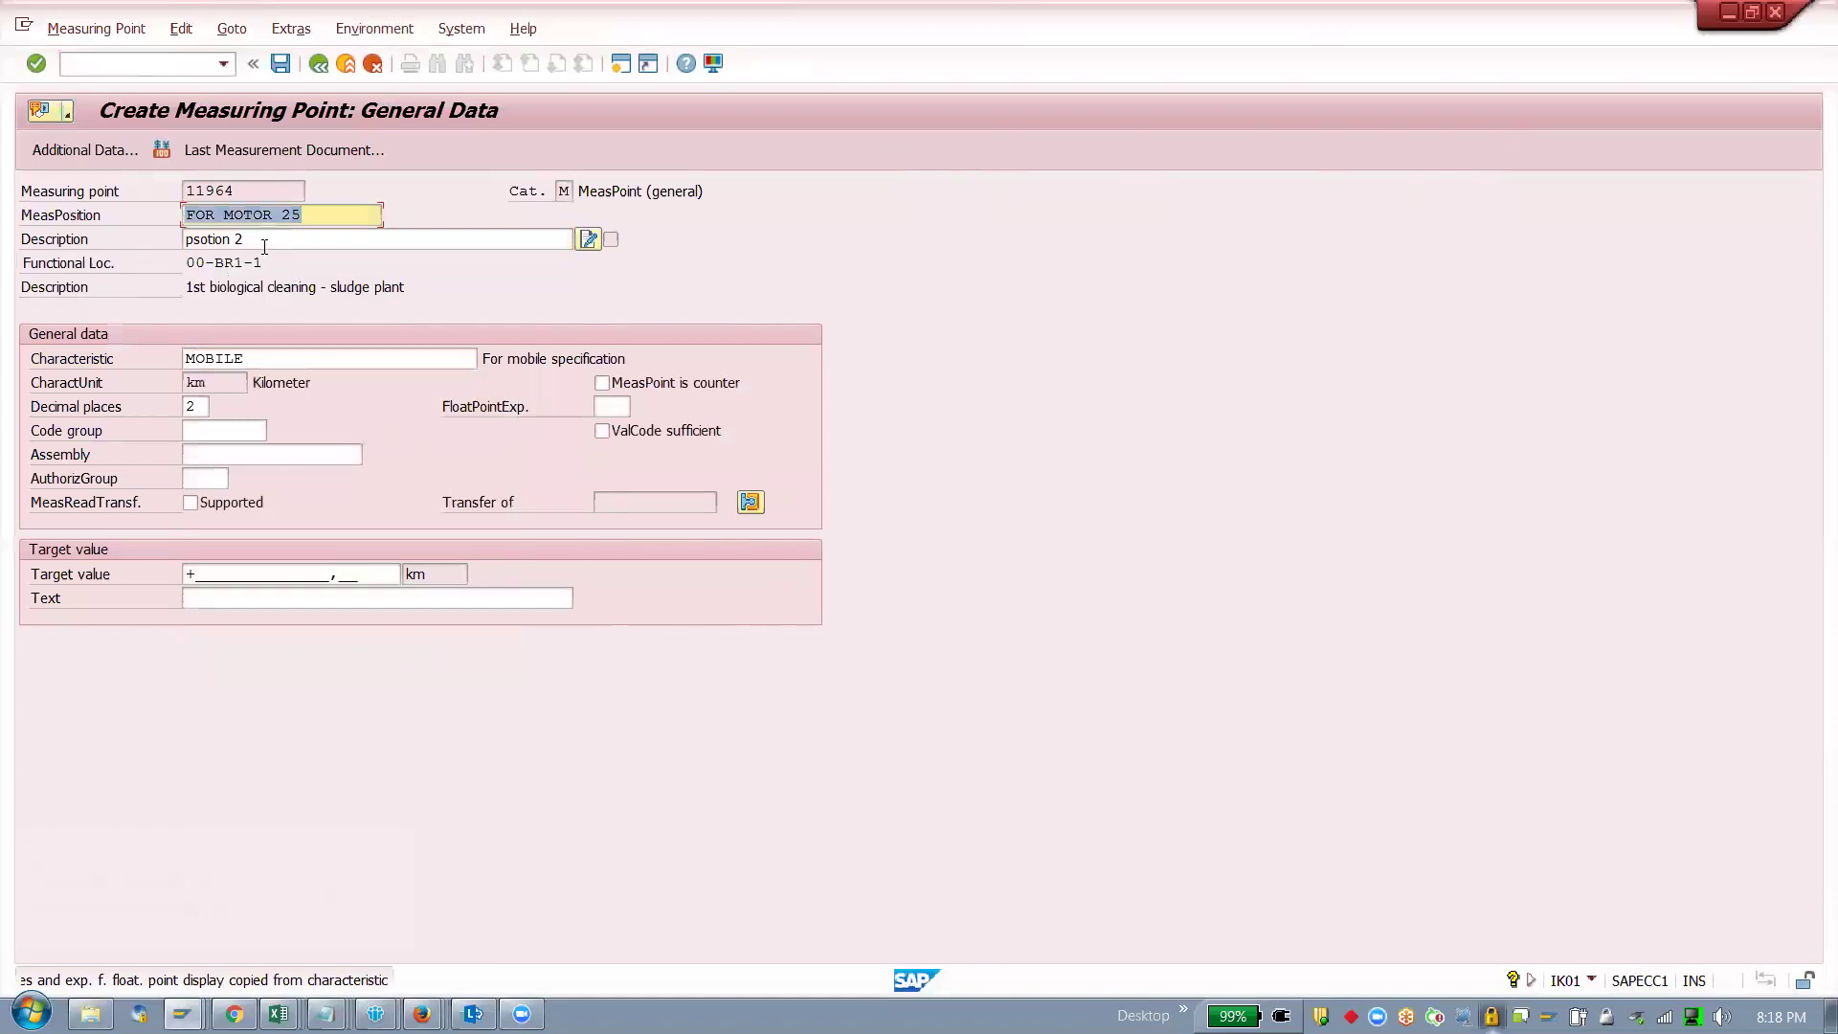
Step: Change the third measuring point's description to "psotion 3" and save it
{"action": "left_click", "coordinate": [262, 241]}
{"action": "key", "text": "BackSpace"}
{"action": "type", "text": "3"}
{"action": "key", "text": "Return"}
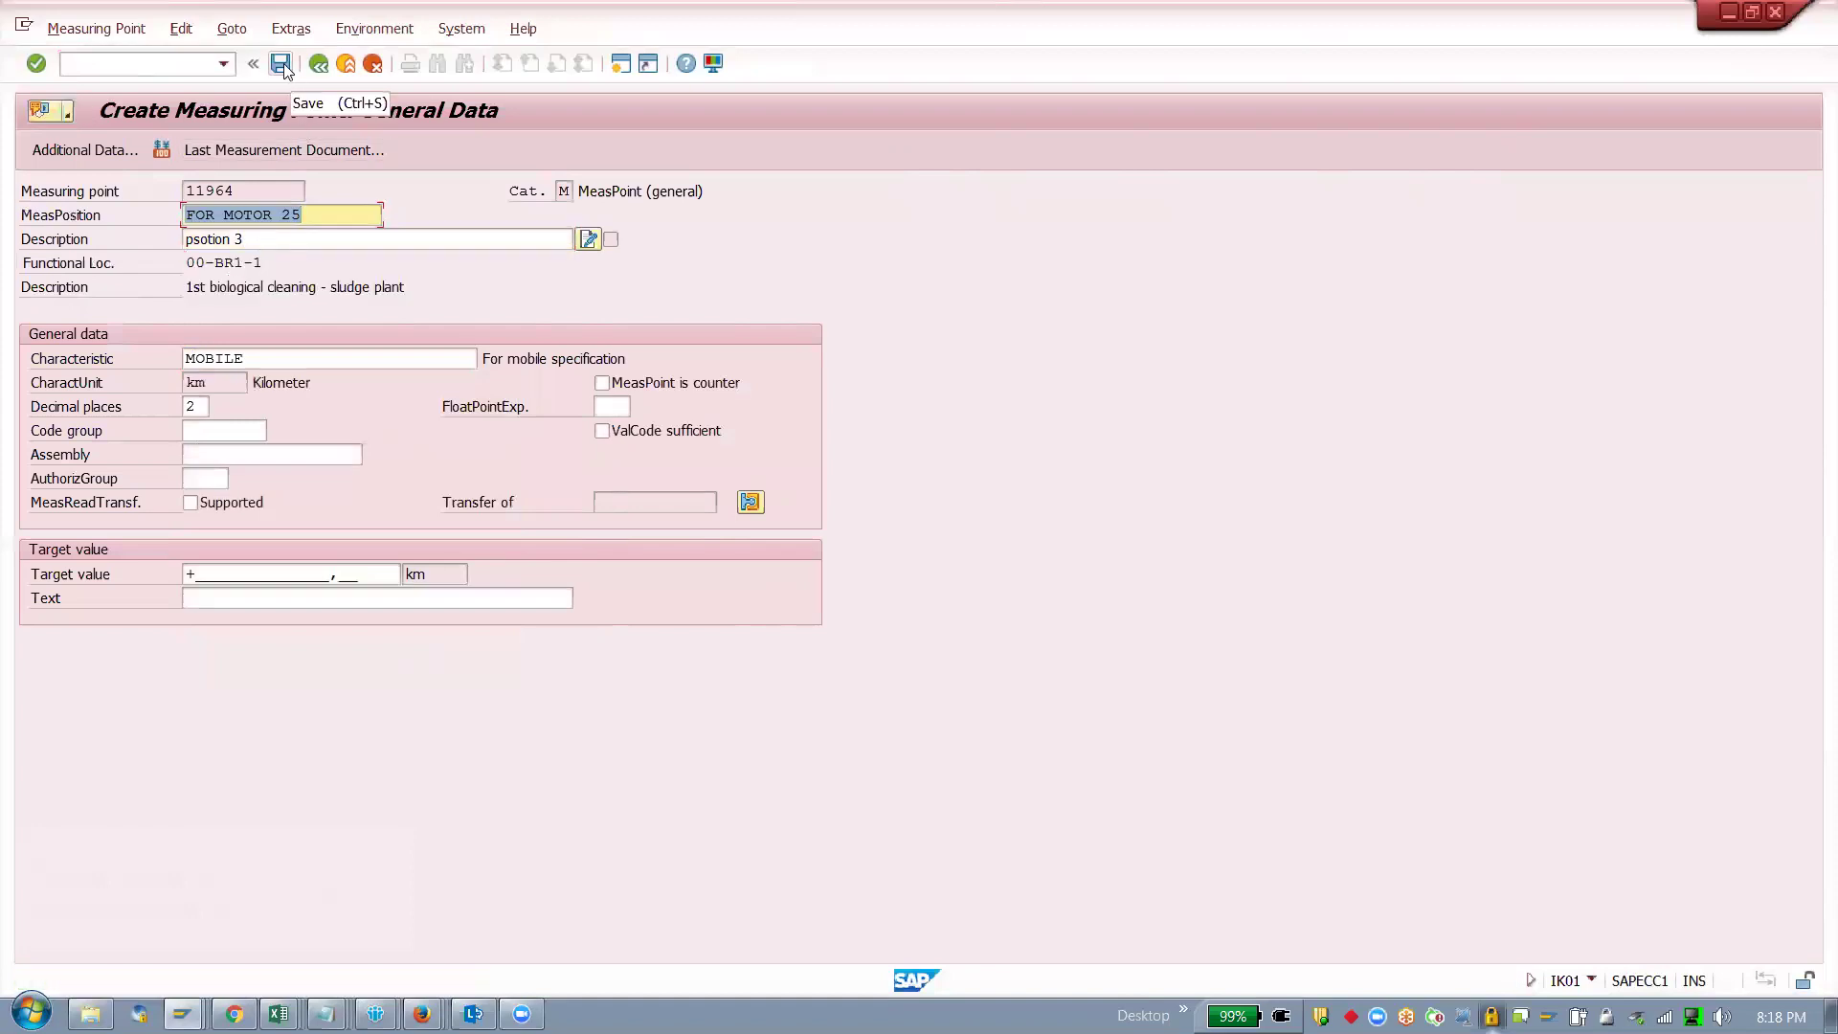
{"action": "left_click_drag", "start_coordinate": [263, 263], "coordinate": [194, 263]}
{"action": "left_click", "coordinate": [196, 264]}
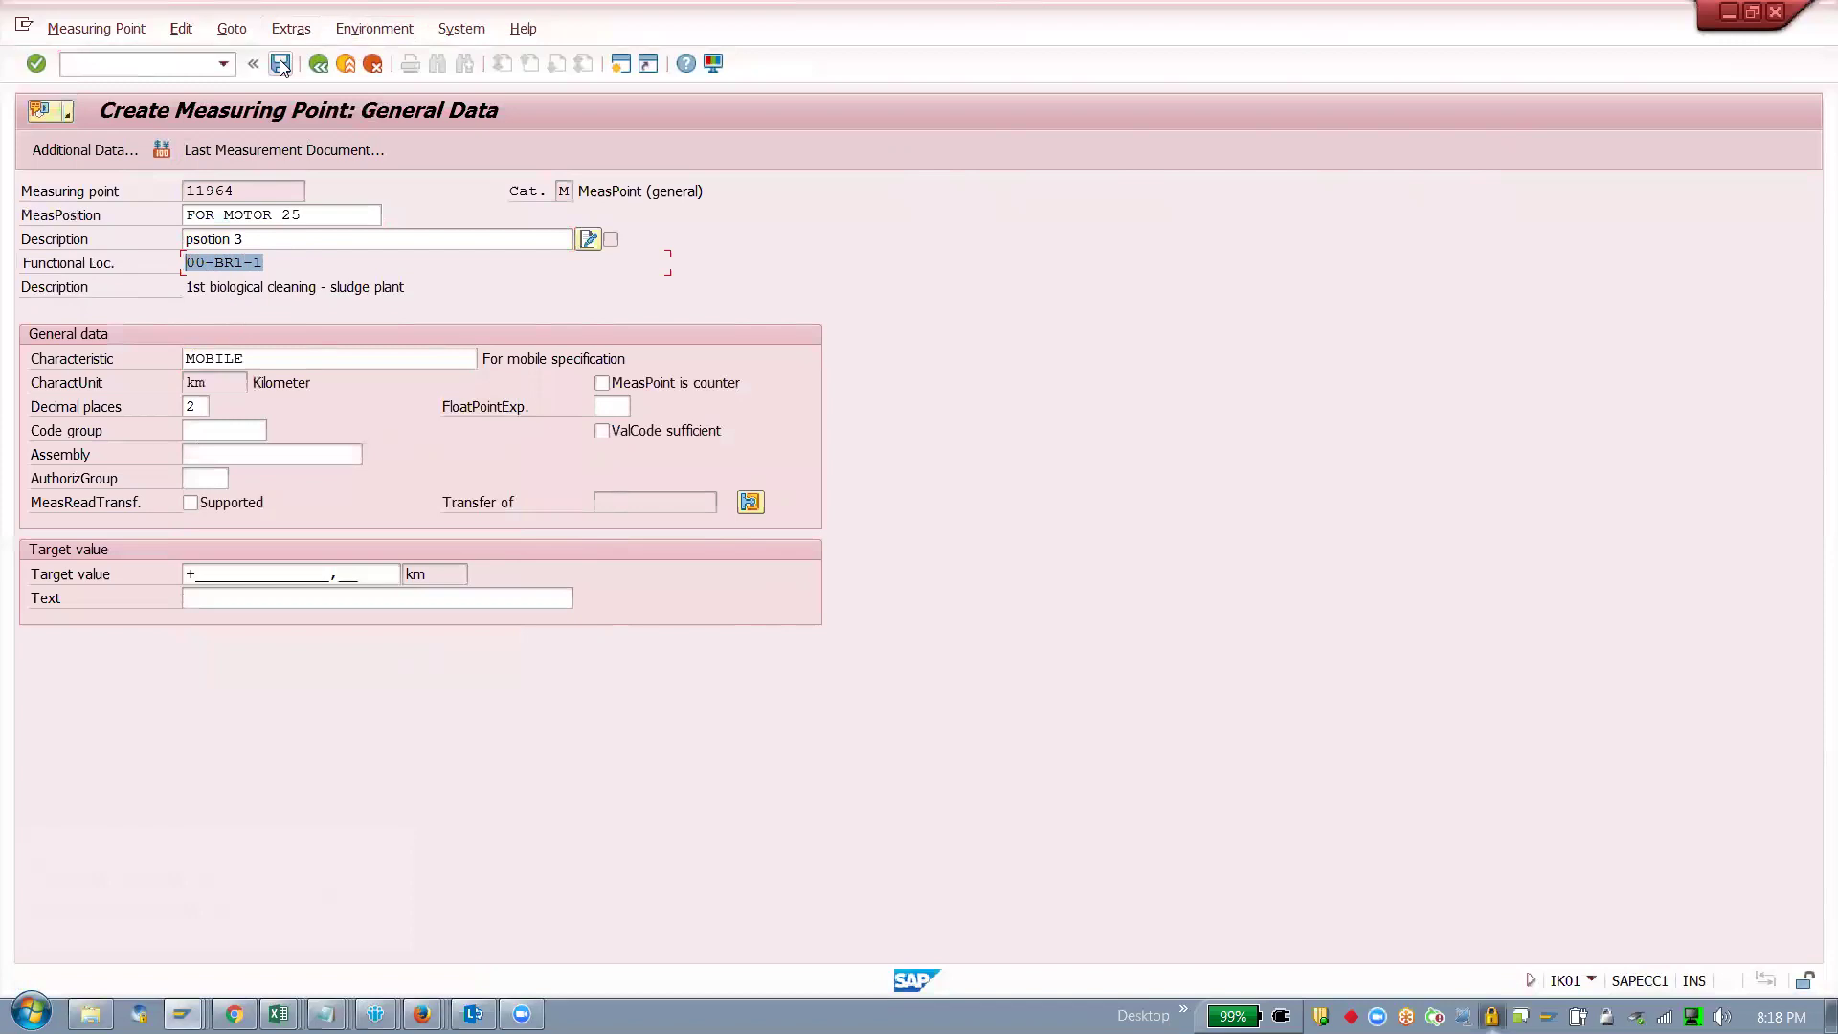
{"action": "left_click", "coordinate": [281, 63]}
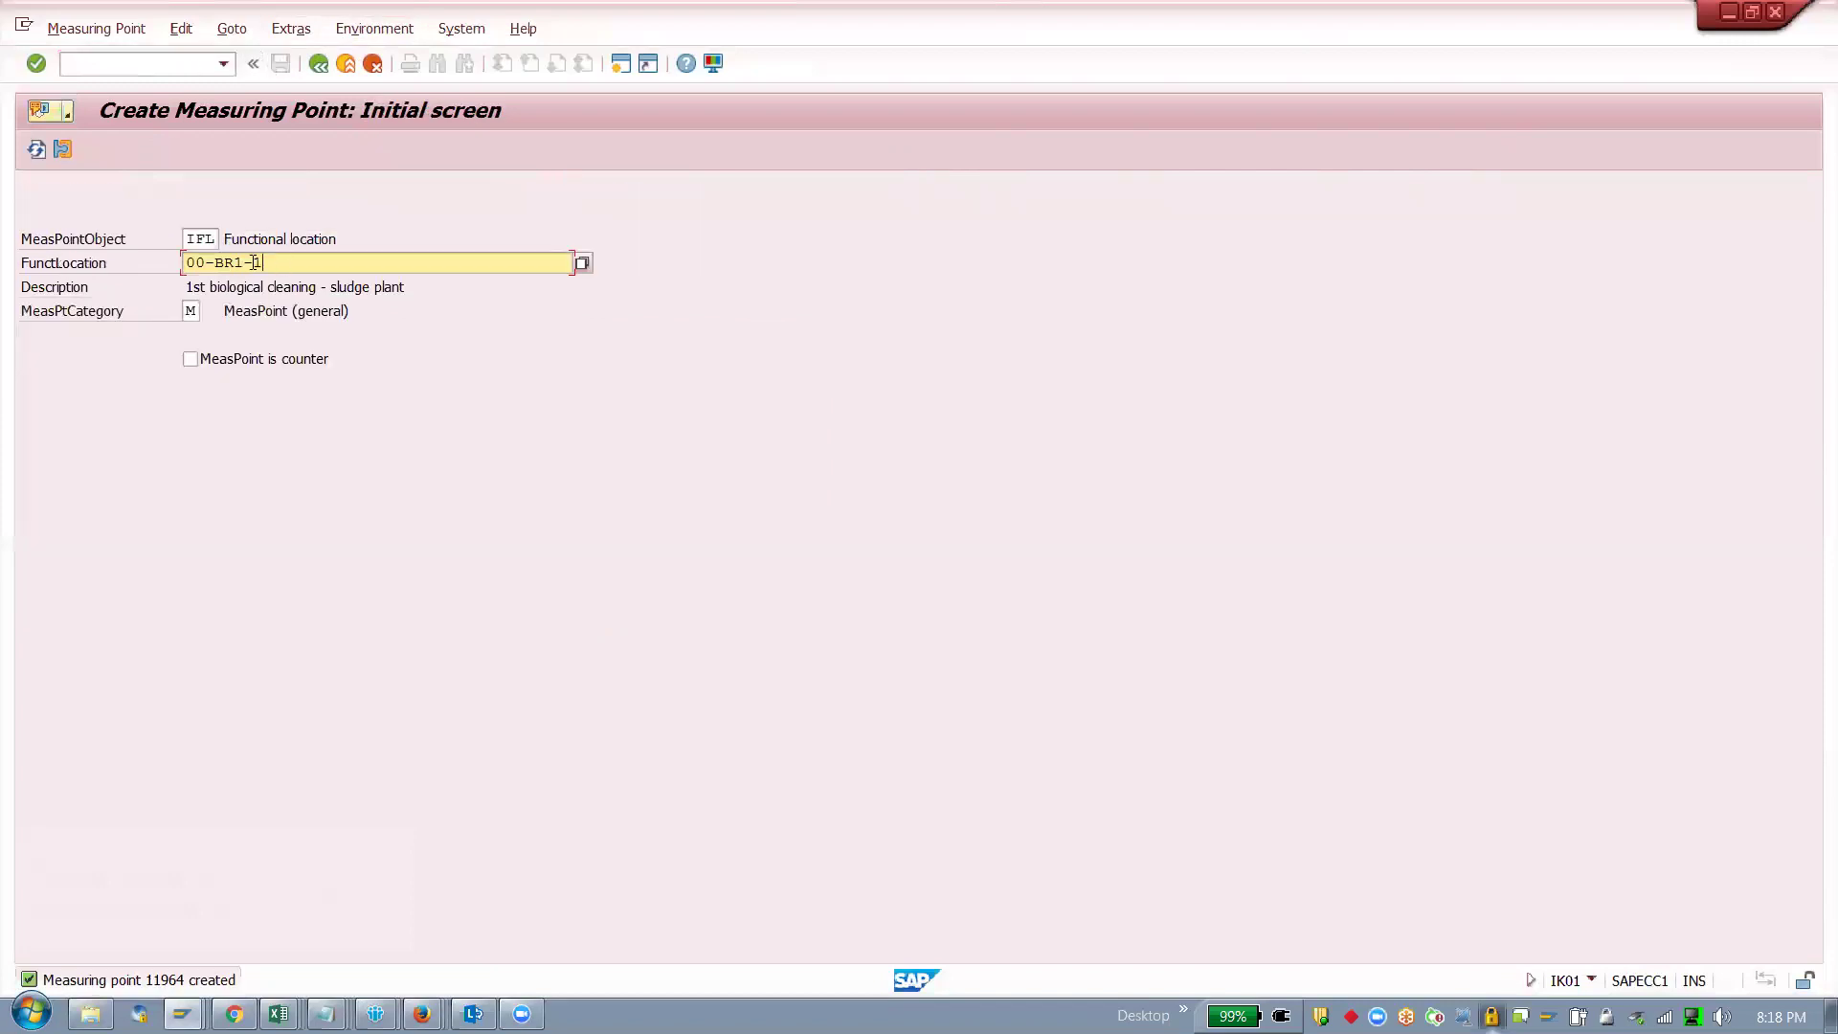
Step: Open functional location 00-BR1-1 in transaction IL02 and review the measuring points assigned to it
{"action": "left_click", "coordinate": [143, 64]}
{"action": "type", "text": "/nil02"}
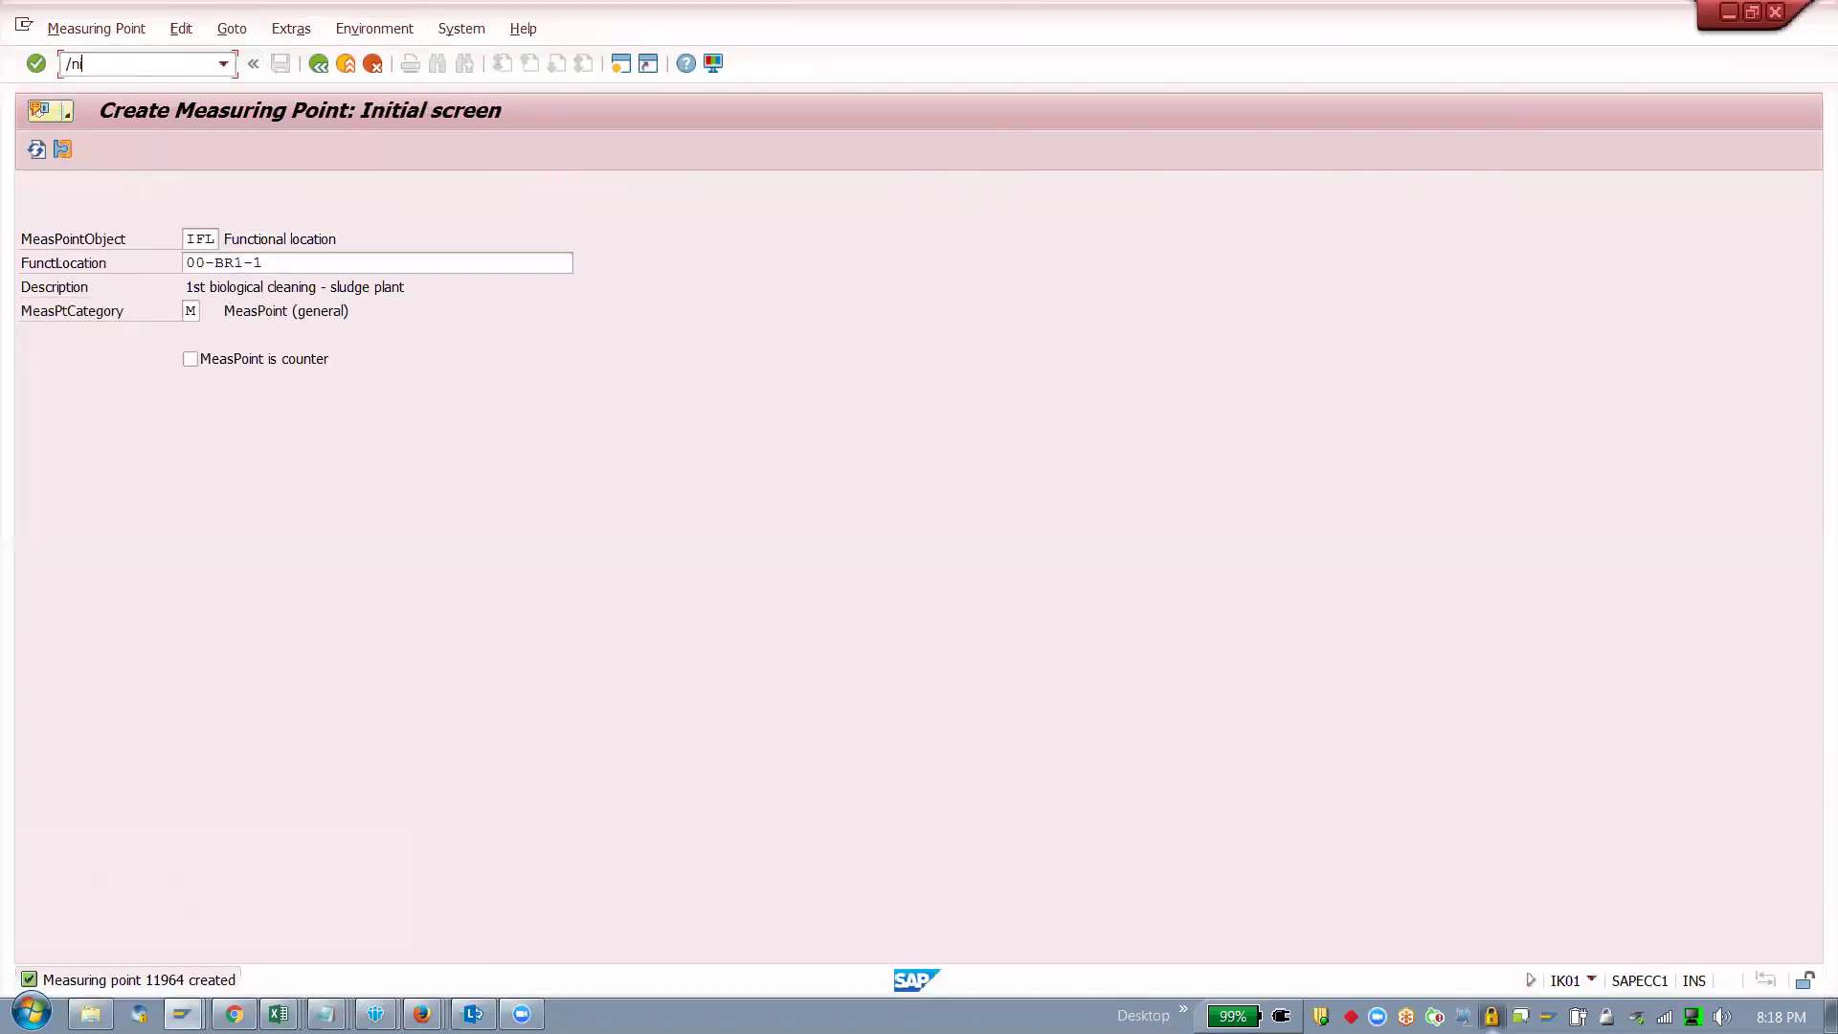
{"action": "key", "text": "Return"}
{"action": "left_click", "coordinate": [182, 66]}
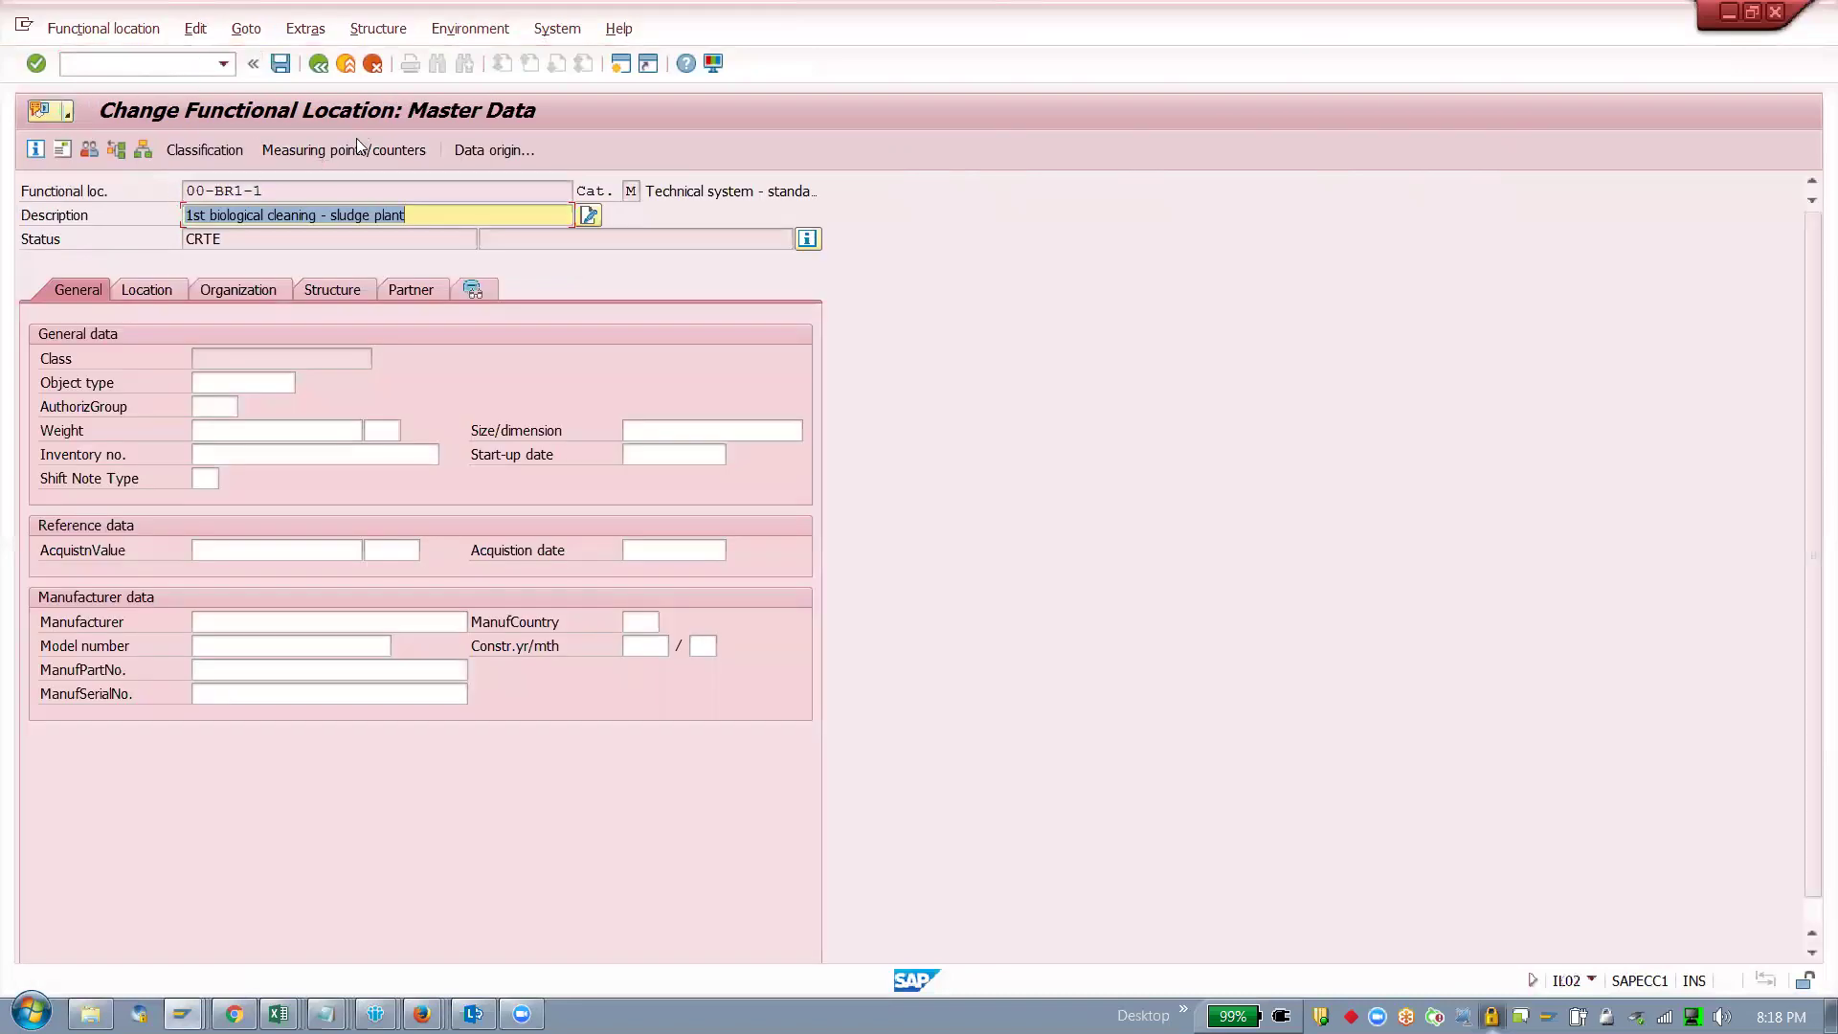
{"action": "left_click", "coordinate": [356, 149]}
{"action": "double_click", "coordinate": [96, 382]}
{"action": "double_click", "coordinate": [65, 429]}
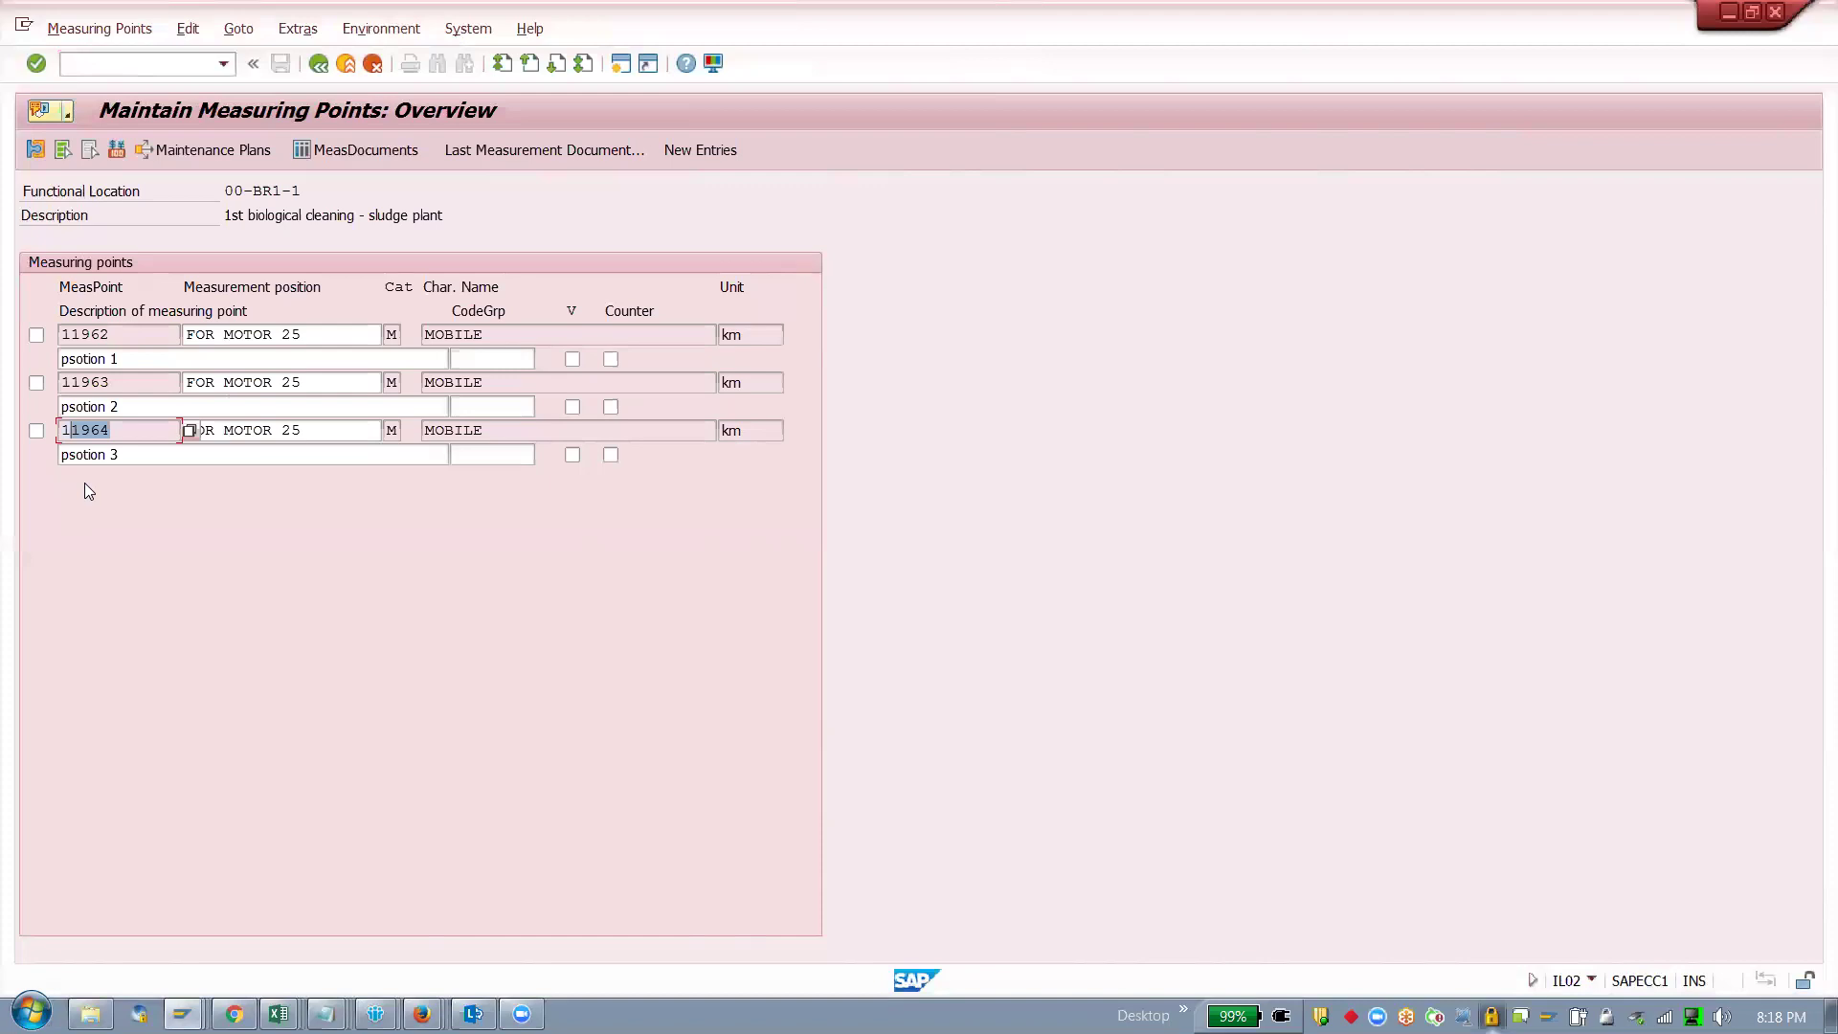
{"action": "key", "text": "Up"}
{"action": "key", "text": "Up"}
{"action": "key", "text": "Up"}
{"action": "key", "text": "Up"}
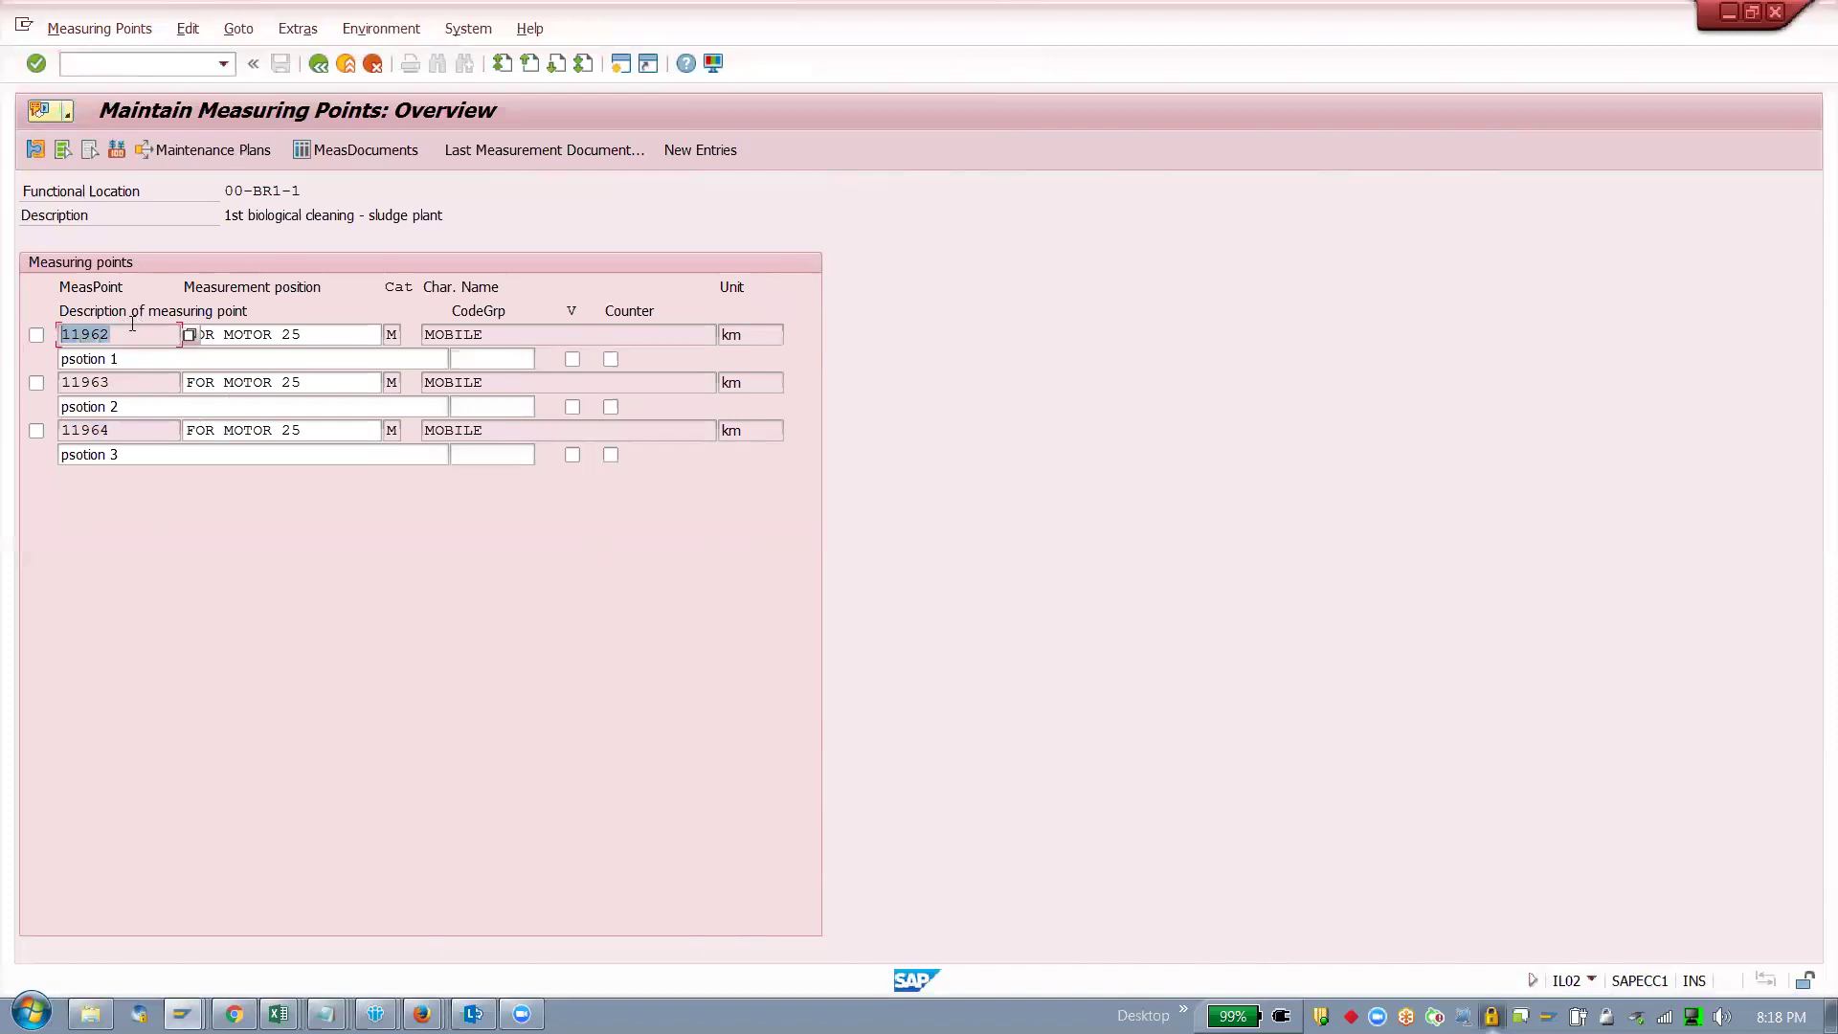
Step: Start transaction IK11 for creating a measurement document and show the response time in the status bar
{"action": "left_click", "coordinate": [173, 64]}
{"action": "type", "text": "/nik11"}
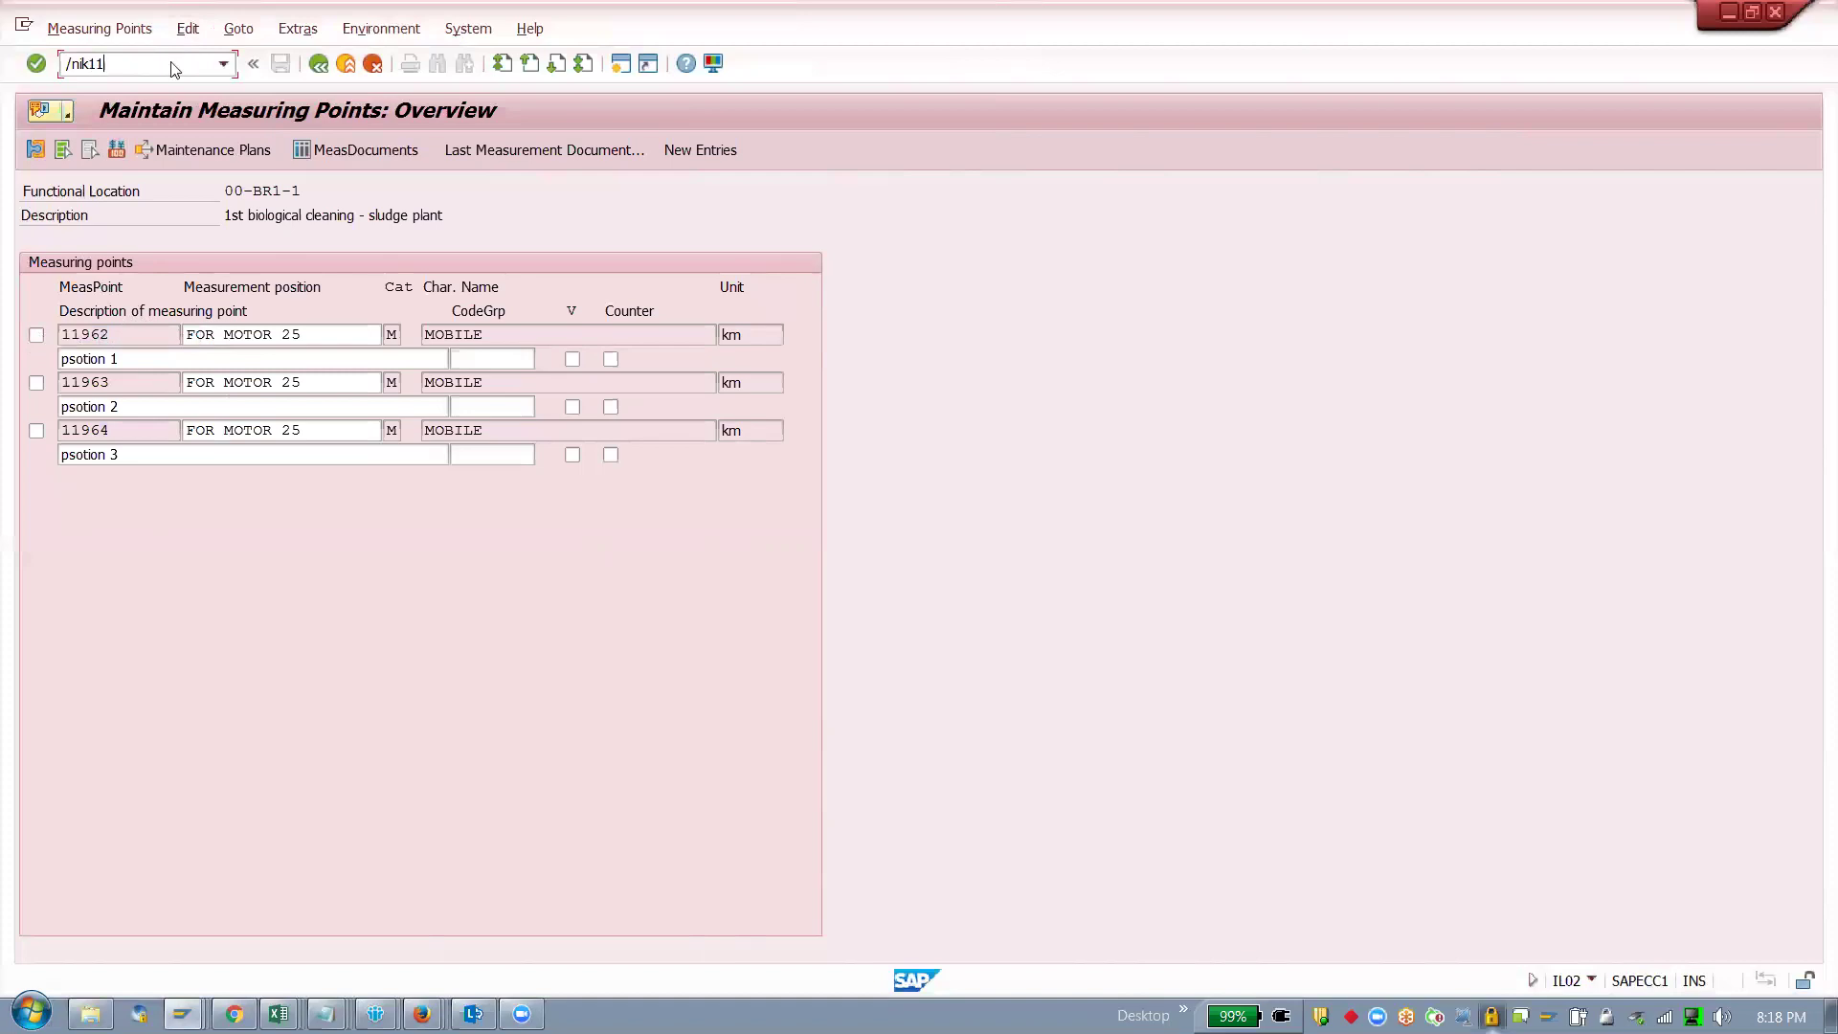
{"action": "key", "text": "Return"}
{"action": "left_click", "coordinate": [1591, 980]}
{"action": "left_click", "coordinate": [1711, 905]}
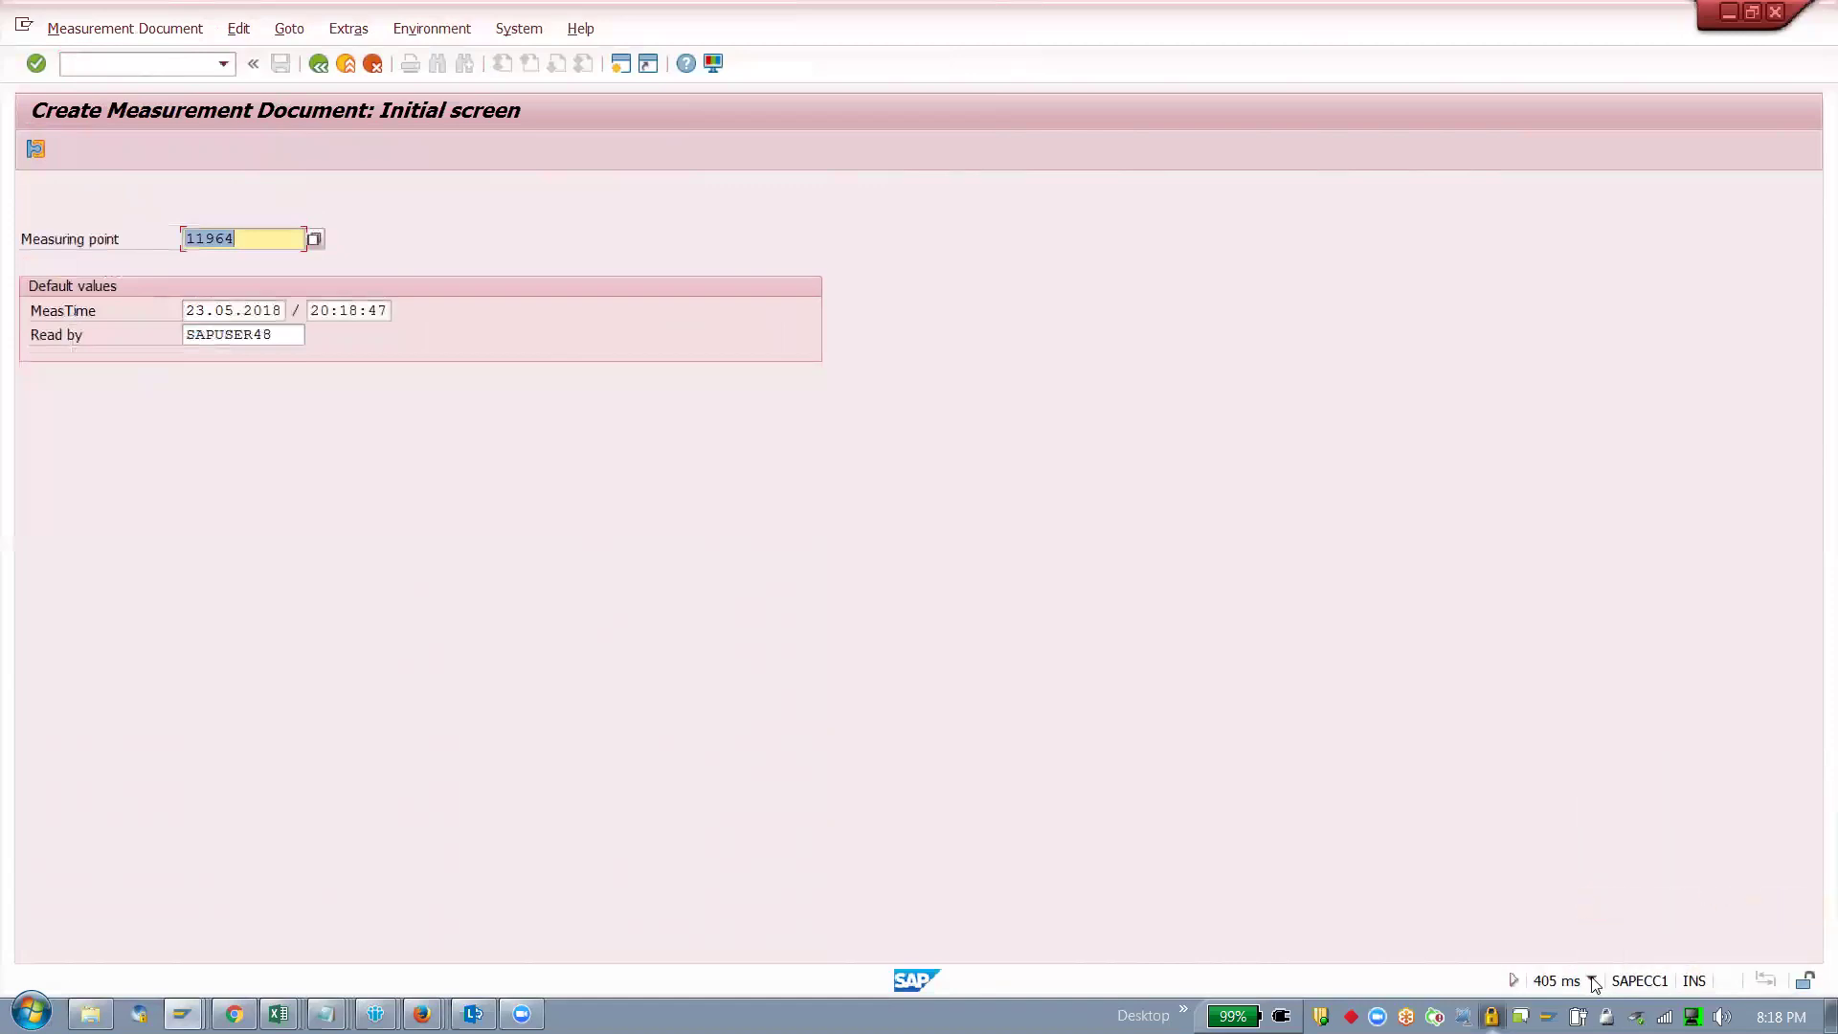
Step: Show the transaction code in the status bar and start a measurement document for measuring point 11962
{"action": "left_click", "coordinate": [1591, 979]}
{"action": "left_click", "coordinate": [1681, 884]}
{"action": "left_click", "coordinate": [249, 239]}
{"action": "key", "text": "BackSpace"}
{"action": "key", "text": "BackSpace"}
{"action": "type", "text": "62"}
{"action": "key", "text": "Return"}
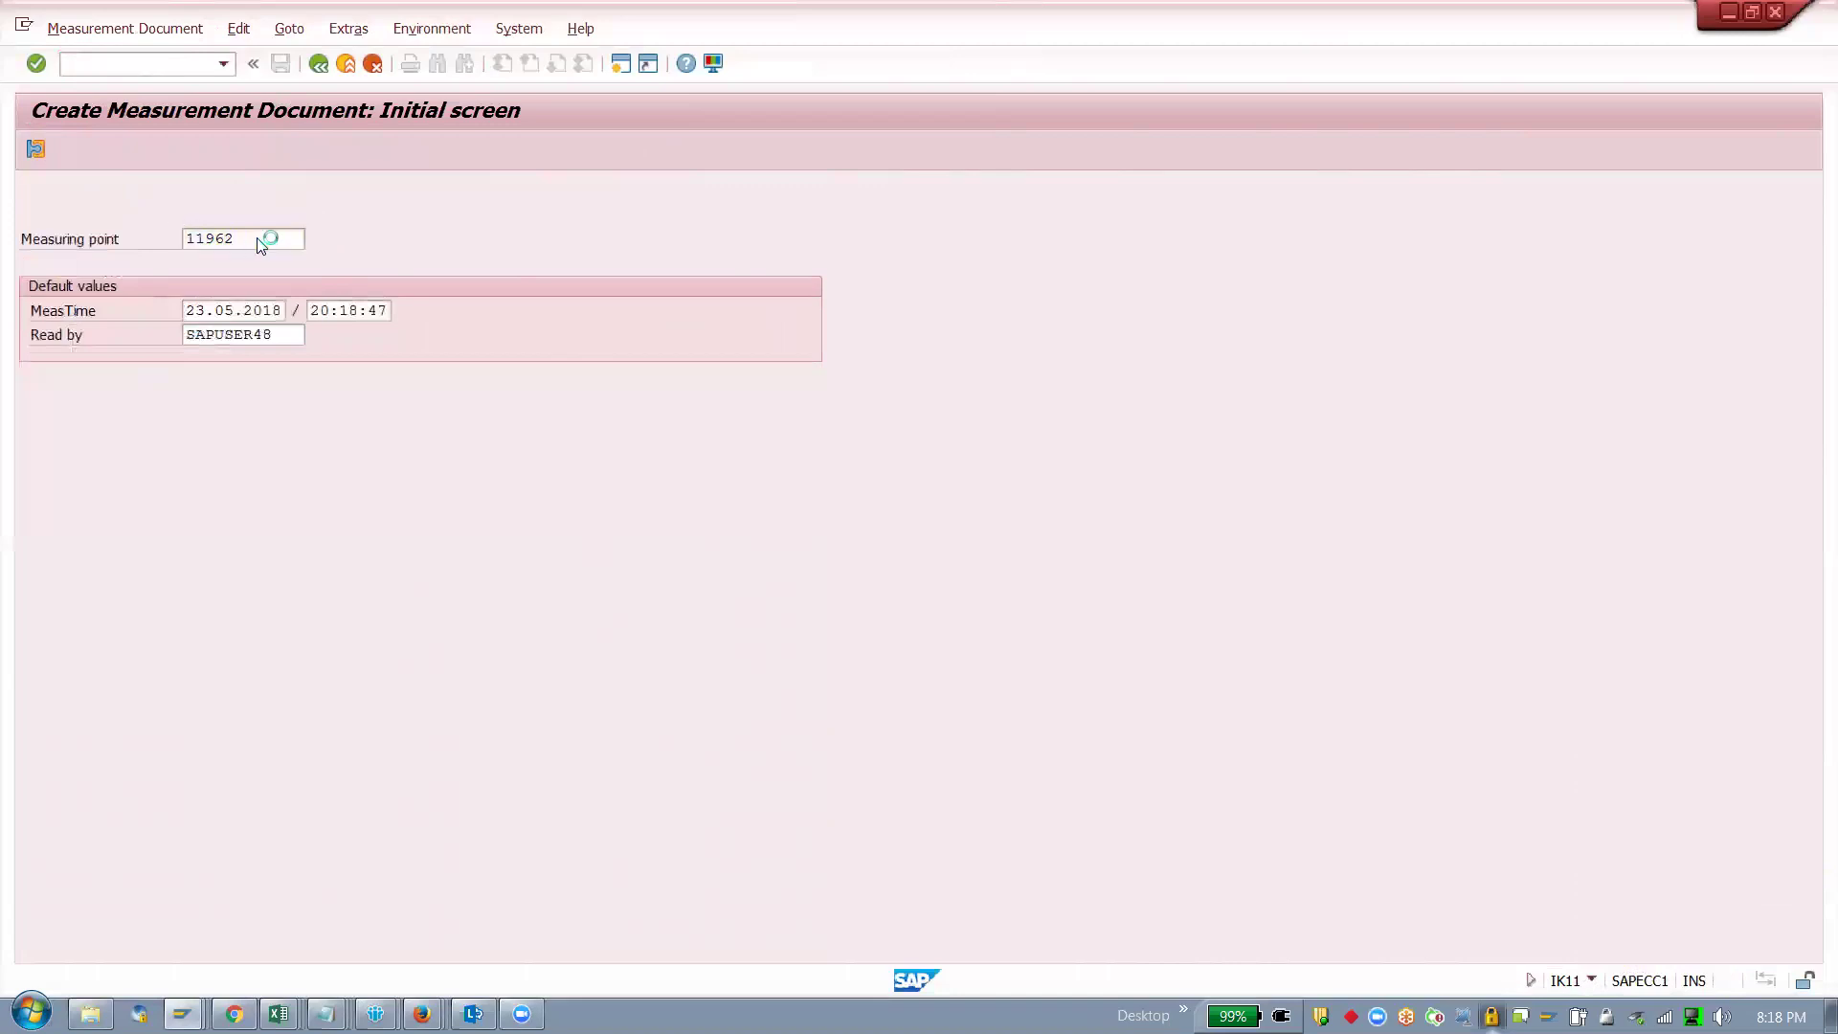
Step: Enter a measurement reading of 48 km for measuring point 11962 and save the document
{"action": "left_click_drag", "start_coordinate": [272, 262], "coordinate": [185, 262]}
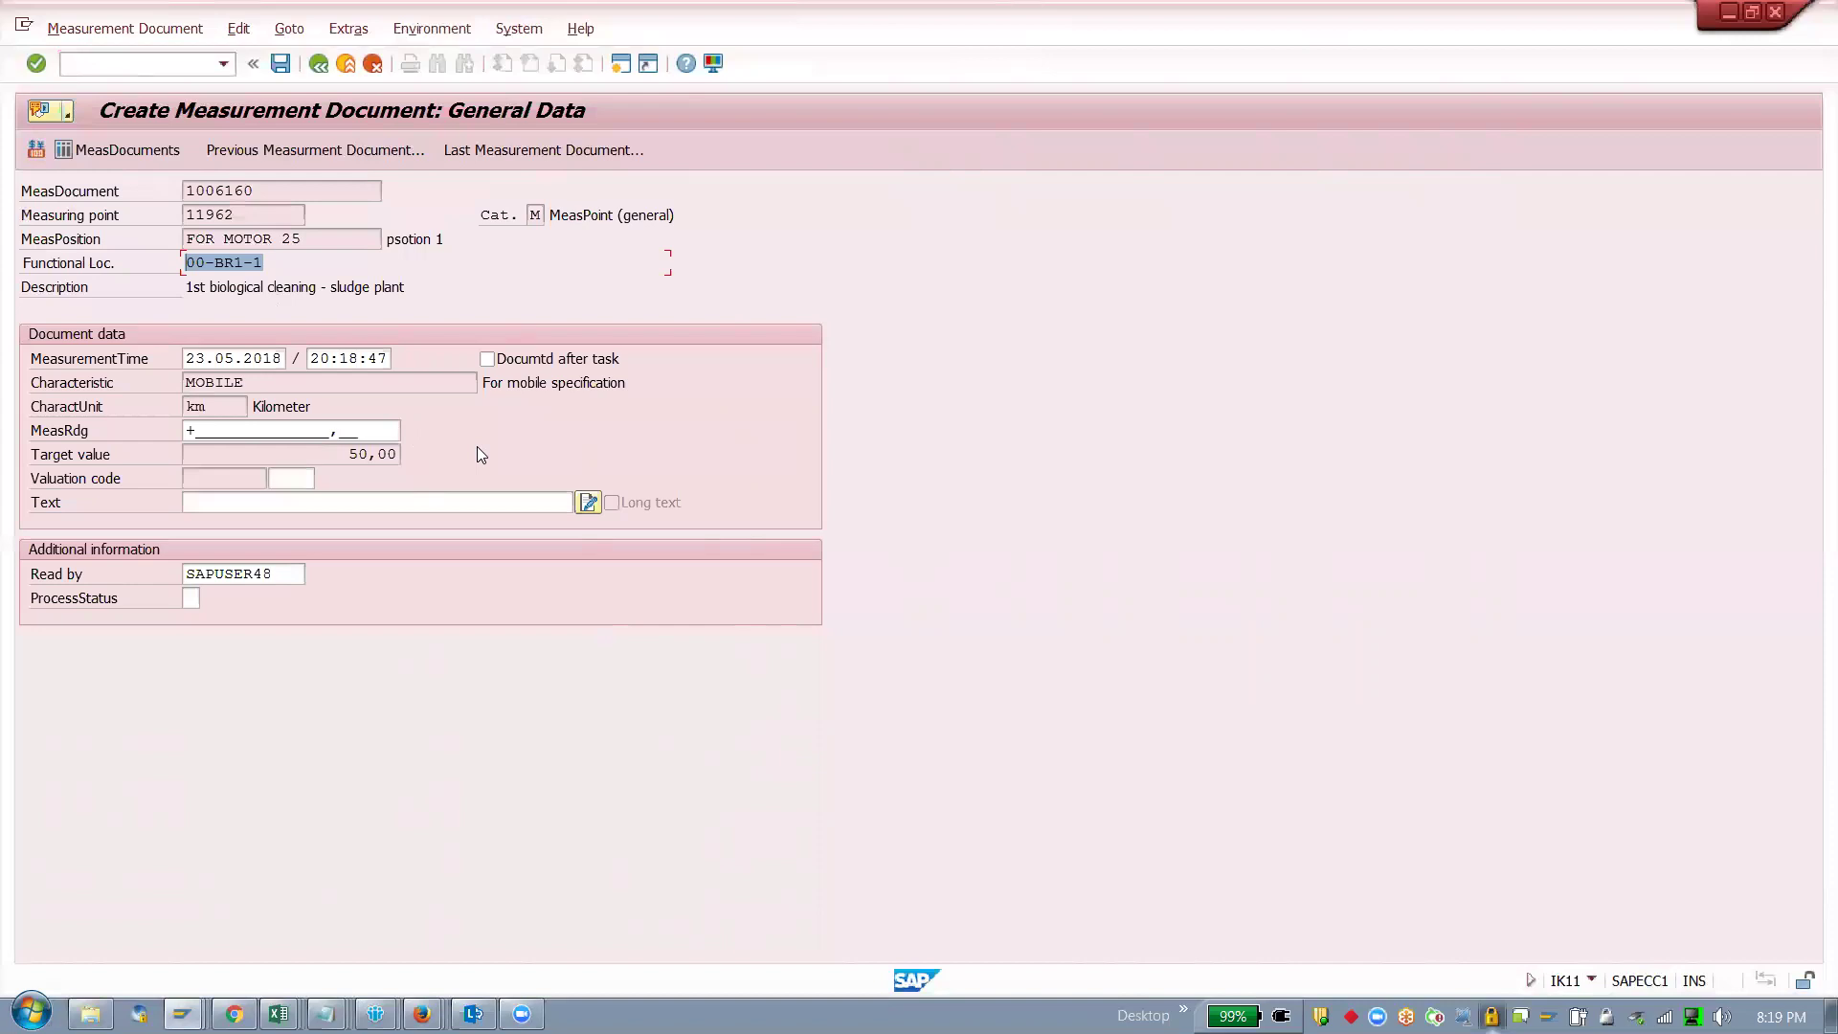
{"action": "left_click_drag", "start_coordinate": [344, 456], "coordinate": [483, 452]}
{"action": "left_click", "coordinate": [391, 433]}
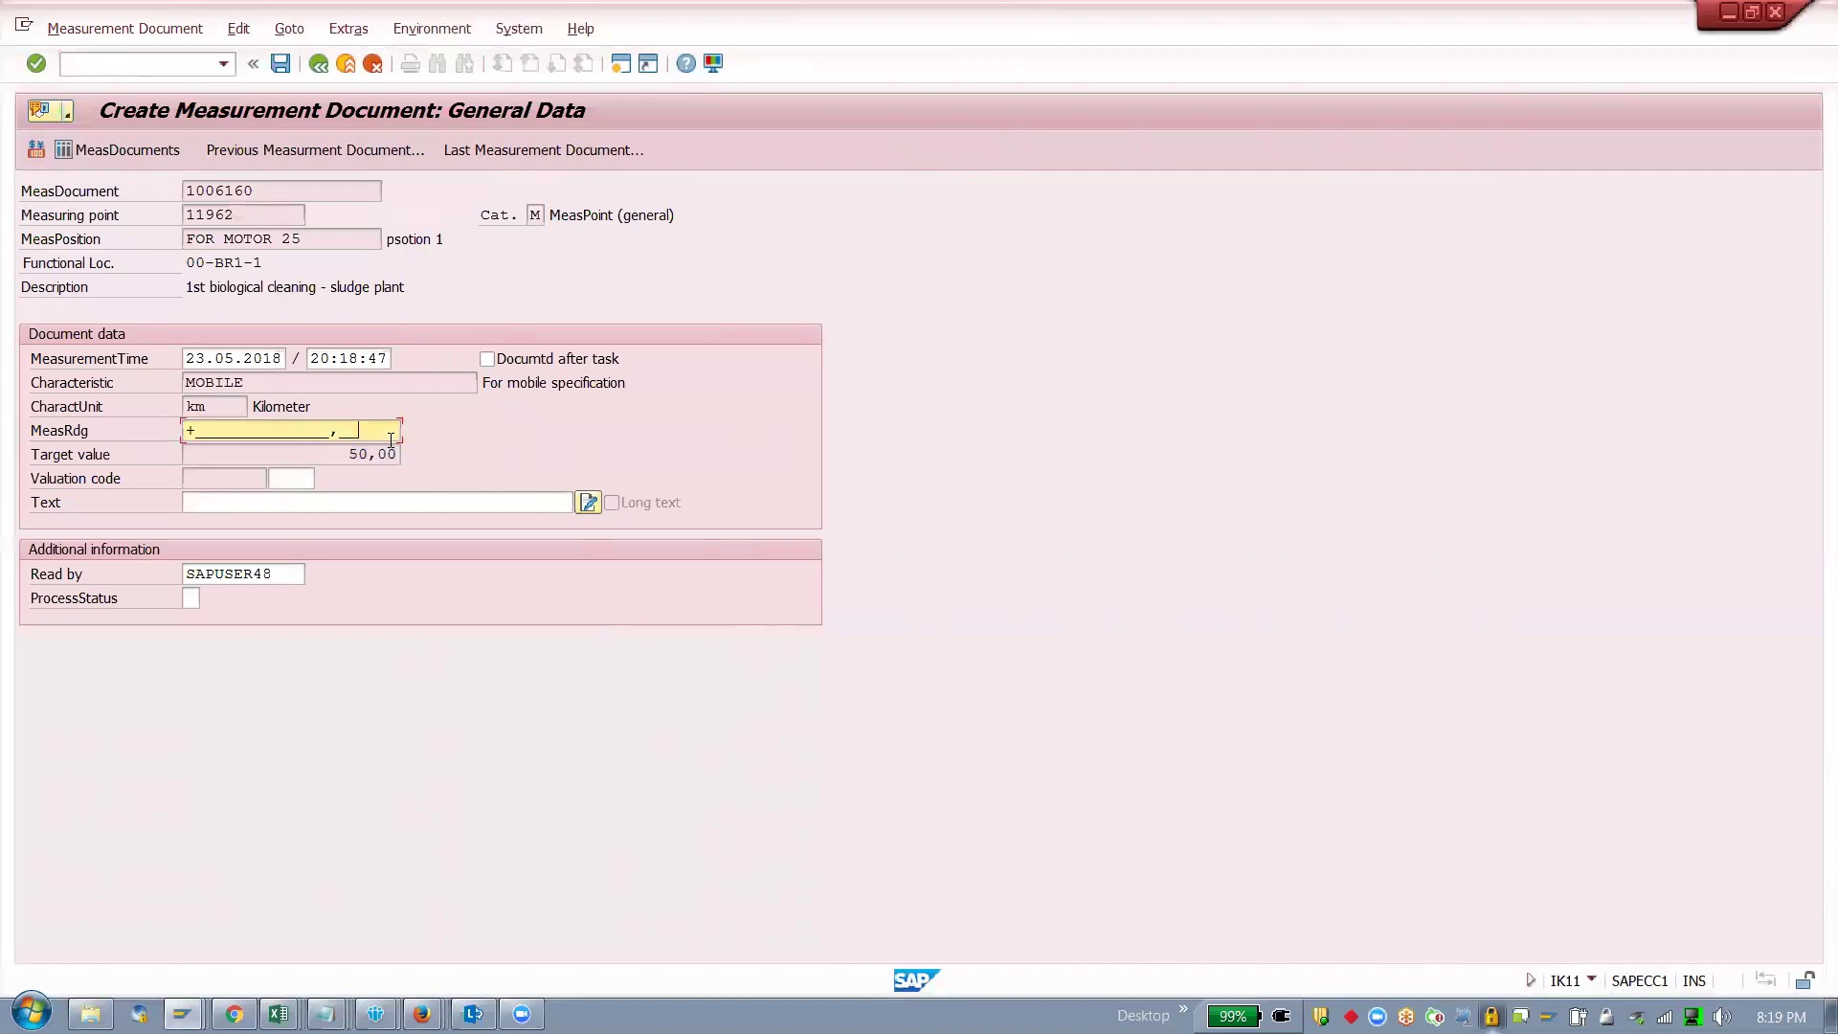
{"action": "key", "text": "Return"}
{"action": "key", "text": "BackSpace"}
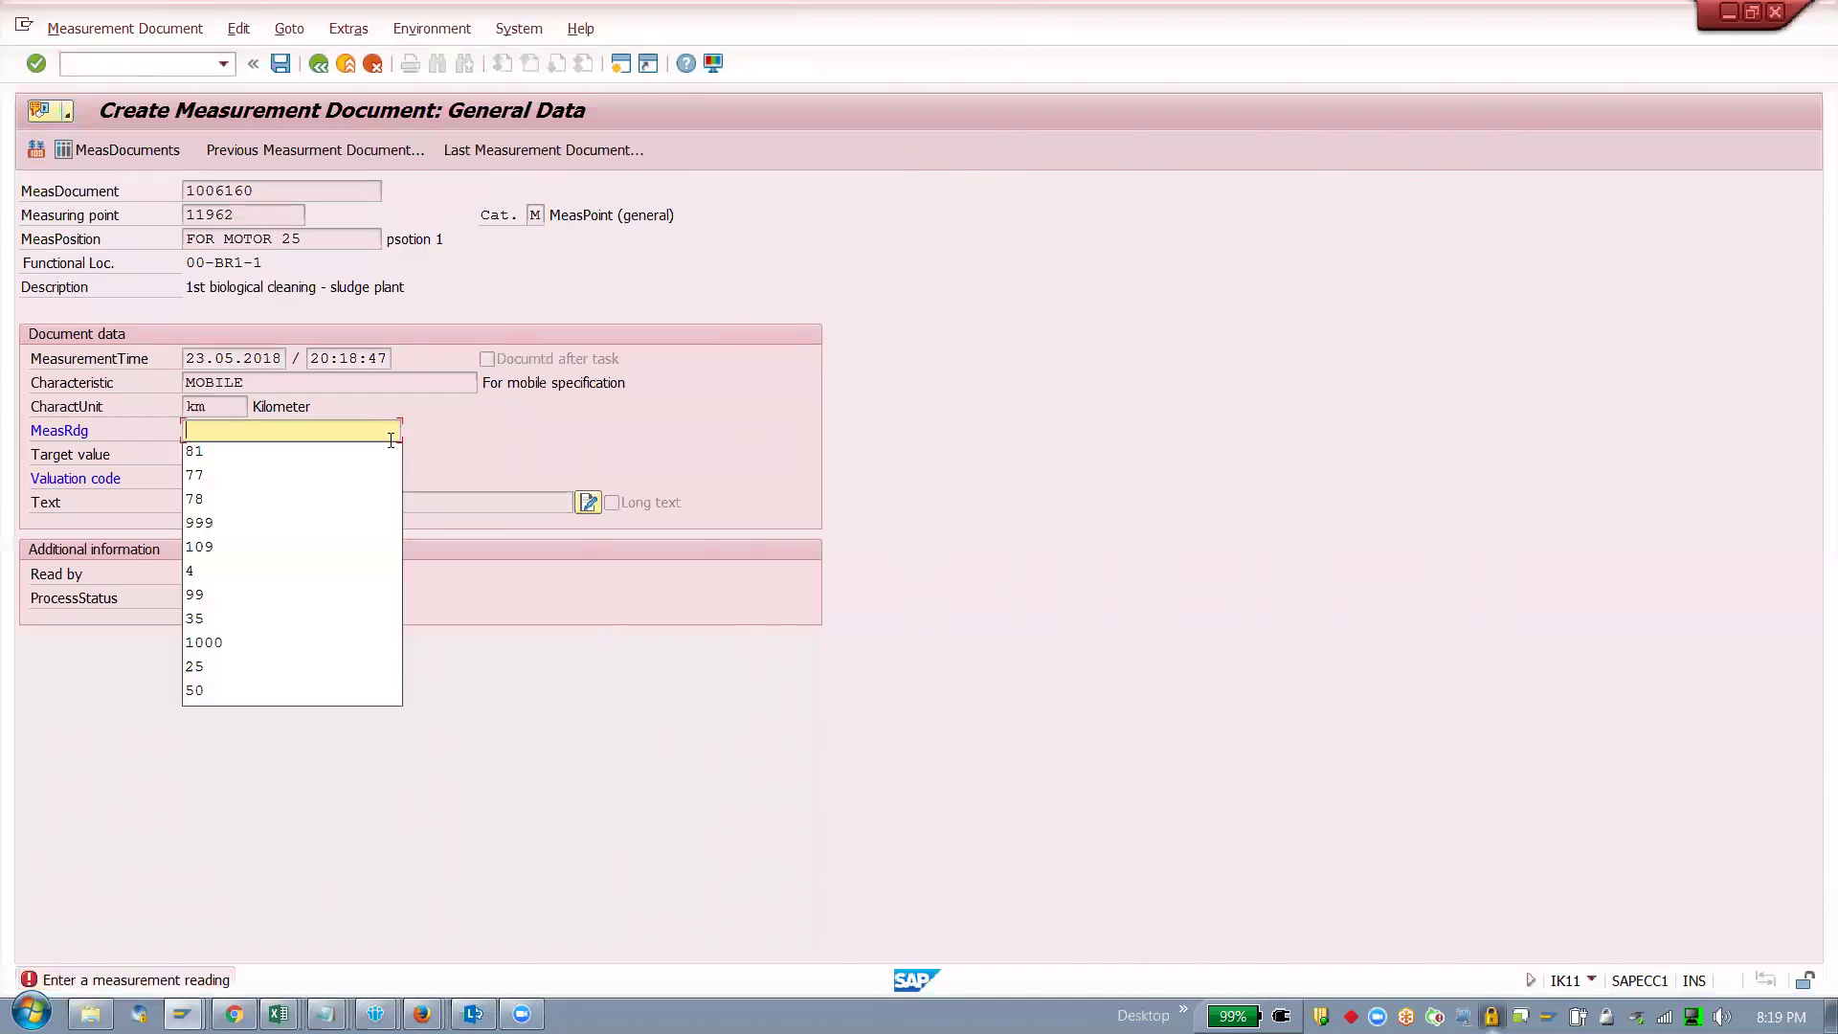
{"action": "type", "text": "48"}
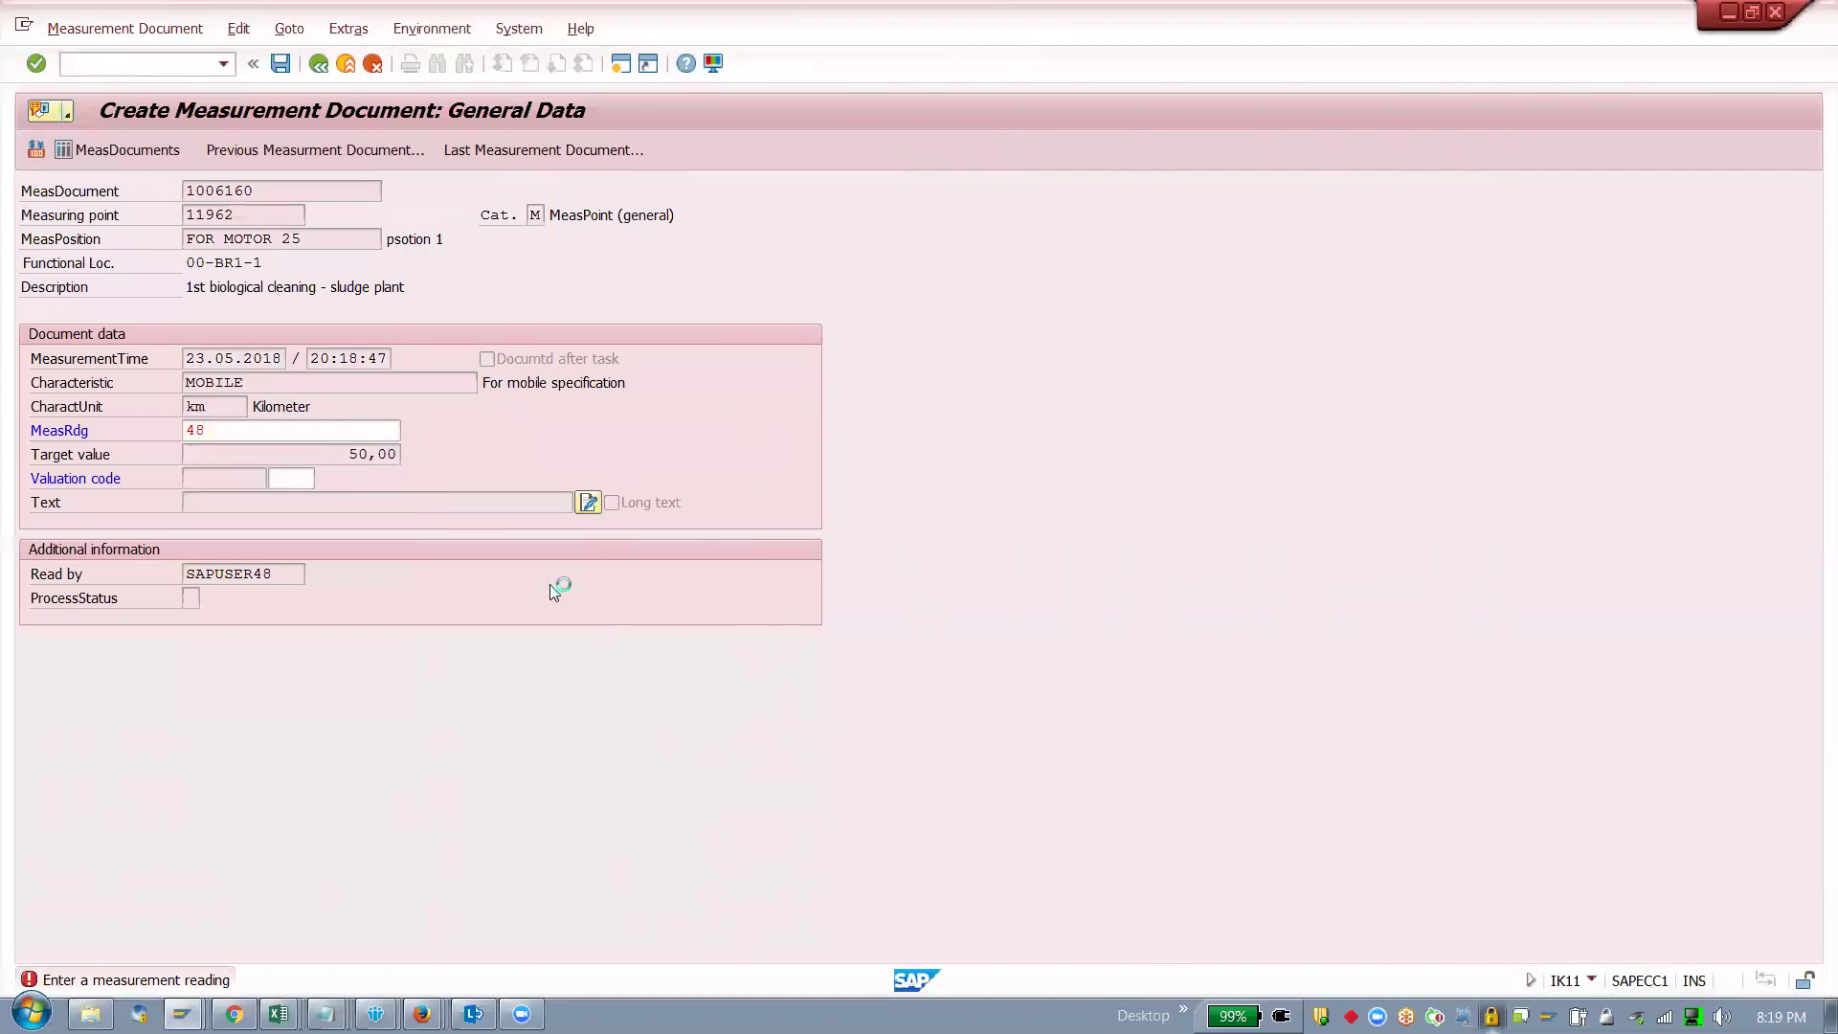
{"action": "key", "text": "Return"}
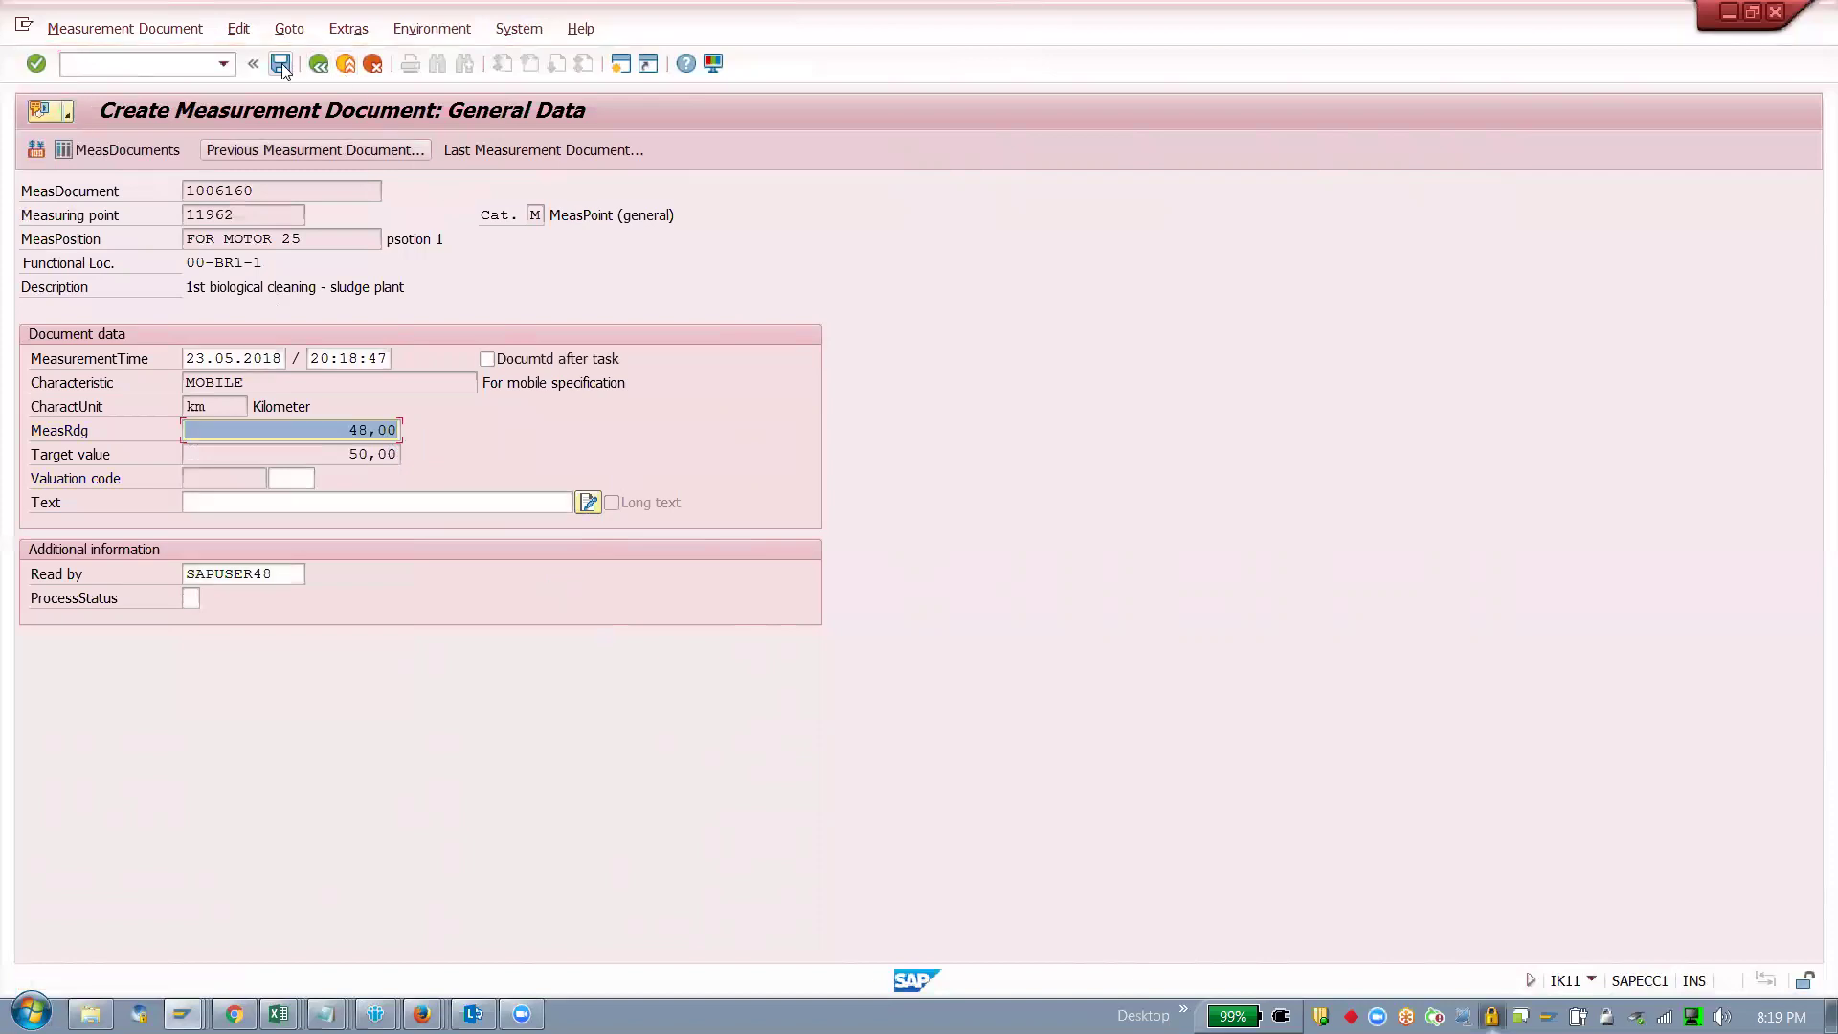
{"action": "left_click", "coordinate": [282, 64]}
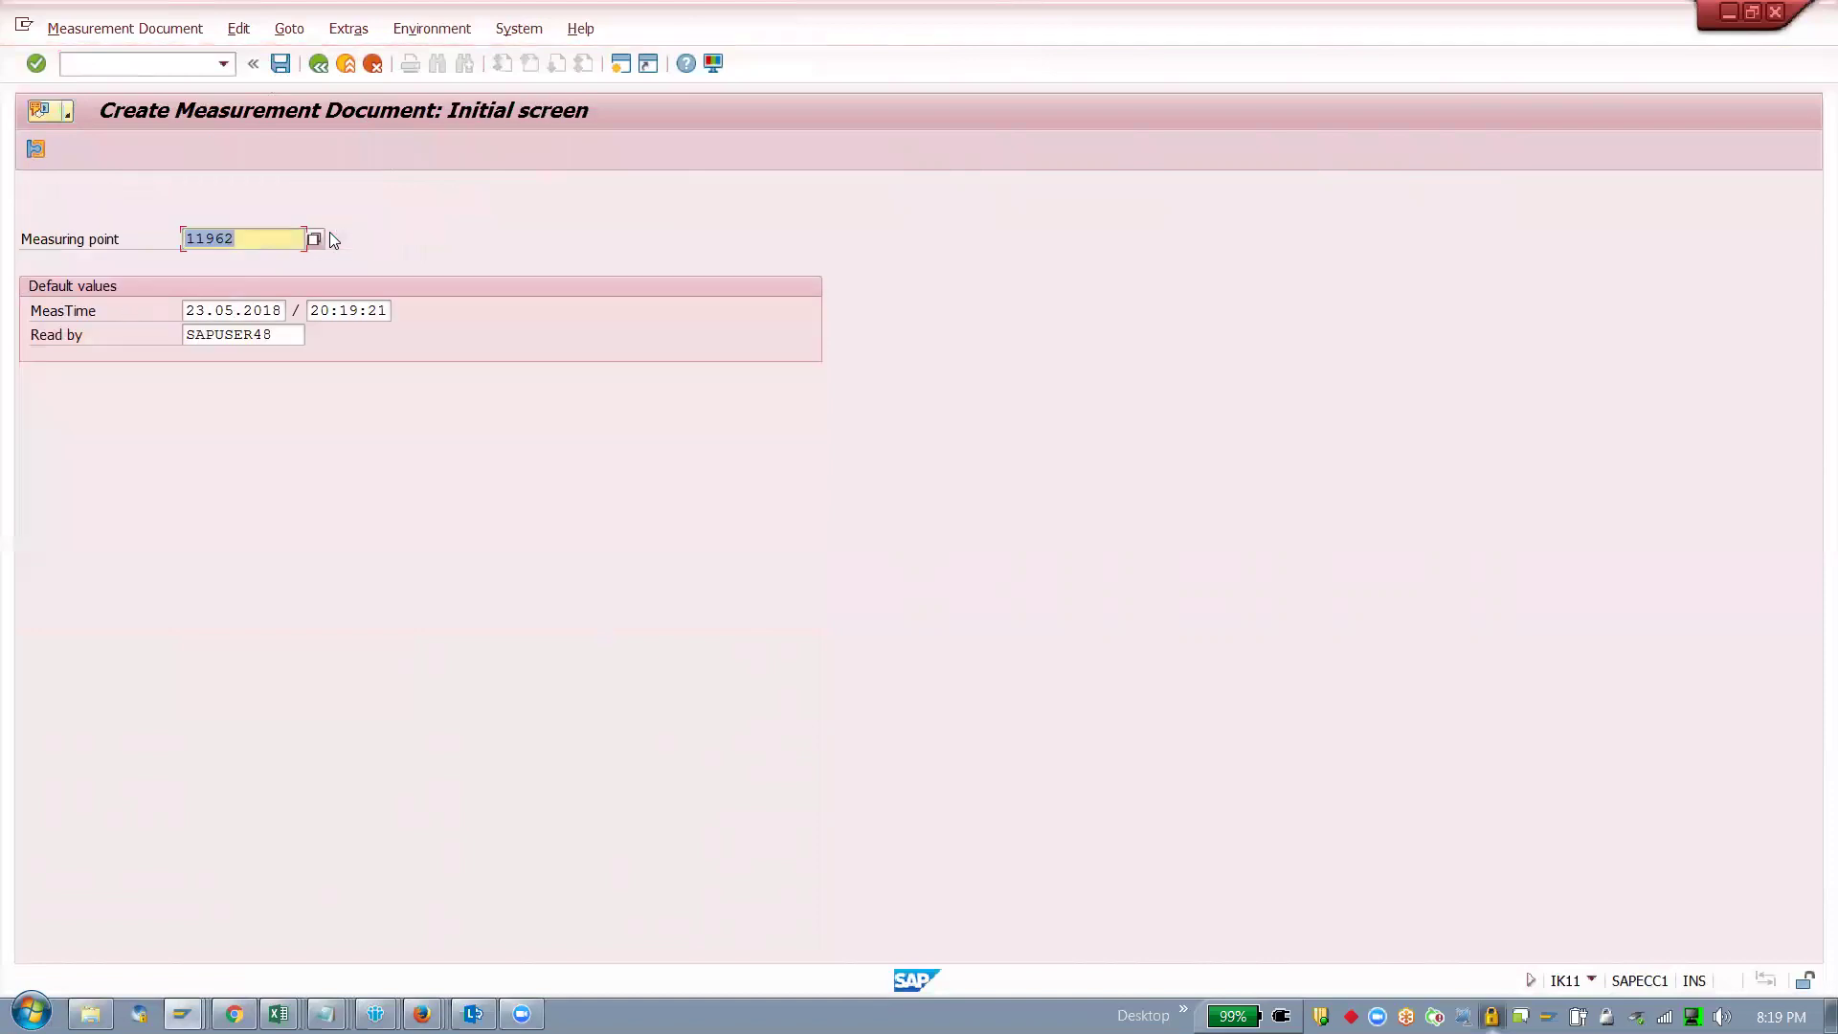
Step: Create another measurement document for measuring point 11962 with a reading of 51 km and save it
{"action": "key", "text": "Return"}
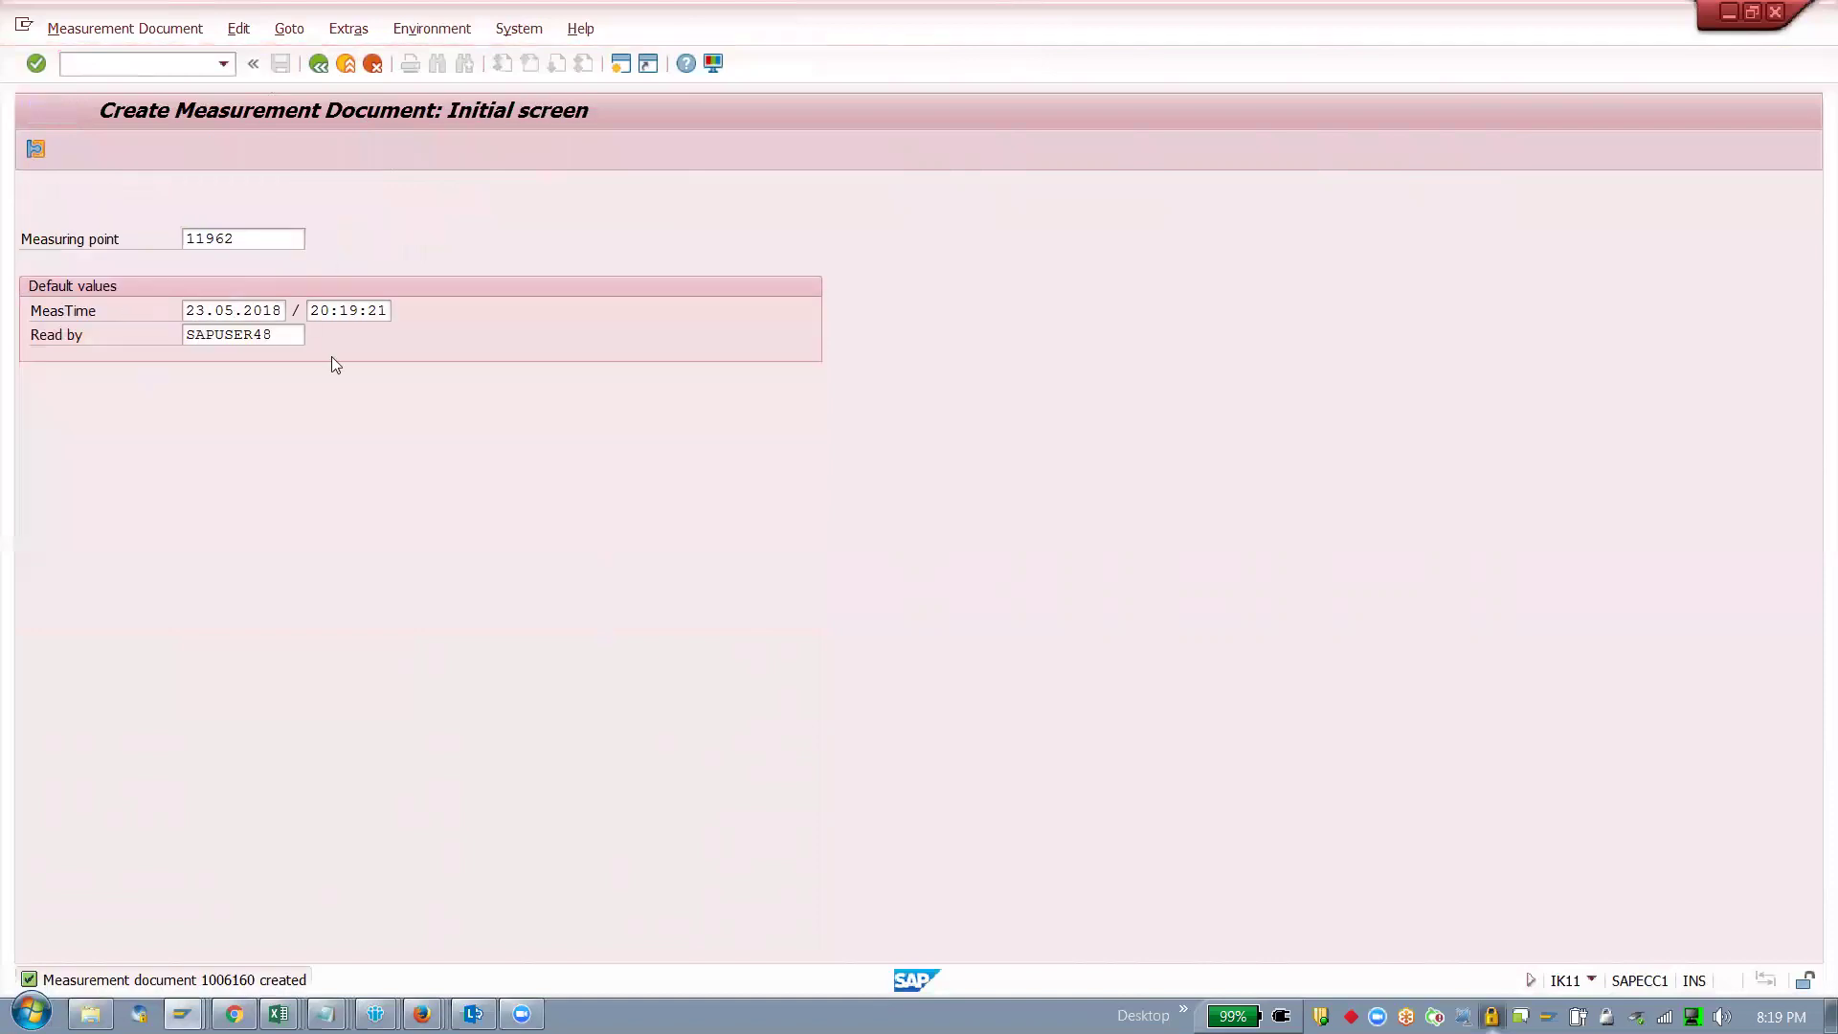
{"action": "left_click", "coordinate": [362, 429]}
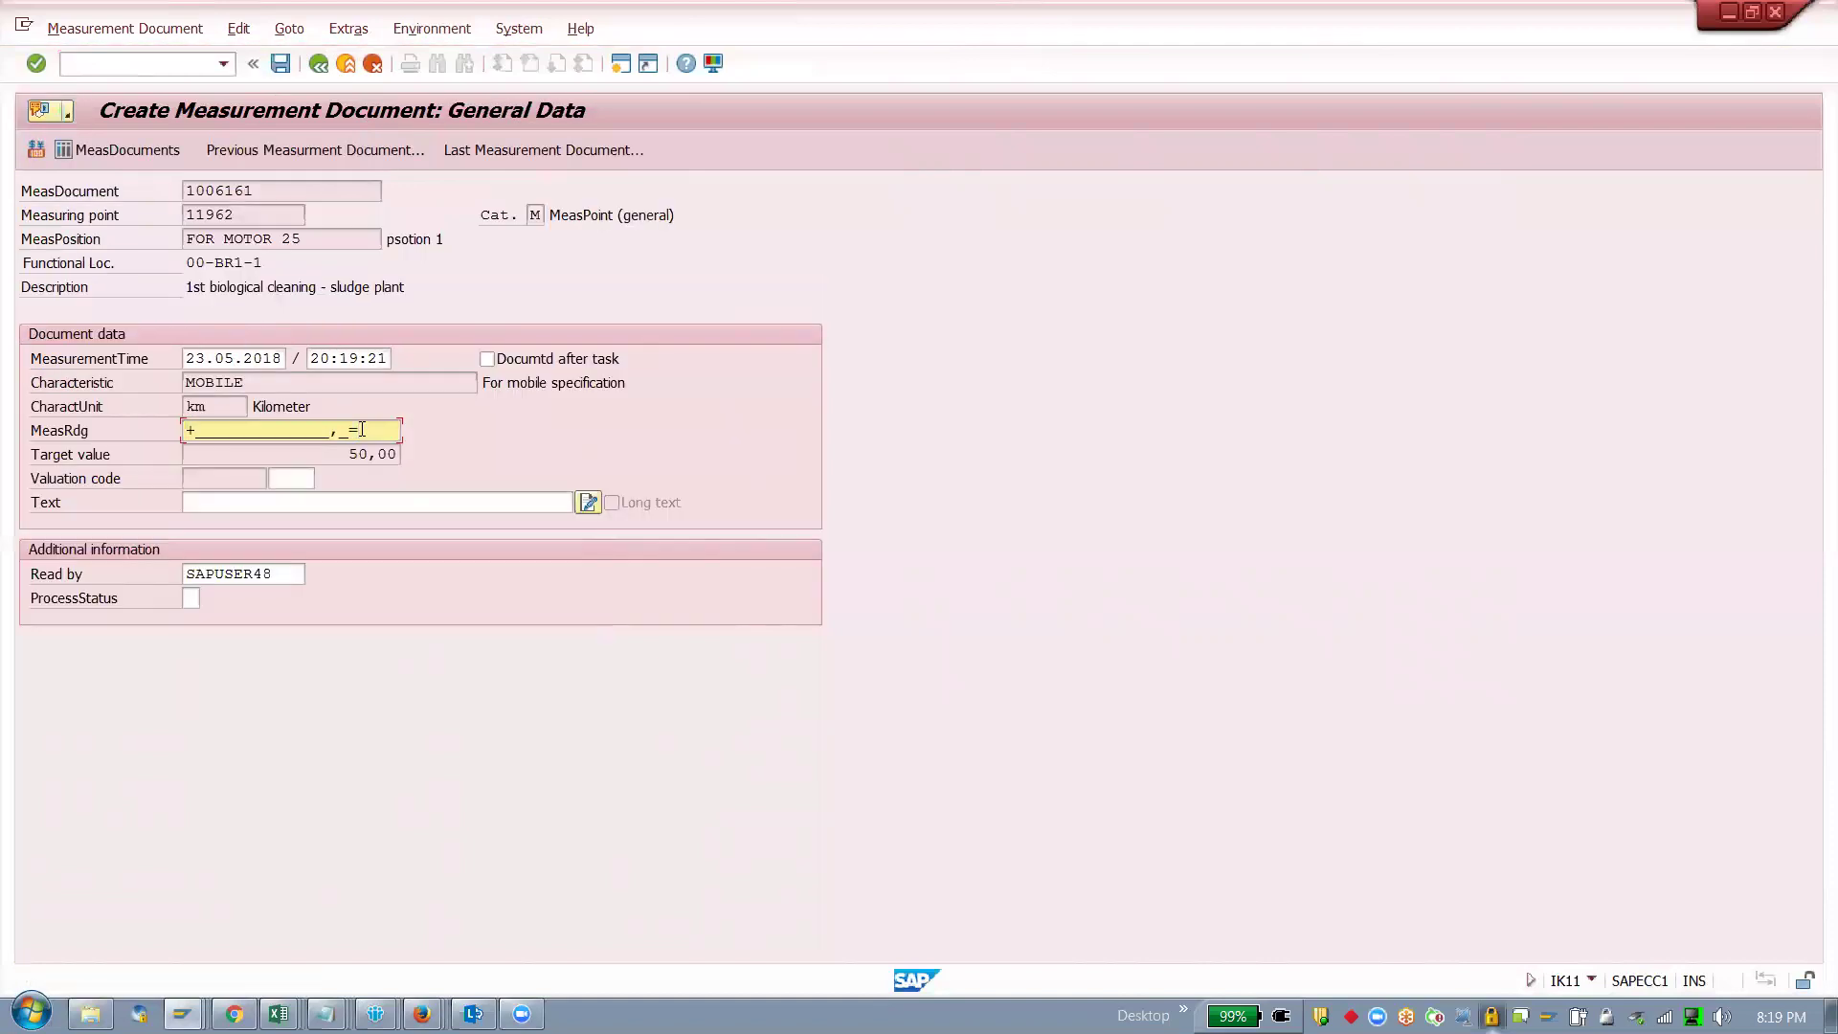
{"action": "key", "text": "BackSpace"}
{"action": "type", "text": "50"}
{"action": "key", "text": "Return"}
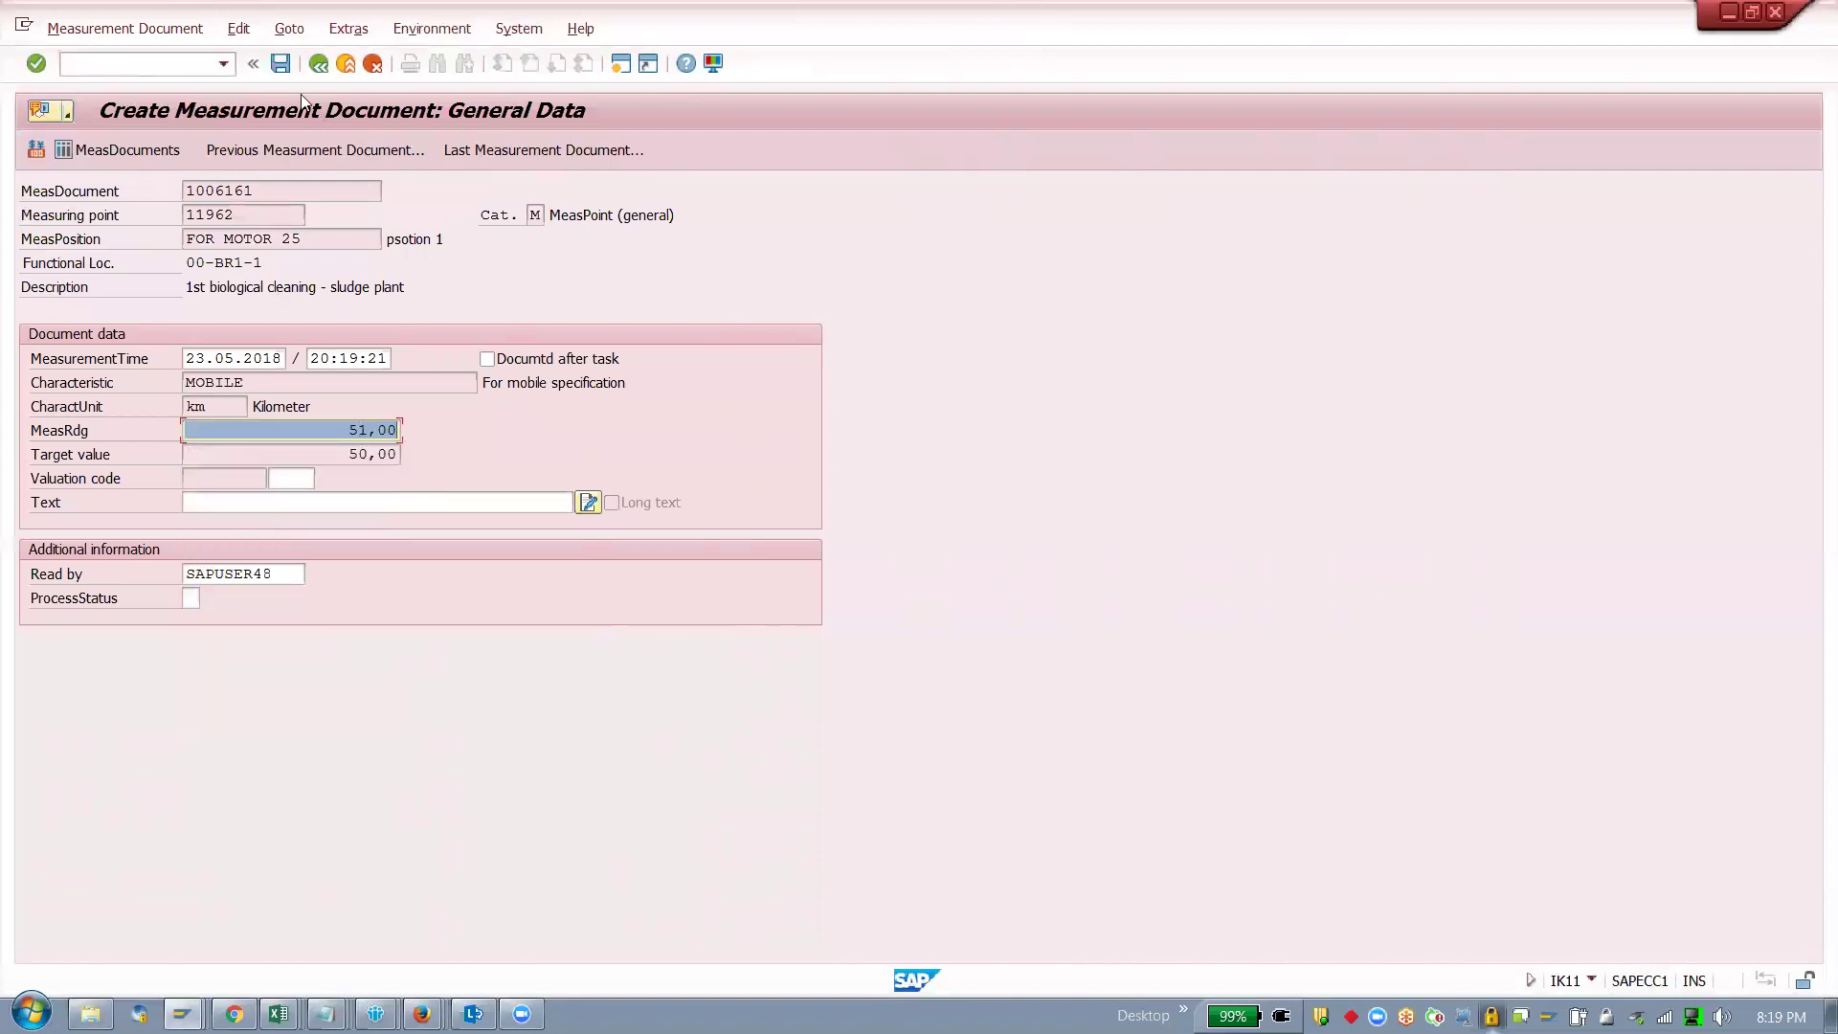
{"action": "left_click", "coordinate": [281, 65]}
Step: Record a third measurement document for measuring point 11962 with a reading of 45 km and save it
{"action": "key", "text": "Return"}
{"action": "type", "text": "45"}
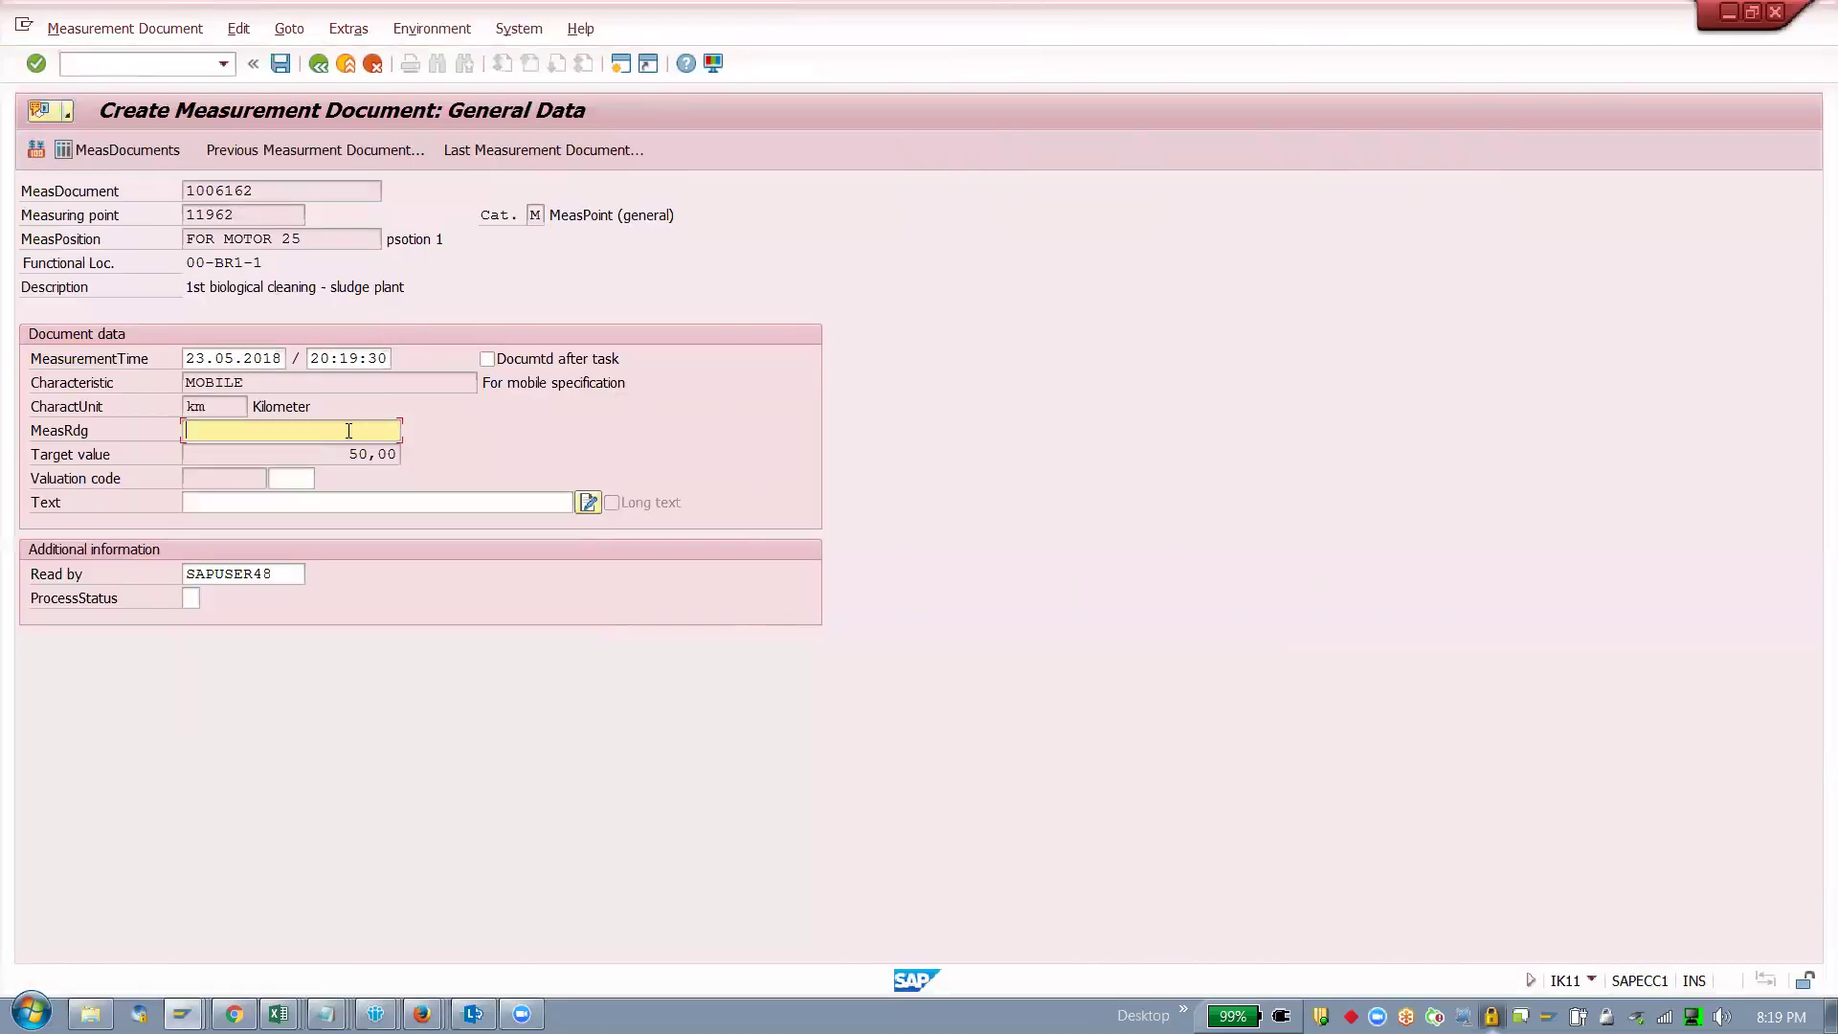
{"action": "key", "text": "Return"}
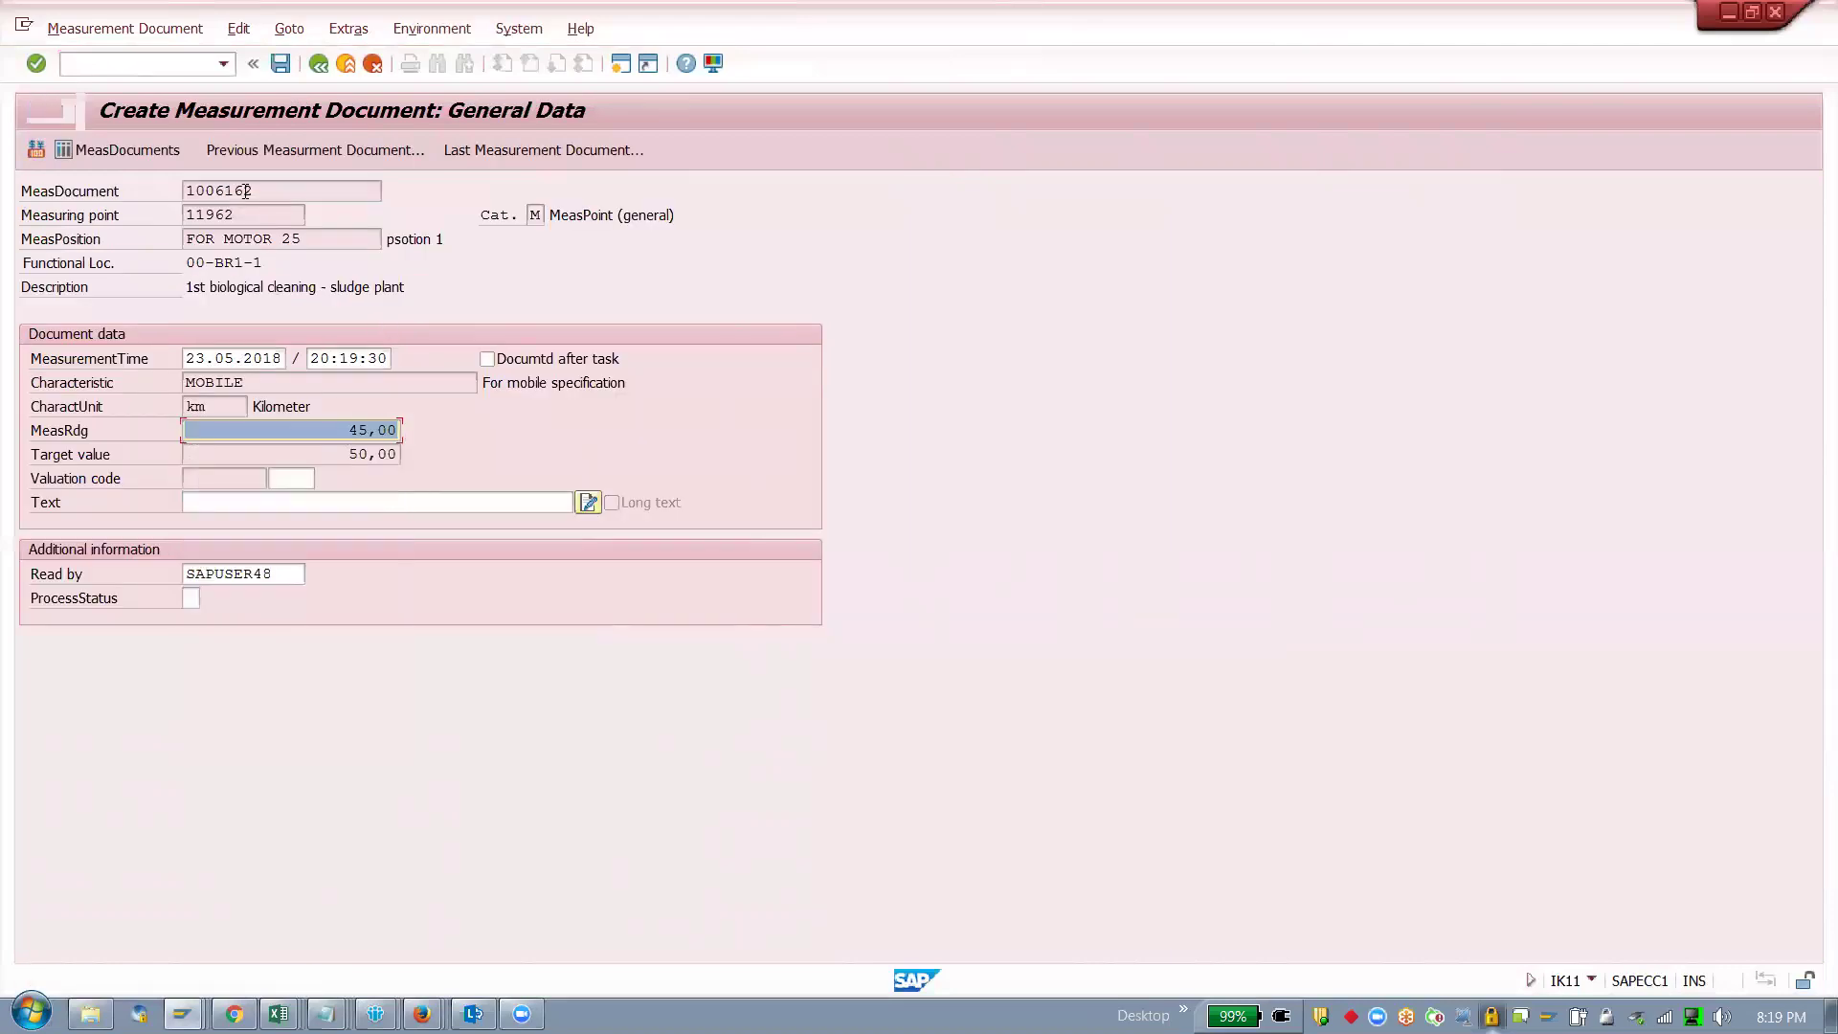
{"action": "left_click", "coordinate": [281, 65]}
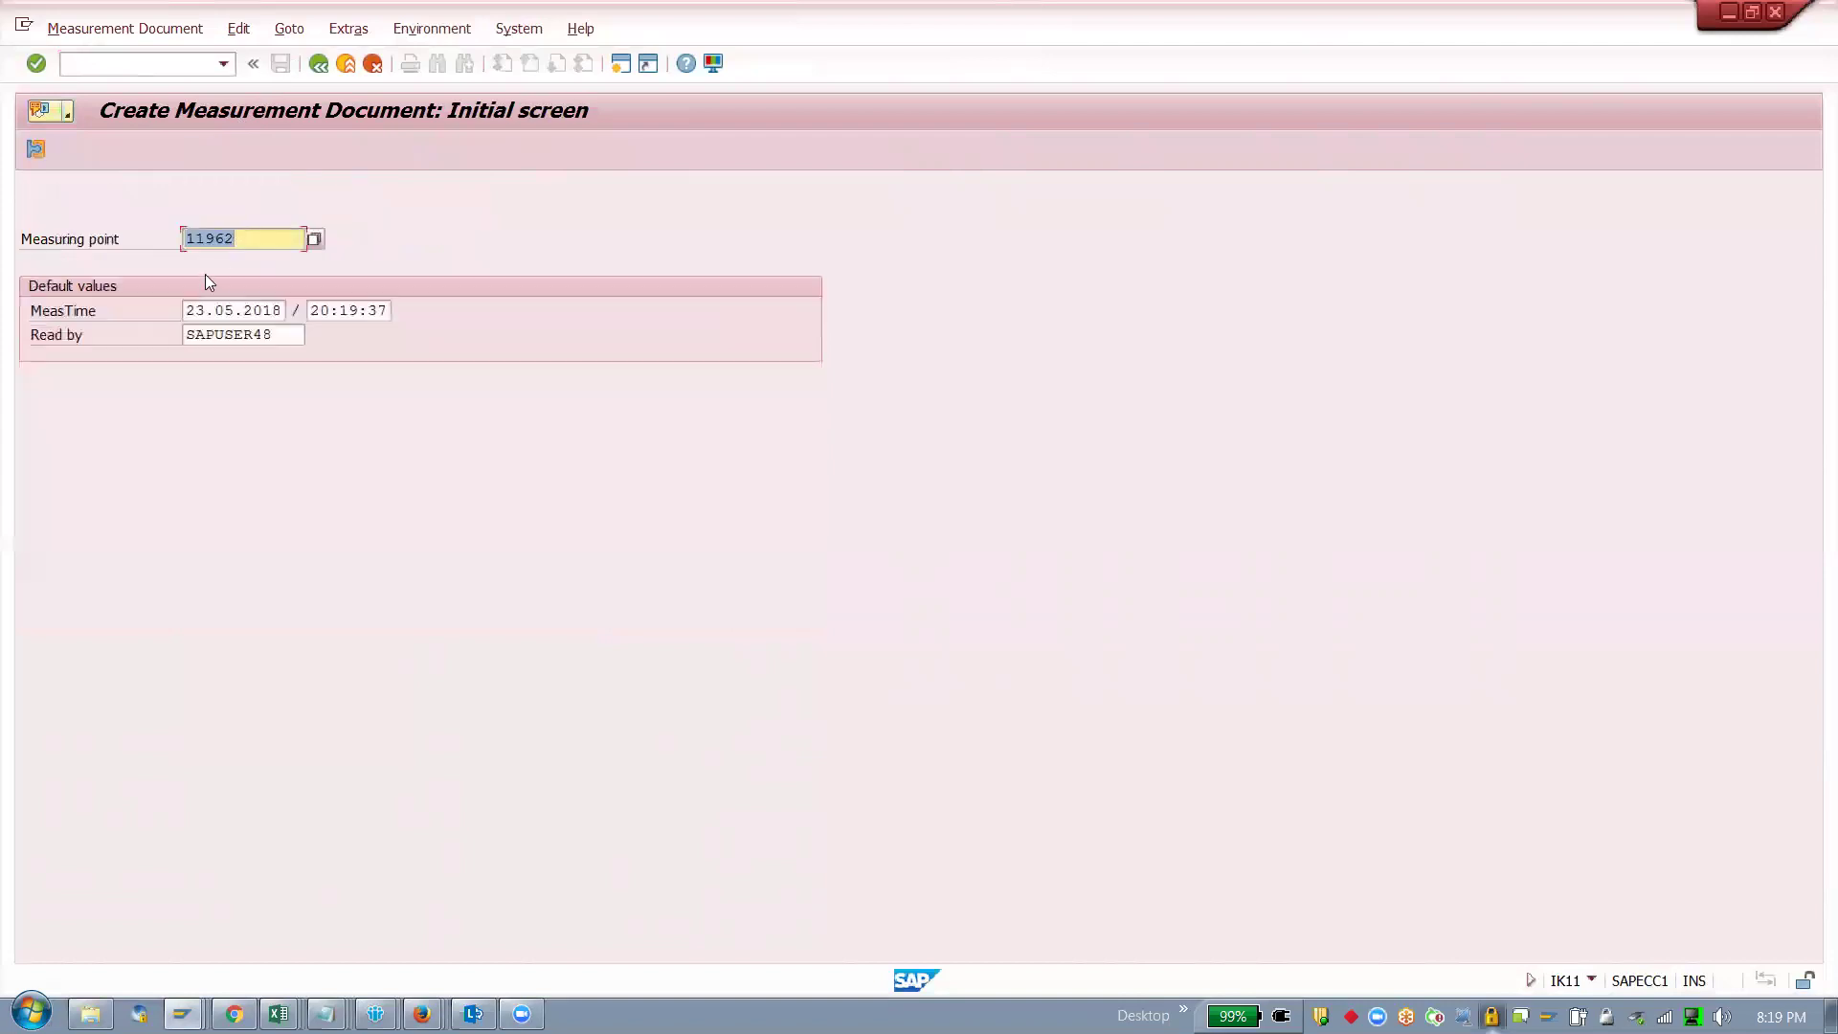
Step: Create a measurement document for measuring point 11963 with a reading of 54 km and save it
{"action": "key", "text": "BackSpace"}
{"action": "type", "text": "3"}
{"action": "key", "text": "Return"}
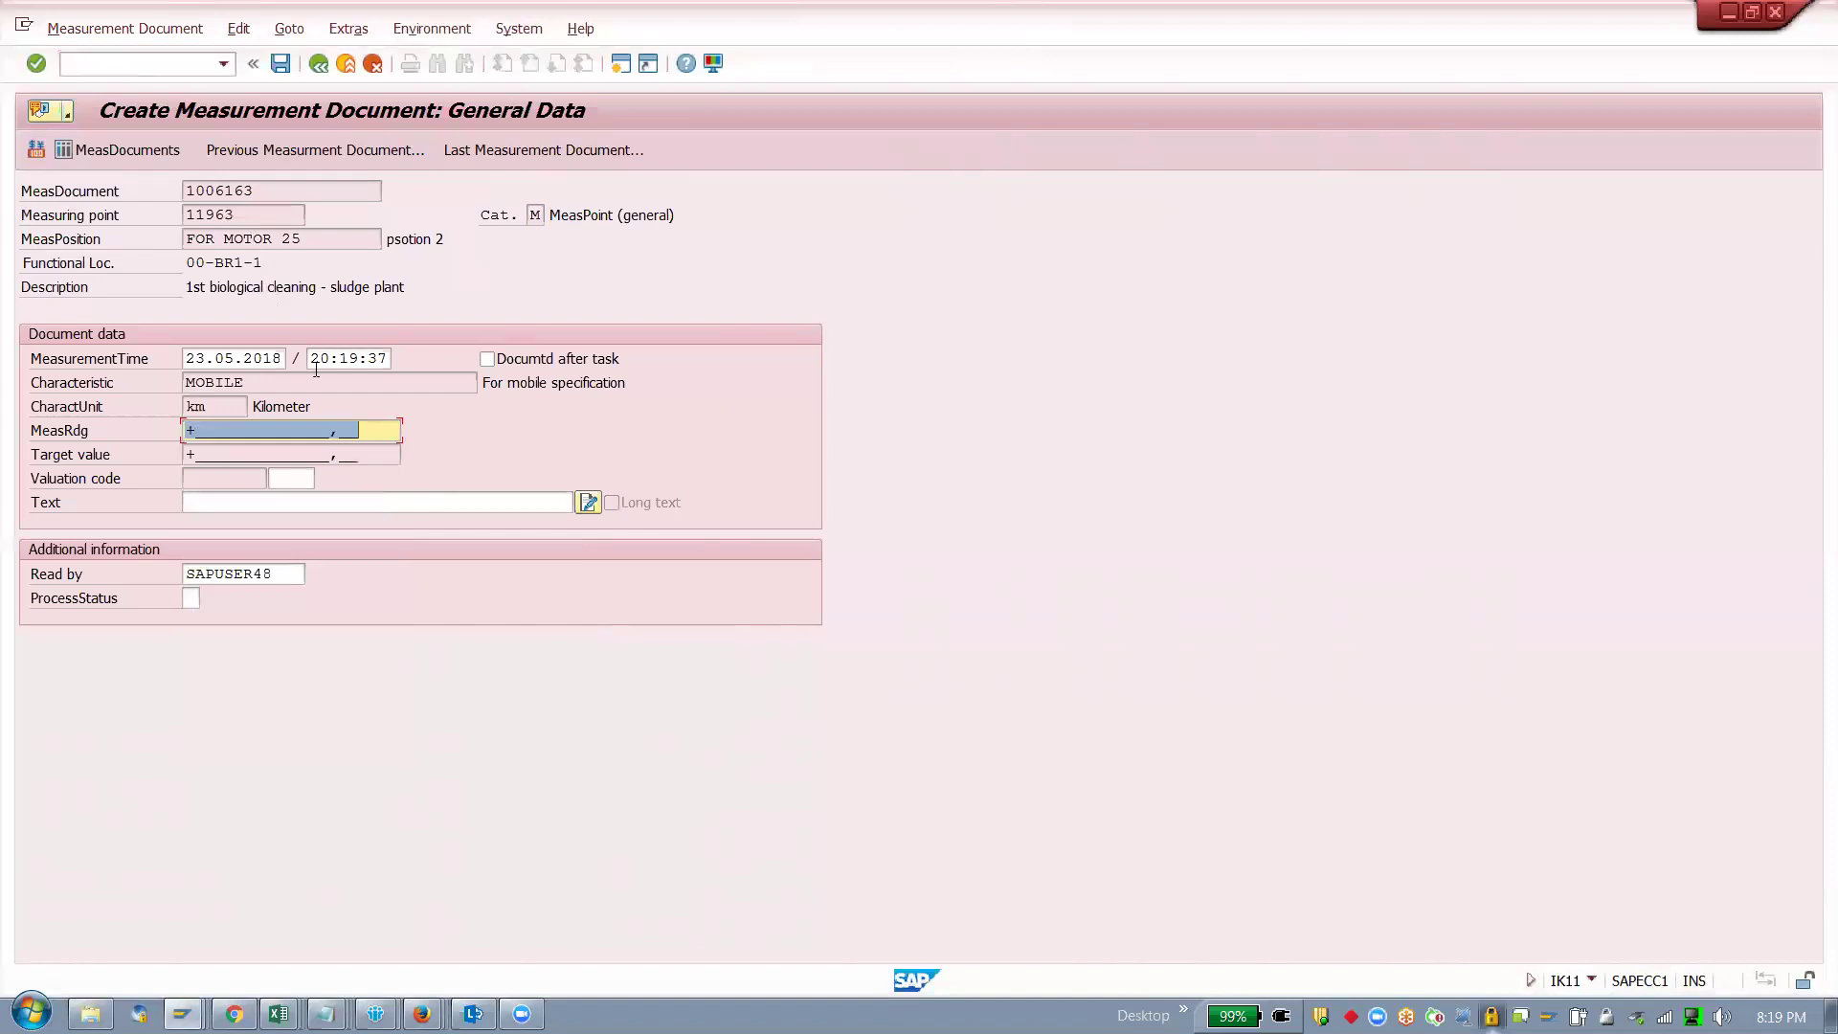
{"action": "key", "text": "BackSpace"}
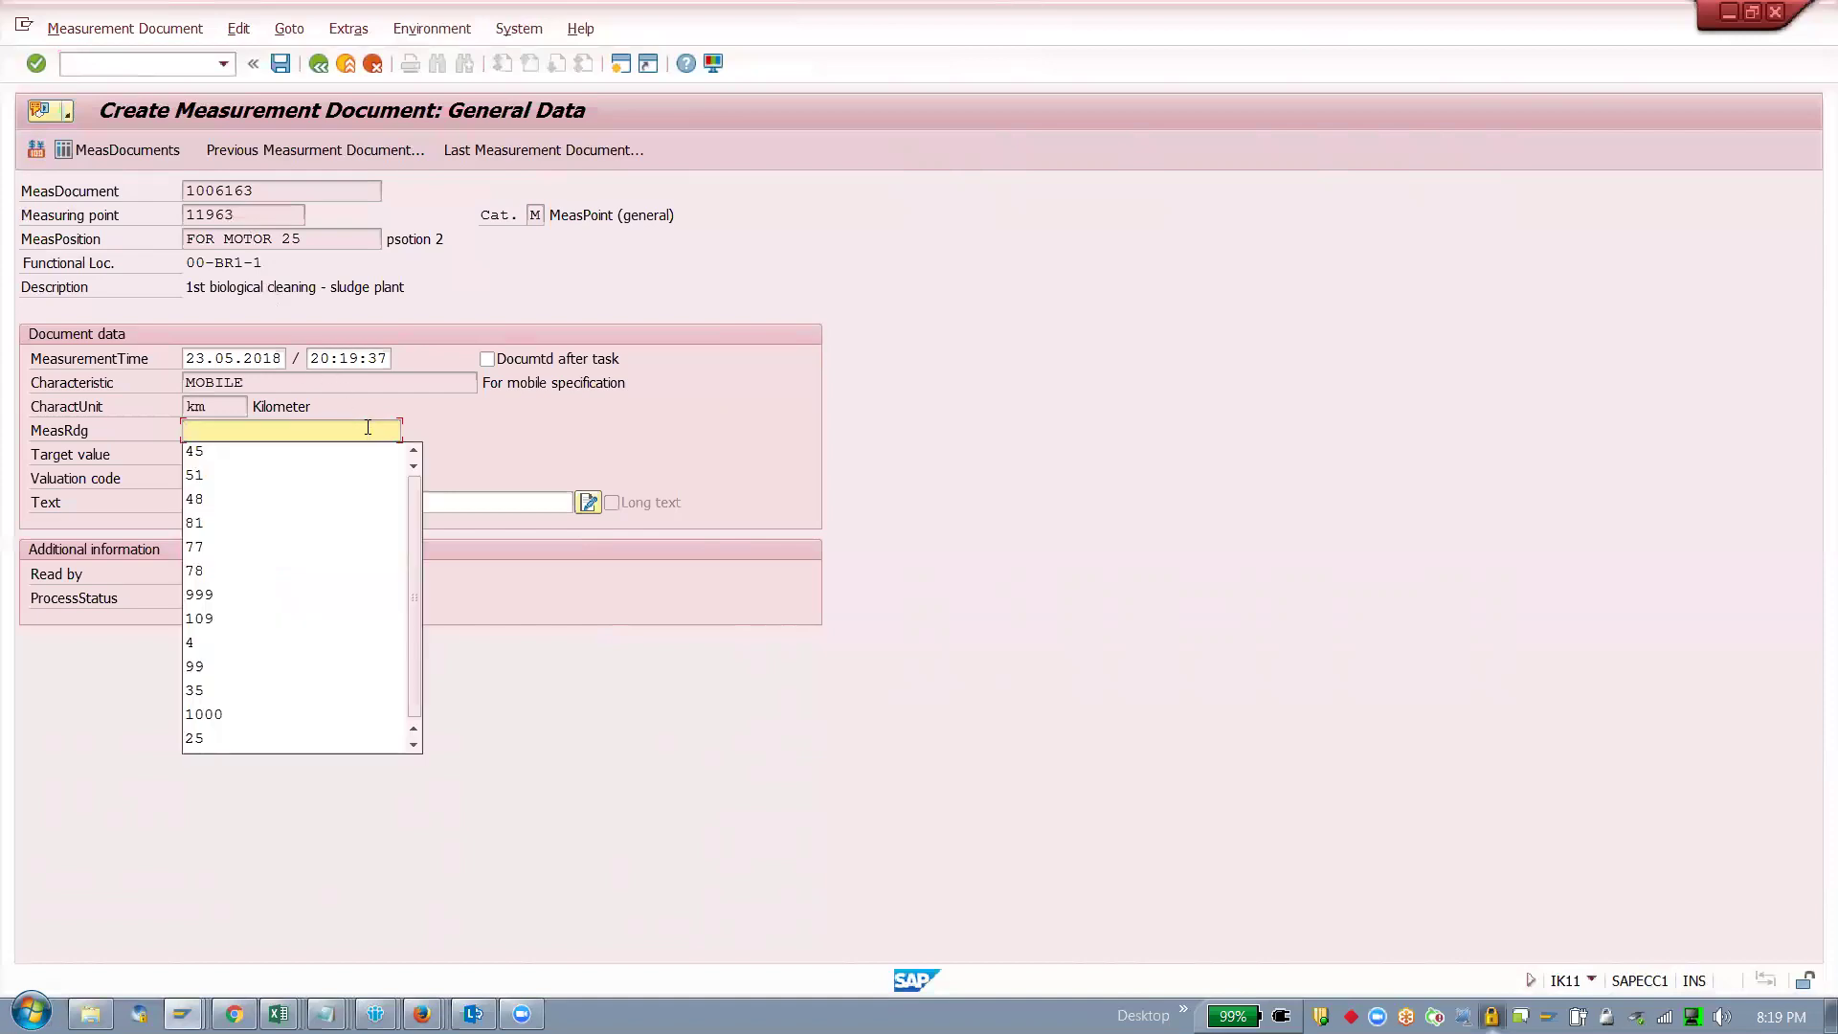
{"action": "type", "text": "54"}
{"action": "key", "text": "Return"}
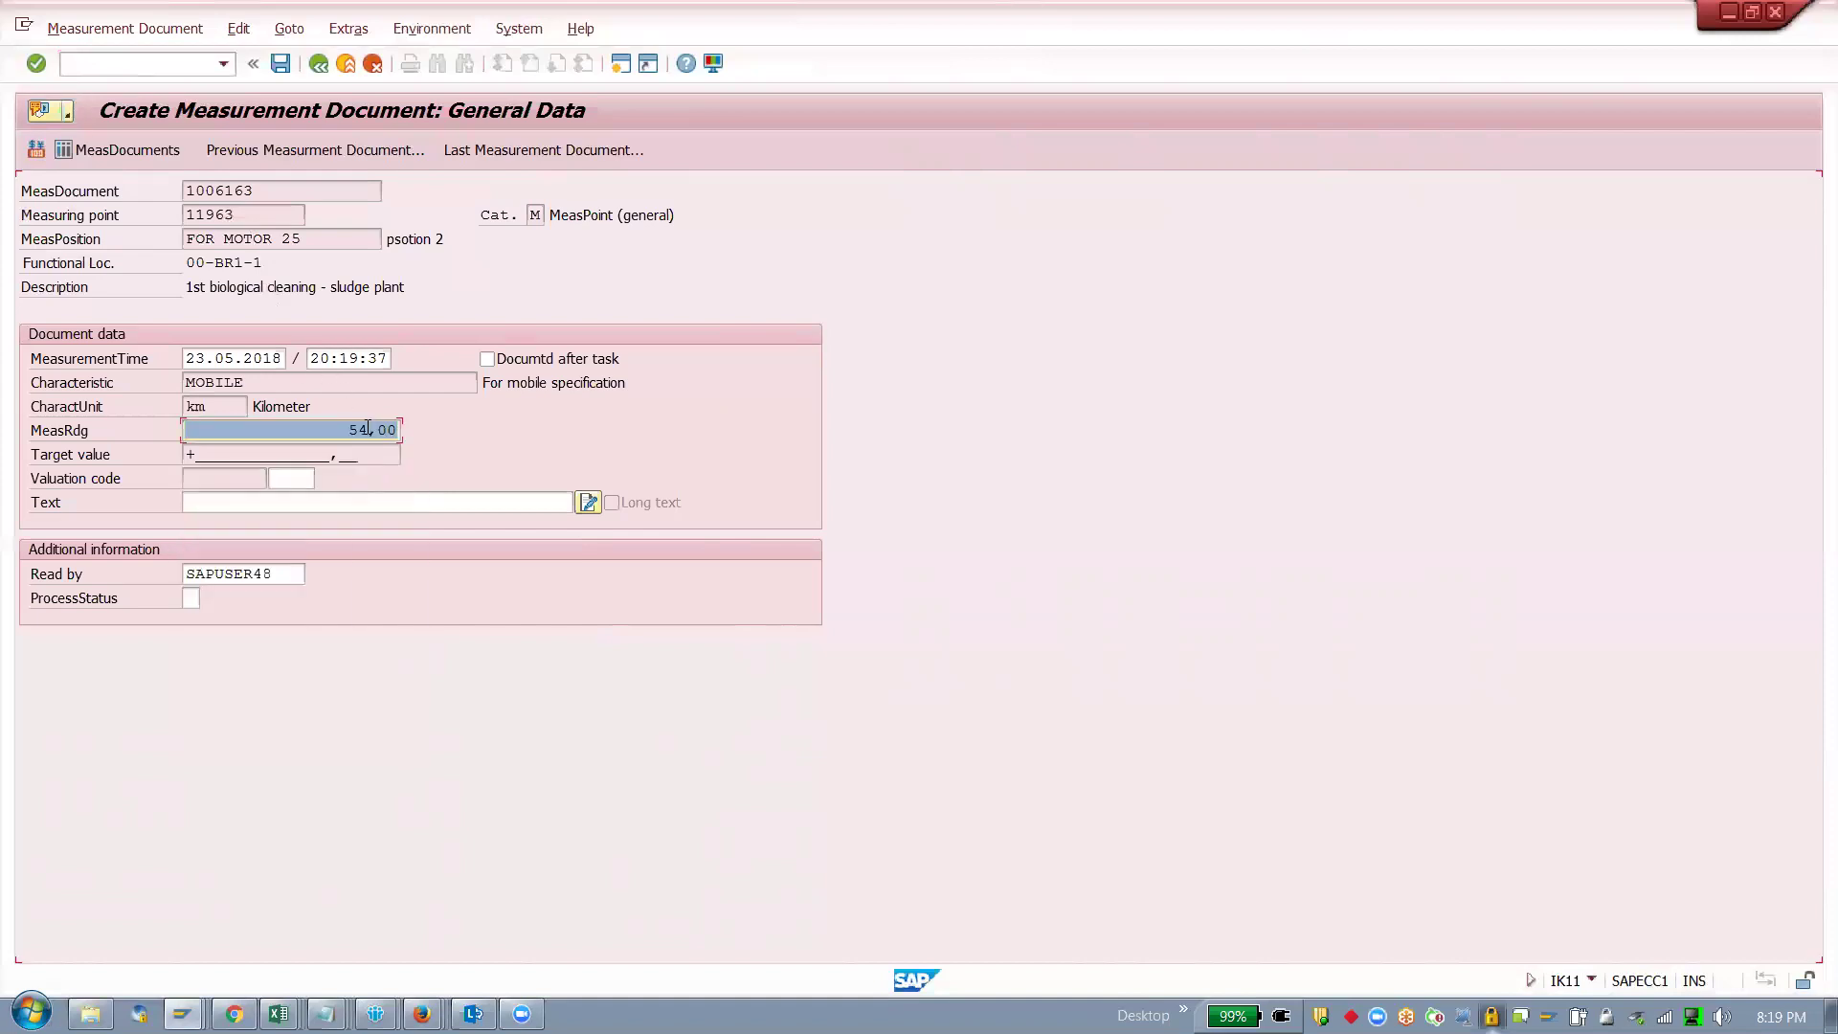
{"action": "left_click", "coordinate": [280, 64]}
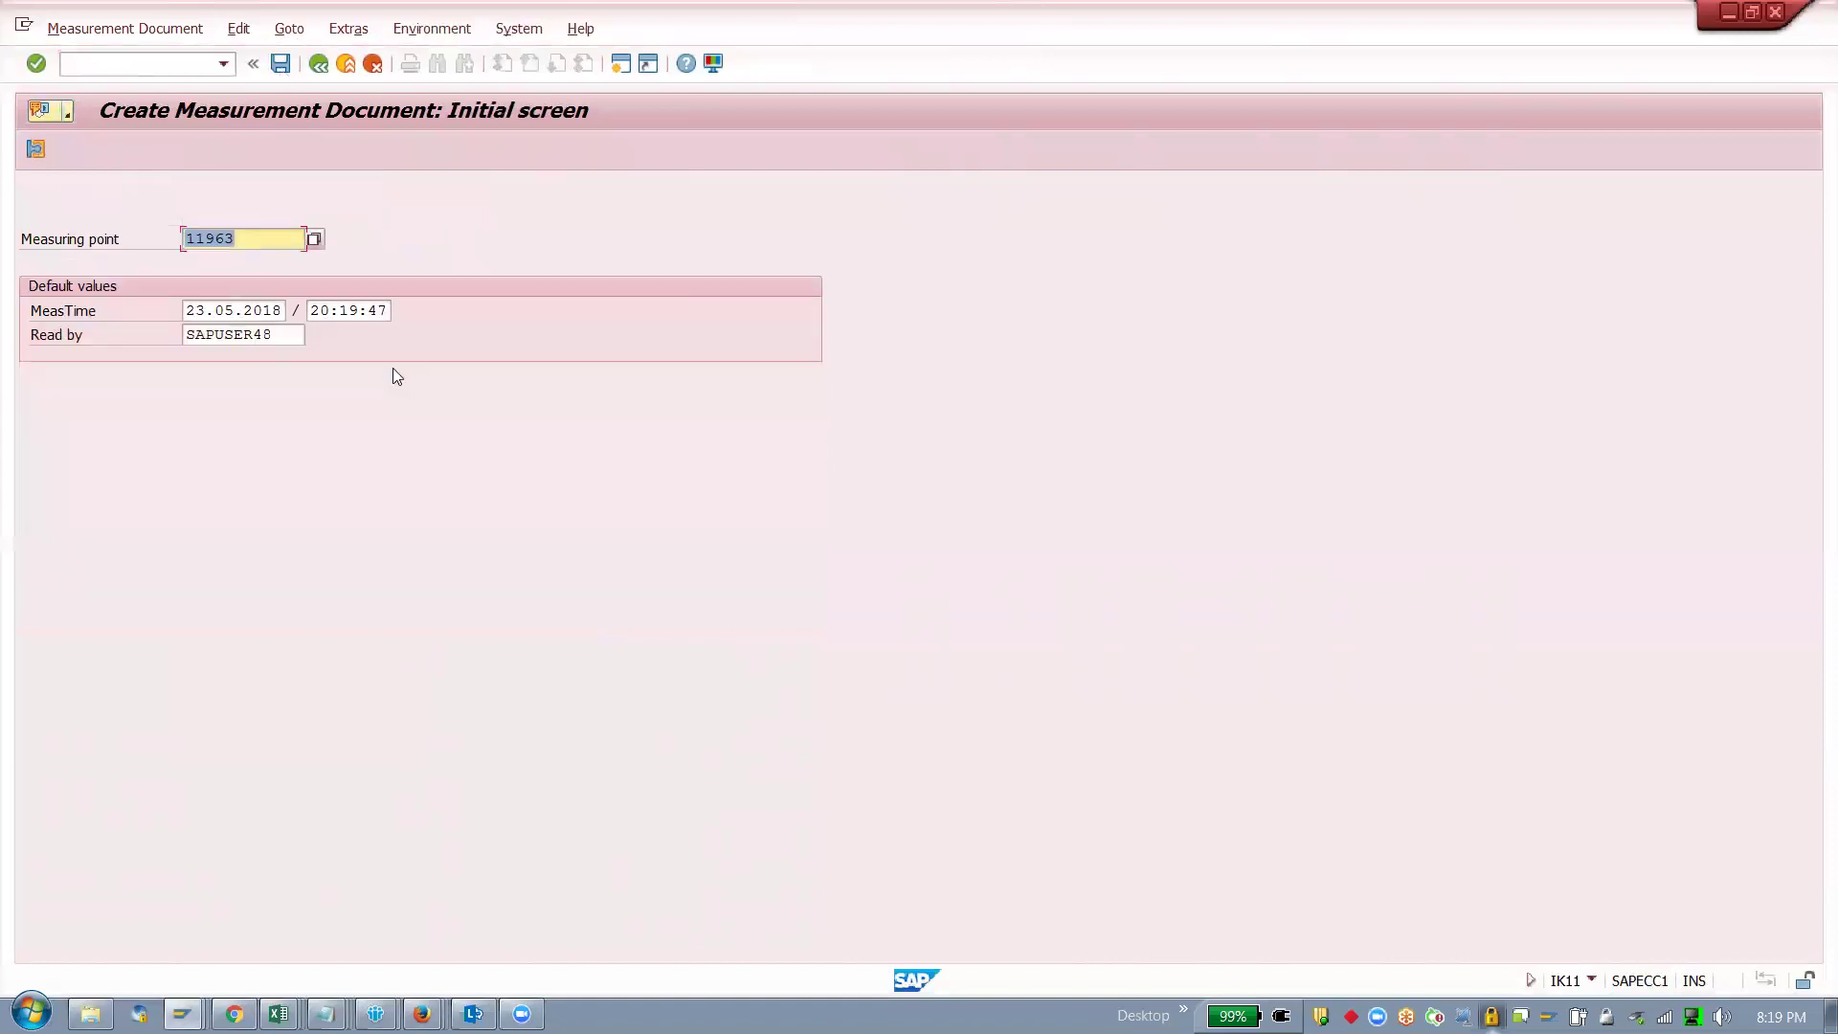
Step: Record a second measurement document for measuring point 11963 with a reading of 55 km and save it
{"action": "key", "text": "Return"}
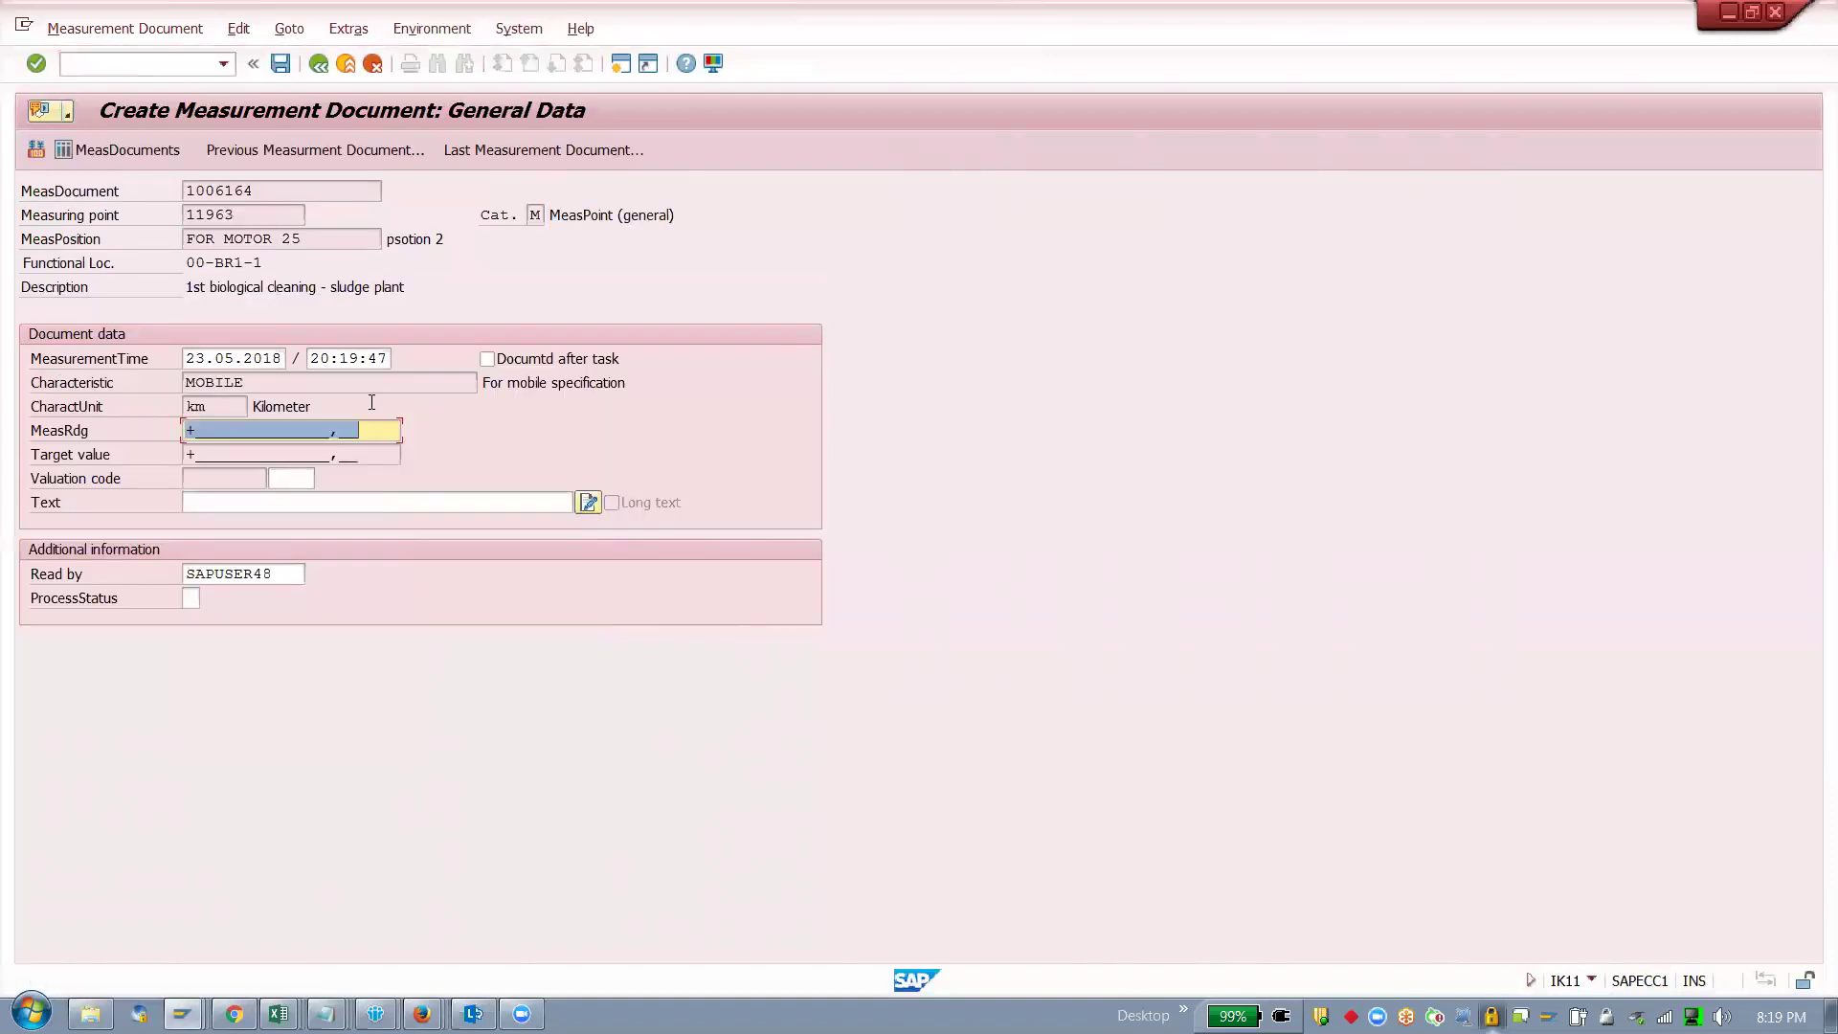
{"action": "type", "text": "55"}
{"action": "key", "text": "Return"}
{"action": "left_click", "coordinate": [281, 63]}
Step: Create a measurement document for measuring point 11964 with a reading of 46 km and save it
{"action": "left_click", "coordinate": [257, 232]}
{"action": "key", "text": "BackSpace"}
{"action": "type", "text": "4"}
{"action": "key", "text": "Return"}
{"action": "type", "text": "46"}
{"action": "key", "text": "Return"}
{"action": "left_click", "coordinate": [281, 64]}
Step: Start a second measurement document for measuring point 11964 and enter a reading of 45 km
{"action": "key", "text": "Return"}
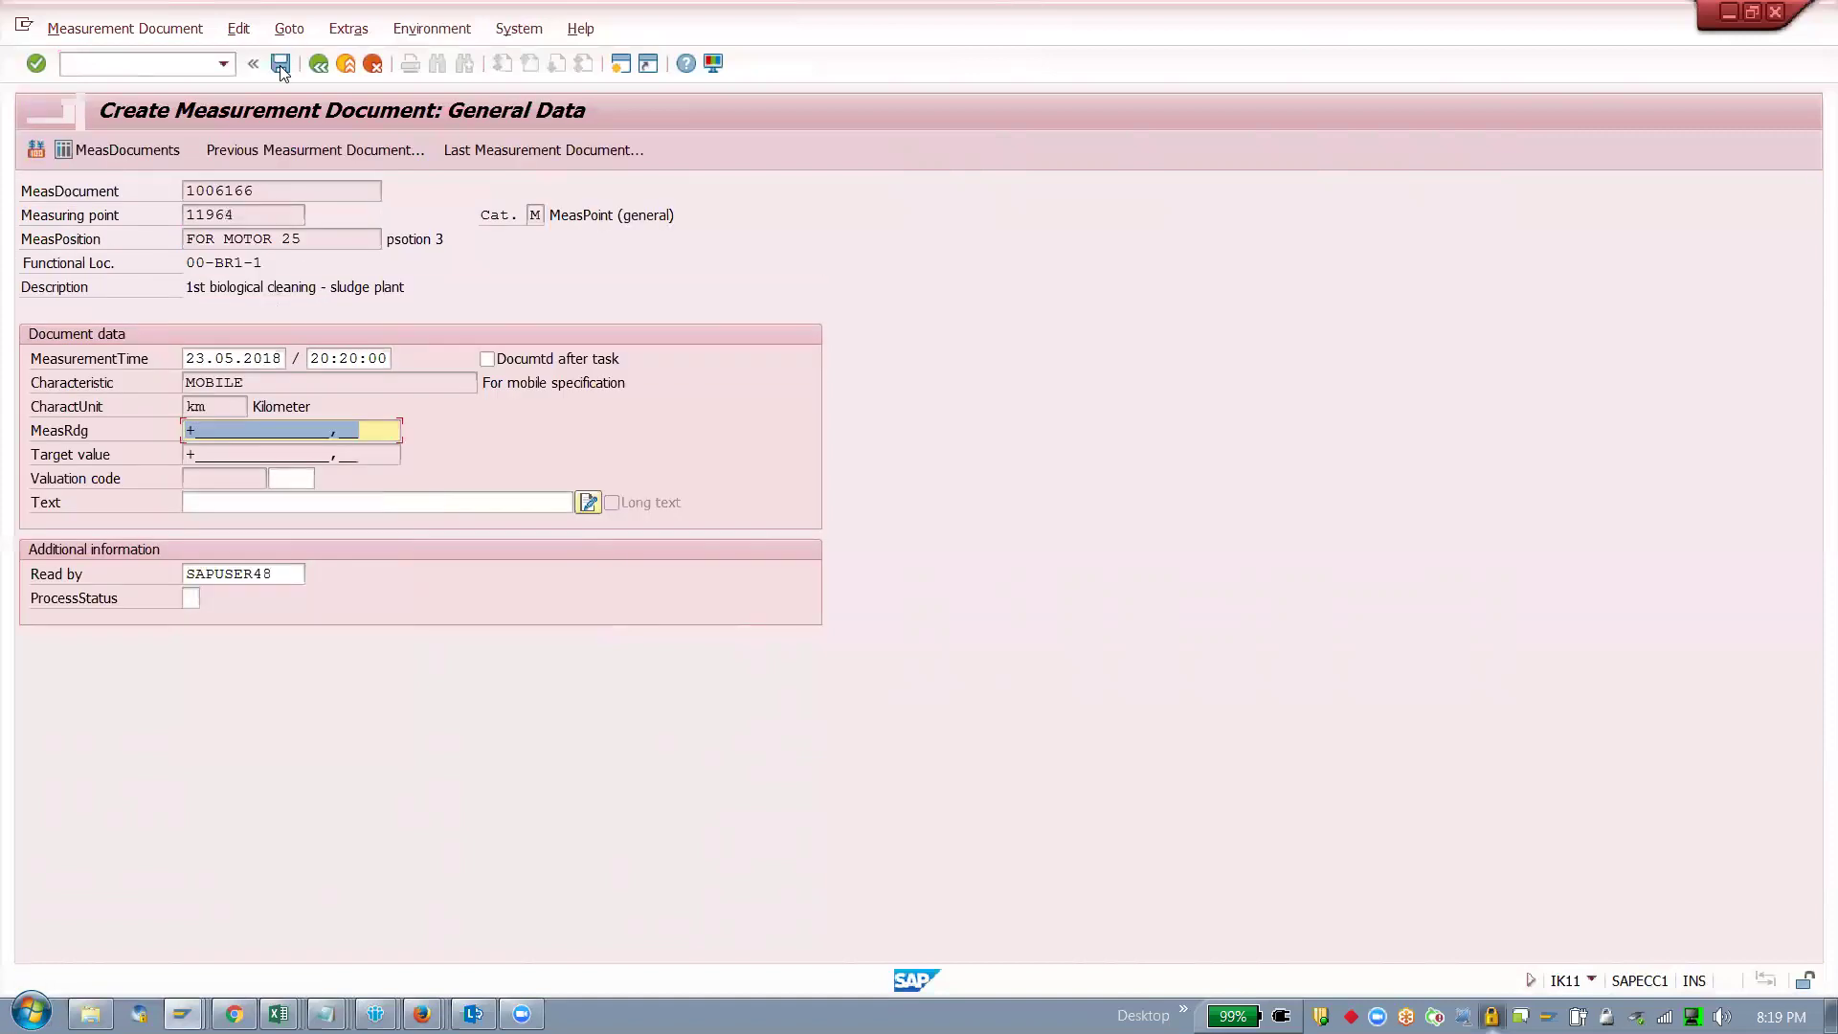
{"action": "type", "text": "45"}
{"action": "key", "text": "Return"}
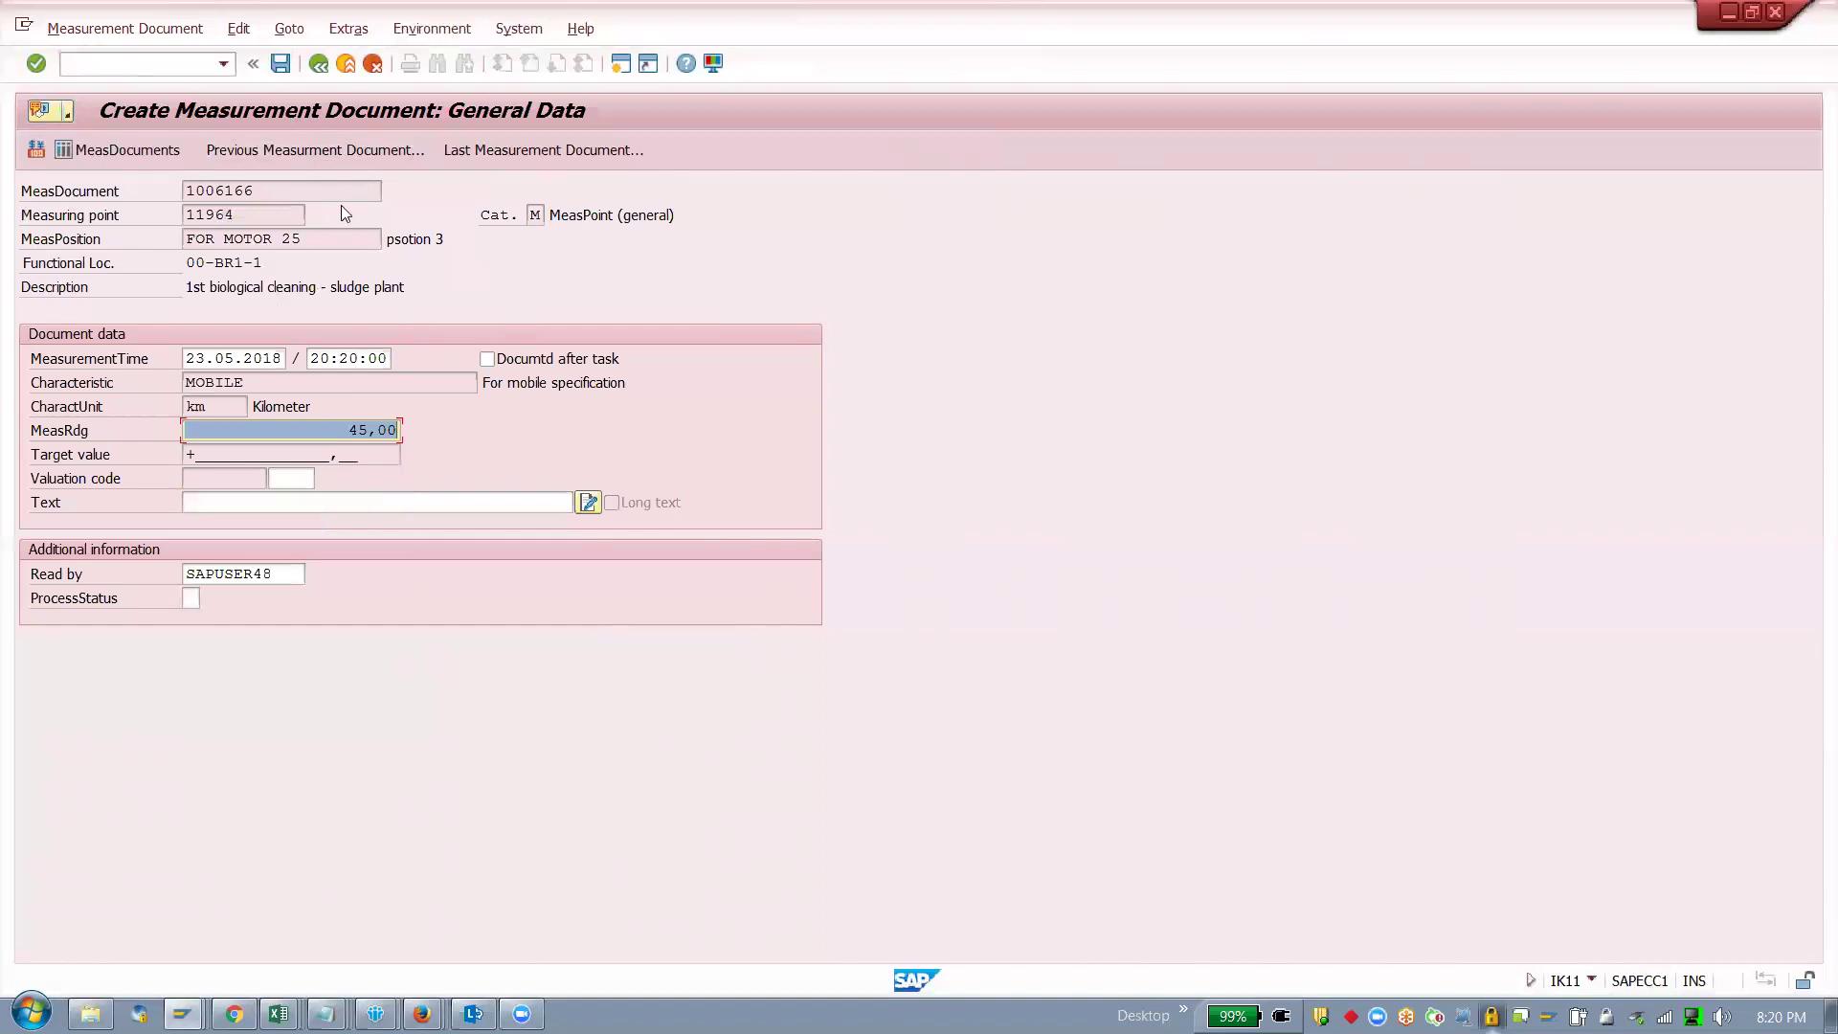
Step: Check the reading in the previous measurement document of measuring point 11964 and close its details
{"action": "left_click", "coordinate": [349, 150]}
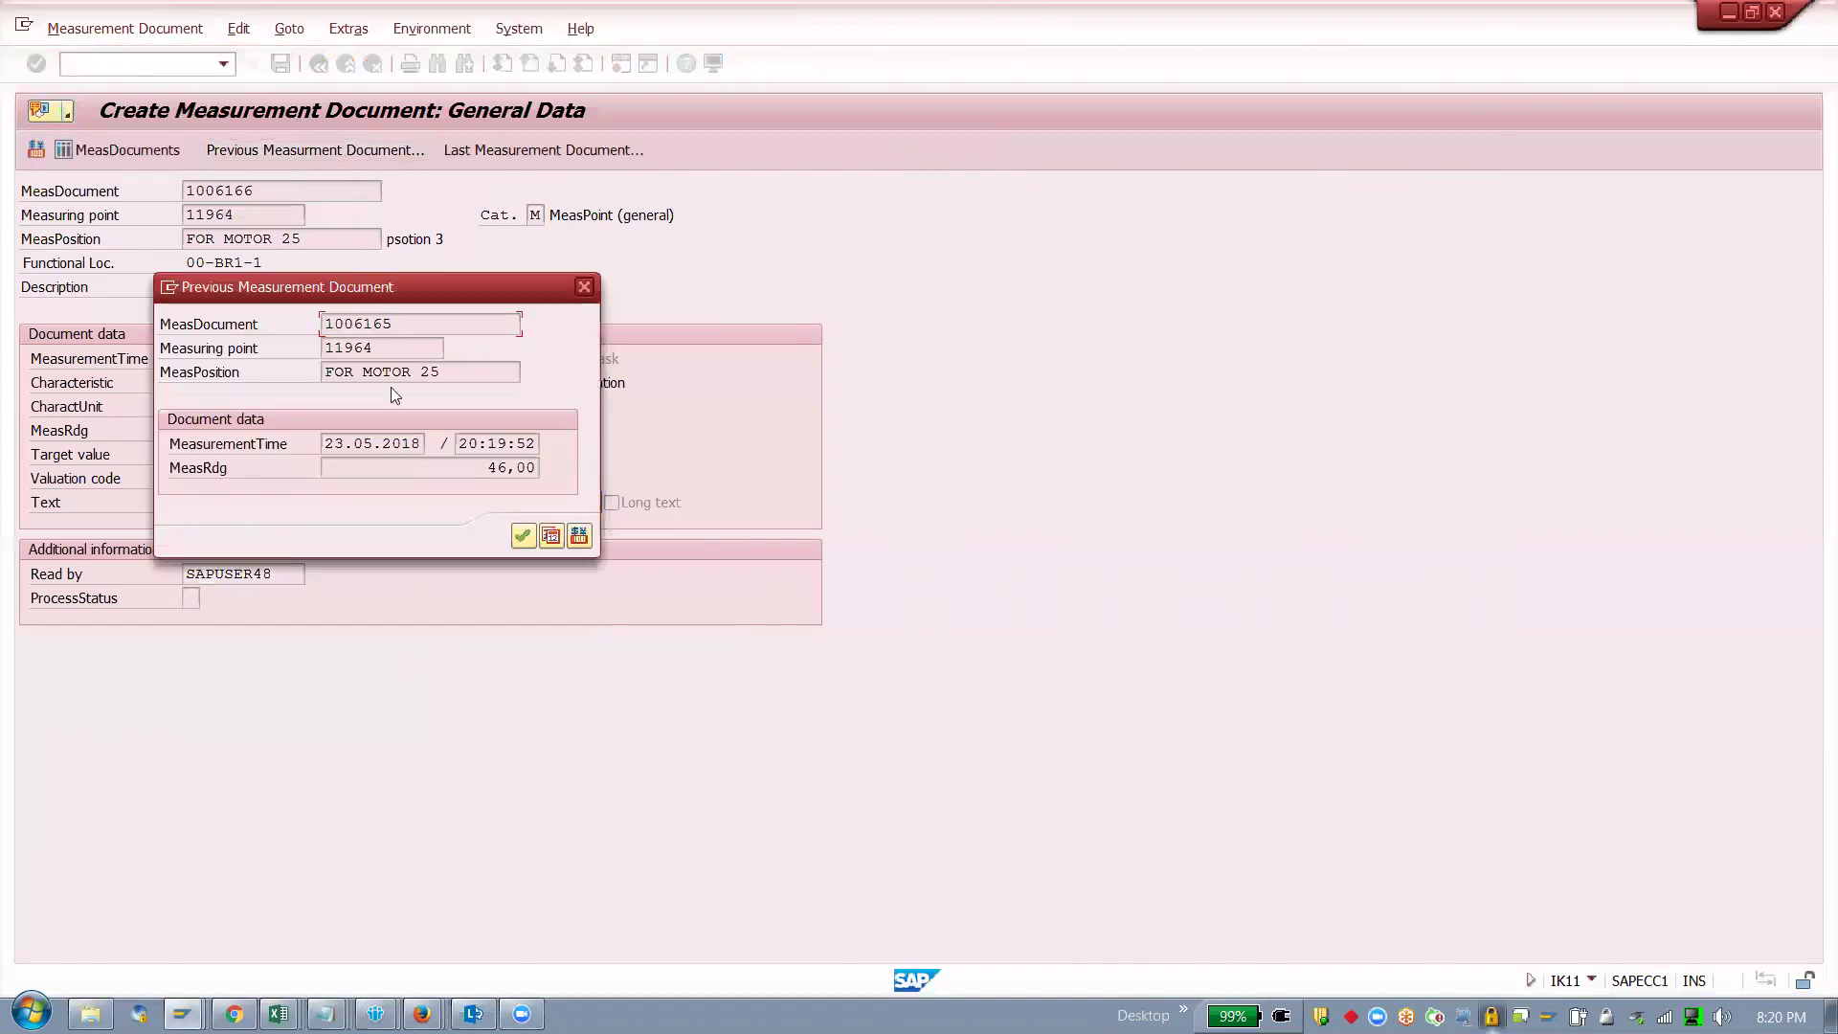
{"action": "left_click_drag", "start_coordinate": [446, 378], "coordinate": [390, 375]}
{"action": "key", "text": "Tab"}
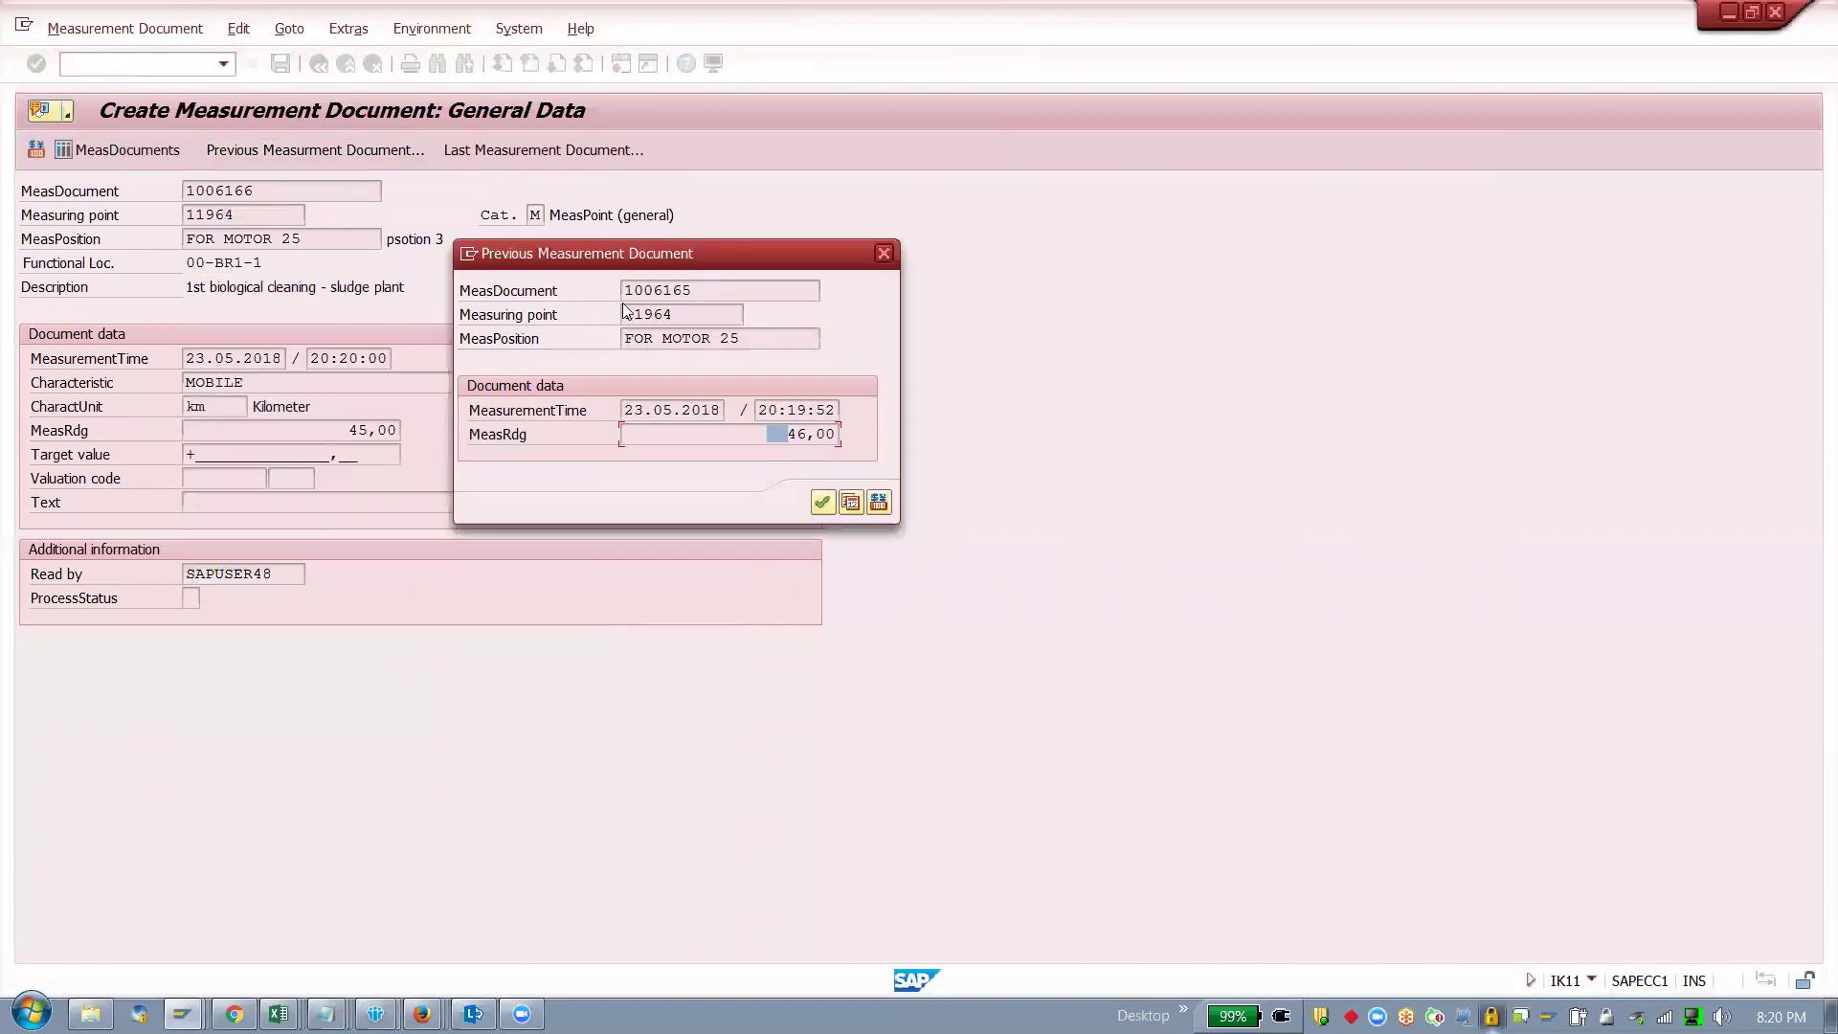
{"action": "left_click_drag", "start_coordinate": [757, 434], "coordinate": [852, 432]}
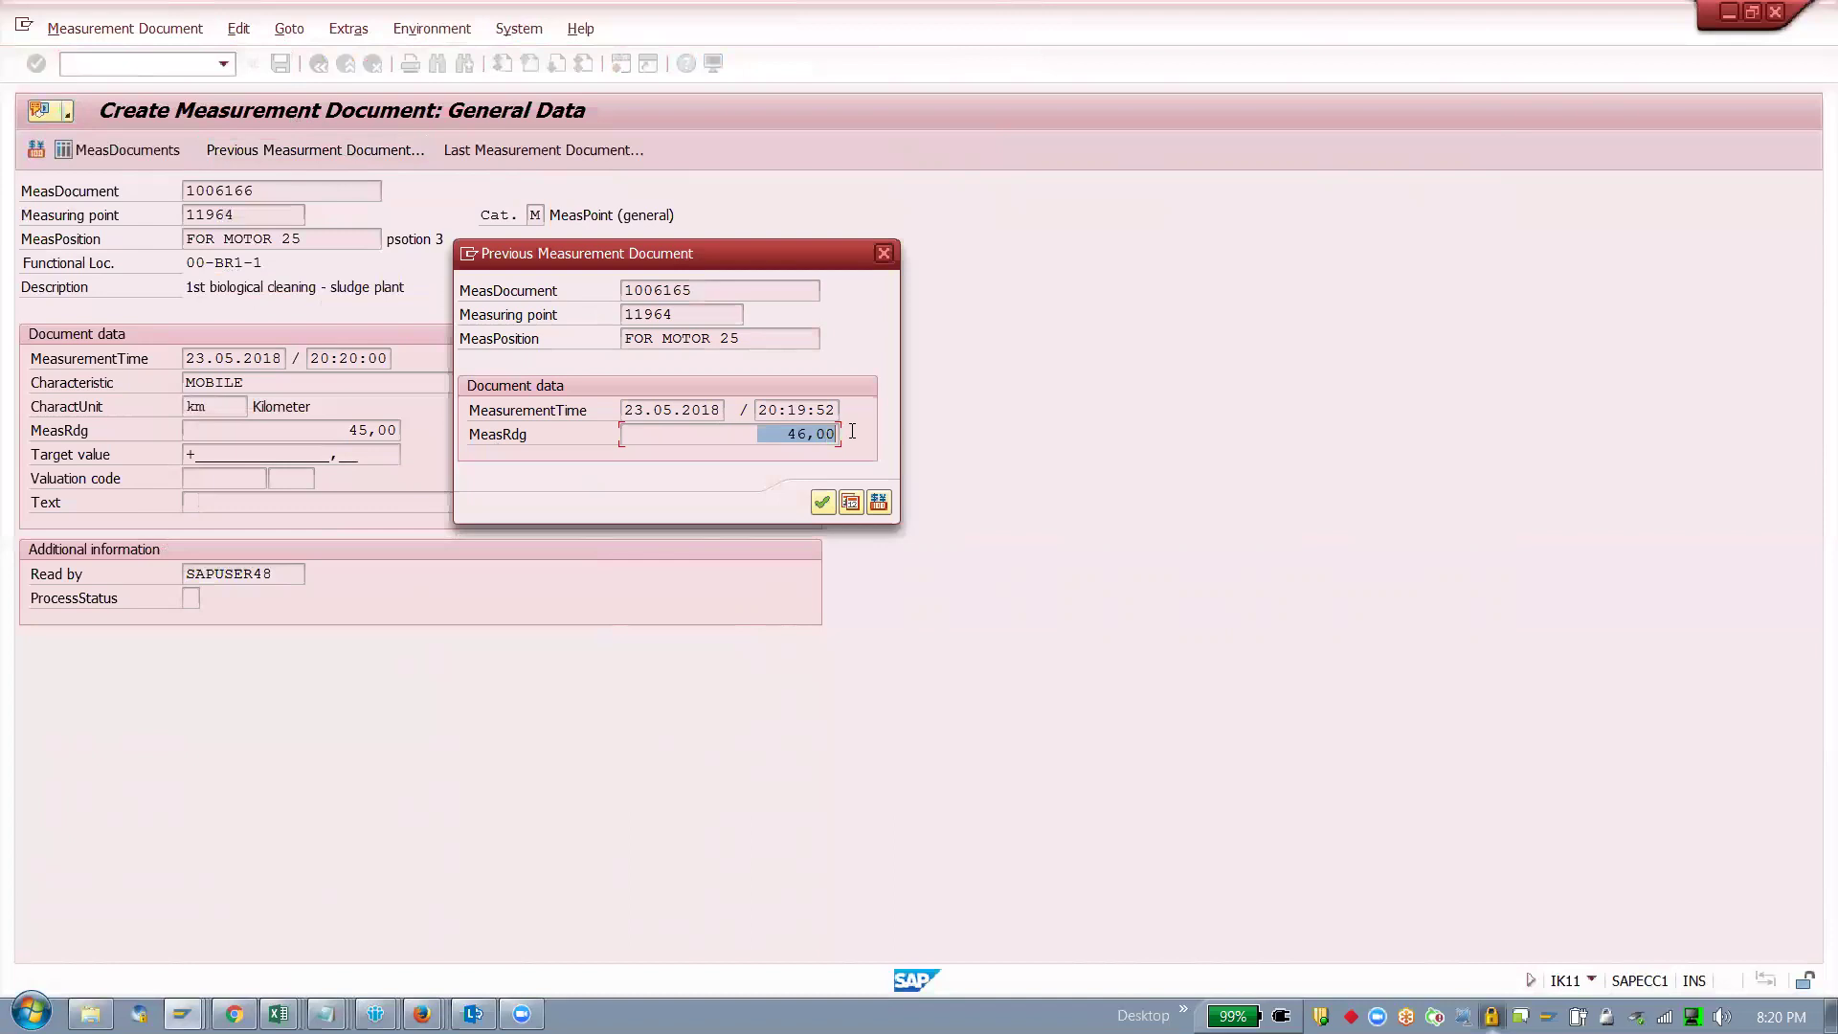
{"action": "left_click", "coordinate": [822, 501]}
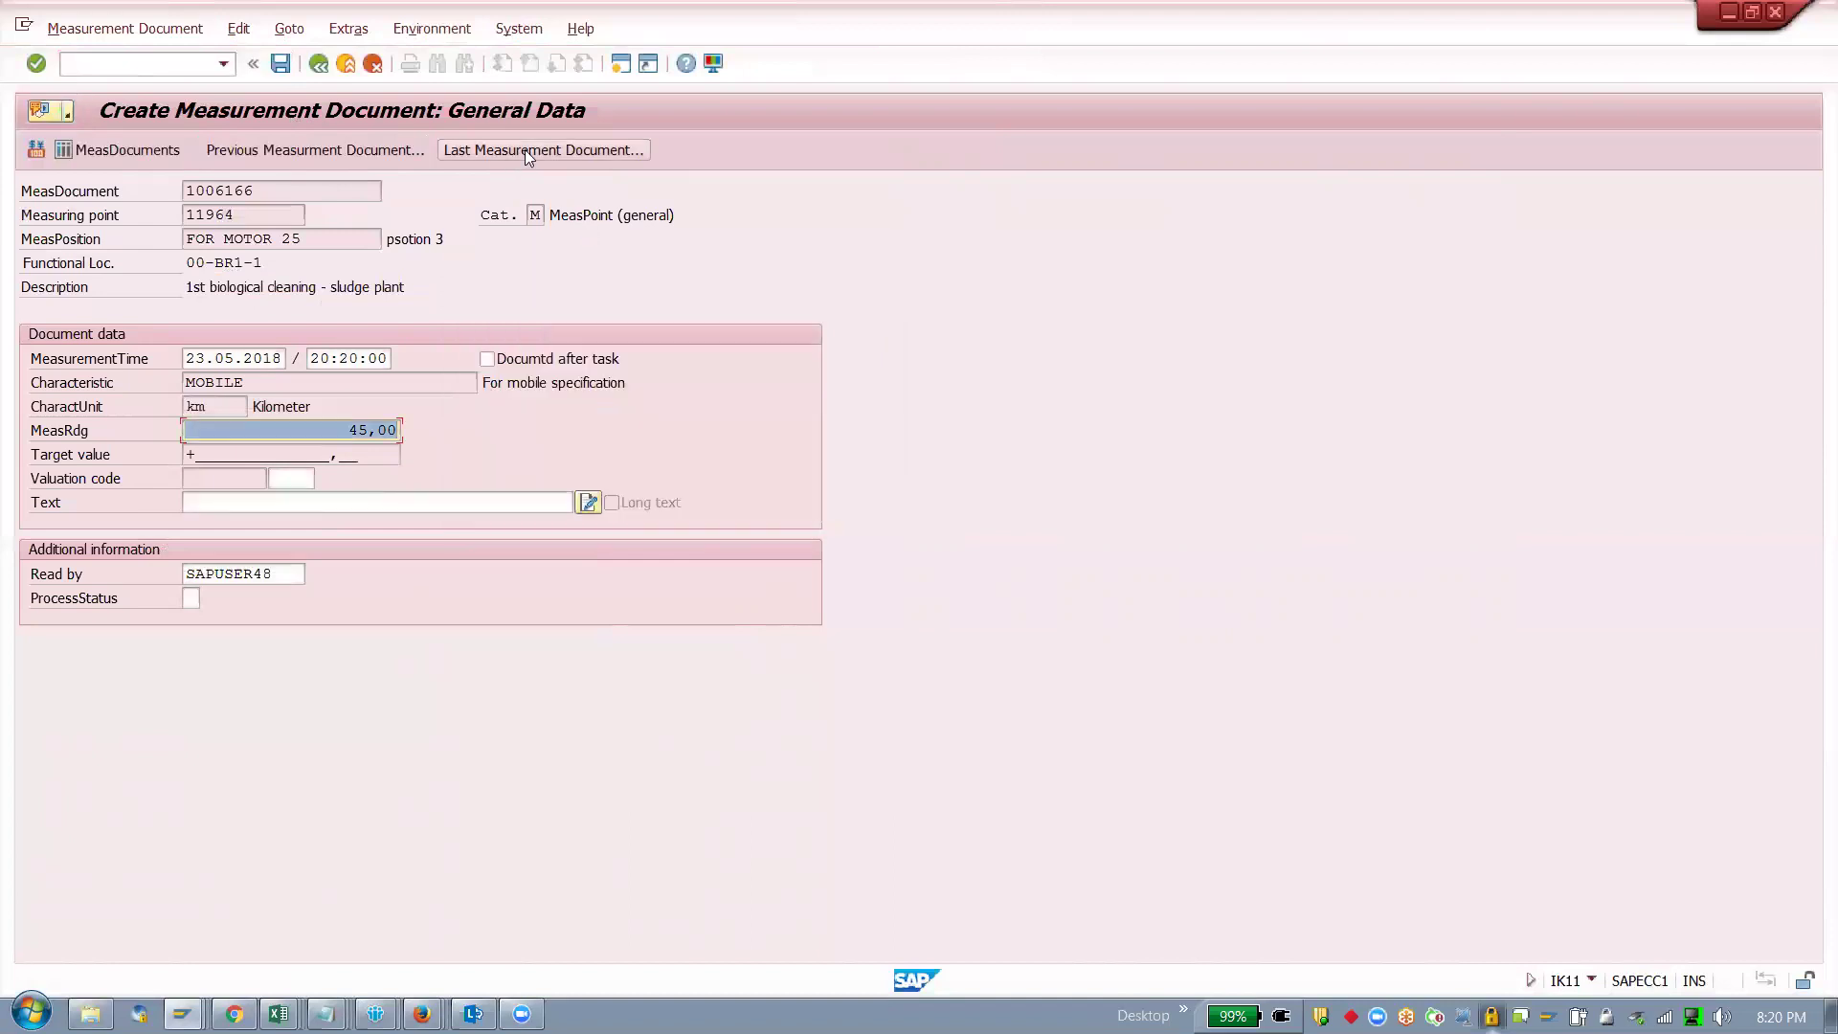
Step: Run the measurement document selection for measuring point 11964, review the reading, and return to the document being created
{"action": "left_click", "coordinate": [123, 151]}
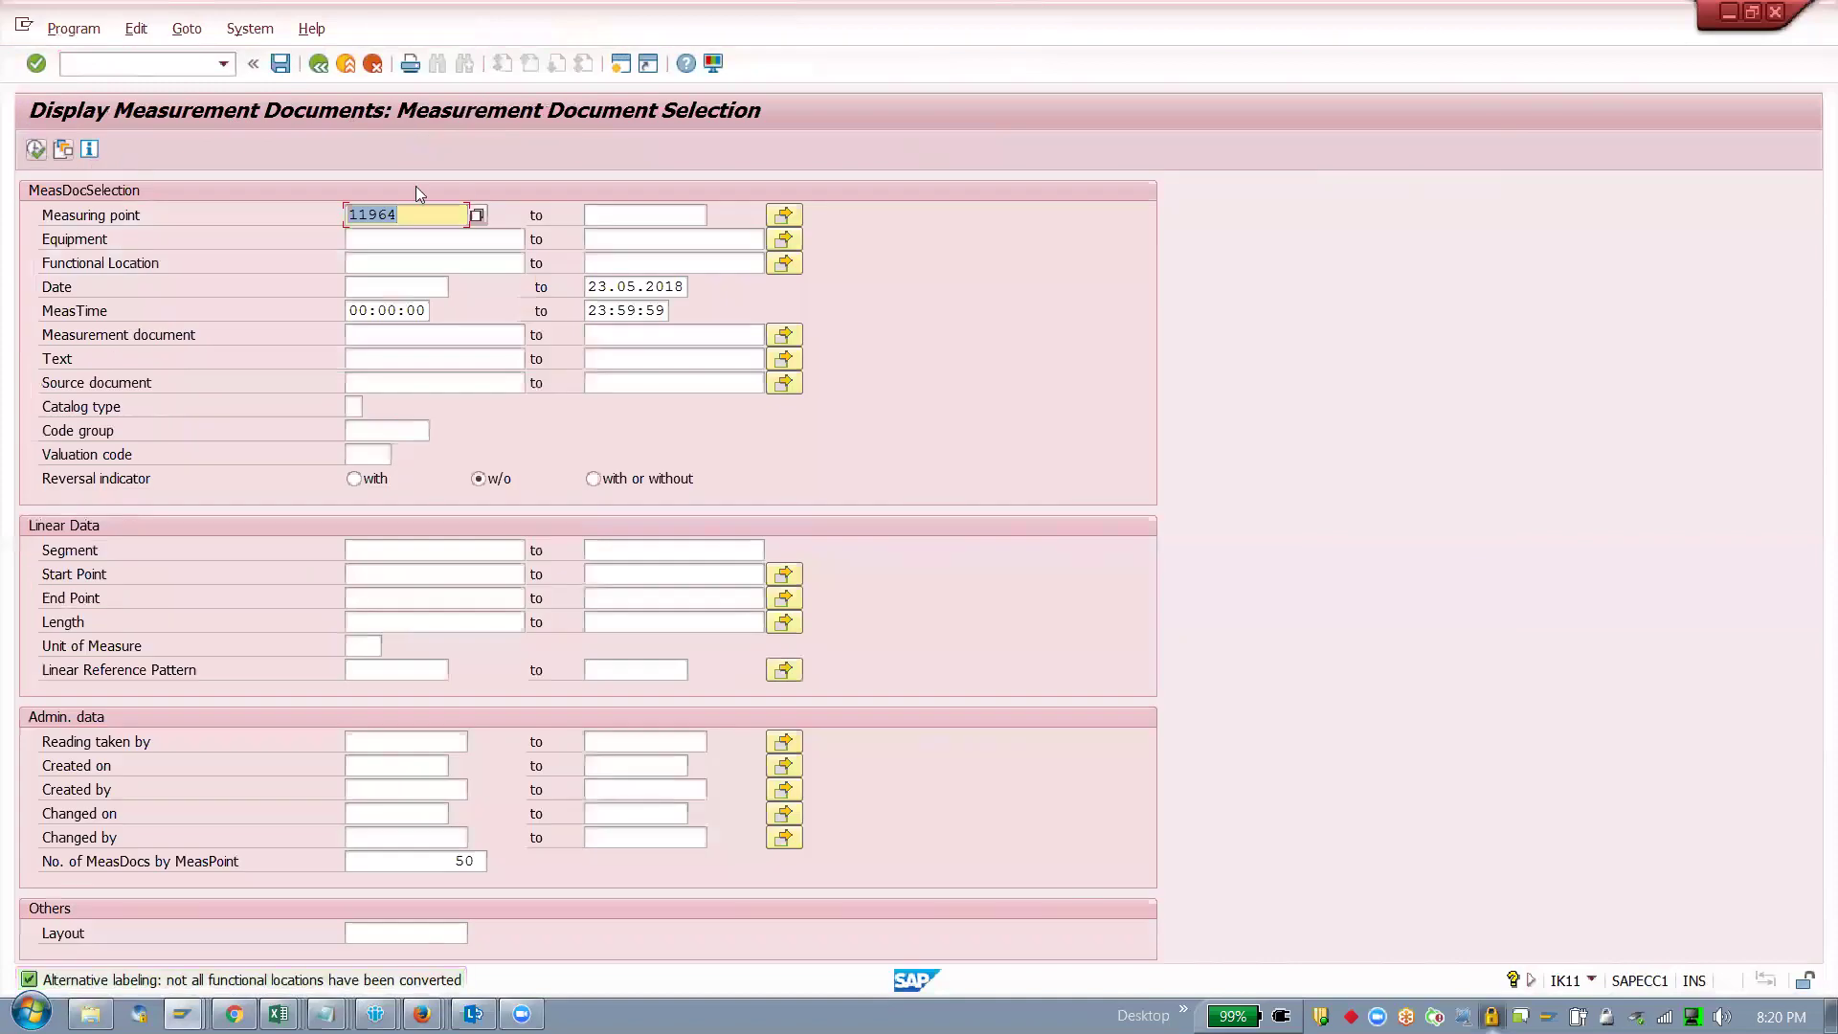
{"action": "left_click", "coordinate": [36, 149]}
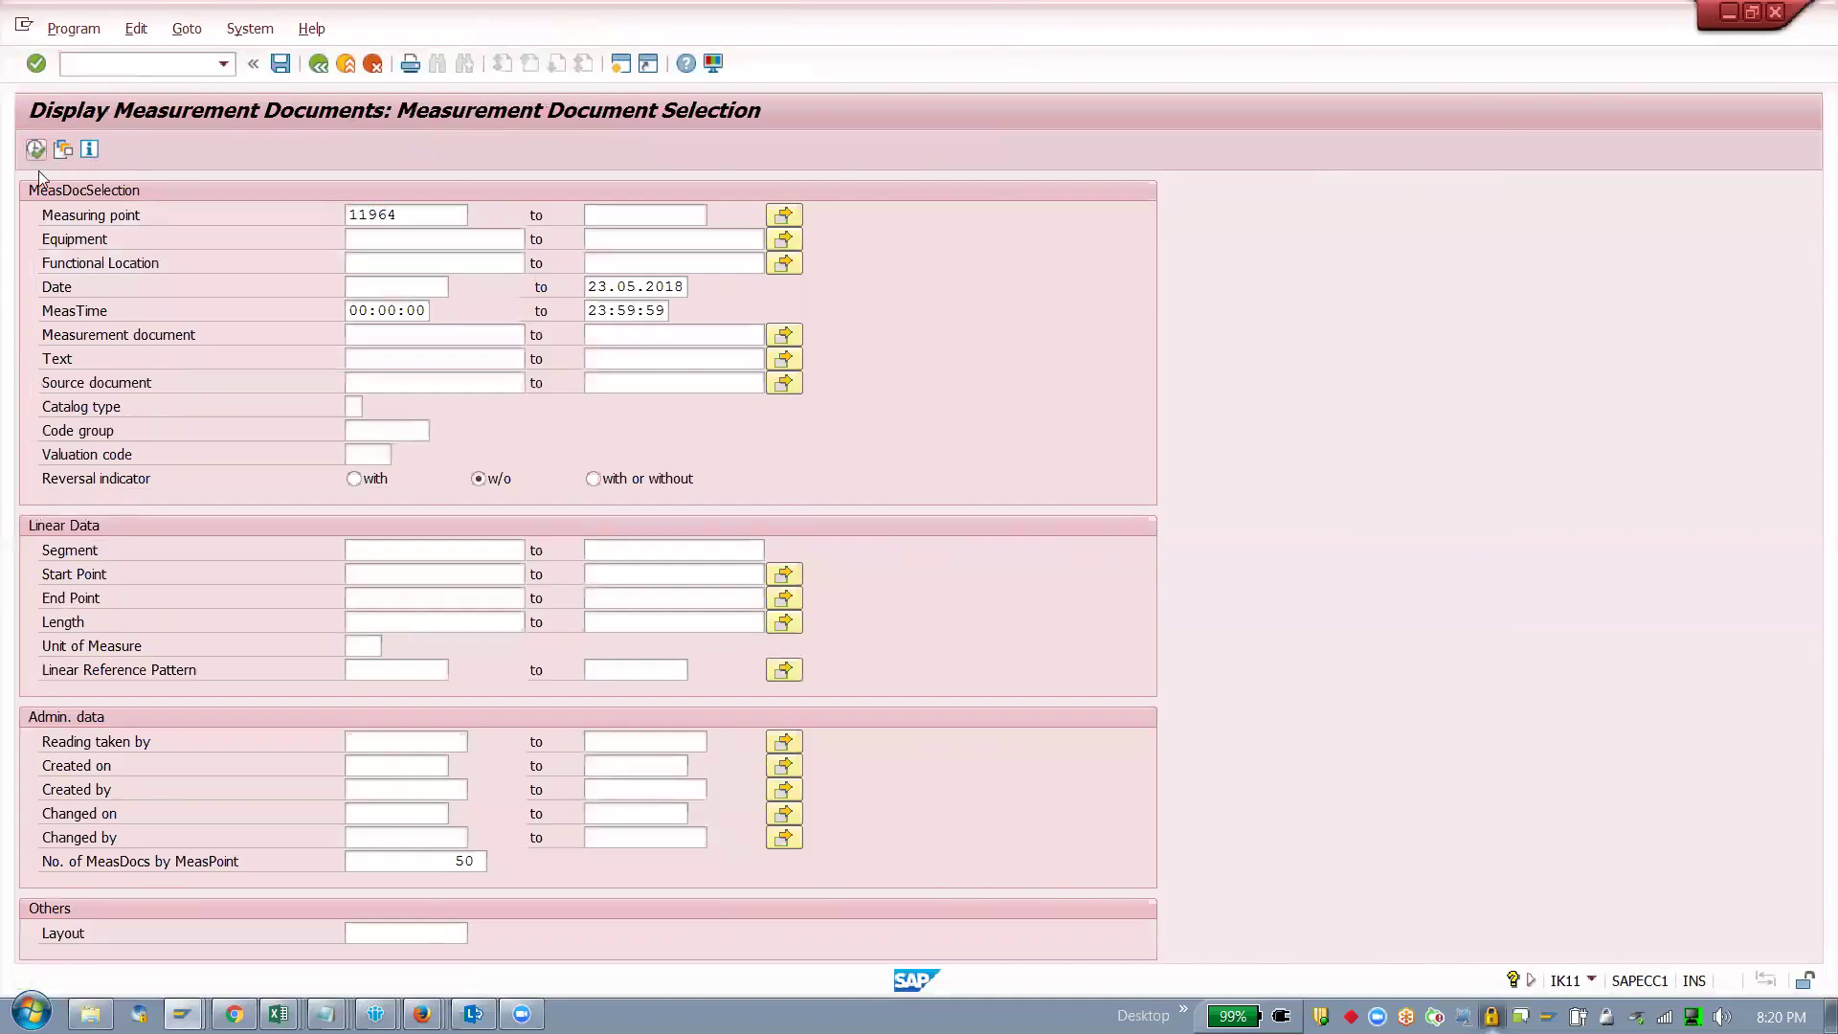
{"action": "left_click_drag", "start_coordinate": [316, 423], "coordinate": [427, 429]}
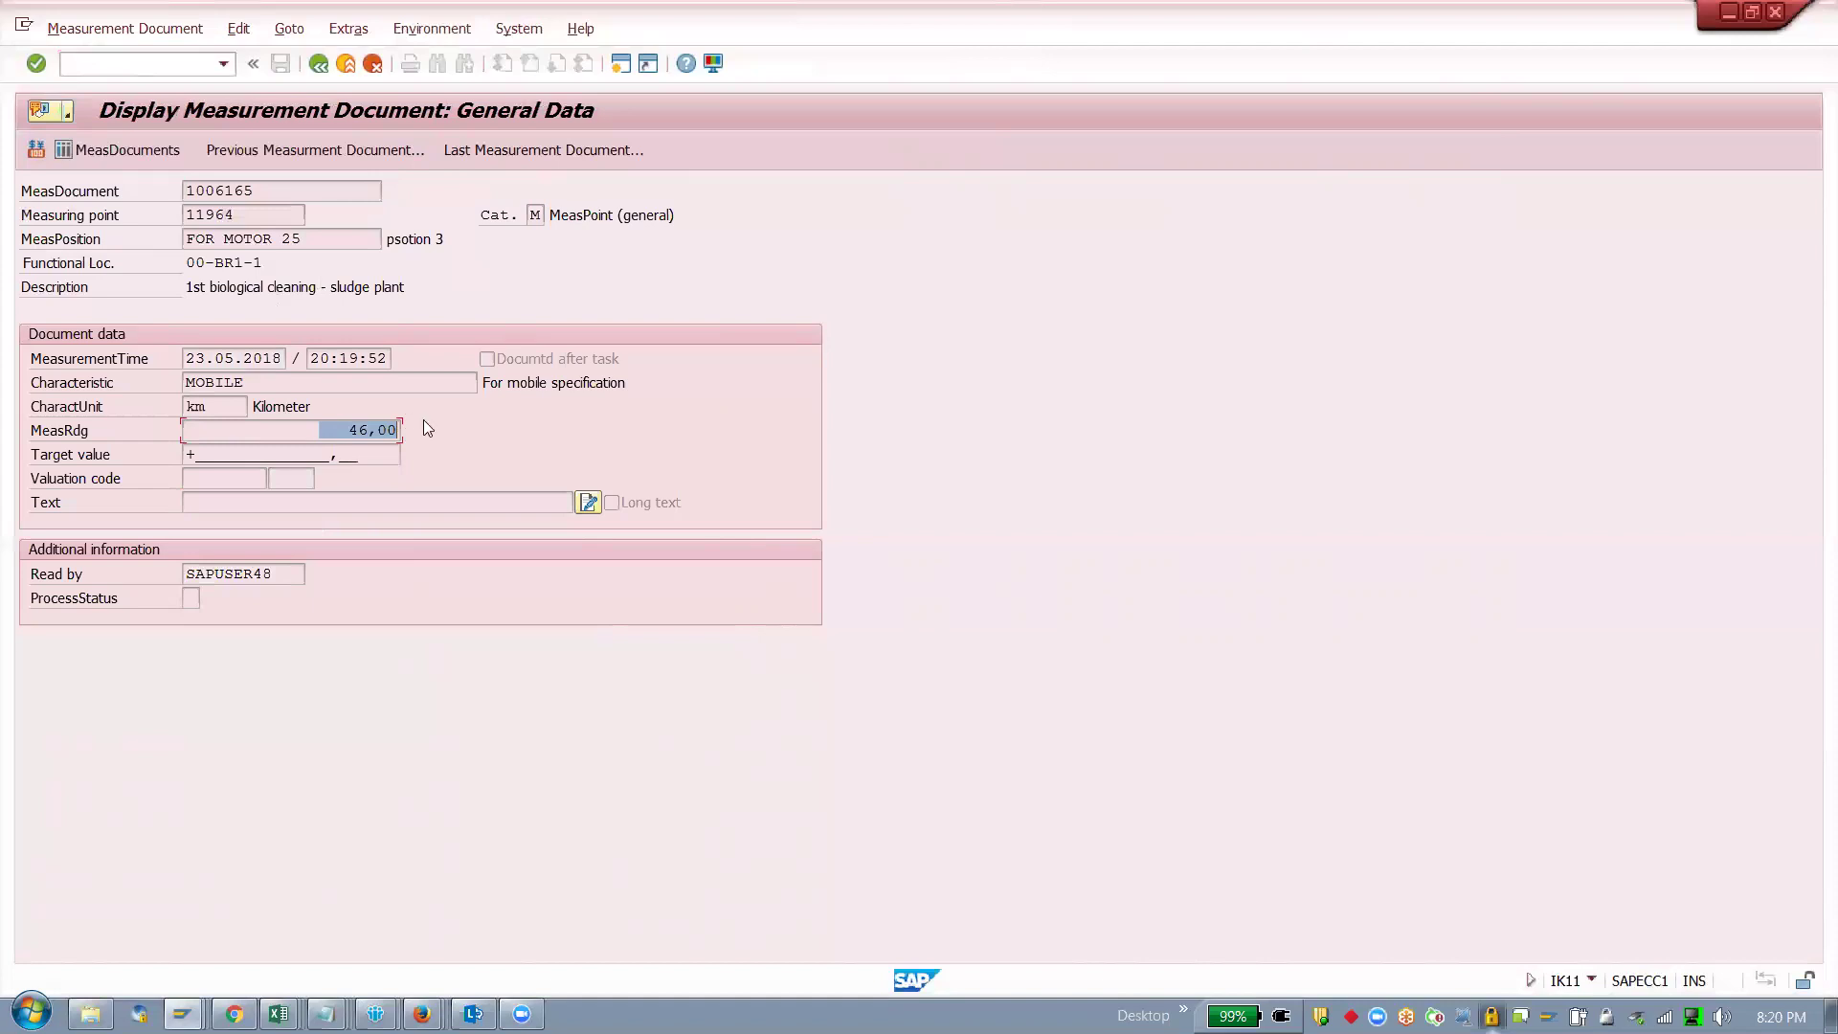
{"action": "key", "text": "F3"}
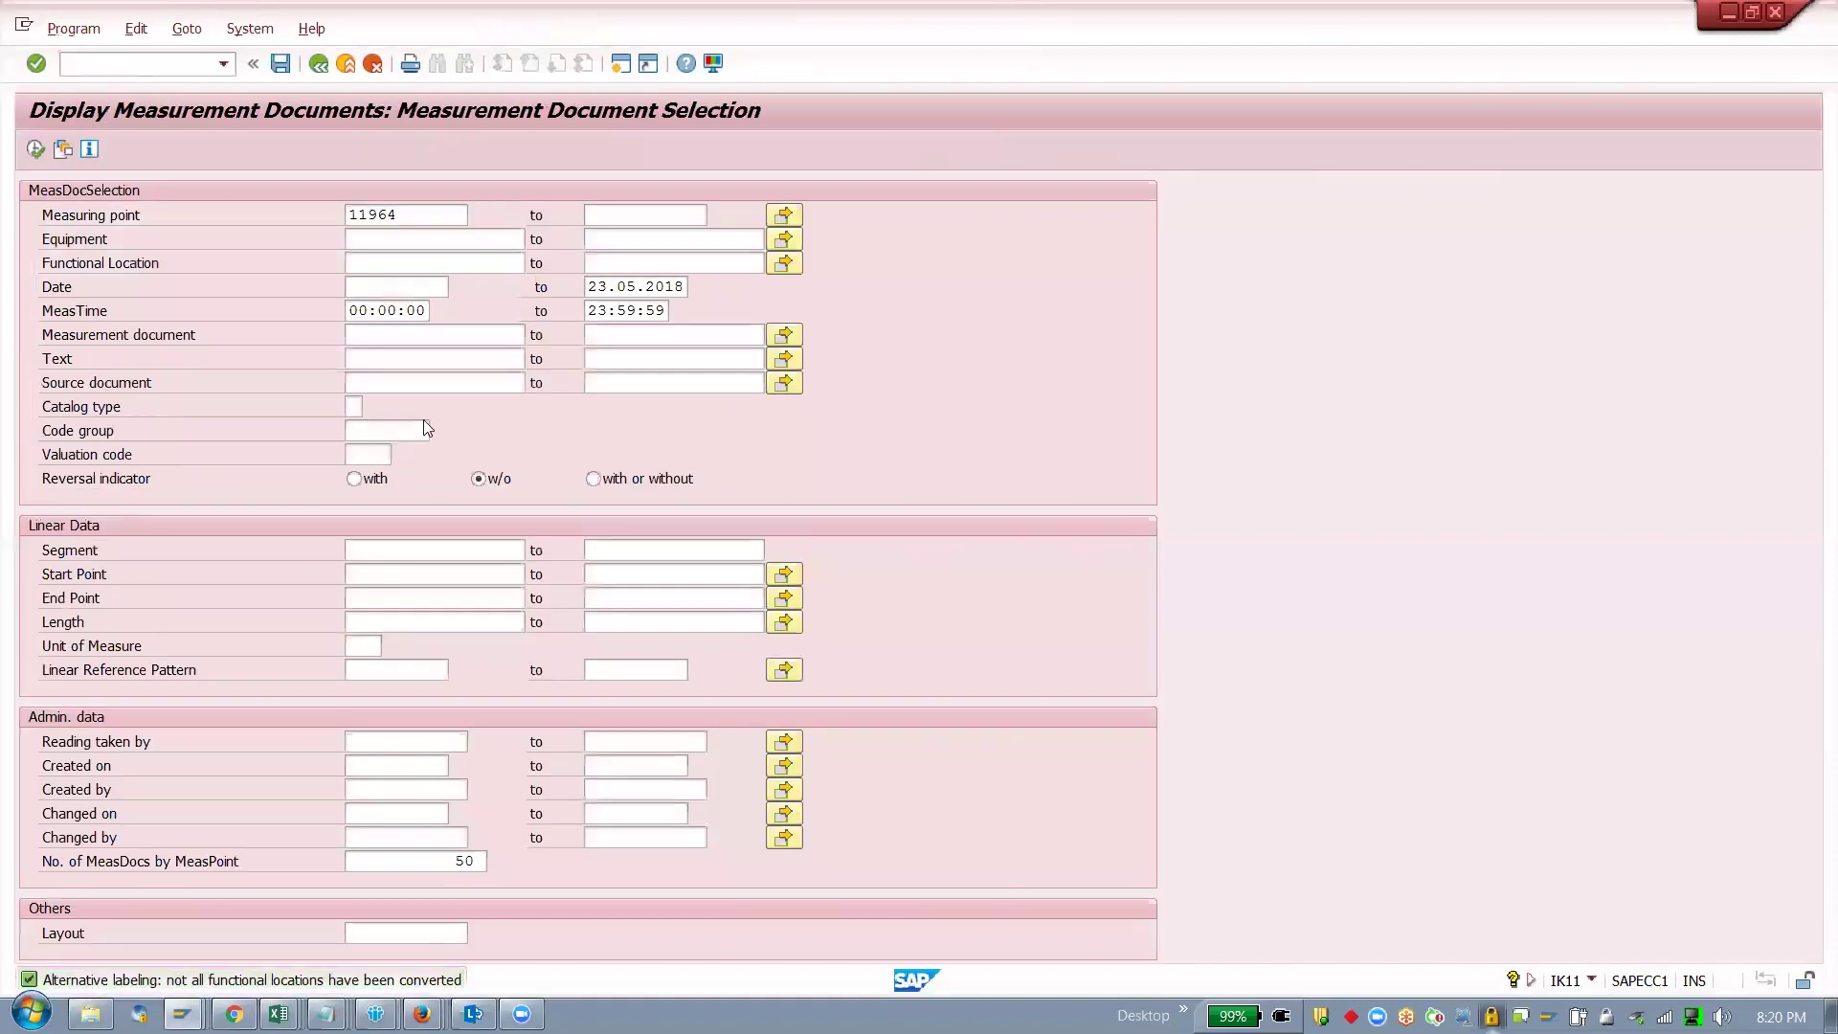
{"action": "key", "text": "F3"}
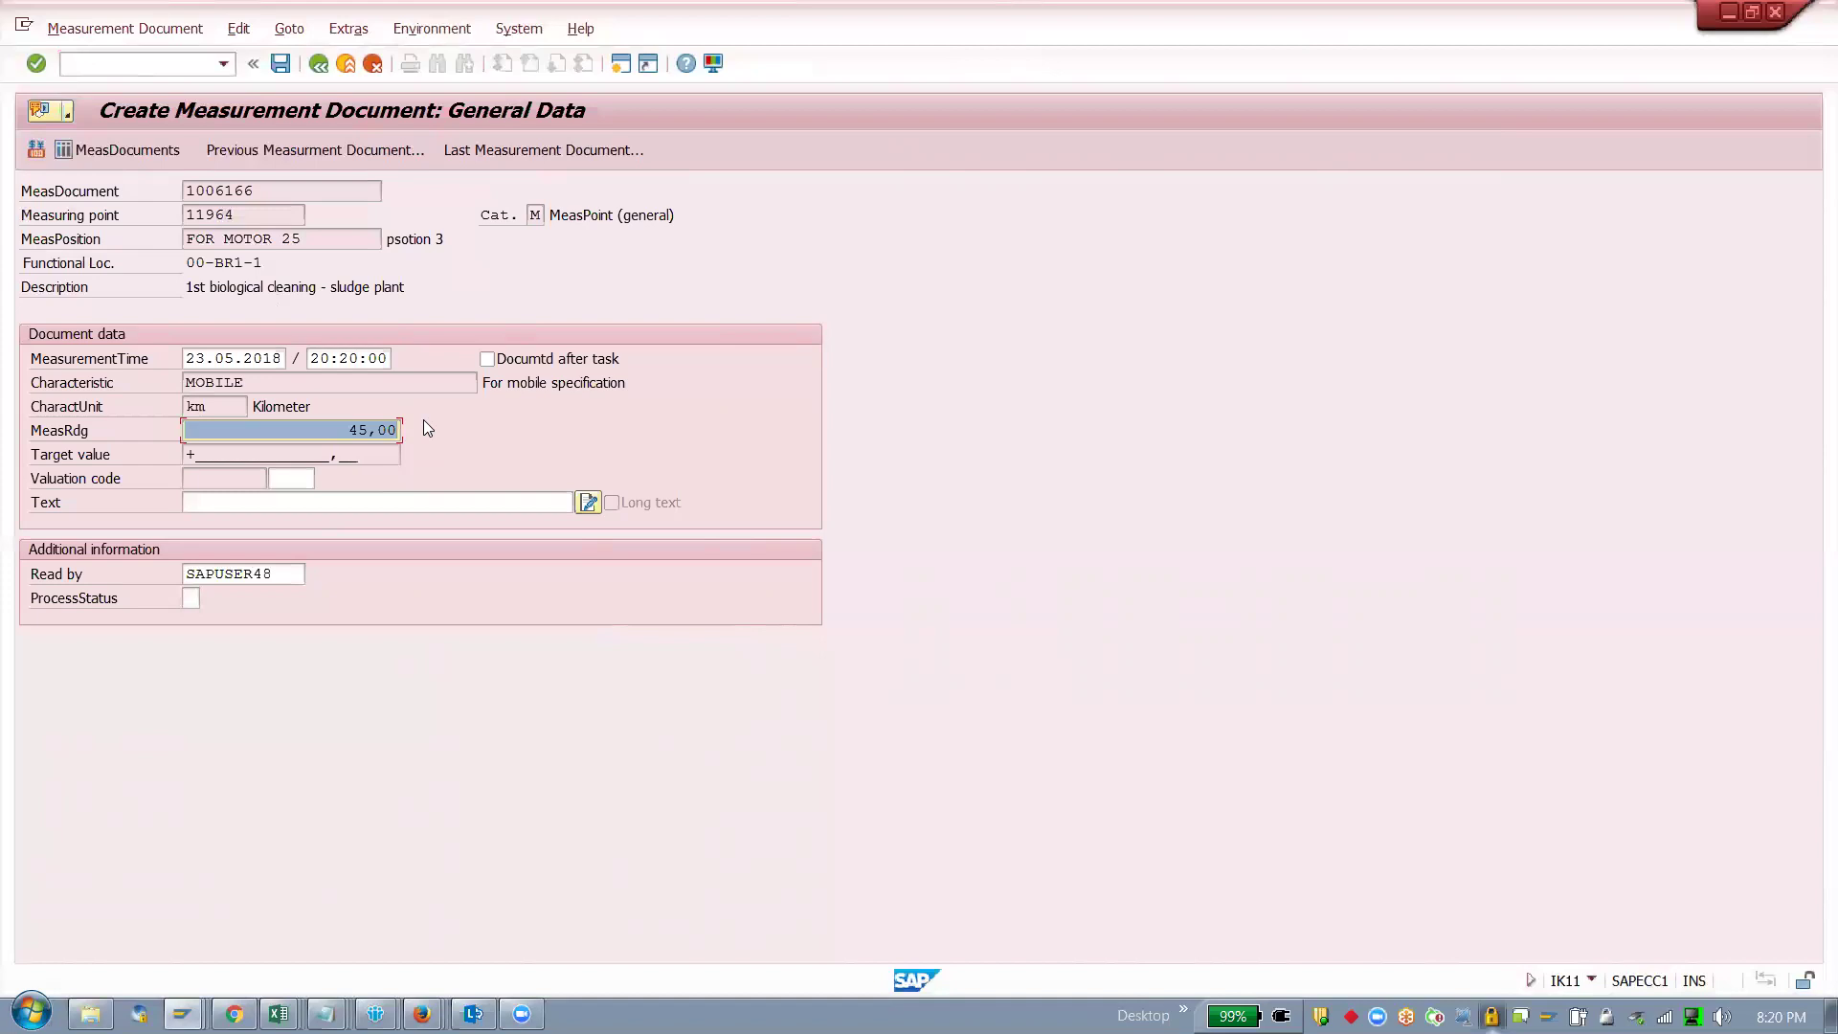
Step: Save the measurement document and open the measuring points of functional location 00-BR1-1 through transaction IL02
{"action": "left_click", "coordinate": [281, 63]}
{"action": "type", "text": "/nil02"}
{"action": "key", "text": "Return"}
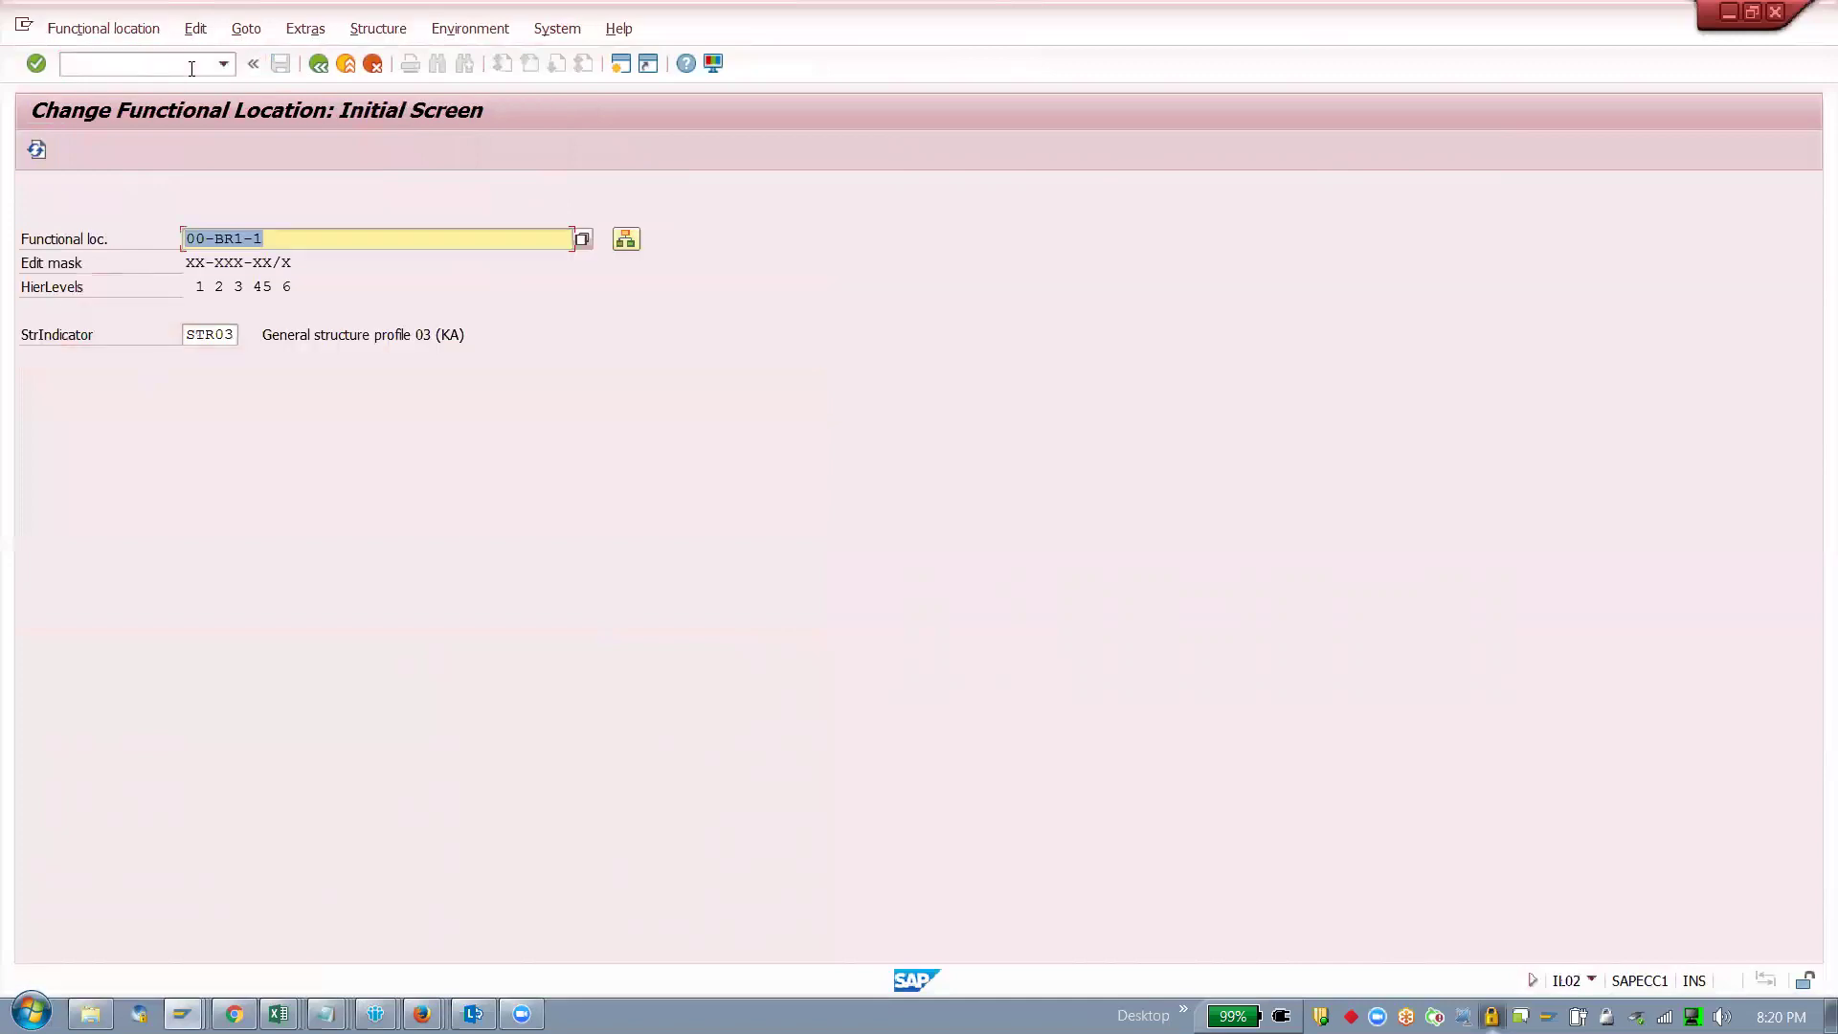
{"action": "key", "text": "Return"}
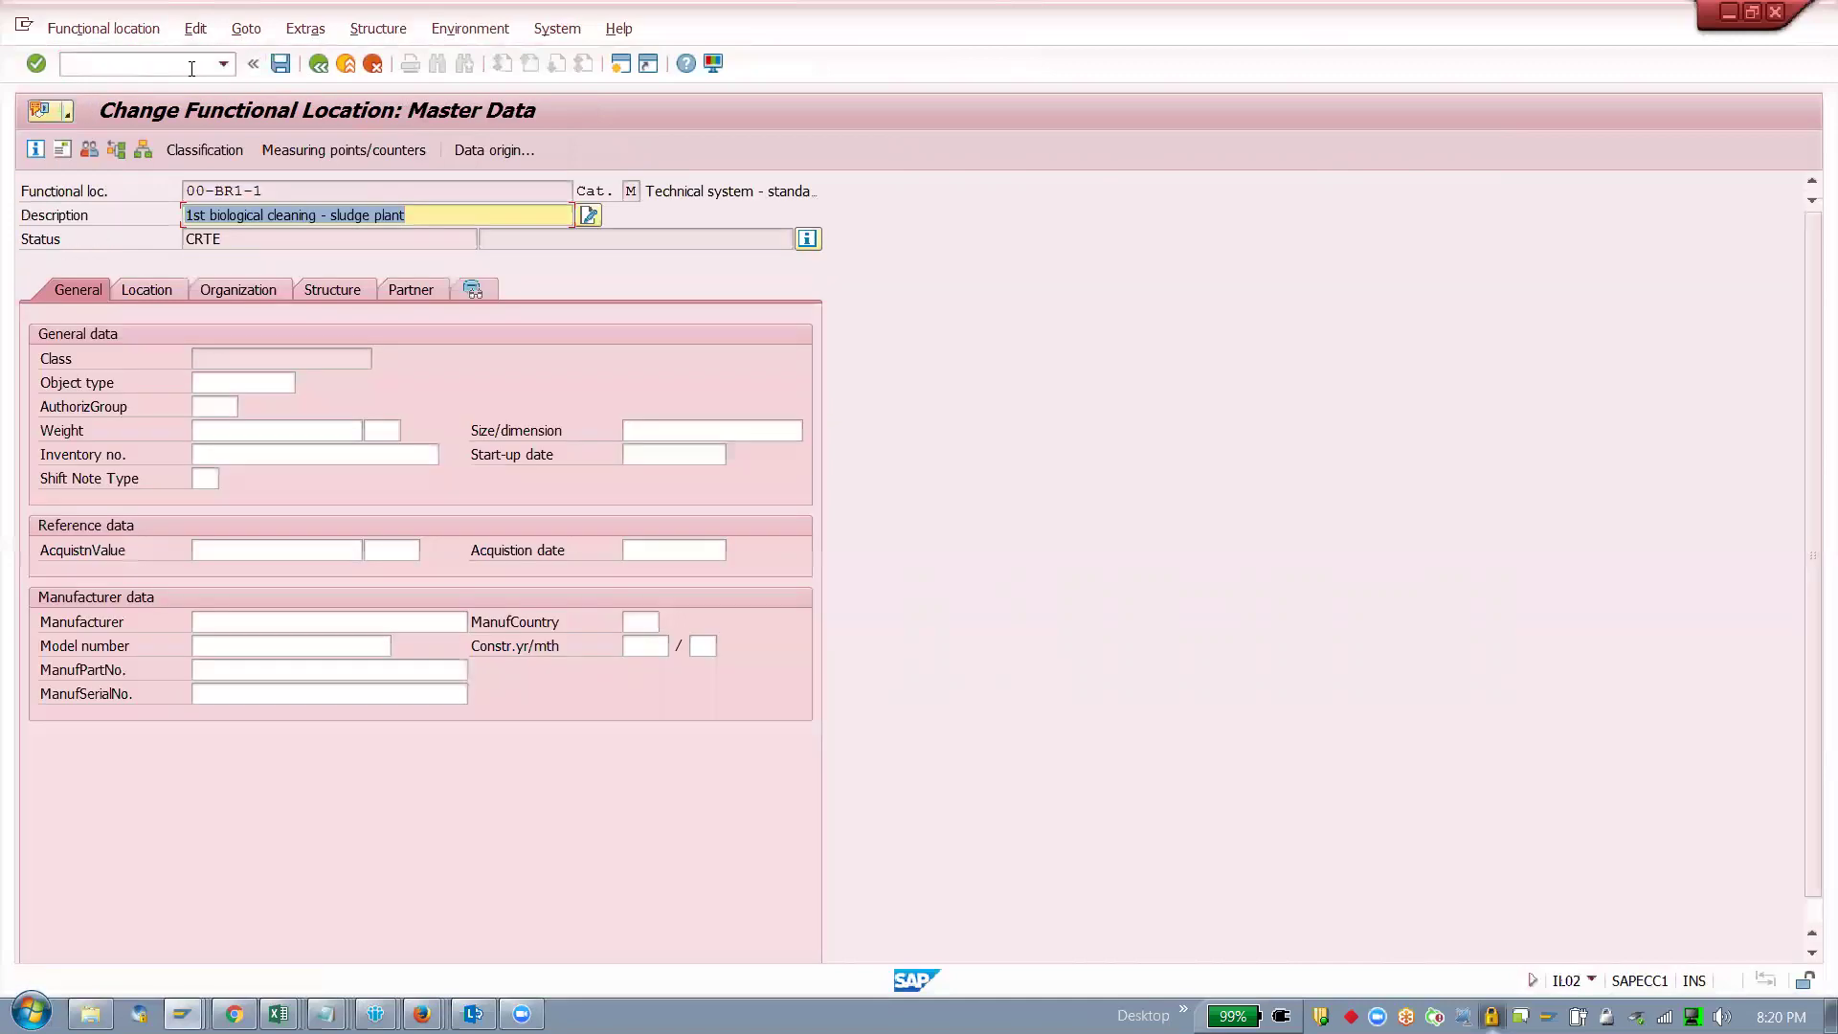
{"action": "left_click", "coordinate": [347, 152]}
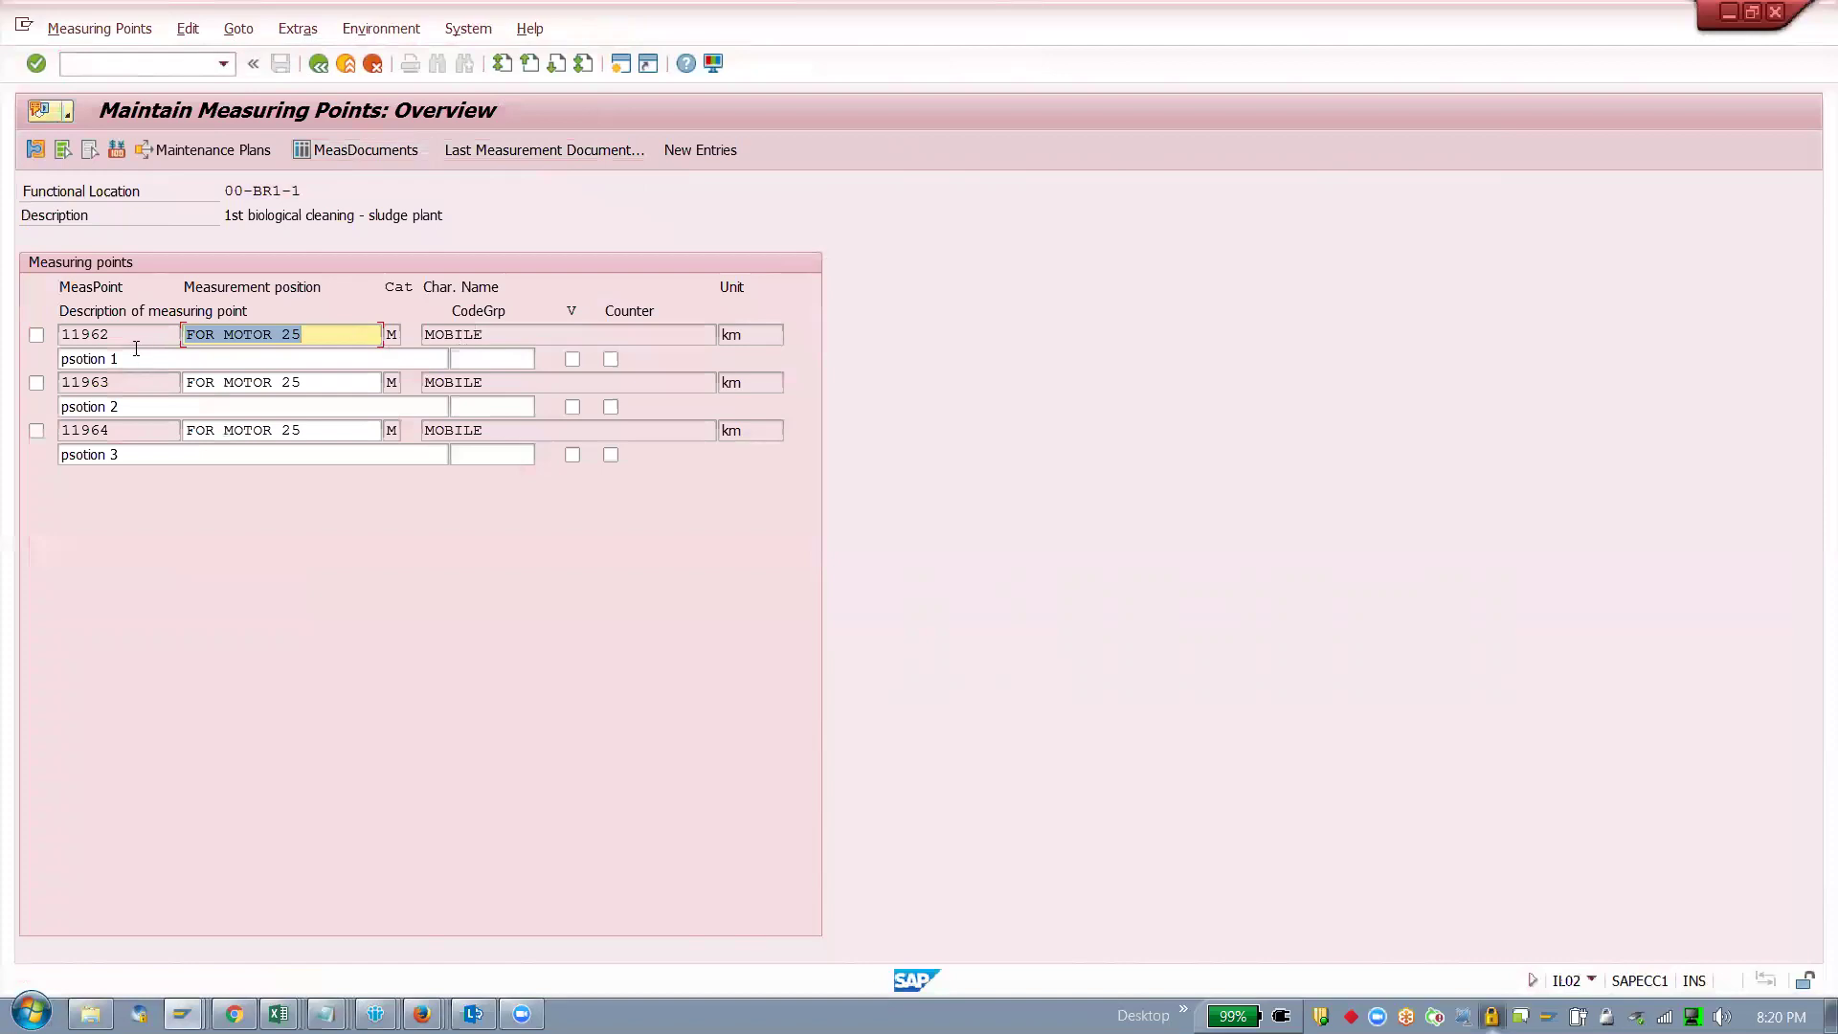
Step: Select measuring point 11962, view its last measurement document and close the details
{"action": "left_click", "coordinate": [37, 334]}
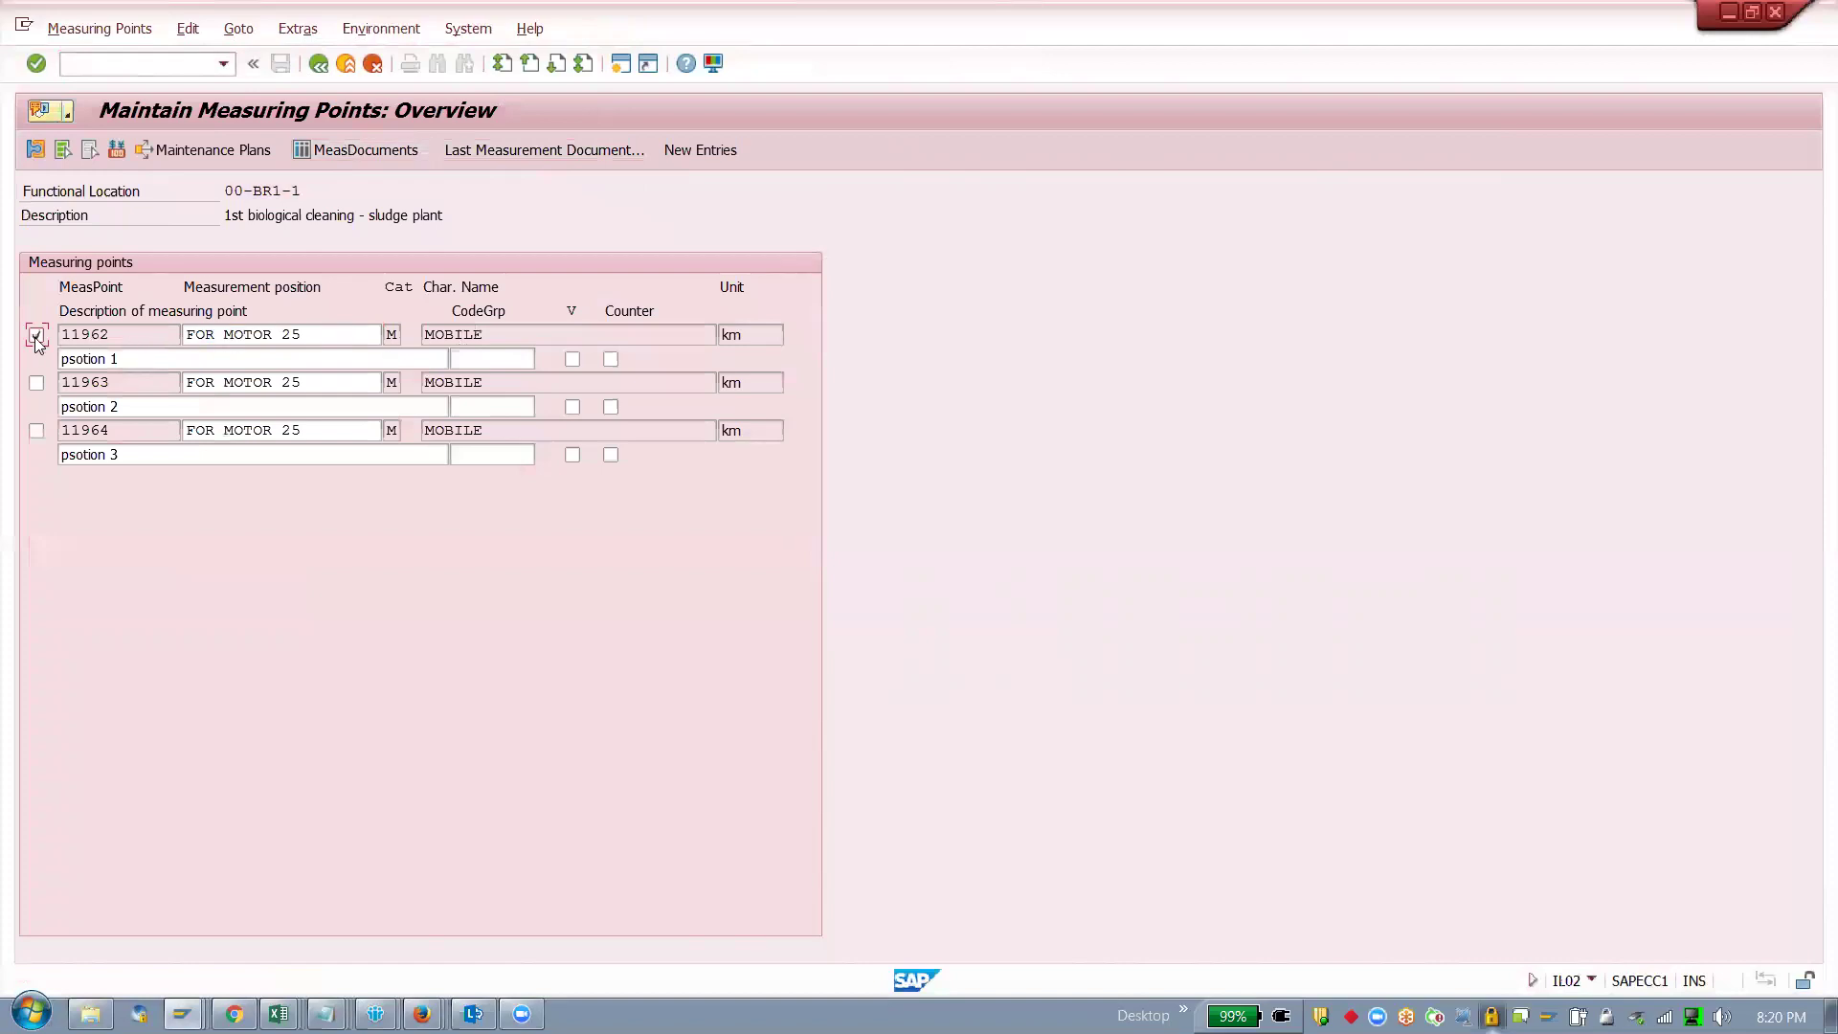
{"action": "left_click", "coordinate": [592, 153]}
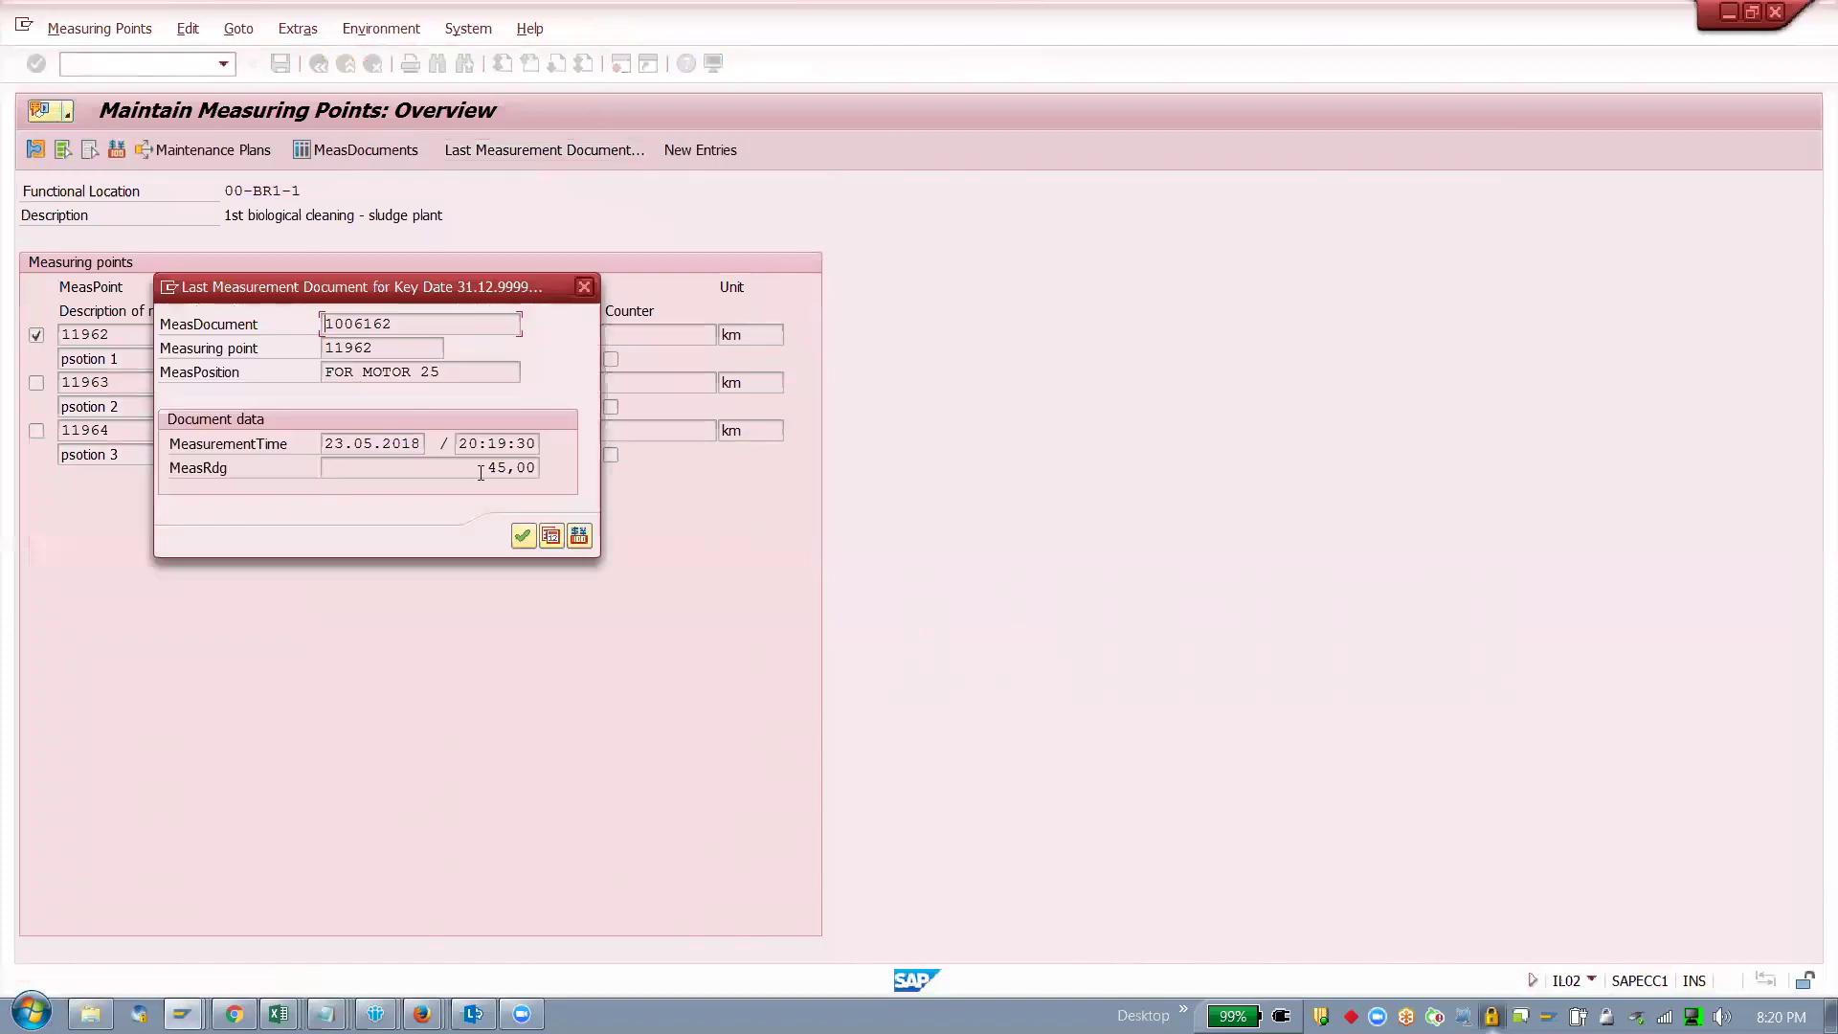
{"action": "left_click", "coordinate": [524, 536]}
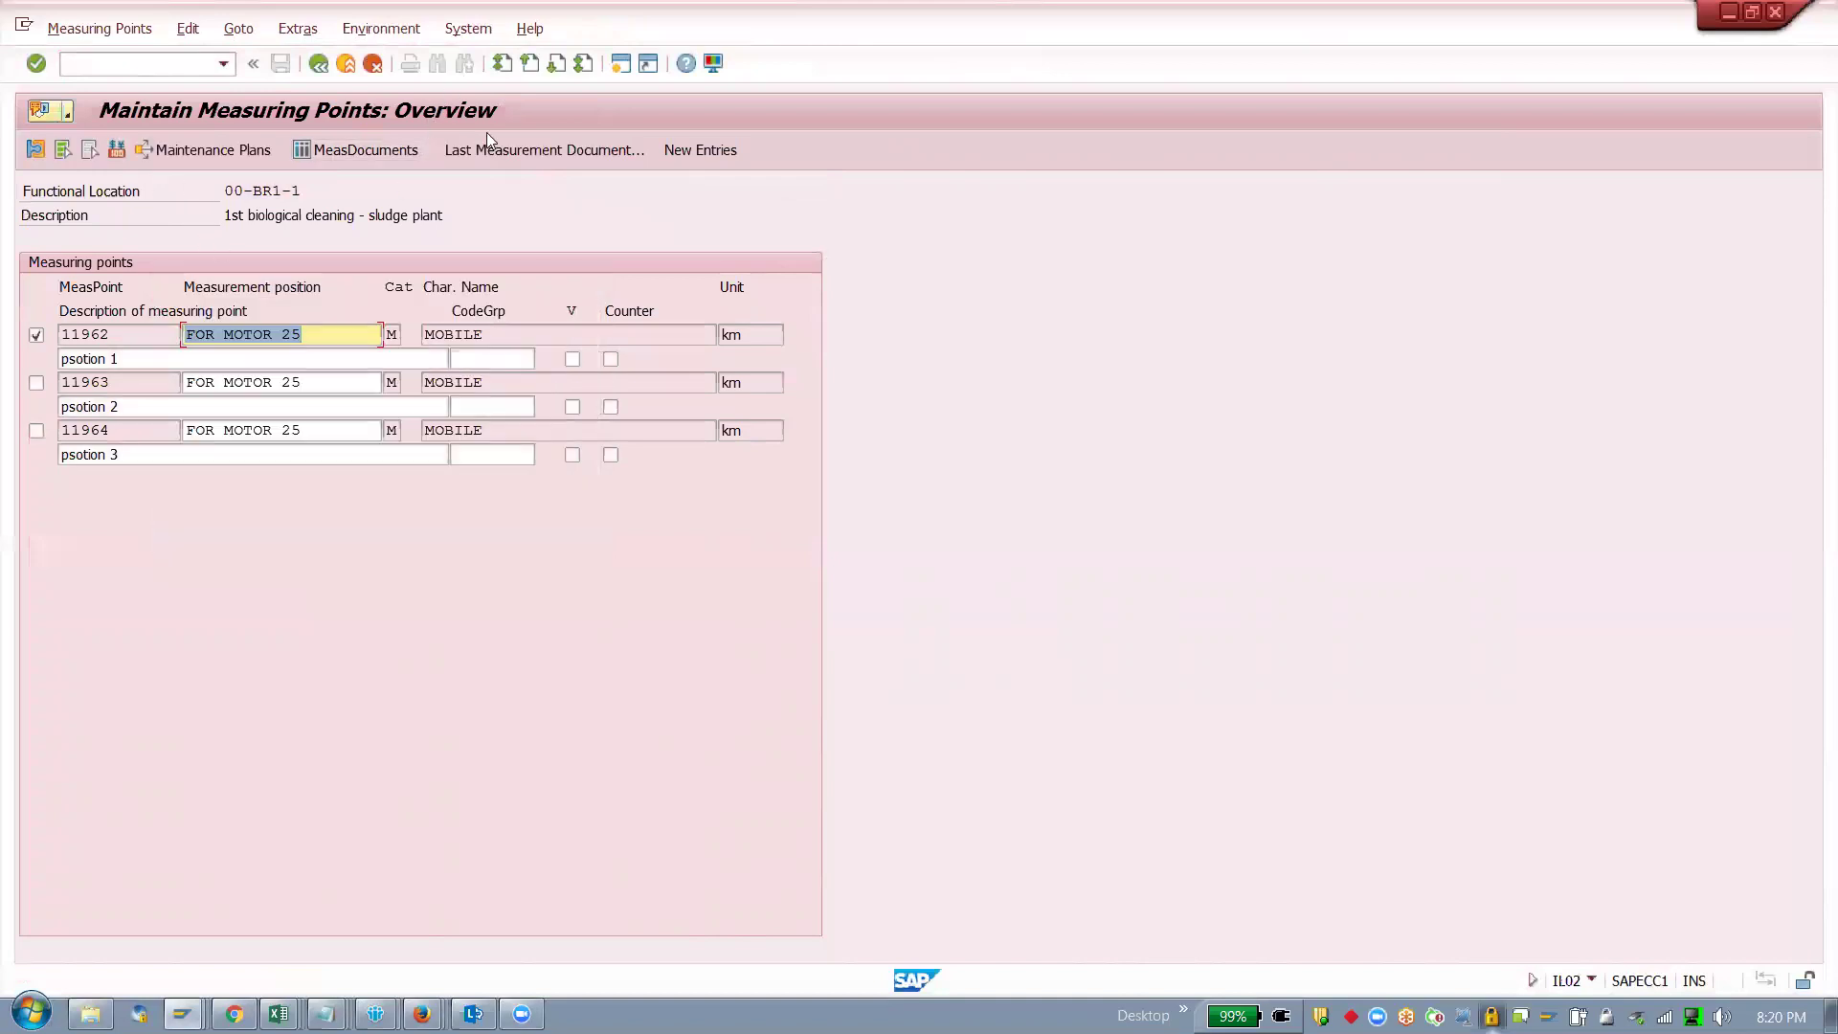
Step: List the measurement documents of measuring point 11962 and add the Measurement time column to the list layout
{"action": "left_click", "coordinate": [329, 155]}
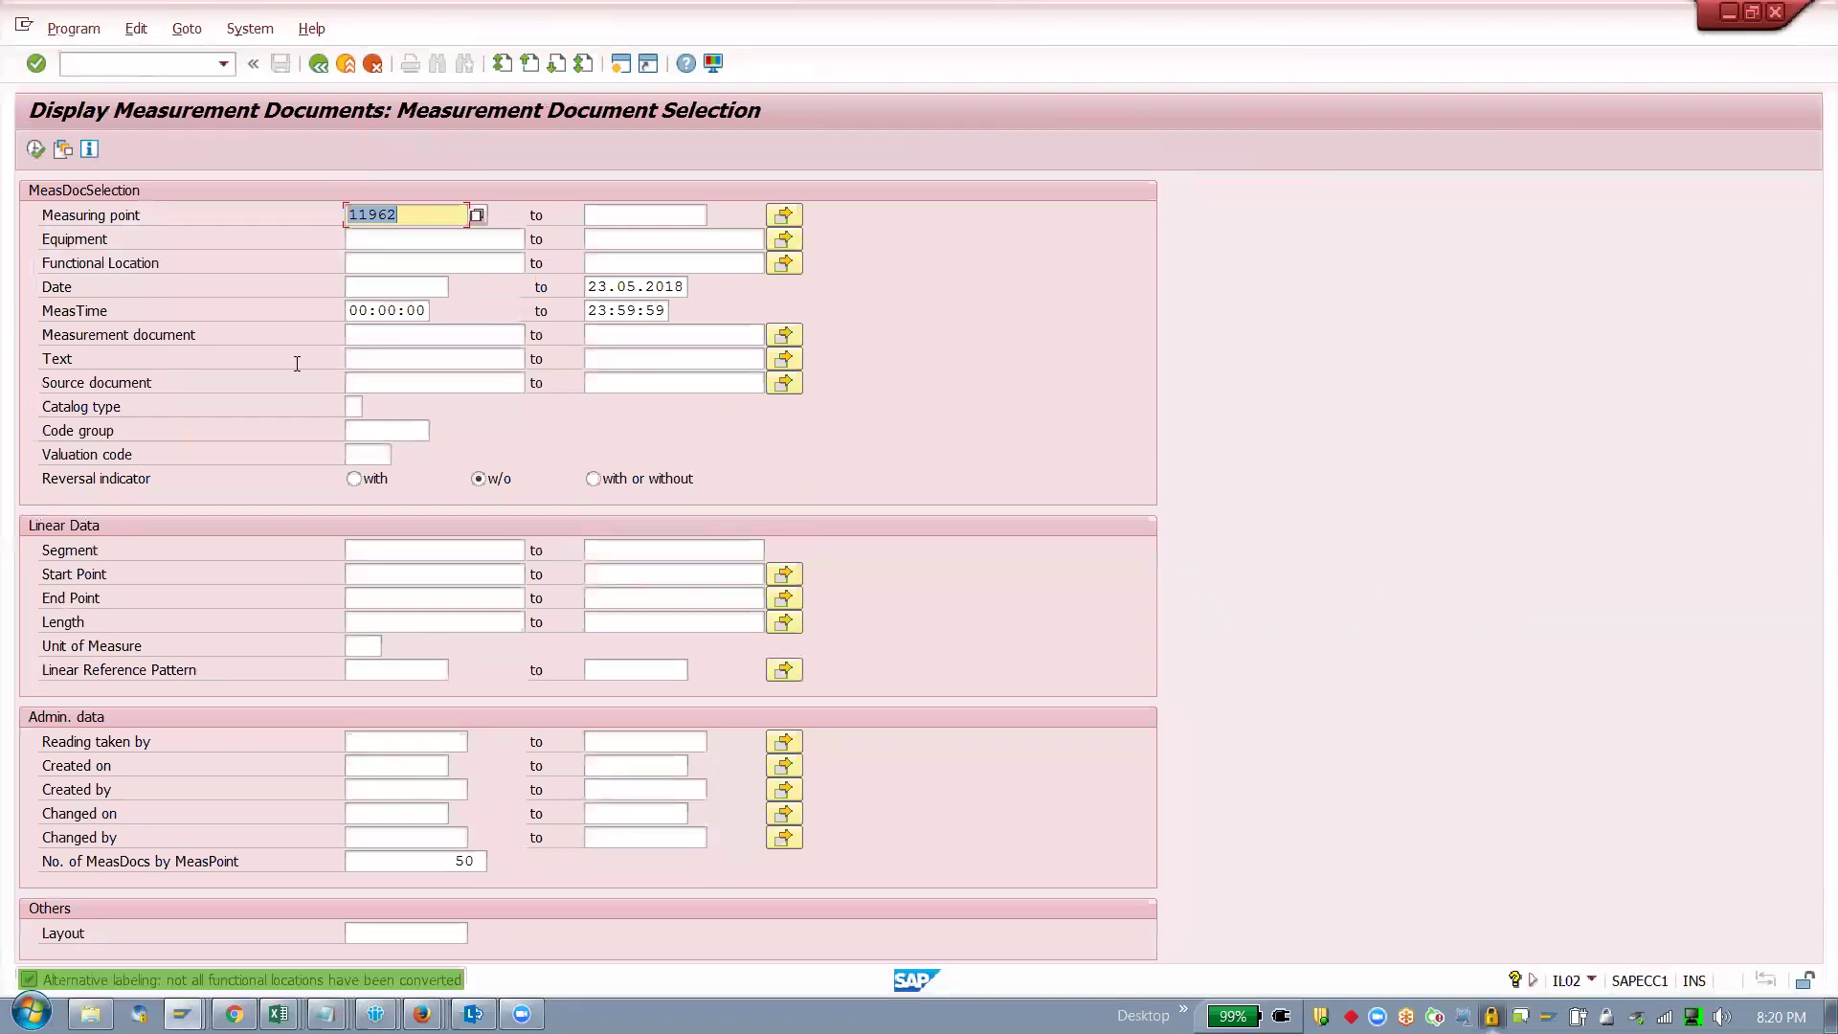
{"action": "left_click", "coordinate": [36, 148]}
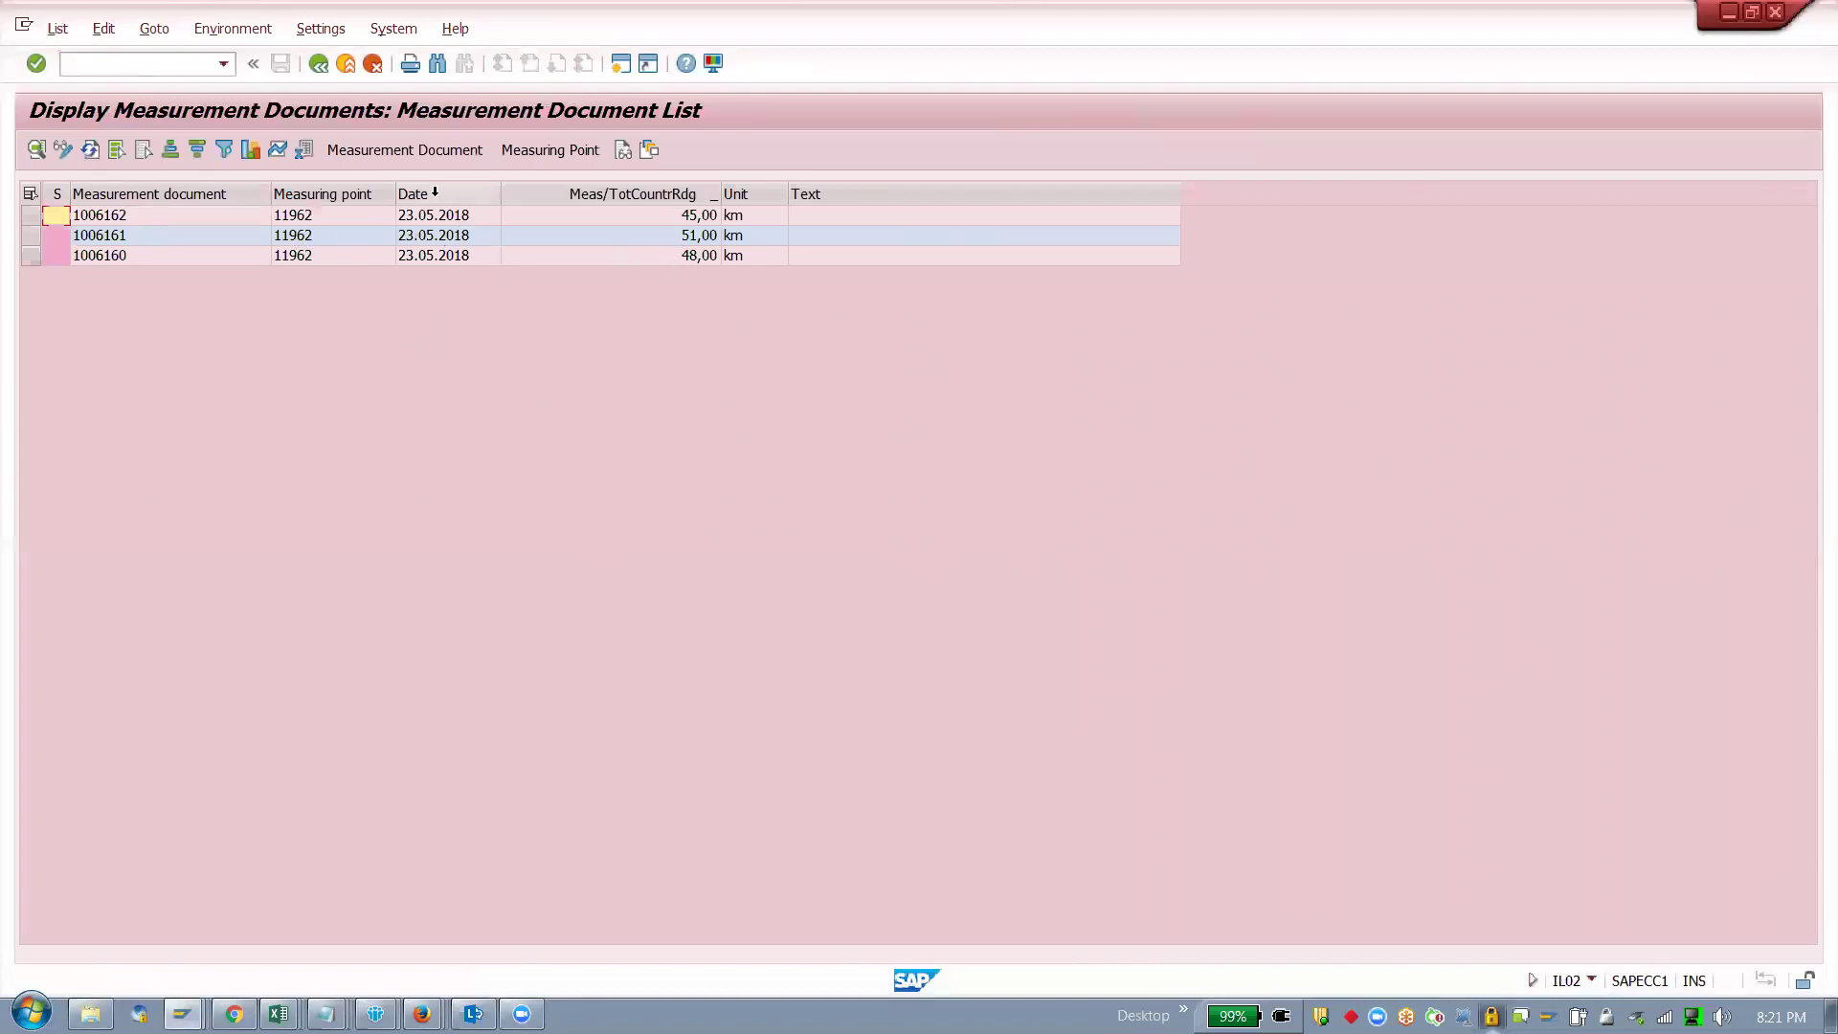
{"action": "left_click", "coordinate": [648, 150]}
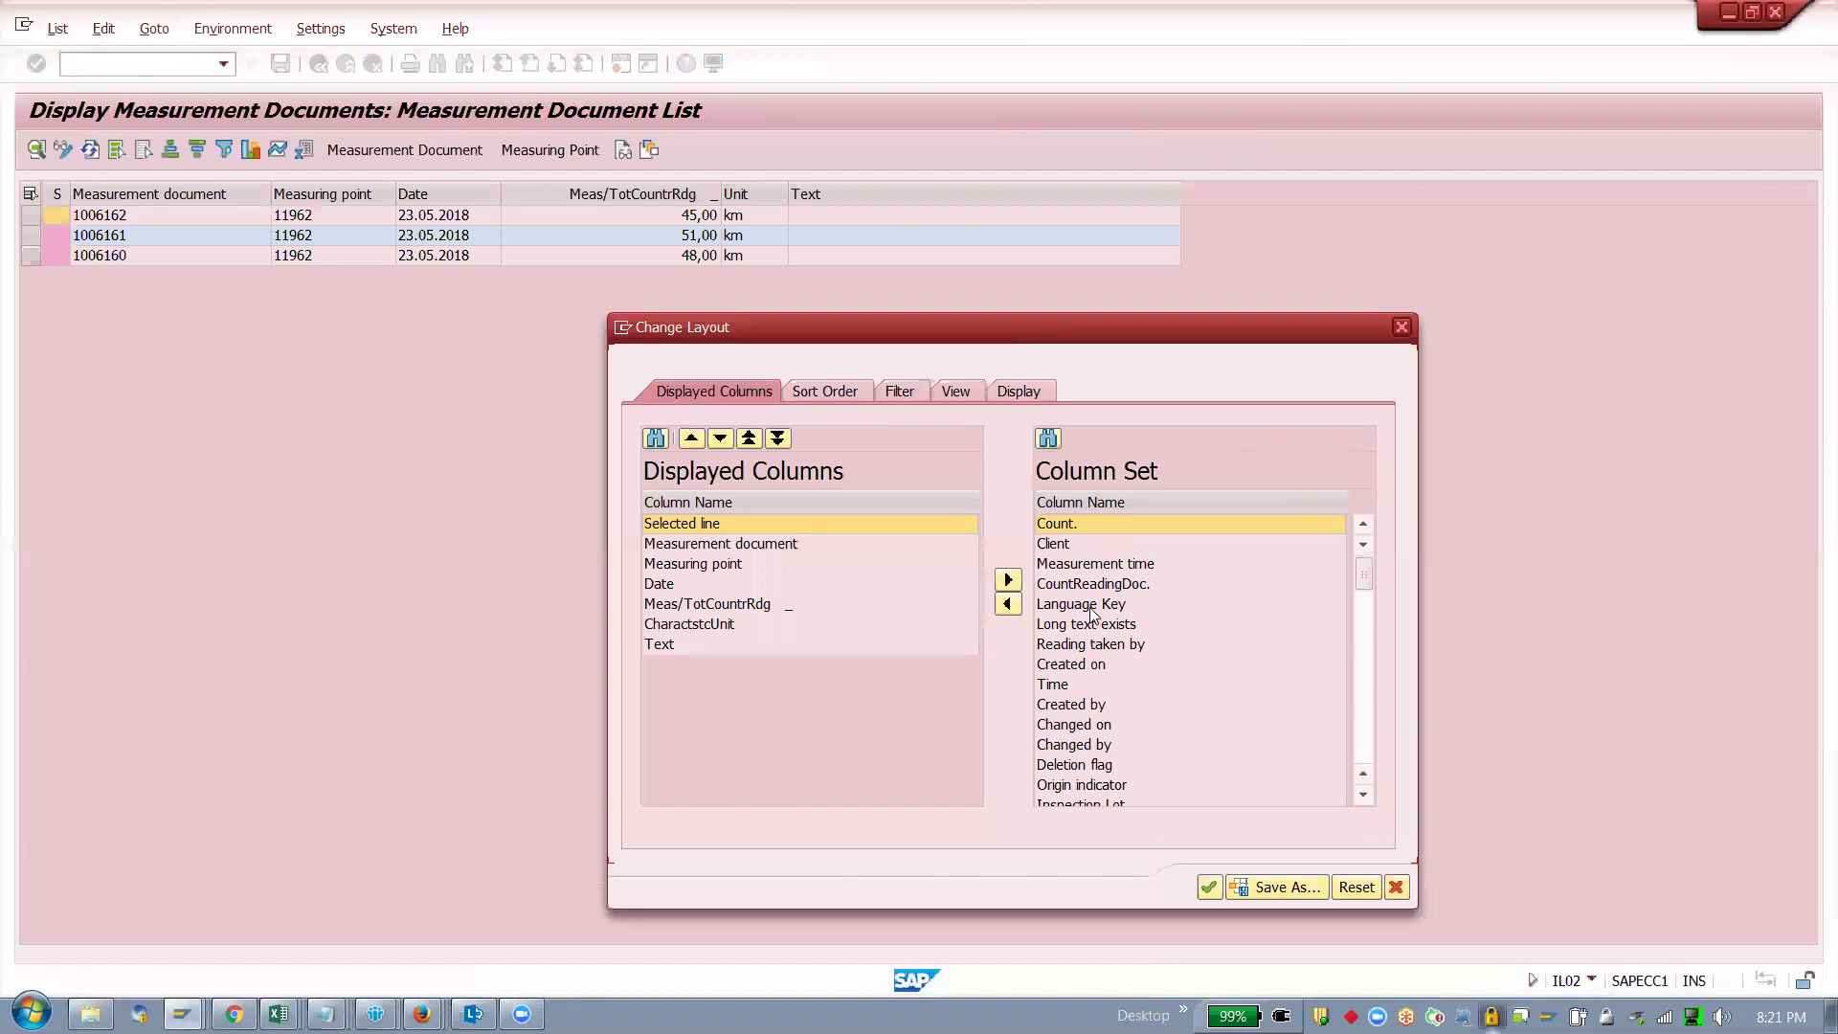
{"action": "left_click", "coordinate": [1087, 565]}
{"action": "left_click", "coordinate": [1008, 604]}
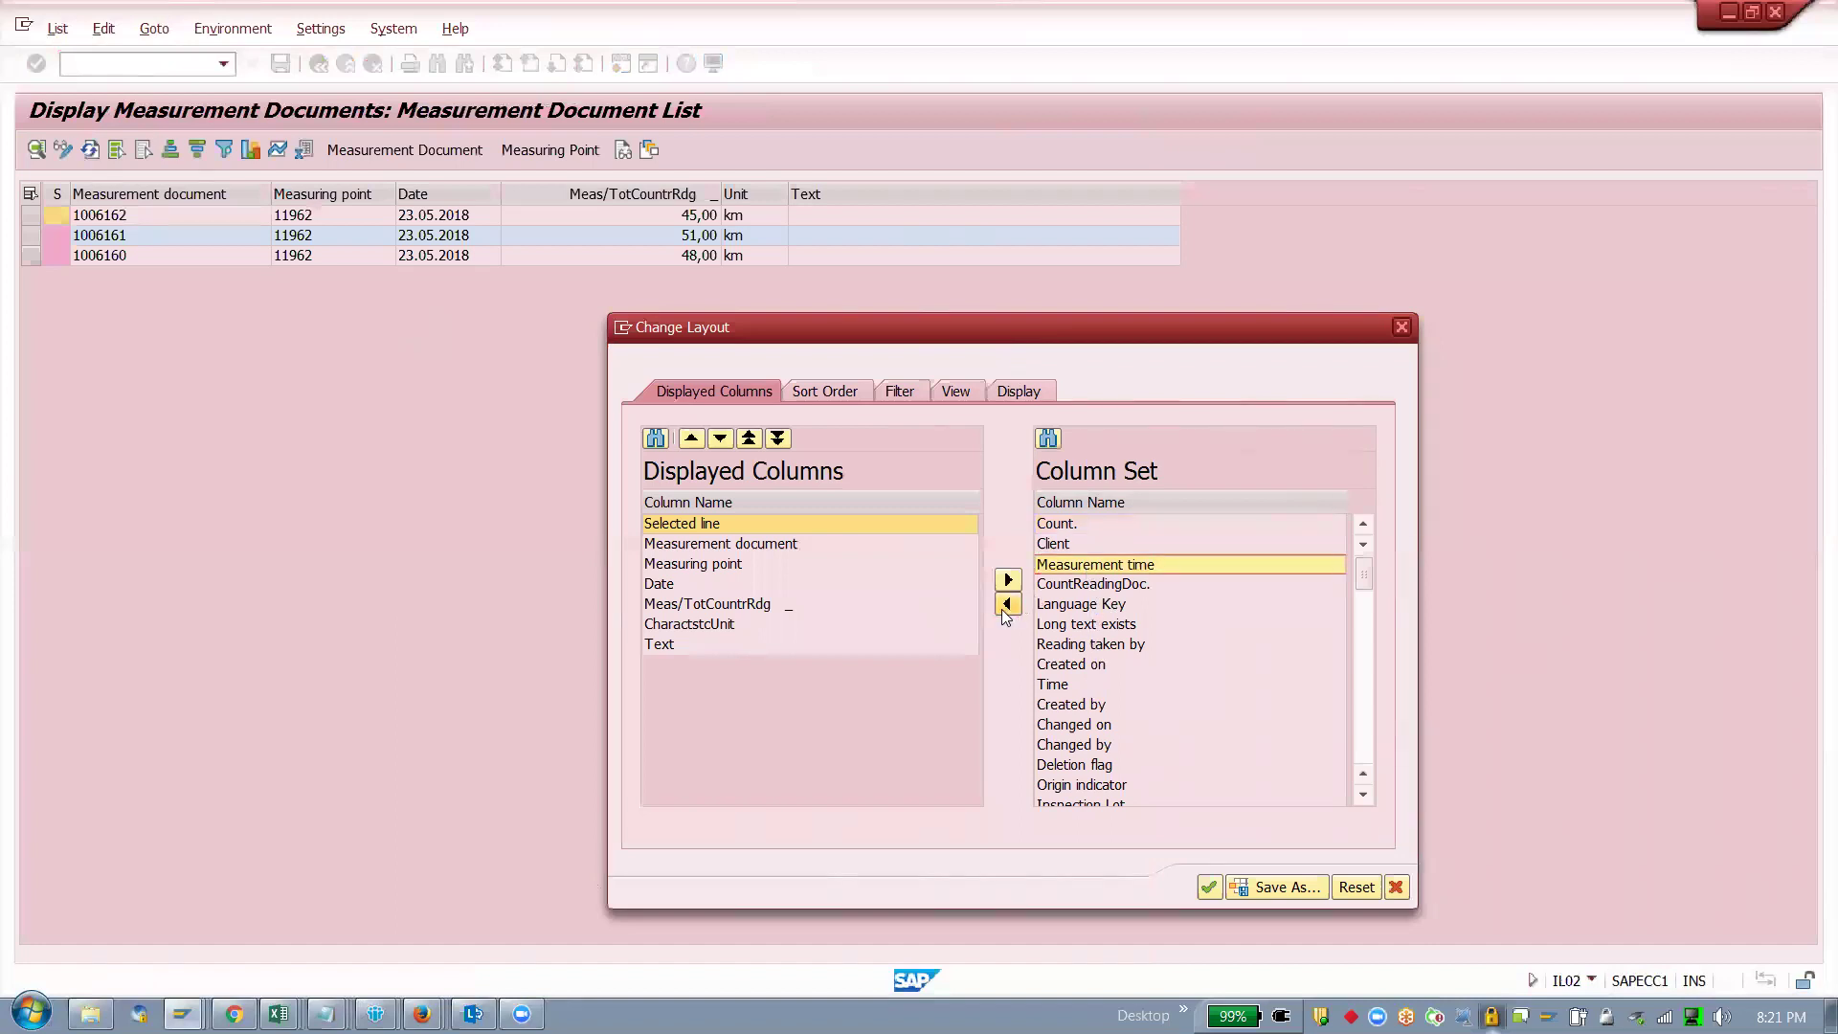
{"action": "left_click", "coordinate": [1208, 887]}
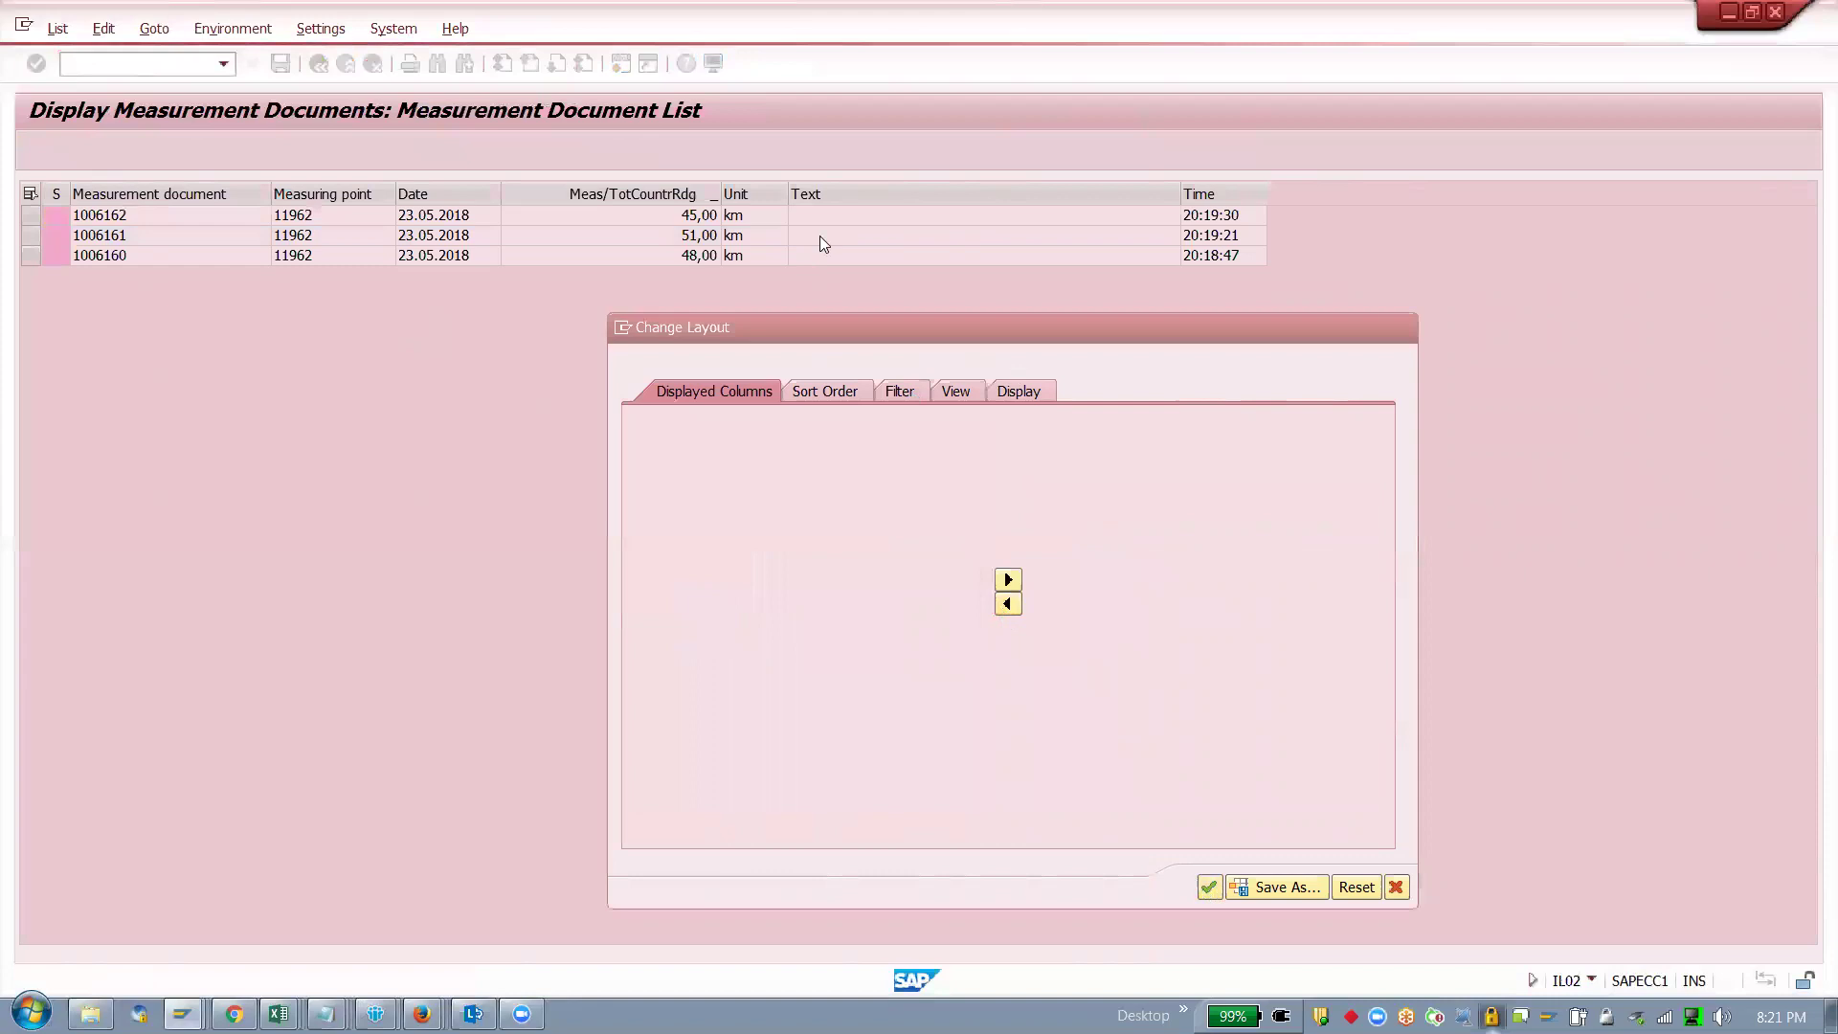
Step: Compare the measurement times of the three documents listed for measuring point 11962
{"action": "left_click", "coordinate": [1201, 234]}
{"action": "left_click", "coordinate": [1211, 255]}
{"action": "left_click", "coordinate": [1211, 214]}
{"action": "left_click", "coordinate": [1212, 235]}
{"action": "left_click", "coordinate": [1211, 255]}
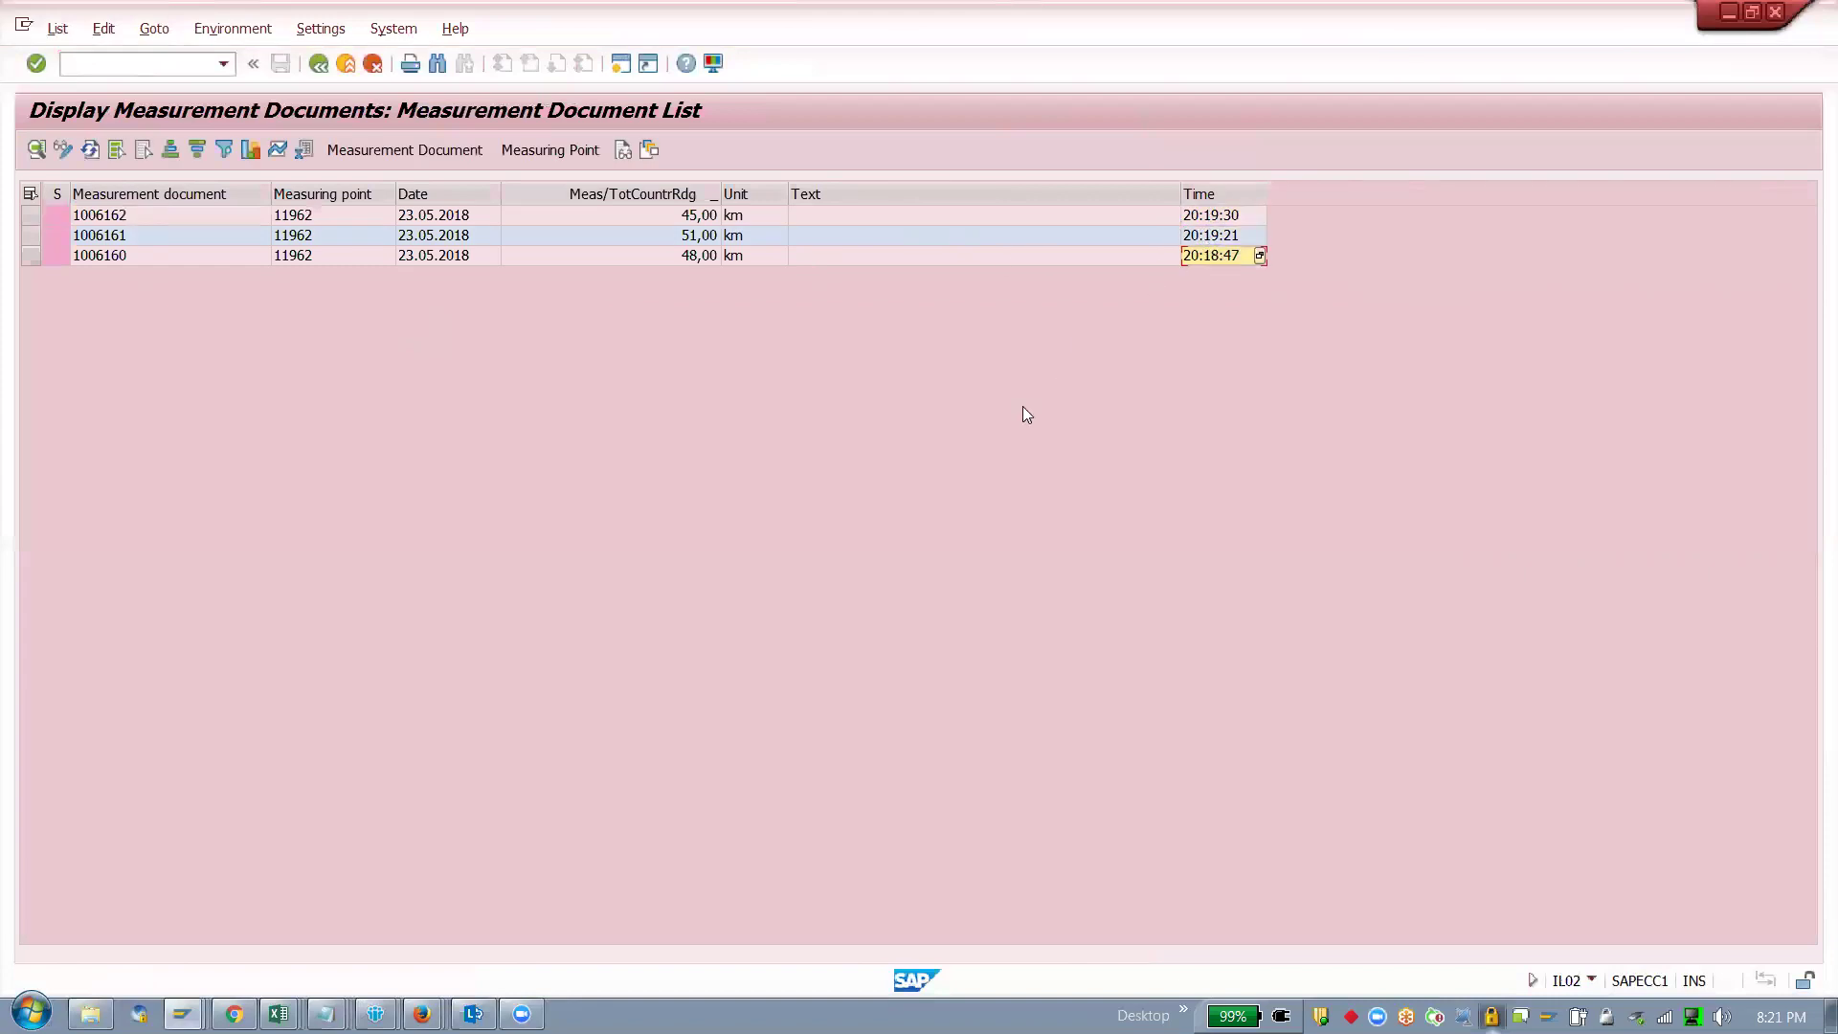
Step: Add the Target value column to the measurement document list and check the target of each document
{"action": "left_click", "coordinate": [650, 150]}
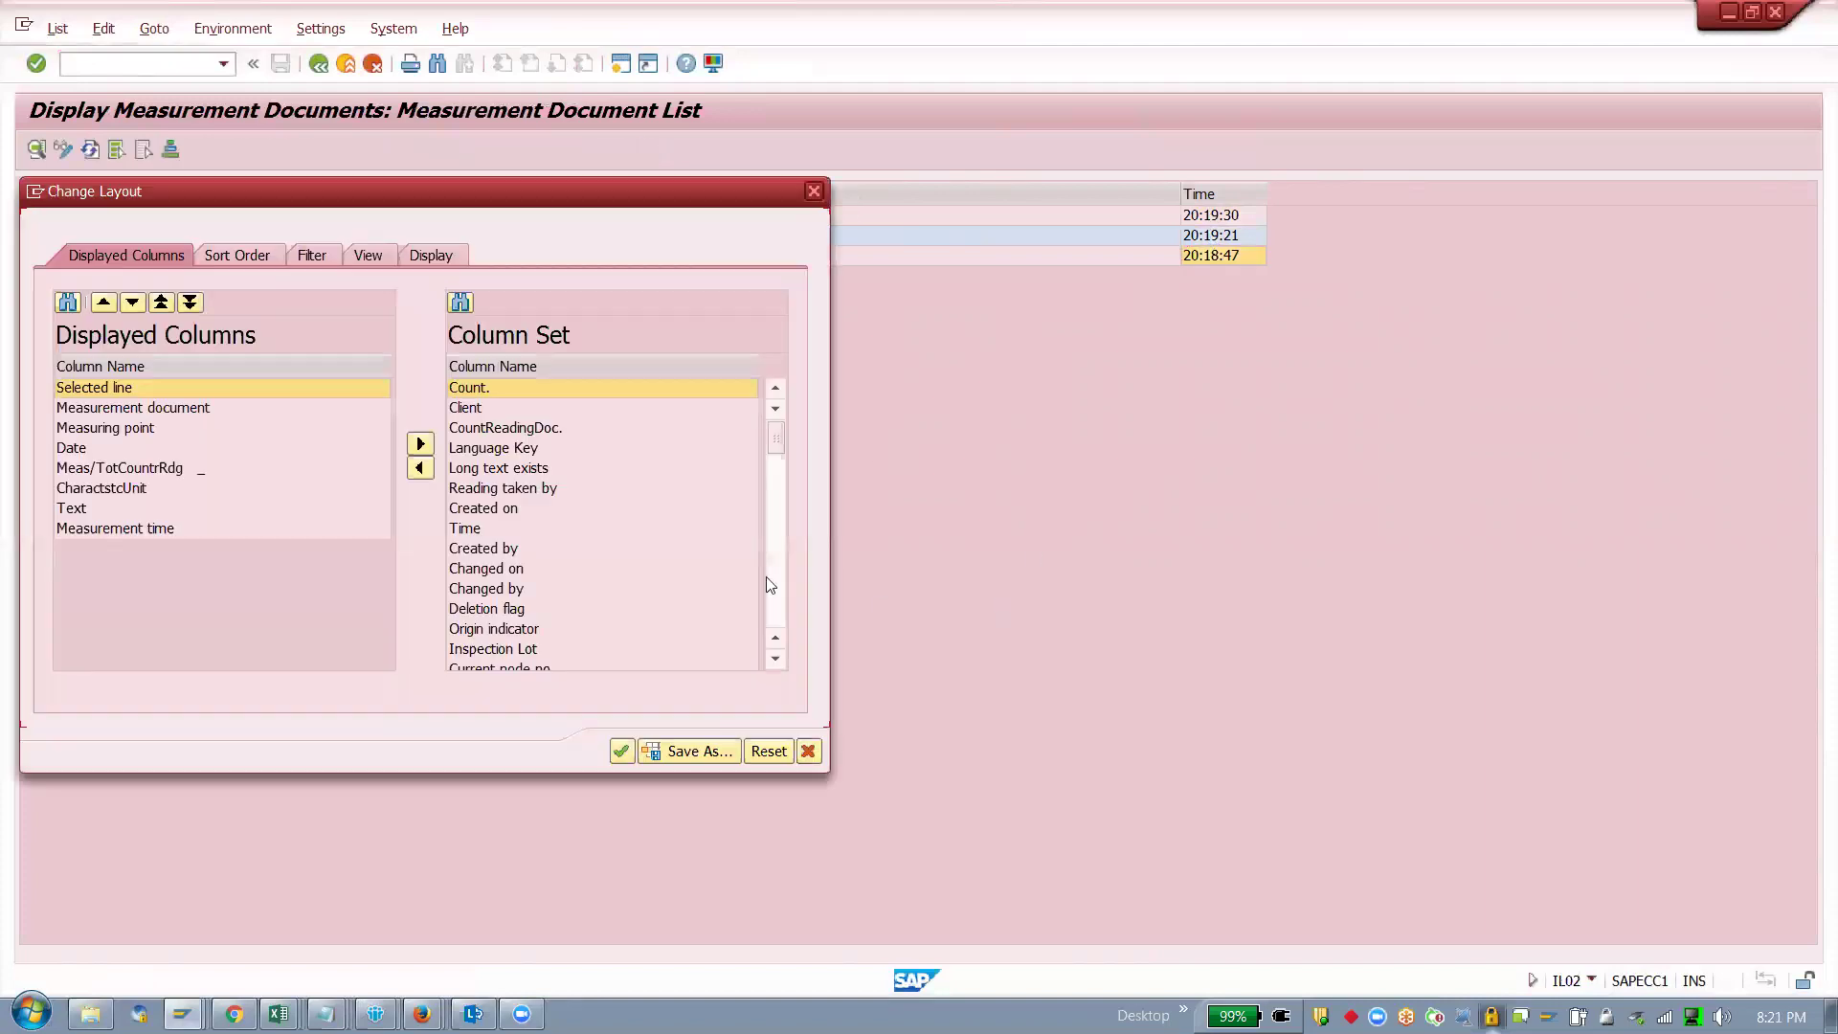
{"action": "left_click", "coordinate": [486, 588]}
{"action": "left_click", "coordinate": [484, 548]}
{"action": "left_click", "coordinate": [494, 486]}
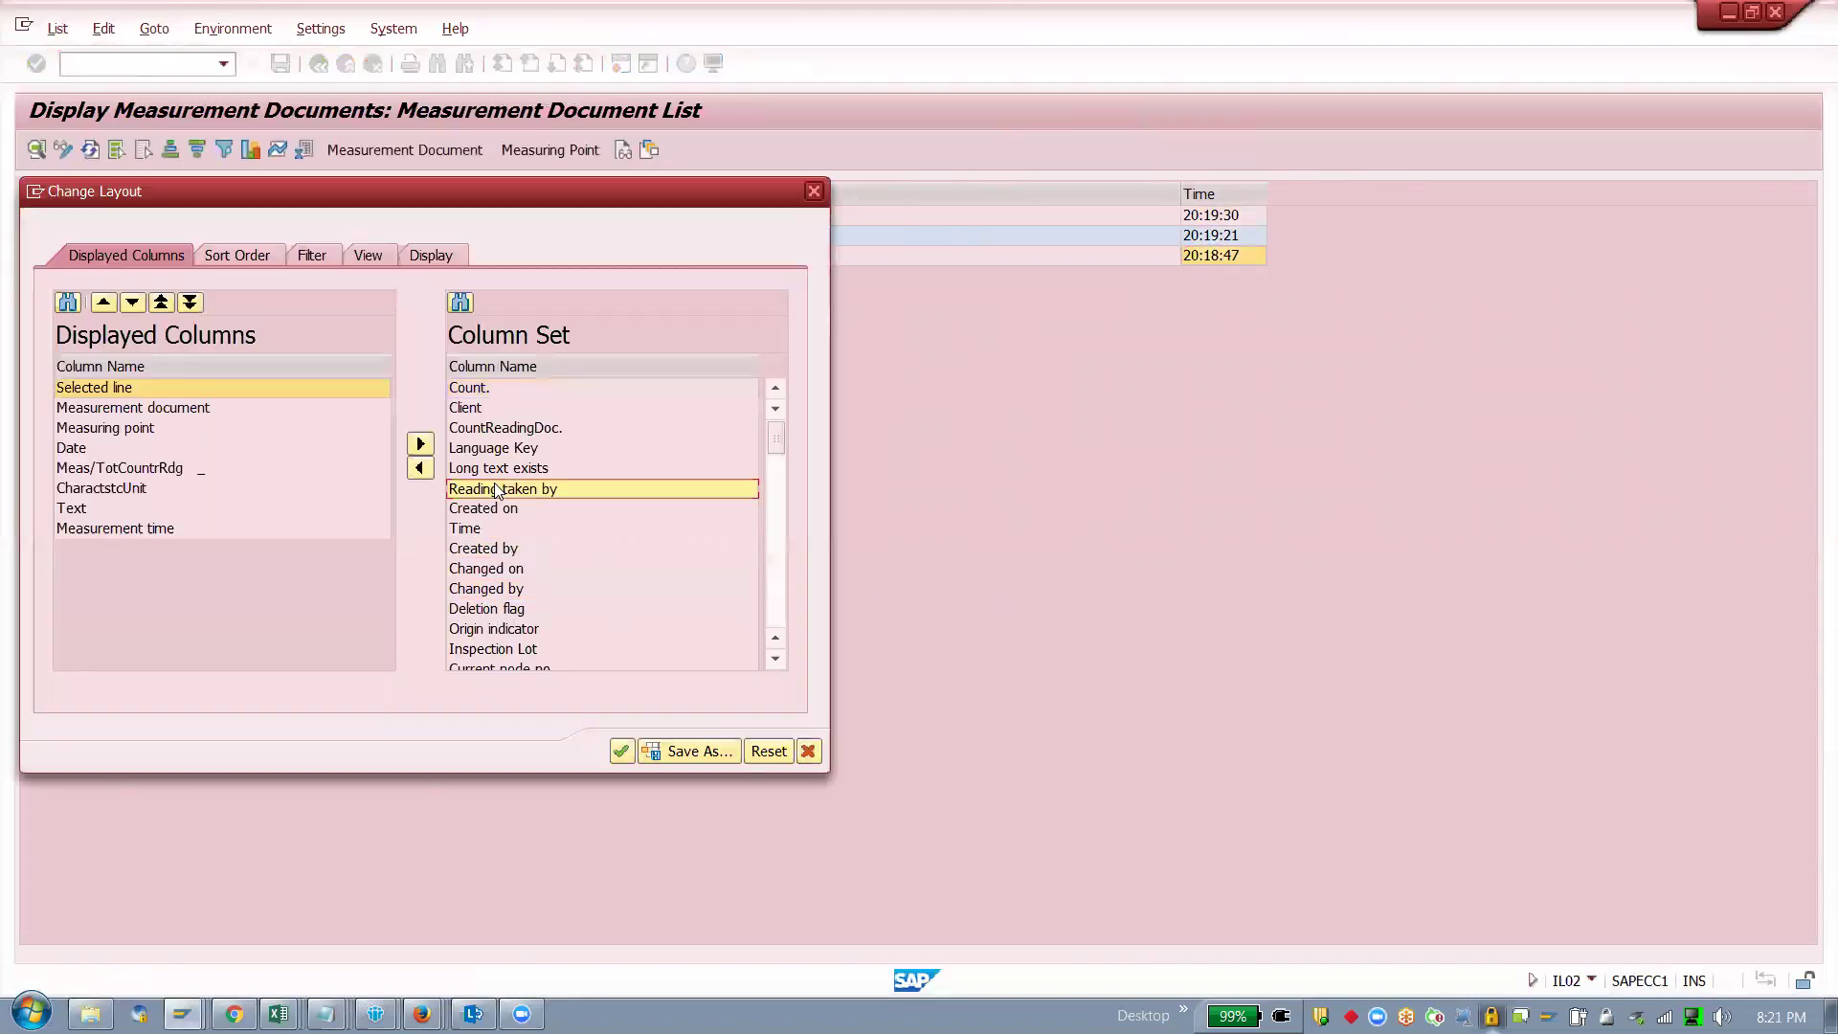
{"action": "left_click", "coordinate": [529, 629]}
{"action": "left_click", "coordinate": [776, 620]}
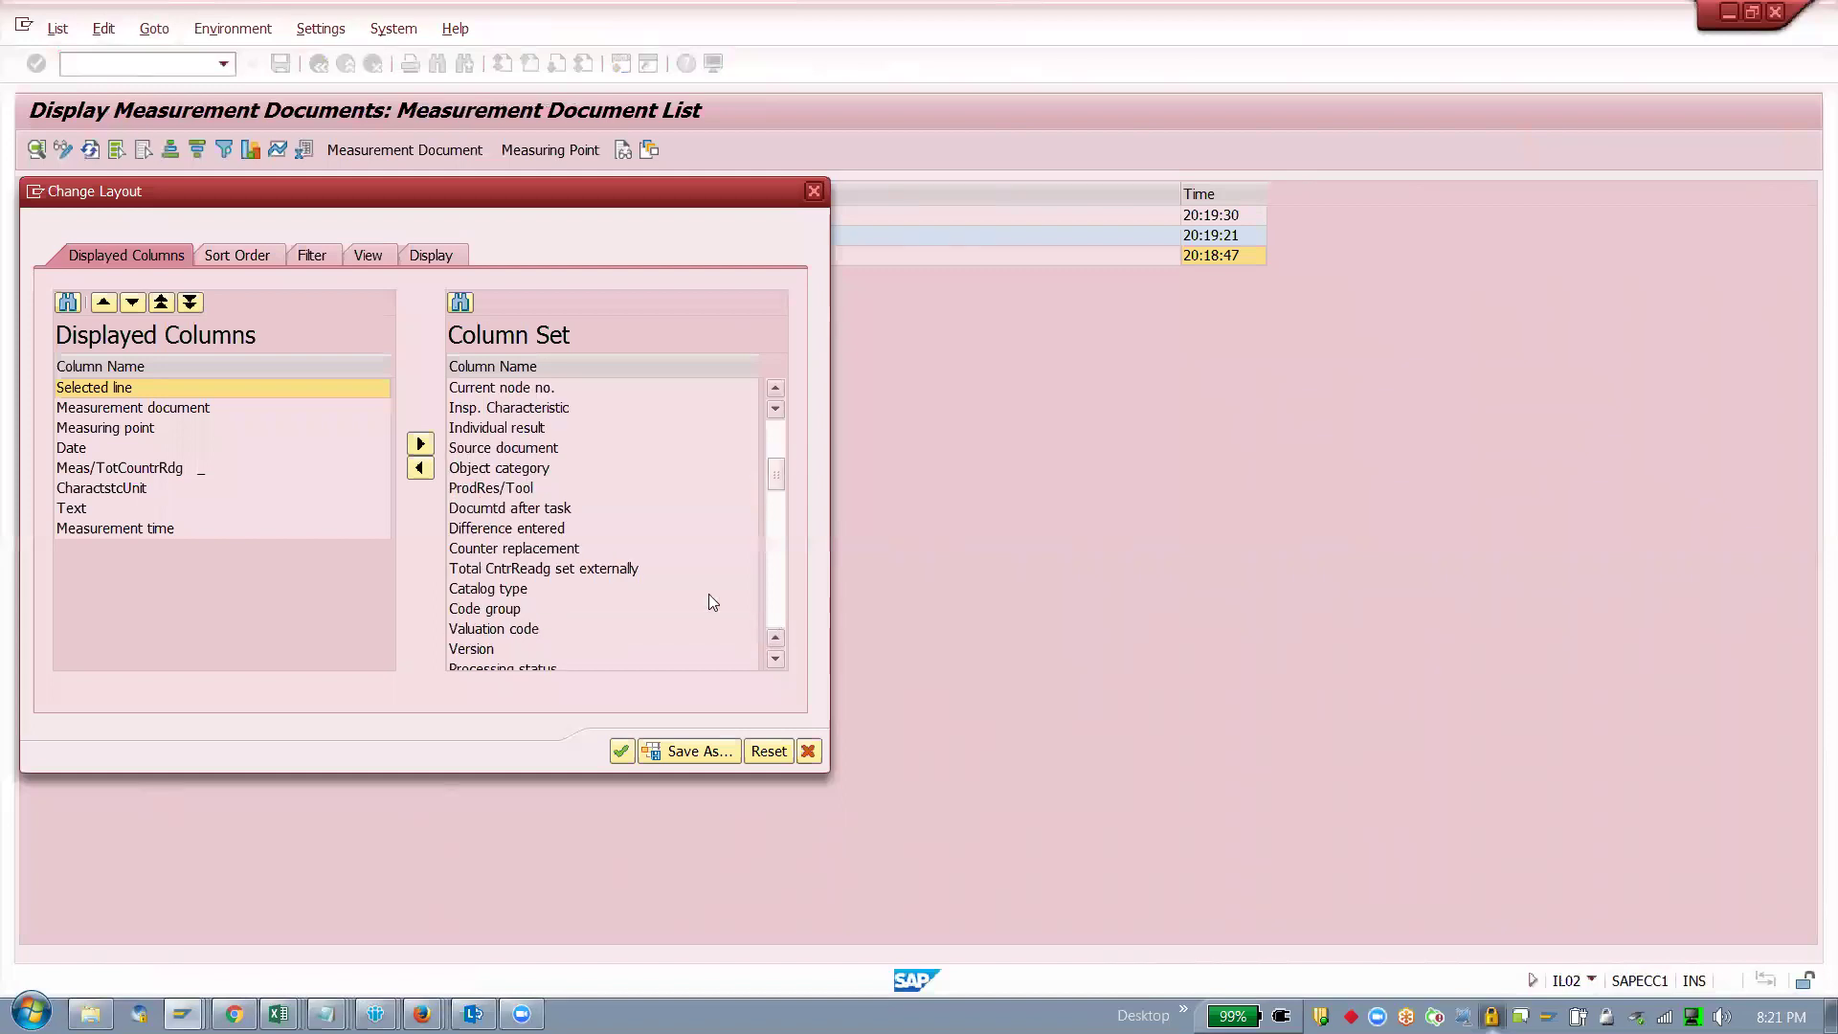
{"action": "left_click", "coordinate": [775, 594]}
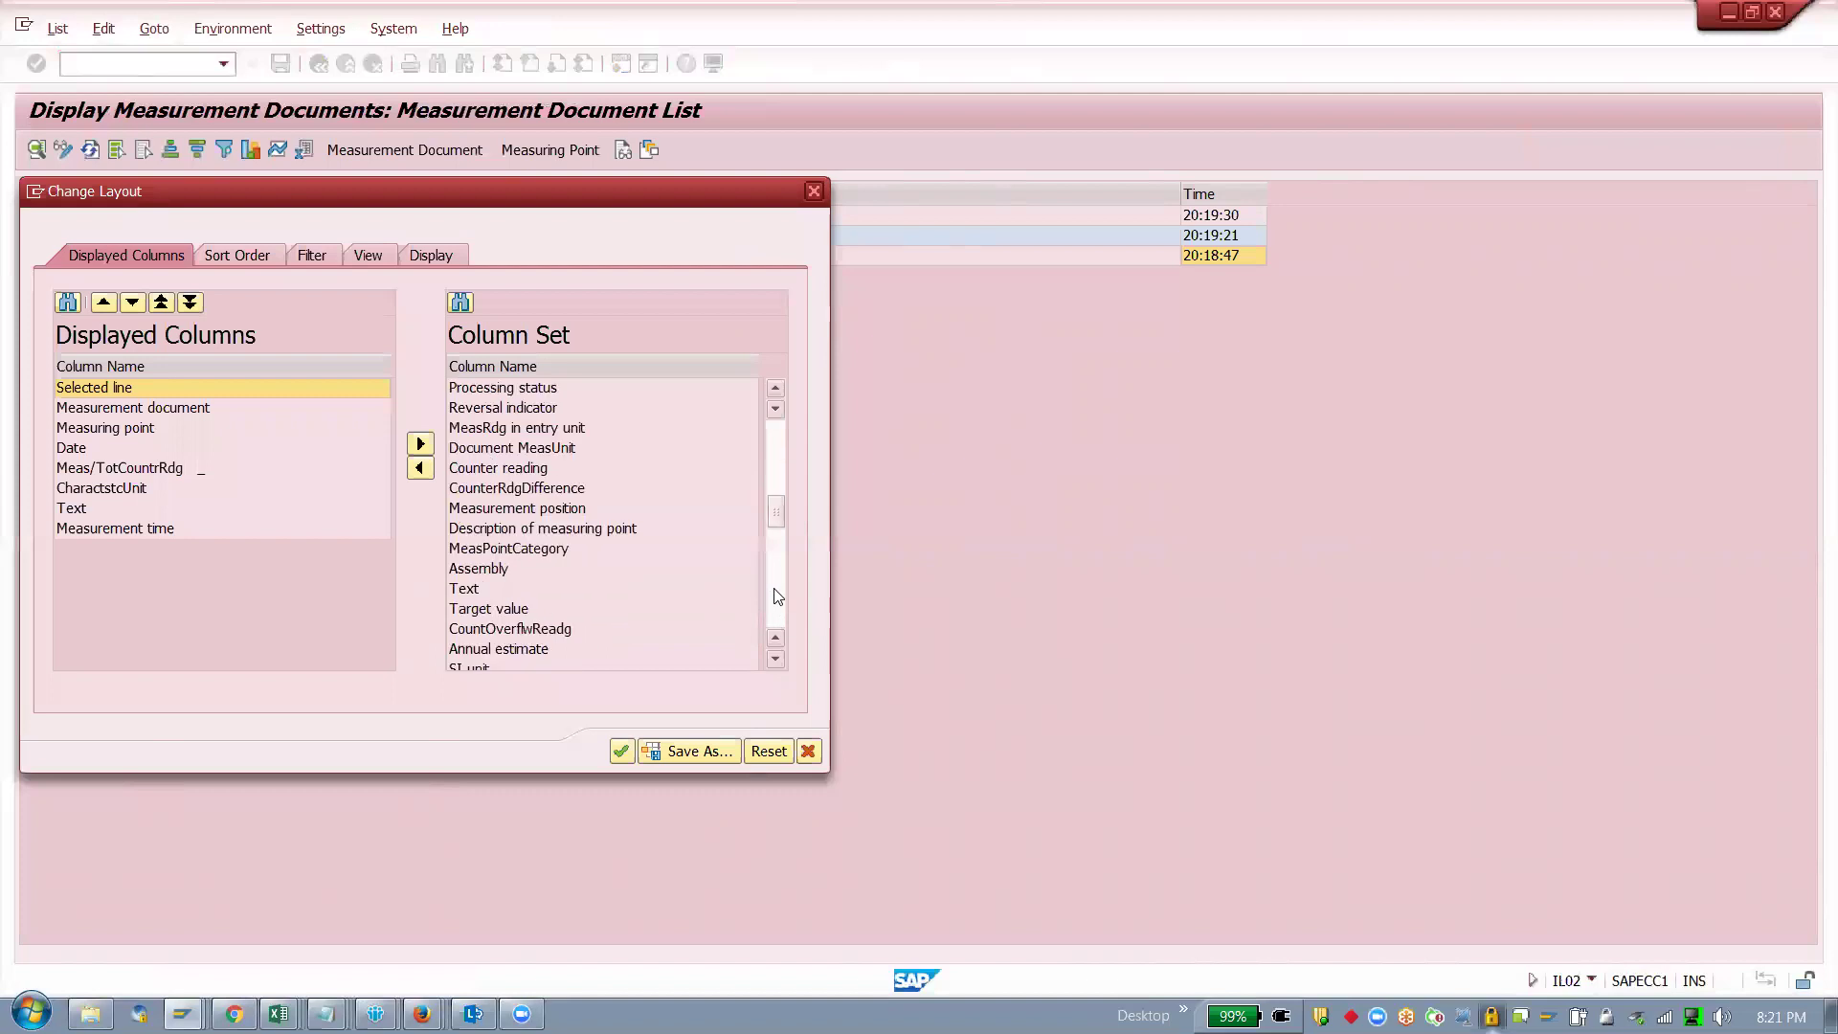
{"action": "left_click", "coordinate": [776, 596]}
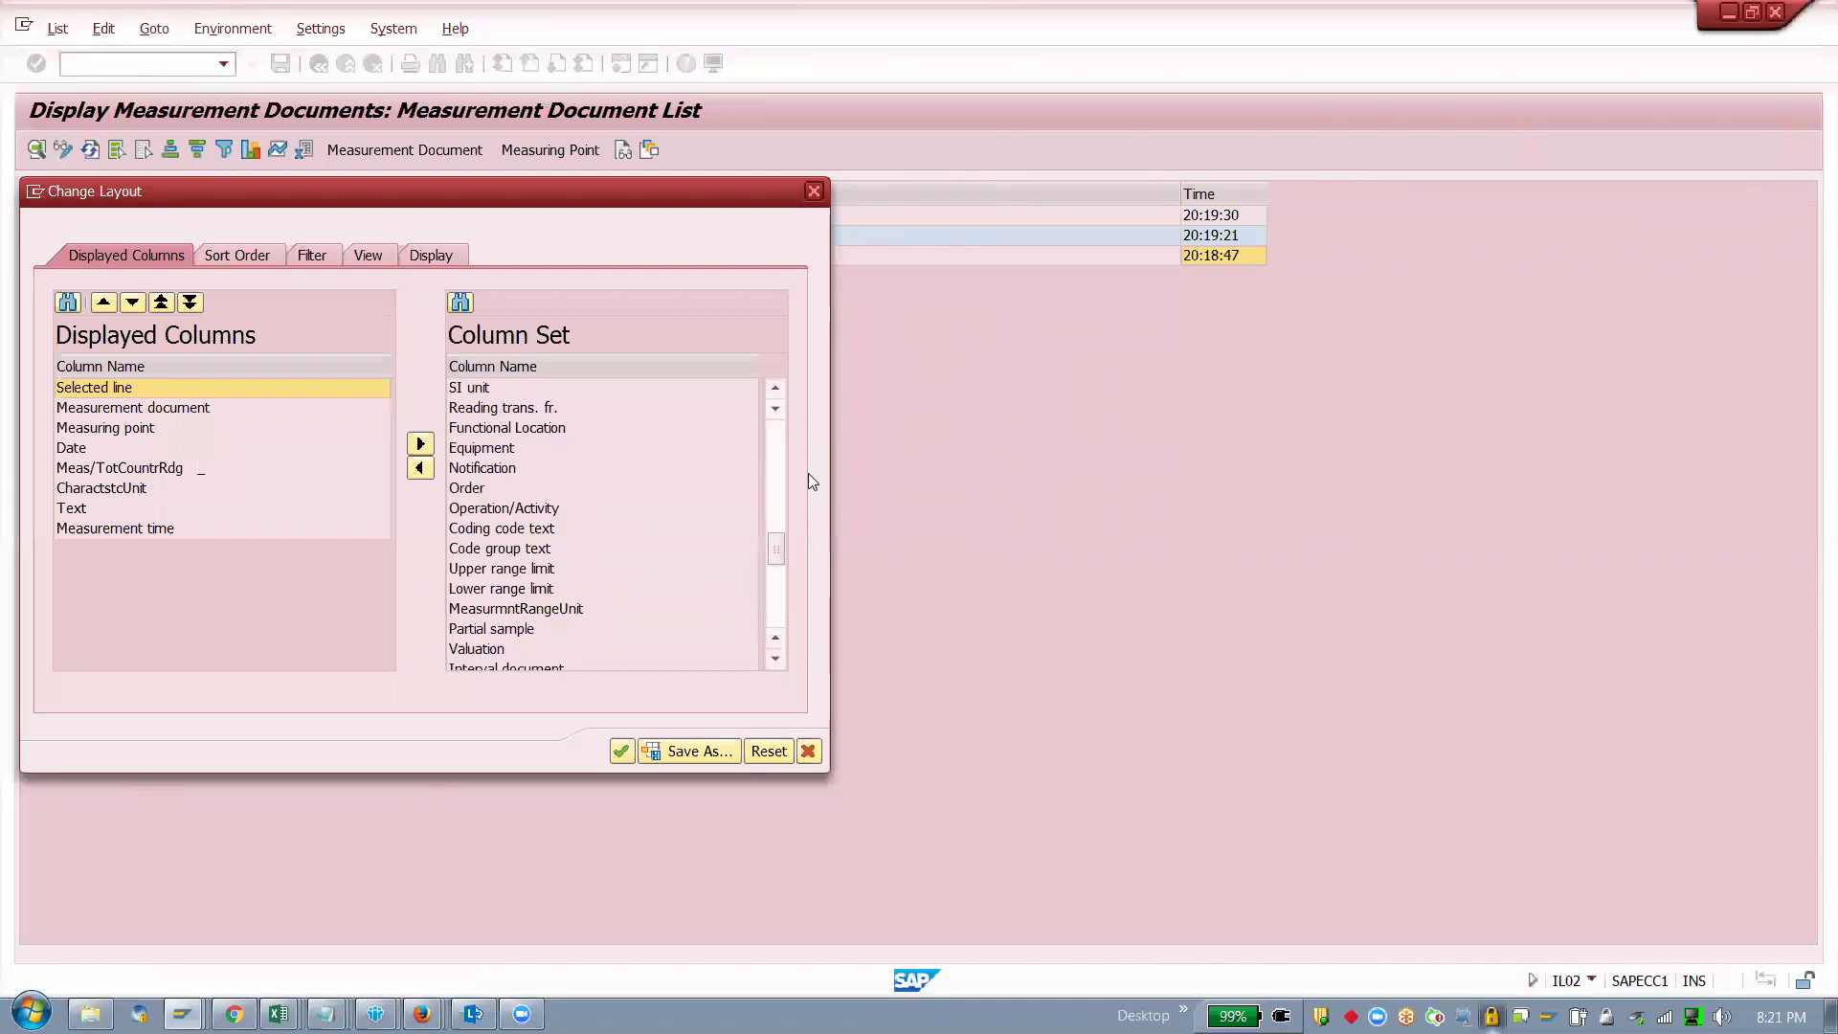
{"action": "left_click", "coordinate": [775, 485]}
{"action": "left_click", "coordinate": [517, 608]}
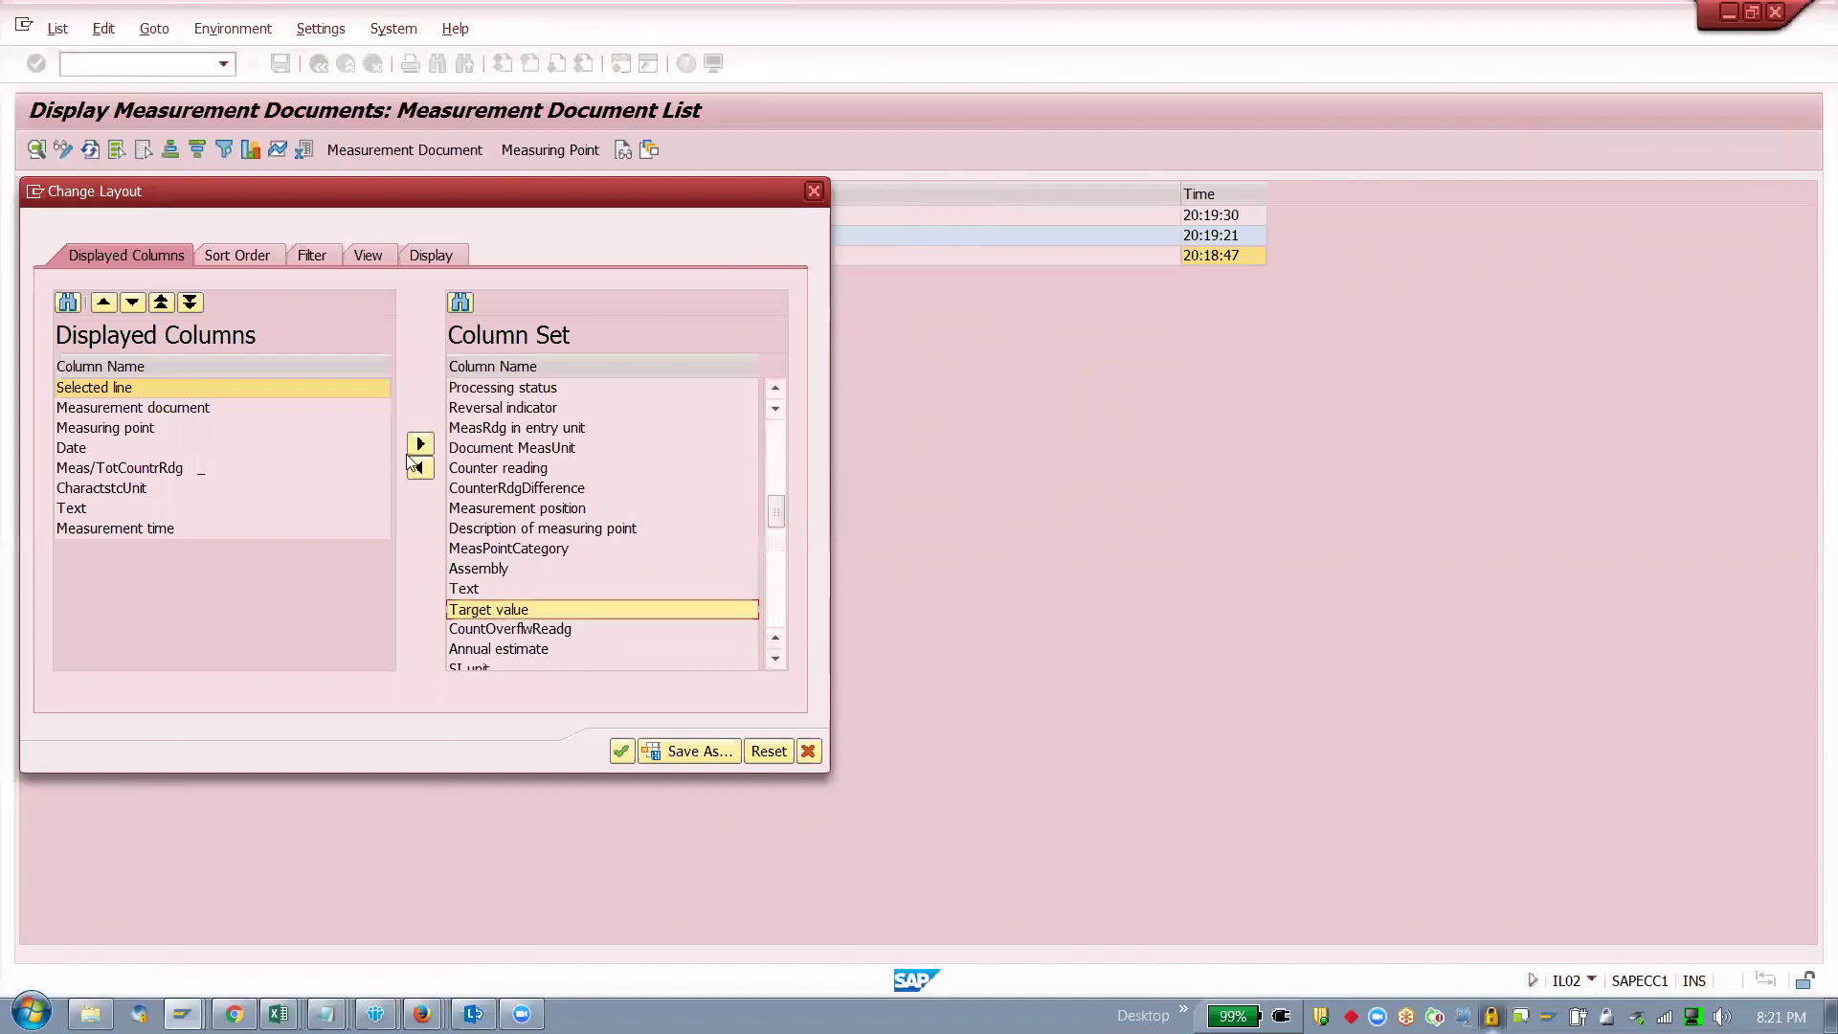
{"action": "left_click", "coordinate": [418, 469]}
{"action": "left_click", "coordinate": [622, 751]}
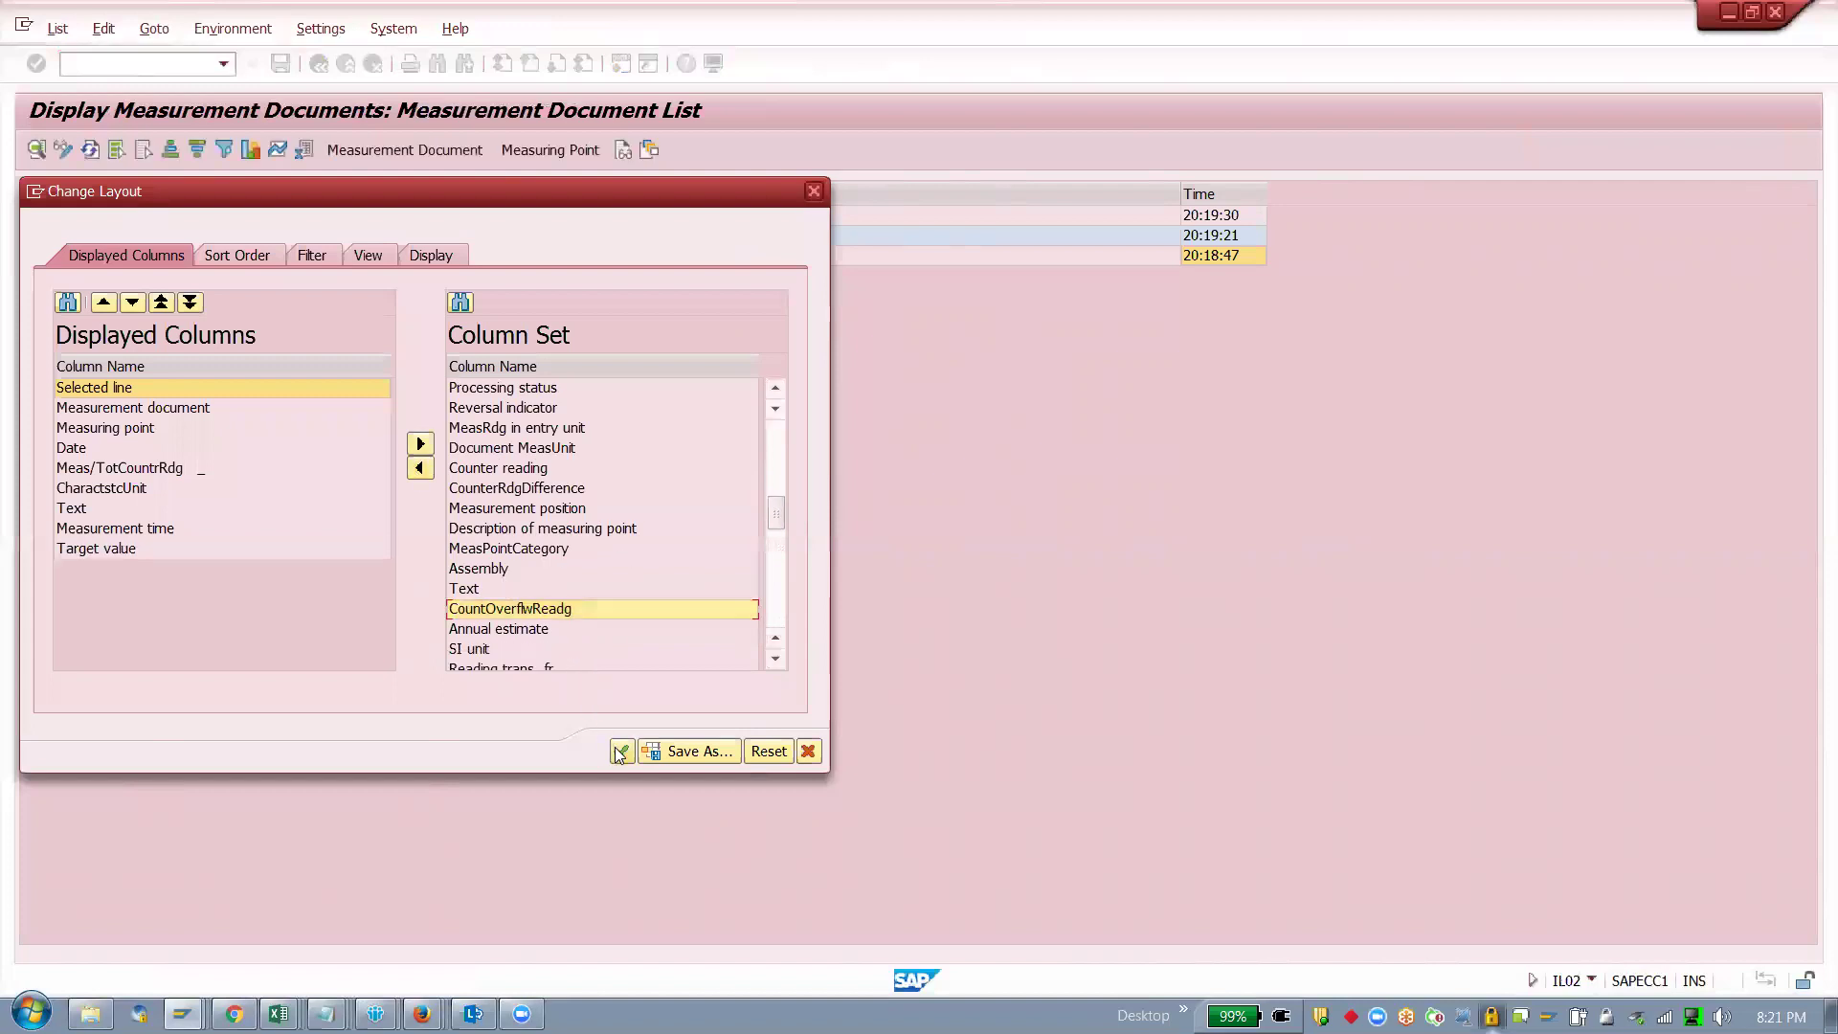
{"action": "left_click", "coordinate": [1436, 254]}
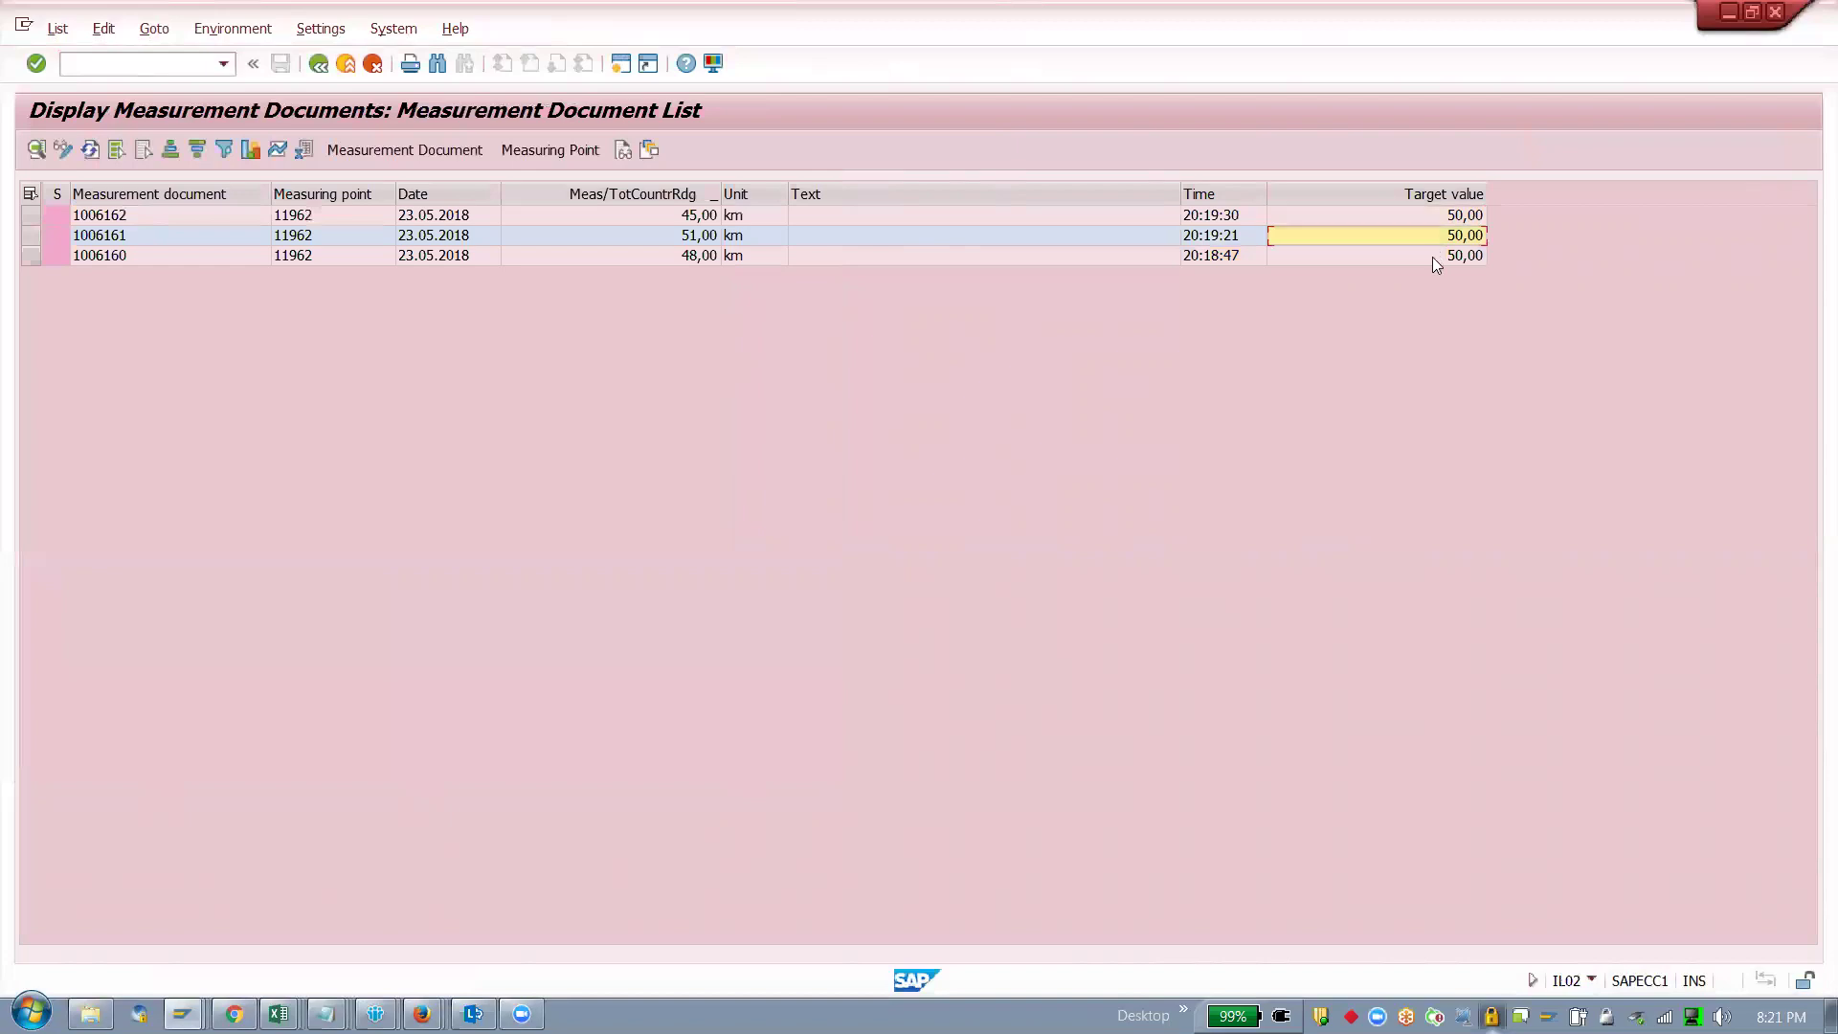
Step: Add all remaining columns from the column set to the measurement document list layout
{"action": "left_click", "coordinate": [649, 149]}
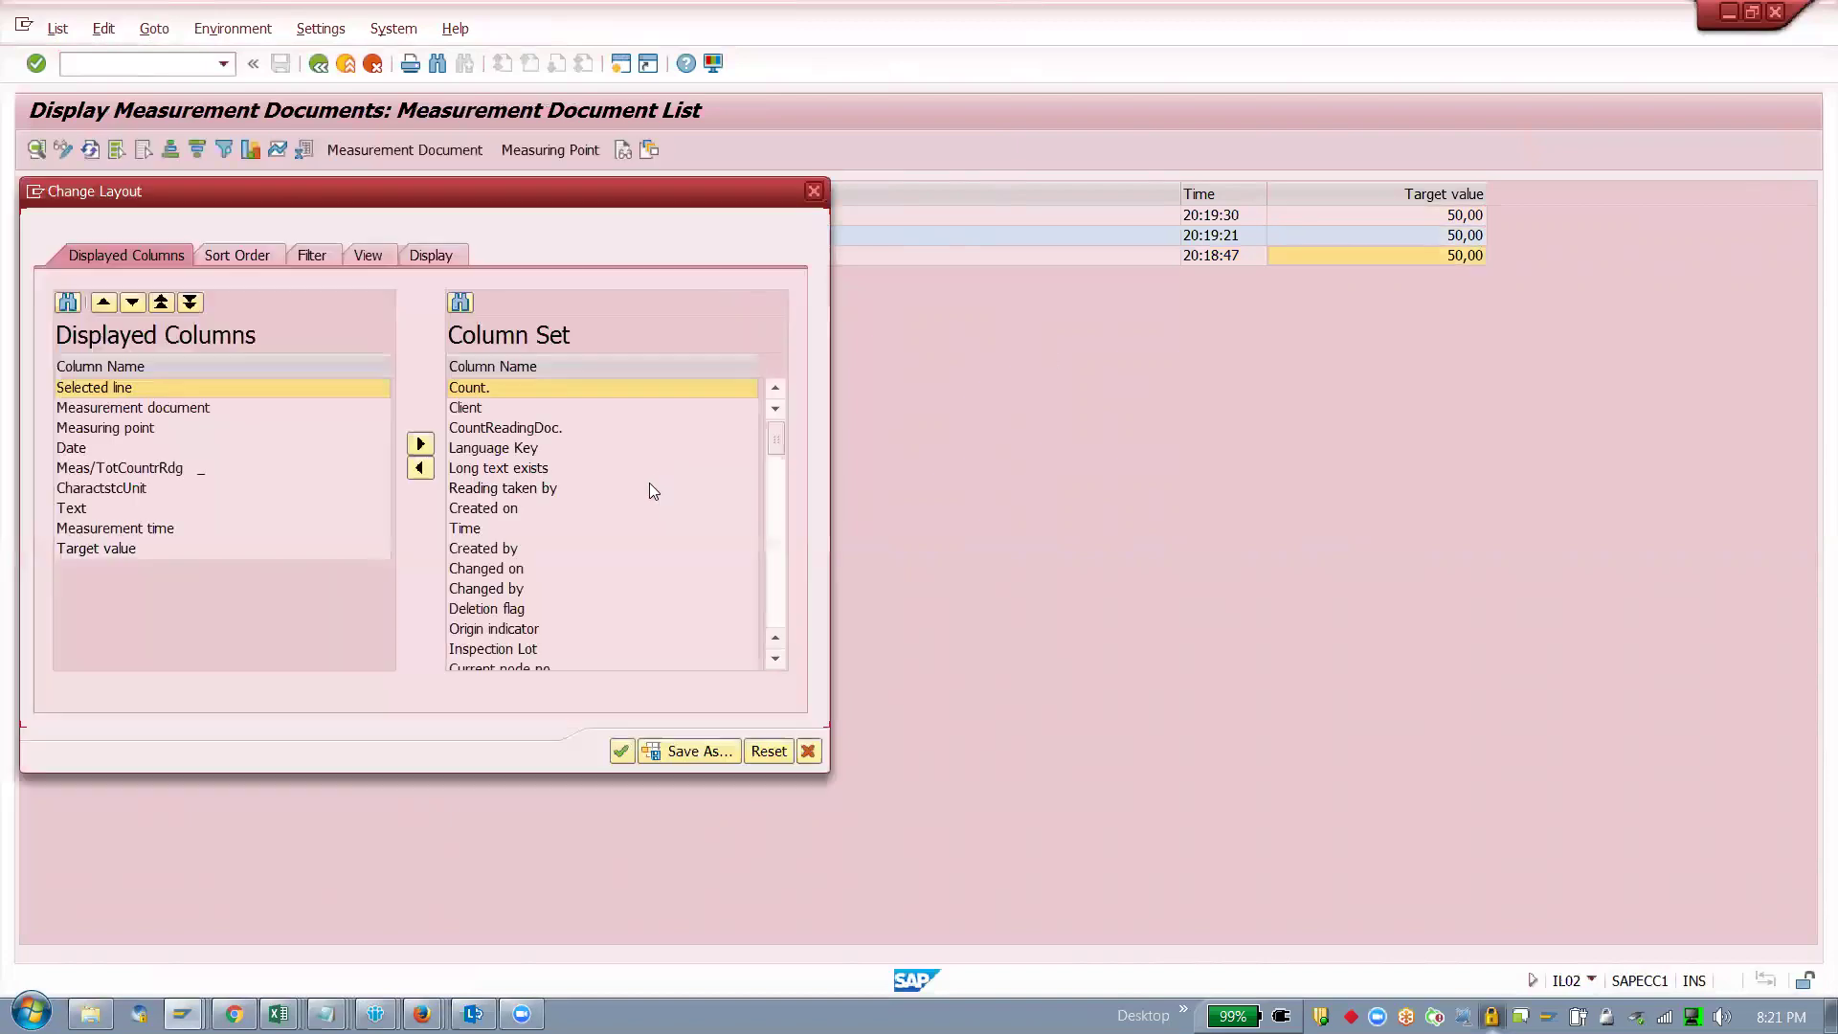
{"action": "left_click", "coordinate": [609, 528]}
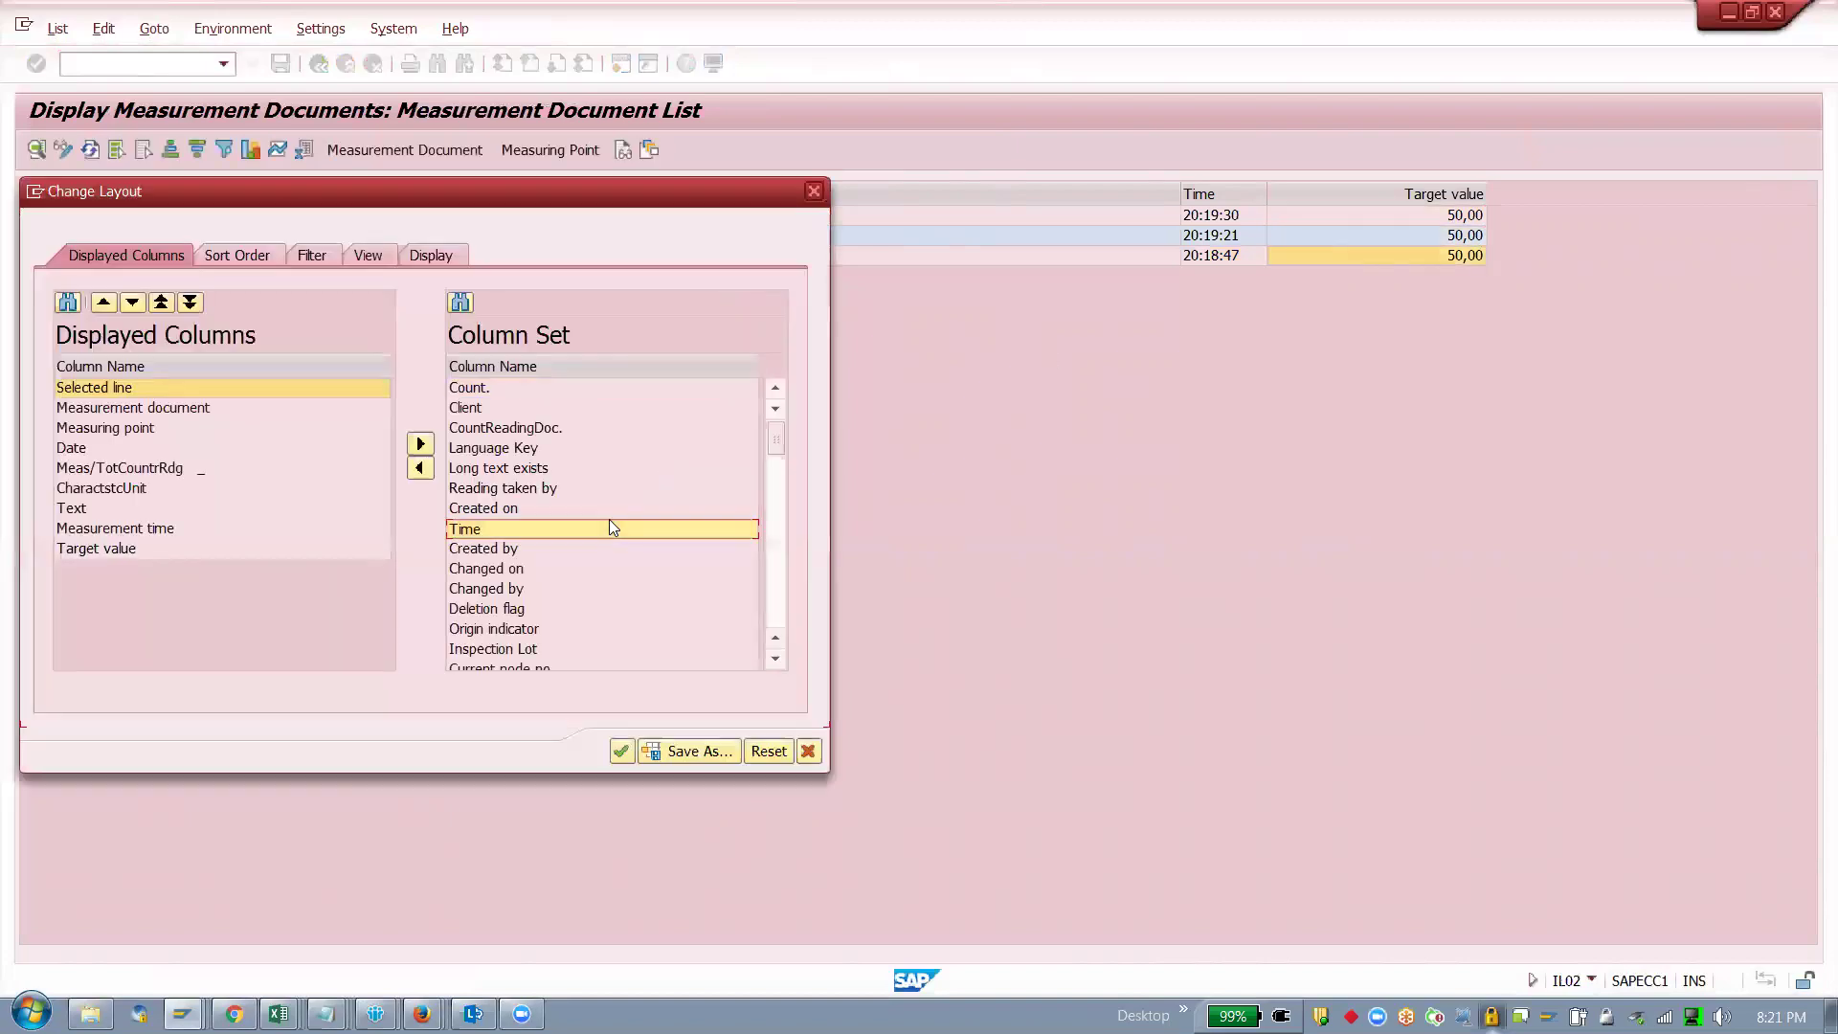
{"action": "left_click", "coordinate": [420, 467]}
{"action": "left_click", "coordinate": [621, 751]}
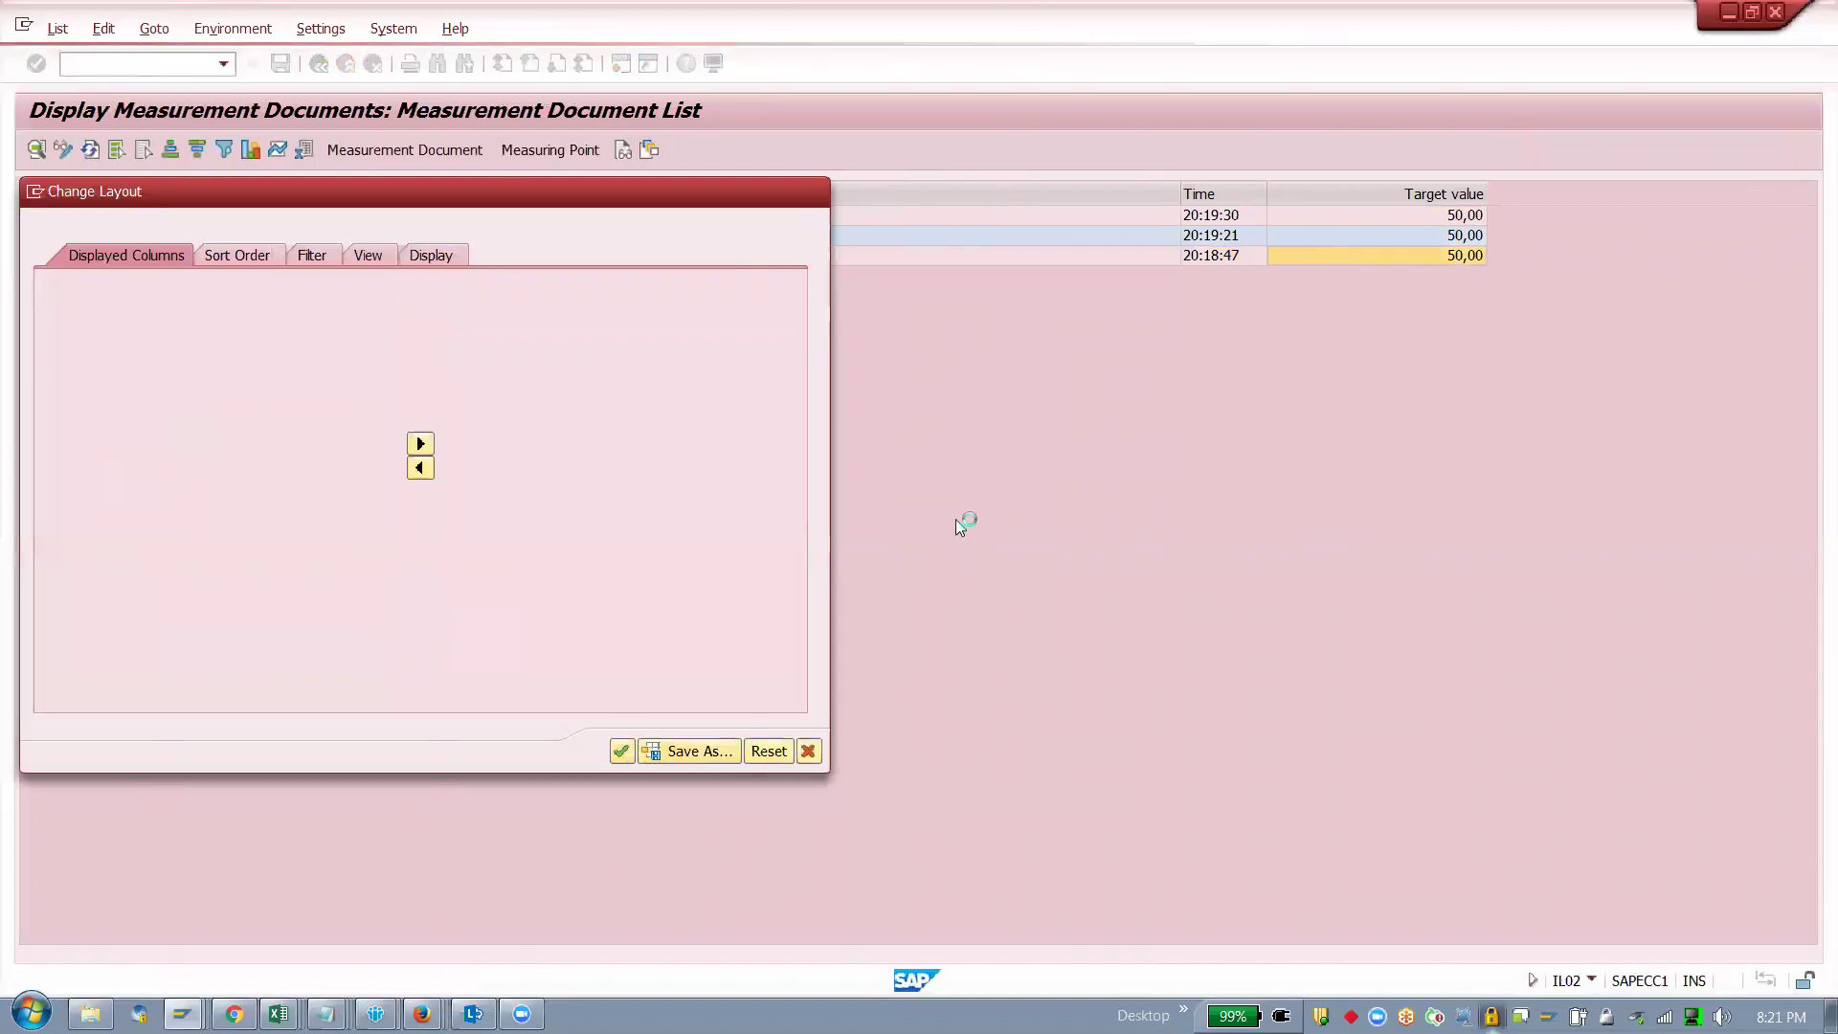
{"action": "left_click", "coordinate": [1090, 277]}
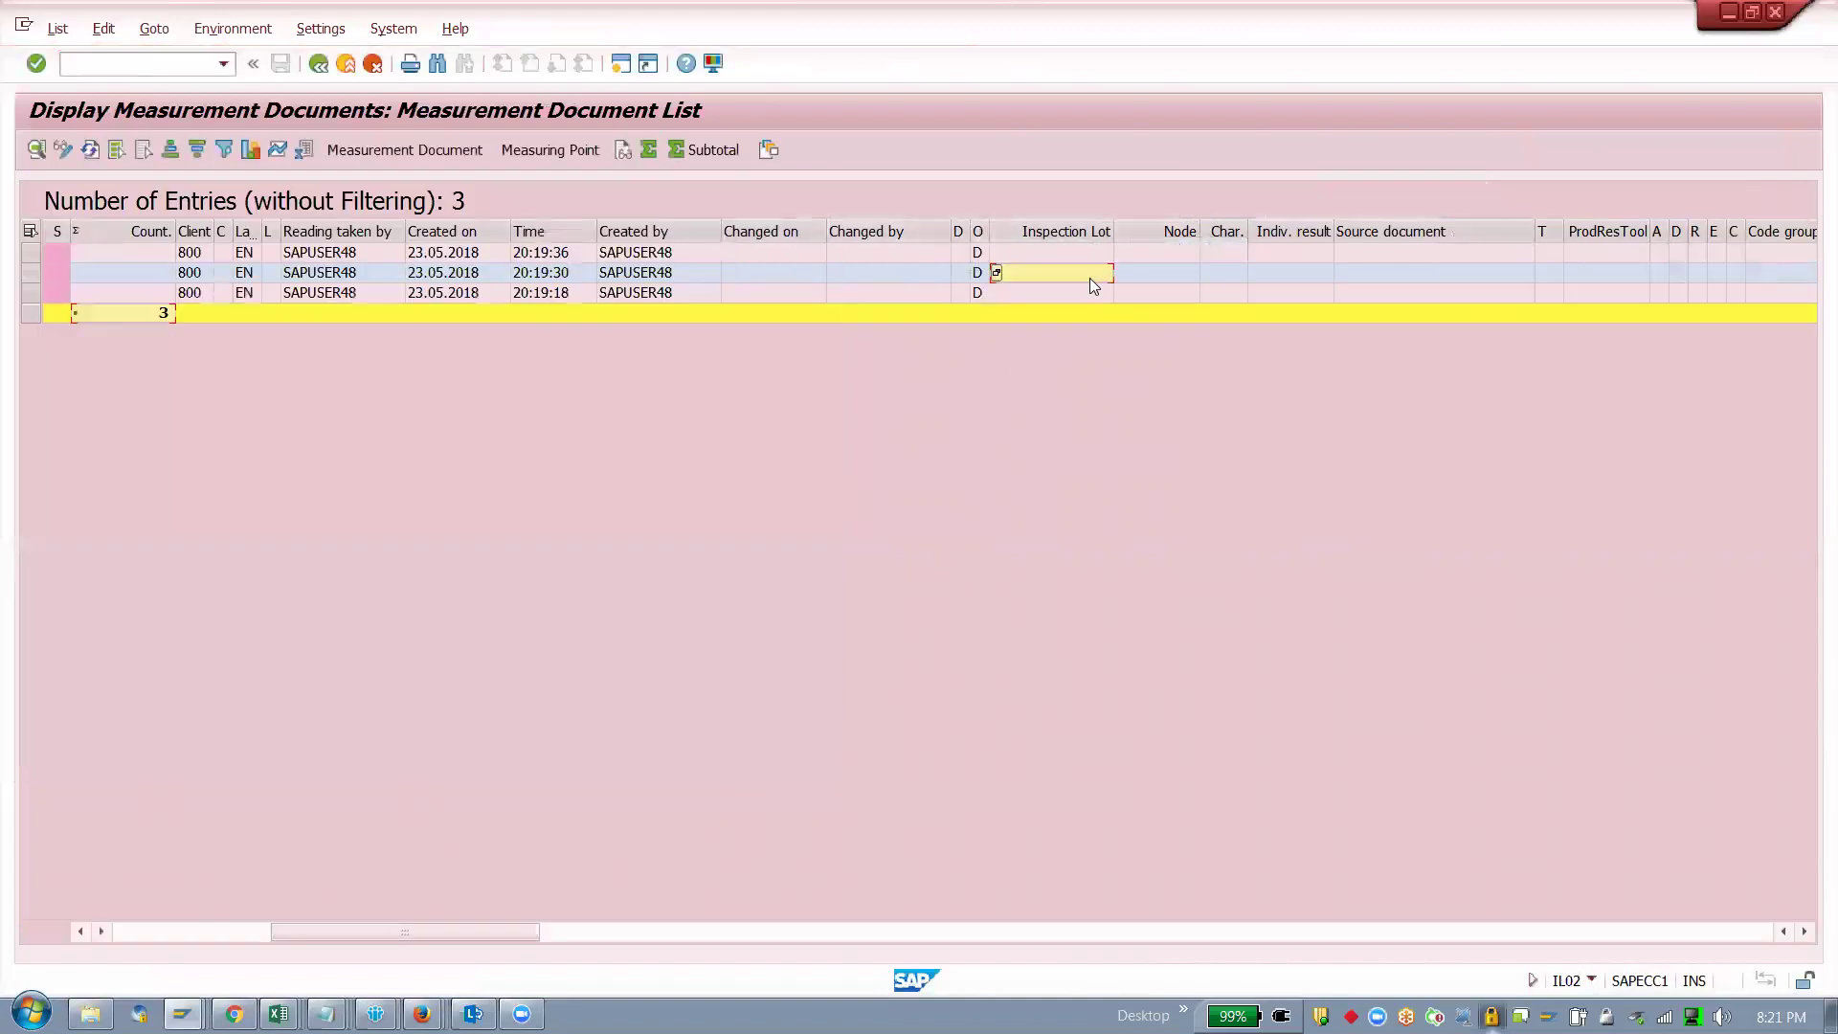
Step: Examine the additional columns of the measurement document list across its full width, and return to the measuring points overview
{"action": "key", "text": "Tab"}
{"action": "key", "text": "Tab"}
{"action": "key", "text": "Tab"}
{"action": "key", "text": "Tab"}
{"action": "key", "text": "Tab"}
{"action": "key", "text": "Tab"}
{"action": "key", "text": "Tab"}
{"action": "key", "text": "Tab"}
{"action": "key", "text": "Tab"}
{"action": "key", "text": "Tab"}
{"action": "key", "text": "Tab"}
{"action": "key", "text": "Tab"}
{"action": "key", "text": "Tab"}
{"action": "key", "text": "Tab"}
{"action": "key", "text": "Tab"}
{"action": "key", "text": "Tab"}
{"action": "key", "text": "Tab"}
{"action": "key", "text": "Tab"}
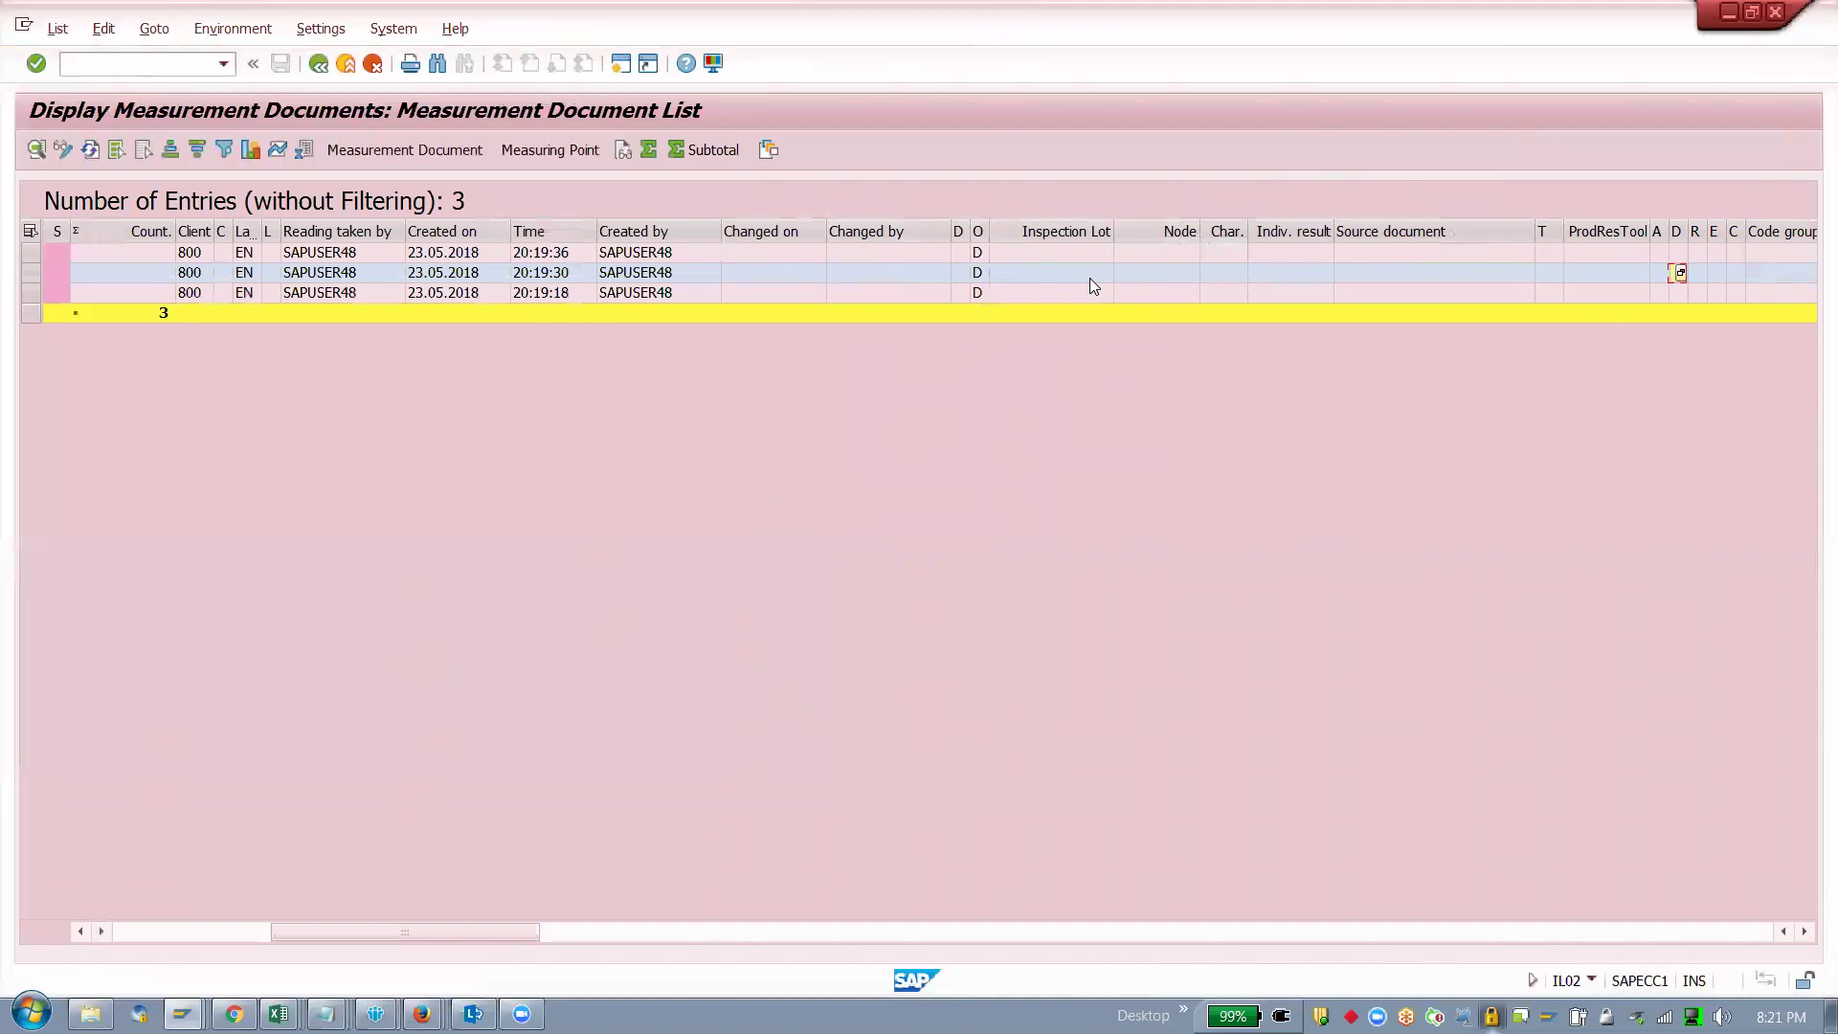
{"action": "key", "text": "Tab"}
{"action": "key", "text": "Tab"}
{"action": "key", "text": "Tab"}
{"action": "key", "text": "Tab"}
{"action": "key", "text": "Tab"}
{"action": "key", "text": "Tab"}
{"action": "key", "text": "Tab"}
{"action": "key", "text": "Tab"}
{"action": "key", "text": "Tab"}
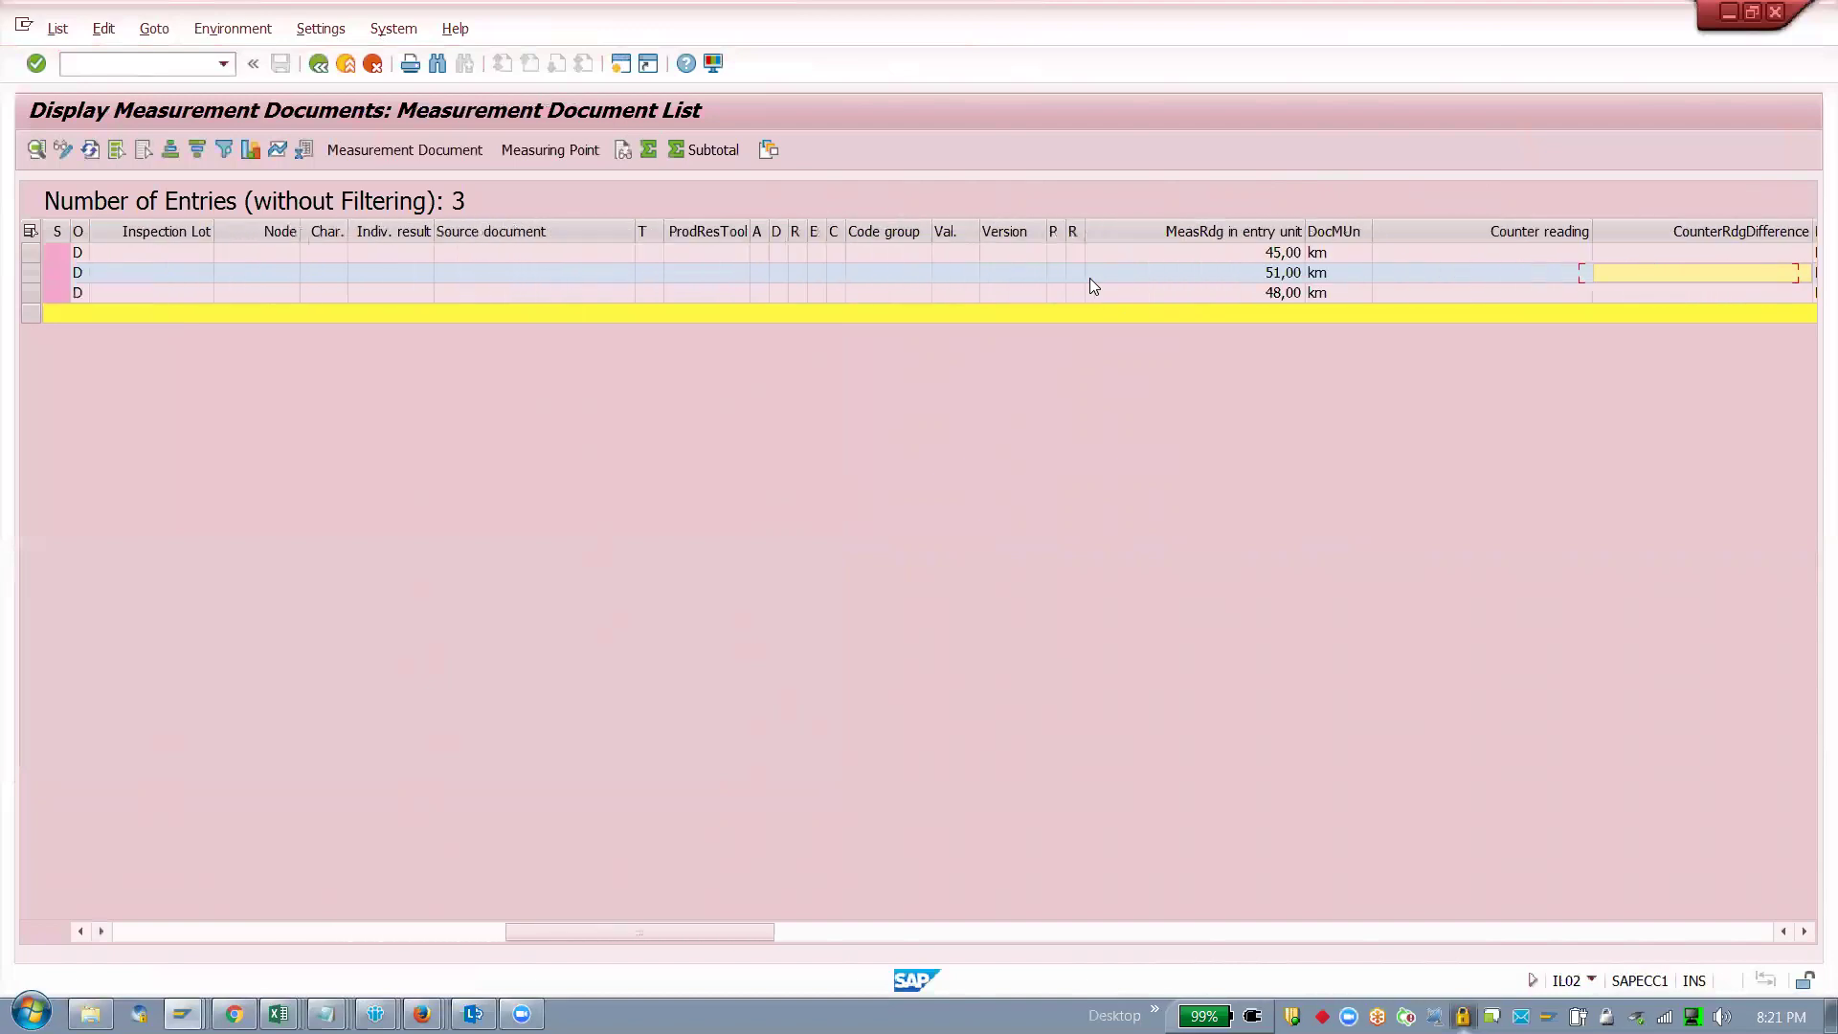
{"action": "key", "text": "Tab"}
{"action": "key", "text": "Tab"}
{"action": "key", "text": "Tab"}
{"action": "key", "text": "Tab"}
{"action": "key", "text": "Tab"}
{"action": "key", "text": "Tab"}
{"action": "key", "text": "Tab"}
{"action": "key", "text": "Tab"}
{"action": "key", "text": "Tab"}
{"action": "key", "text": "Tab"}
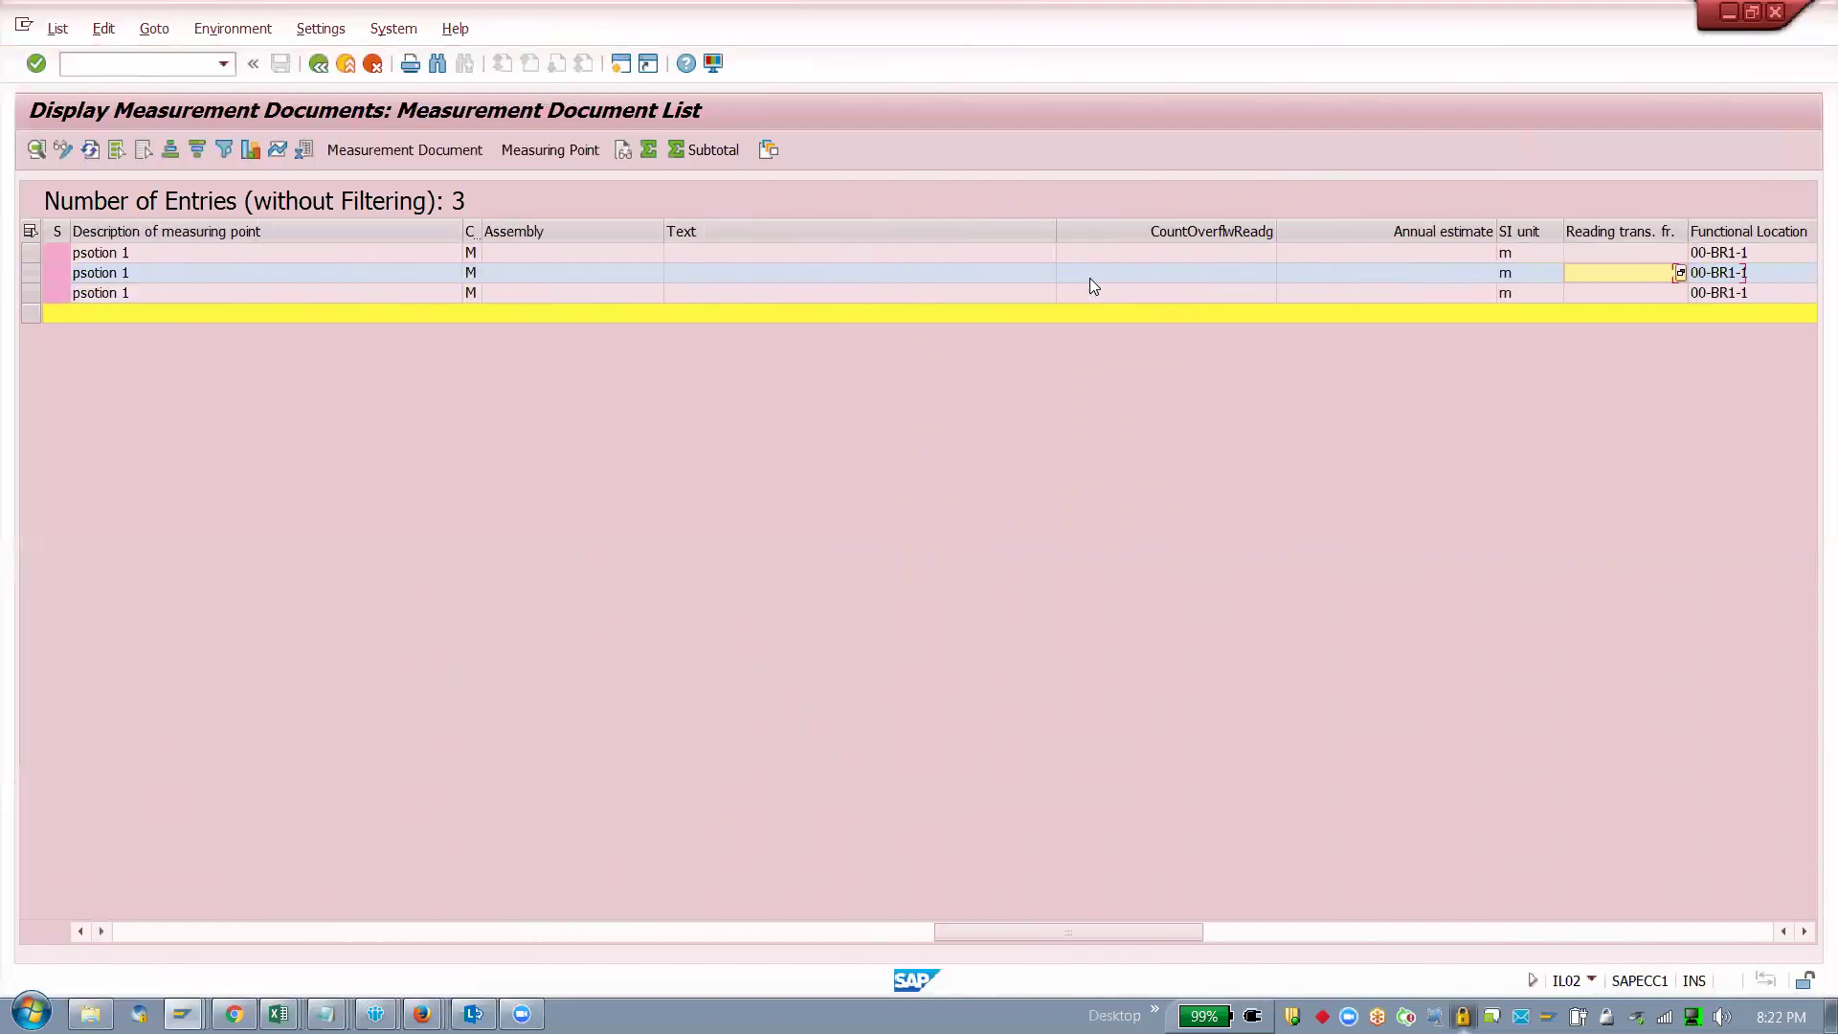
{"action": "key", "text": "Tab"}
{"action": "key", "text": "Tab"}
{"action": "key", "text": "Tab"}
{"action": "key", "text": "Tab"}
{"action": "key", "text": "Tab"}
{"action": "key", "text": "Tab"}
{"action": "key", "text": "Tab"}
{"action": "key", "text": "Tab"}
{"action": "key", "text": "Tab"}
{"action": "key", "text": "Tab"}
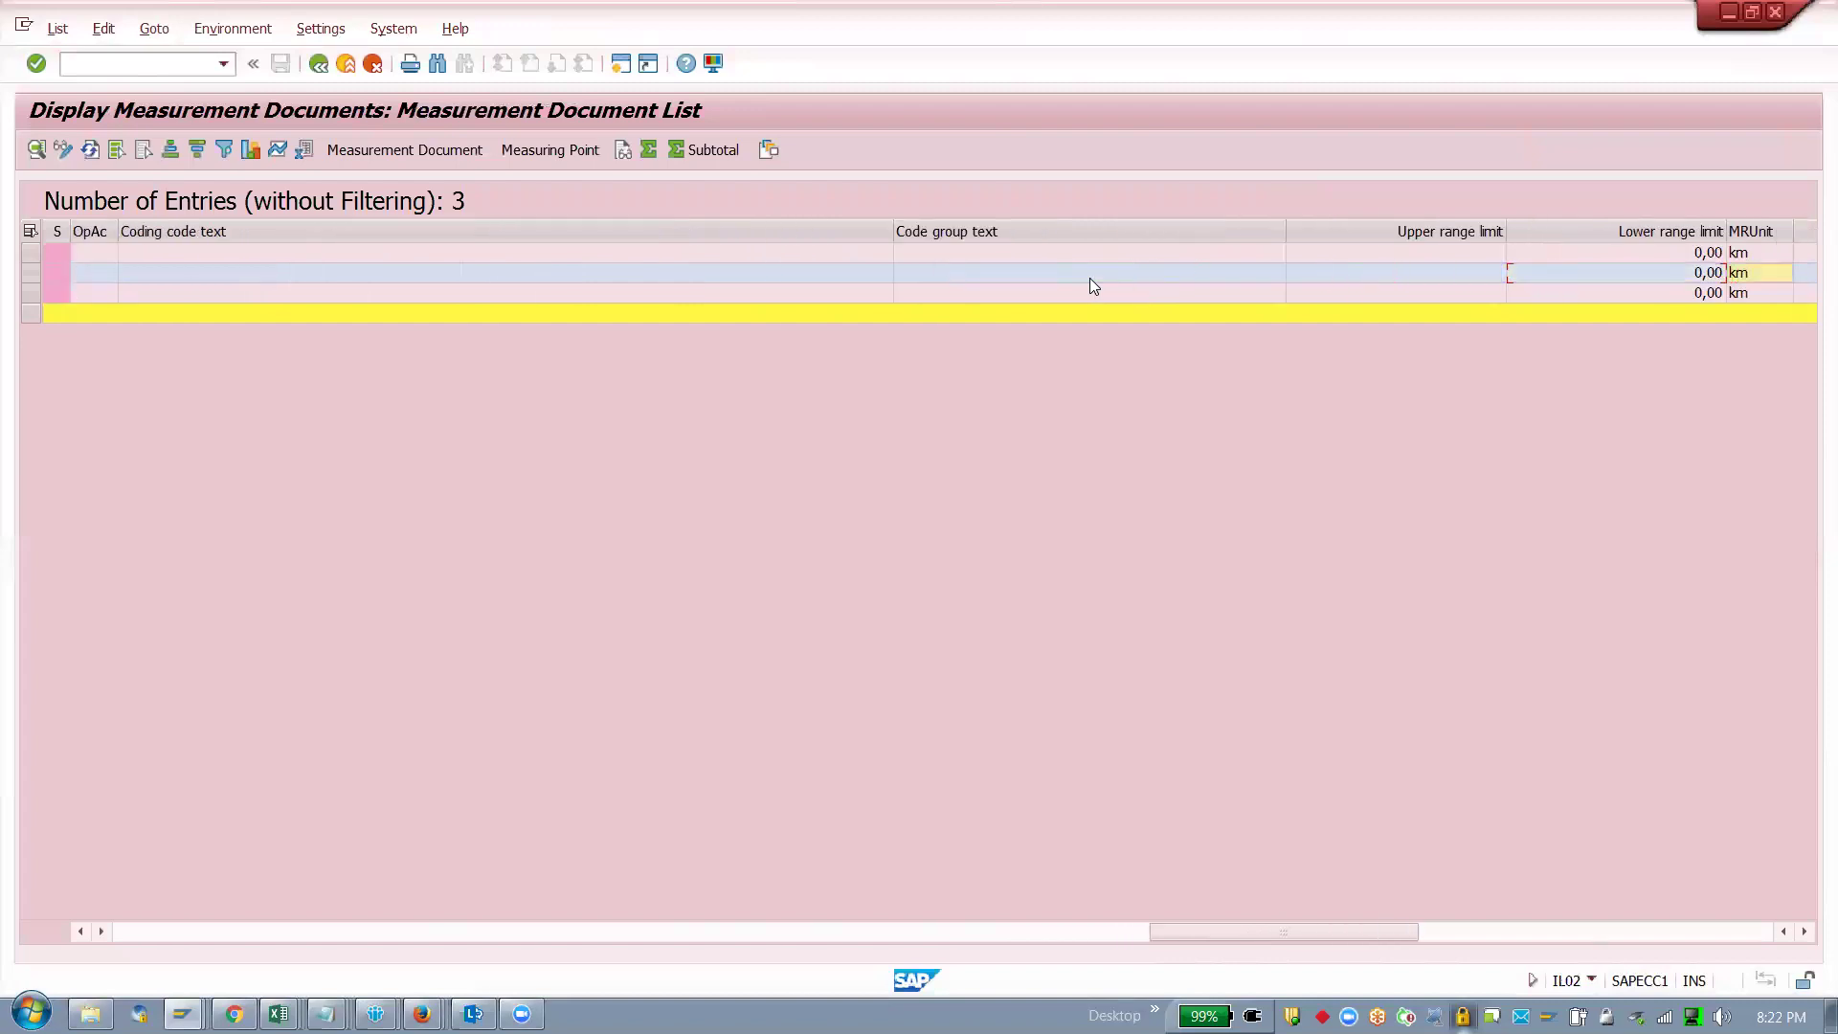
{"action": "key", "text": "Tab"}
{"action": "key", "text": "Tab"}
{"action": "key", "text": "Tab"}
{"action": "key", "text": "Tab"}
{"action": "key", "text": "Tab"}
{"action": "key", "text": "Tab"}
{"action": "key", "text": "Tab"}
{"action": "key", "text": "Tab"}
{"action": "key", "text": "Tab"}
{"action": "key", "text": "Tab"}
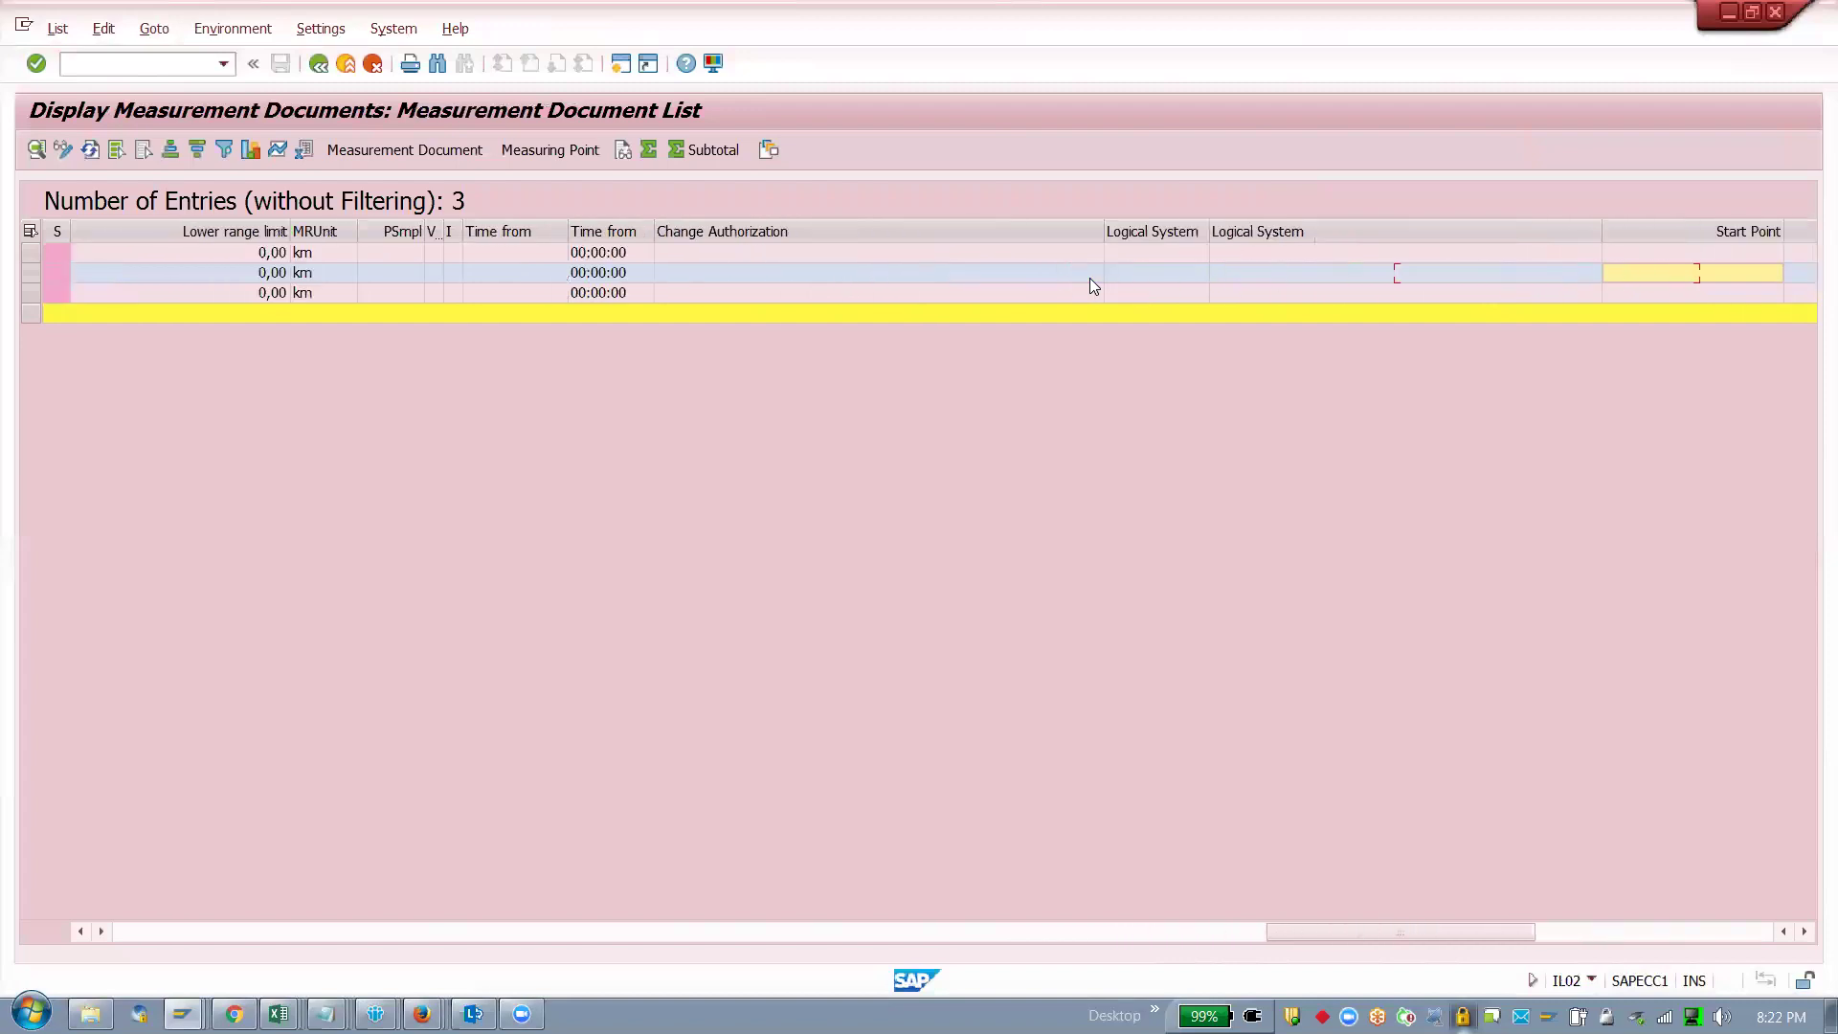
{"action": "key", "text": "Tab"}
{"action": "key", "text": "Tab"}
{"action": "key", "text": "Tab"}
{"action": "key", "text": "Tab"}
{"action": "key", "text": "Tab"}
{"action": "key", "text": "Tab"}
{"action": "key", "text": "Tab"}
{"action": "key", "text": "Tab"}
{"action": "key", "text": "Tab"}
{"action": "key", "text": "Tab"}
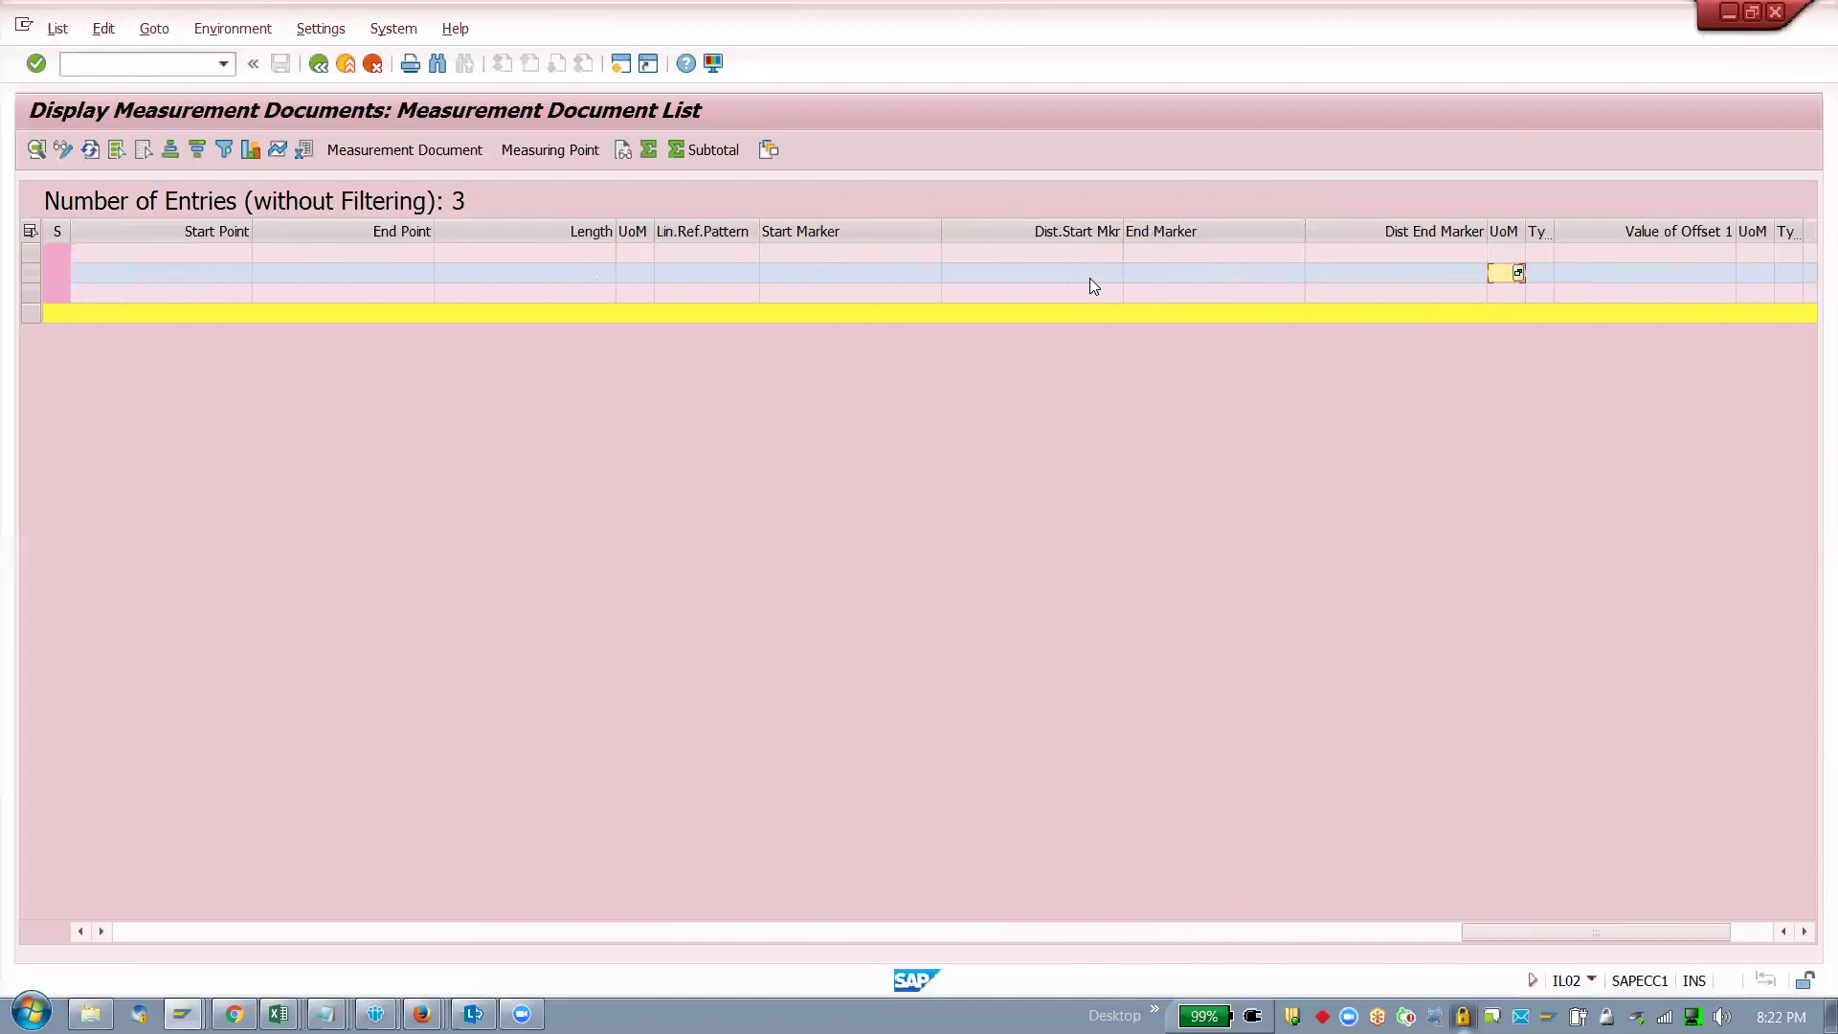
{"action": "key", "text": "Tab"}
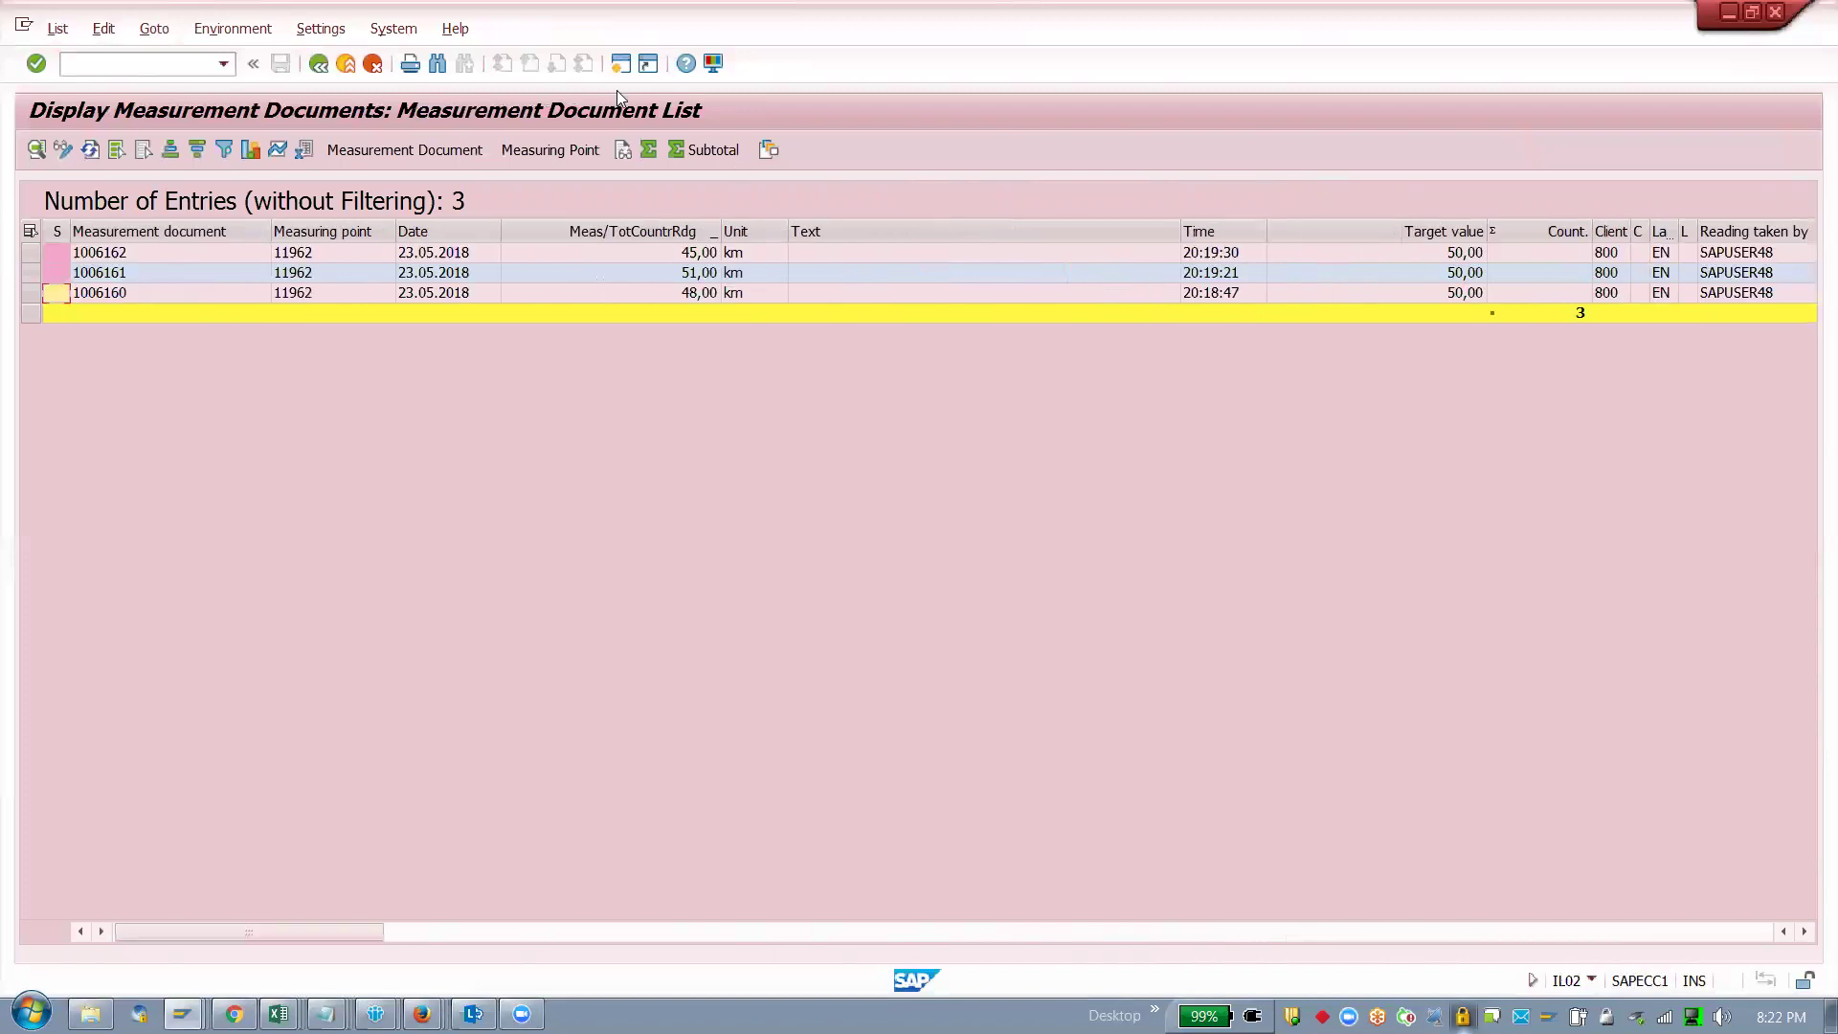
{"action": "left_click", "coordinate": [319, 63]}
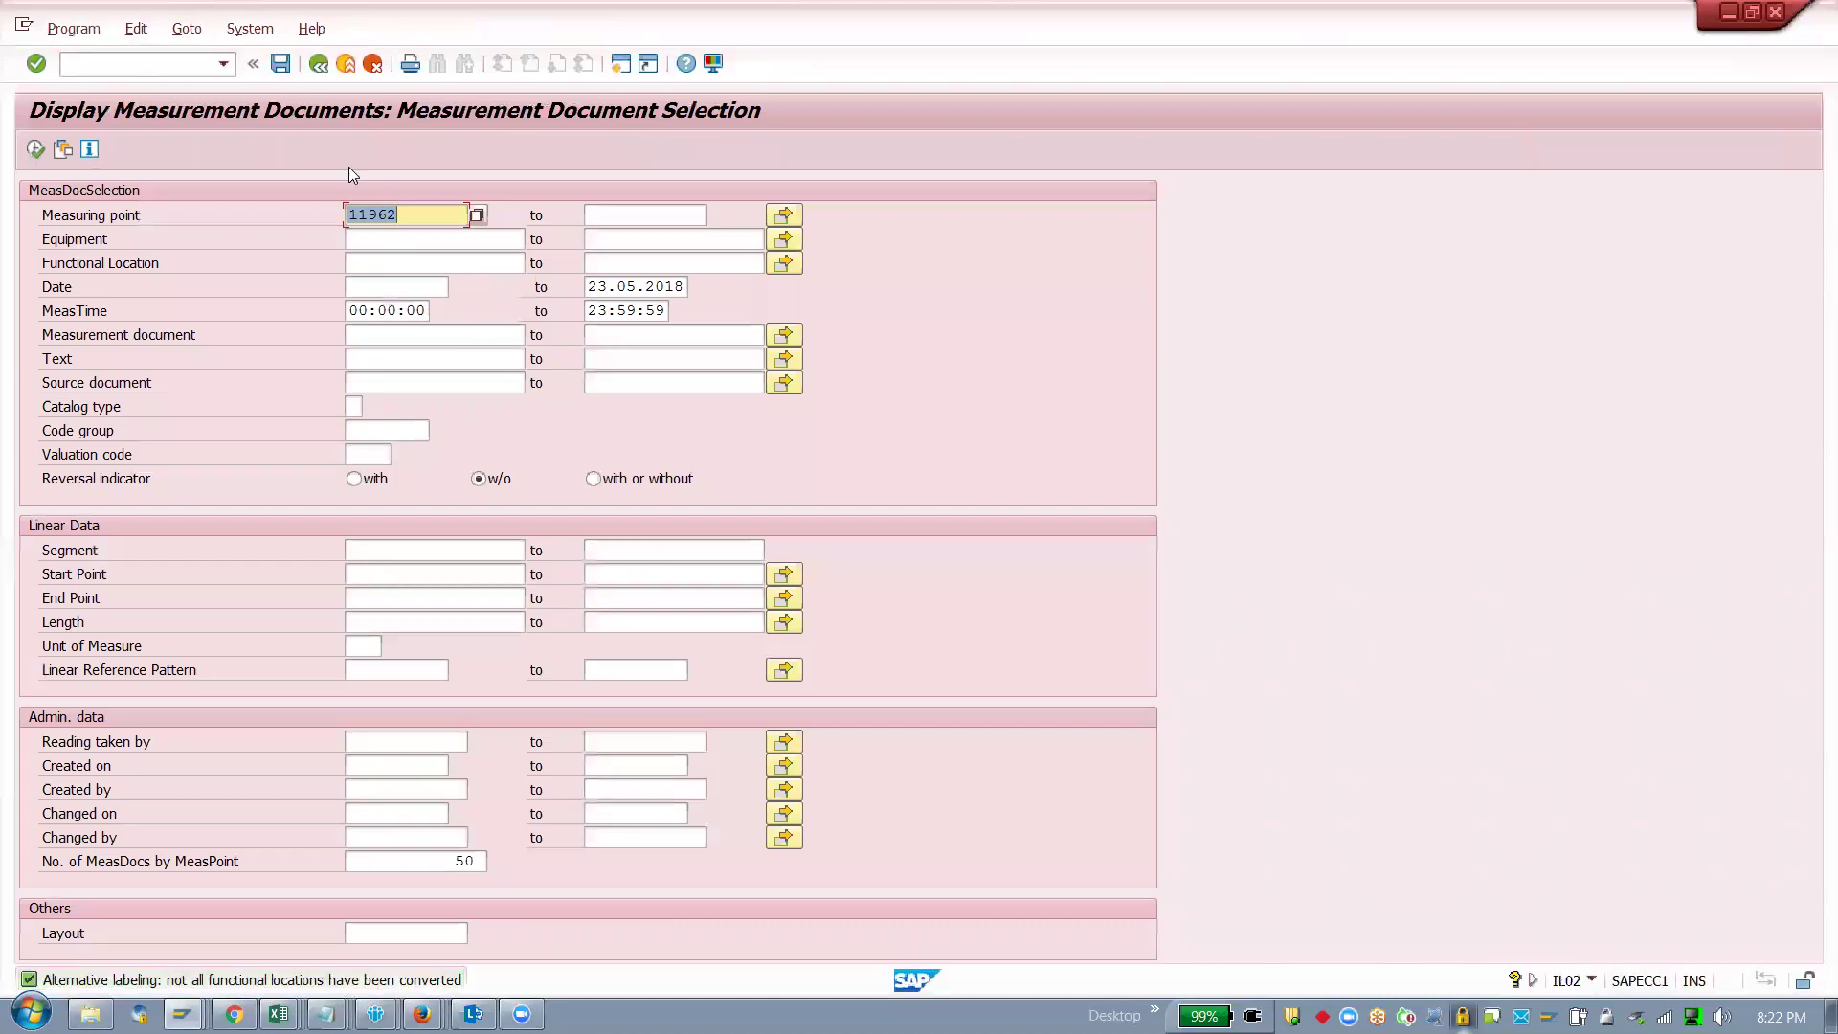
{"action": "key", "text": "F3"}
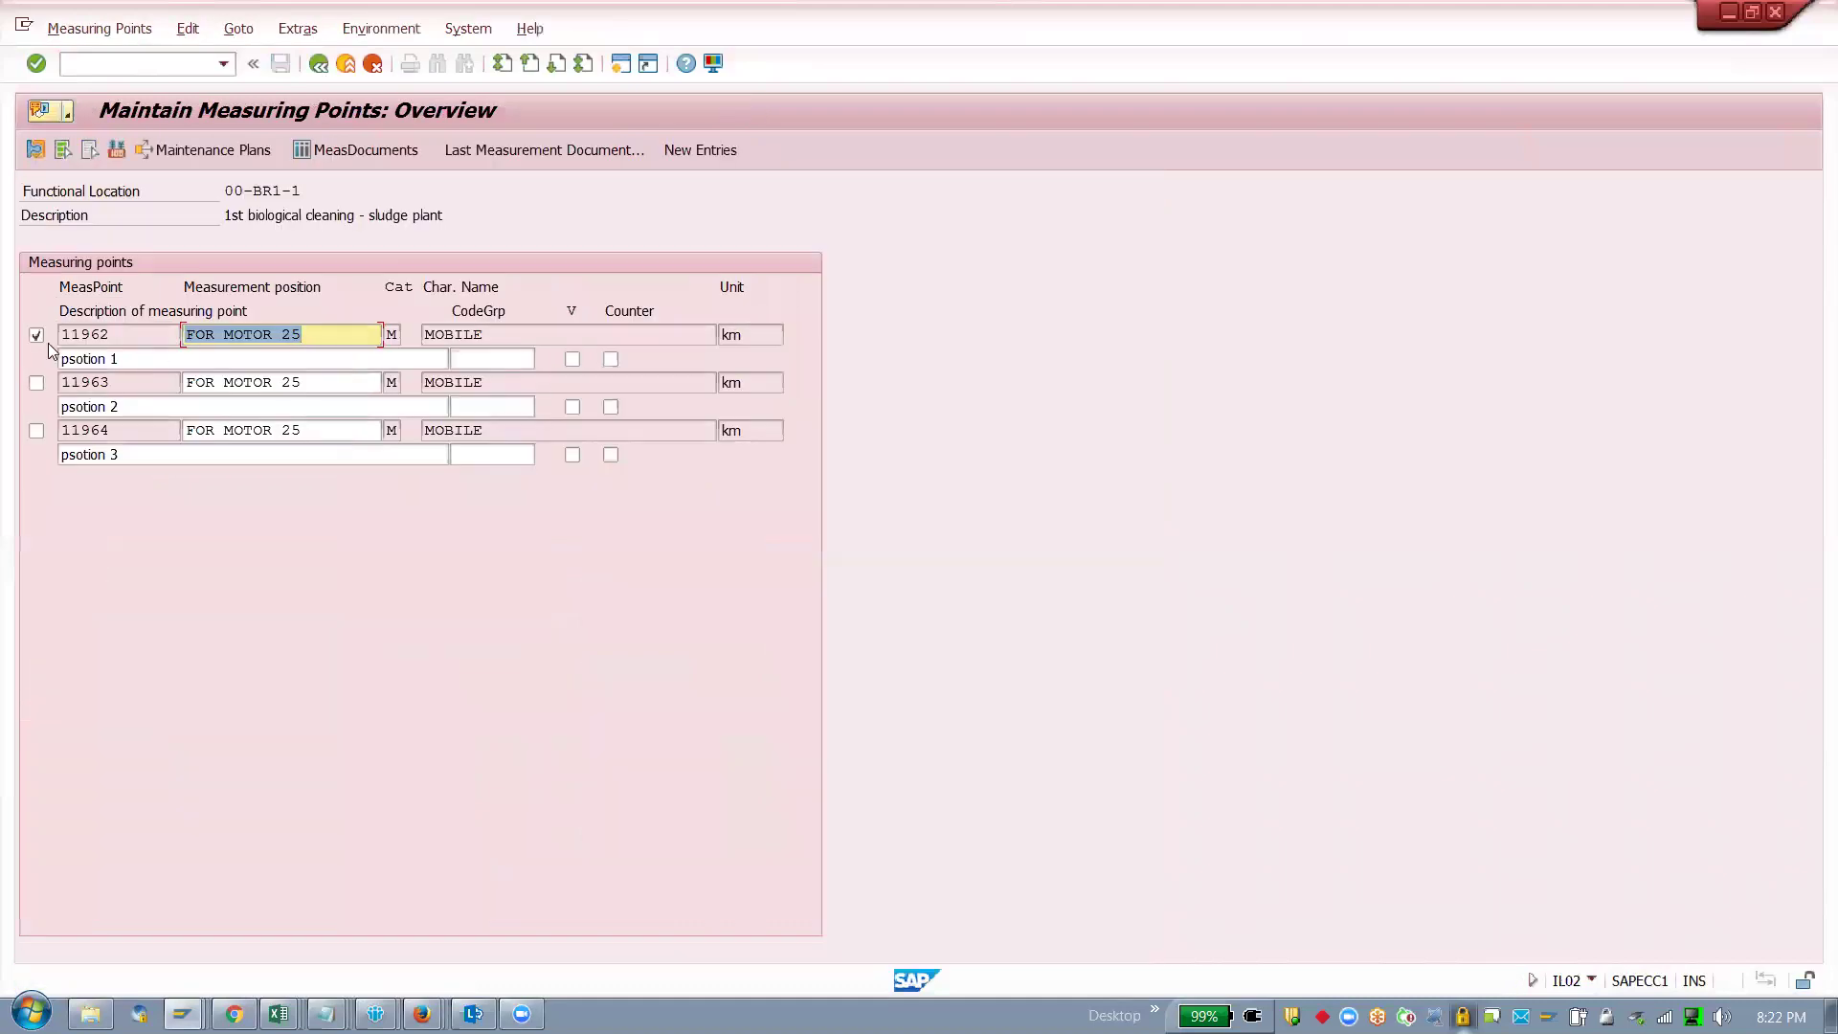
Step: List the measurement documents of measuring point 11963, review their readings and return to the measuring points overview
{"action": "left_click", "coordinate": [36, 383]}
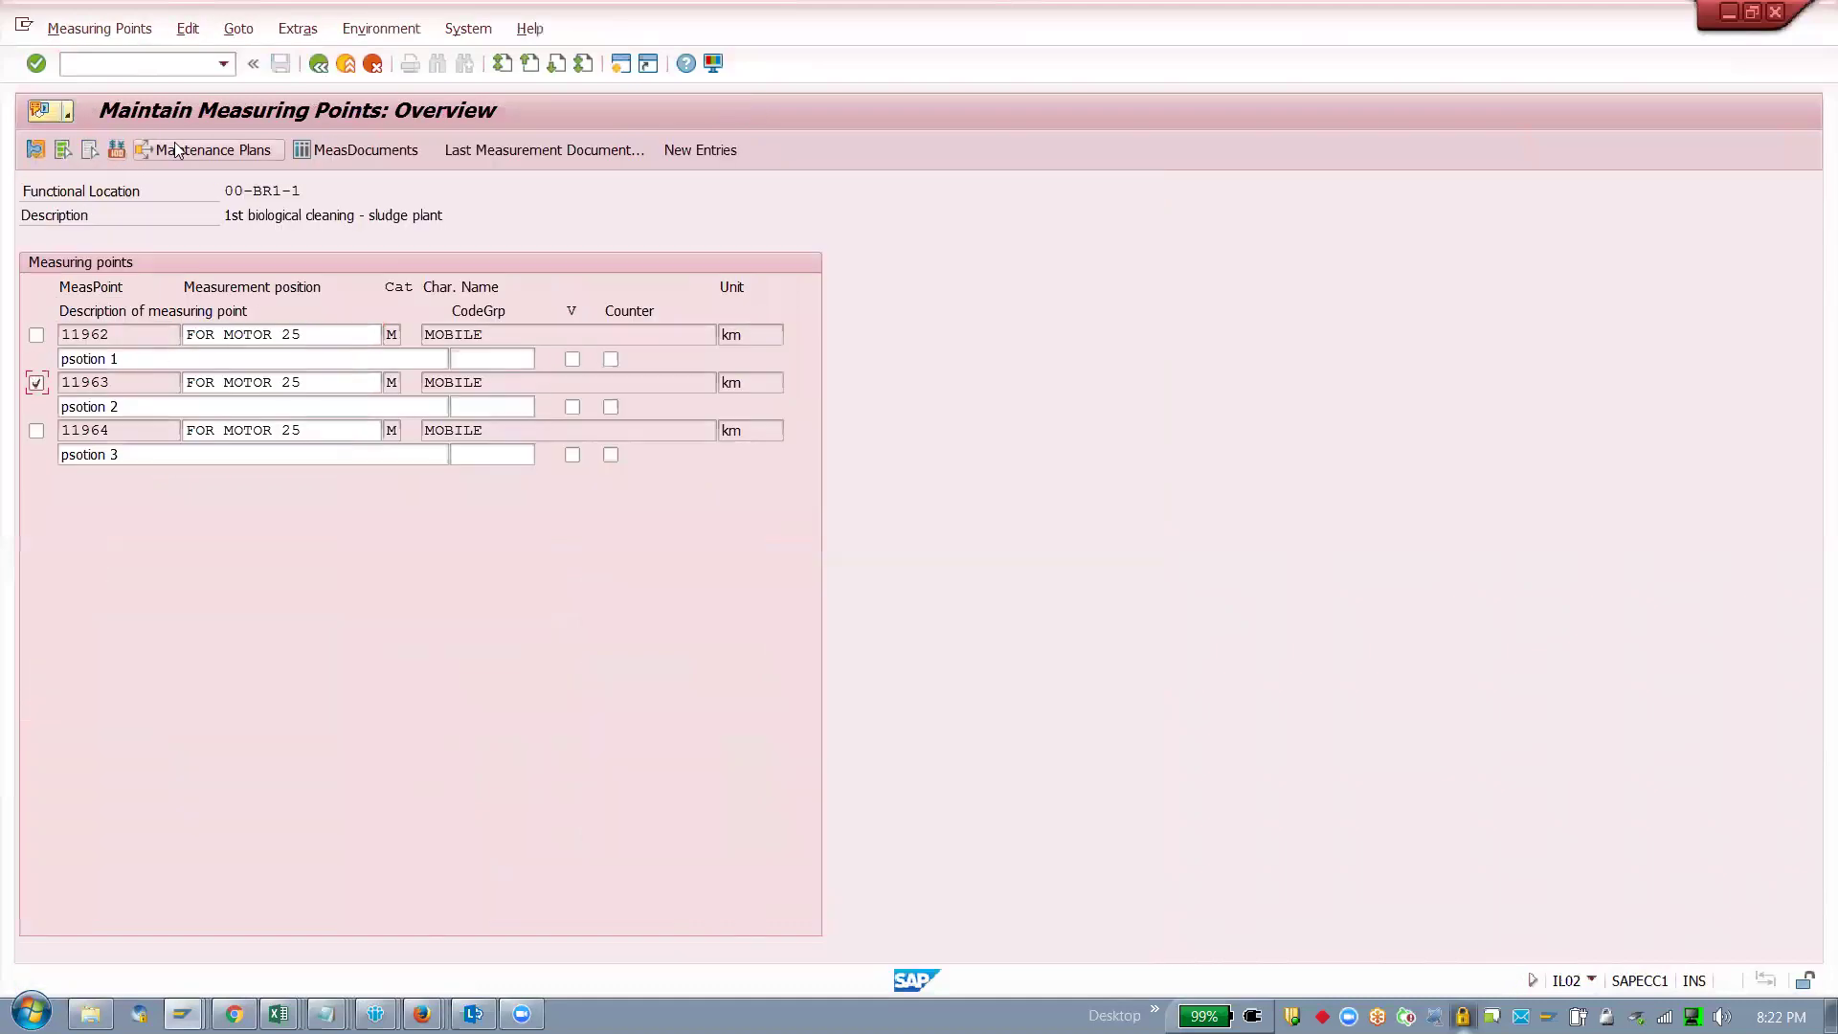
{"action": "left_click", "coordinate": [339, 149]}
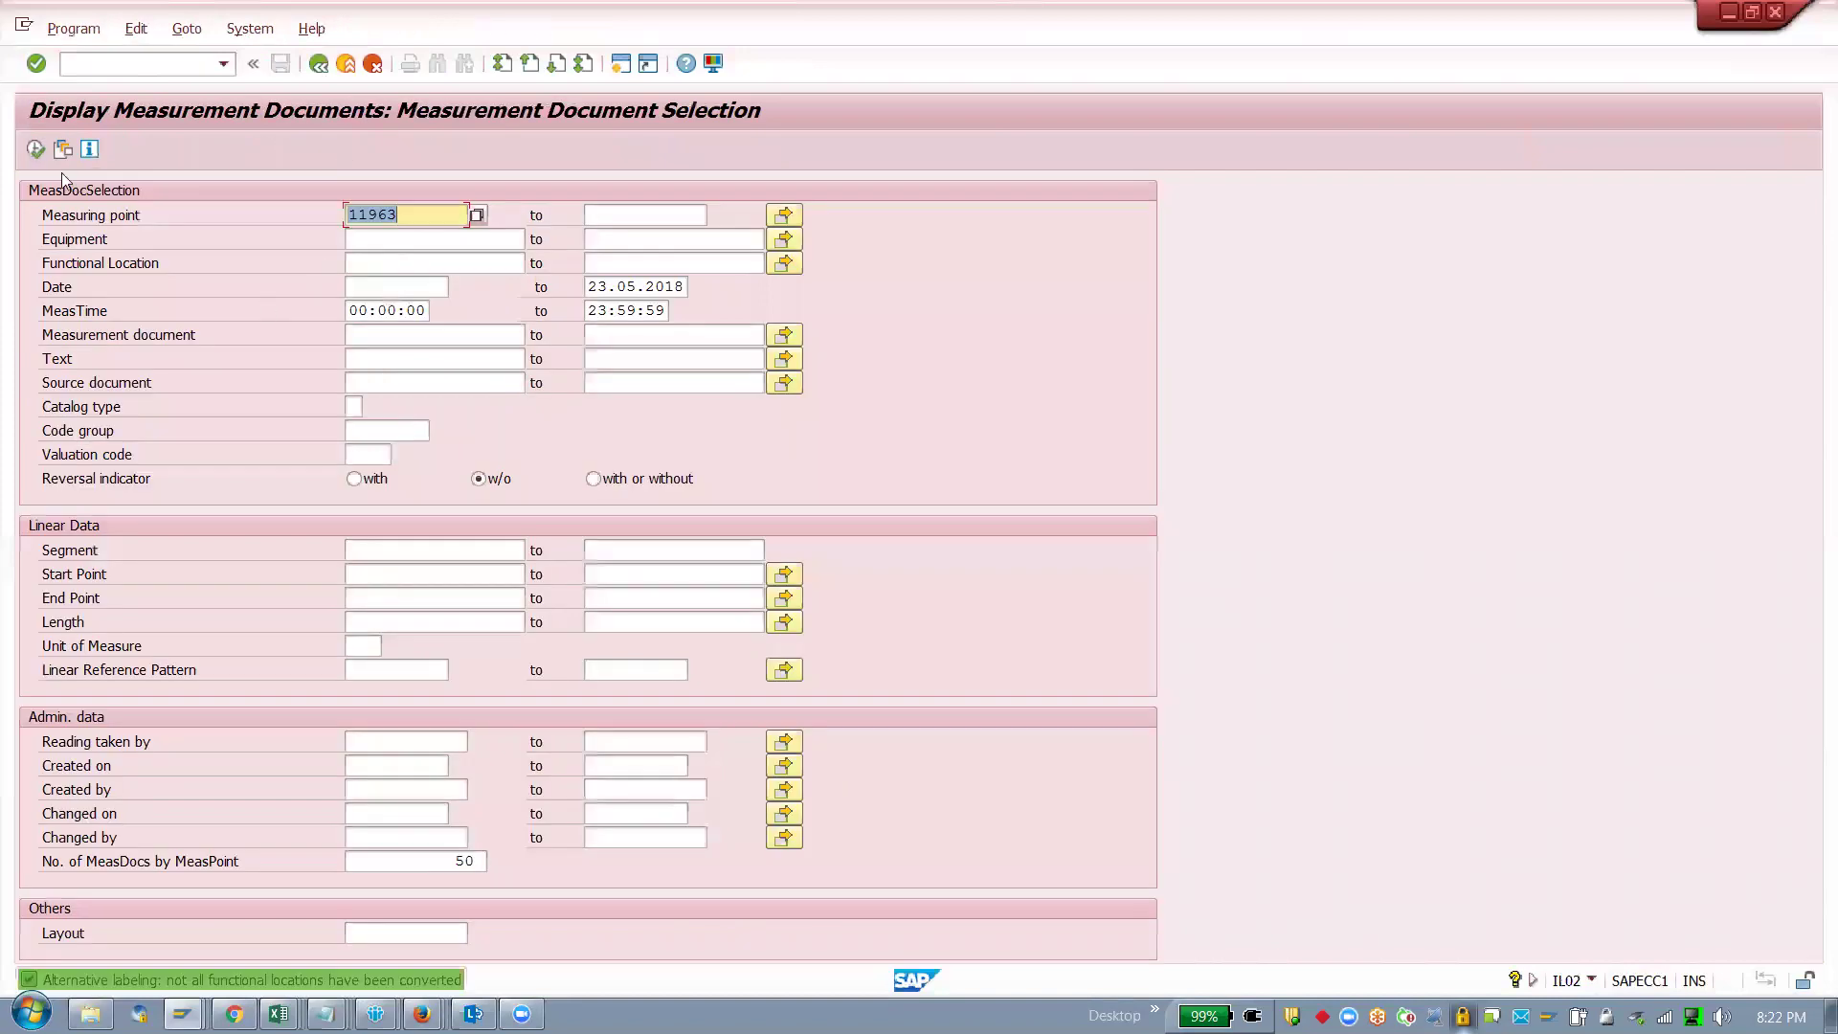
{"action": "left_click", "coordinate": [36, 148]}
{"action": "left_click", "coordinate": [669, 236]}
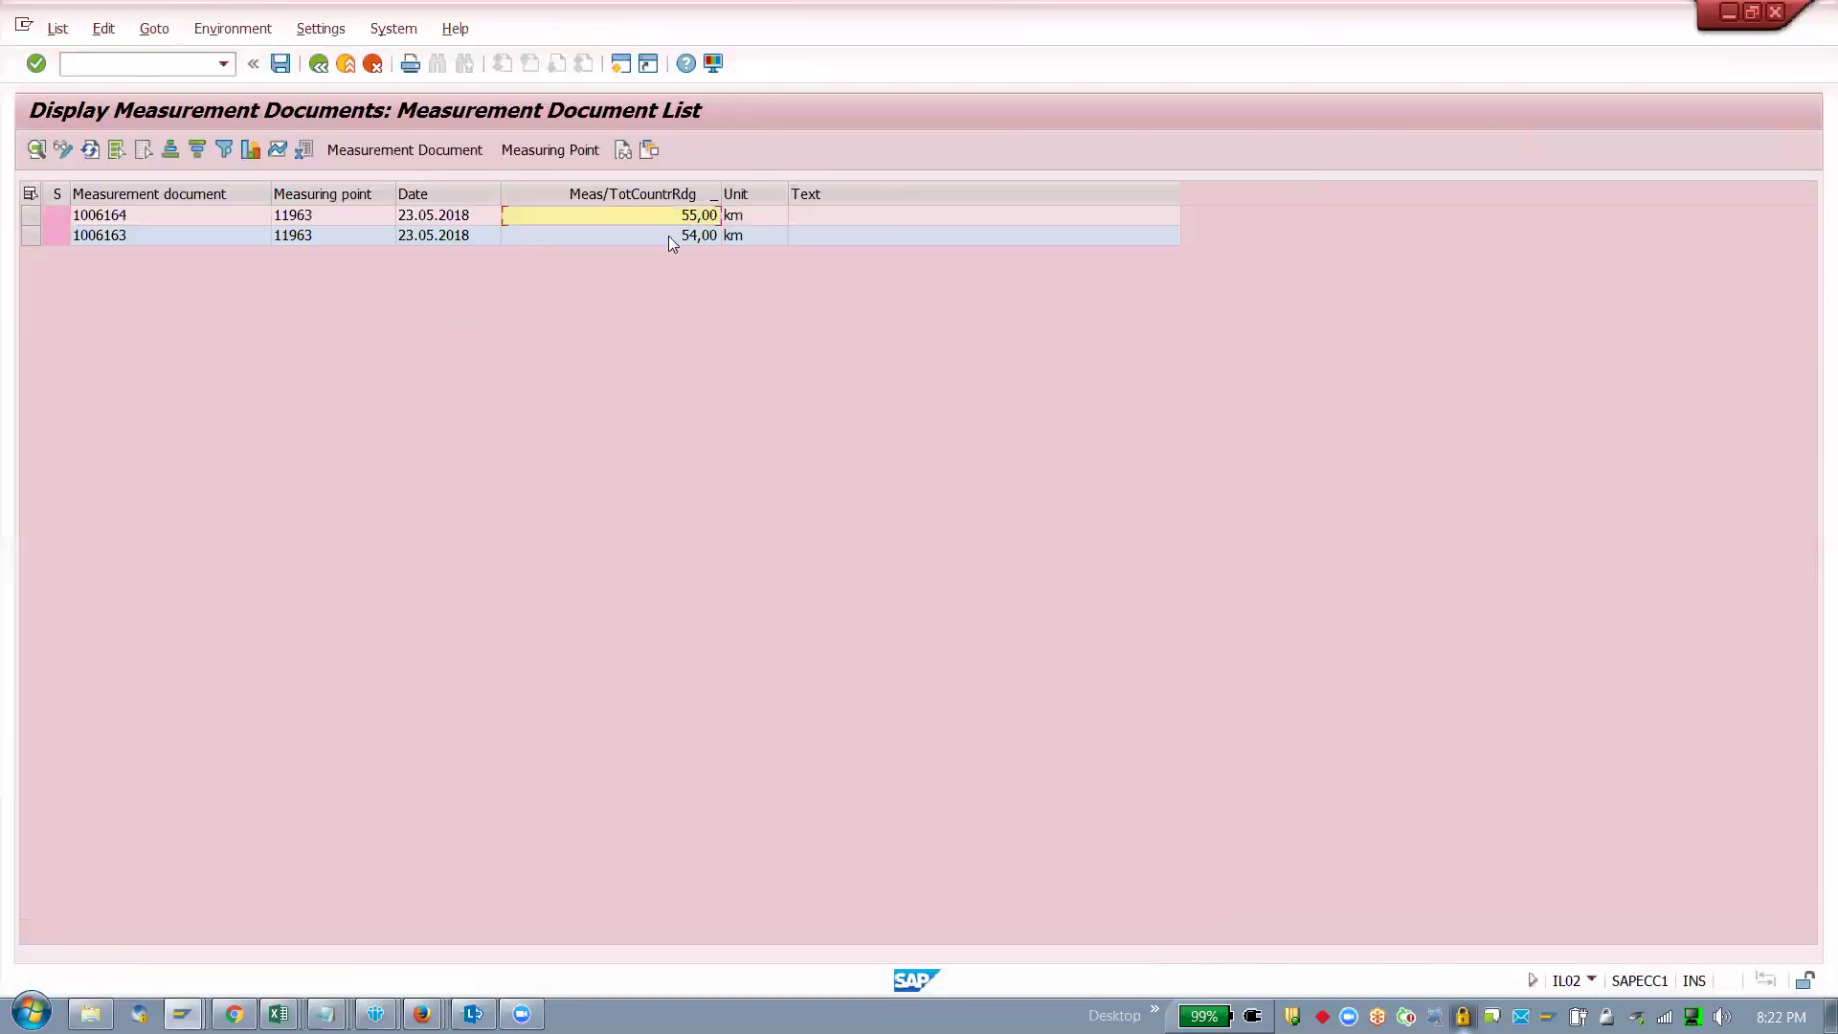
{"action": "key", "text": "F3"}
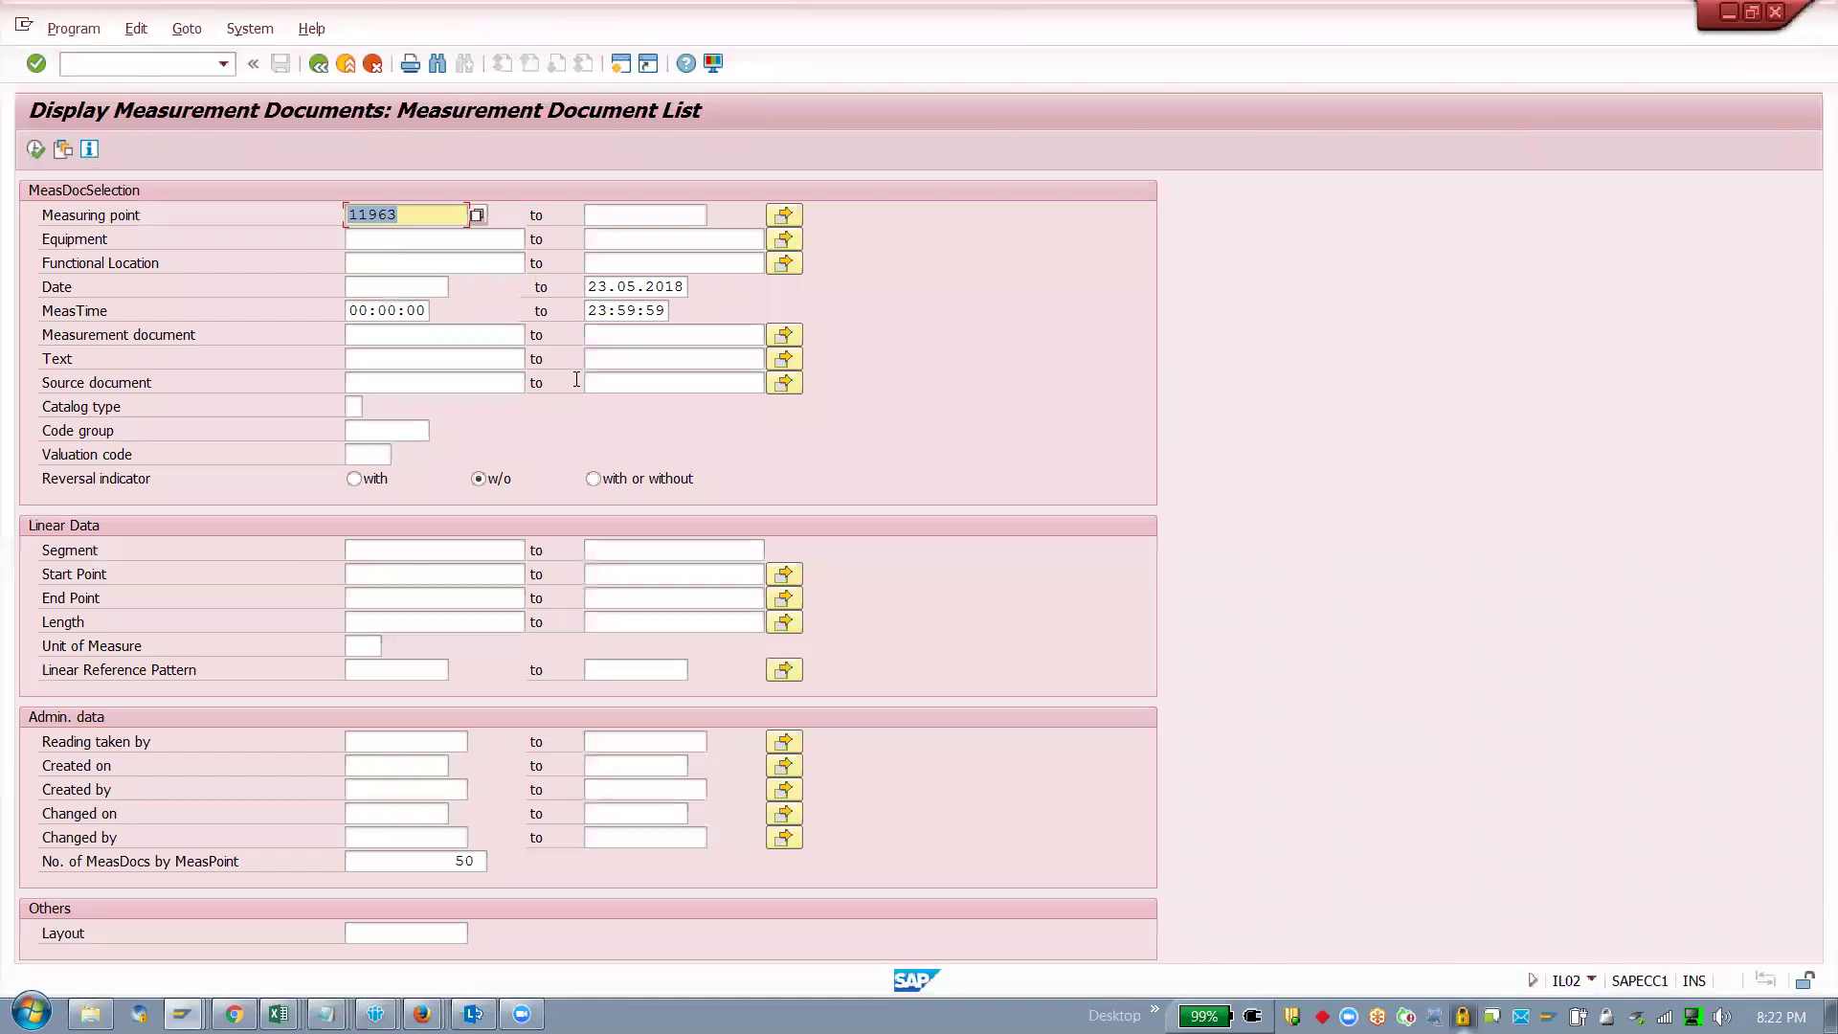
{"action": "key", "text": "F3"}
Step: List the measurement documents of measuring point 11964 instead, review their readings and return to the document selection
{"action": "left_click", "coordinate": [37, 430]}
{"action": "left_click", "coordinate": [36, 382]}
{"action": "left_click", "coordinate": [373, 151]}
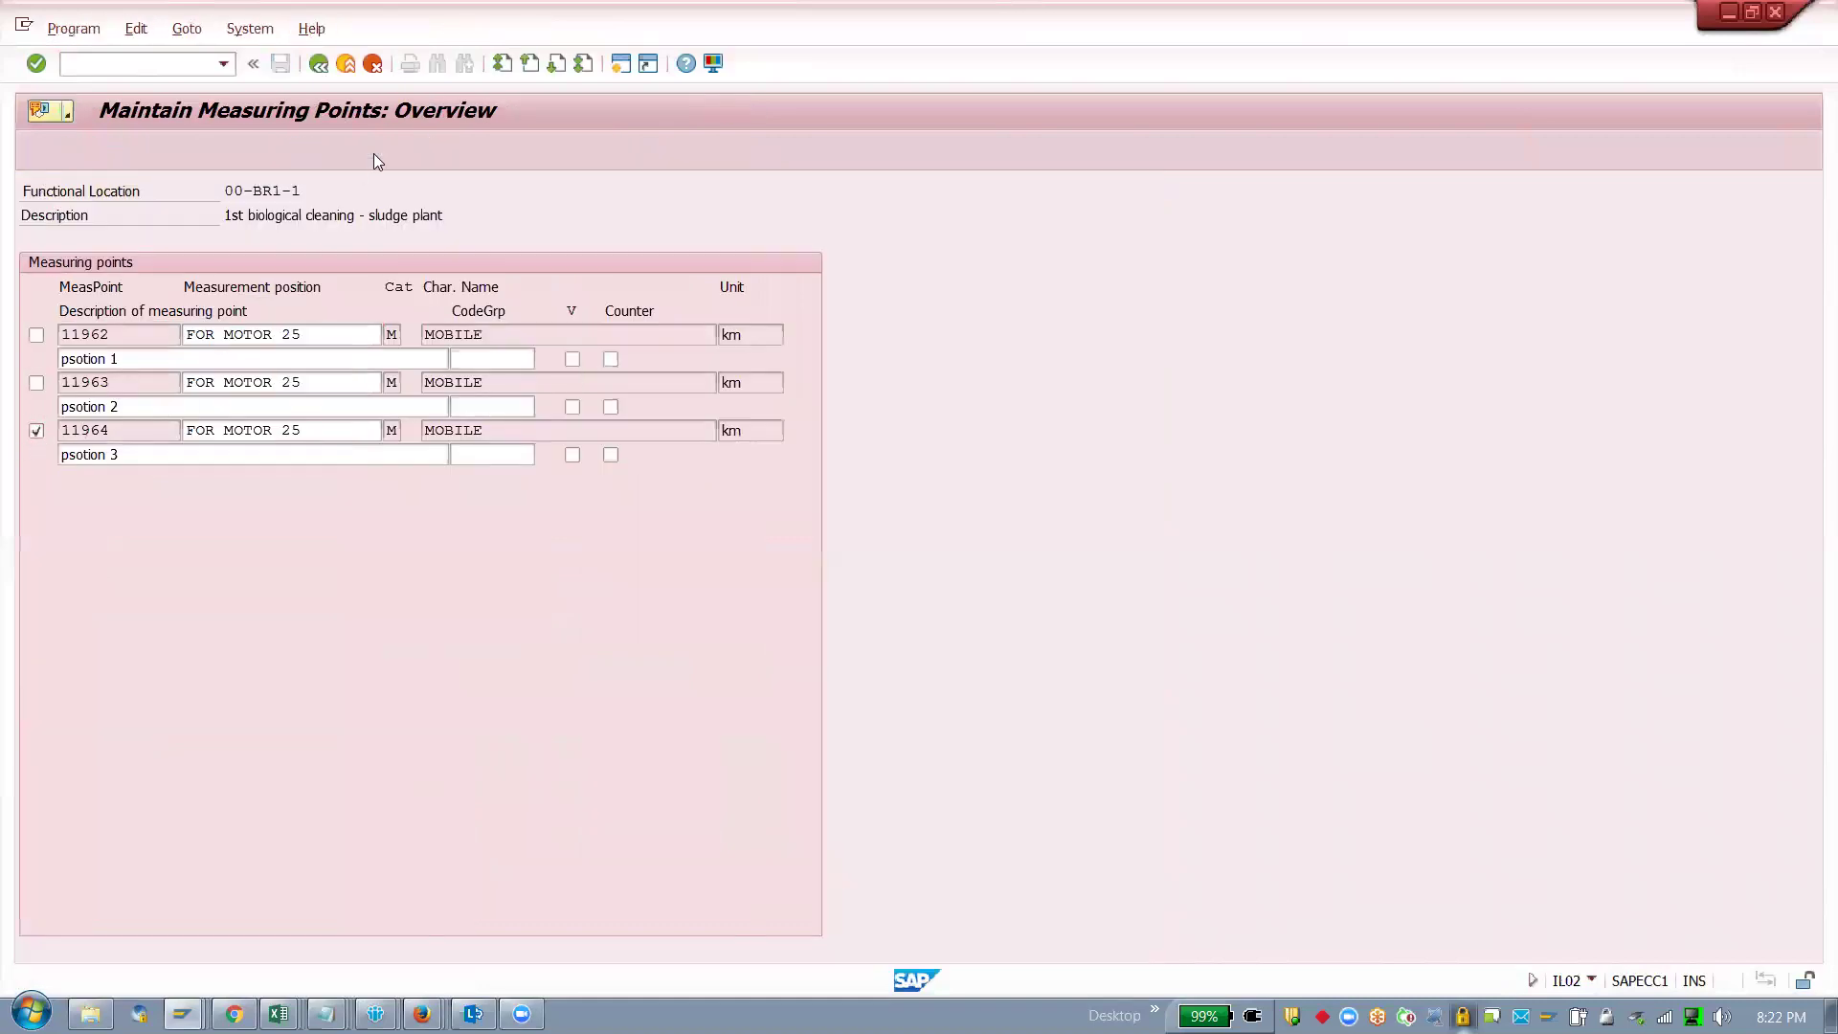
{"action": "key", "text": "F8"}
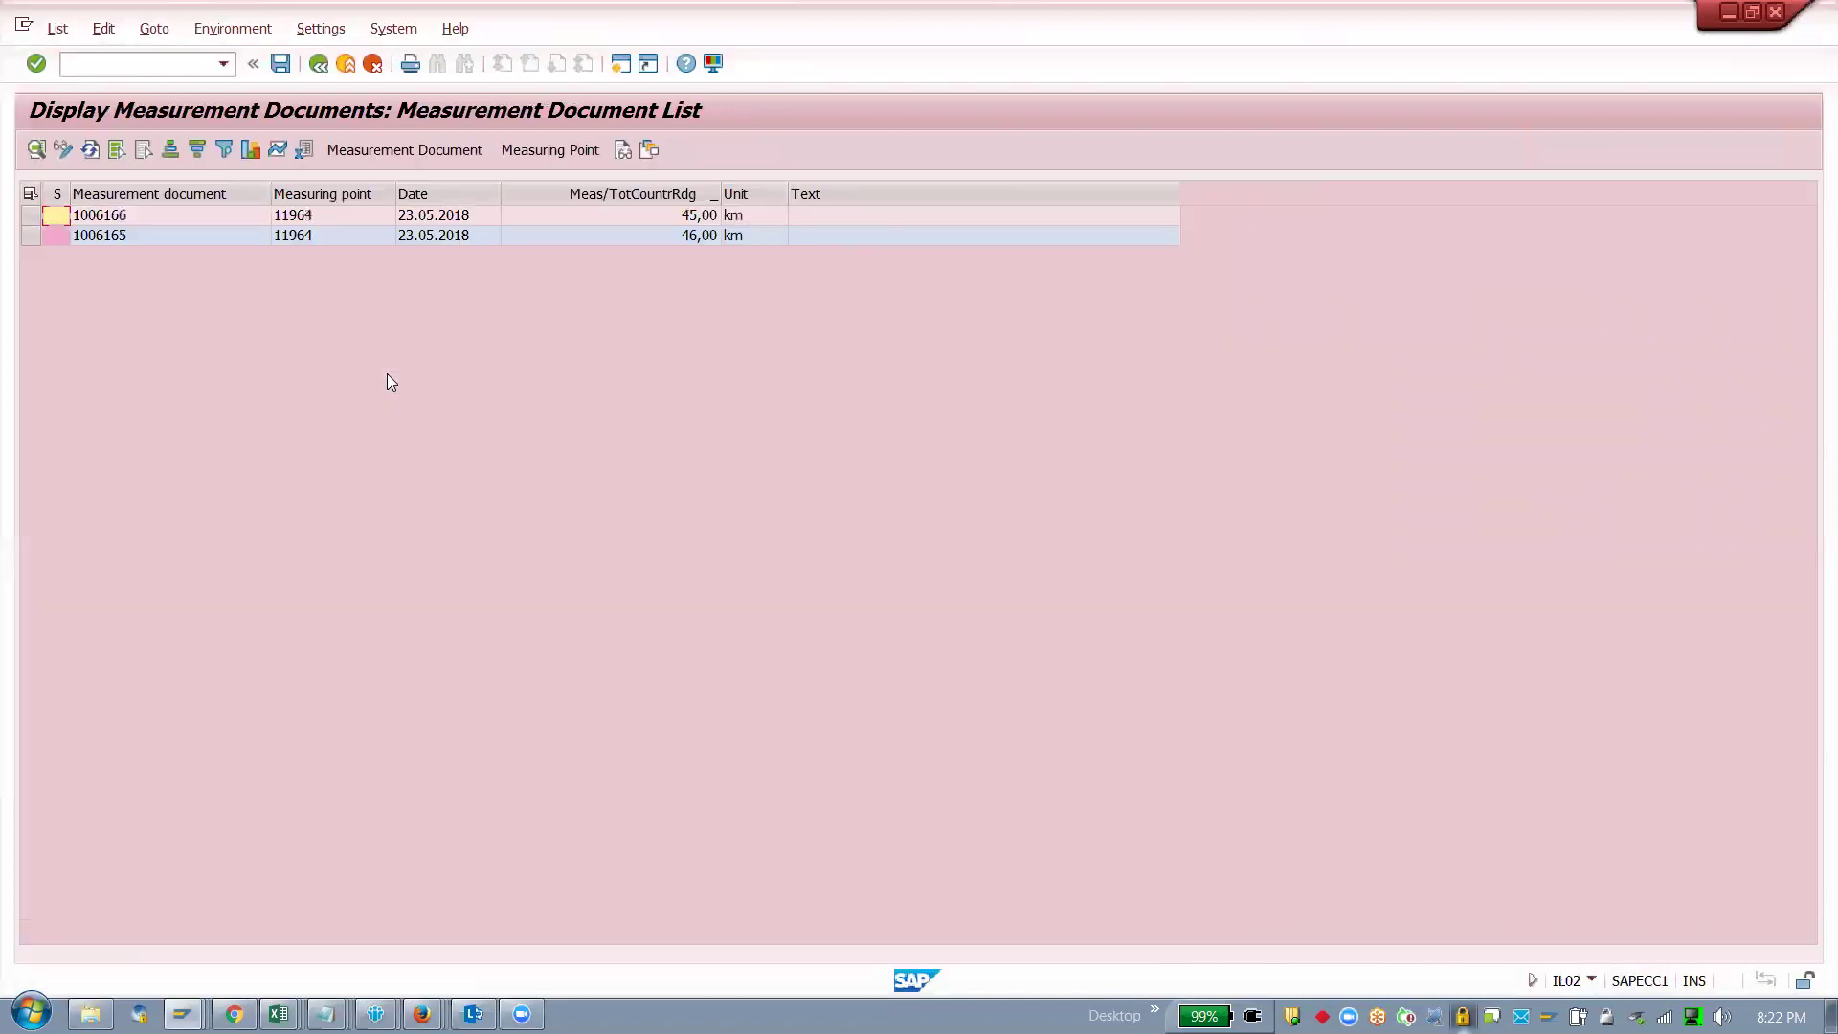
{"action": "left_click", "coordinate": [713, 216]}
{"action": "left_click", "coordinate": [697, 235]}
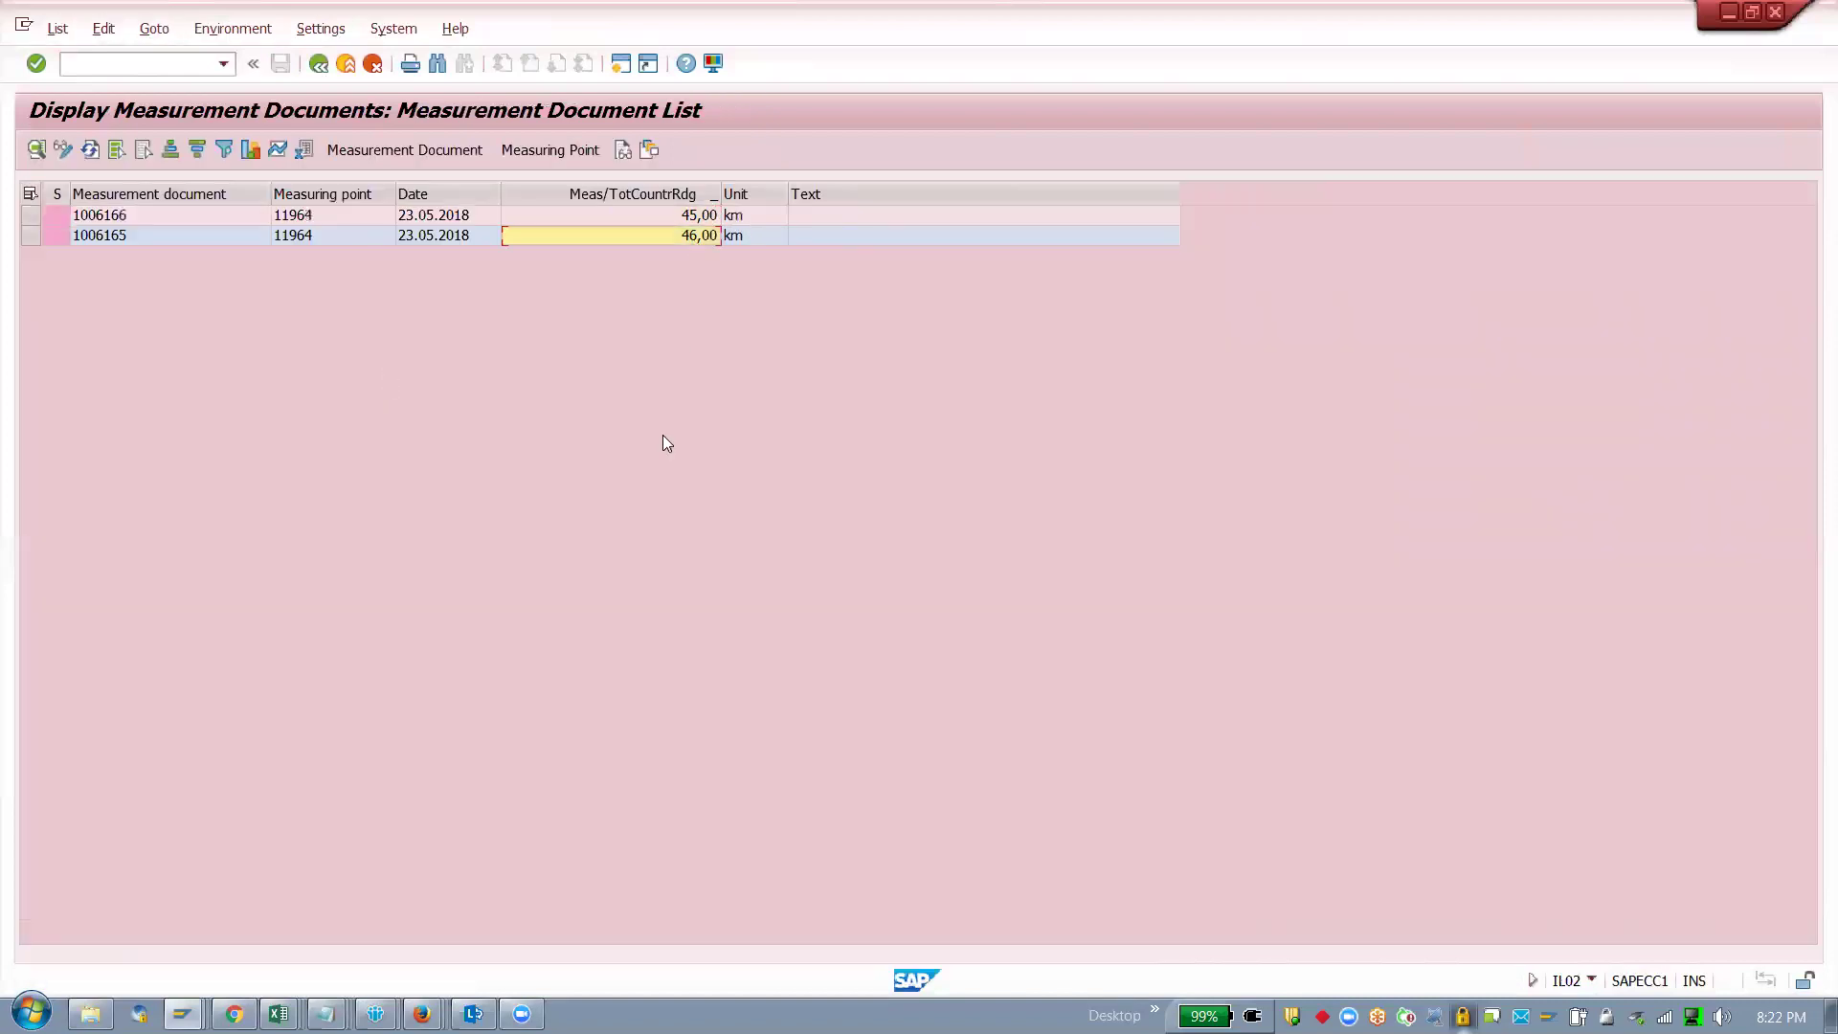
{"action": "key", "text": "F3"}
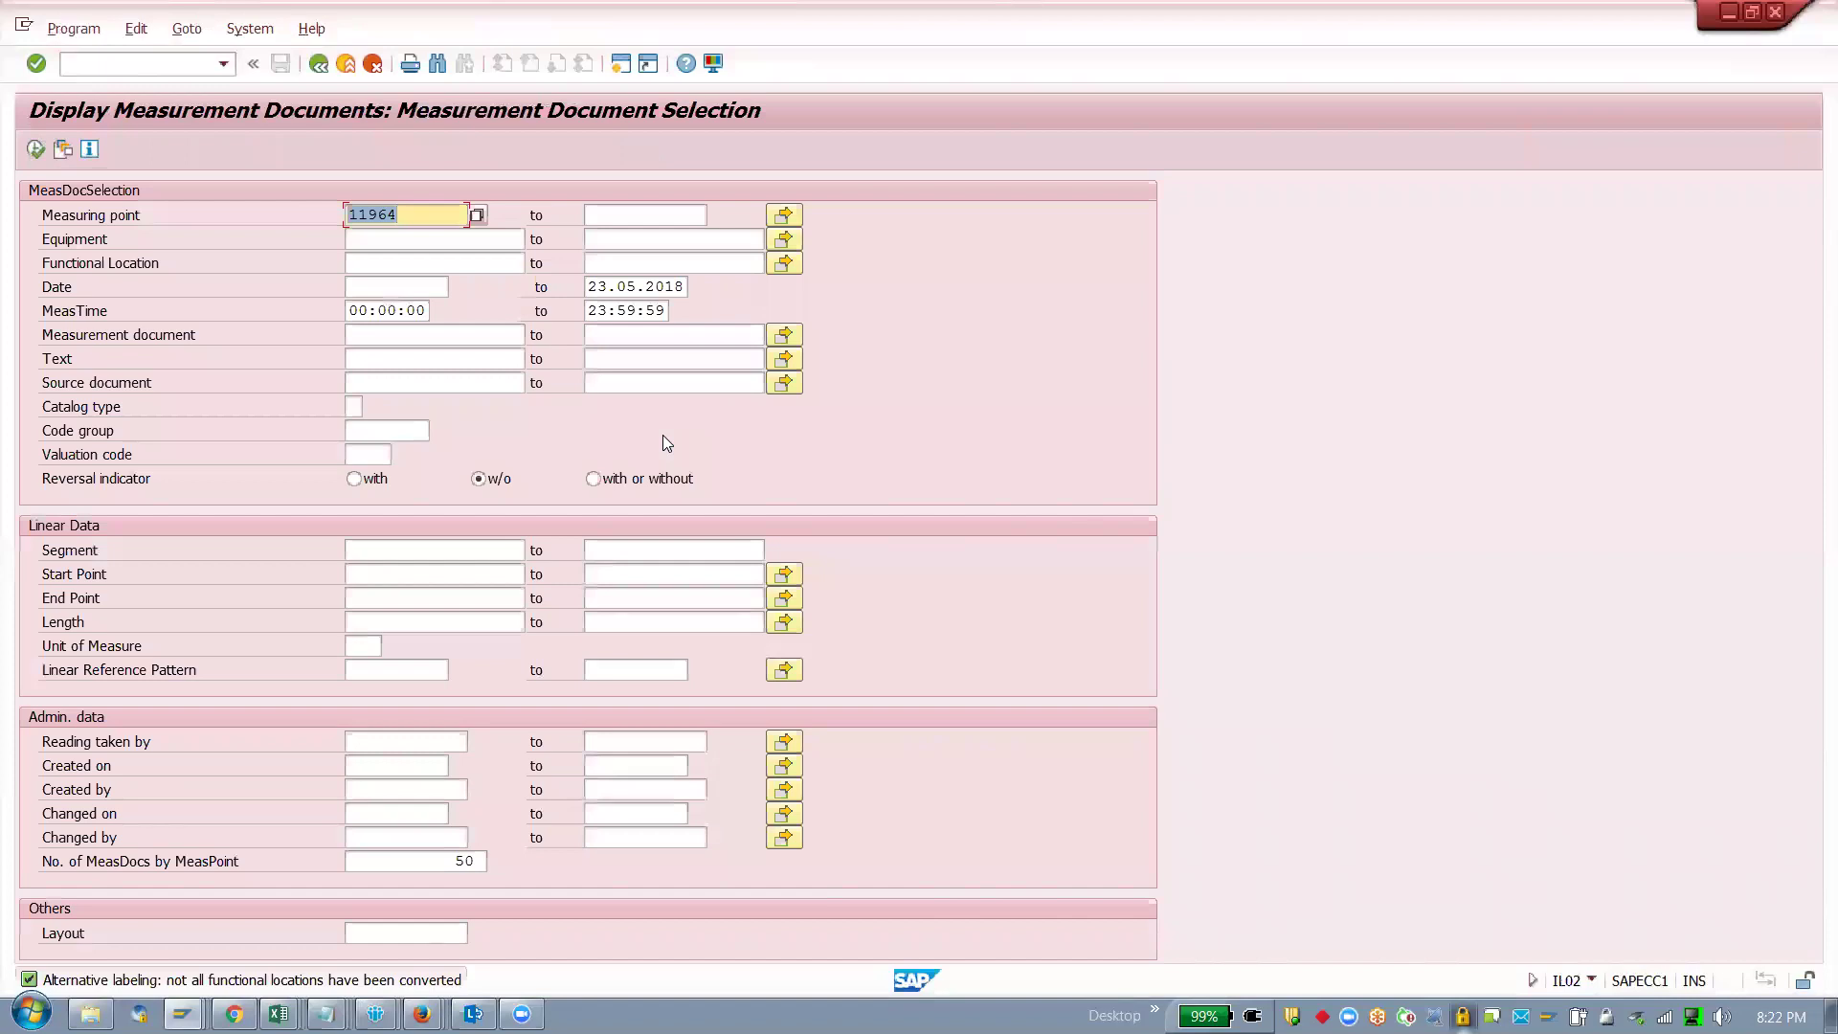
Step: Reopen the functional location's measuring points, list the measurement documents of measuring point 11962, review them and return to the overview
{"action": "key", "text": "F3"}
{"action": "key", "text": "F3"}
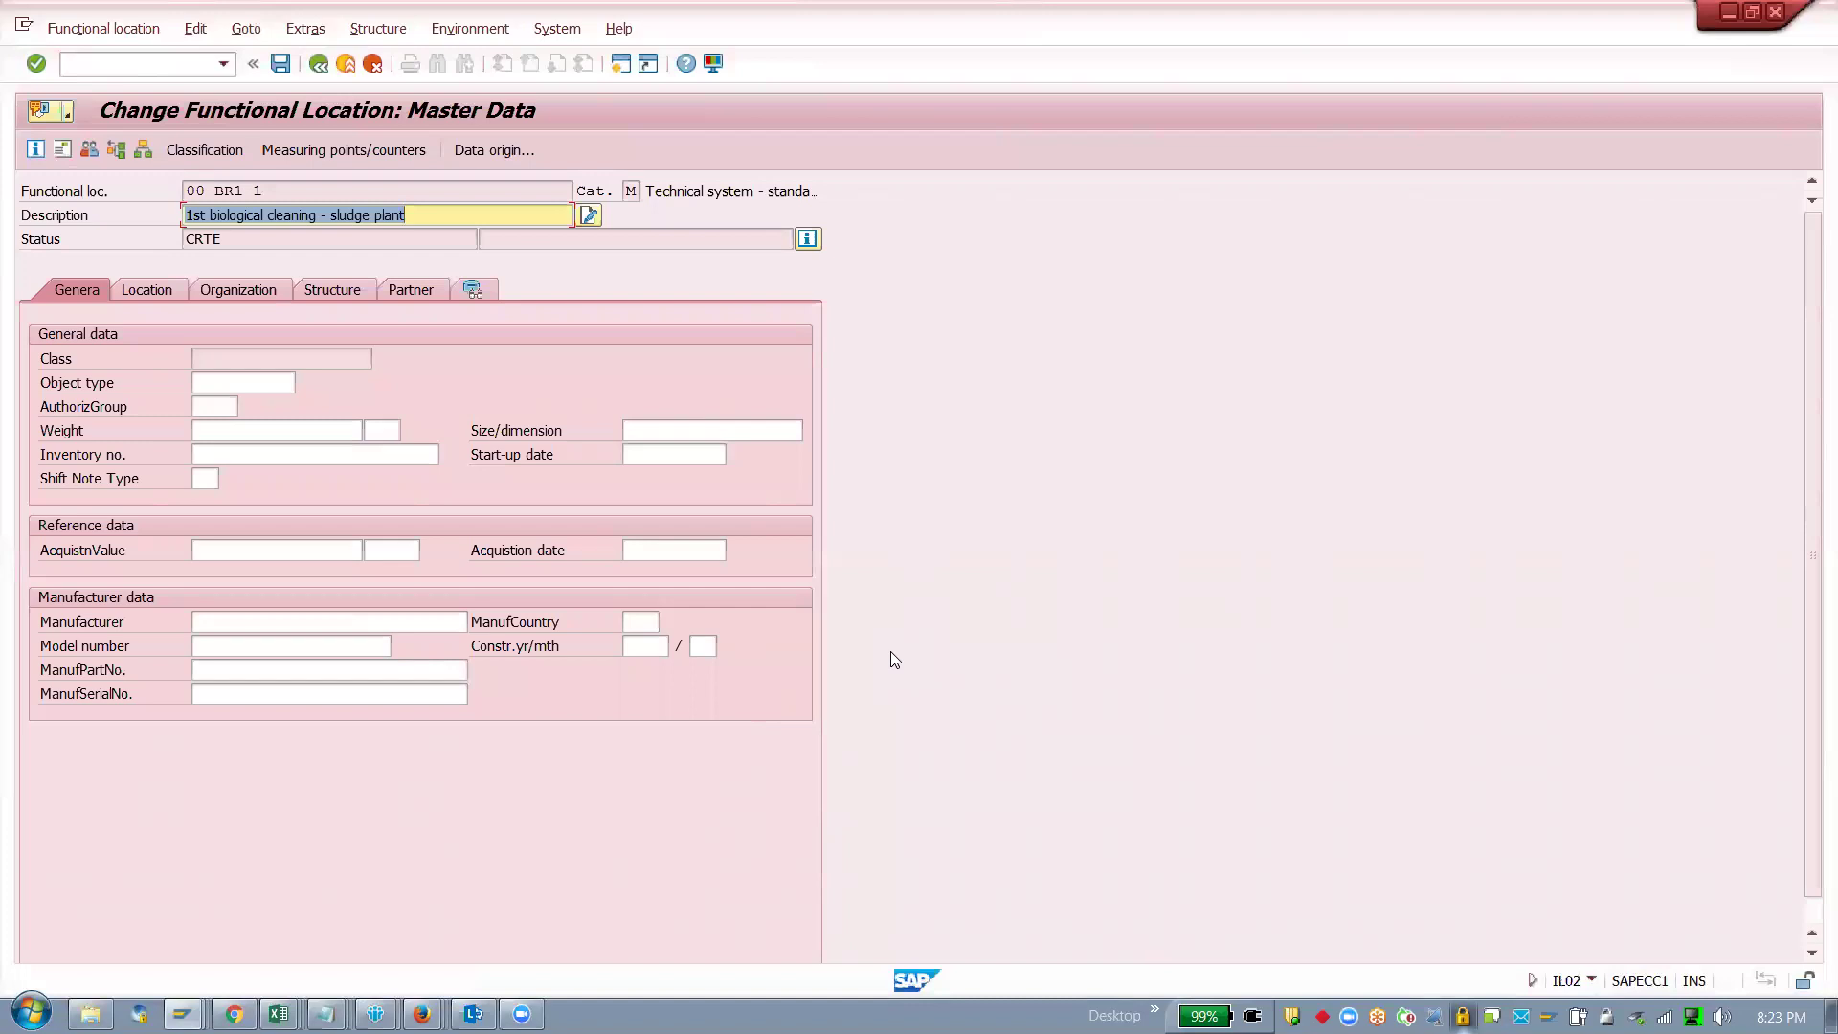
{"action": "left_click", "coordinate": [386, 152]}
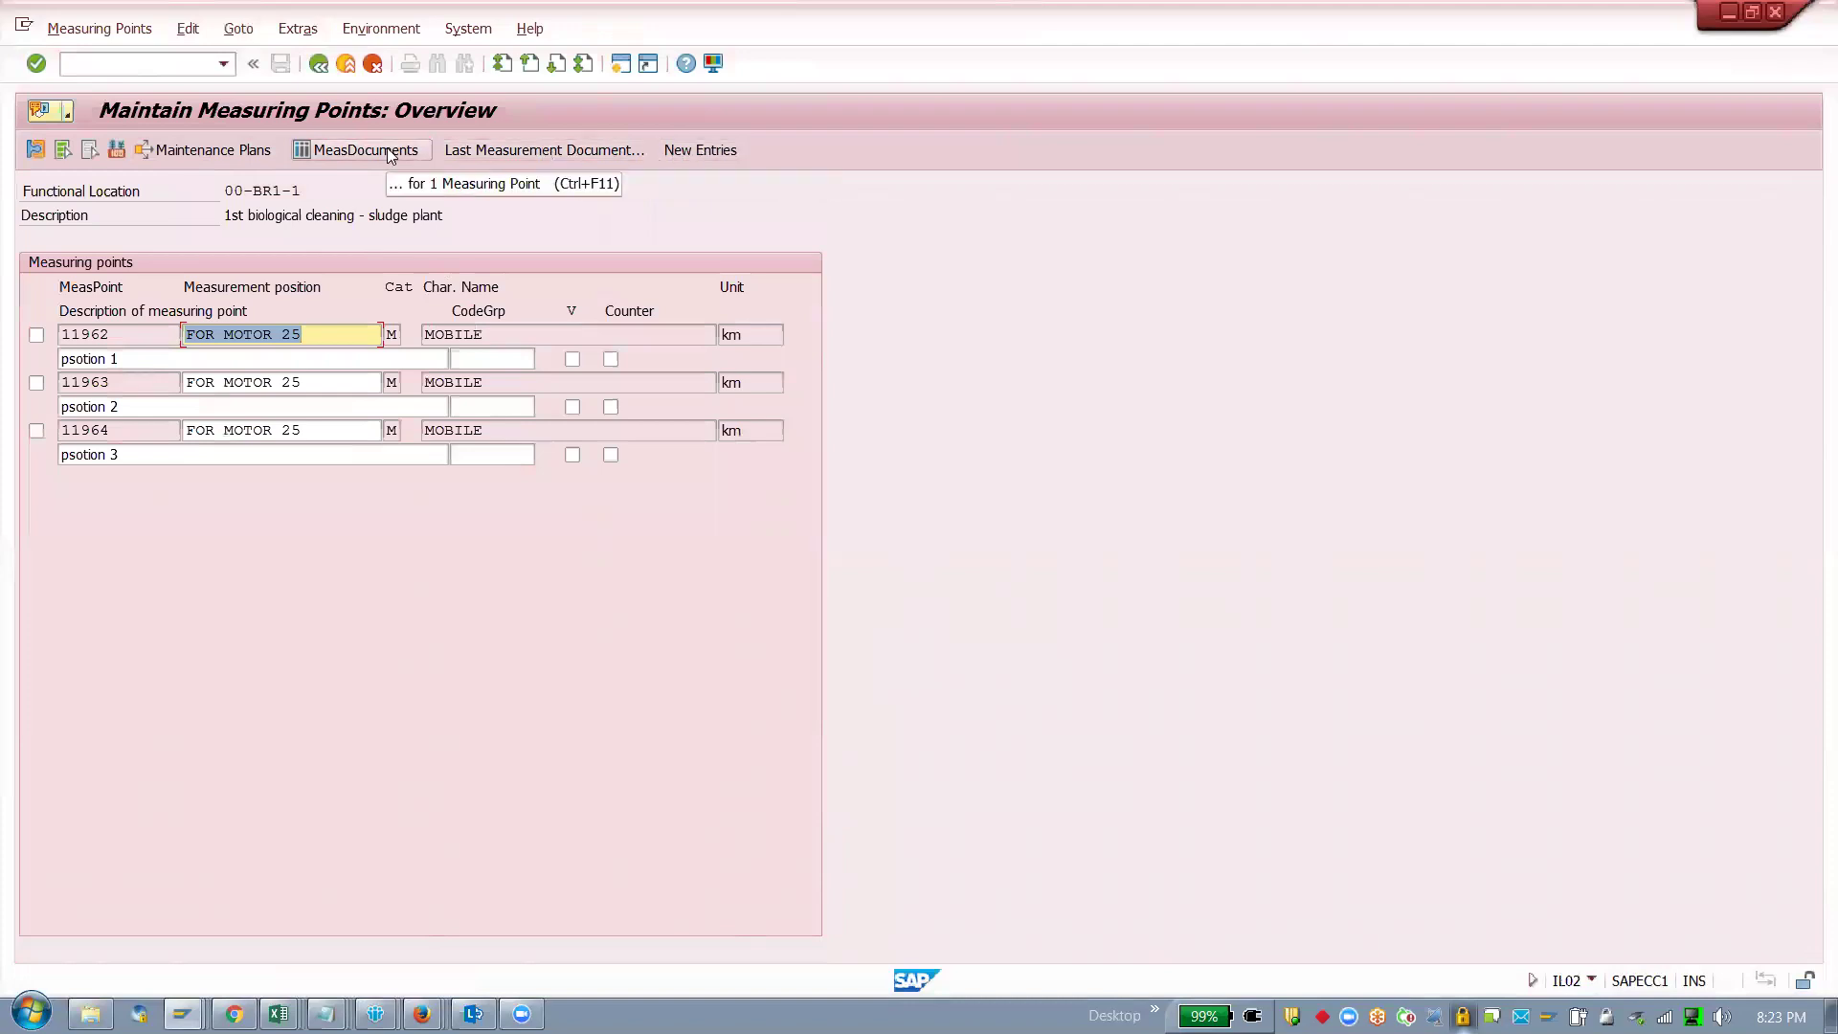
{"action": "left_click", "coordinate": [337, 152]}
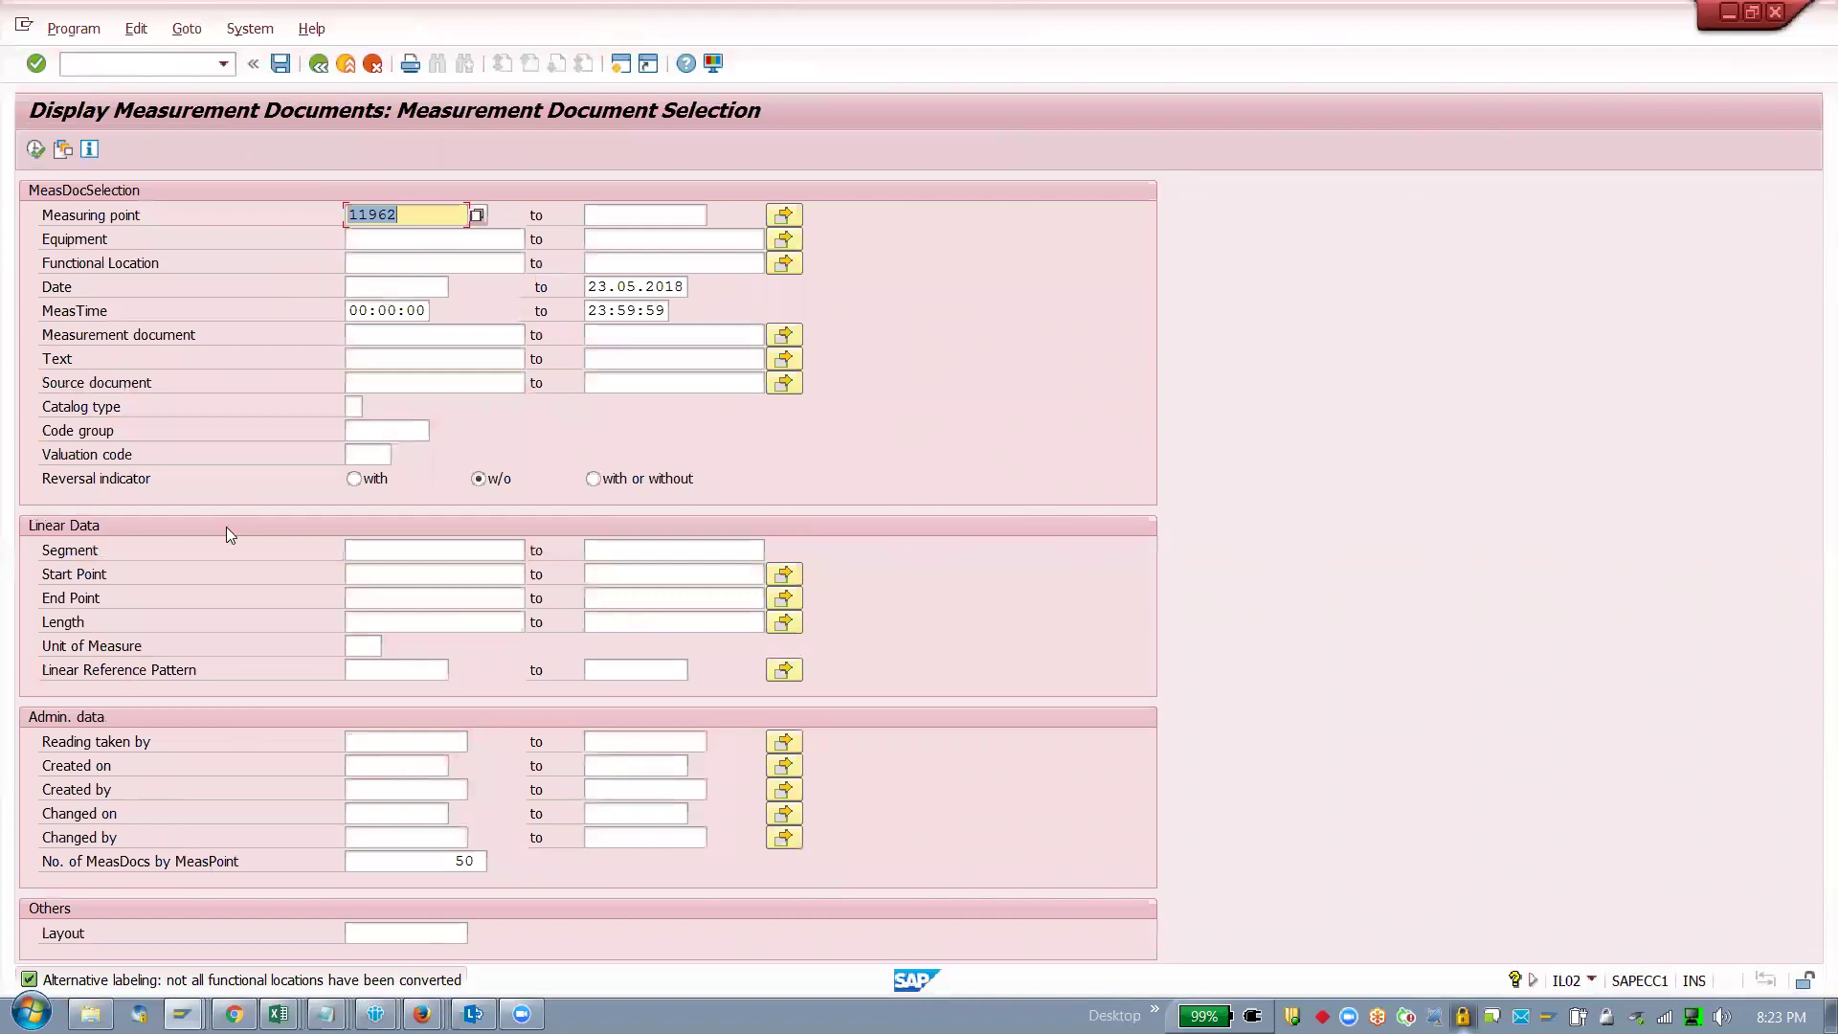
{"action": "left_click", "coordinate": [37, 149]}
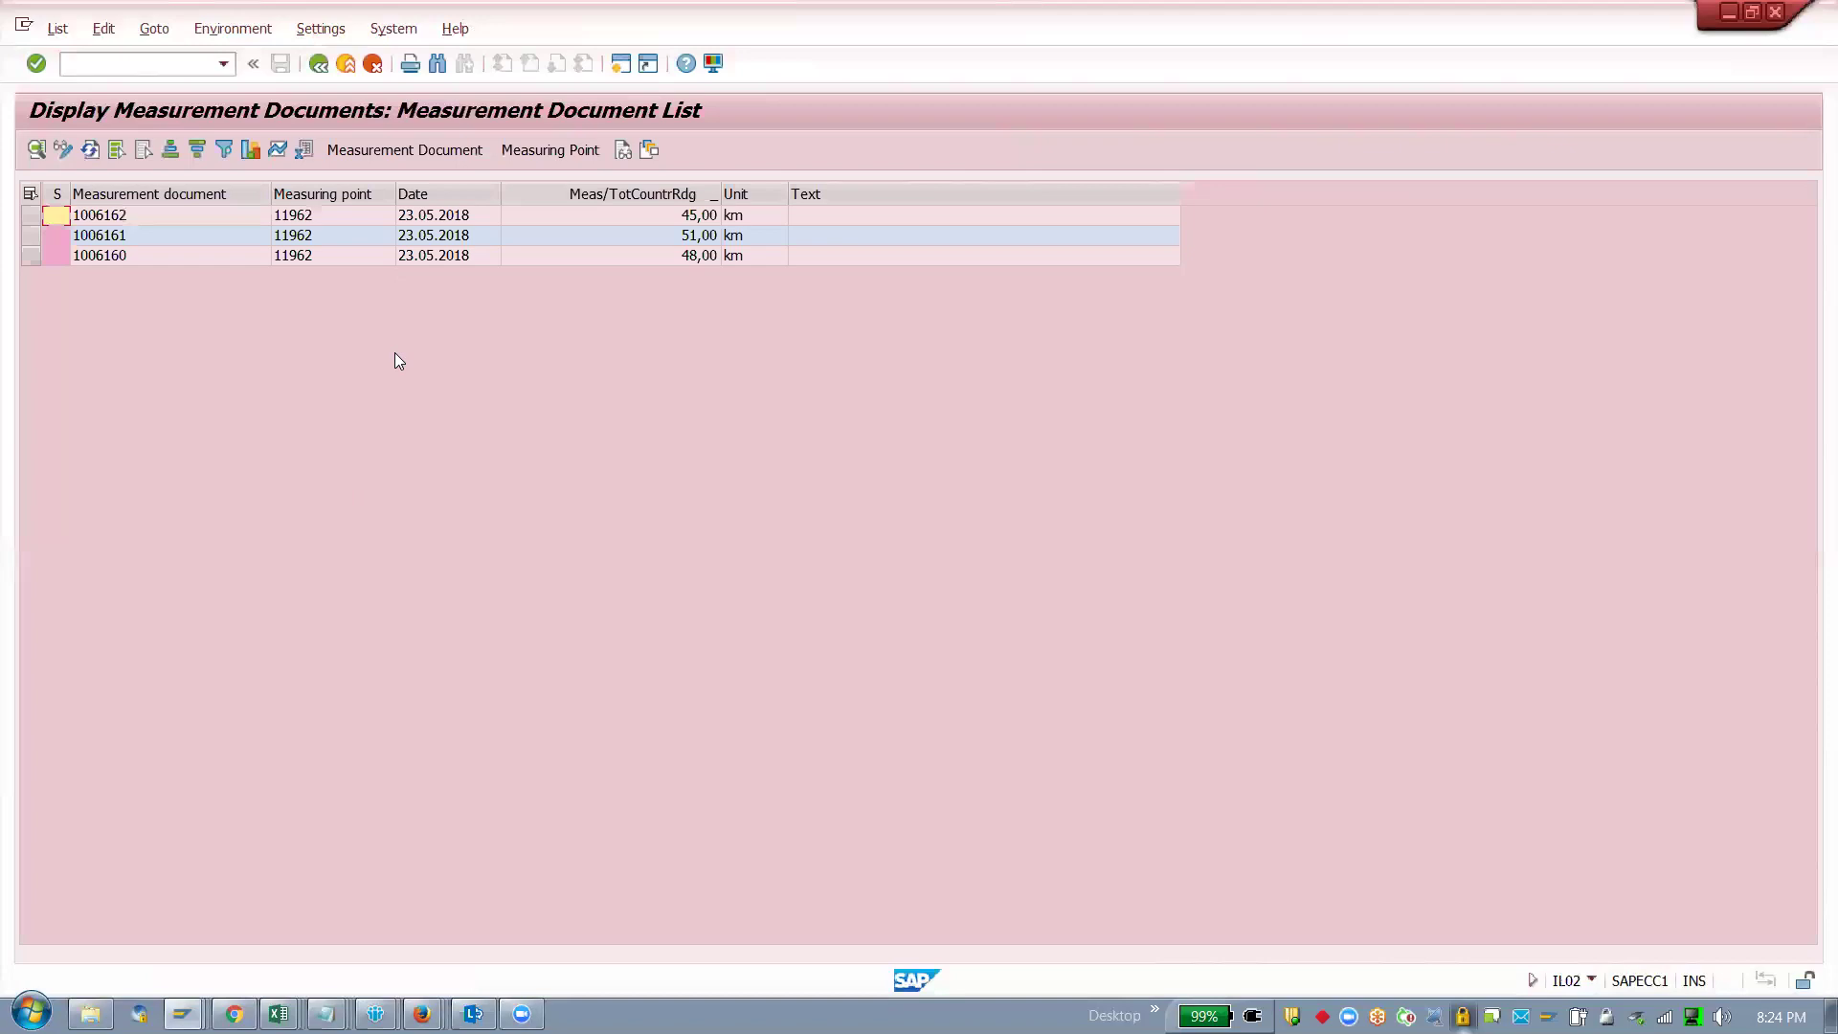
{"action": "left_click", "coordinate": [319, 63]}
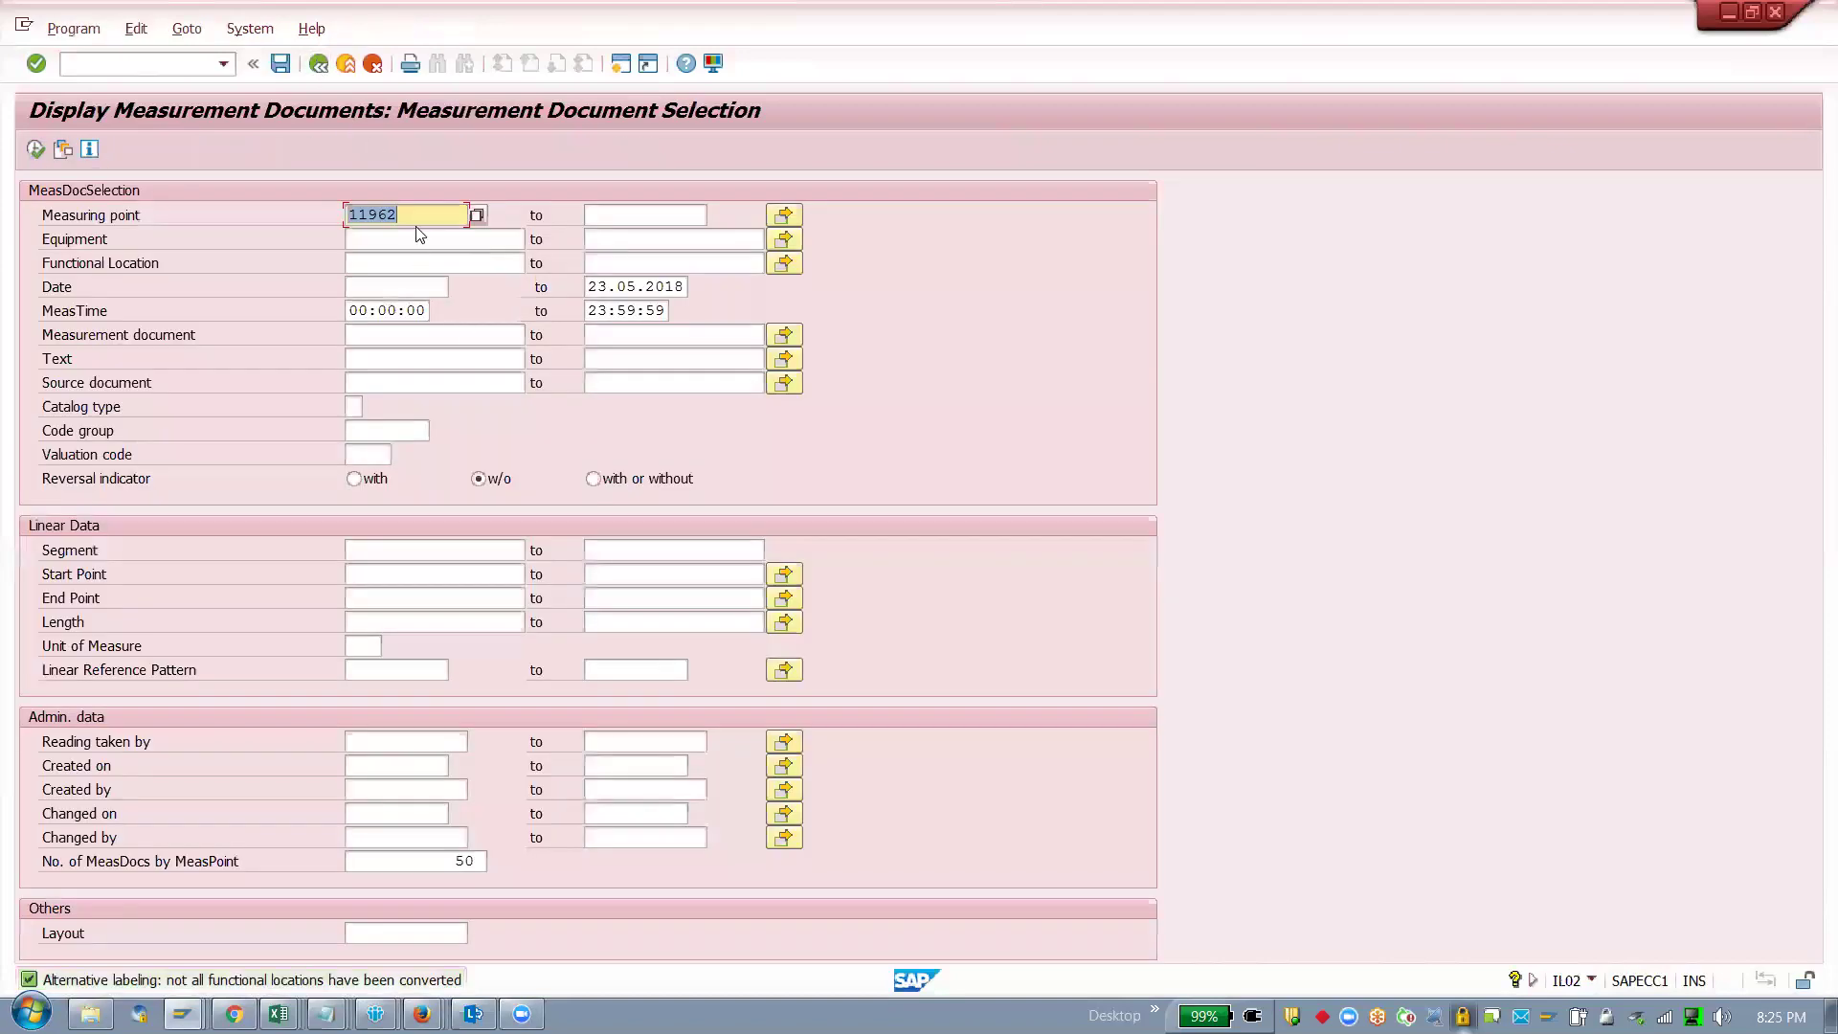
{"action": "left_click", "coordinate": [319, 63]}
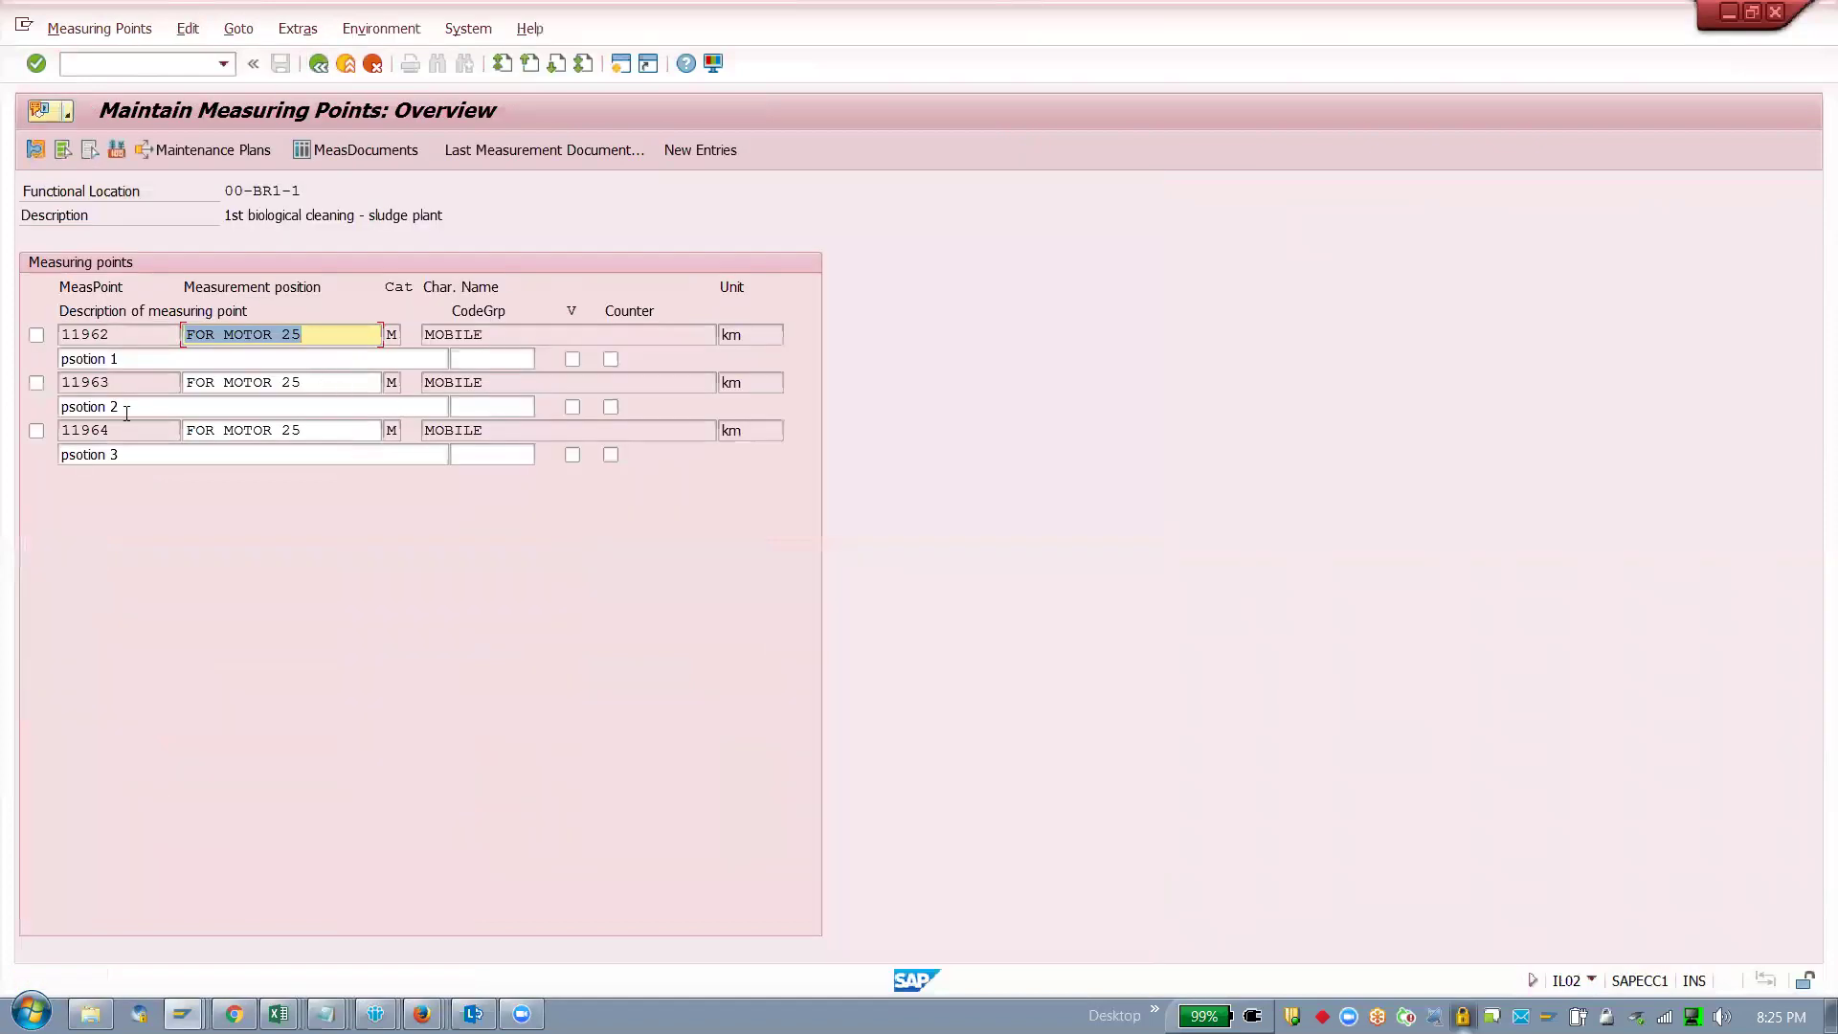
Step: Reopen the document selection for measuring point 11962, return to the functional location's master data and reopen its measuring points overview
{"action": "left_click", "coordinate": [348, 153]}
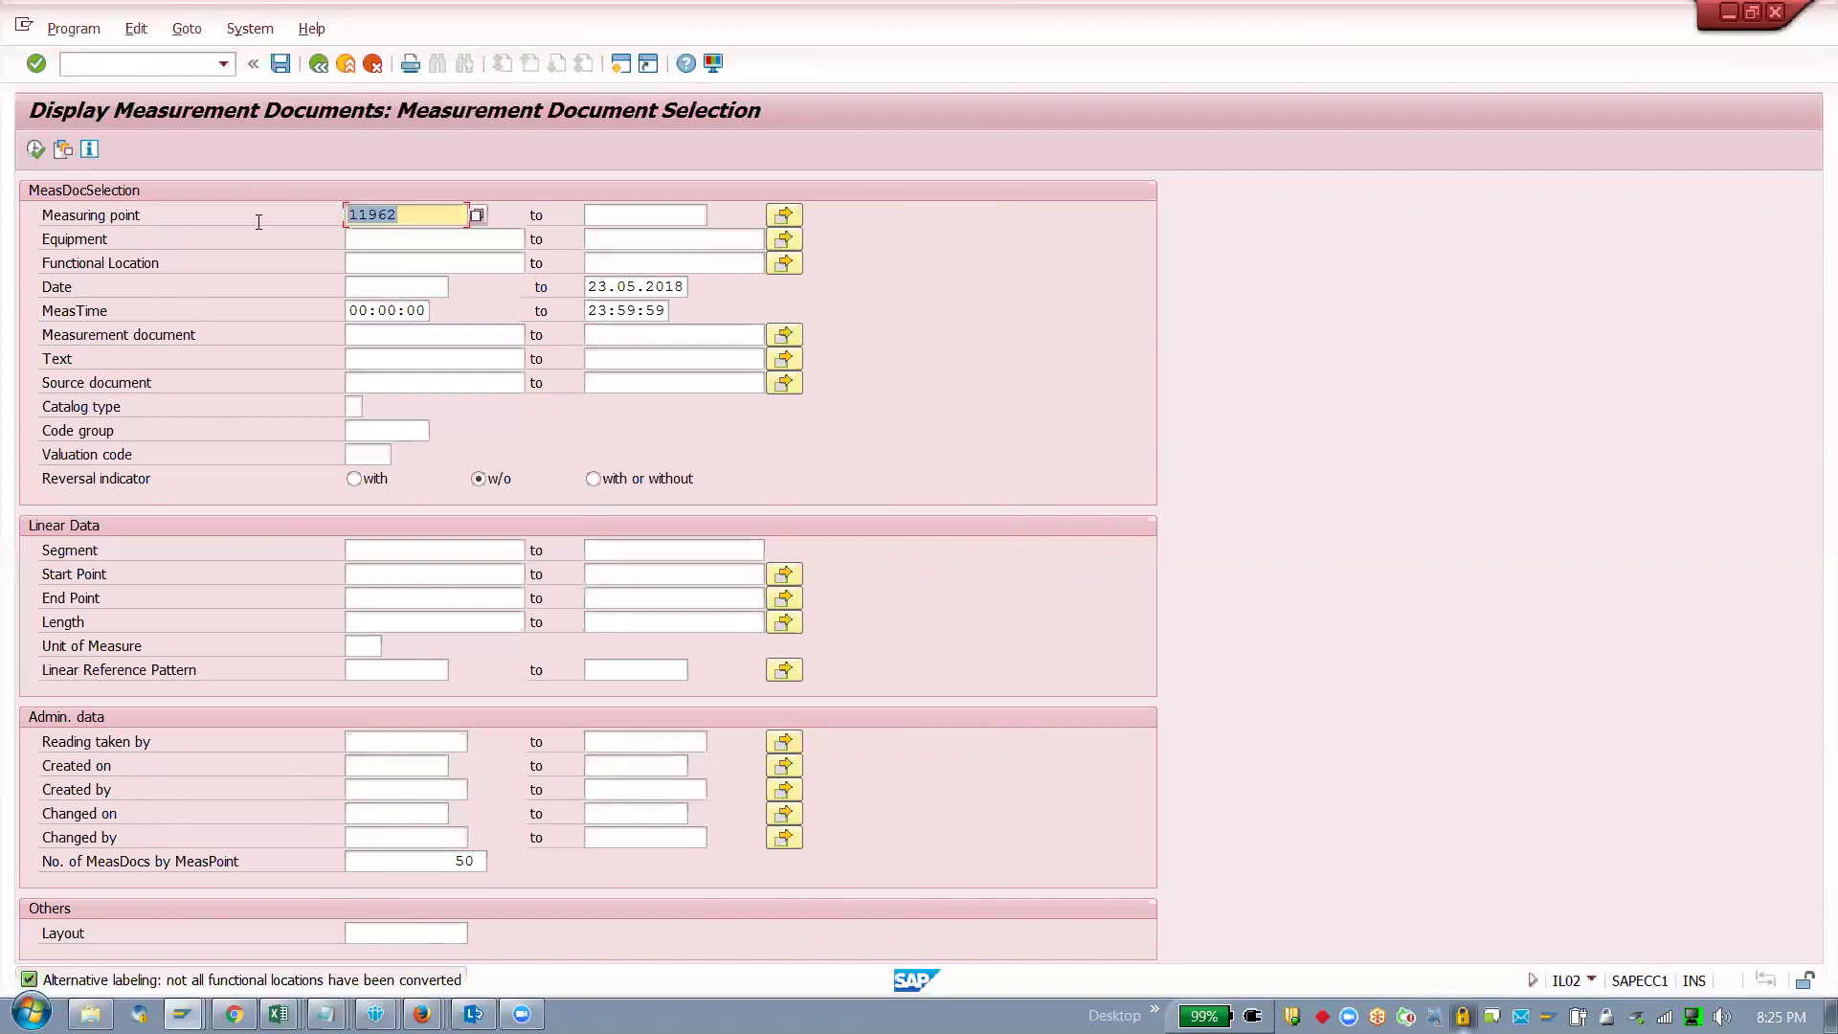
{"action": "left_click", "coordinate": [318, 65]}
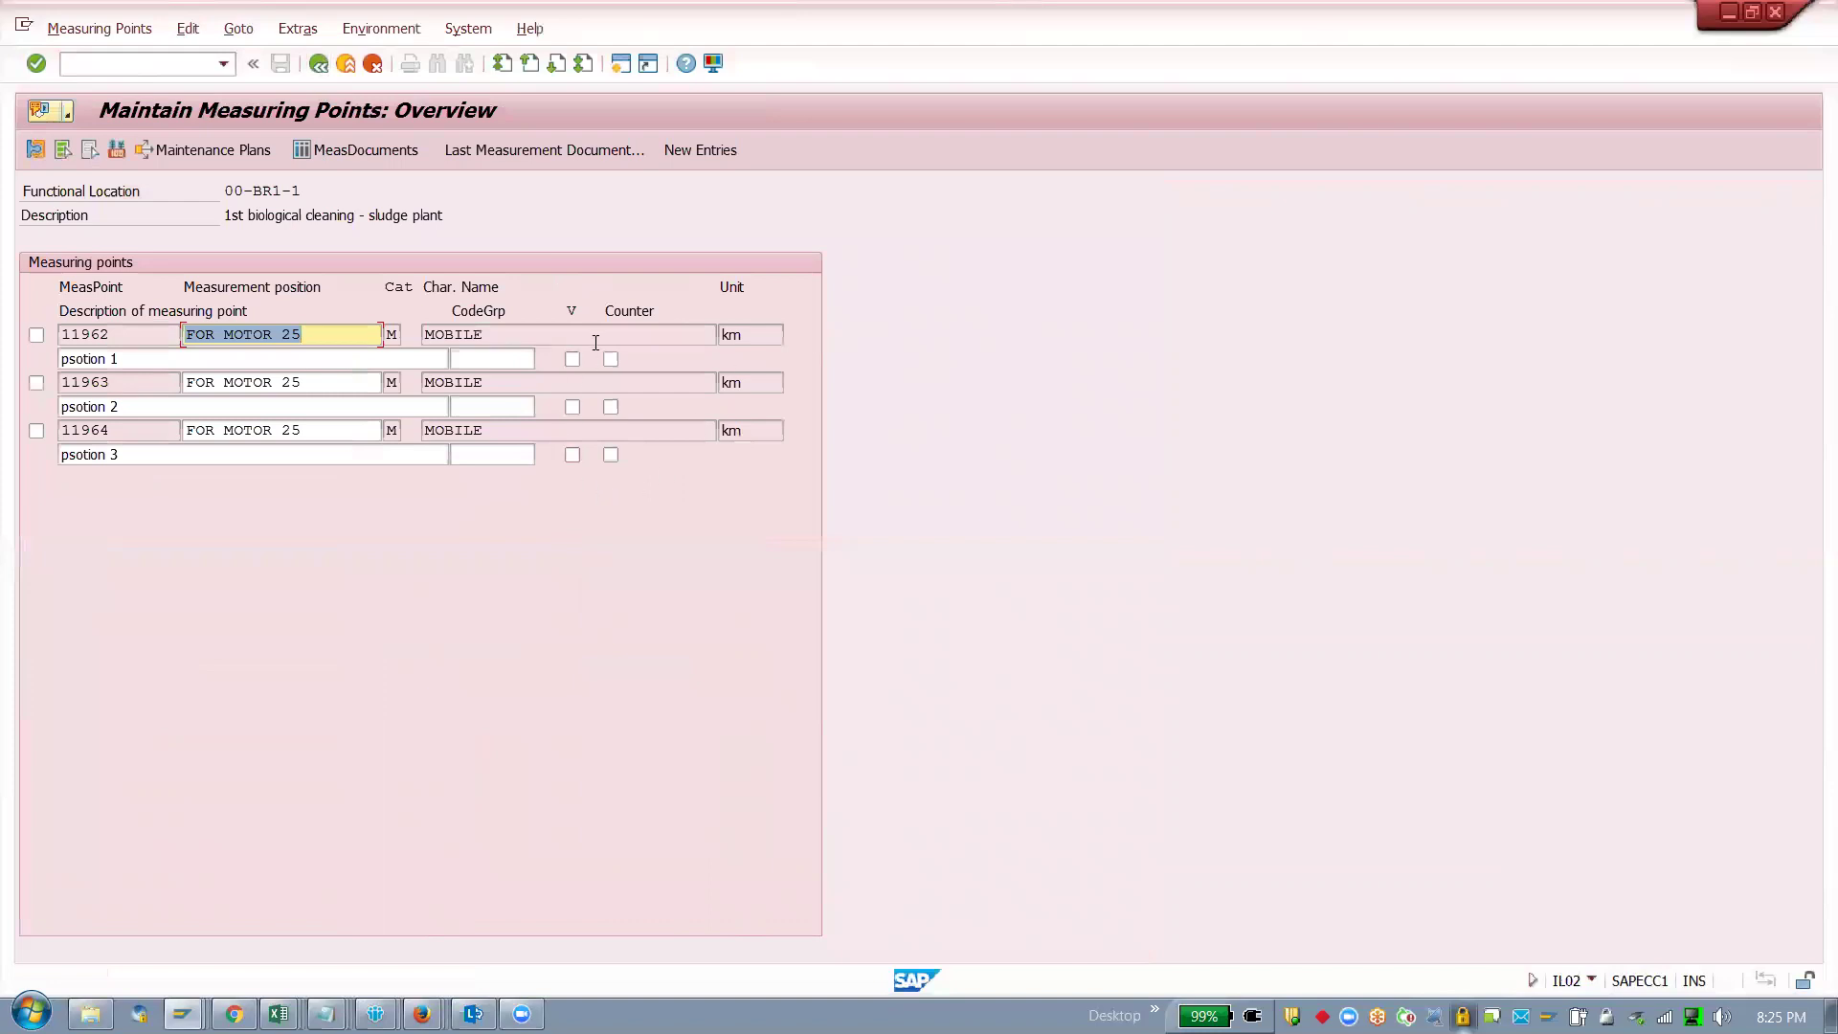
{"action": "left_click", "coordinate": [345, 64]}
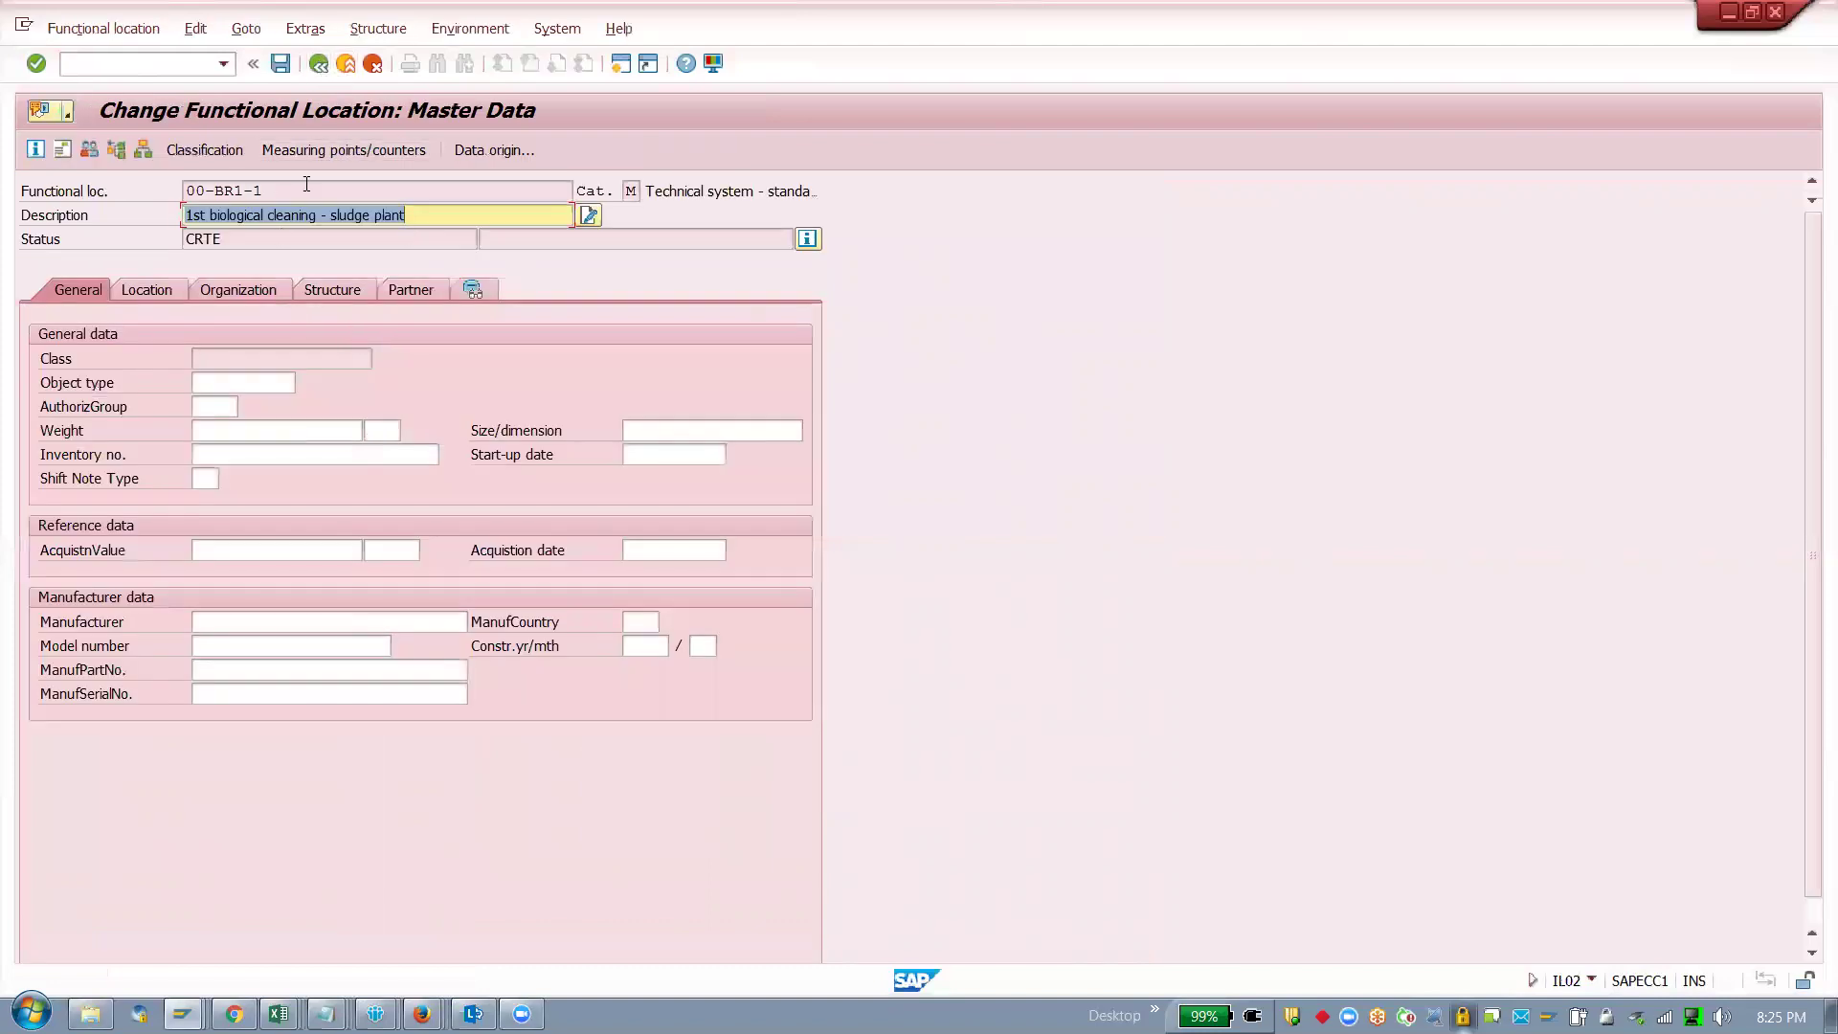
{"action": "left_click", "coordinate": [344, 149]}
{"action": "left_click_drag", "start_coordinate": [316, 334], "coordinate": [208, 328]}
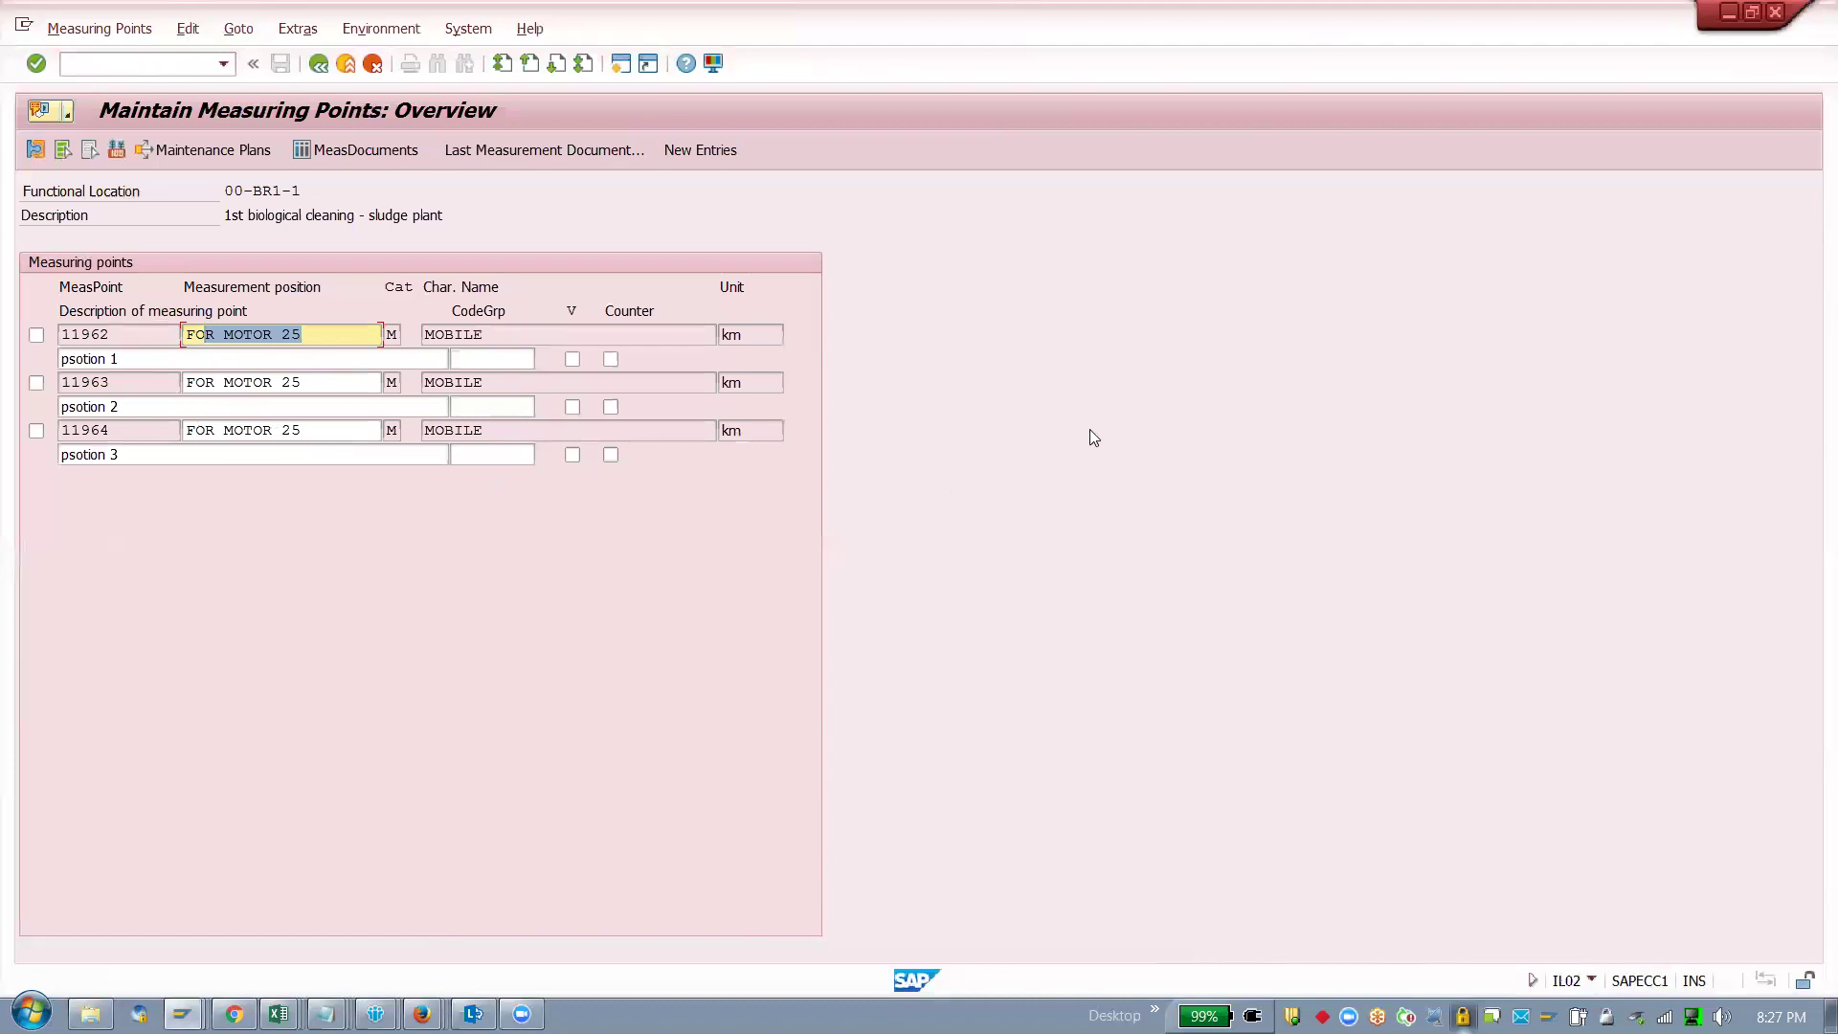
Step: Switch to the Demo.xls workbook in Excel and review the master data topics in column I, around class, characteristics and measuring points
{"action": "left_click", "coordinate": [279, 1014]}
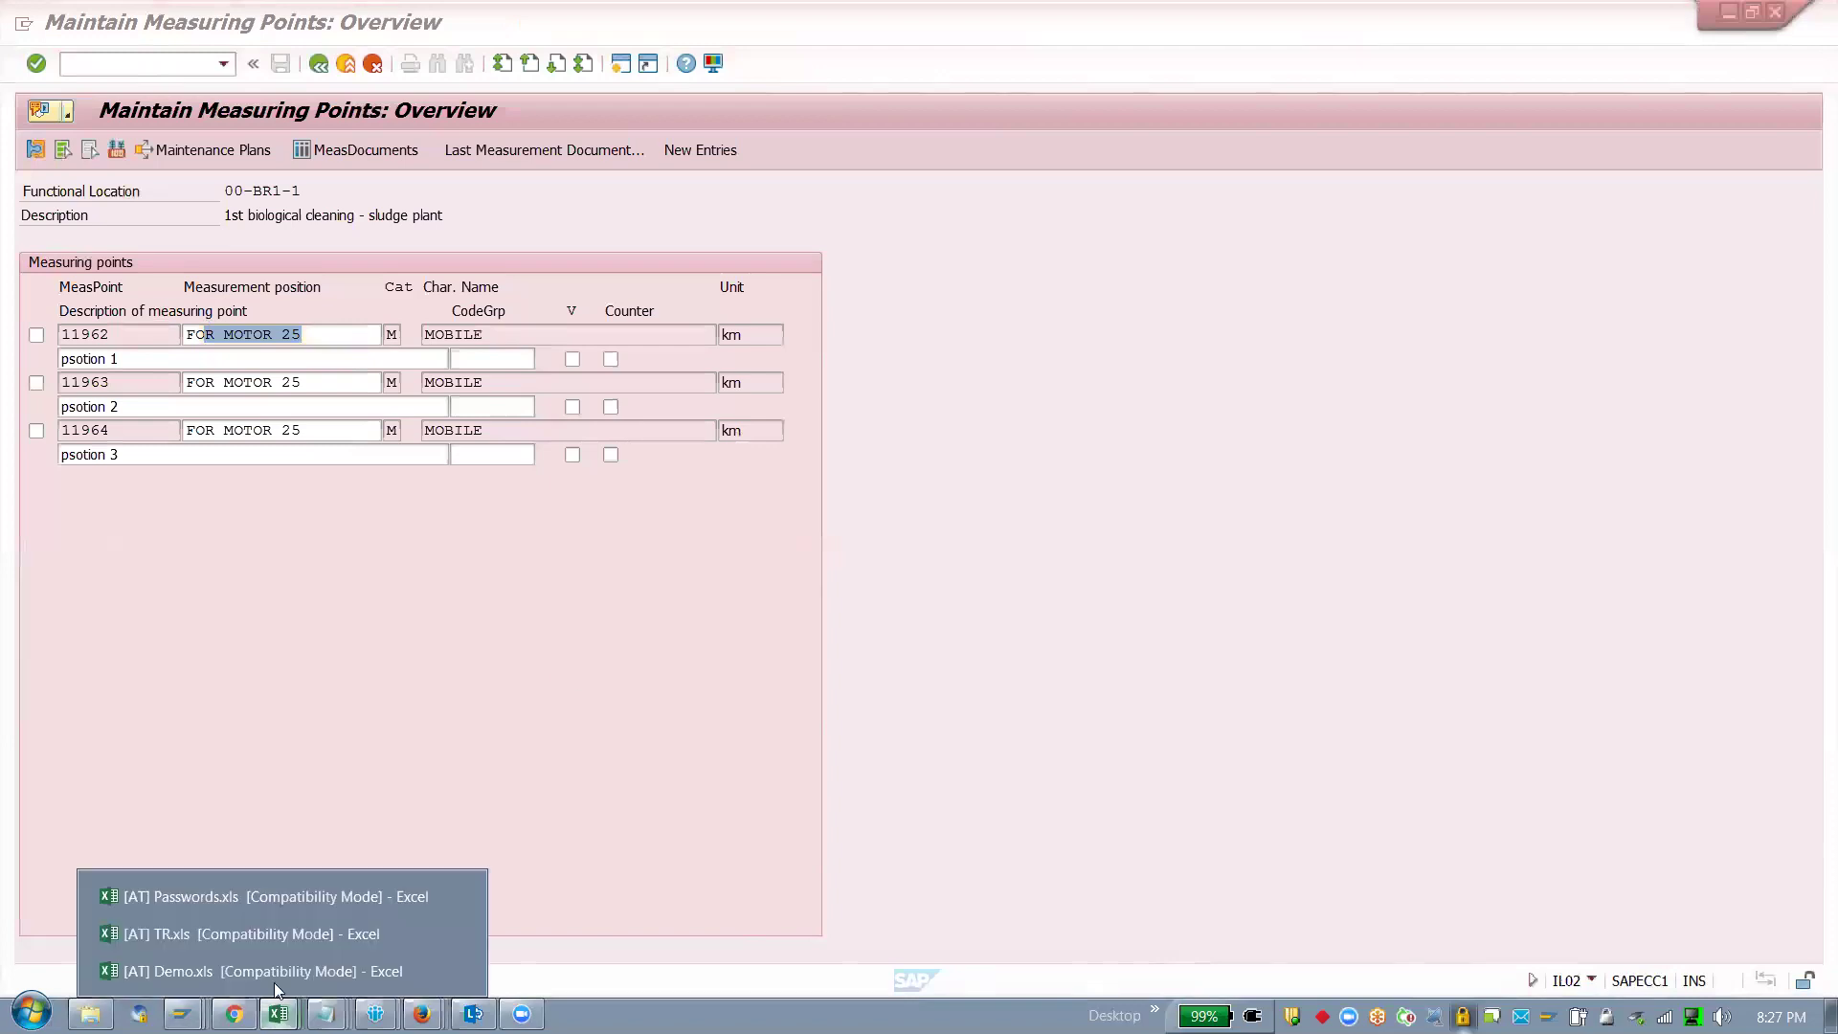
{"action": "left_click", "coordinate": [259, 970]}
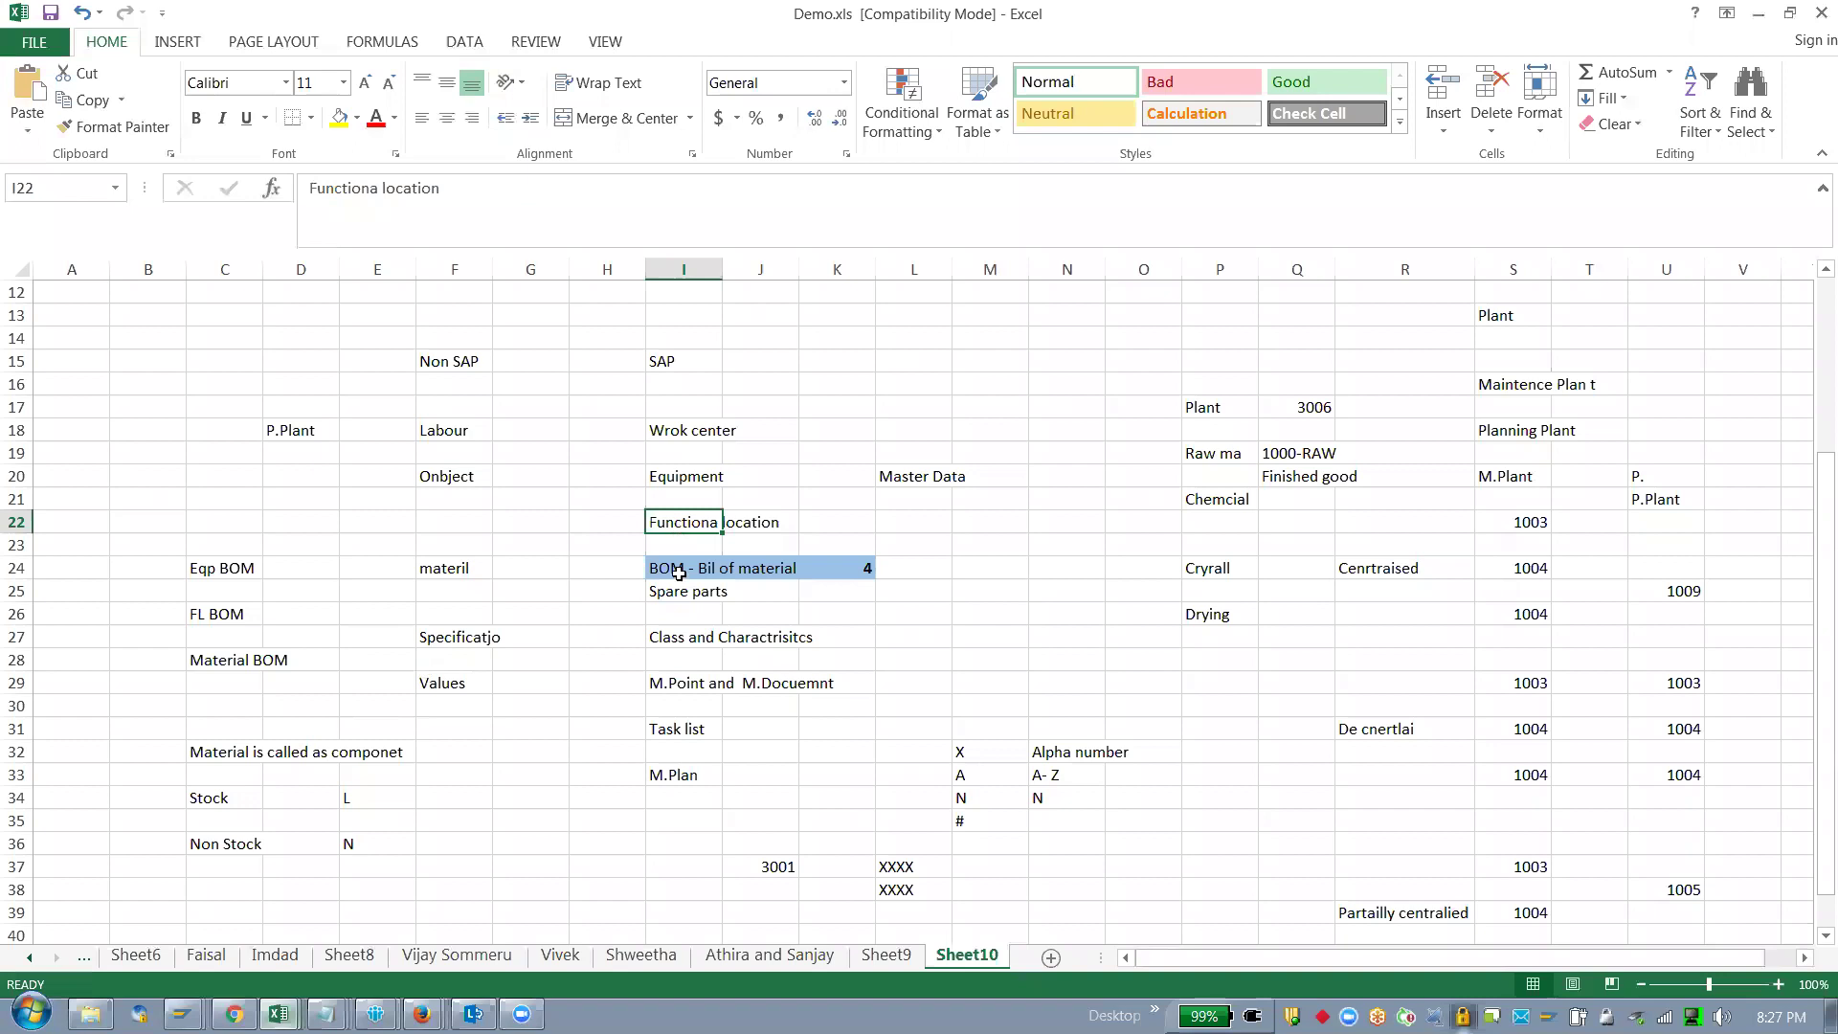
{"action": "left_click", "coordinate": [675, 637]}
{"action": "left_click", "coordinate": [673, 679]}
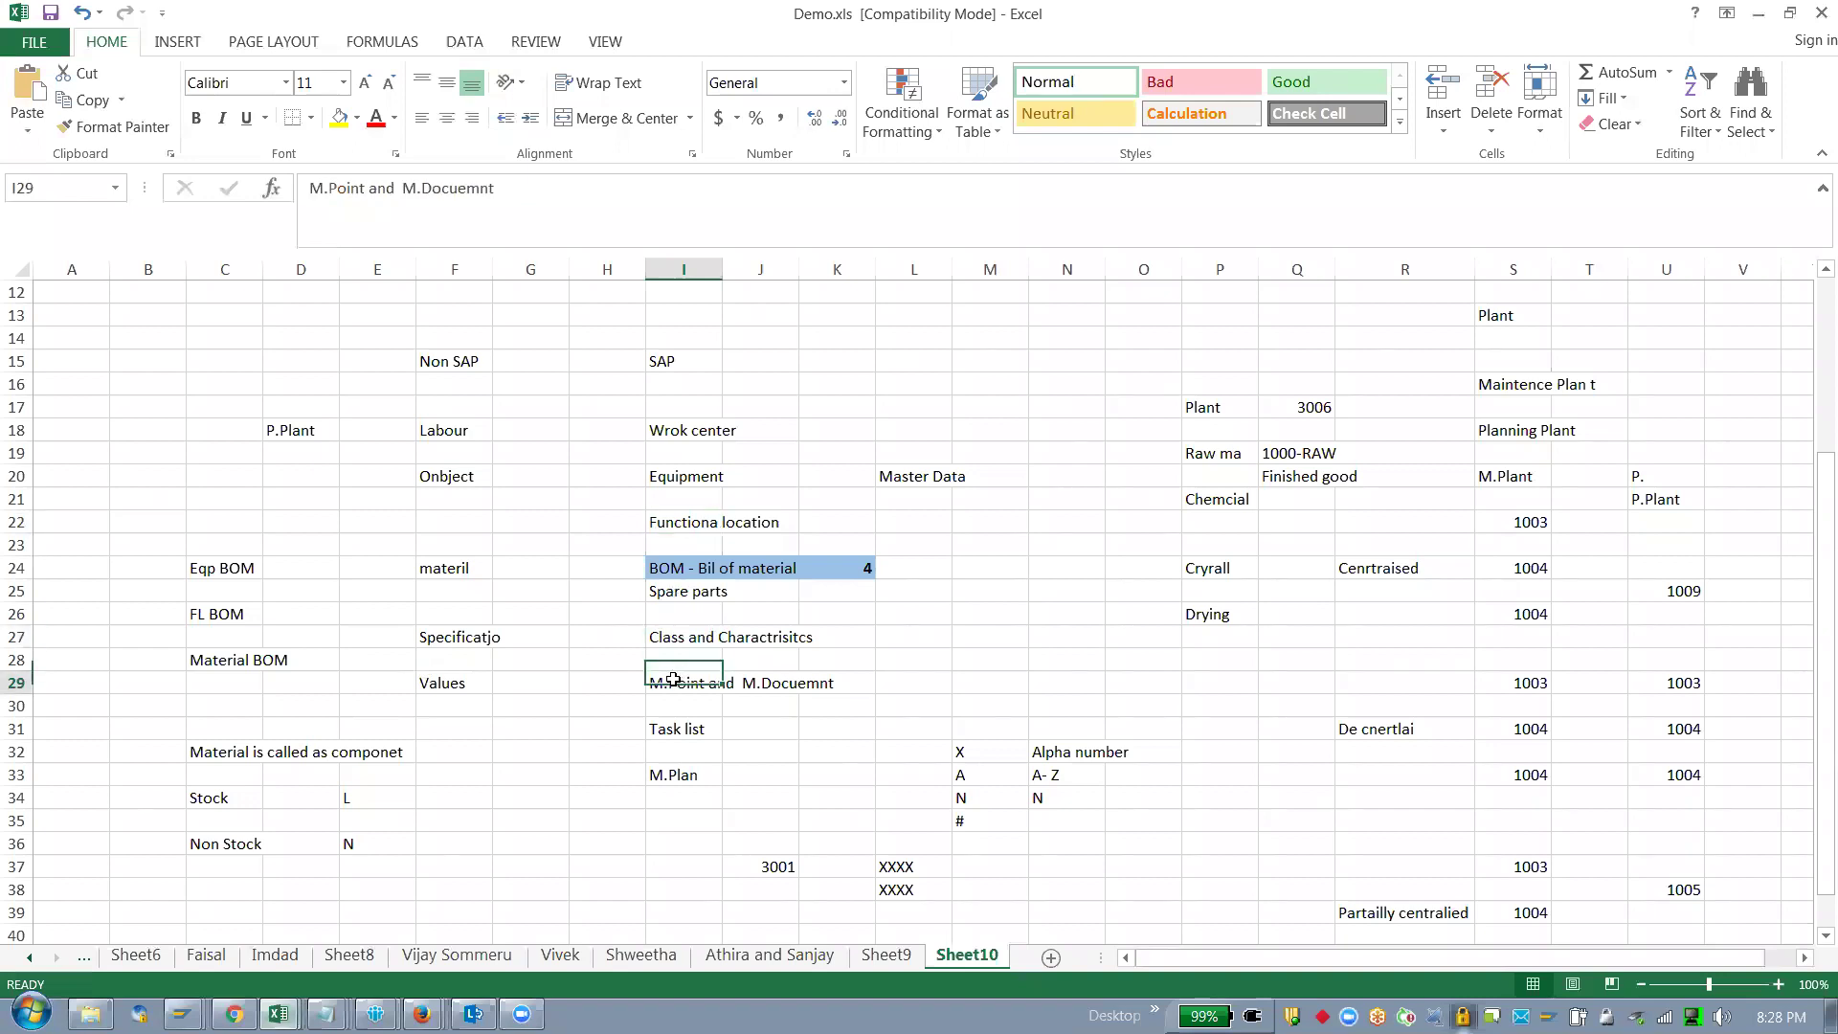
{"action": "key", "text": "Up"}
{"action": "key", "text": "Down"}
{"action": "key", "text": "Up"}
{"action": "key", "text": "Down"}
{"action": "key", "text": "Up"}
{"action": "key", "text": "Up"}
{"action": "key", "text": "Up"}
{"action": "key", "text": "Down"}
{"action": "key", "text": "Down"}
{"action": "key", "text": "Down"}
{"action": "key", "text": "Up"}
{"action": "key", "text": "Up"}
{"action": "key", "text": "Up"}
{"action": "key", "text": "Up"}
Step: Highlight the Task list and M.Plan cells, I31 to I33, with a yellow fill
{"action": "left_click_drag", "start_coordinate": [680, 729], "coordinate": [687, 770]}
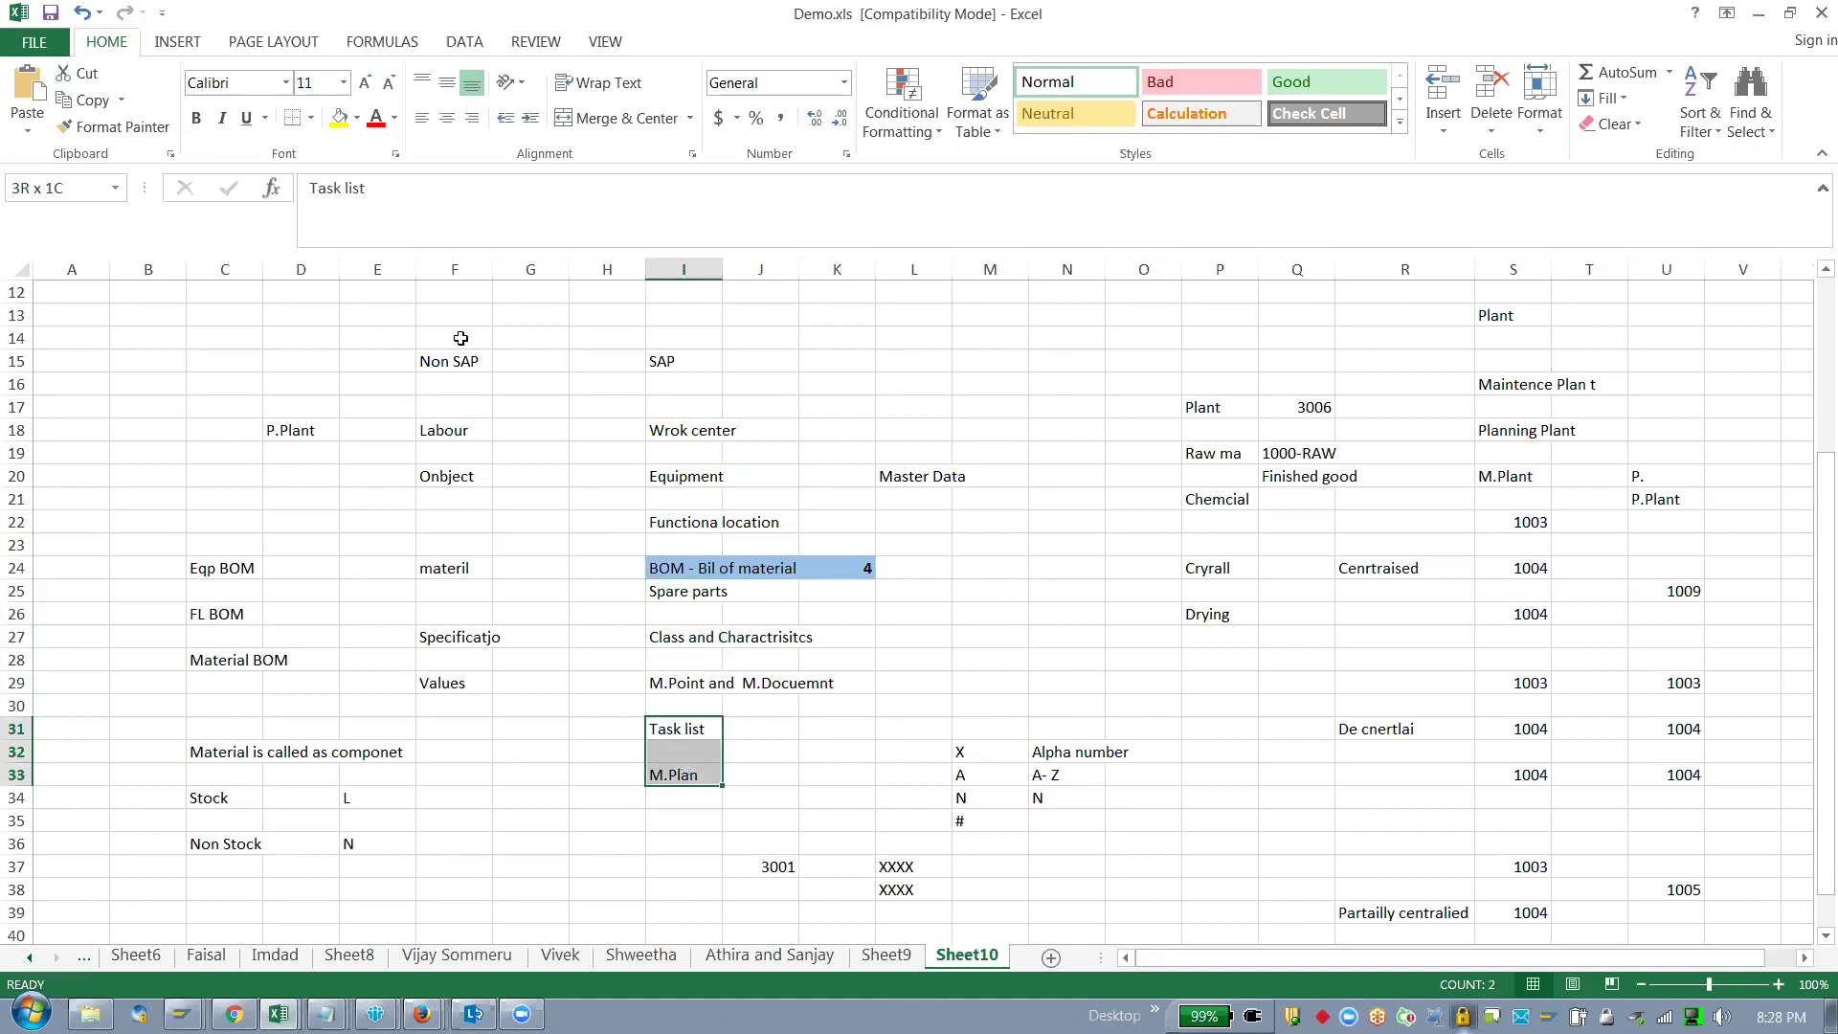
{"action": "left_click", "coordinate": [336, 119]}
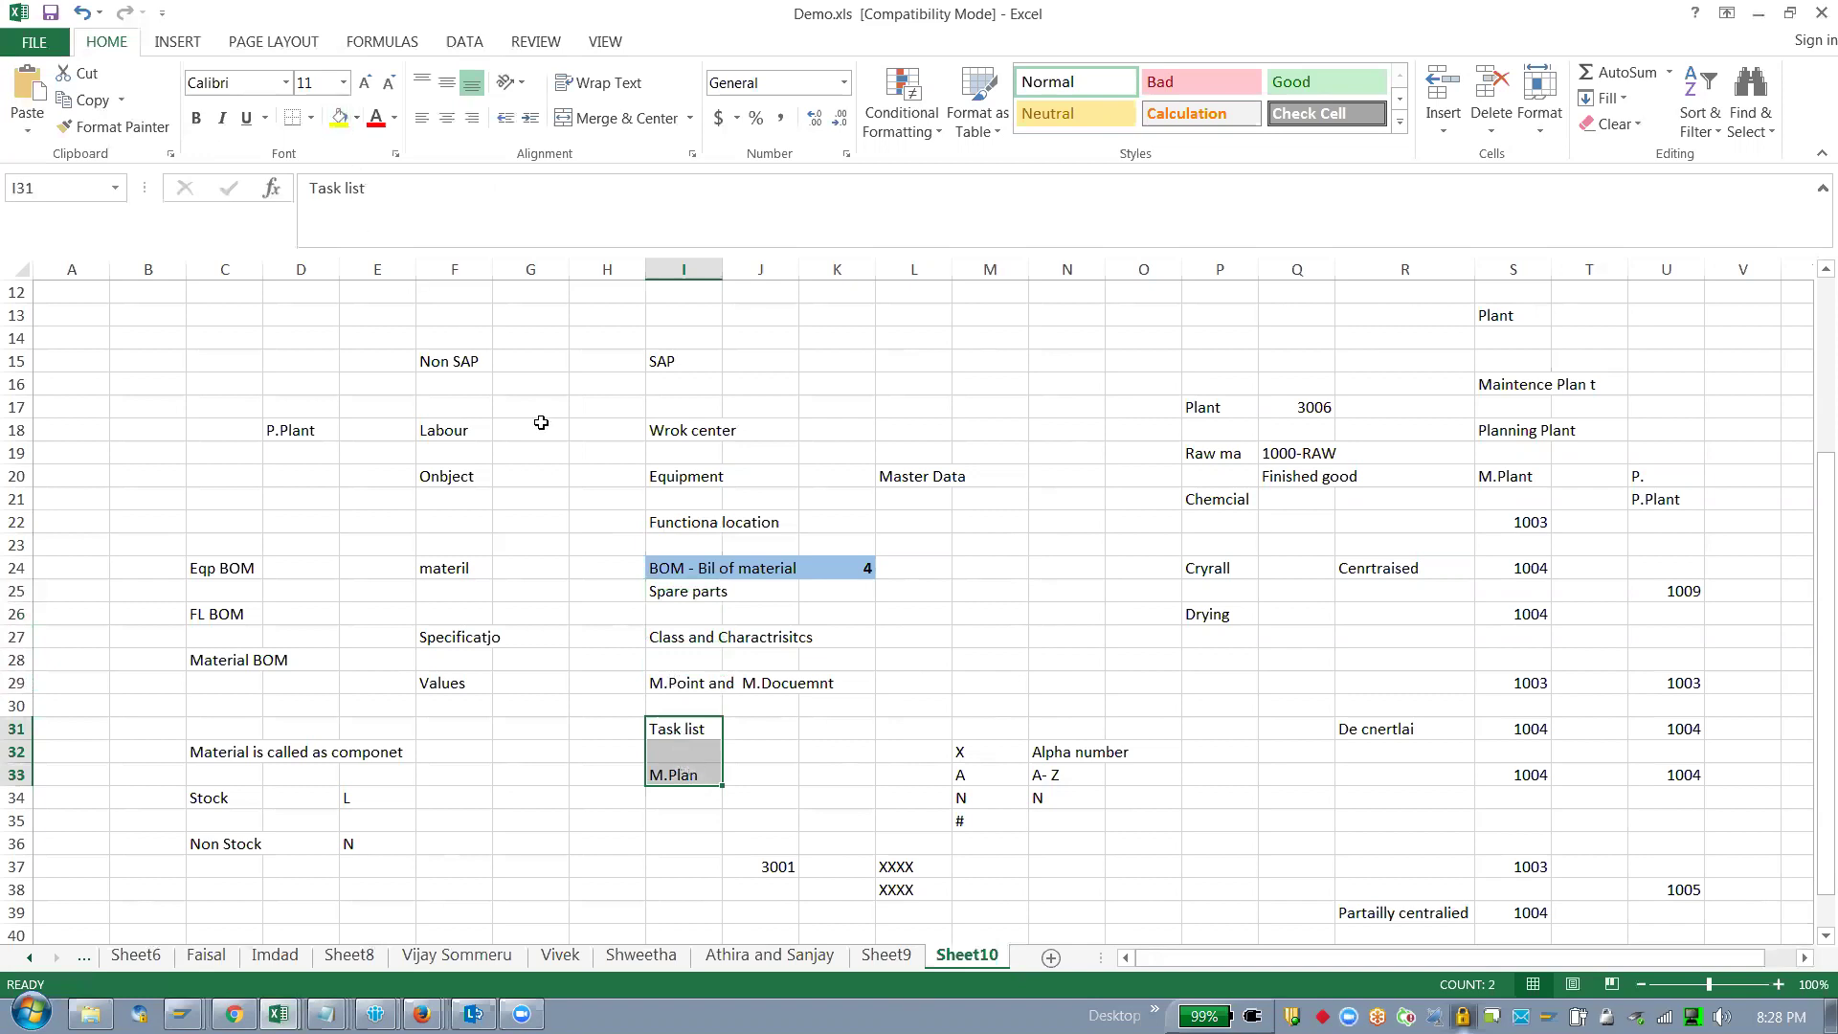
{"action": "left_click", "coordinate": [904, 678]}
Step: Review the work center entry and the matching Non SAP terms in column F, from labour down to material
{"action": "left_click", "coordinate": [685, 431]}
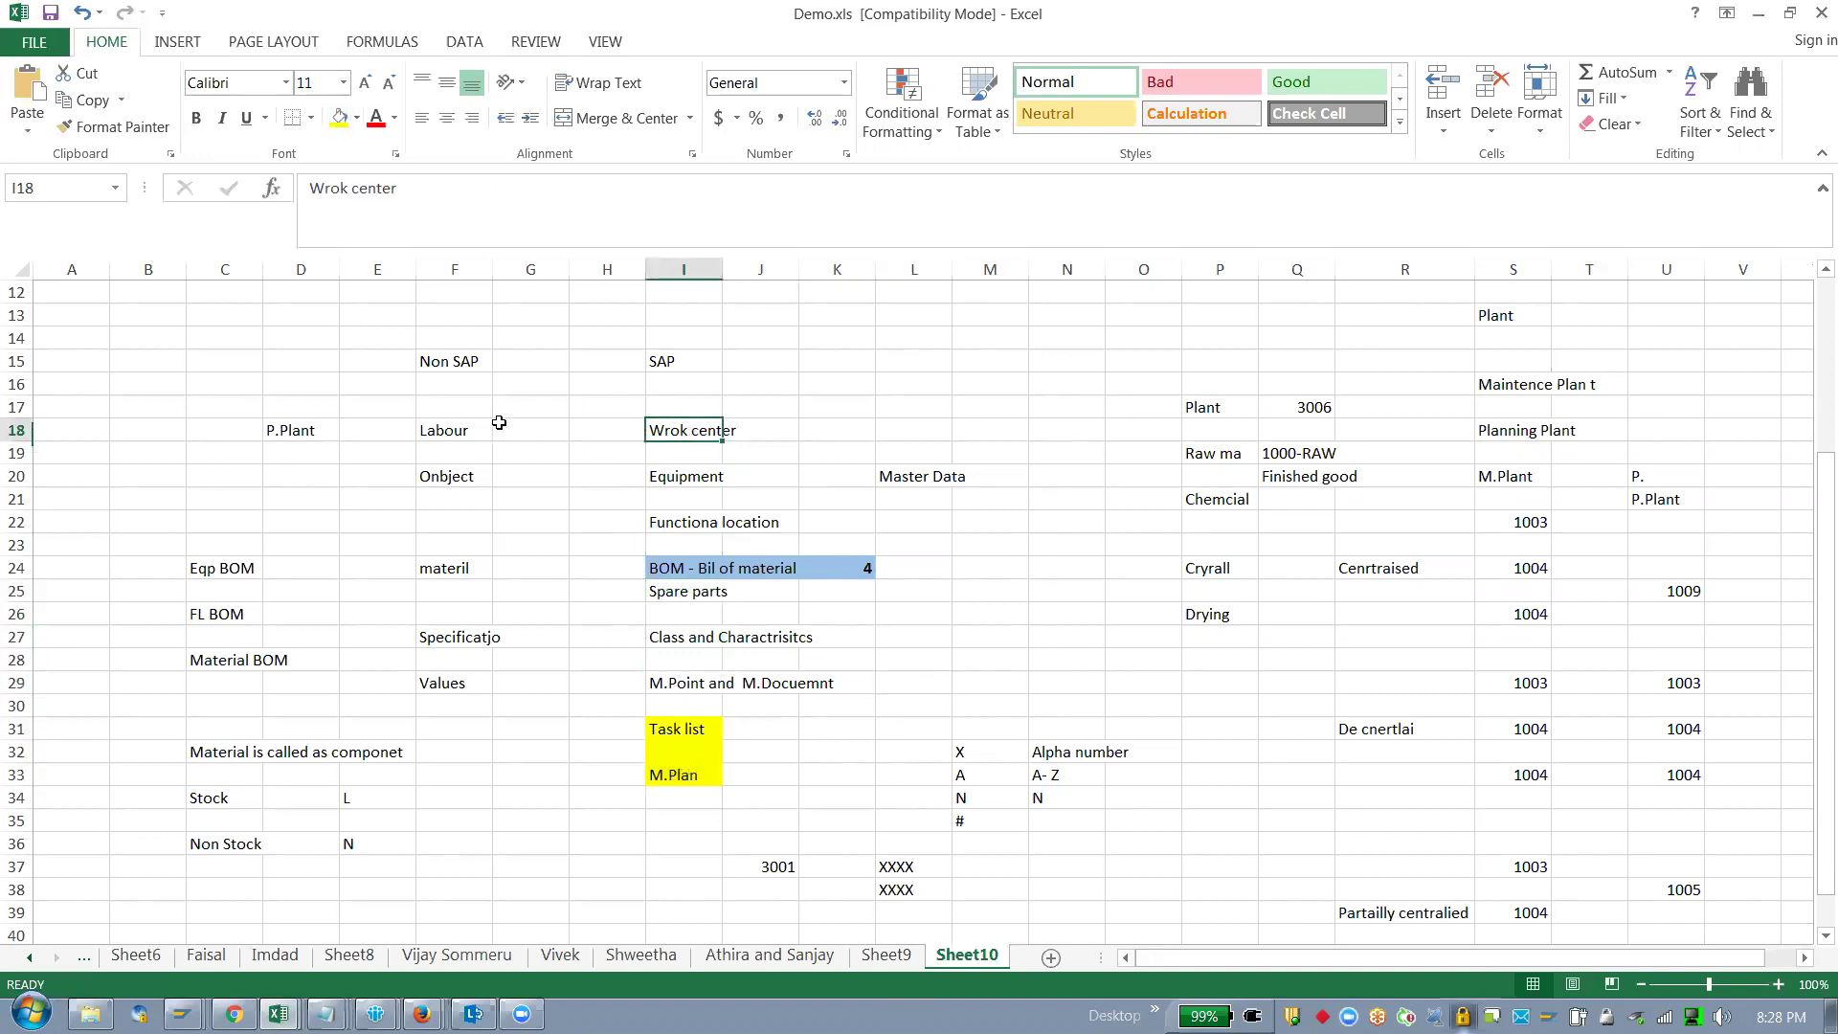
{"action": "left_click", "coordinate": [461, 431]}
{"action": "key", "text": "Down"}
{"action": "key", "text": "Down"}
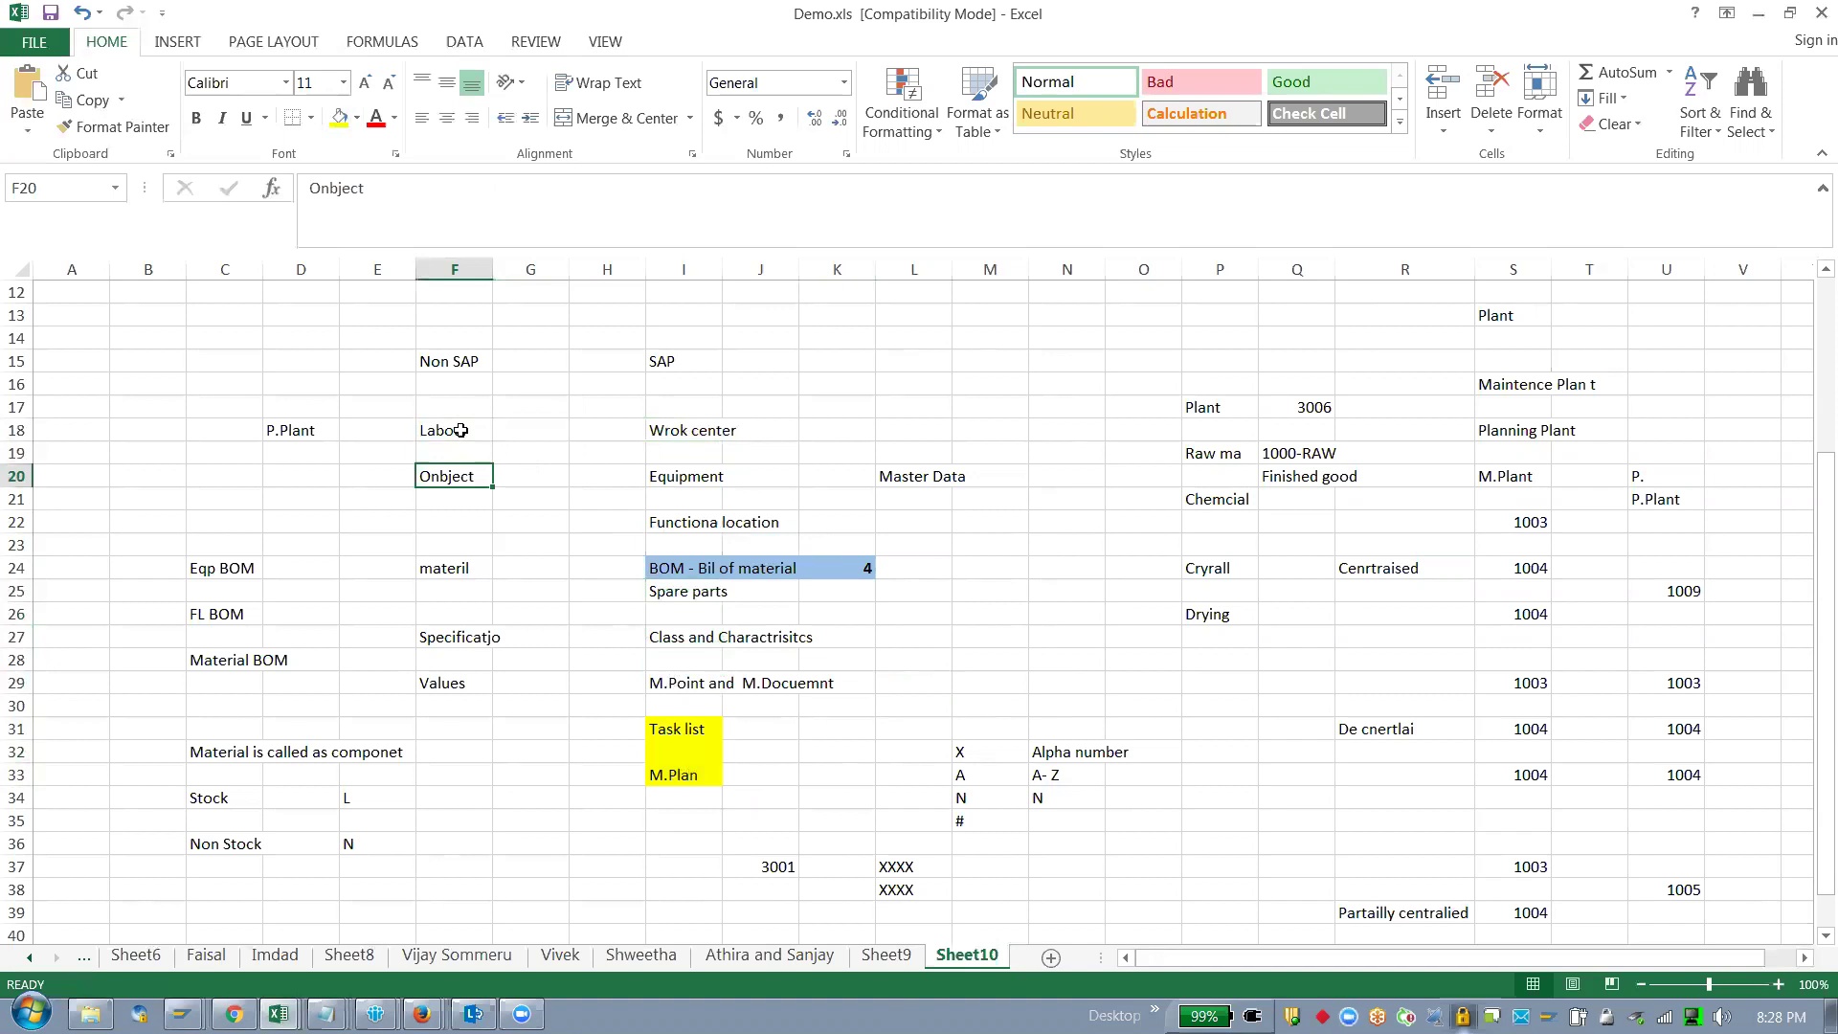
{"action": "key", "text": "Down"}
{"action": "key", "text": "Down"}
{"action": "key", "text": "Down"}
{"action": "key", "text": "Down"}
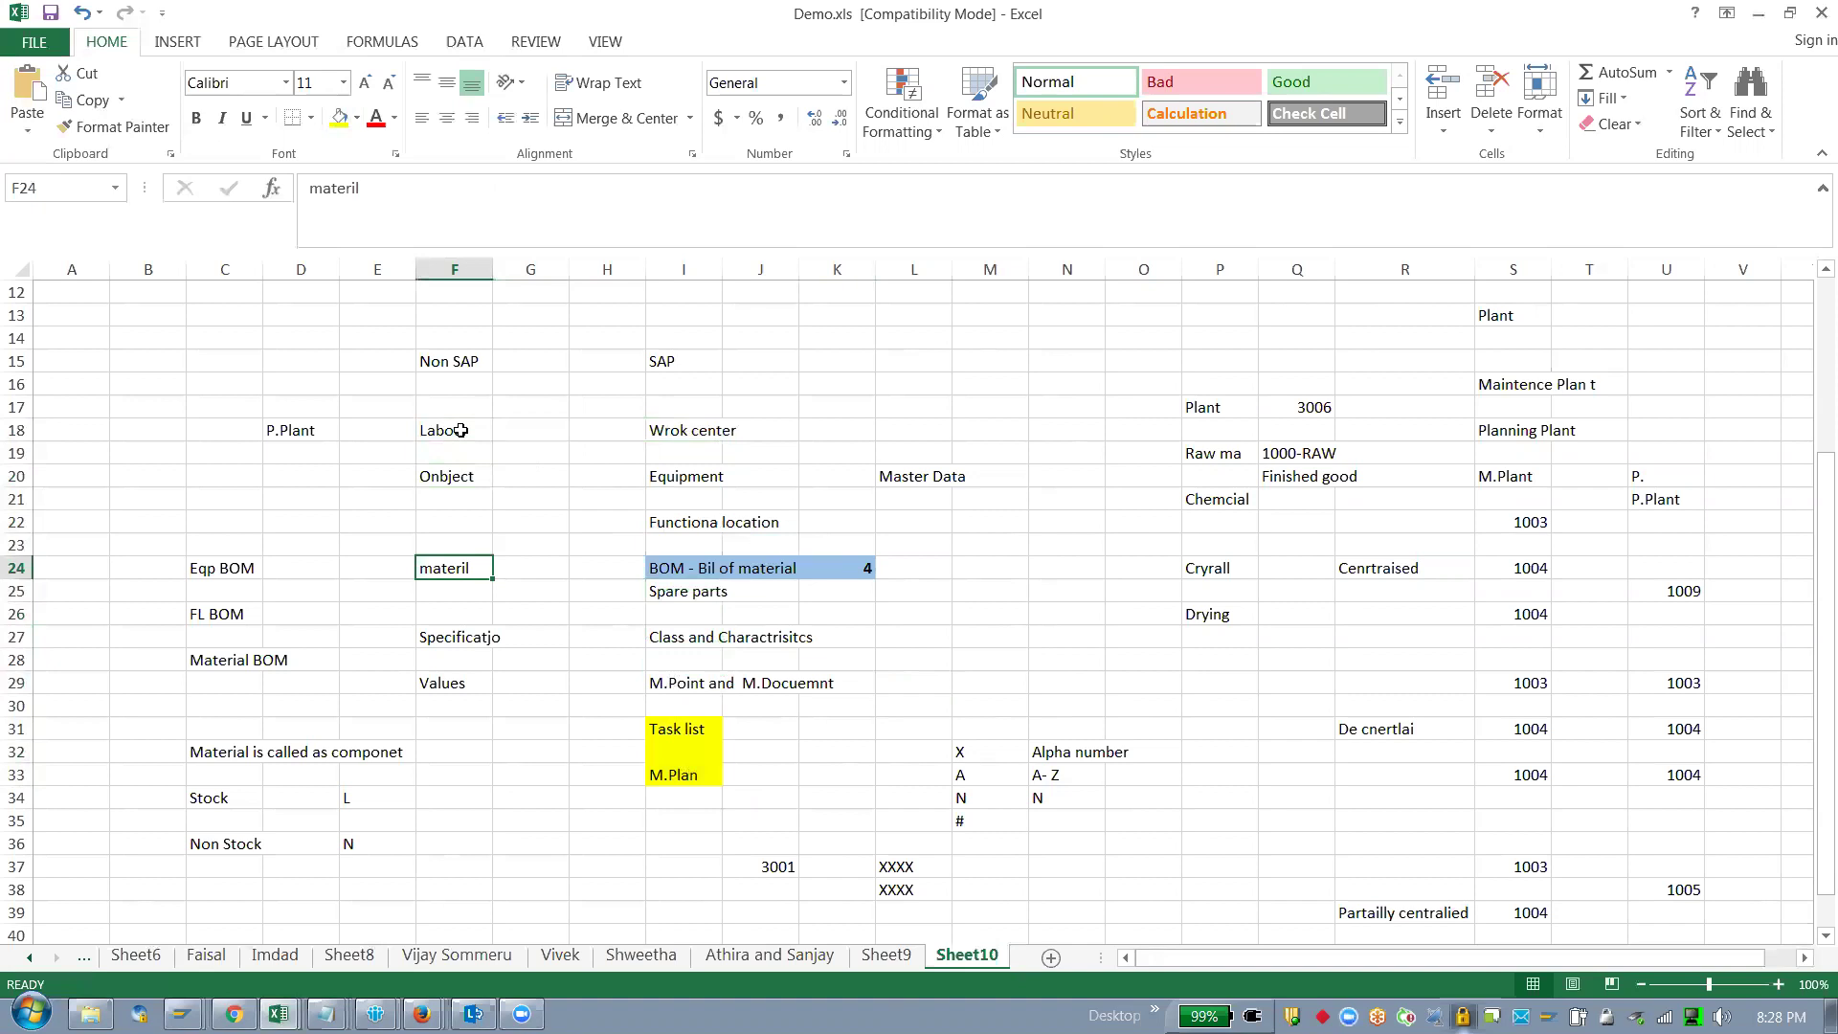
Step: Insert five empty columns before column A of Sheet10
{"action": "key", "text": "Home"}
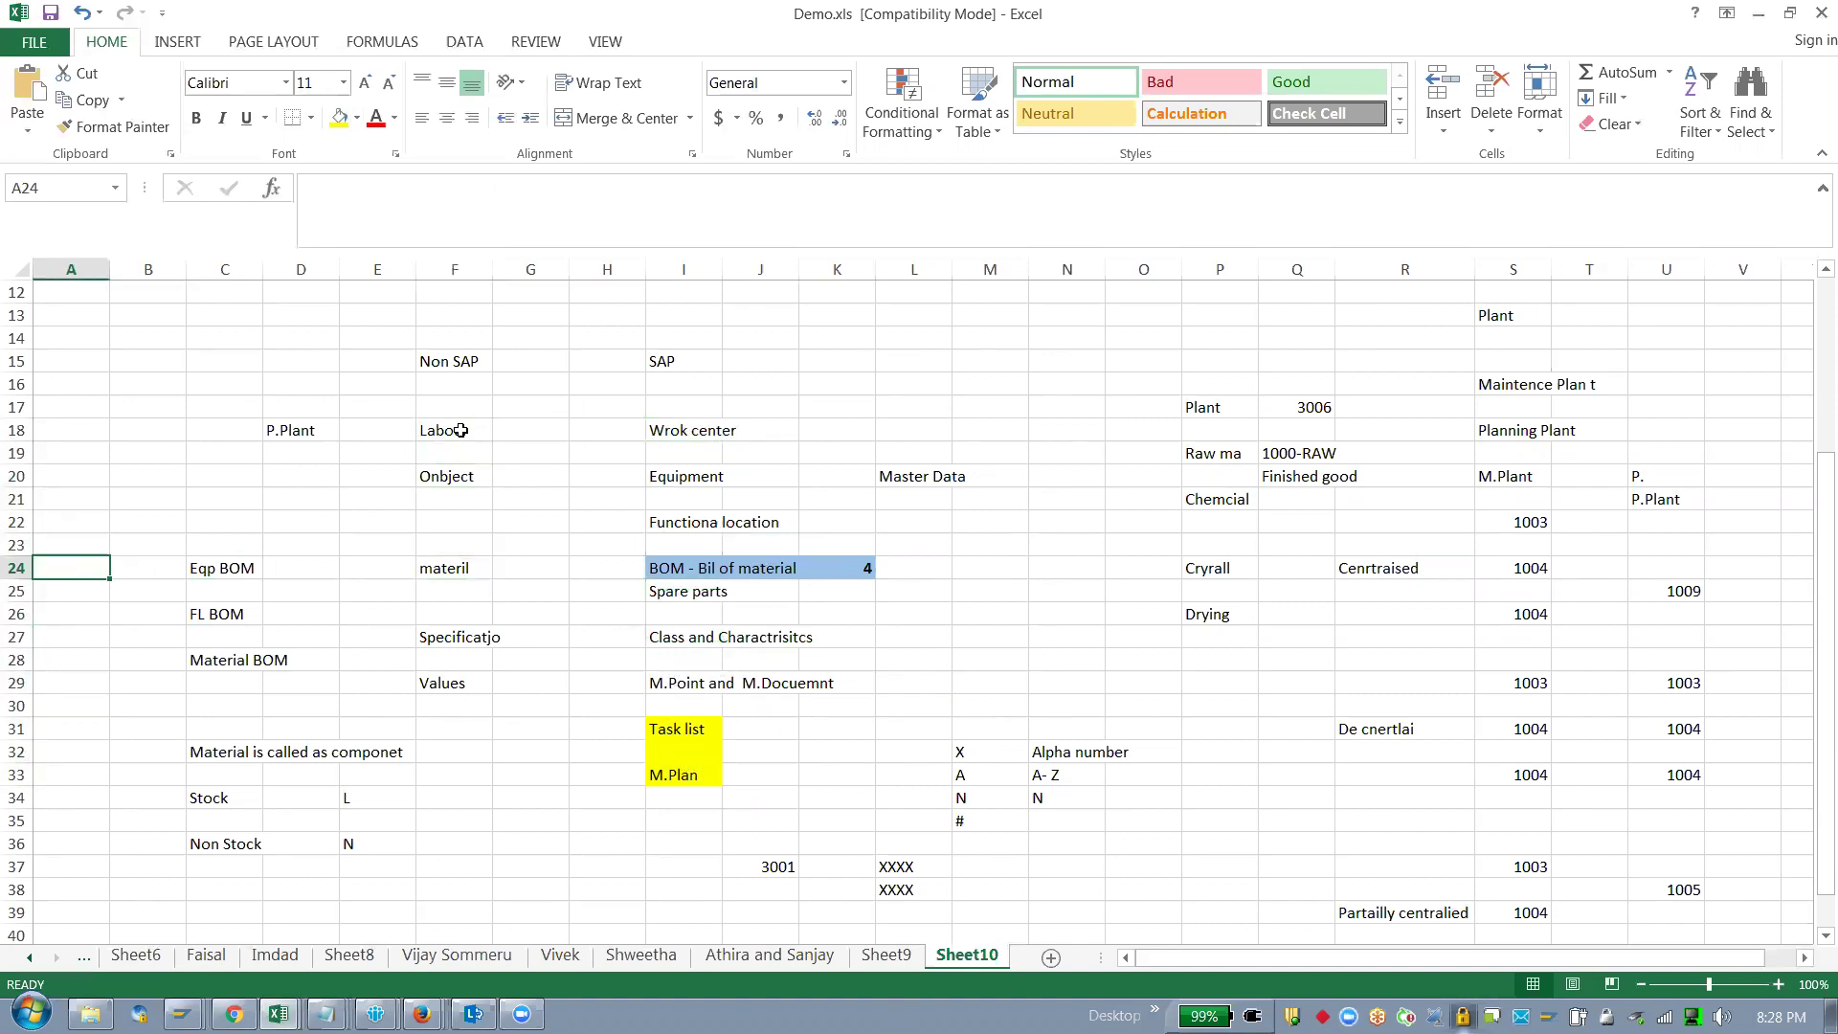
{"action": "right_click", "coordinate": [82, 269]}
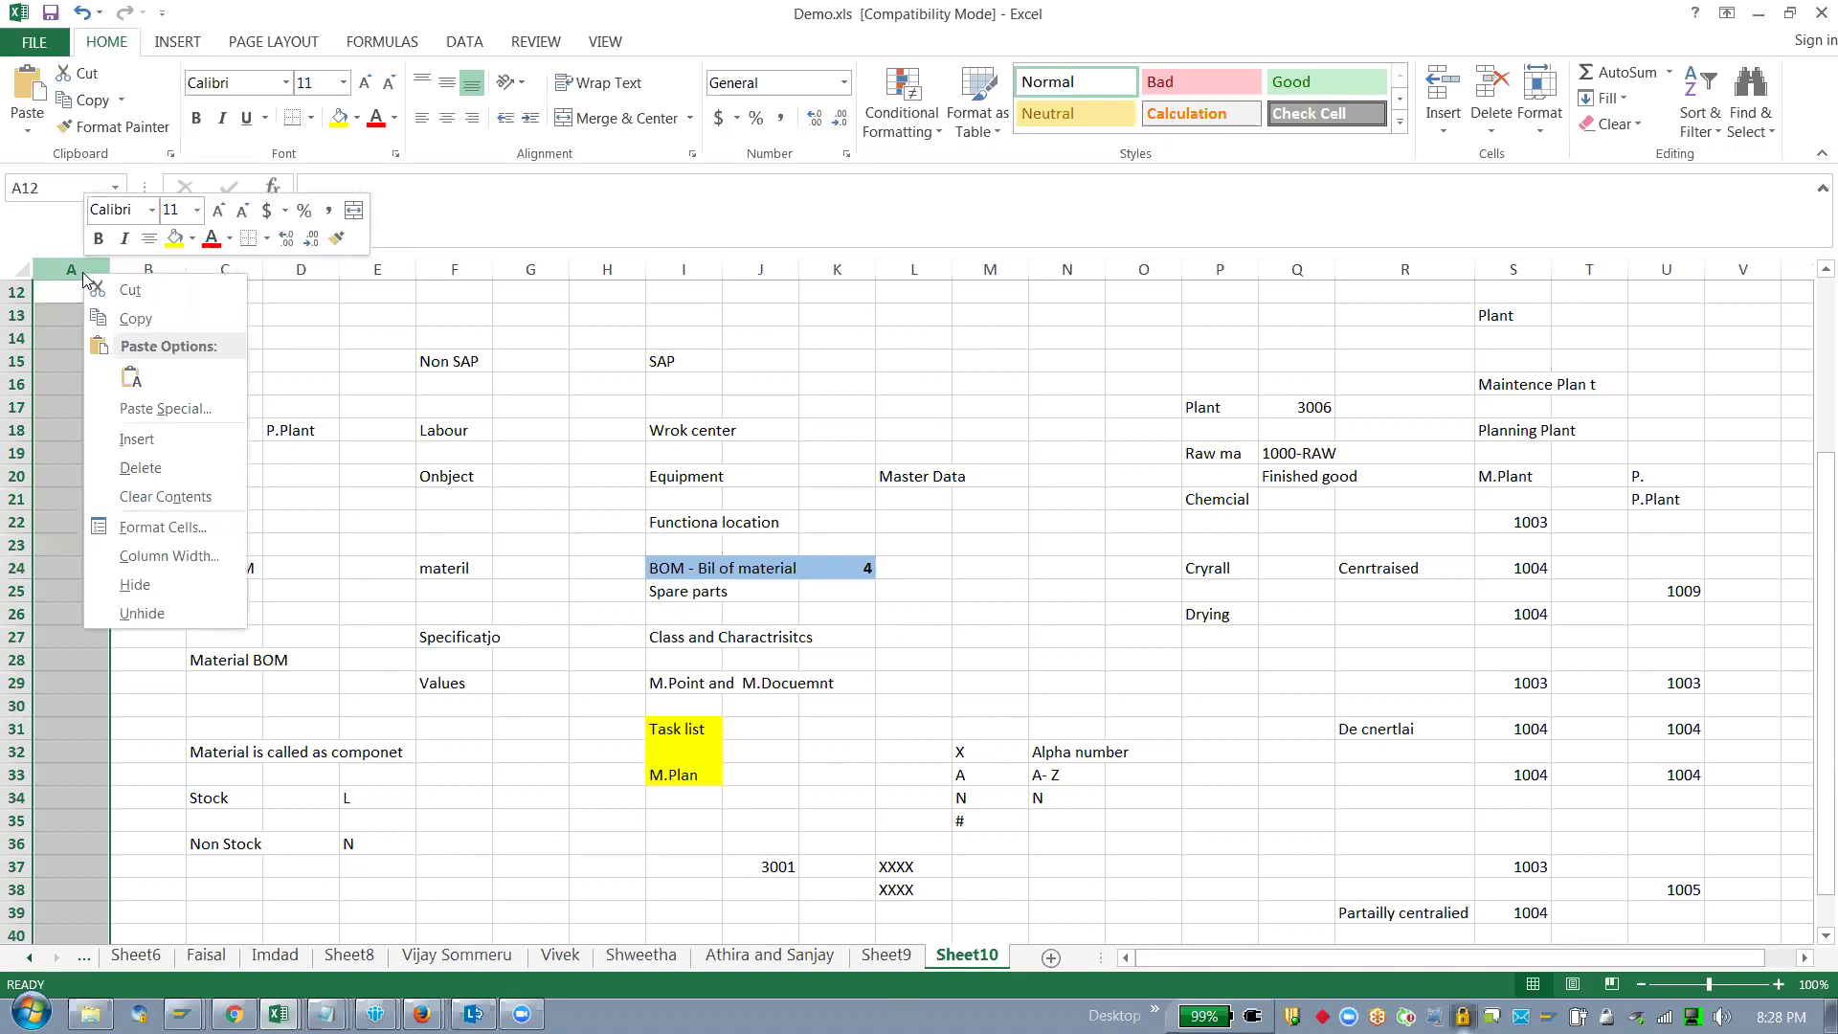
{"action": "left_click", "coordinate": [150, 433]}
{"action": "key", "text": "F4"}
{"action": "key", "text": "F4"}
{"action": "key", "text": "F4"}
{"action": "key", "text": "F4"}
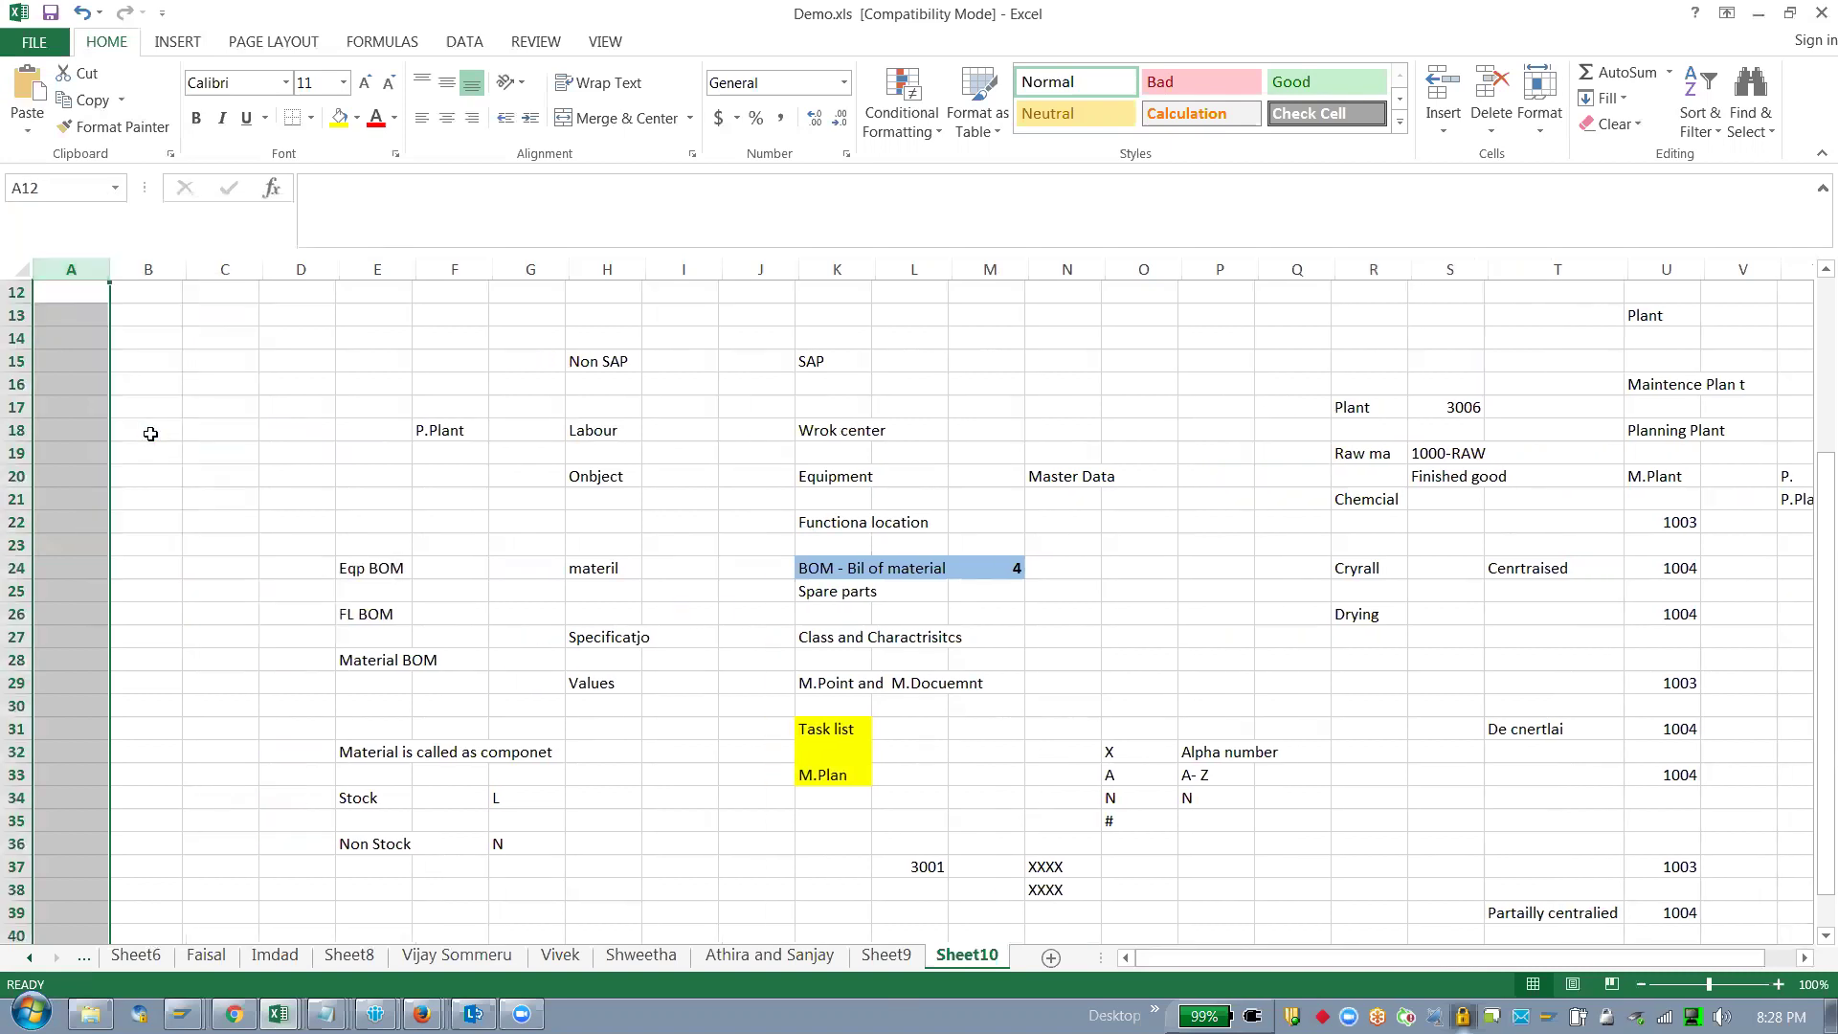
Step: Enter "Work order process" in cell B16
{"action": "left_click", "coordinate": [139, 379]}
{"action": "type", "text": "Work "}
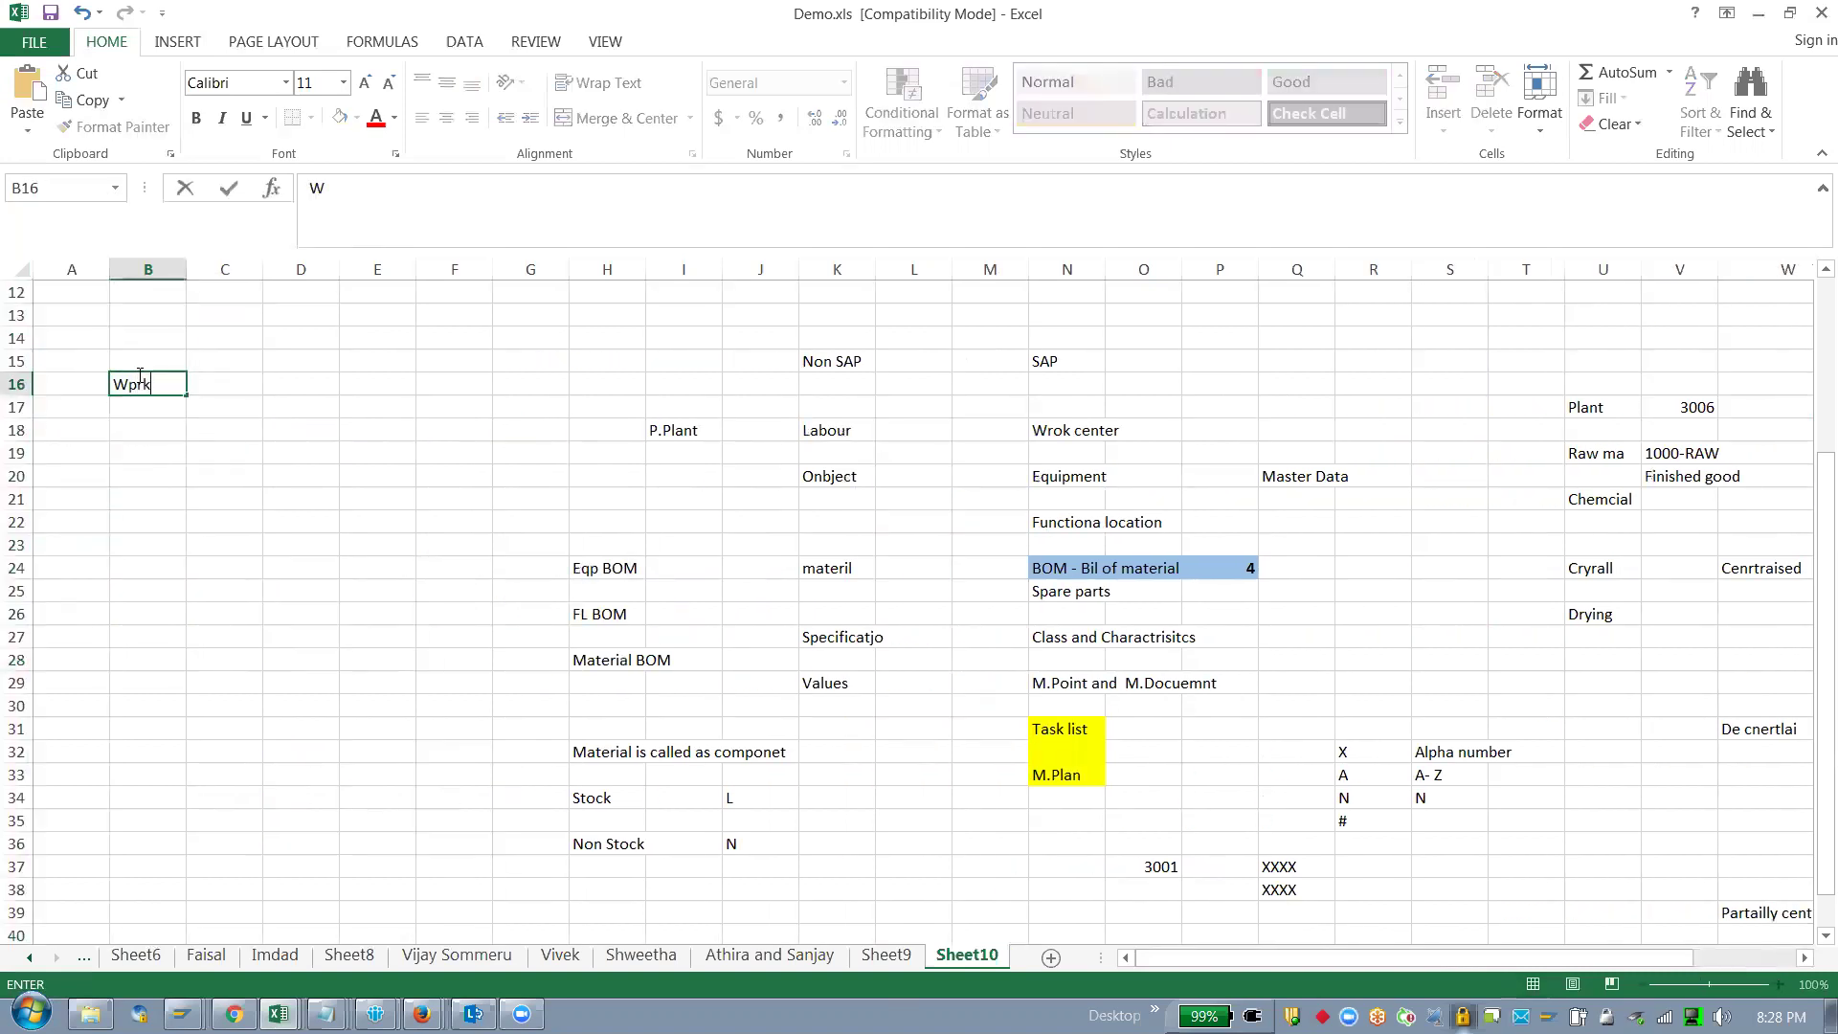
{"action": "type", "text": "order"}
{"action": "key", "text": "BackSpace"}
{"action": "key", "text": "BackSpace"}
{"action": "key", "text": "BackSpace"}
{"action": "type", "text": "rder process"}
{"action": "key", "text": "Return"}
Step: Enter "Mainteance order" in cell B17, below the work order process heading
{"action": "type", "text": "Main"}
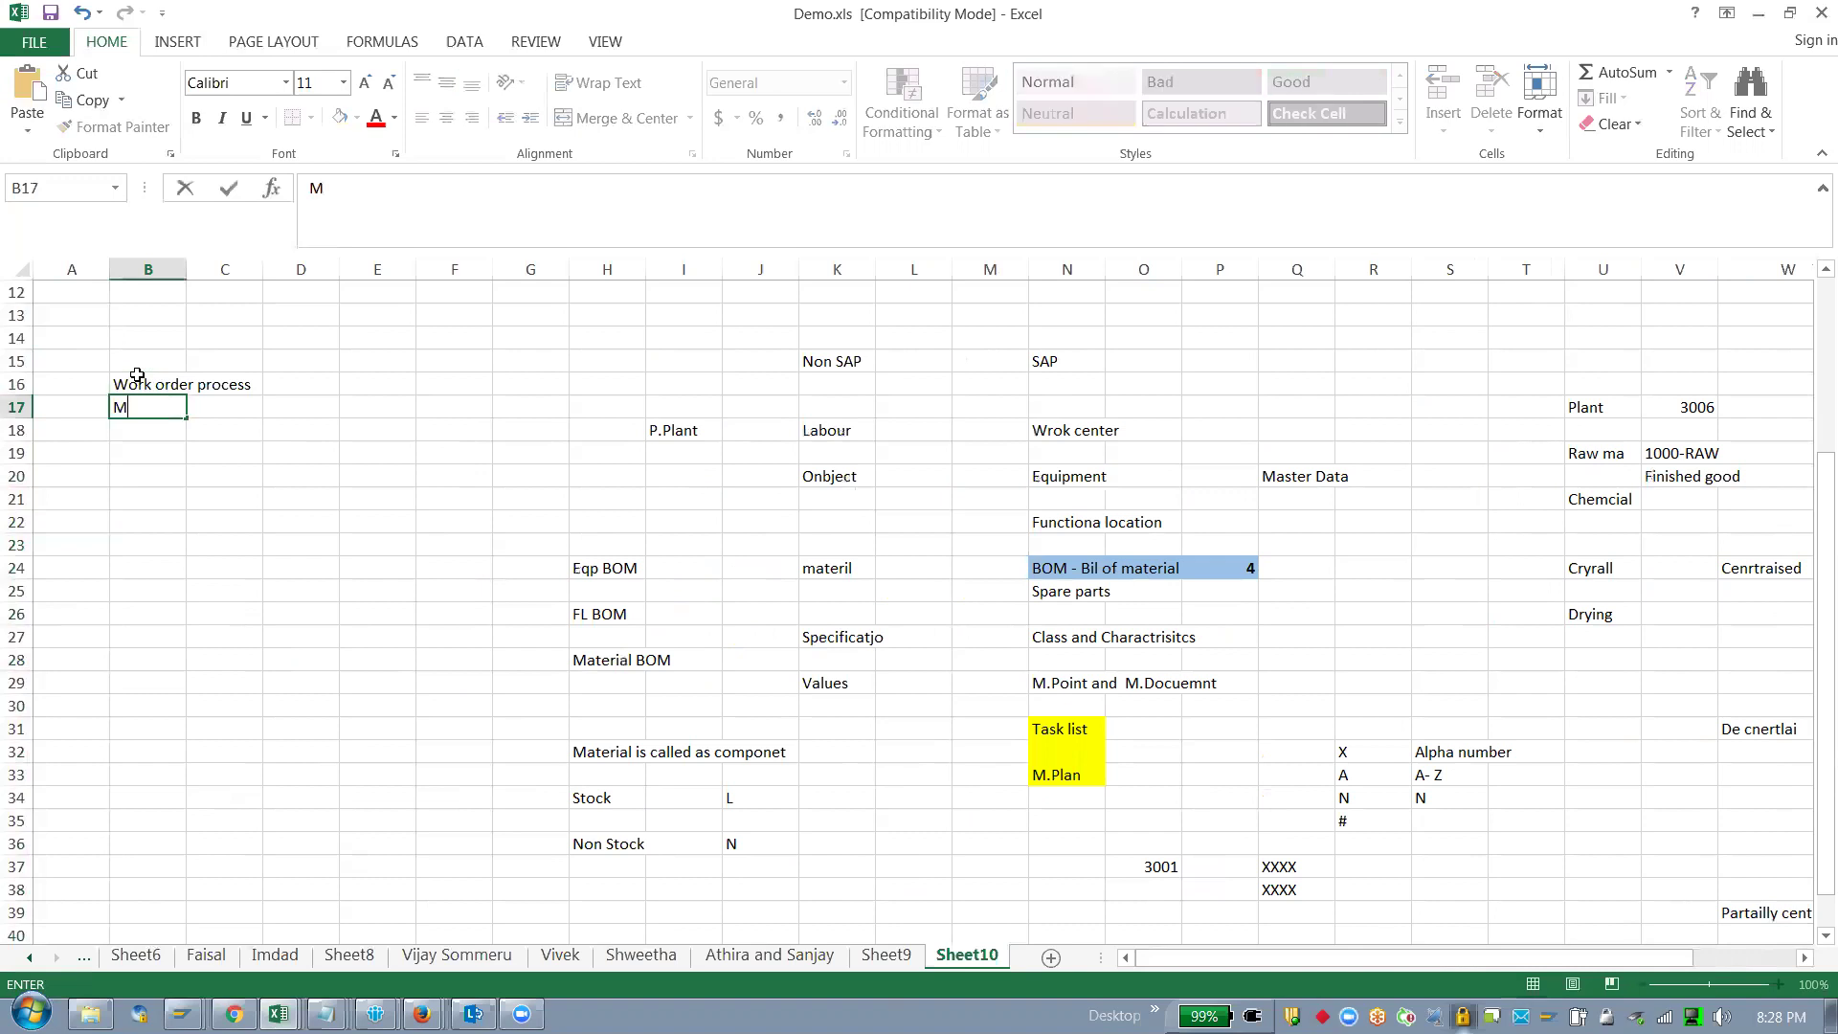
{"action": "key", "text": "BackSpace"}
{"action": "type", "text": "nteanc"}
{"action": "type", "text": "e proc"}
{"action": "key", "text": "BackSpace"}
{"action": "key", "text": "BackSpace"}
{"action": "key", "text": "BackSpace"}
{"action": "key", "text": "BackSpace"}
{"action": "type", "text": "order"}
{"action": "key", "text": "Return"}
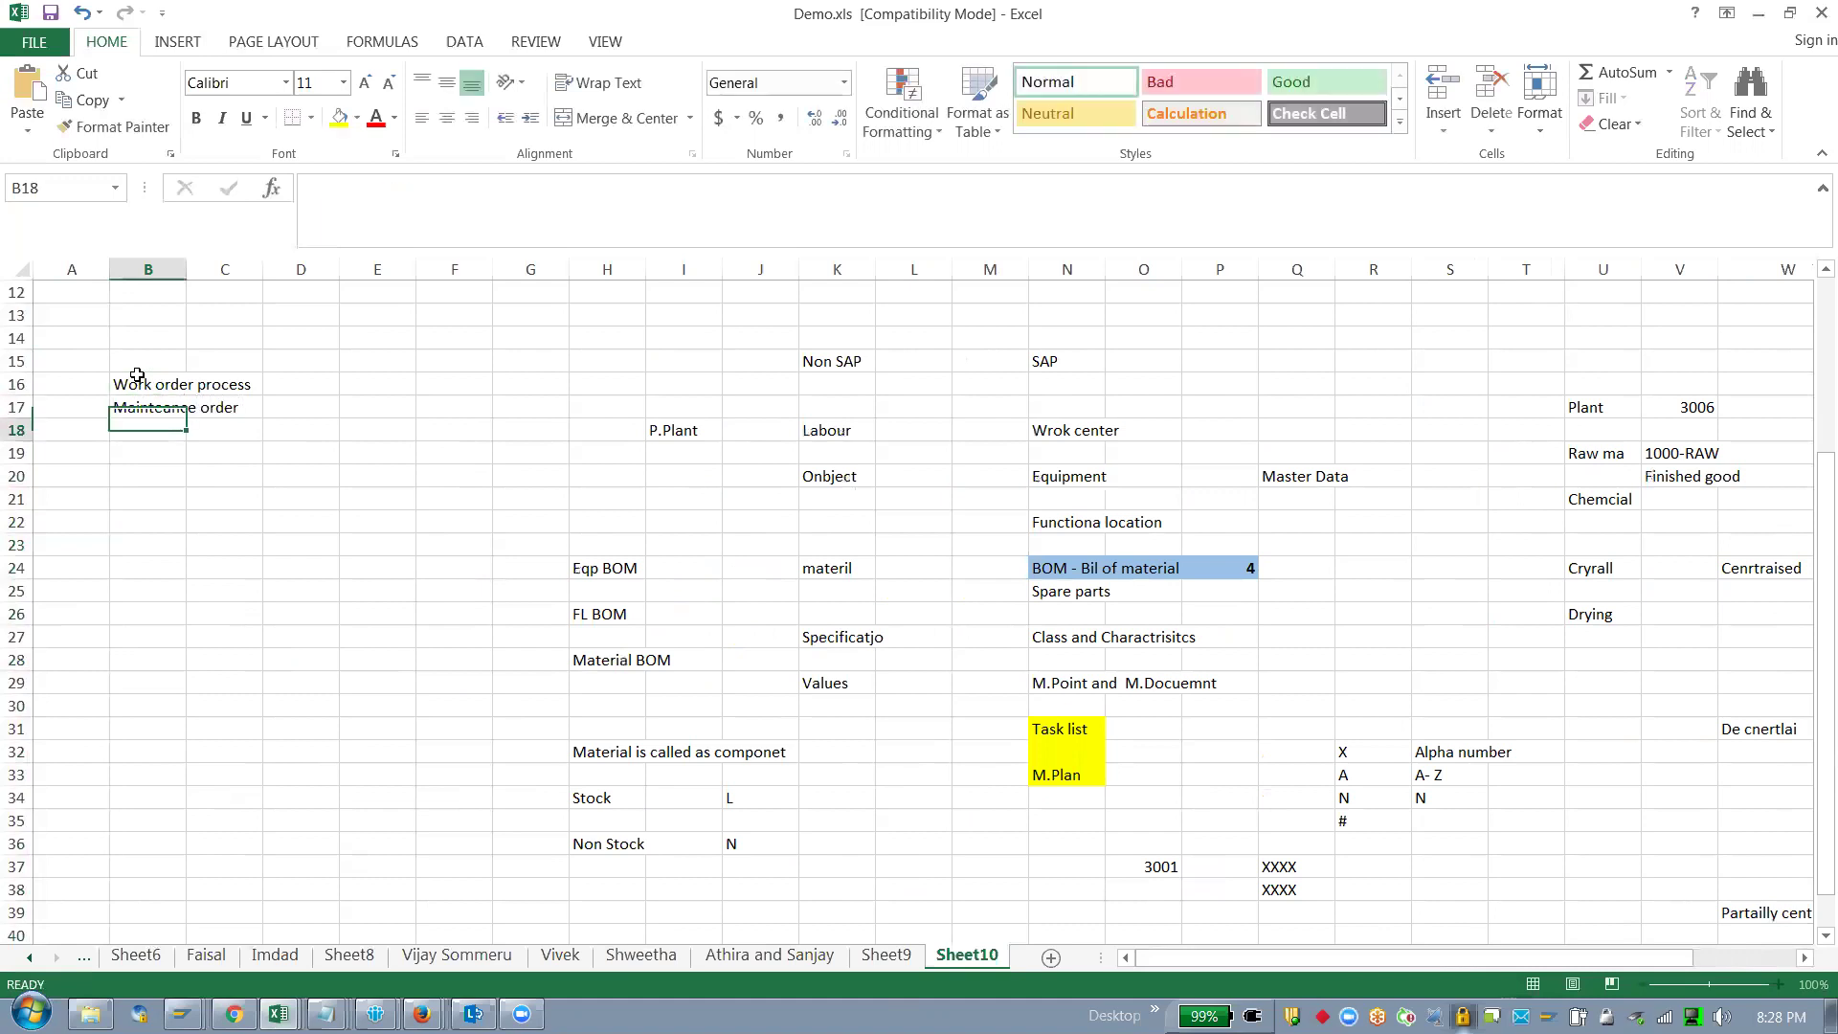
{"action": "key", "text": "Right"}
{"action": "left_click", "coordinate": [225, 403]}
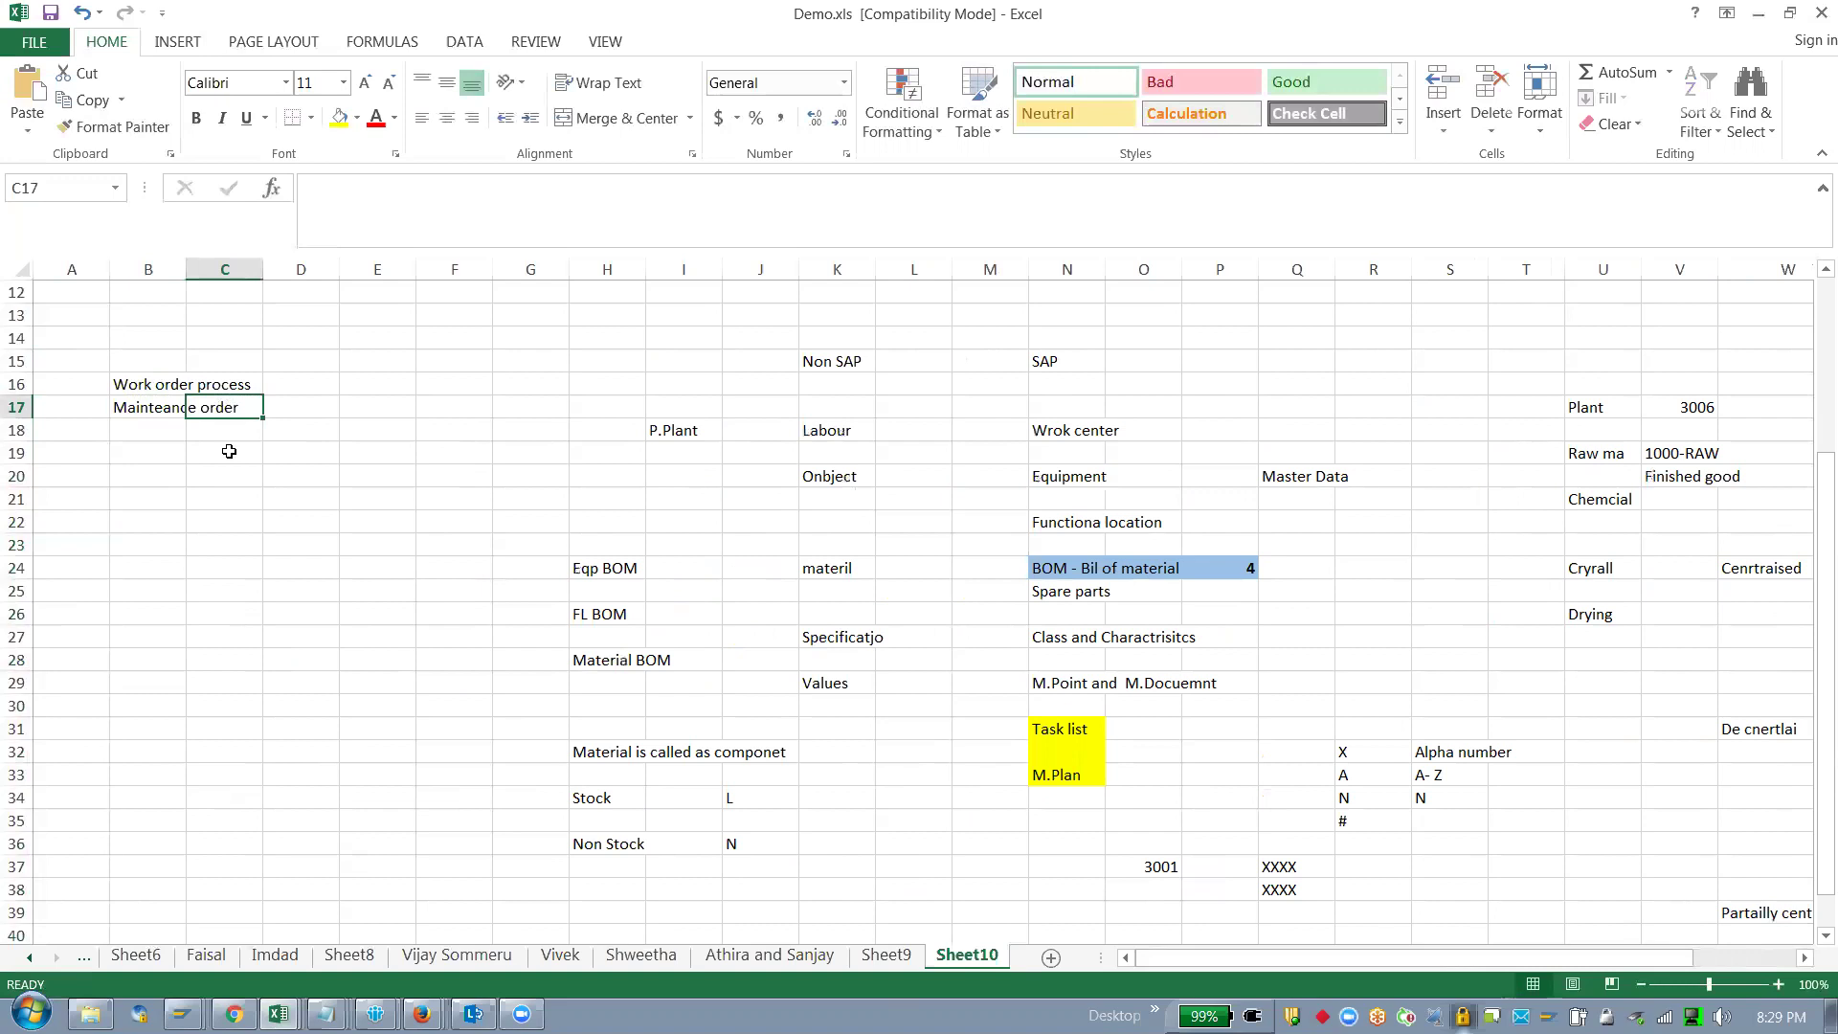
Step: Enter "Pruchase order" in cell E13
{"action": "left_click", "coordinate": [392, 321]}
{"action": "type", "text": "Pruchate"}
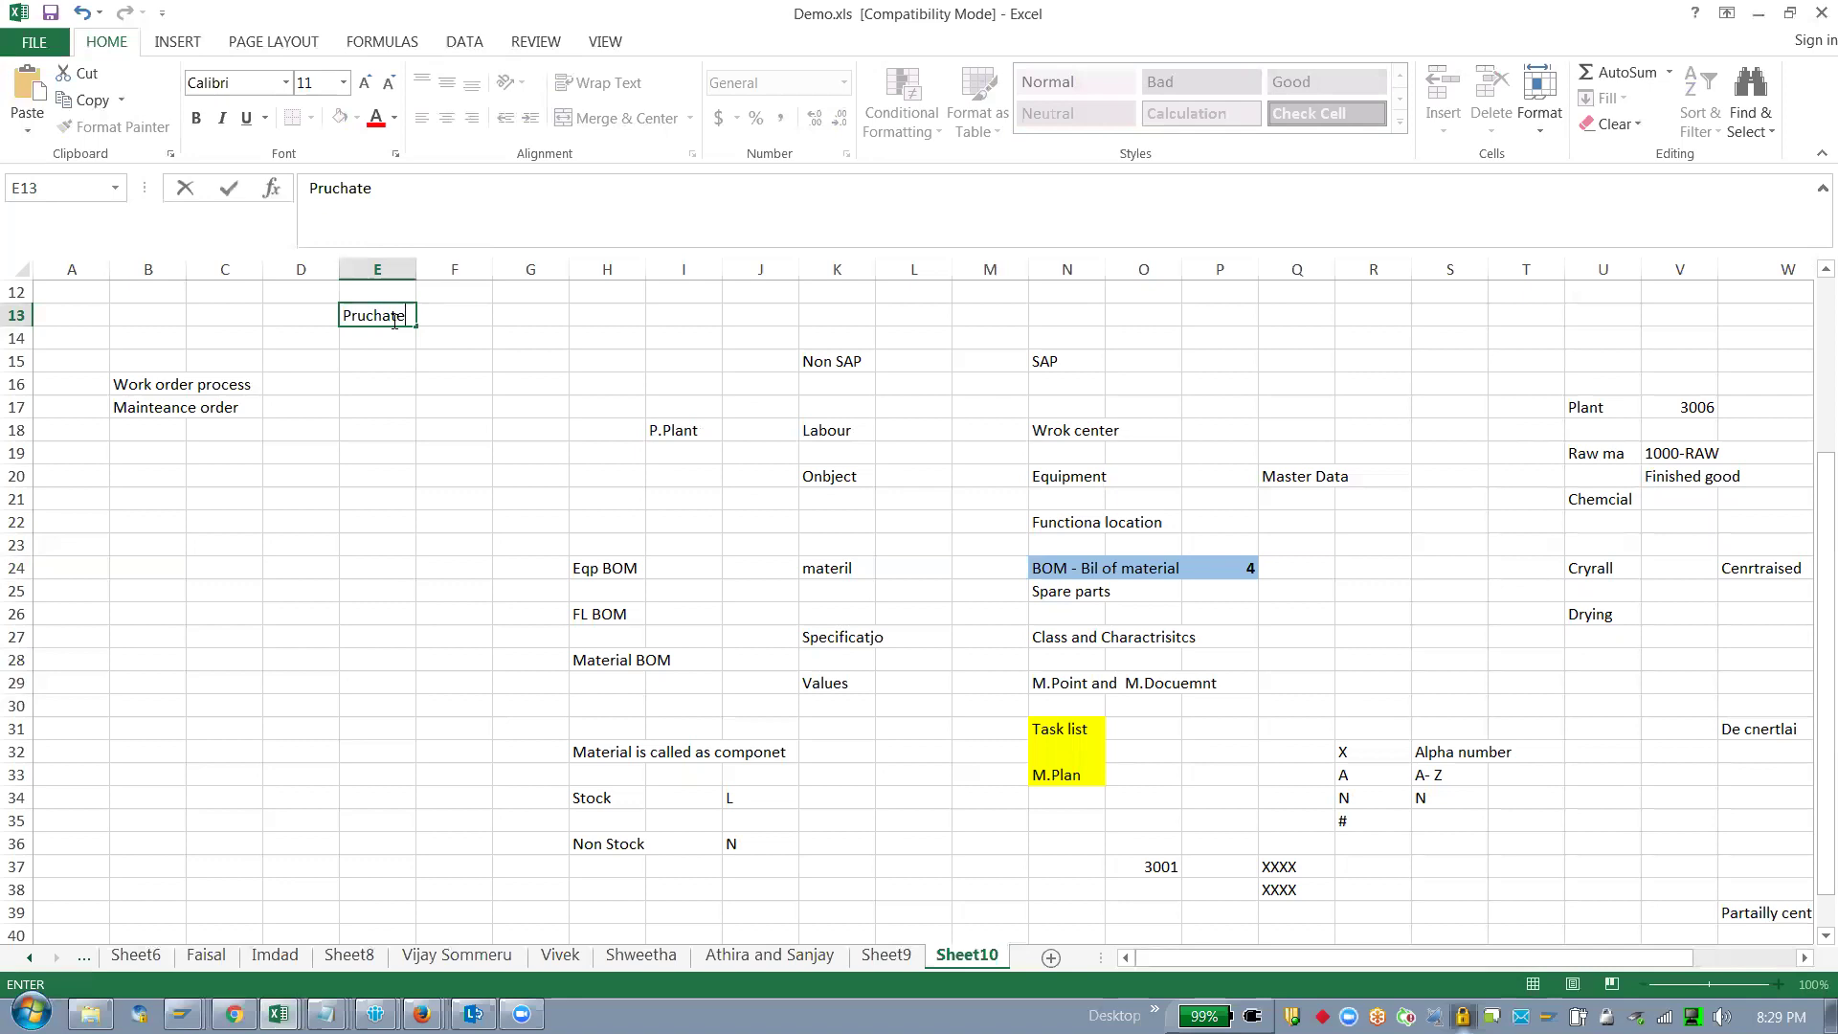
{"action": "key", "text": "BackSpace"}
{"action": "key", "text": "BackSpace"}
{"action": "type", "text": "se r"}
{"action": "type", "text": "rder"}
{"action": "key", "text": "Return"}
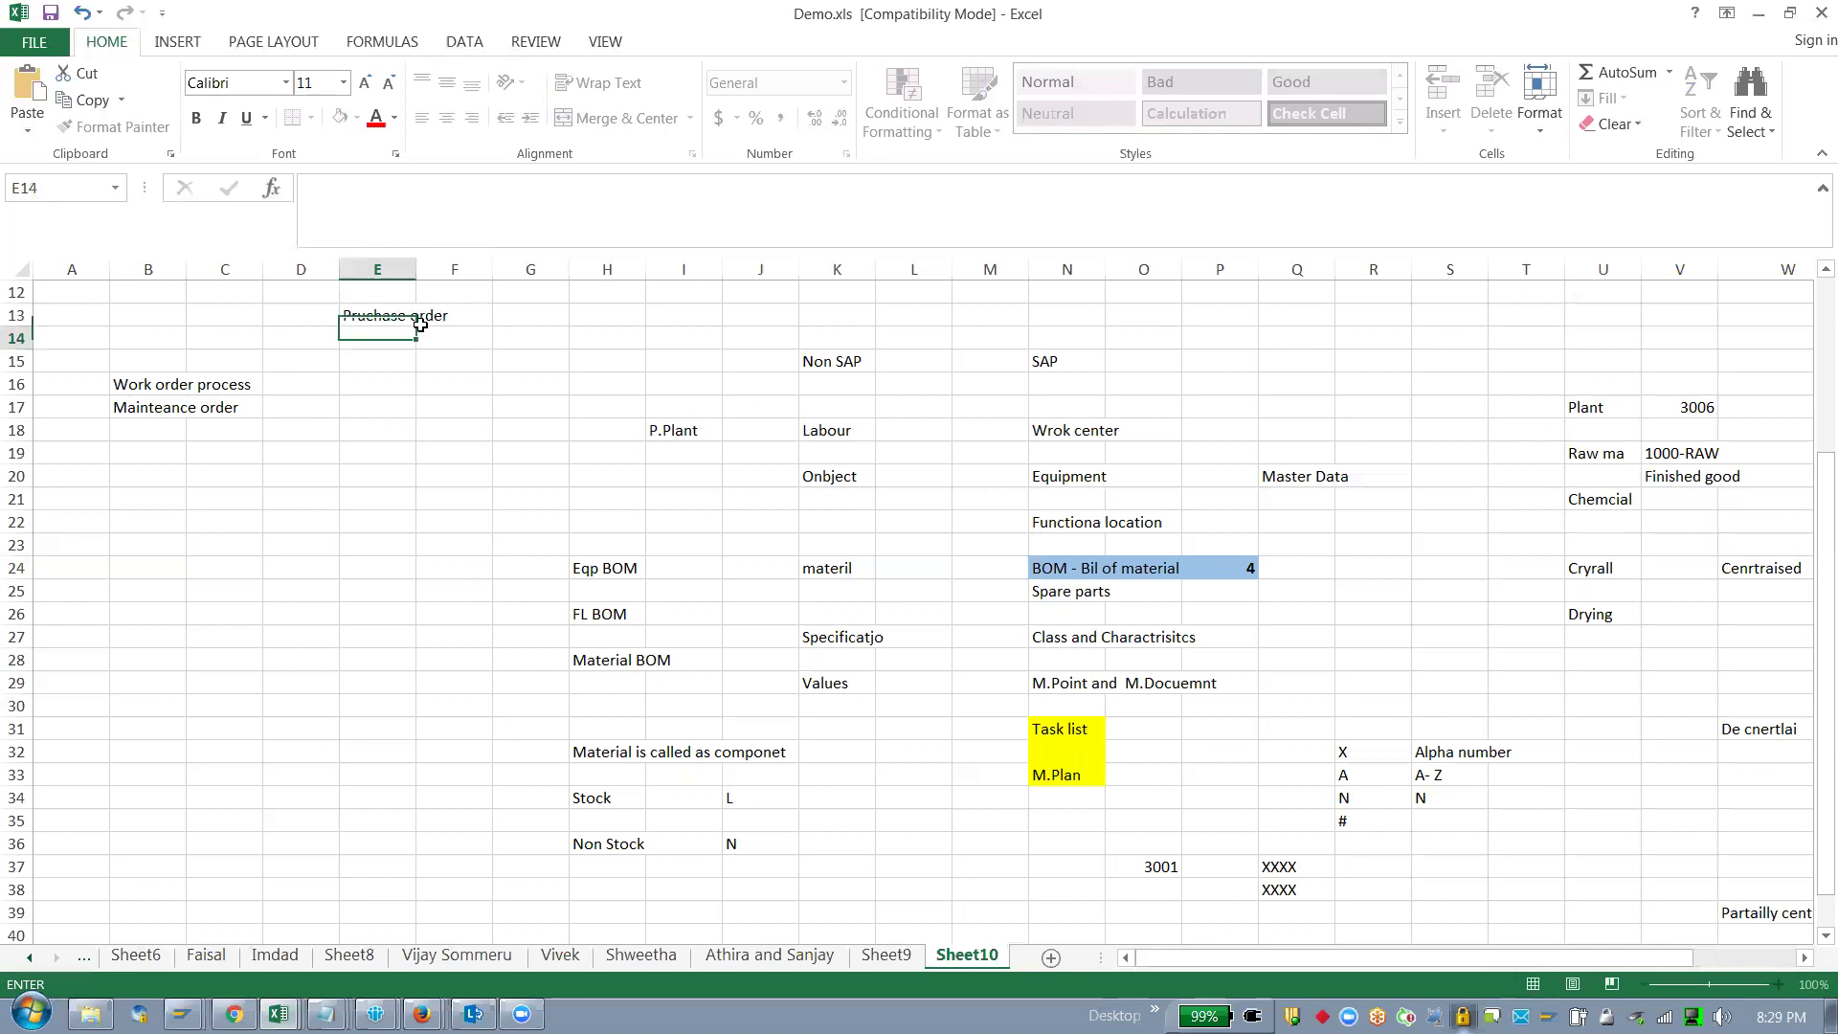
Step: Enter the abbreviation "PO" in cell G13, beside the purchase order label
{"action": "key", "text": "Up"}
{"action": "key", "text": "Right"}
{"action": "key", "text": "Right"}
{"action": "type", "text": "PO"}
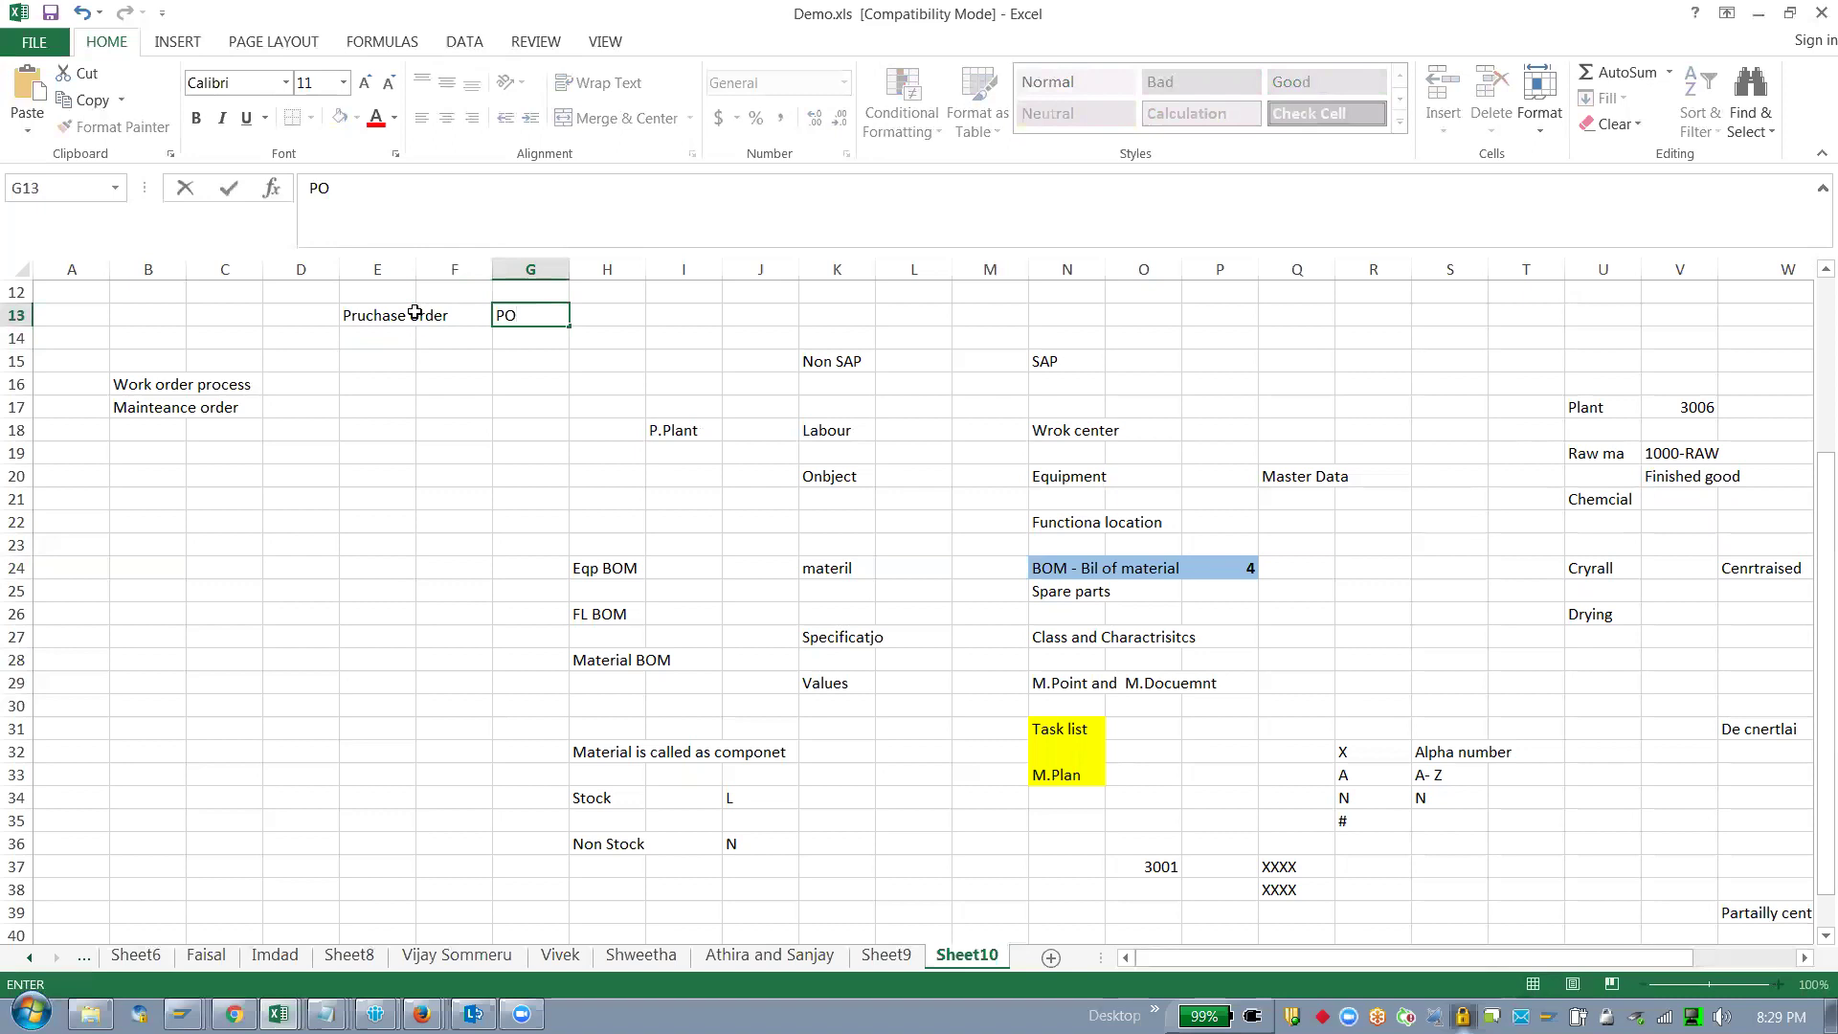
{"action": "key", "text": "Return"}
Step: Enter "Create work order" in cell B20, below the work order process notes
{"action": "key", "text": "Left"}
{"action": "key", "text": "Left"}
{"action": "key", "text": "Left"}
{"action": "key", "text": "Left"}
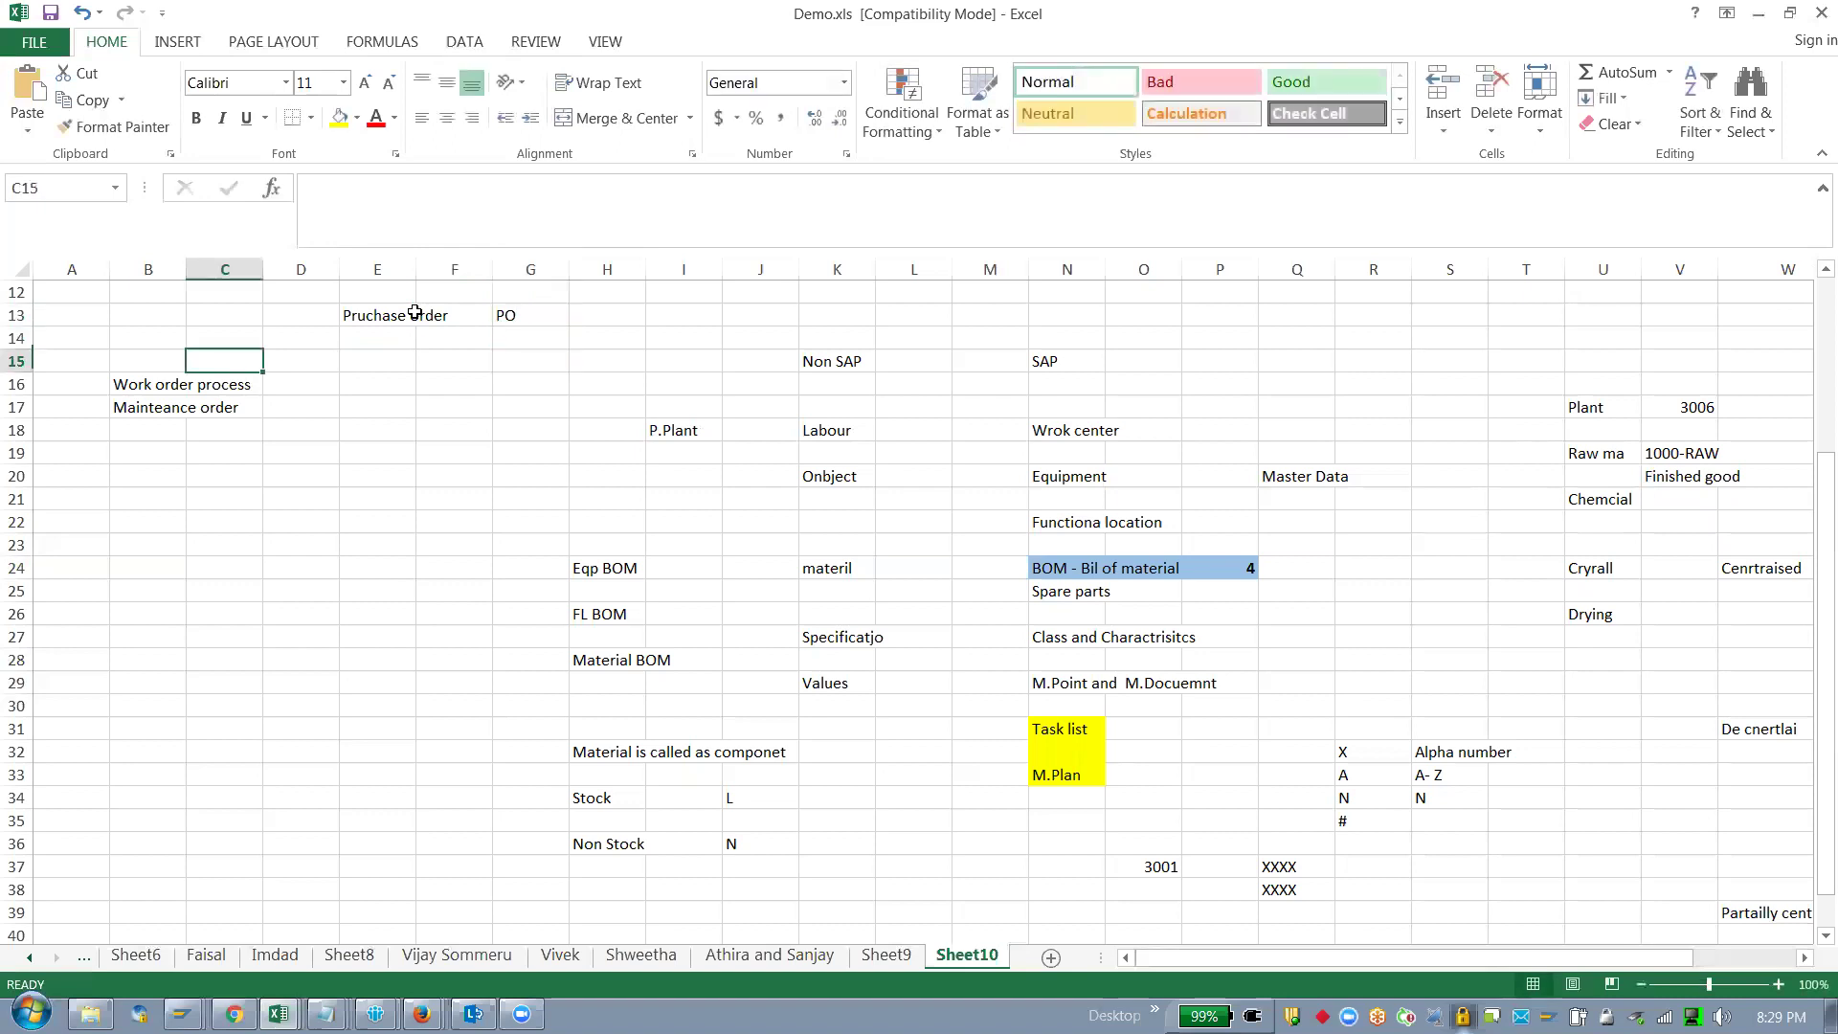
{"action": "key", "text": "Down"}
{"action": "key", "text": "Down"}
{"action": "key", "text": "Left"}
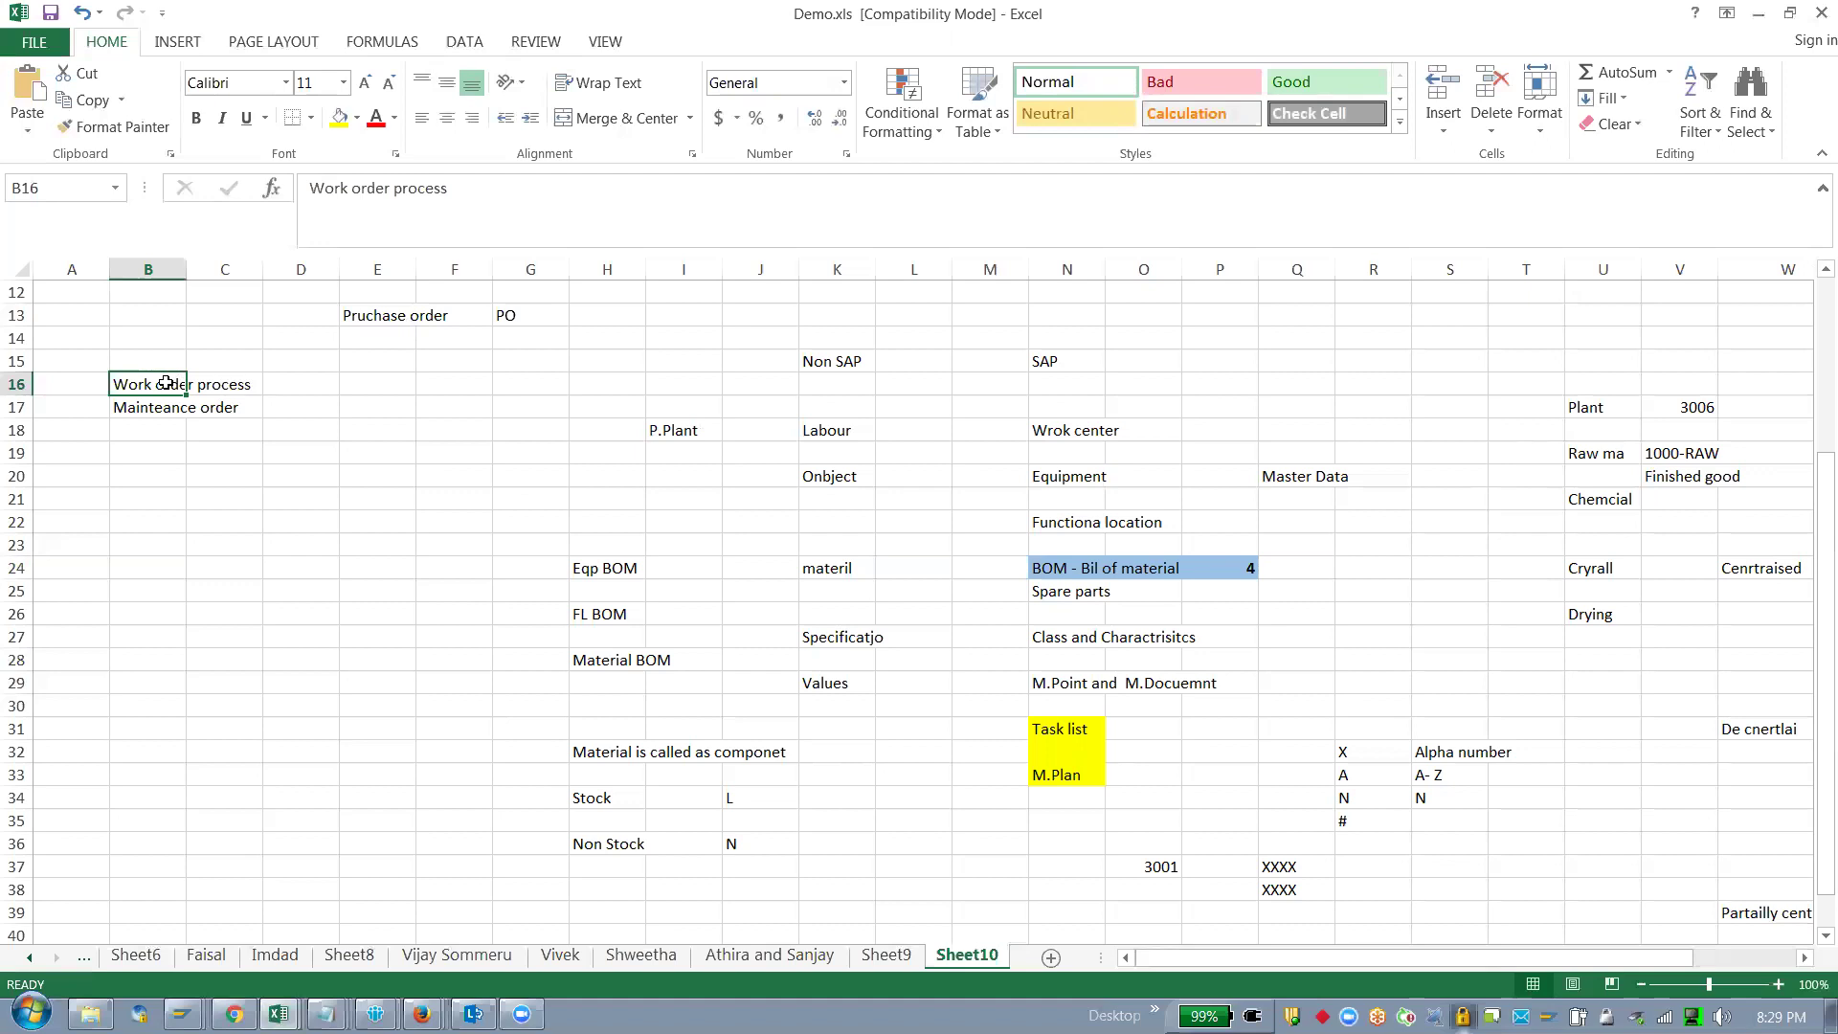
{"action": "left_click", "coordinate": [166, 468]}
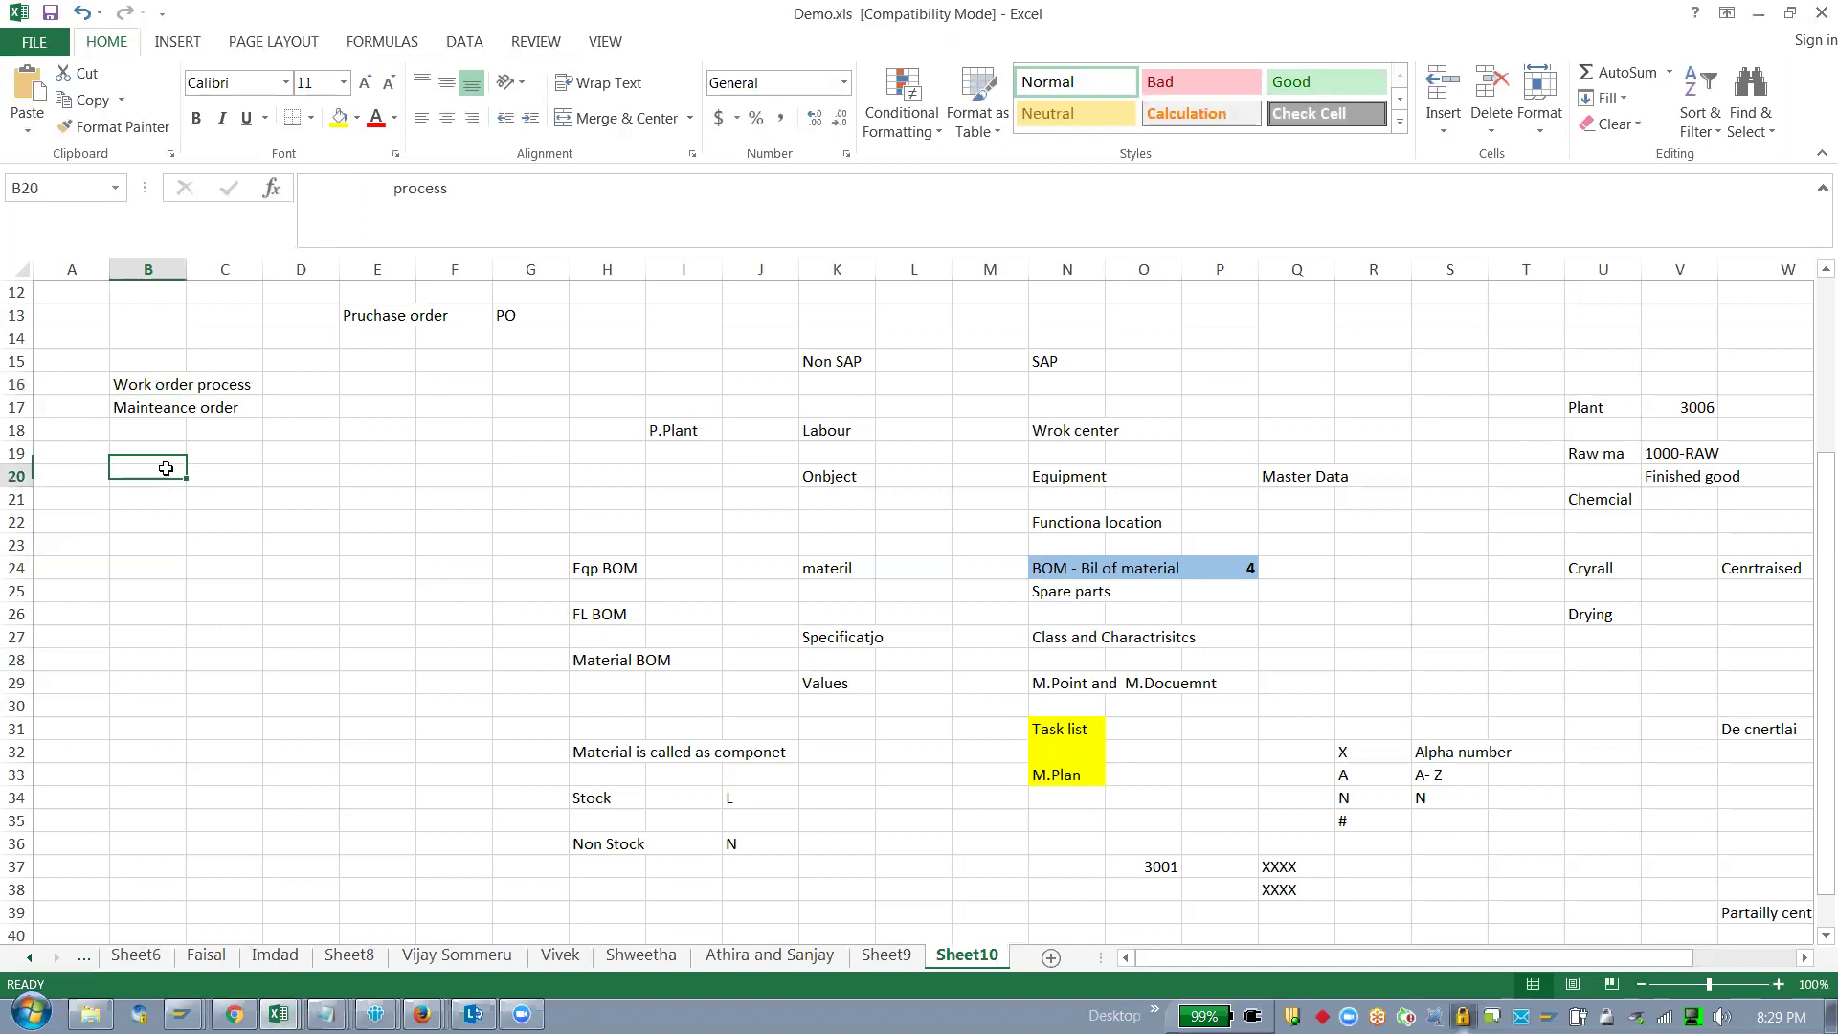
{"action": "type", "text": "Cre"}
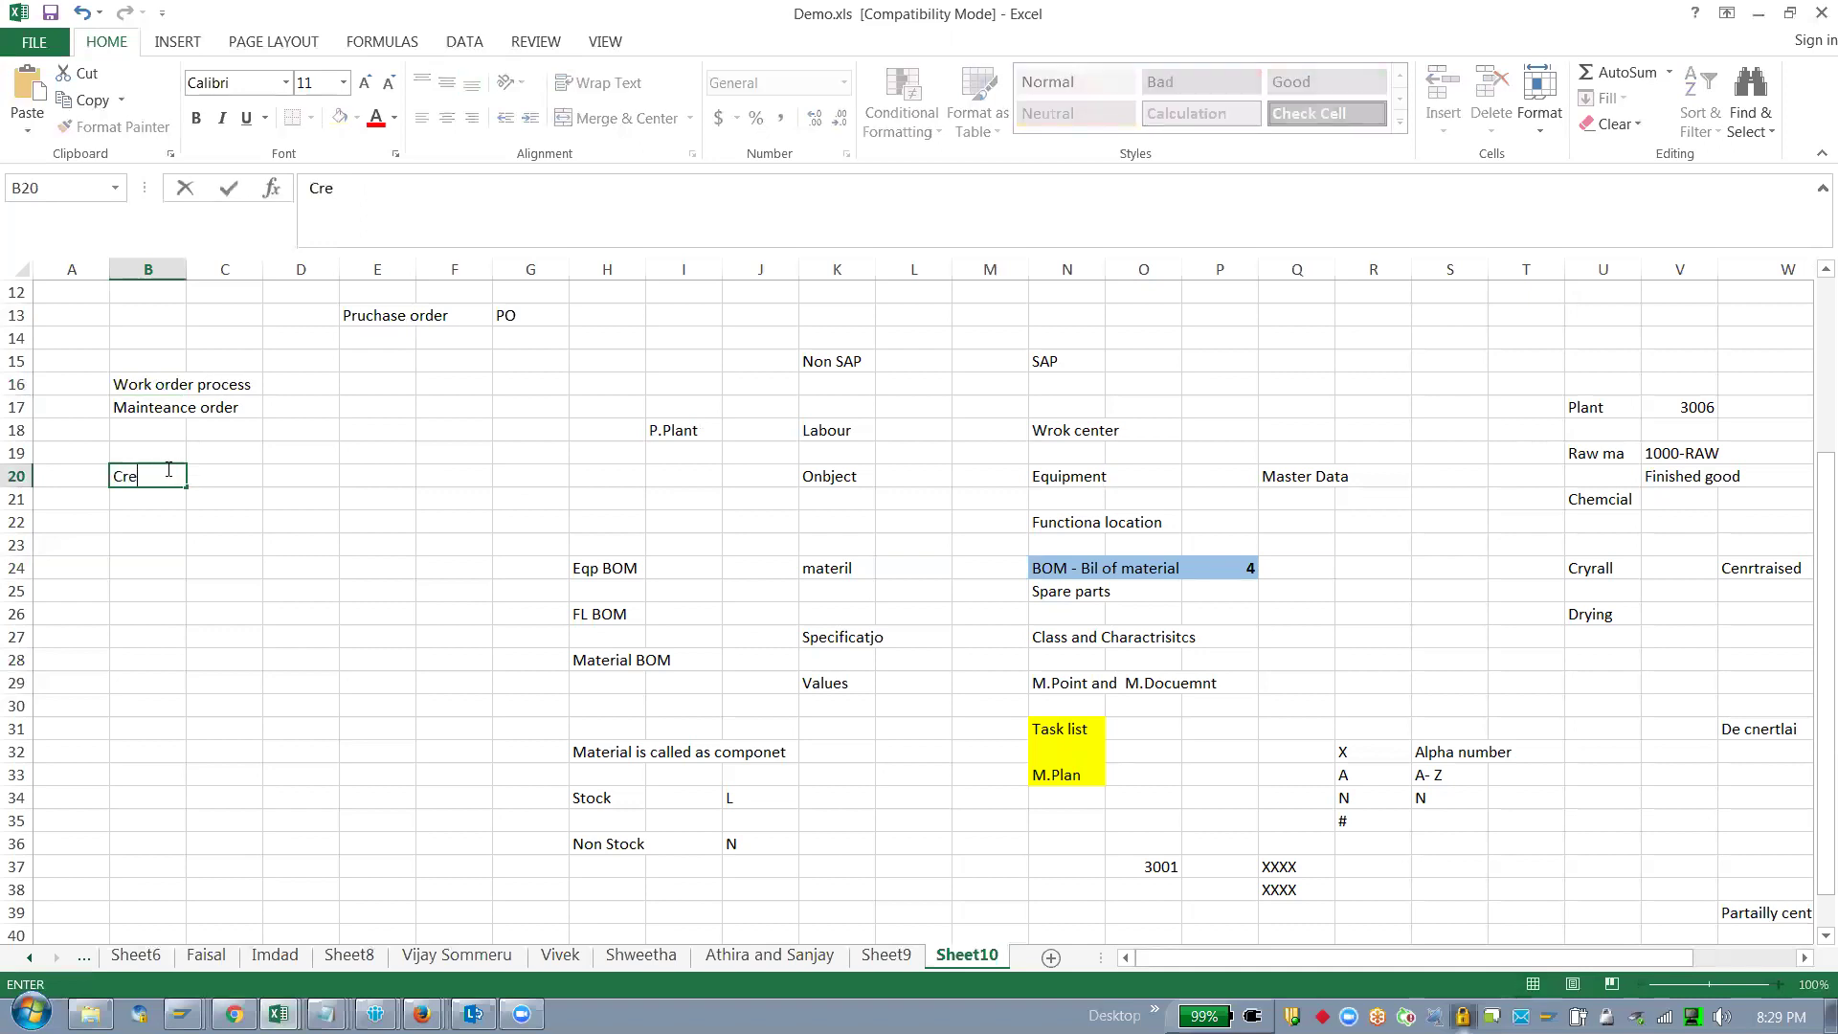
{"action": "type", "text": "ate work order"}
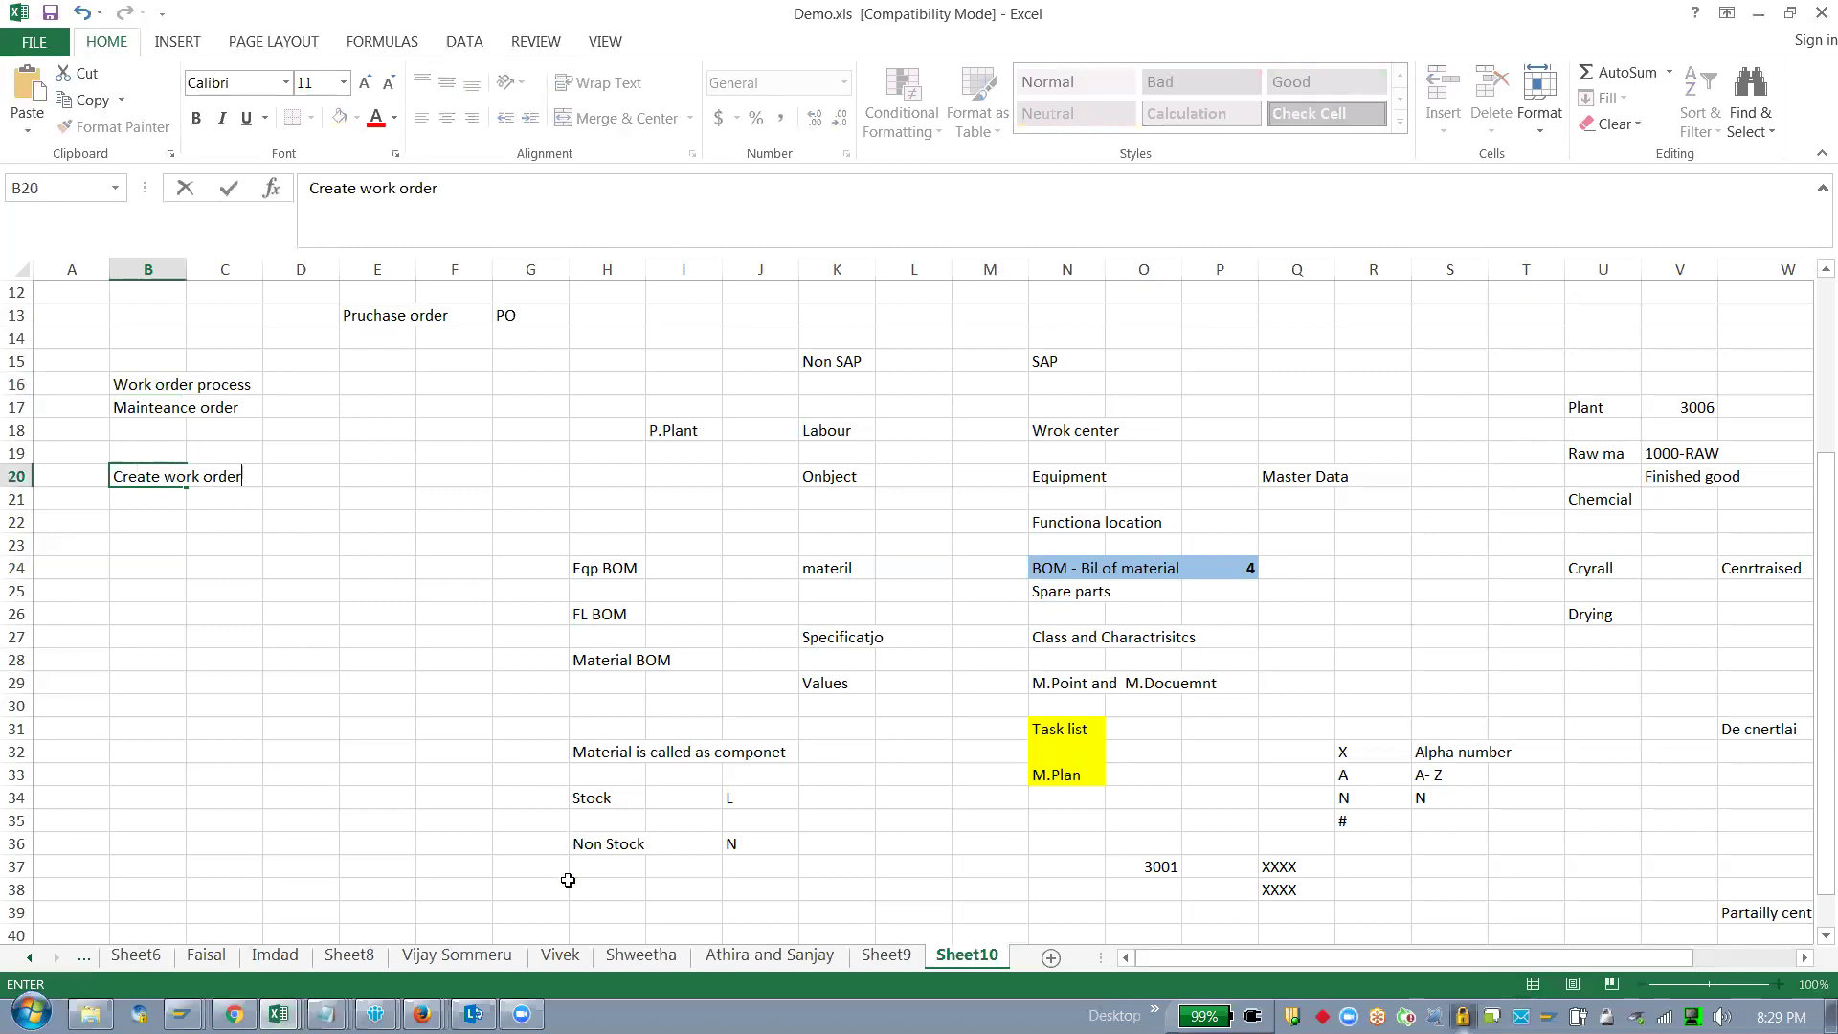
{"action": "left_click", "coordinate": [522, 1014]}
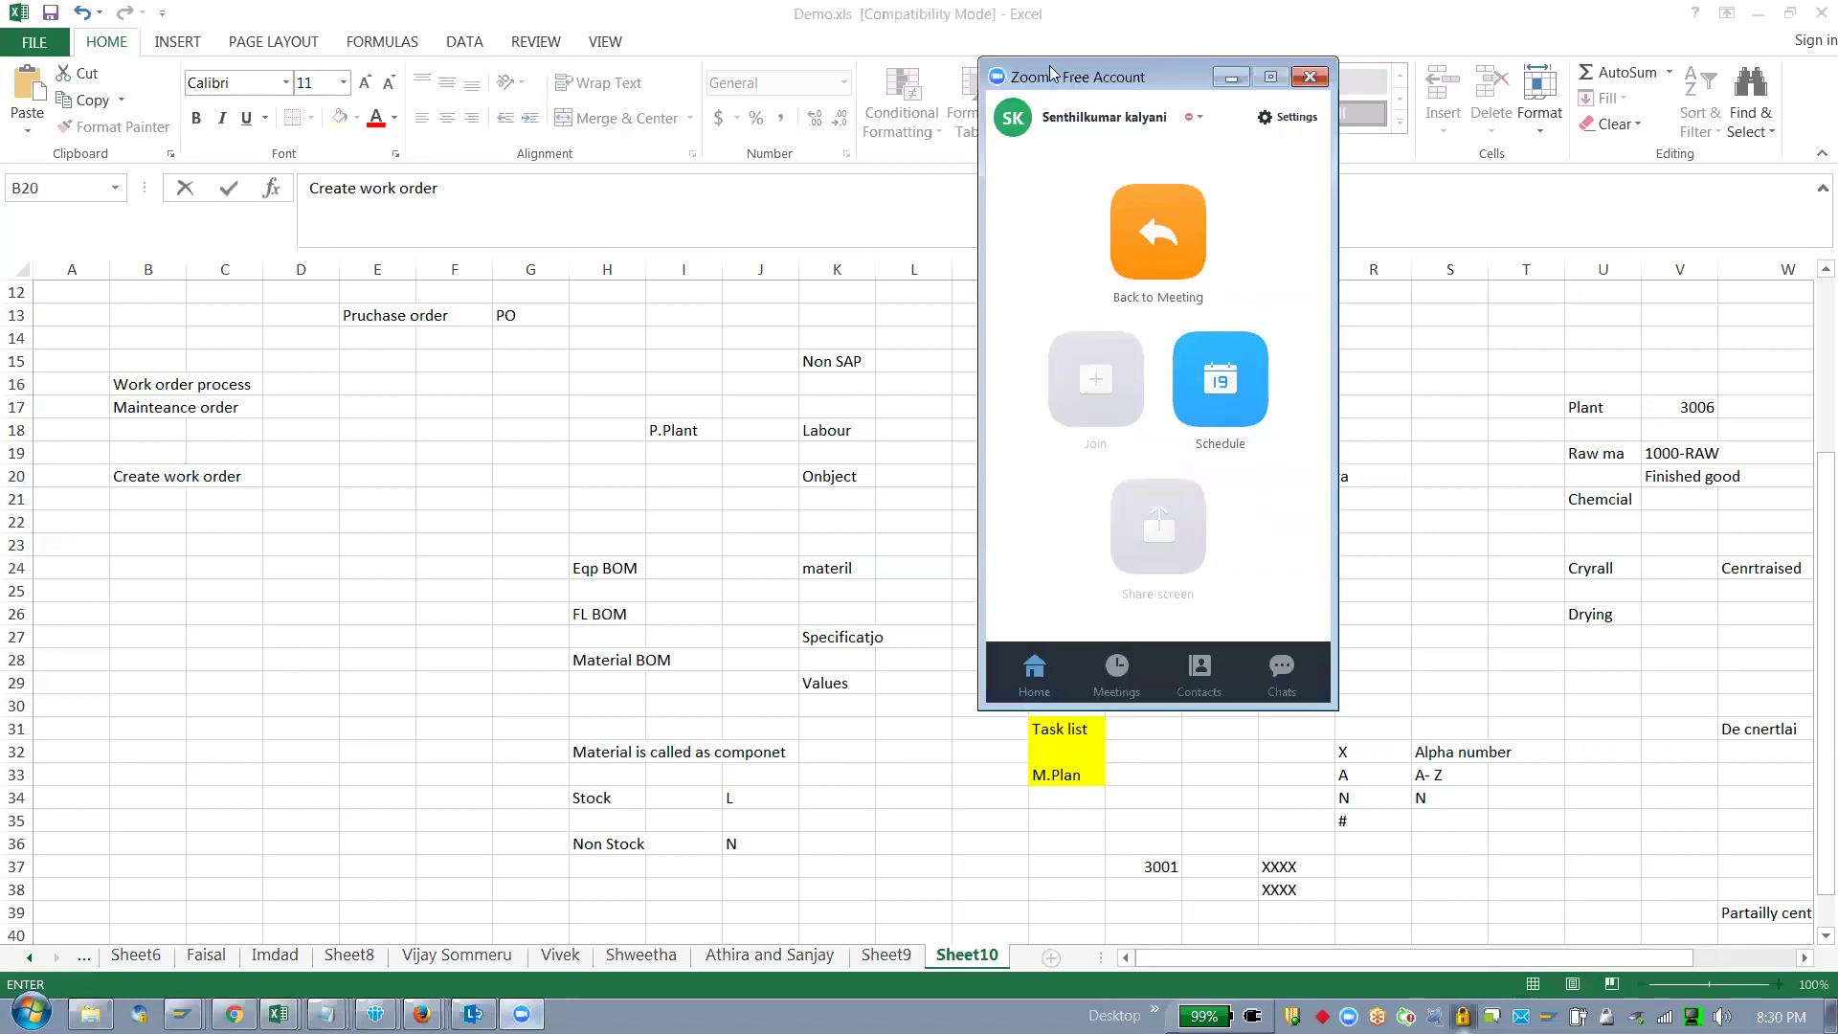
{"action": "left_click_drag", "start_coordinate": [1055, 73], "coordinate": [679, 348]}
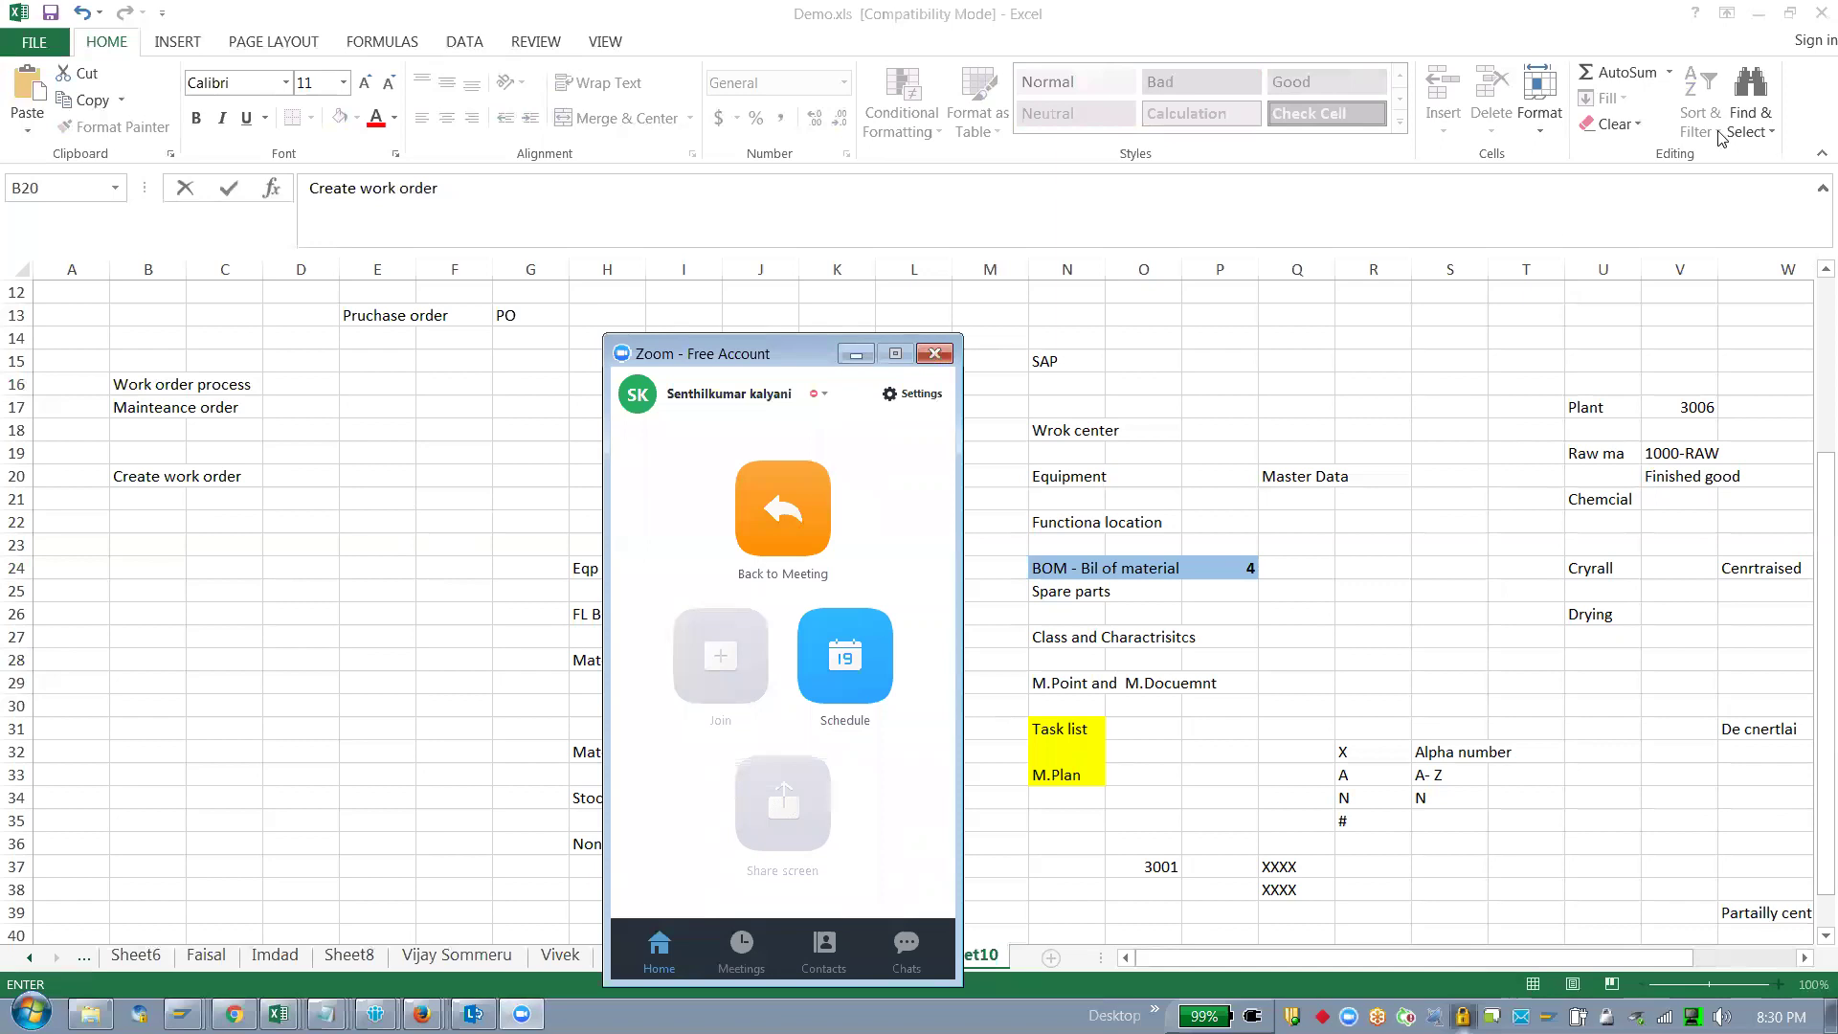
{"action": "left_click", "coordinate": [934, 354]}
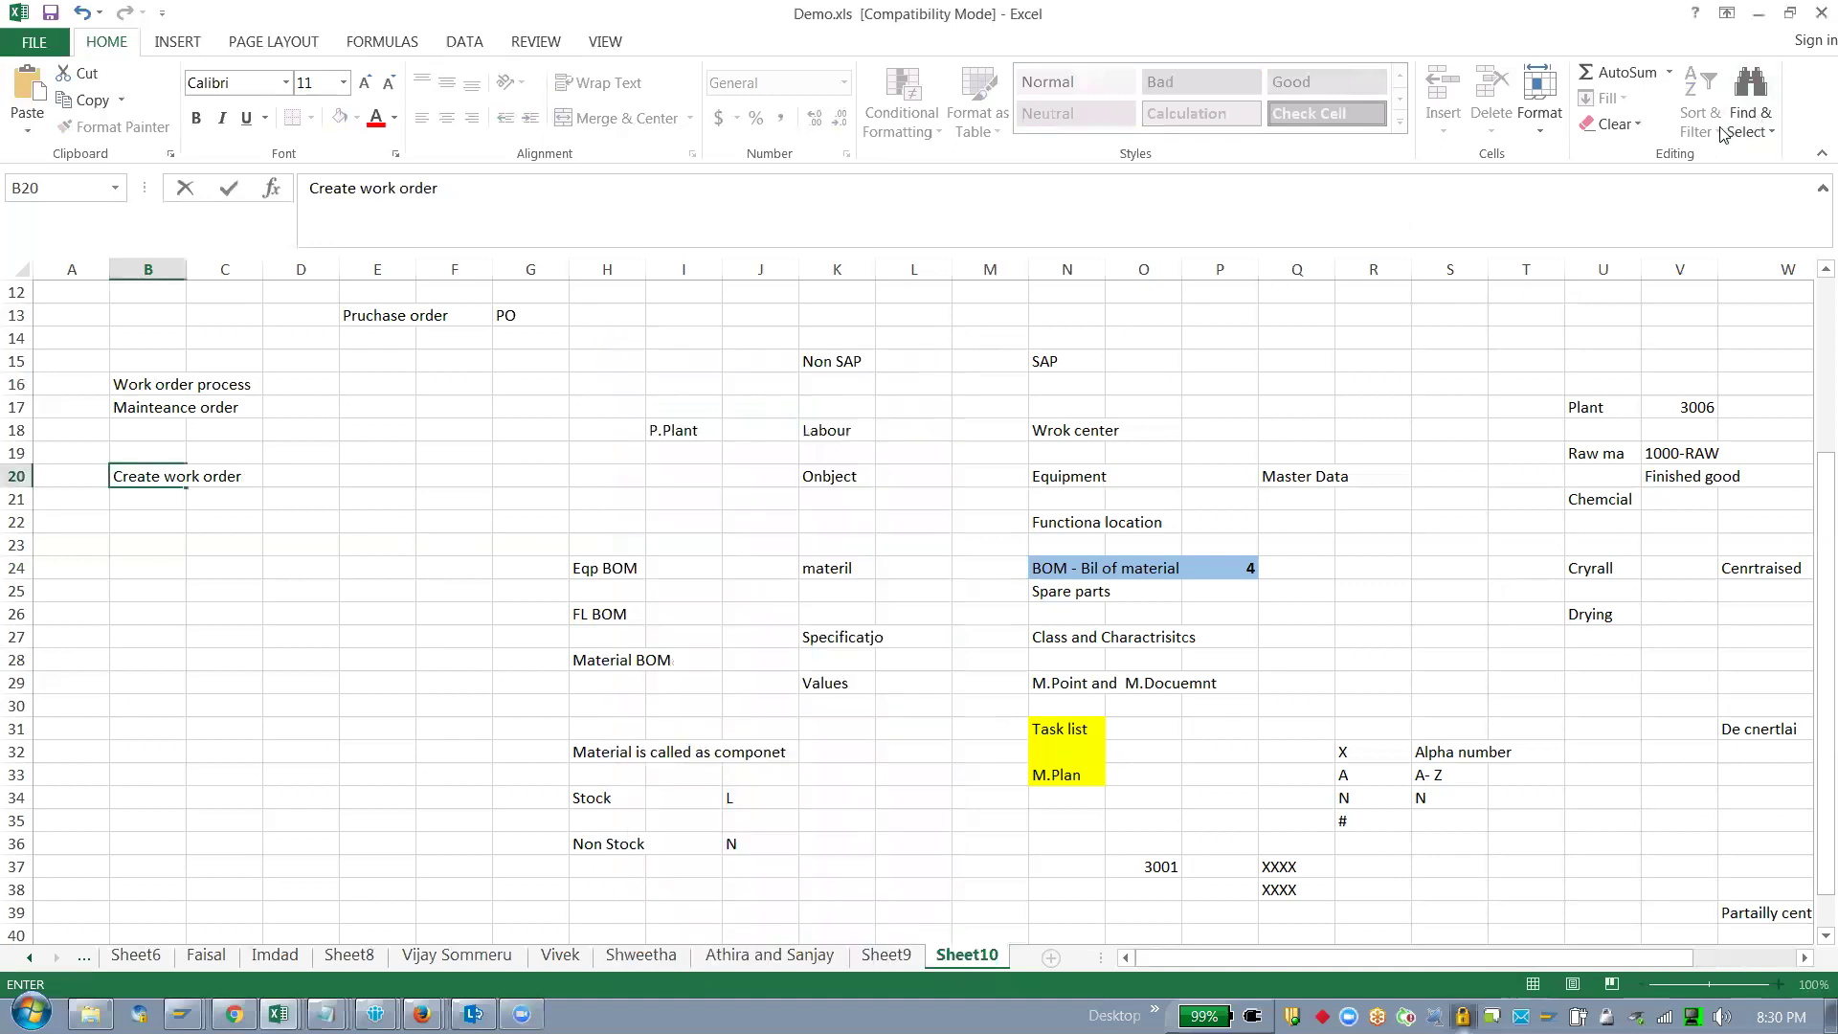
Step: Select the range B15:D20 containing the work order notes
{"action": "left_click_drag", "start_coordinate": [135, 354], "coordinate": [271, 480]}
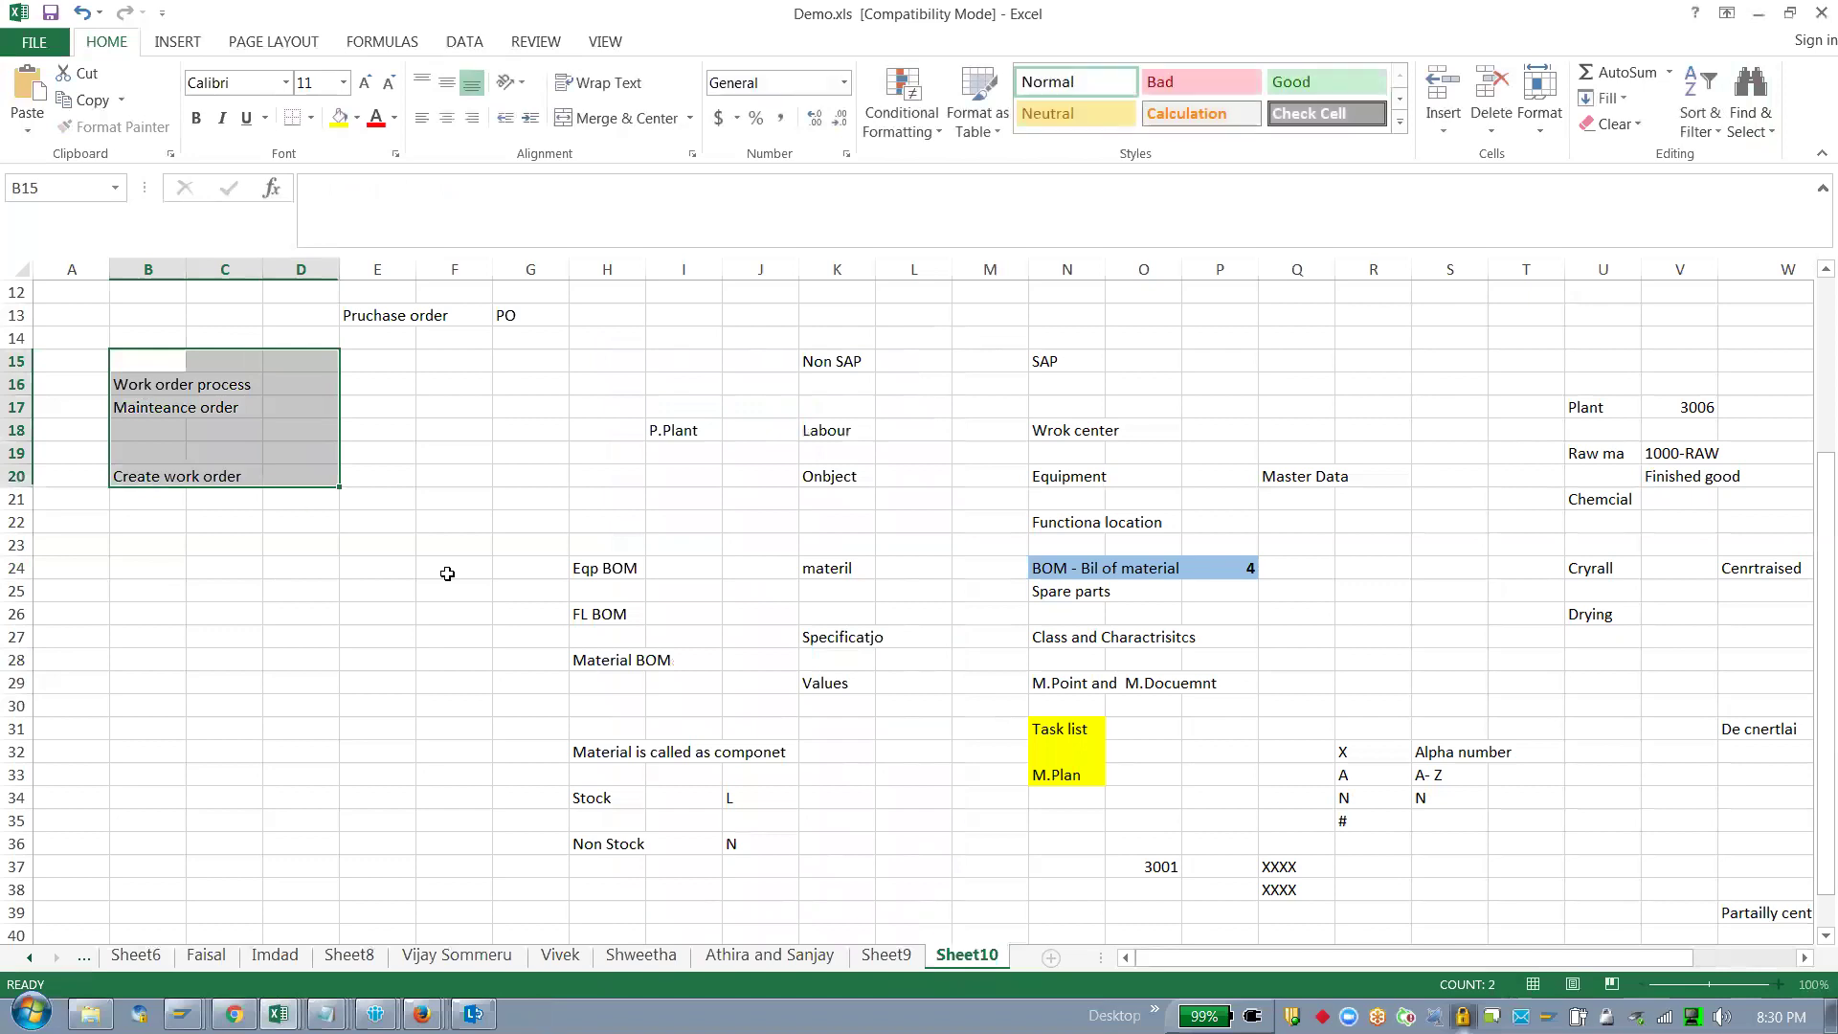